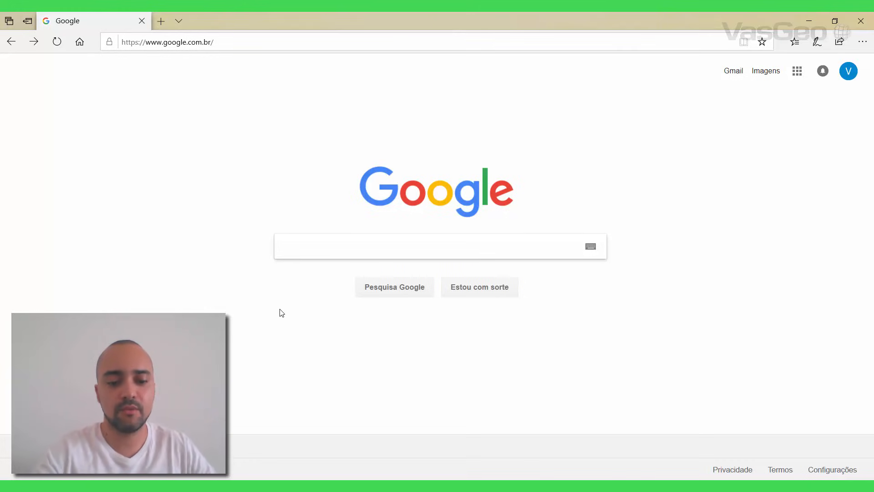
Step: Search the web for "qgis download" and open the Baixar o QGIS result on qgis.org
text(qgis download)
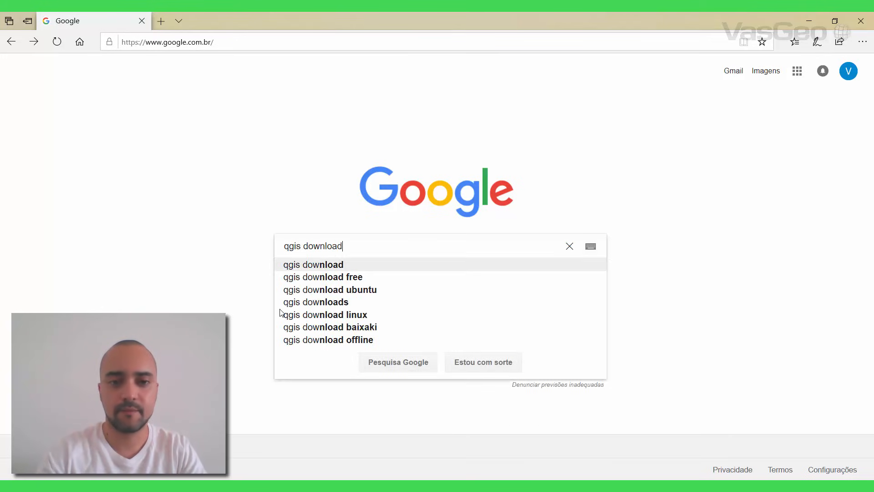
key(Return)
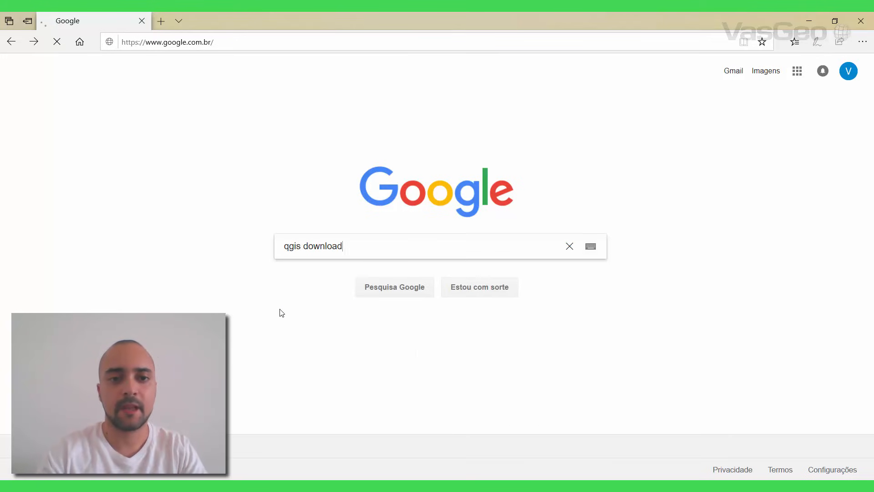
click(99, 159)
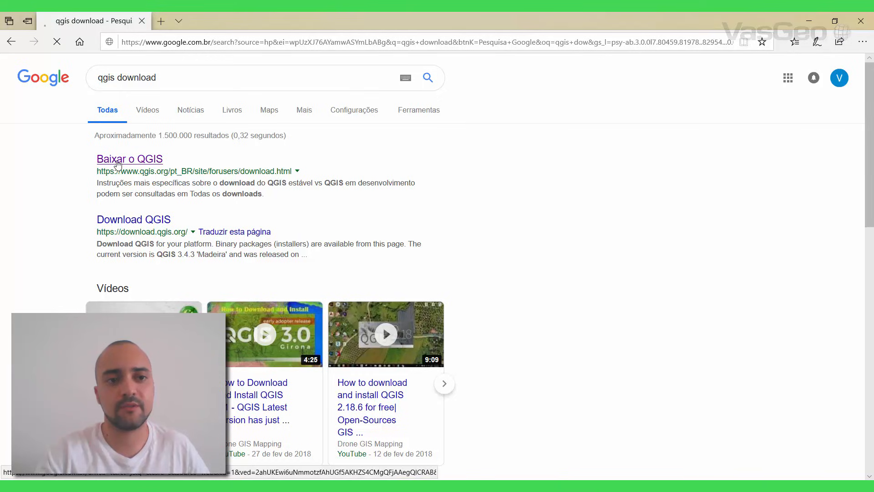
Step: Request the QGIS 3.4 standalone installer (32 bits), cancel the offered download and close the download page
scroll(118, 165, down, 5)
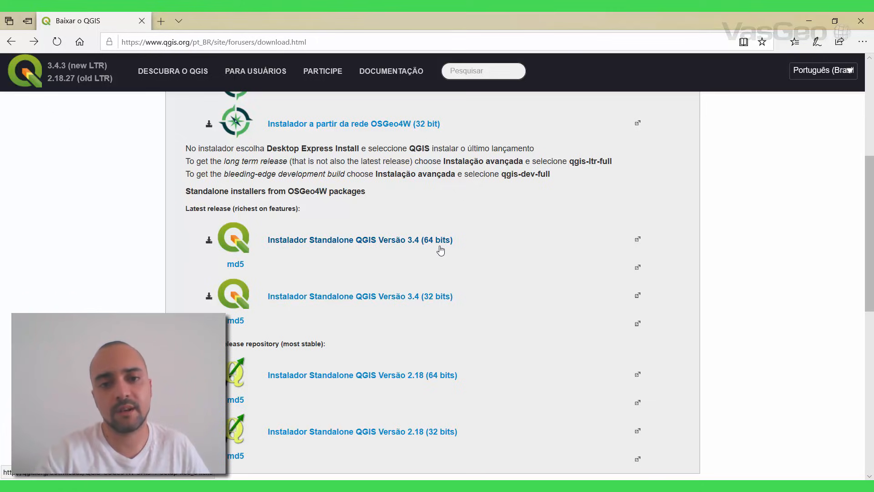
middle_click(436, 301)
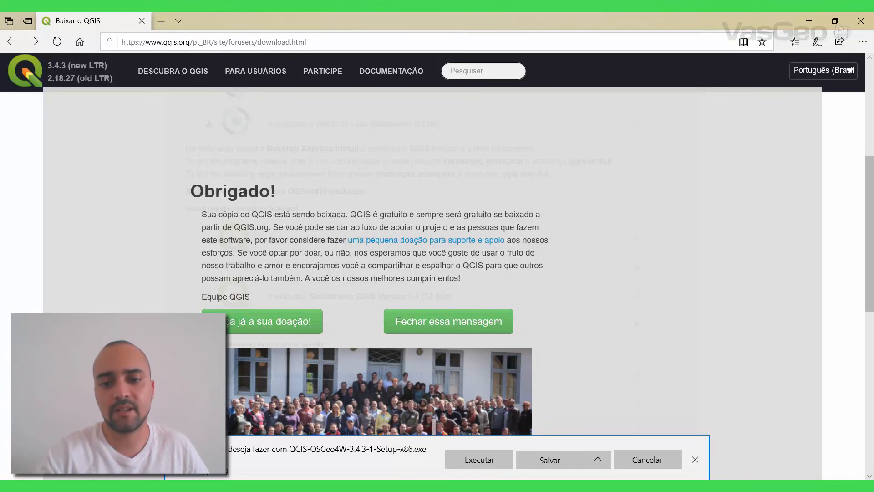
click(646, 462)
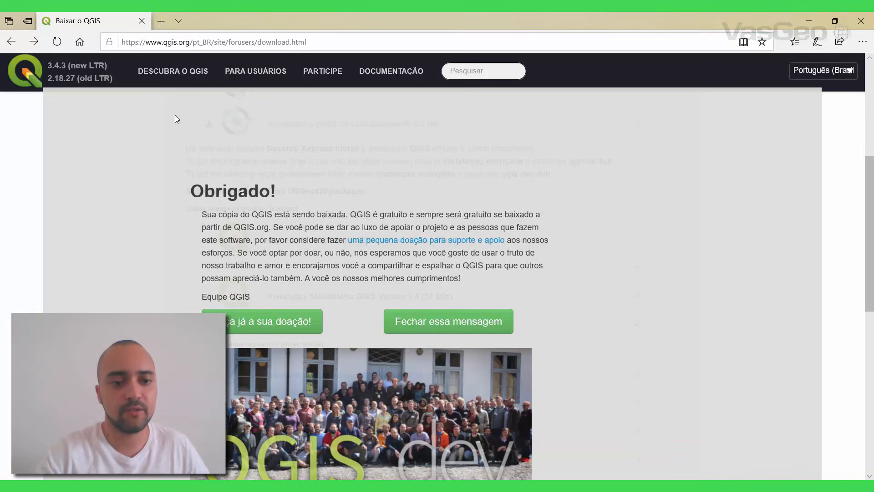
click(142, 21)
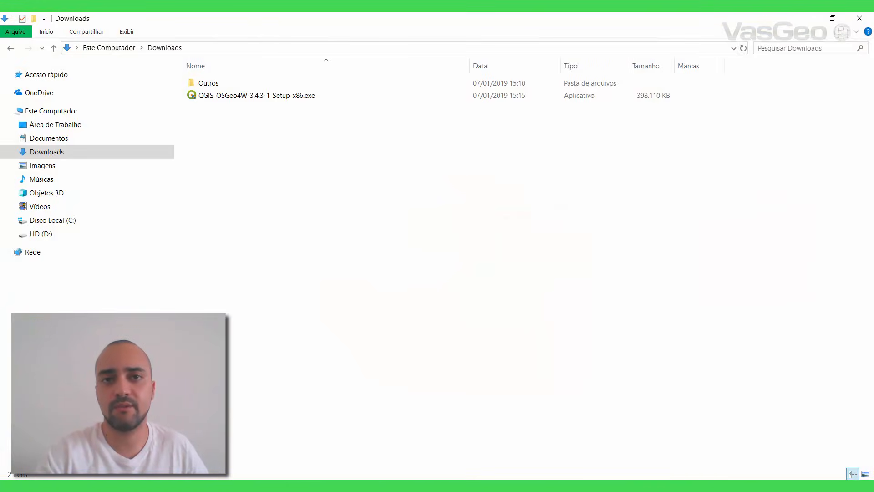
Step: Install QGIS 3.4.3 from QGIS-OSGeo4W-3.4.3-1-Setup-x86.exe, accepting the licence, the default destination folder and only the QGIS component
double_click(268, 96)
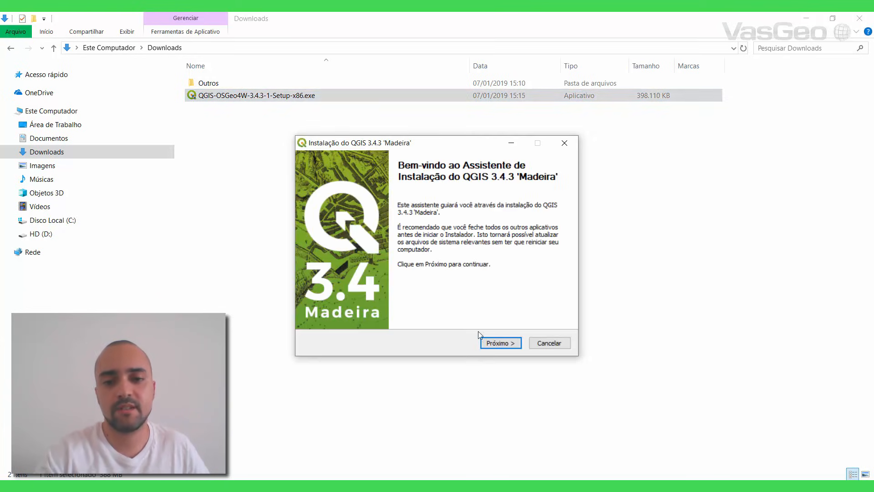
click(498, 347)
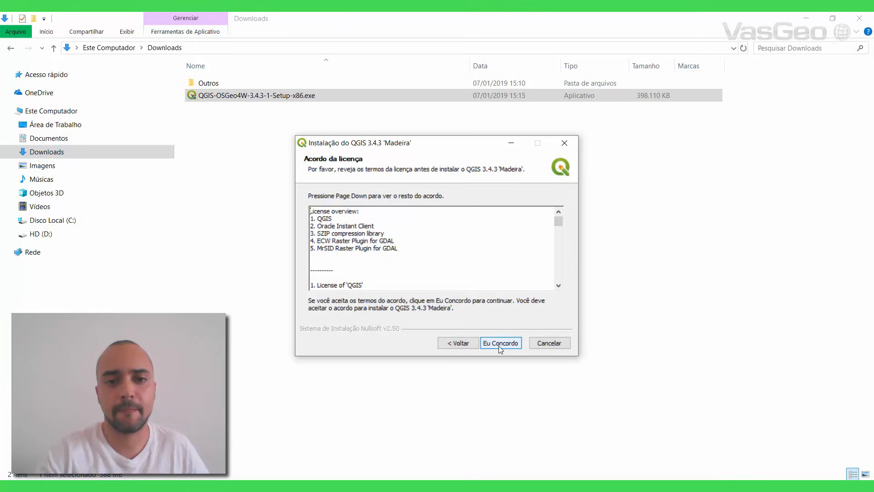
click(499, 346)
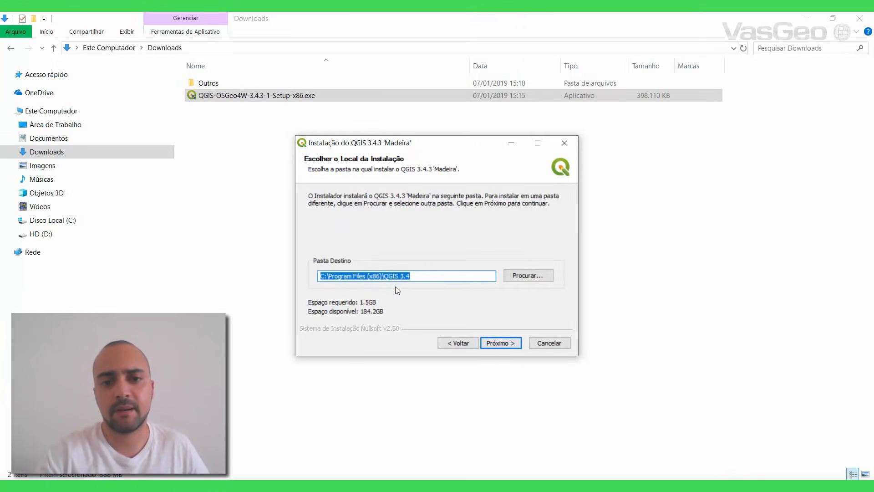
click(500, 344)
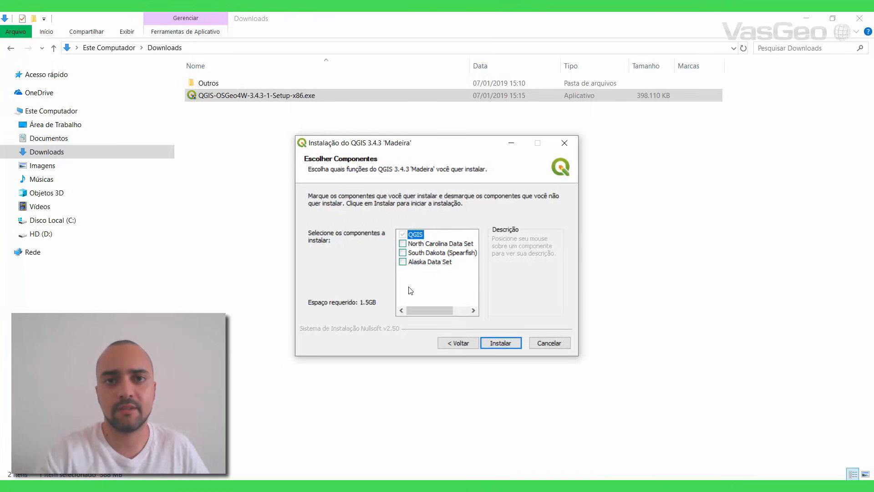
click(497, 344)
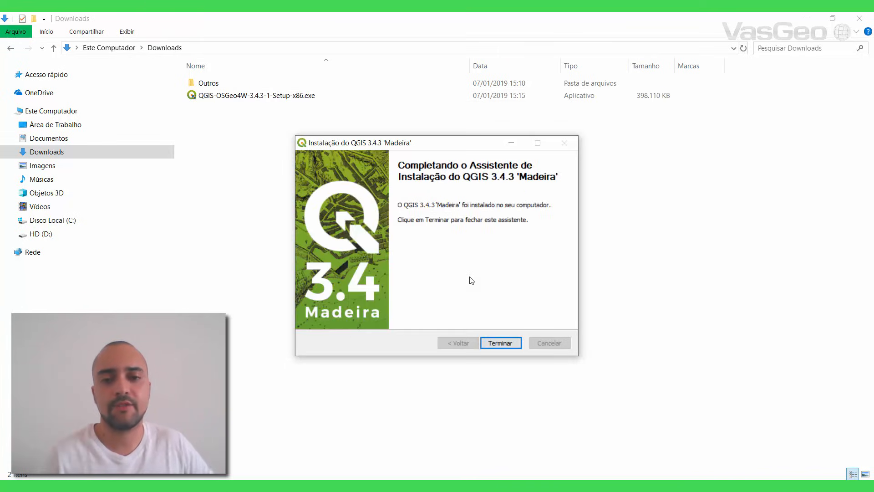
click(494, 346)
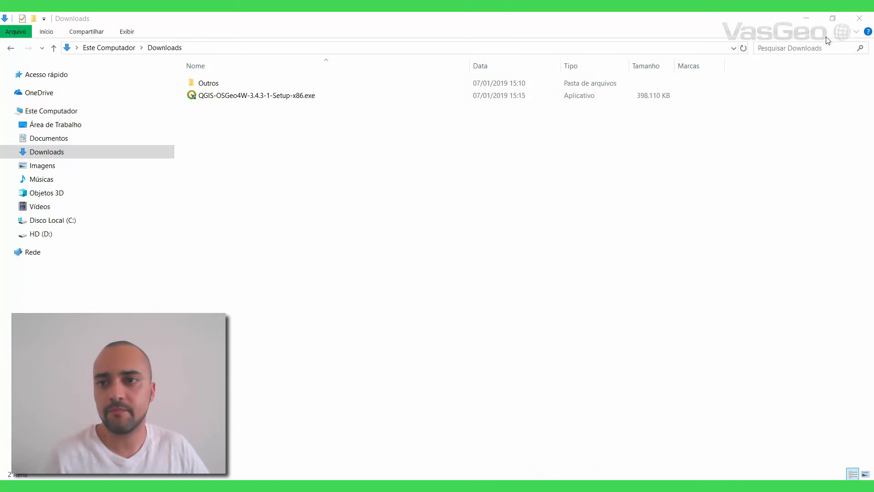
Step: Close the Downloads folder and launch QGIS Desktop 3.4.3 from the QGIS 3.4 folder on the desktop, moving the folder window out of the way
click(860, 18)
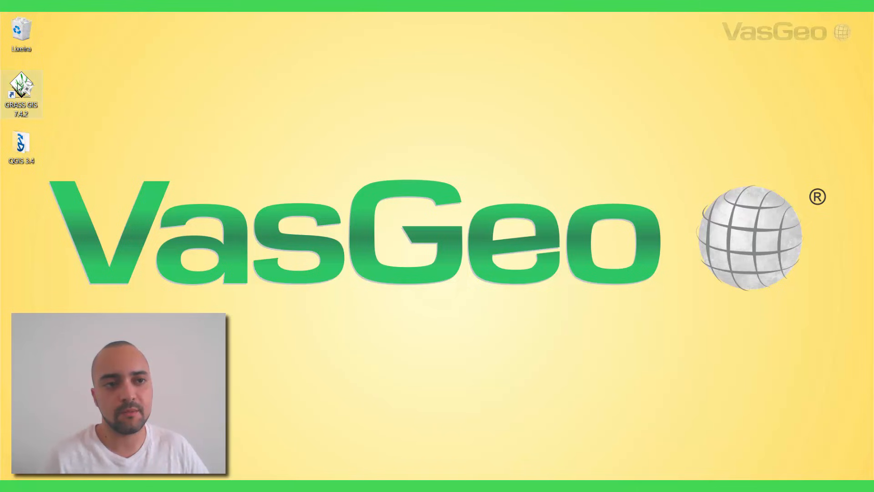
double_click(17, 153)
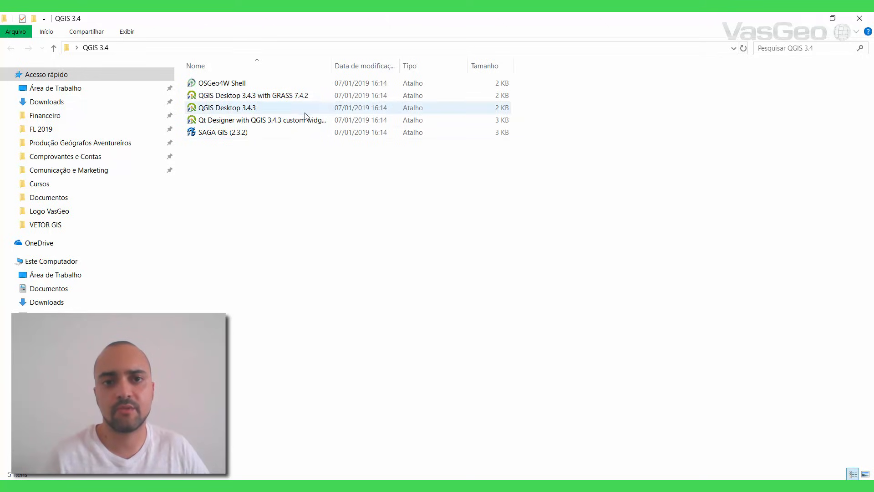
drag(331, 67, 368, 67)
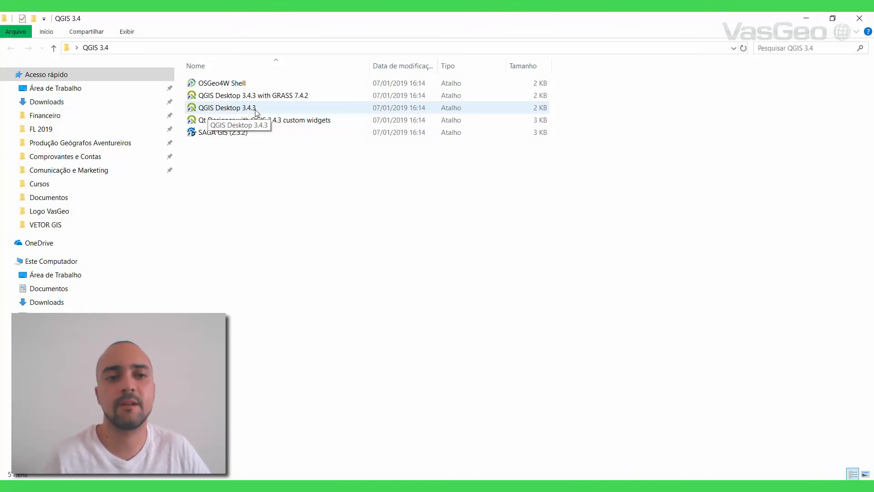
double_click(232, 111)
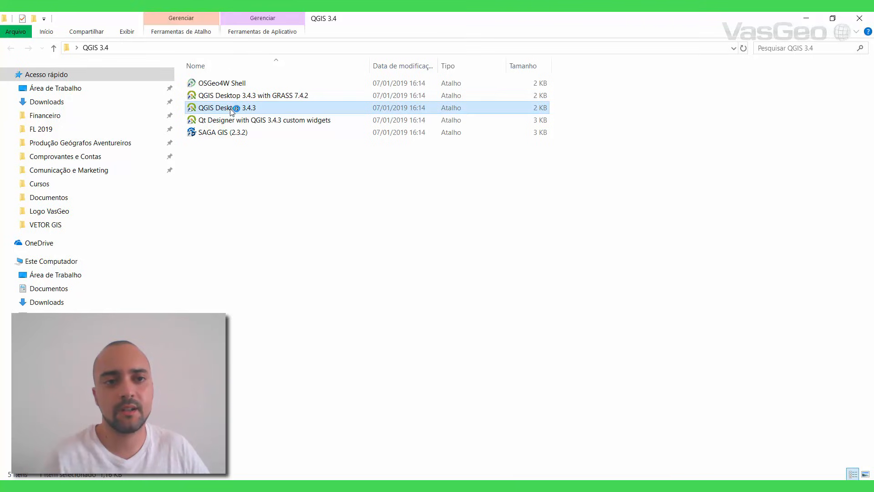
click(806, 18)
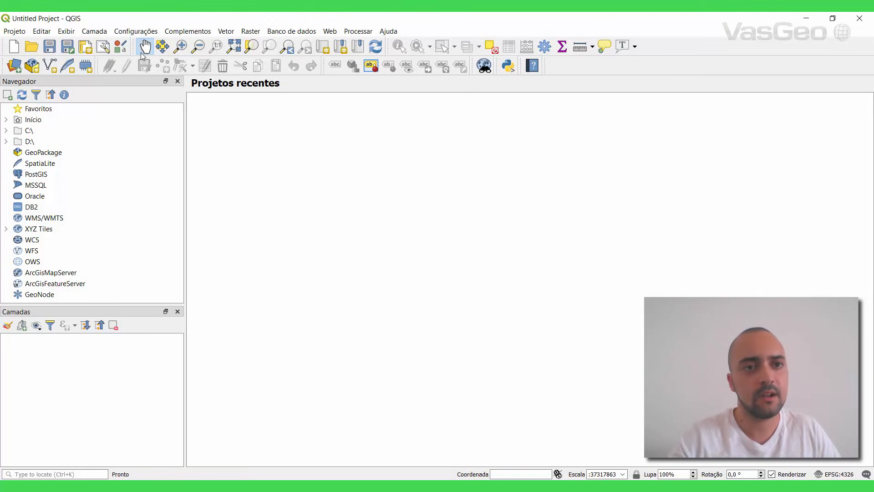
Step: Open a QGIS session with the vasgeo user profile
click(143, 34)
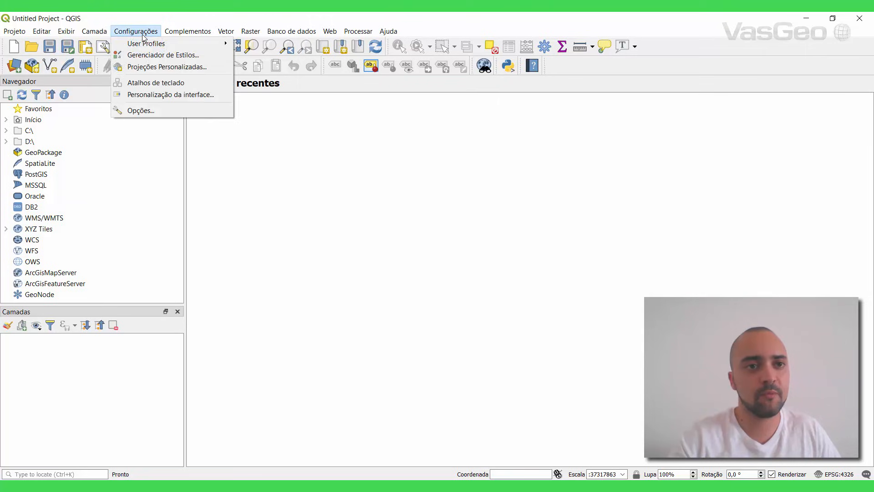
mouse_move(144, 44)
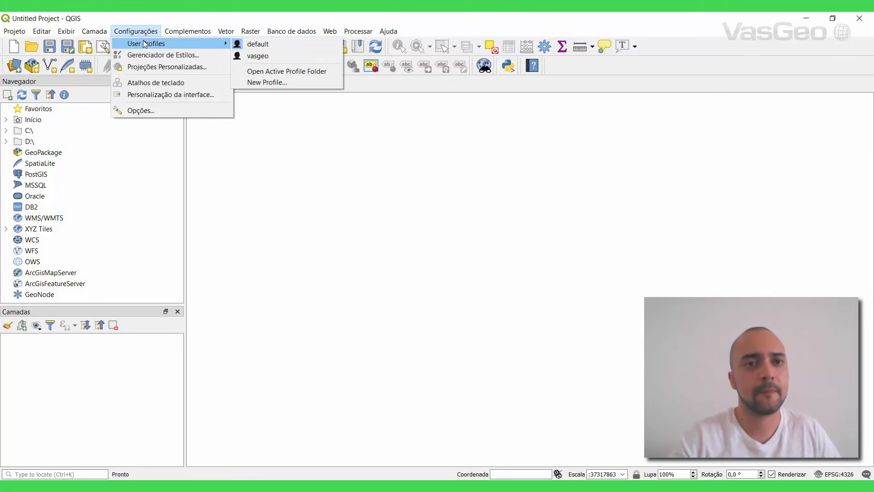
click(258, 56)
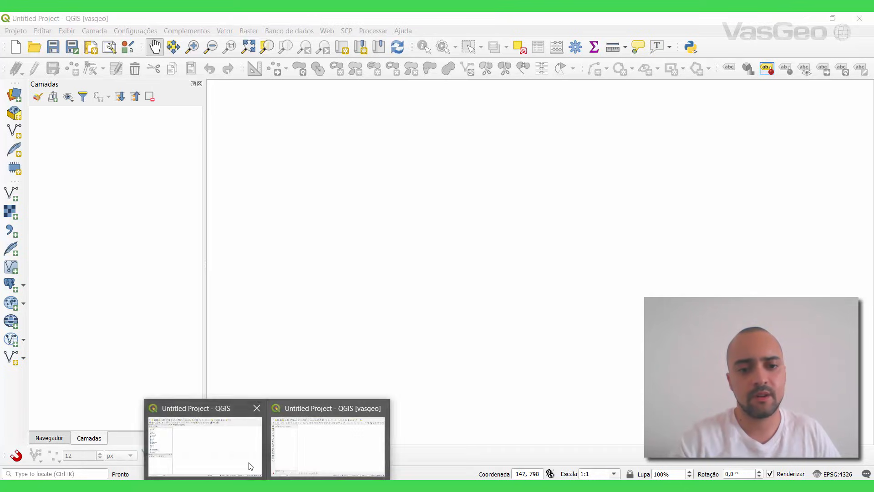
Step: Compare the default-profile QGIS window with the vasgeo one by switching between them, ending on the vasgeo window
click(250, 464)
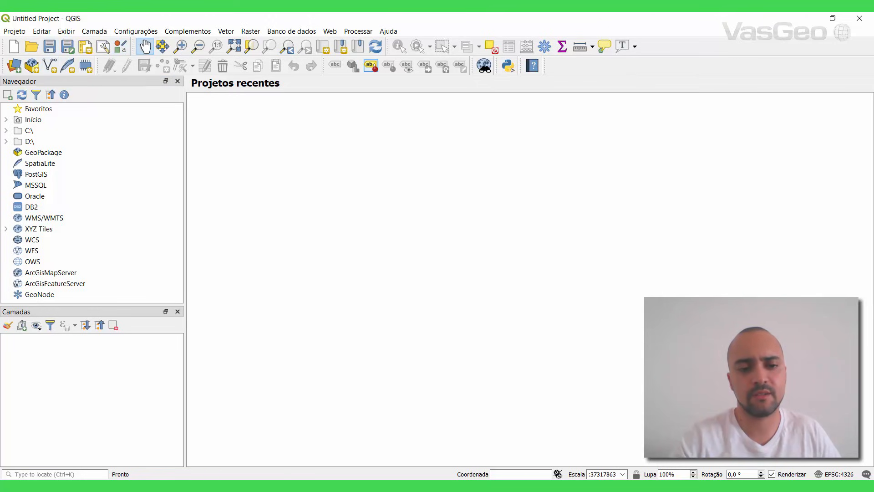
mouse_move(269, 471)
click(308, 441)
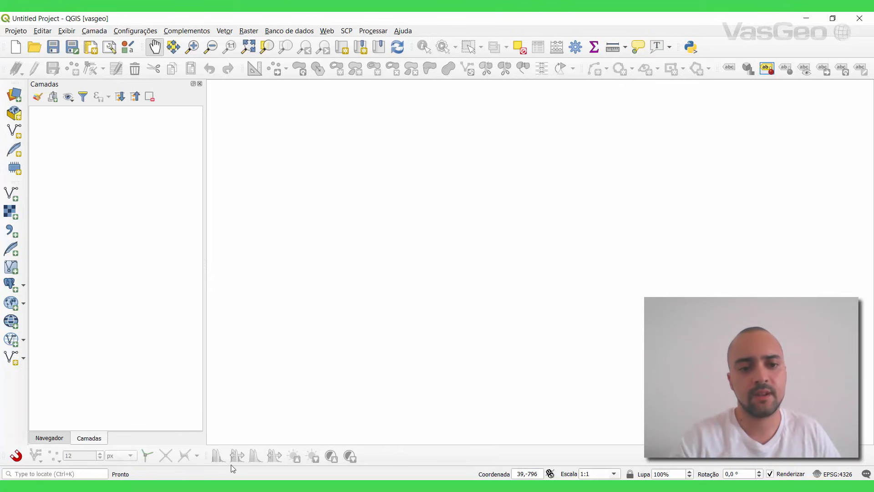
mouse_move(267, 485)
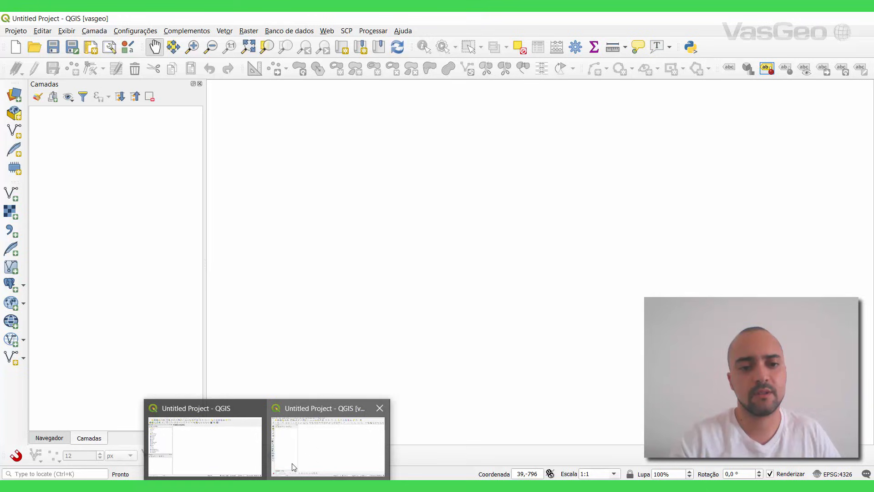
click(196, 423)
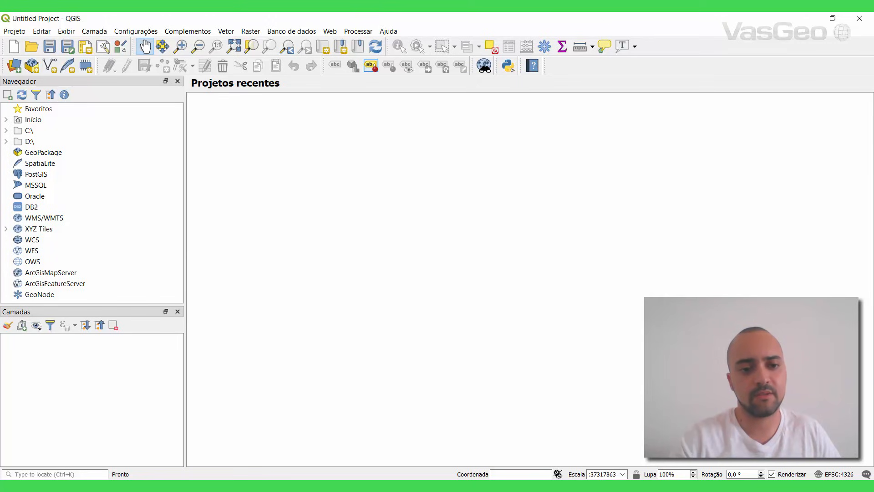
click(266, 485)
click(330, 446)
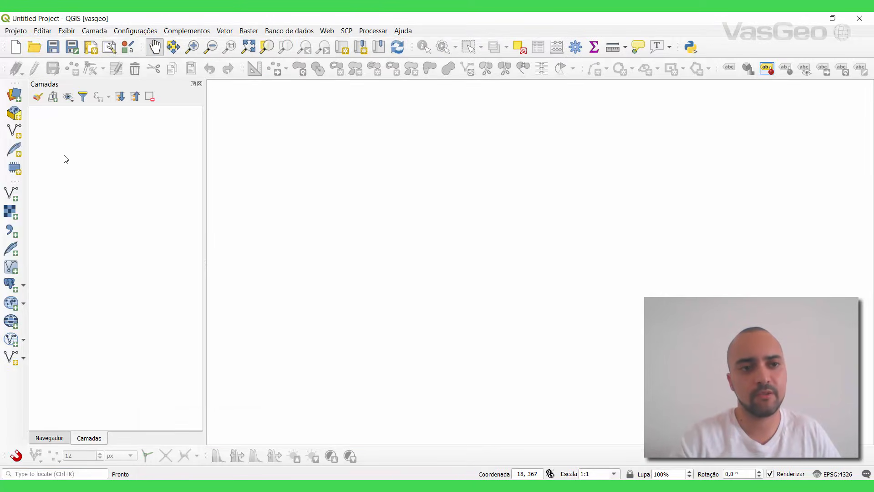
Step: Examine the tabbed Navegador and Camadas panels in the vasgeo window, ending with Camadas in front
click(54, 437)
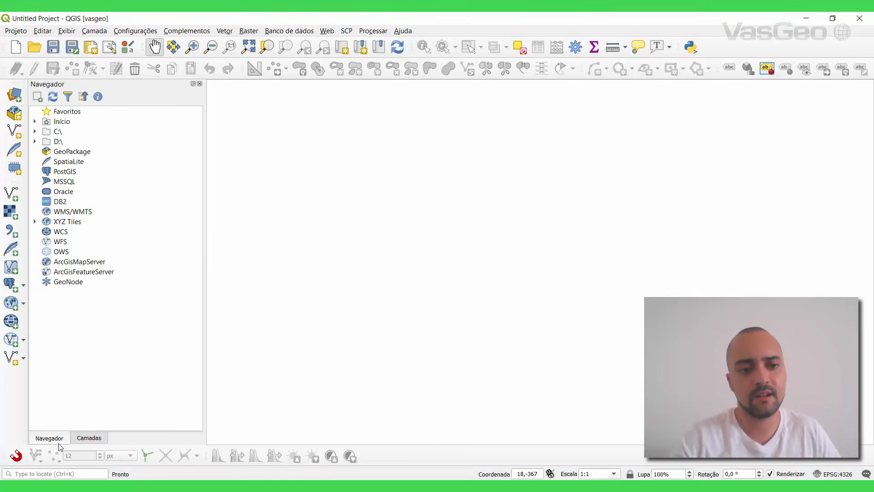
click(89, 440)
click(63, 440)
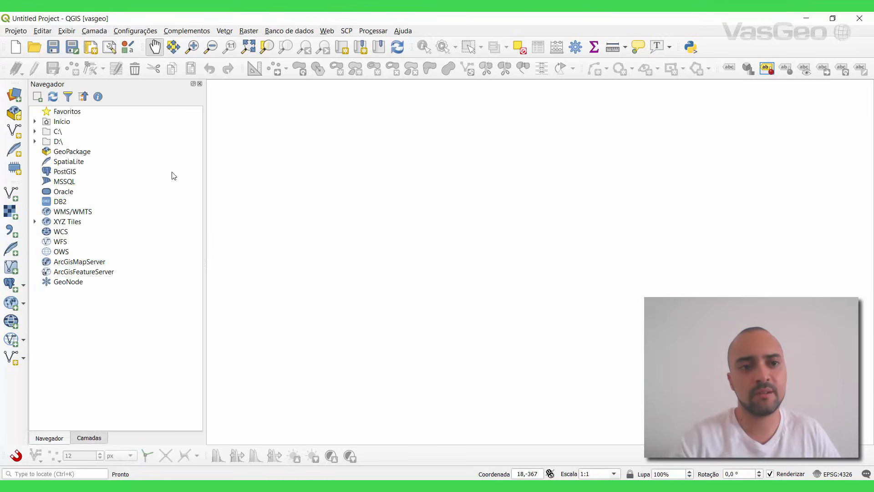
click(97, 436)
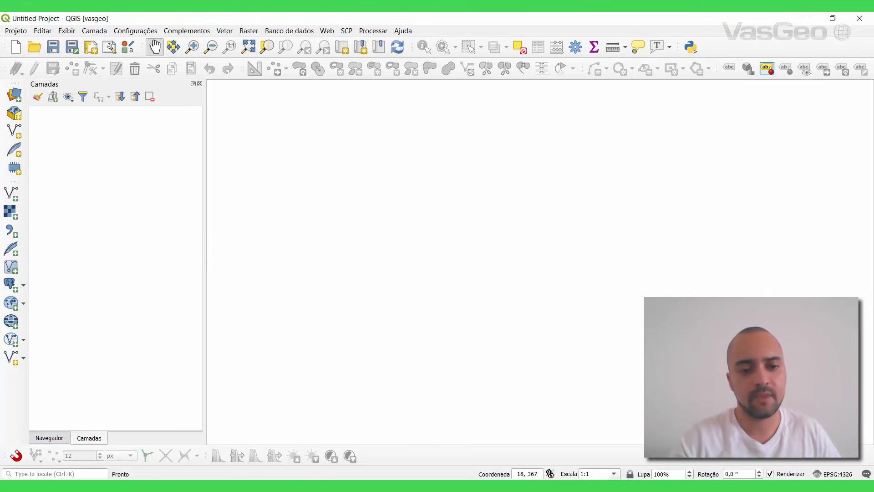
click(267, 486)
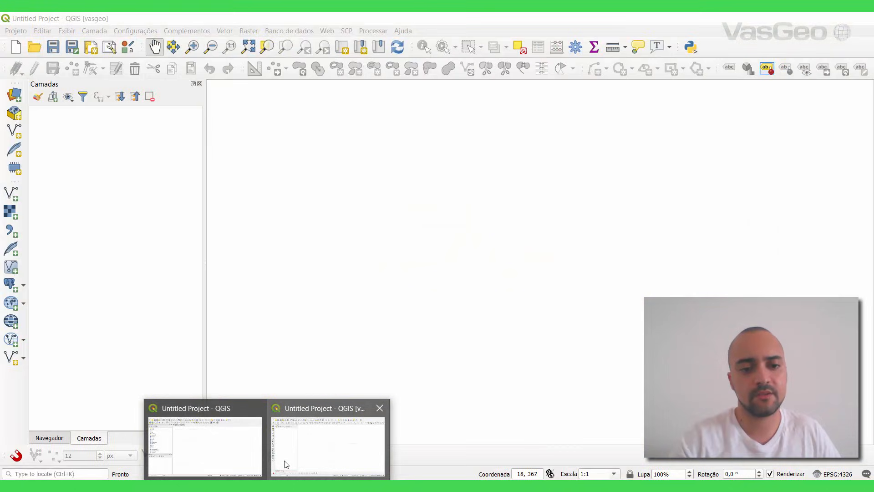
click(285, 462)
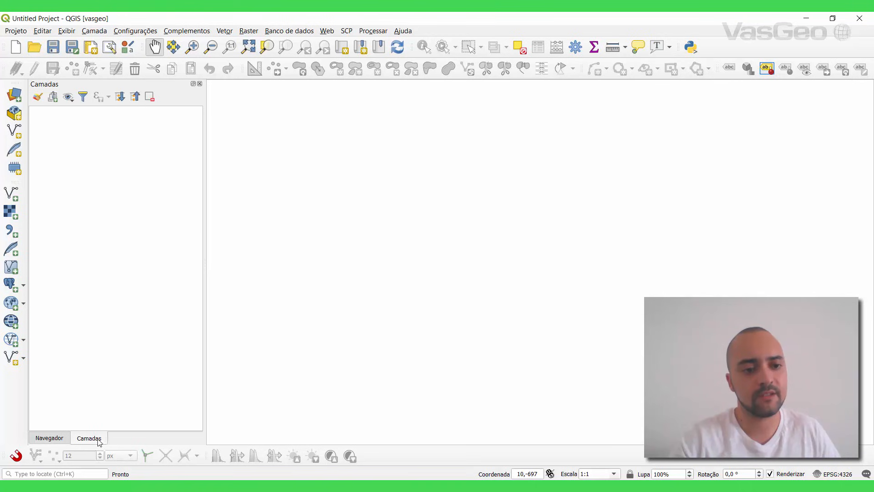
Step: Dock the Camadas panel below Navegador, and regroup the two as tabs with Camadas after Navegador
drag(99, 442, 111, 381)
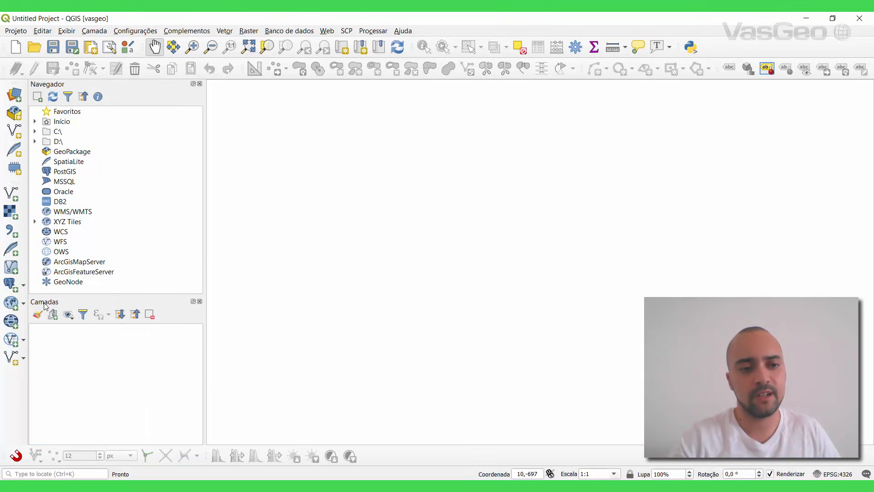
drag(44, 305, 110, 178)
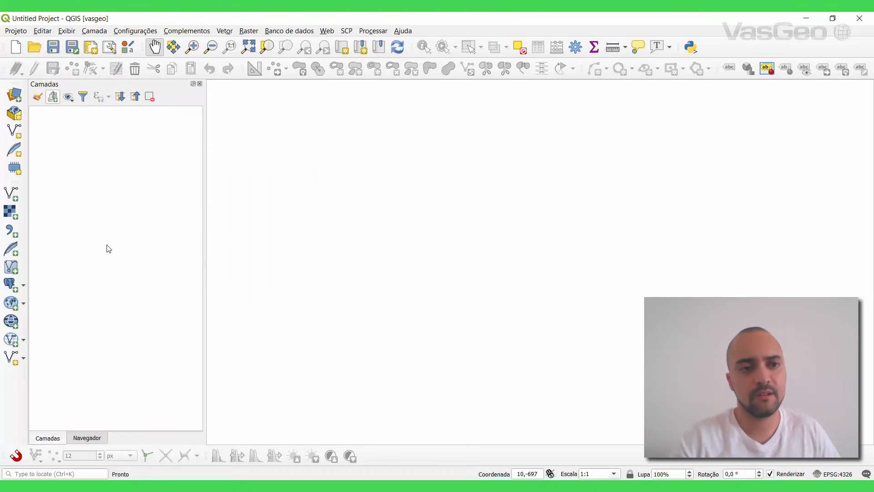
drag(50, 439, 97, 439)
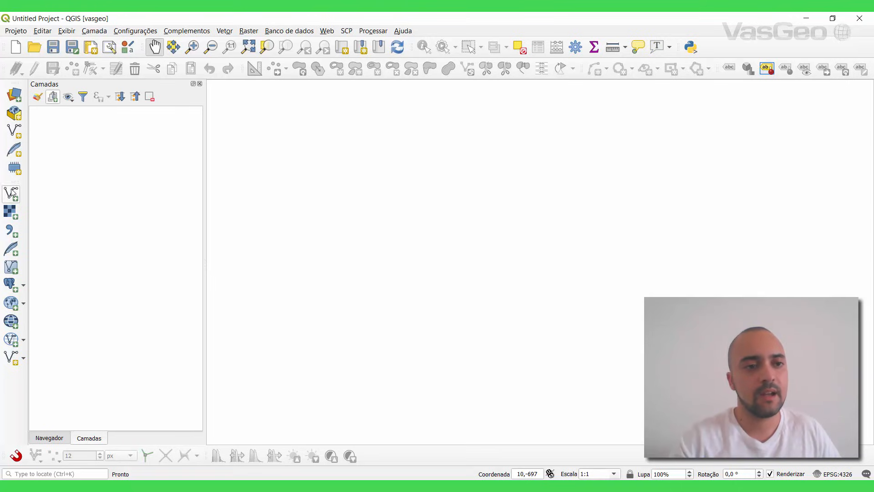
Step: Float the Gerenciar camadas toolbar over the map canvas and hide it
drag(13, 181, 278, 156)
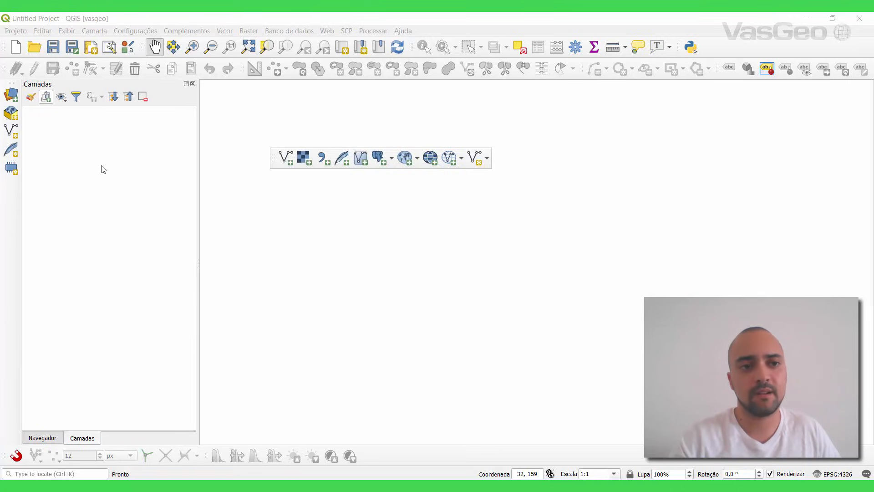
right_click(11, 198)
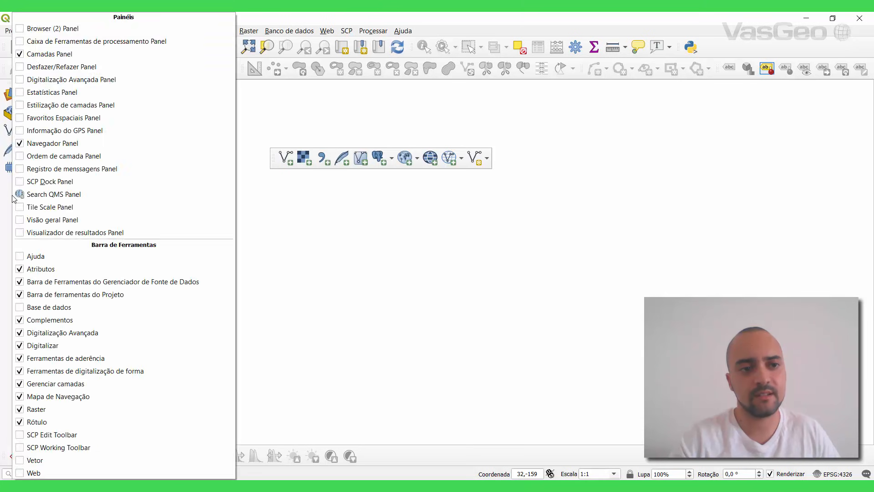
click(53, 389)
Step: Show the Gerenciar camadas toolbar again and dock it vertically beside the Camadas panel, below the data source manager toolbar
right_click(5, 278)
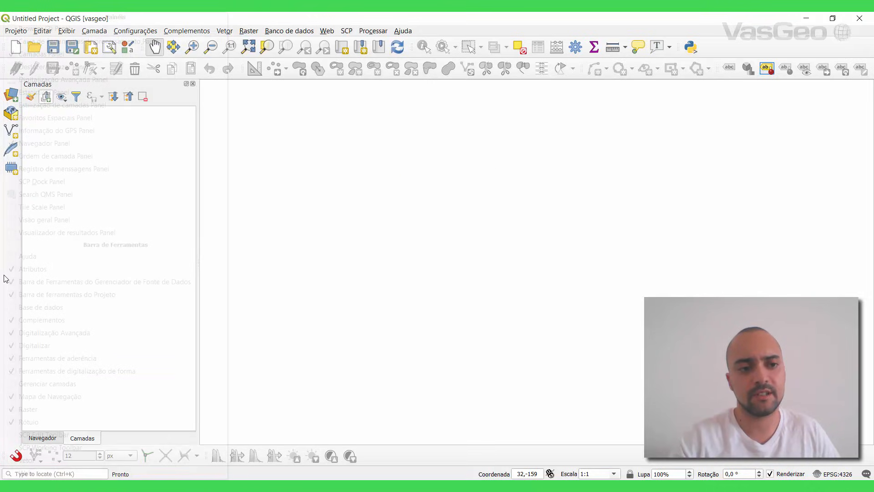
click(44, 388)
drag(273, 162, 9, 196)
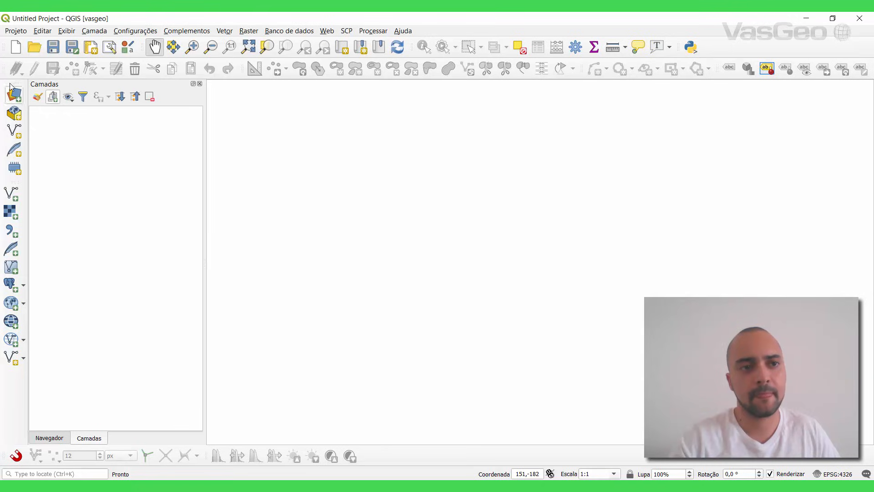
Step: Move the data source manager toolbar to the start of the horizontal digitizing row, and return it above the Gerenciar camadas toolbar
drag(13, 86, 18, 68)
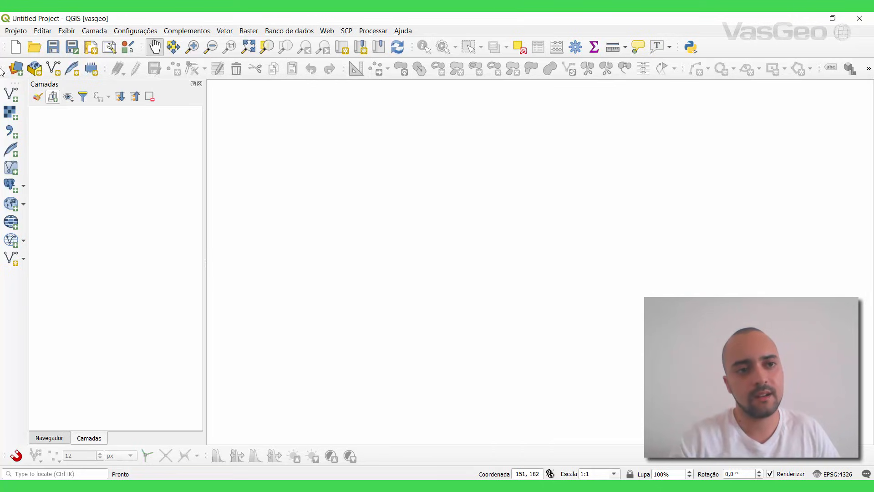
drag(5, 69, 12, 97)
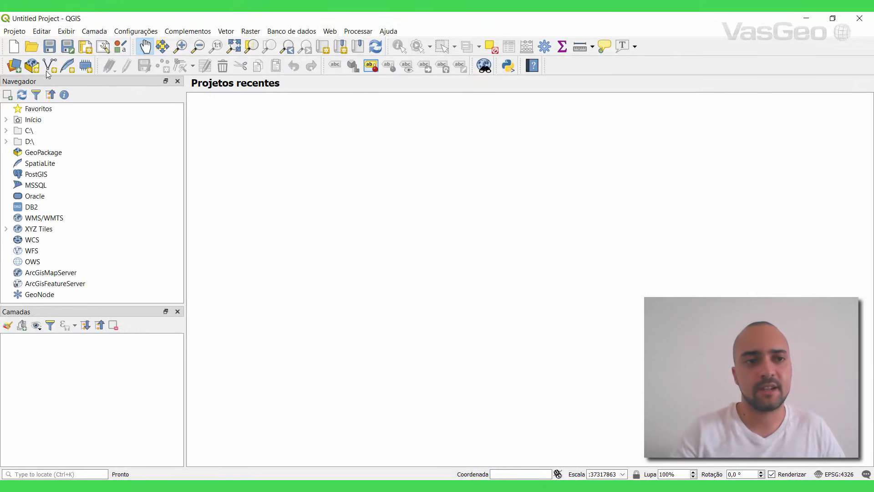
Step: In the default-profile window, view the Vetor page of the Data Source Manager and close the dialog
click(16, 67)
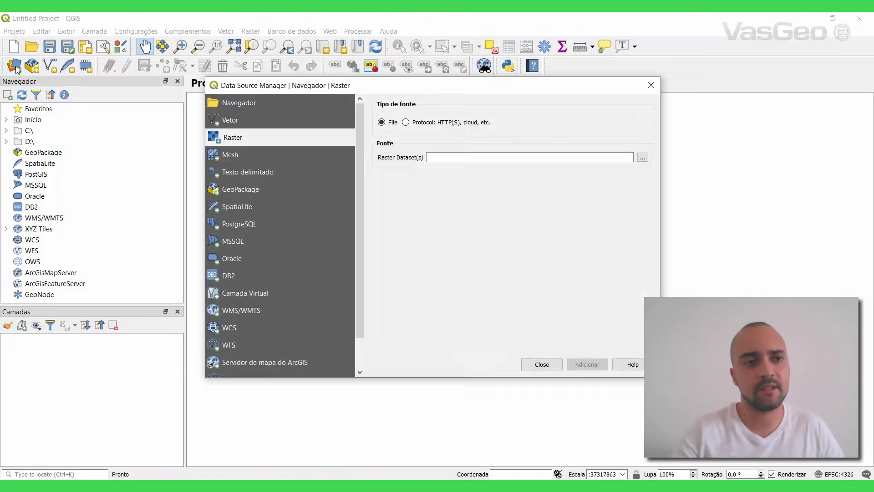
click(226, 120)
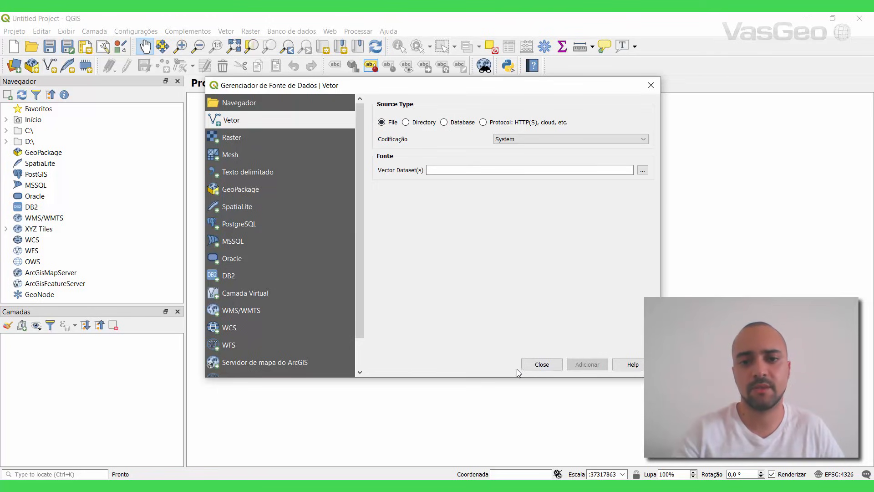
click(540, 367)
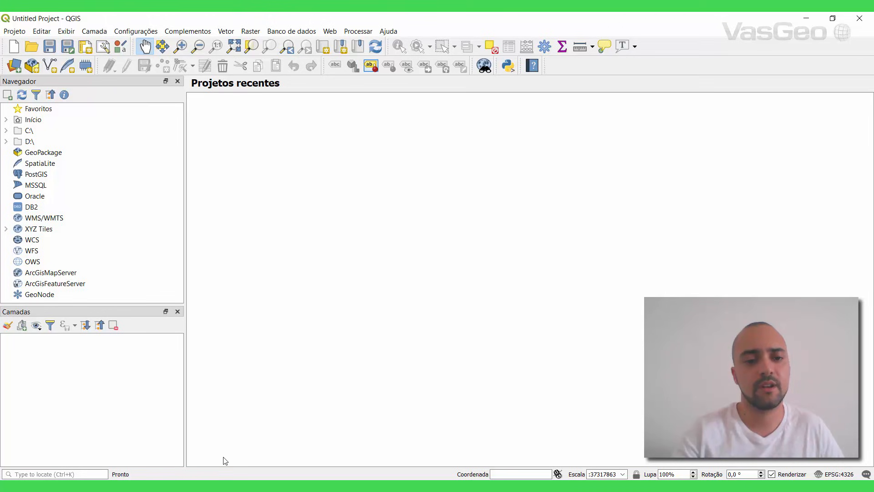
Step: Compare the vasgeo window with the default-profile one, and examine the default profile's Tema UI and Estilo choices in the Geral options
click(279, 451)
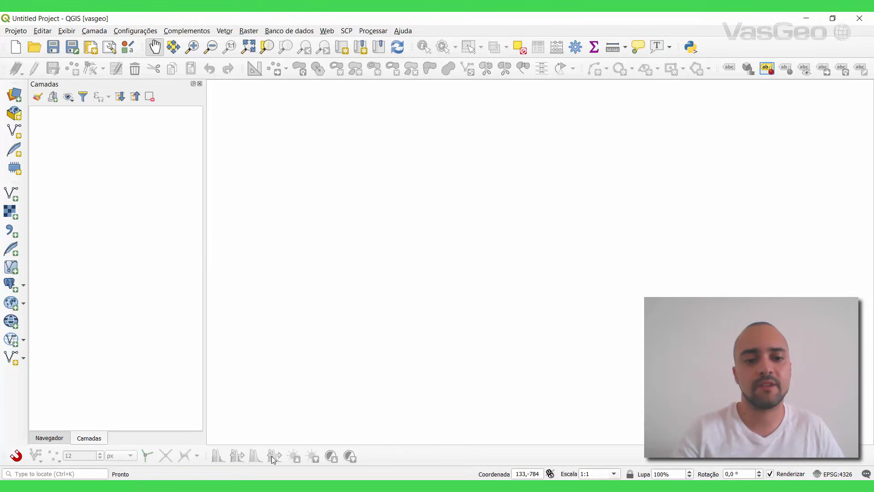
click(236, 451)
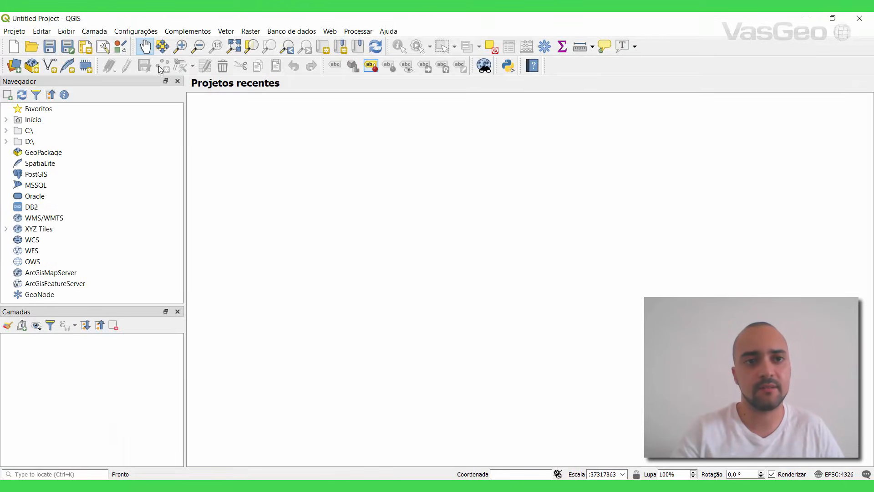
click(149, 32)
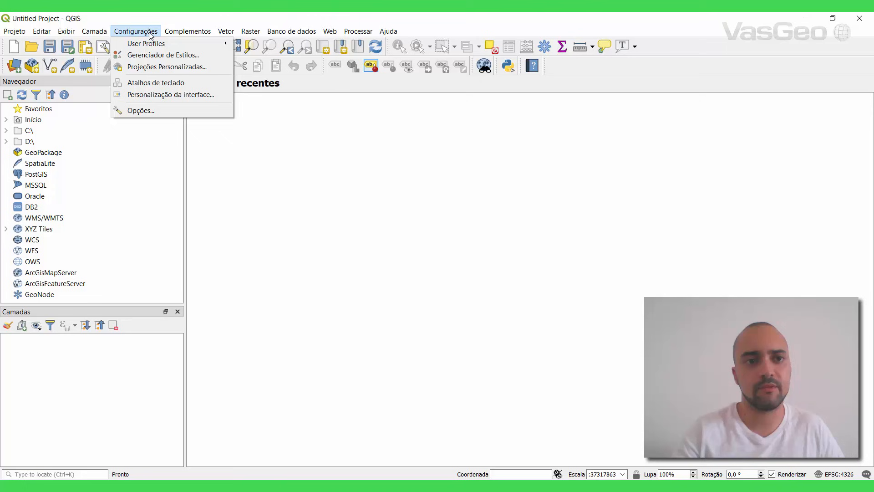
click(156, 111)
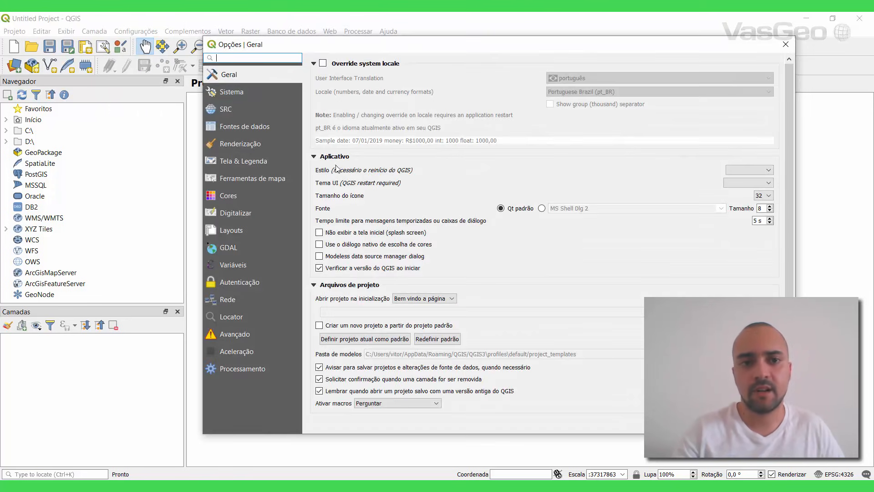
click(758, 184)
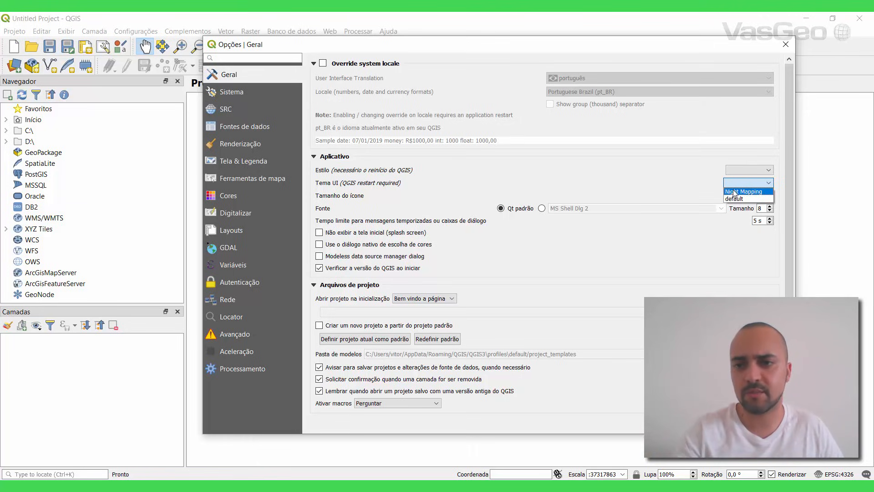
click(749, 171)
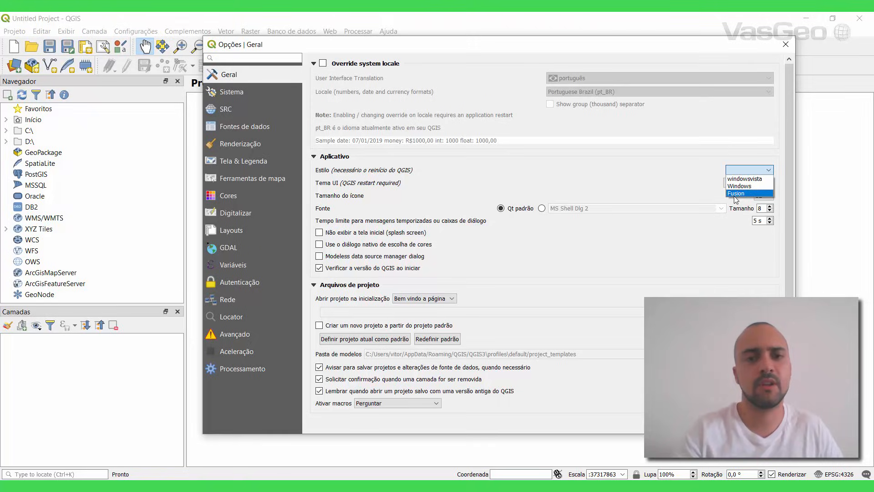
click(724, 422)
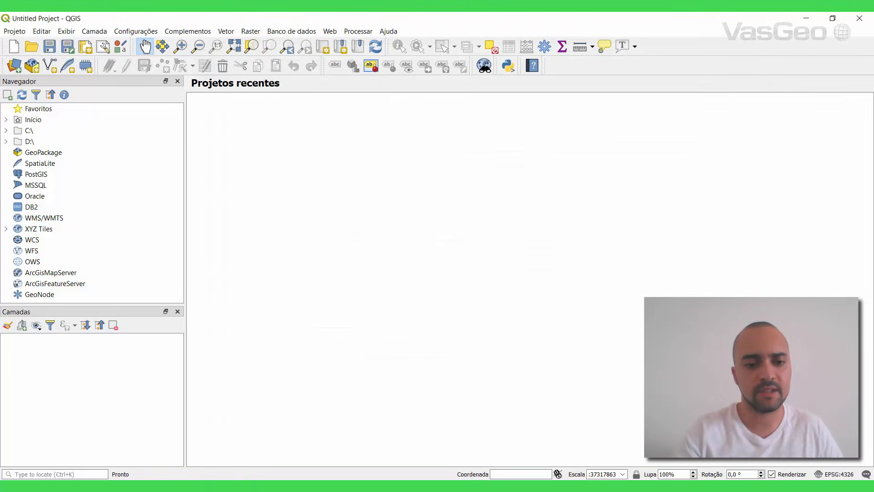
Step: In the vasgeo window's Geral options, pick the Fusion style, view the Tema UI choices, and close the dialog without saving
click(305, 456)
click(132, 33)
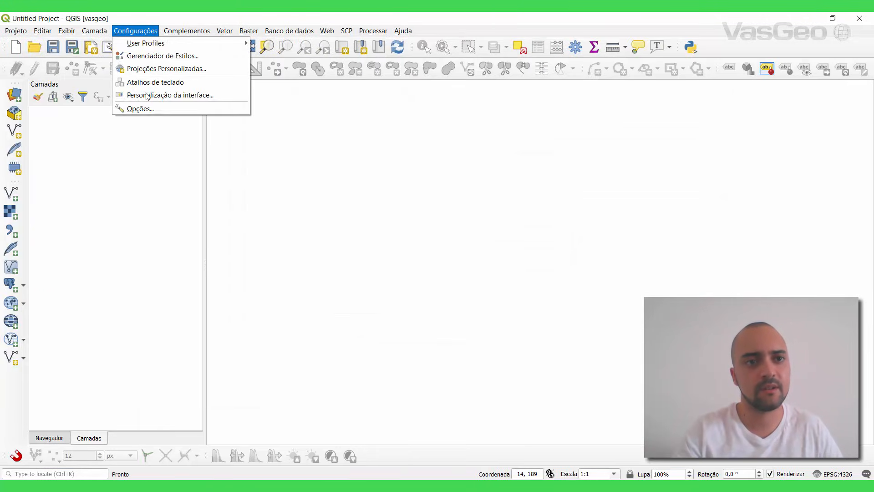
click(148, 107)
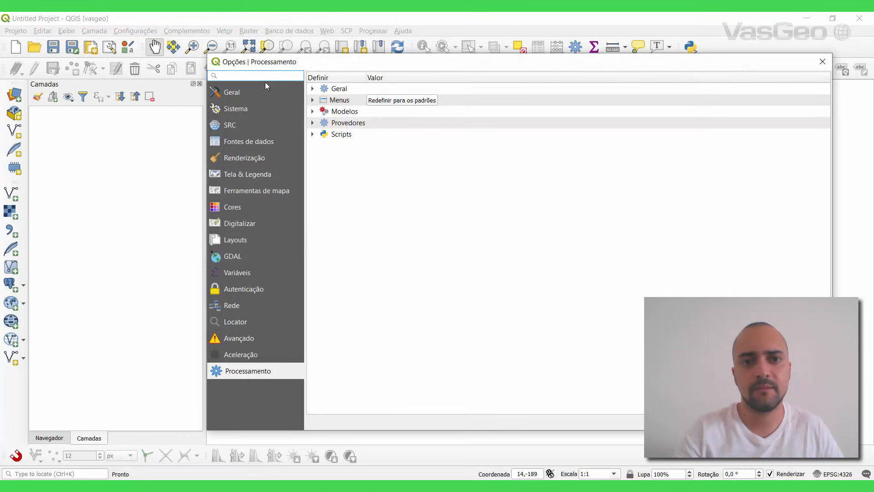
click(249, 94)
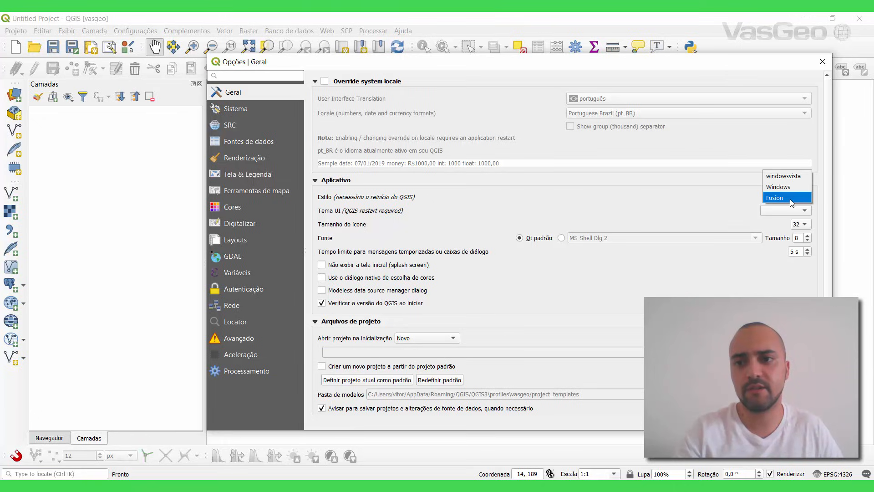
click(793, 203)
click(782, 211)
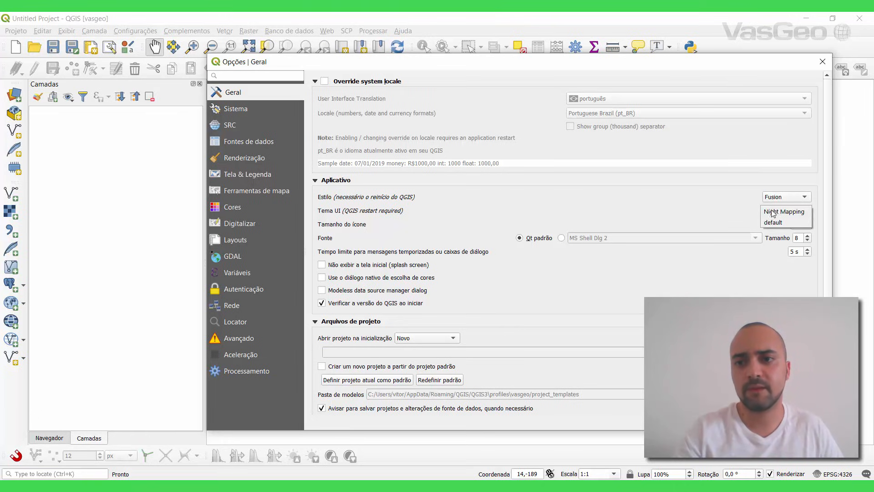
click(758, 219)
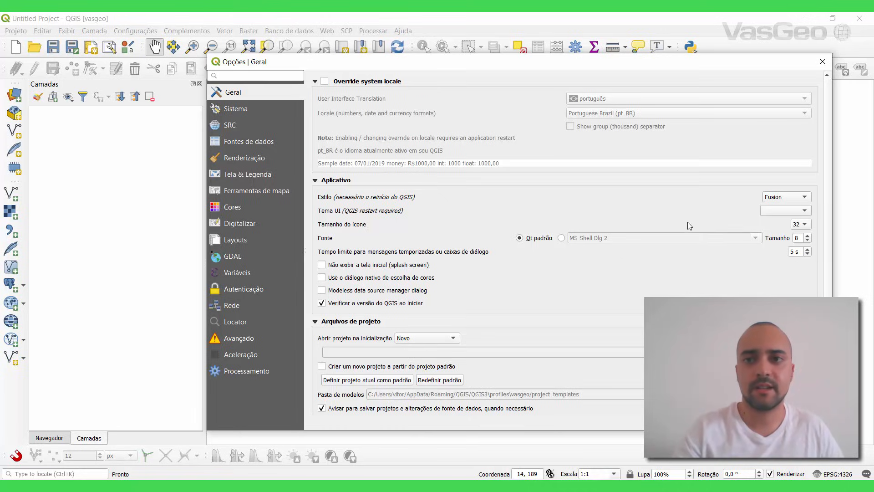
click(823, 63)
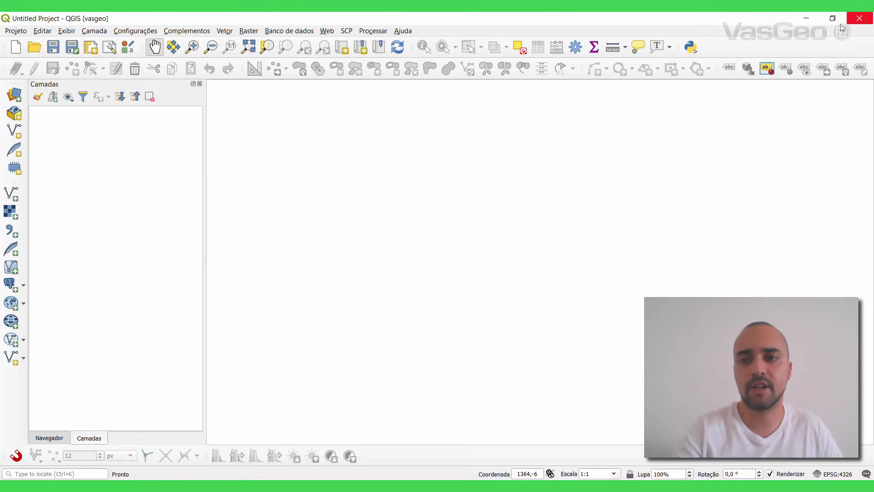
Step: Close the default-profile QGIS window and minimize the vasgeo one to show the desktop
mouse_move(248, 457)
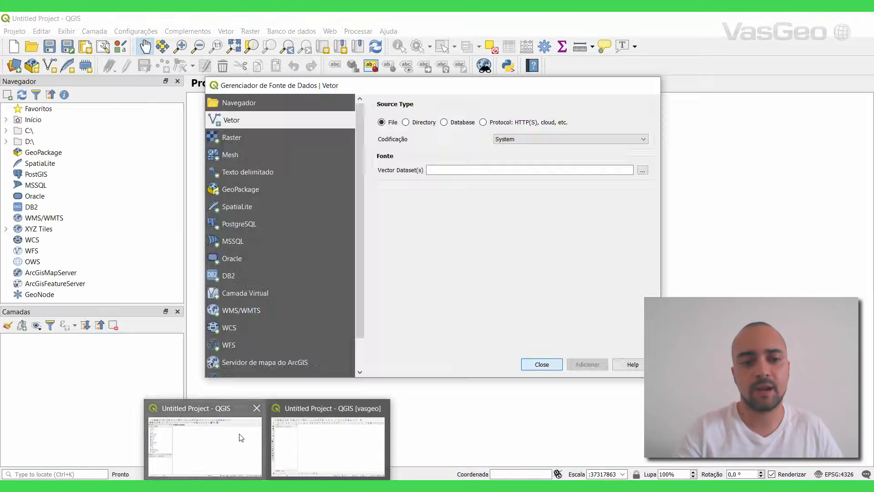
click(242, 438)
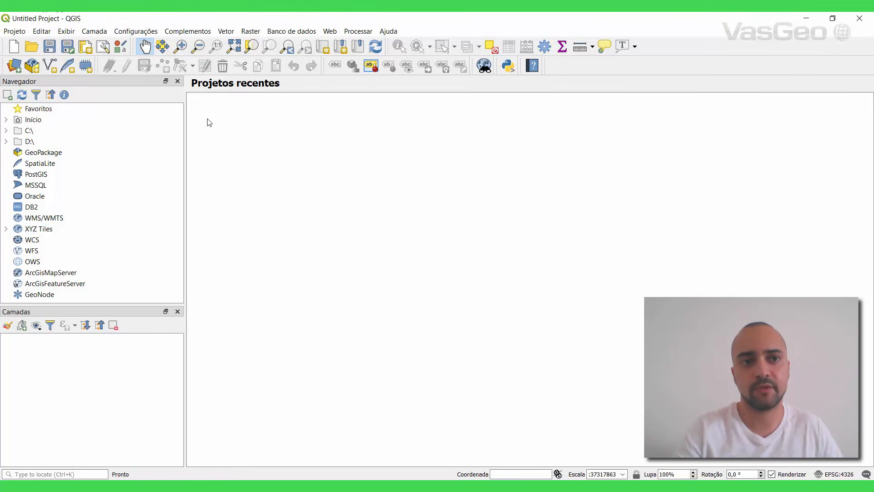
click(856, 24)
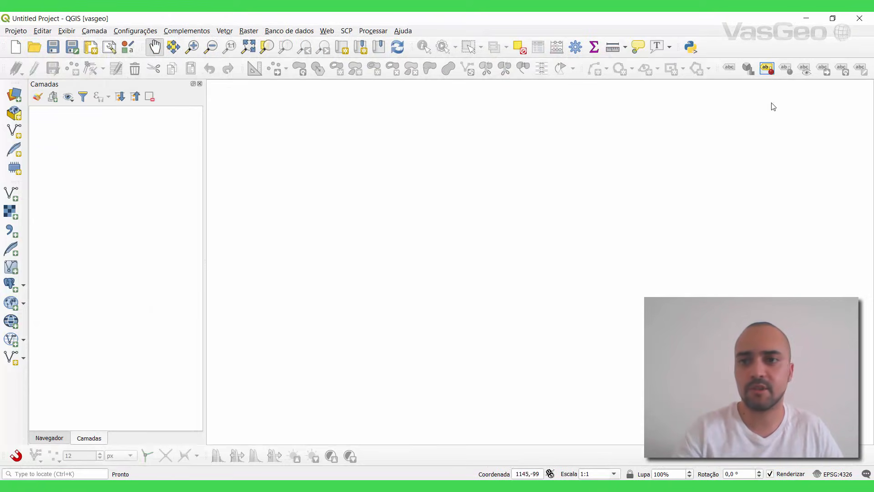
click(804, 22)
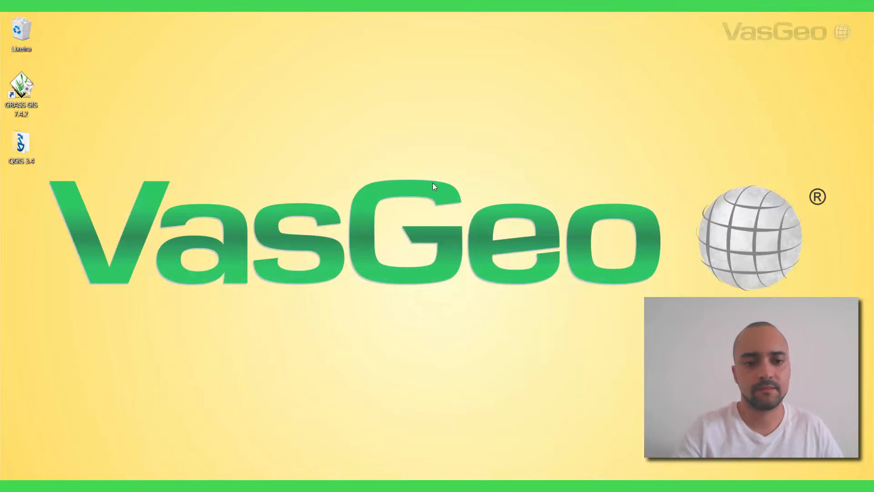
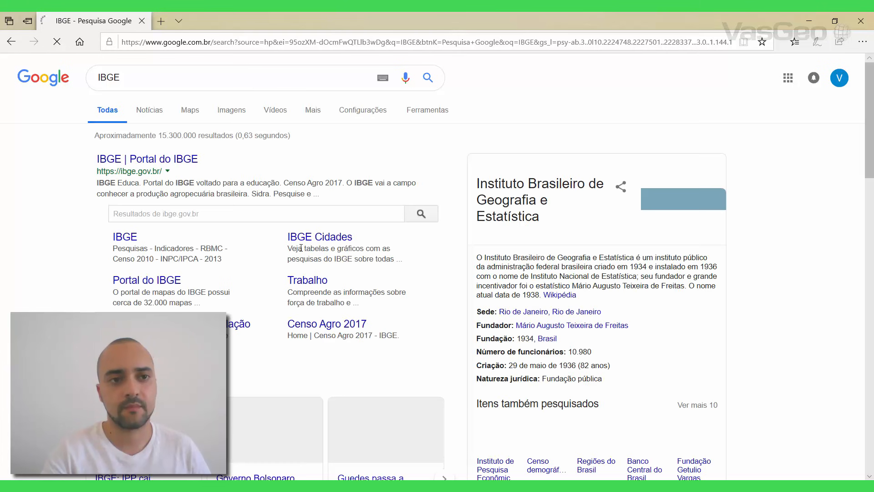
Step: Open the Portal do IBGE site from the search results and go to its Geociências downloads page
click(126, 132)
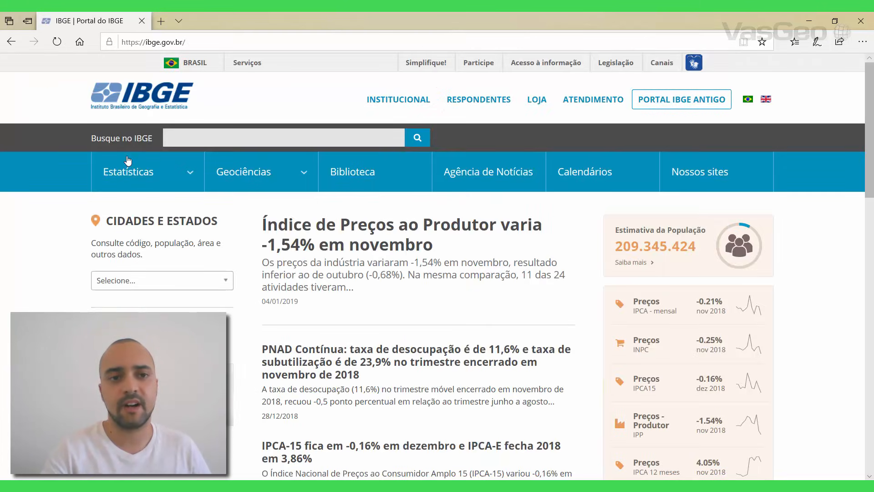
click(245, 171)
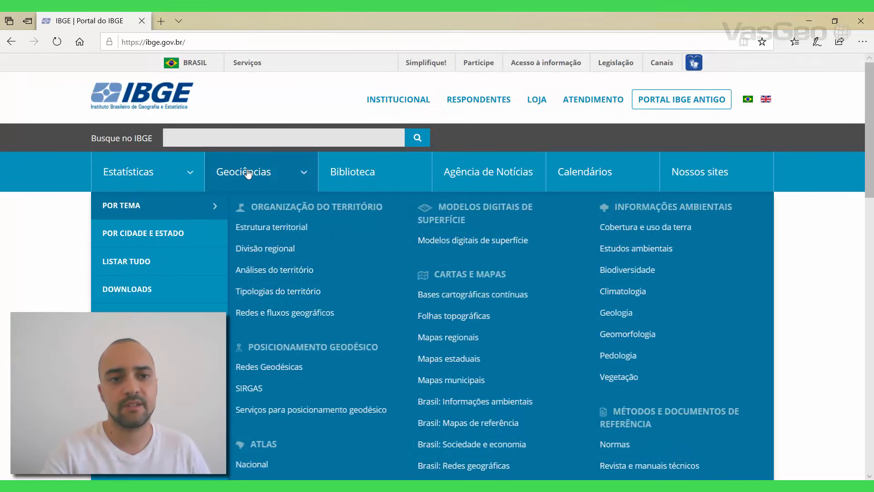
click(141, 288)
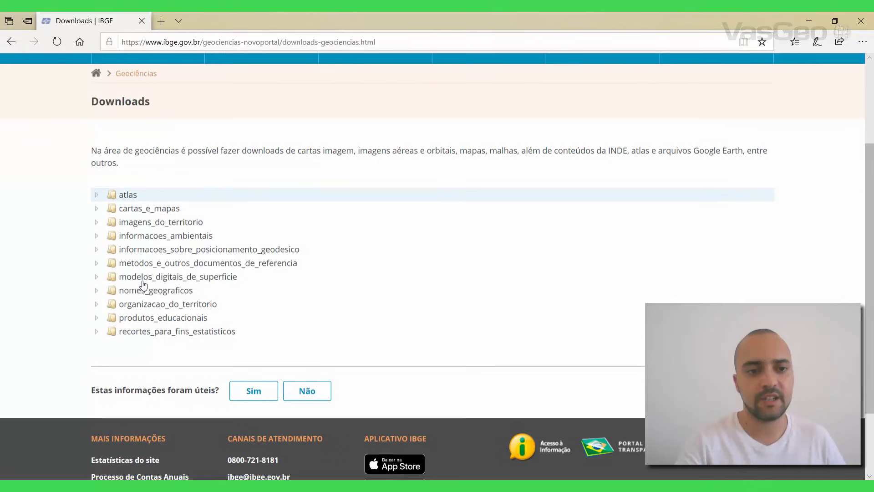
Step: Expand the downloads tree through cartas_e_mapas, bases_cartograficas_continuas, bc250 and versao2017 to list the files in the shapefile folder
click(97, 209)
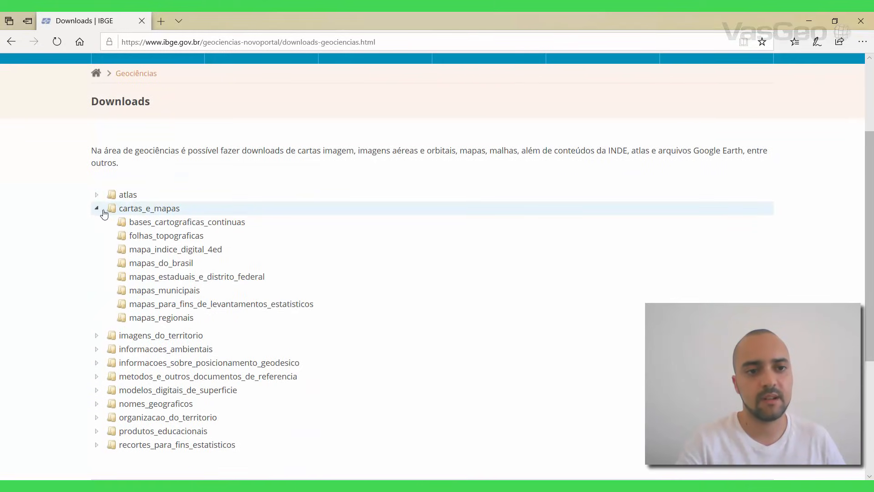
click(124, 224)
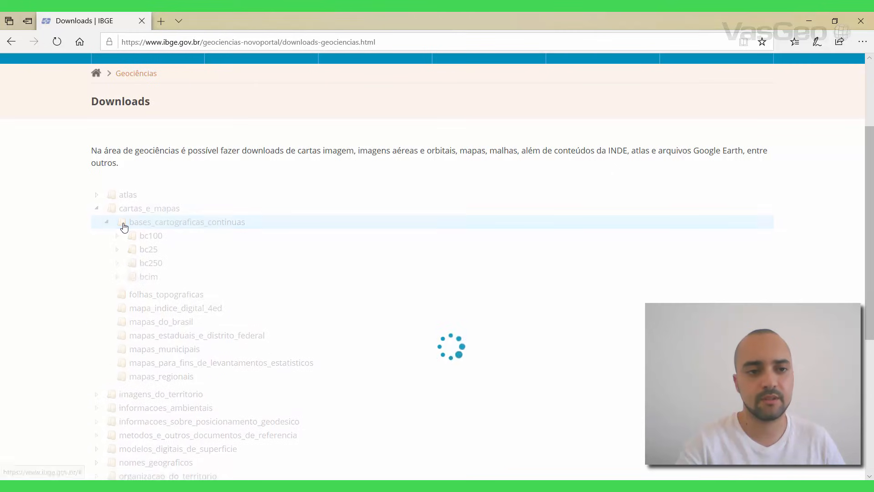
click(117, 265)
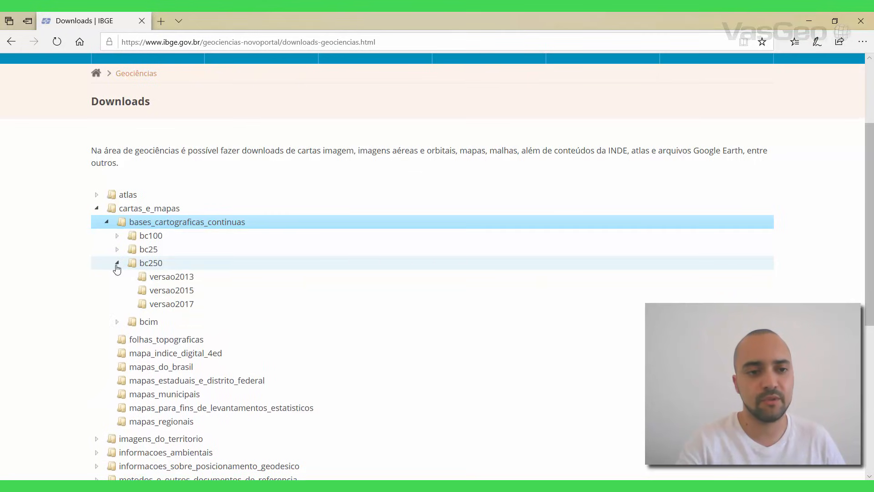
click(157, 306)
scroll(158, 306, down, 3)
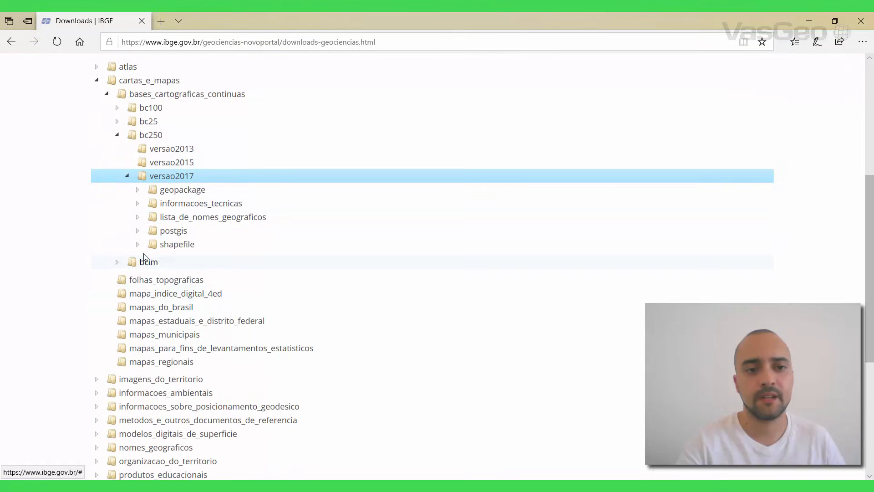
click(138, 246)
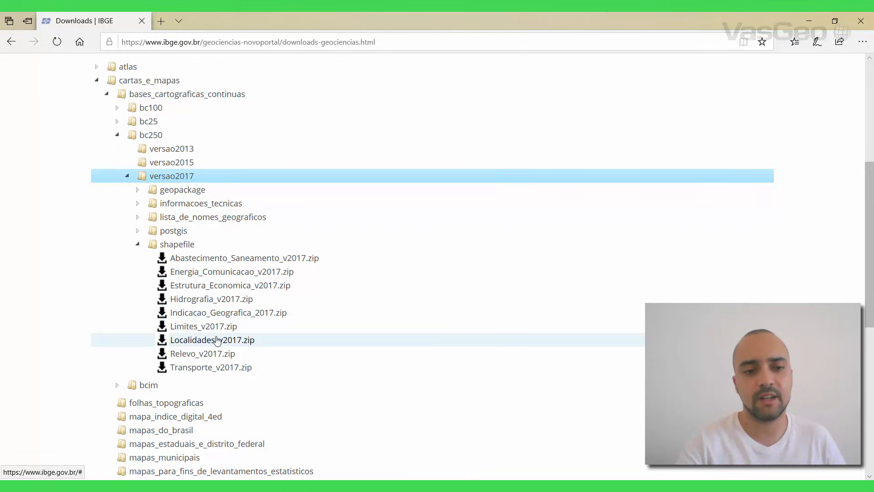
Step: Download and save Limites_v2017.zip and Localidades_v2017.zip from the bc250 versao2017 shapefile folder
click(205, 328)
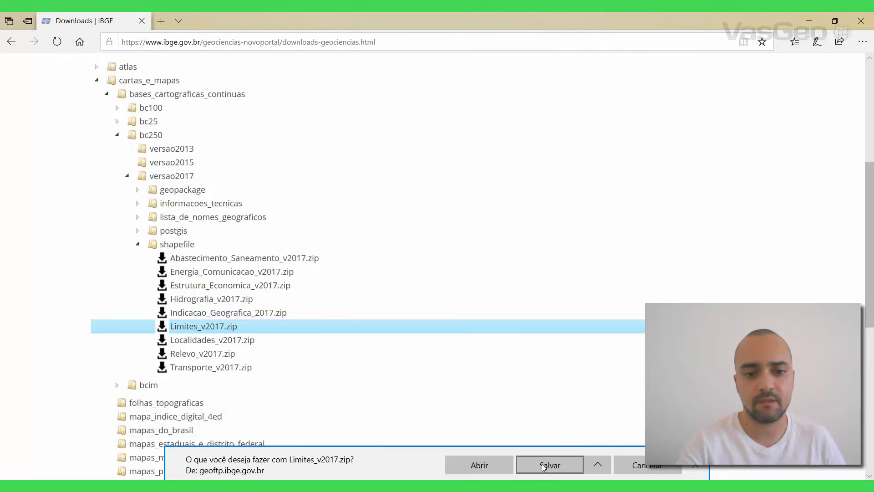
click(551, 465)
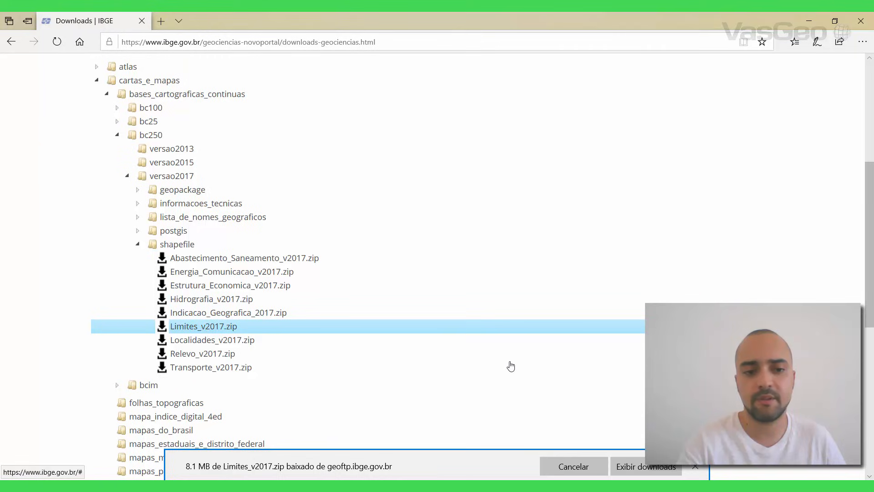
click(204, 345)
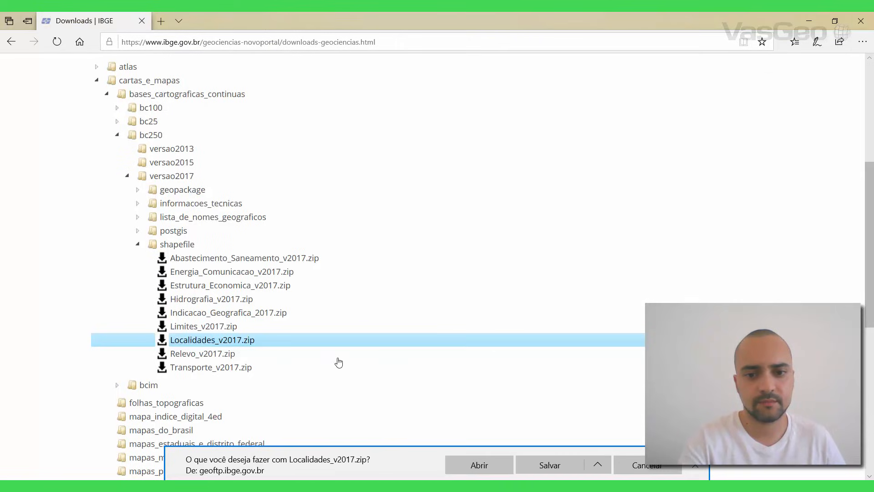
click(547, 467)
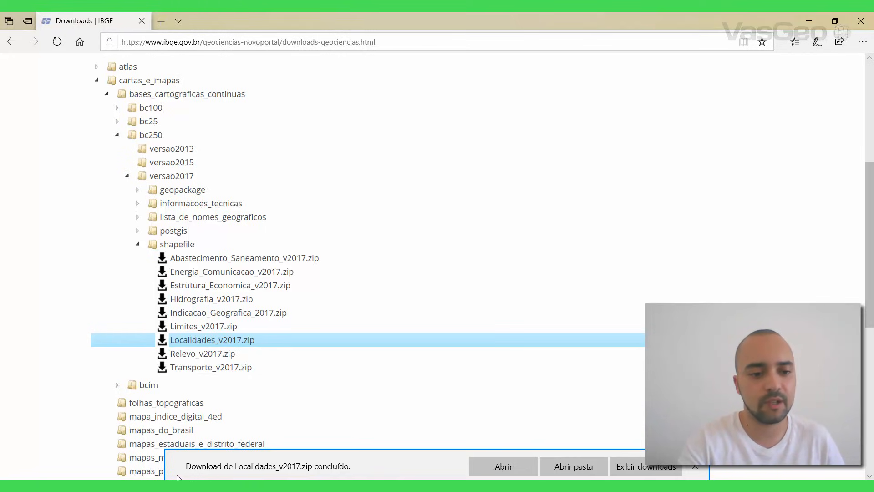
Step: Switch to the Downloads folder window, open Limites_v2017.zip and widen the name column to read the full file names
mouse_move(168, 478)
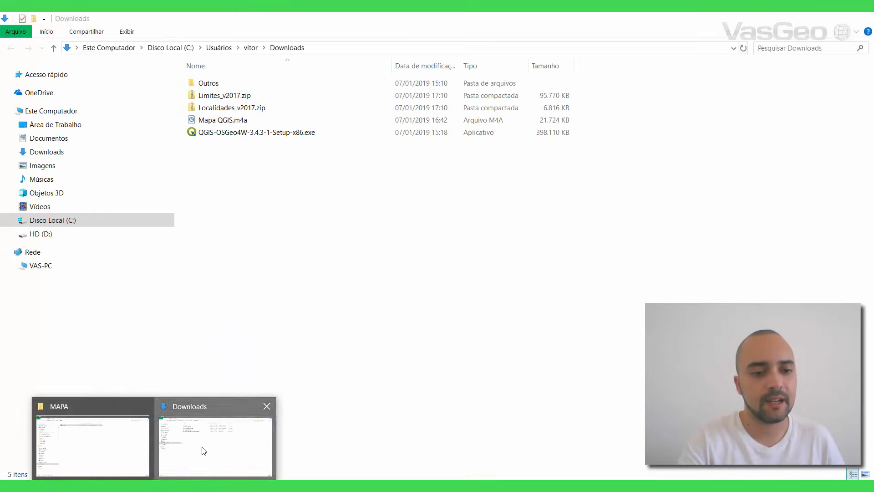
click(203, 452)
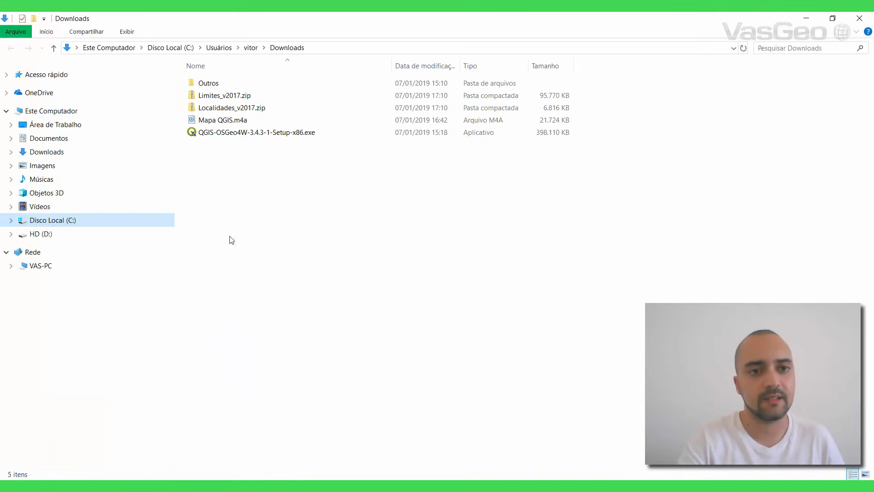
click(220, 101)
click(231, 111)
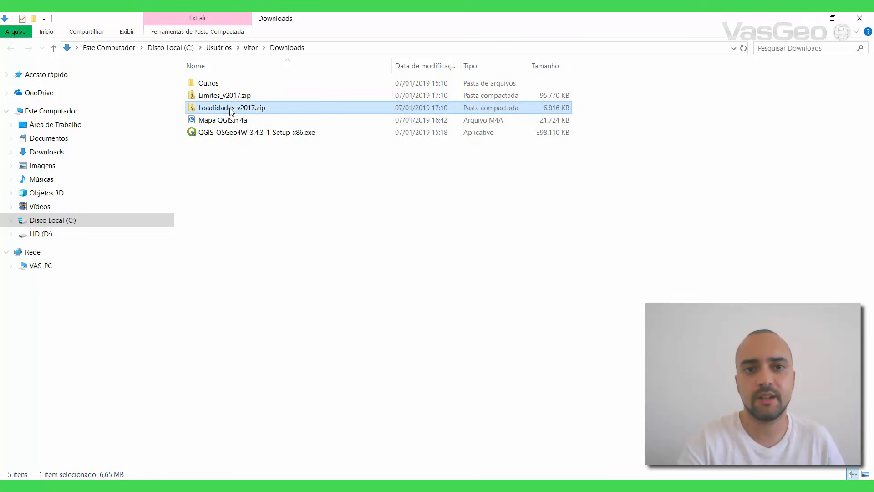
double_click(229, 96)
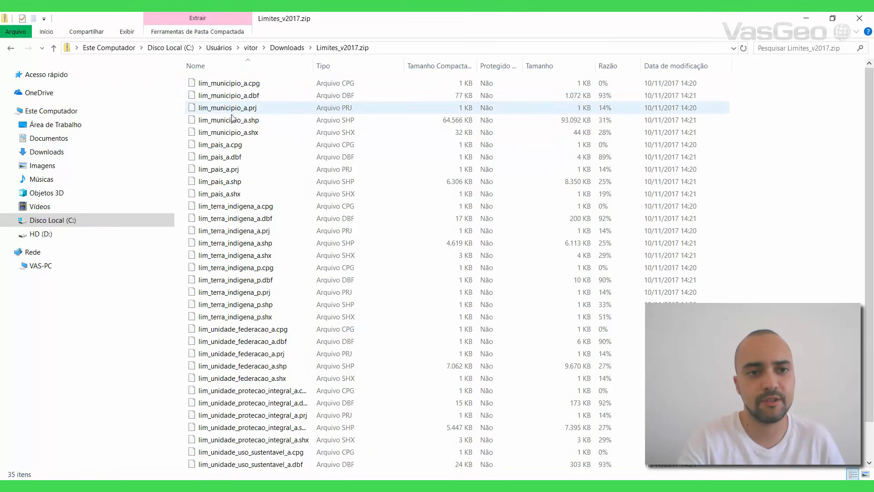
scroll(256, 235, down, 1)
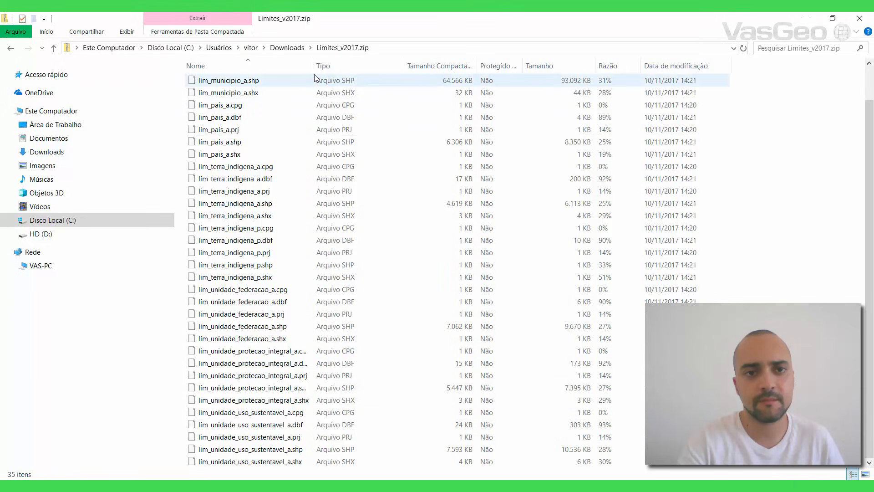
drag(314, 71, 402, 68)
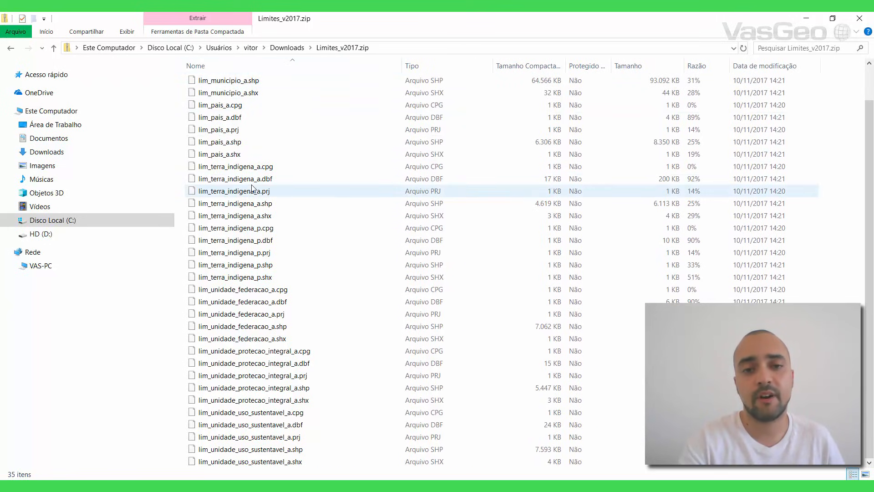
Step: Highlight the set of files that make up the lim_terra_indigena_a shapefile, followed by the lim_pais_a set
click(264, 207)
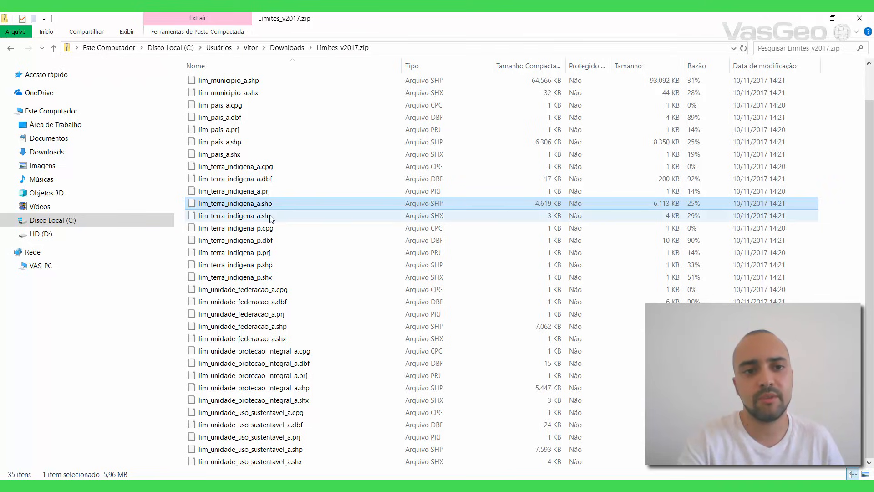
shift+click(261, 171)
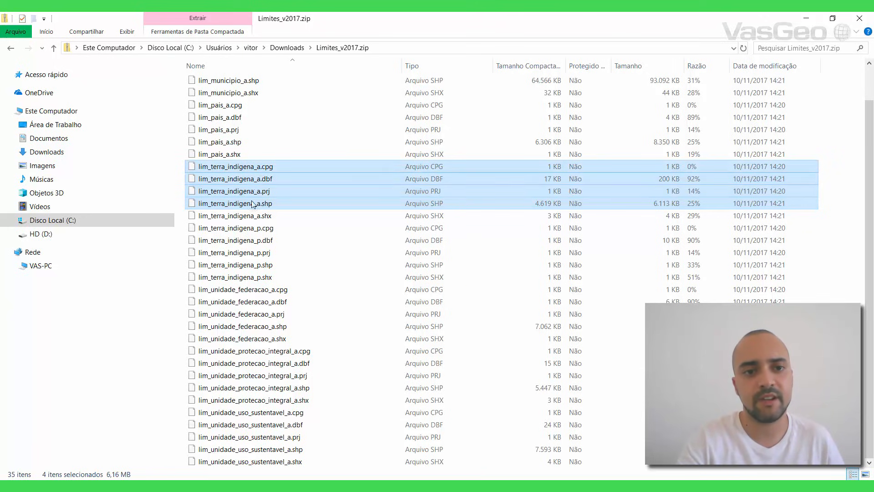
shift+click(251, 216)
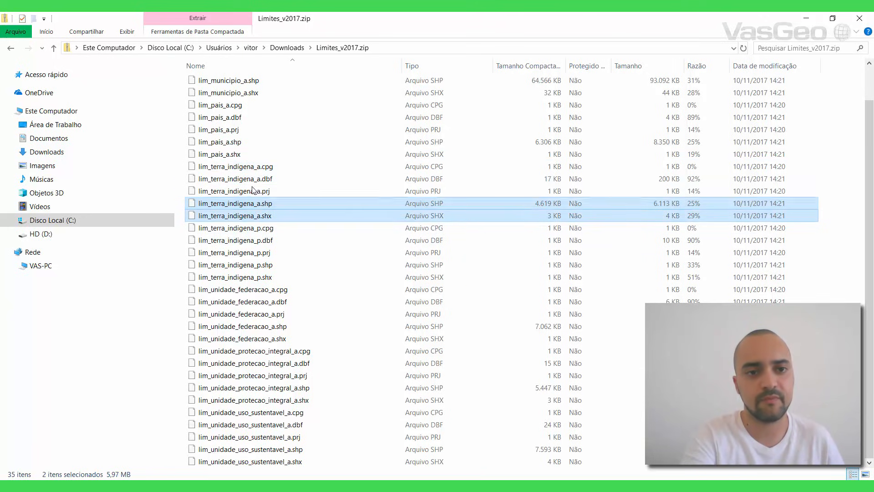
shift+click(254, 169)
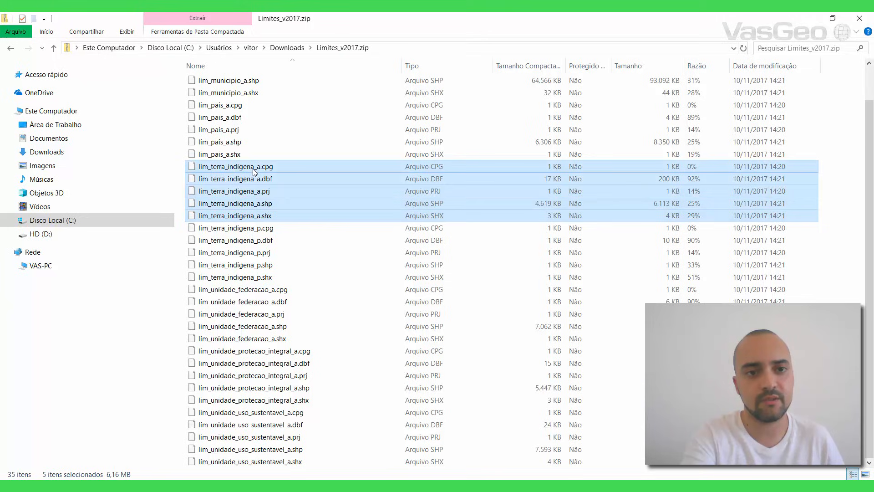
click(224, 154)
shift+click(226, 109)
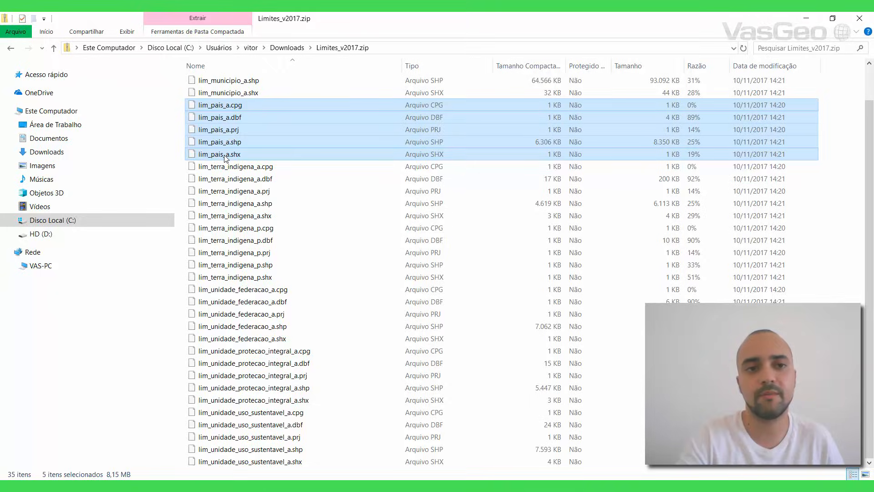
click(287, 48)
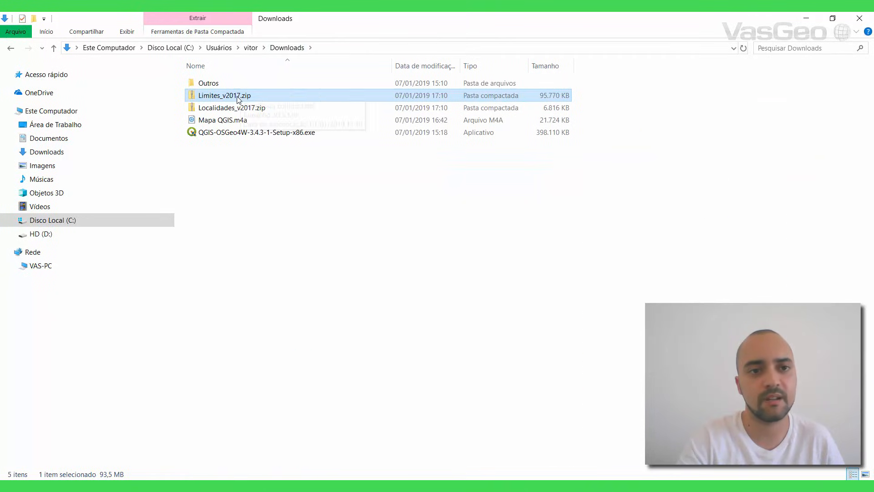
right_click(233, 98)
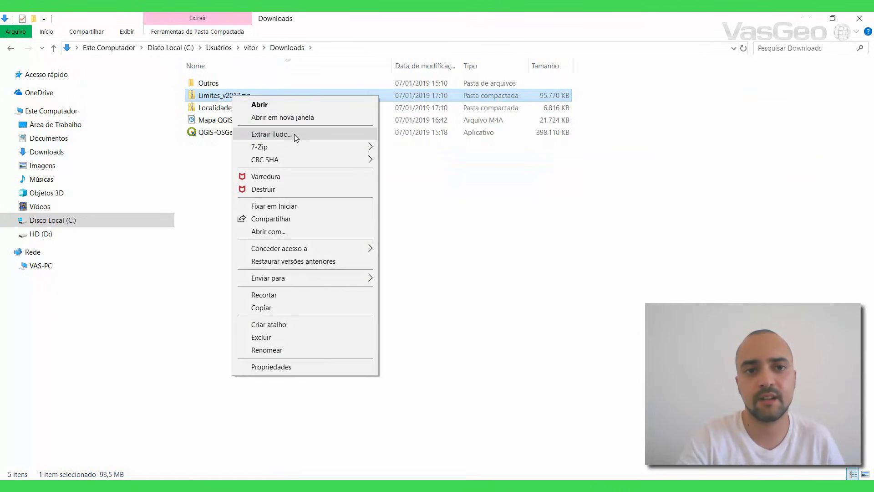
click(294, 134)
click(387, 201)
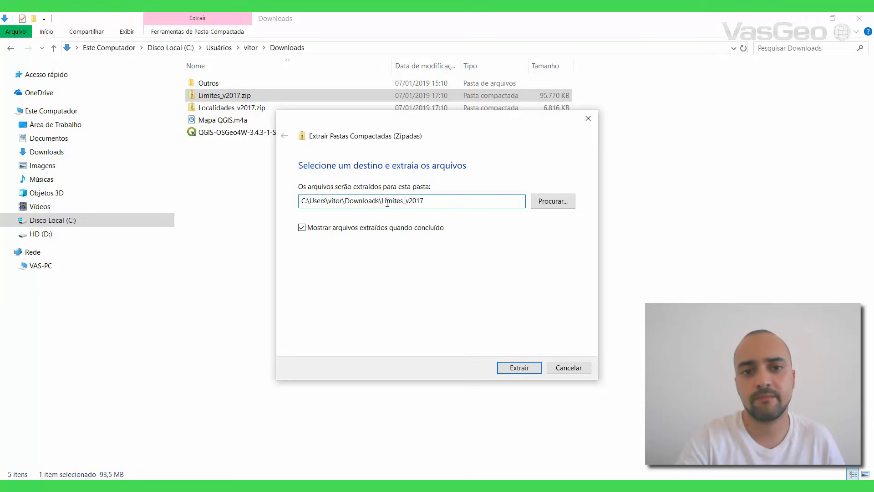
drag(385, 203, 418, 203)
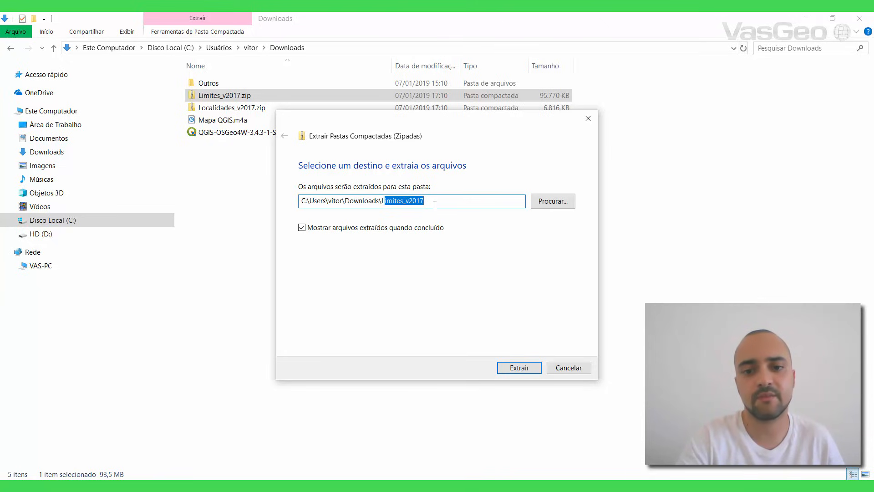
click(557, 365)
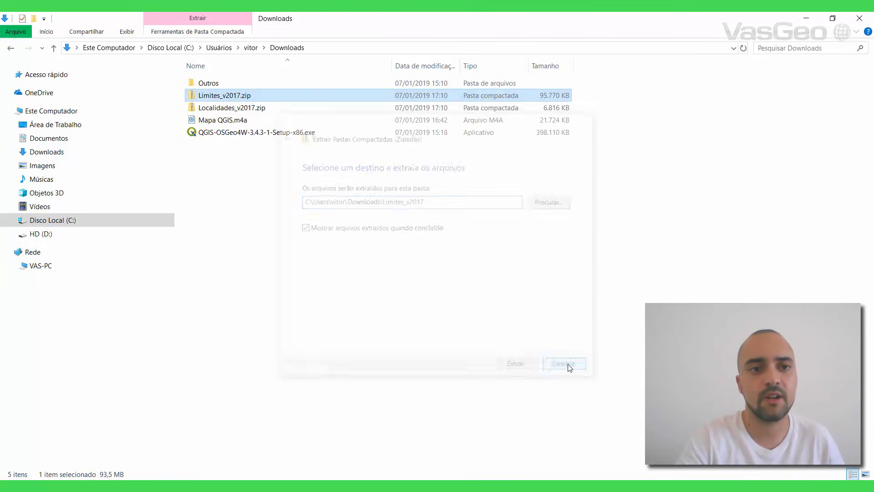
Step: Copy all lim_pais_a and lim_unidade_federacao_a files from inside Limites_v2017.zip
double_click(243, 97)
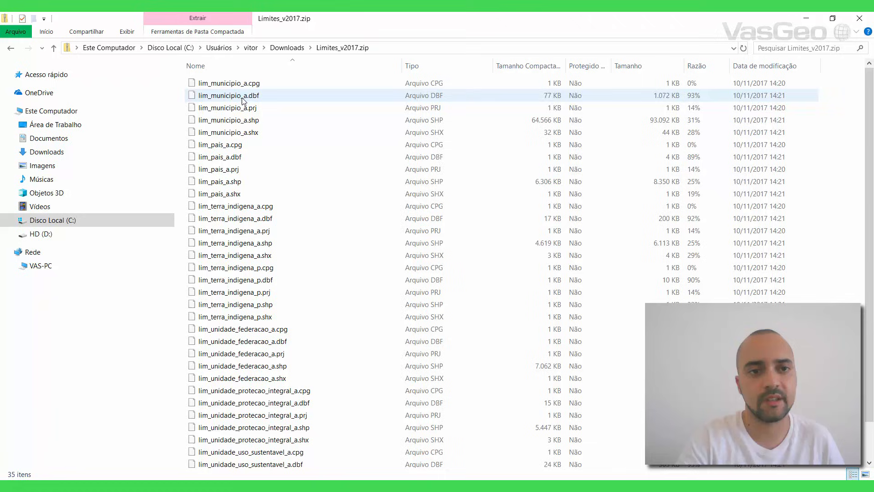
click(215, 145)
shift+click(226, 194)
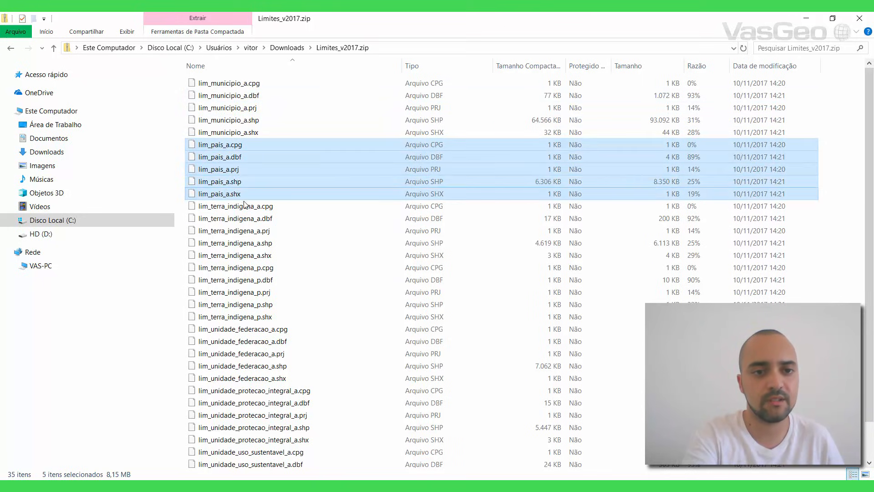
ctrl+click(258, 332)
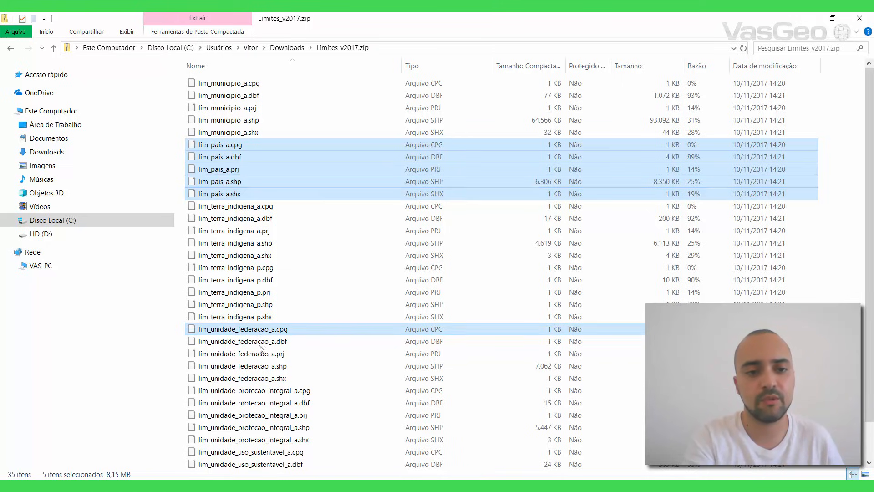
ctrl+shift+click(269, 378)
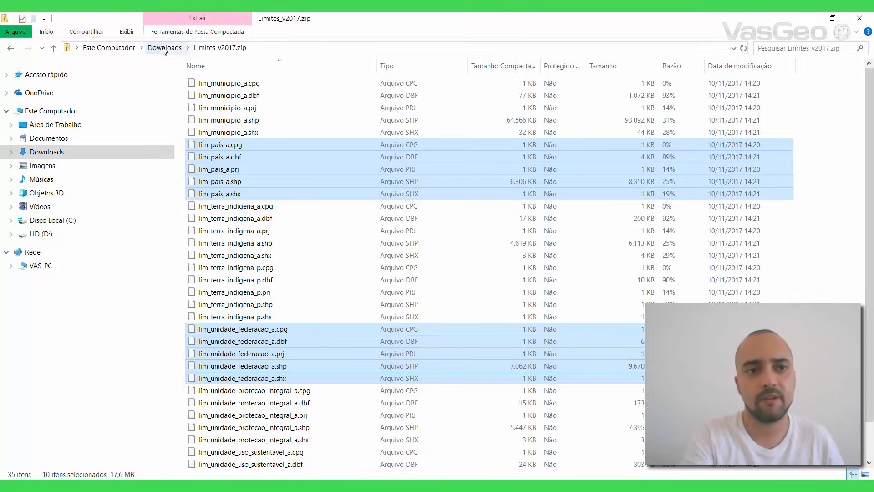
Step: Create a new folder named Shapes in Downloads
click(164, 47)
right_click(295, 191)
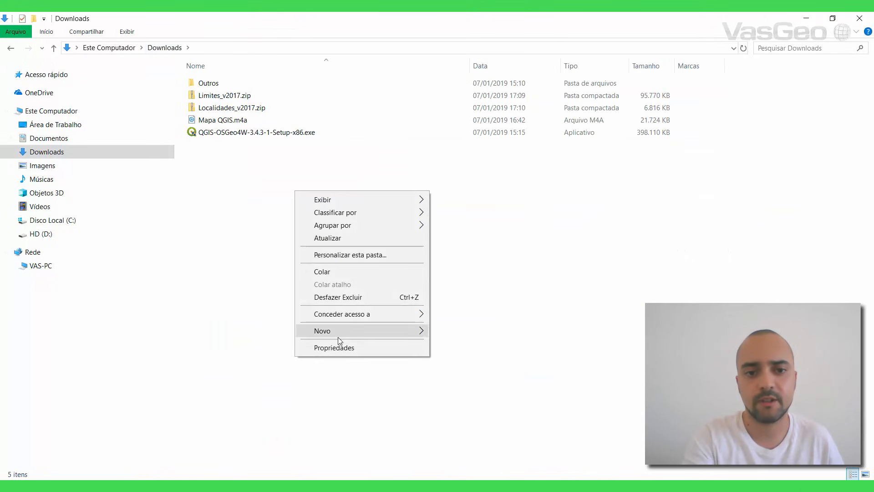
mouse_move(339, 340)
click(460, 146)
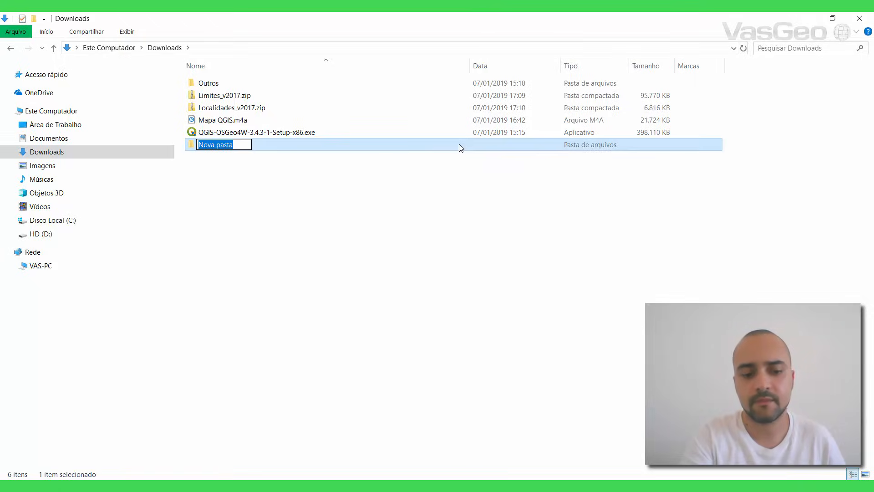
text(Shapes)
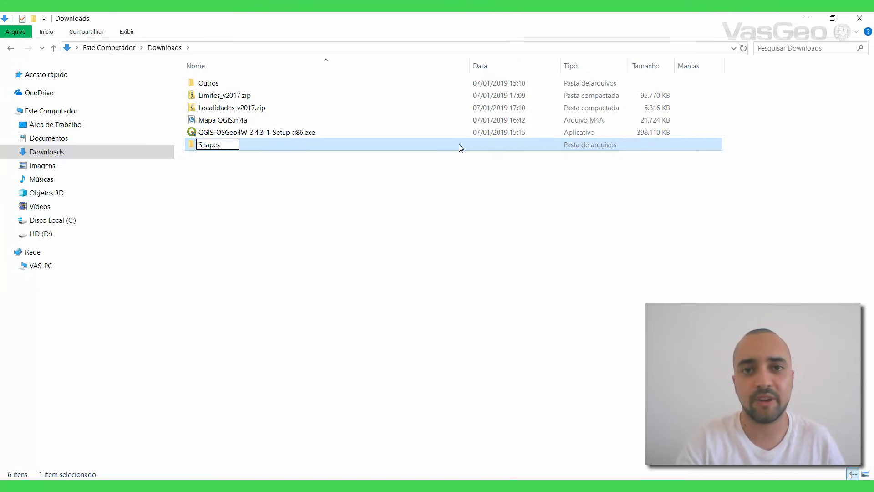
key(Return)
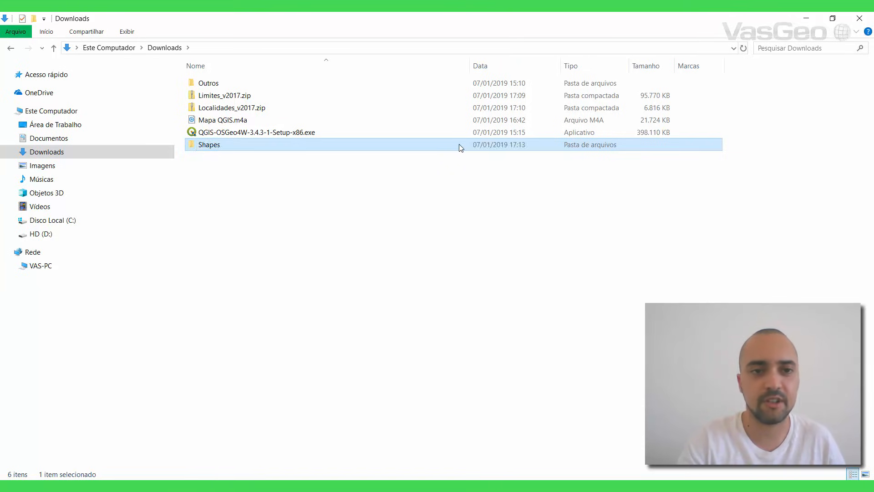
Step: Paste the copied country and federation-unit shapefile files into the Shapes folder and return to Downloads
double_click(460, 147)
key(ctrl+v)
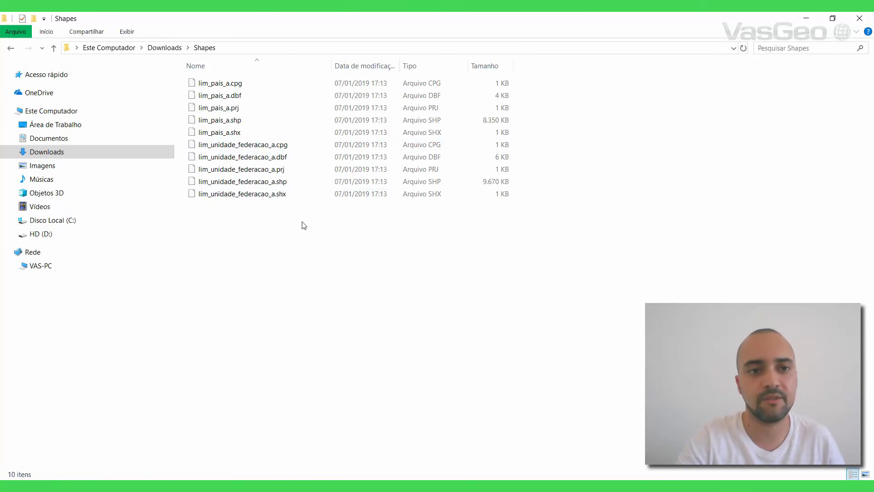
key(BackSpace)
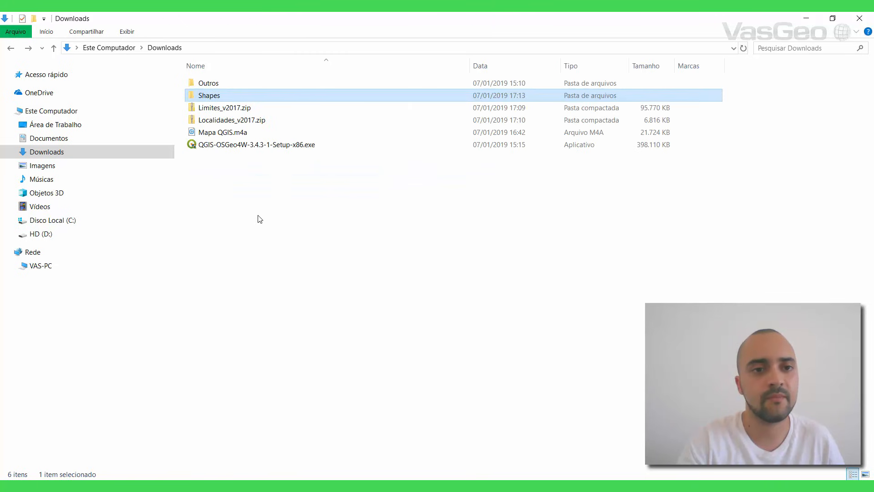
Step: Copy all loc_capital_p files from Localidades_v2017.zip into the Shapes folder
double_click(228, 119)
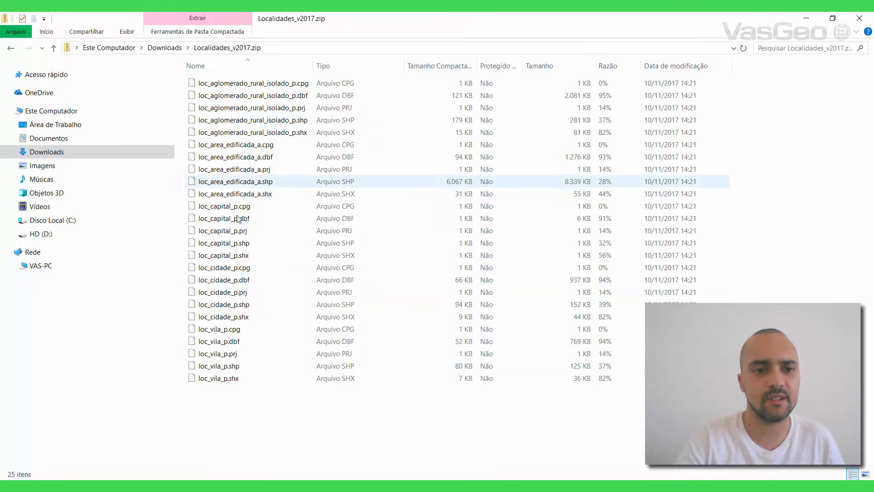
click(227, 255)
shift+click(228, 208)
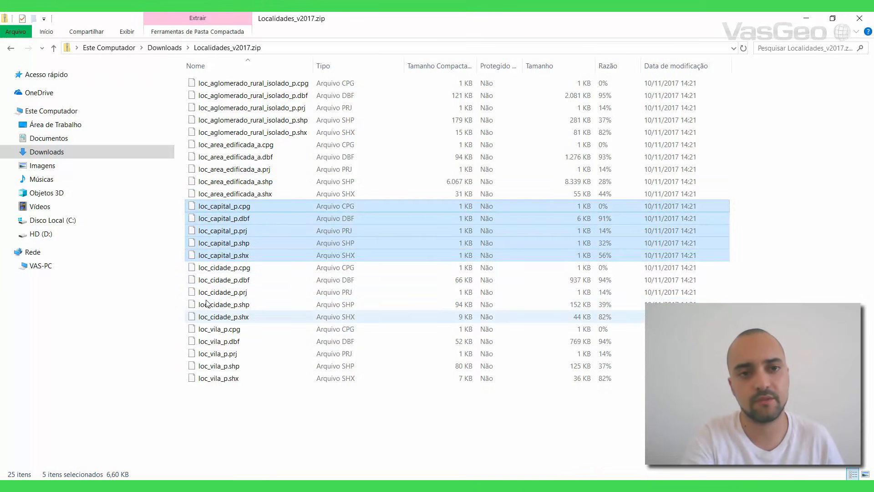
click(164, 47)
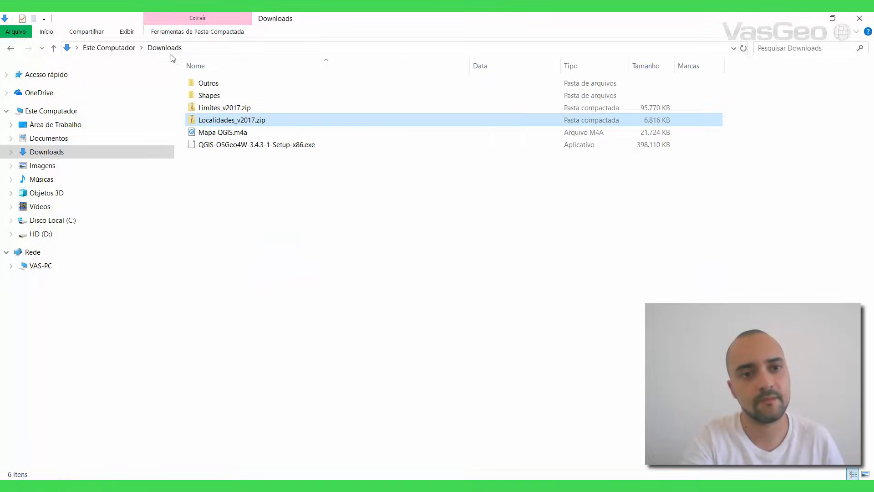
double_click(209, 95)
key(ctrl+v)
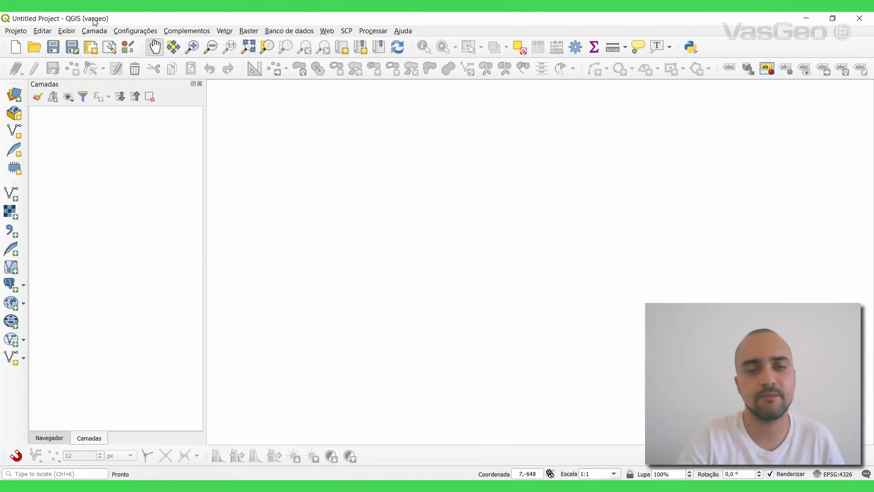
Step: Start adding a vector layer from file and browse to the Shapes folder in Downloads for its dataset
click(13, 197)
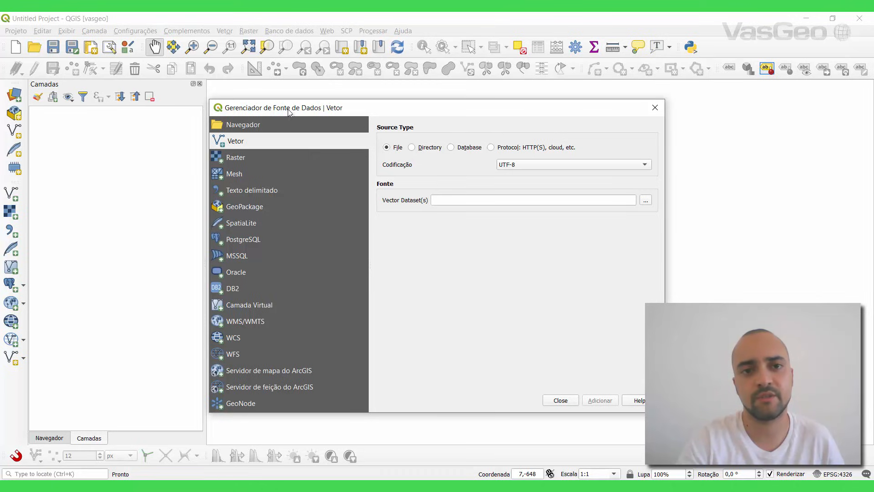
click(656, 108)
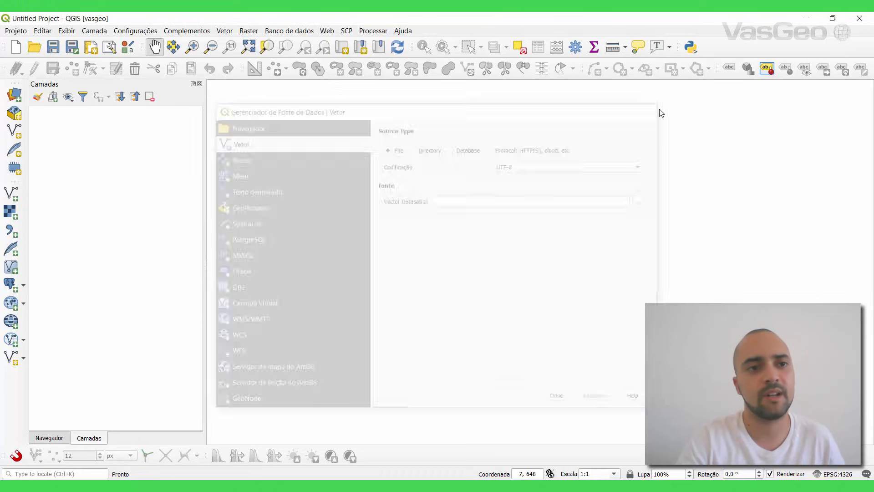
click(15, 95)
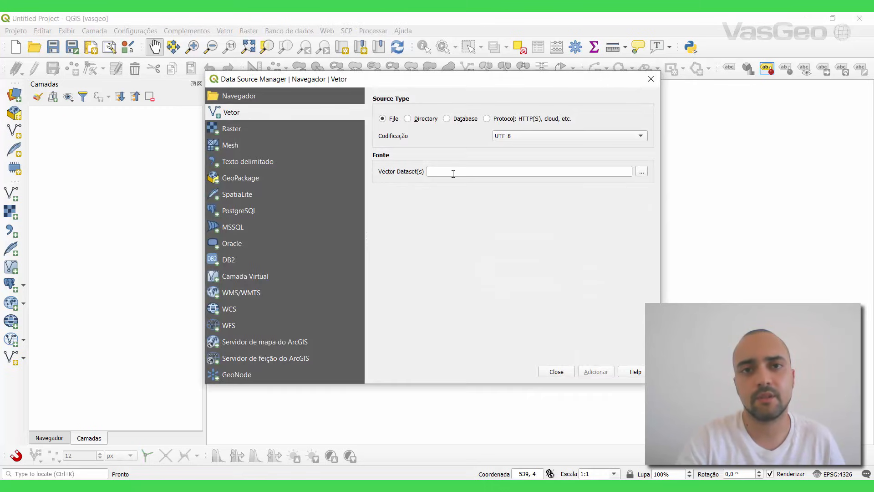
click(641, 172)
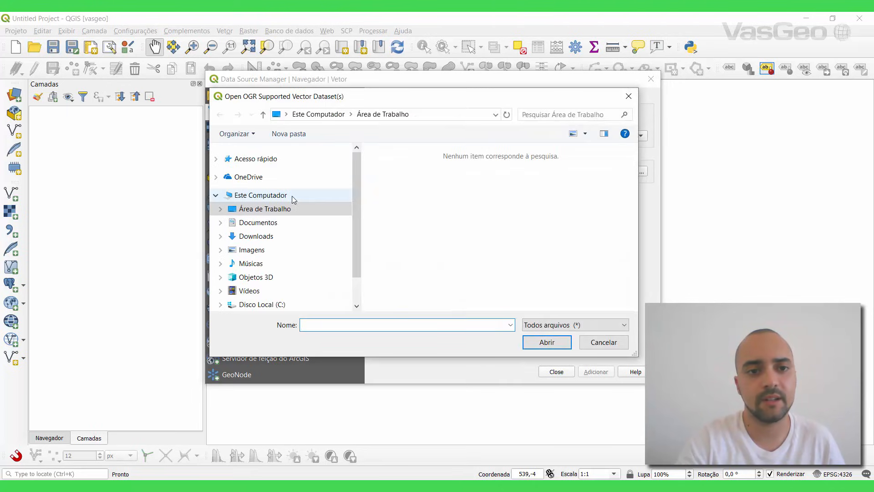
click(259, 236)
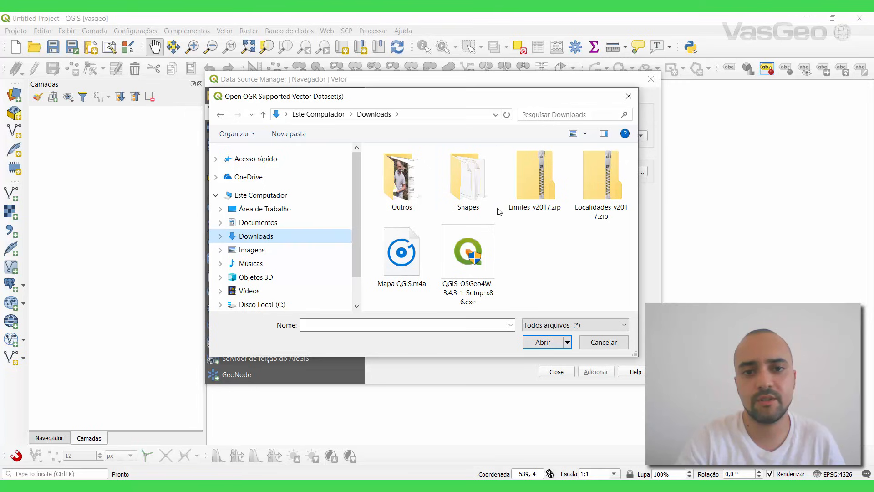
double_click(475, 201)
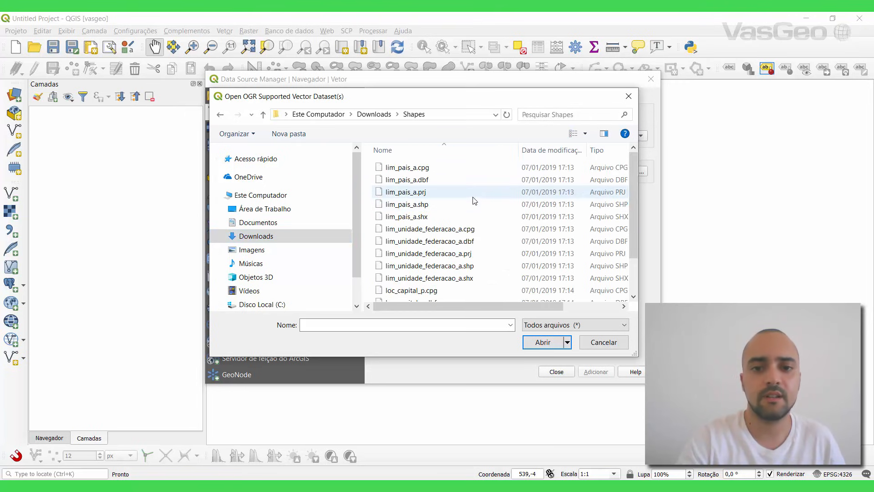
Step: Filter the dataset file list to Shapefiles (*.shp *.SHP)
click(554, 326)
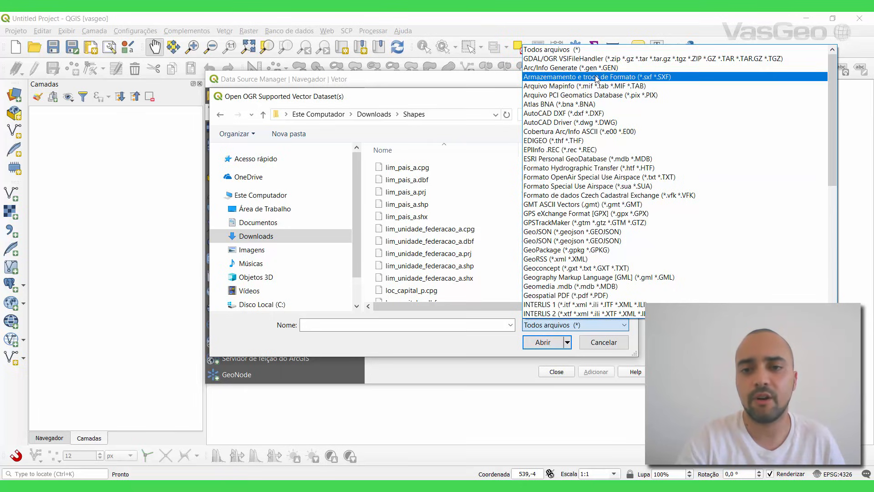
scroll(595, 91, down, 2)
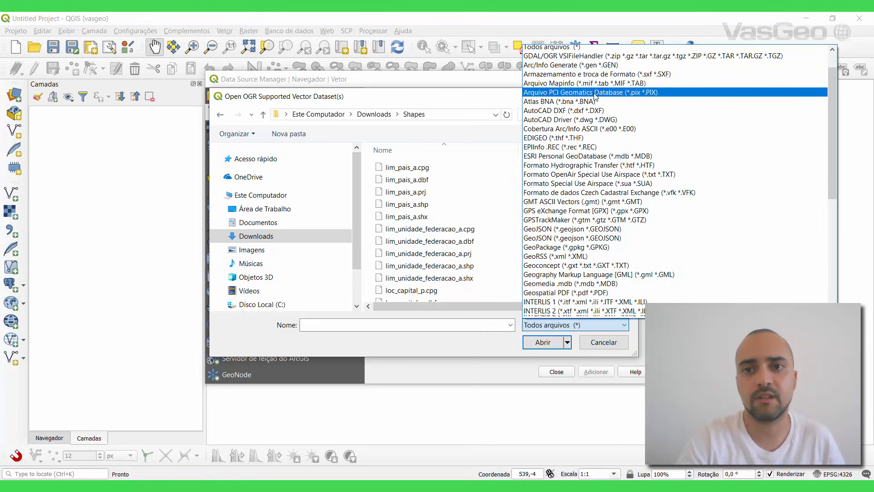
scroll(596, 97, down, 7)
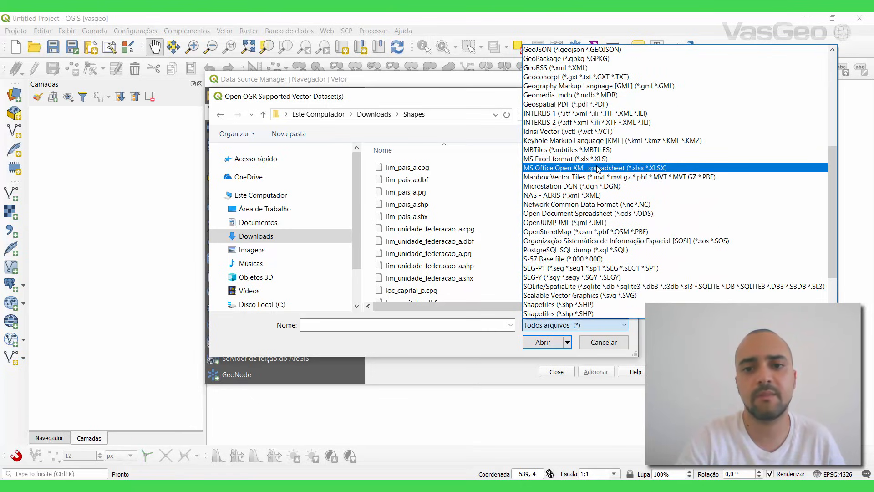
scroll(598, 169, down, 2)
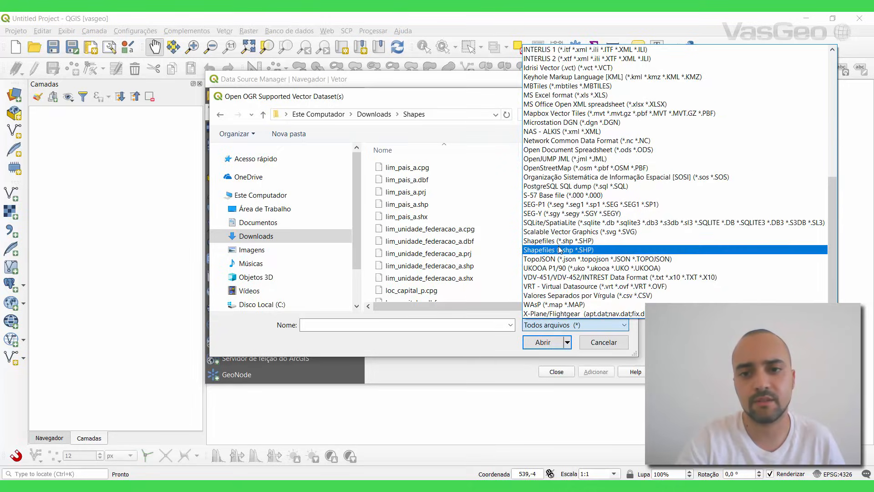
click(560, 242)
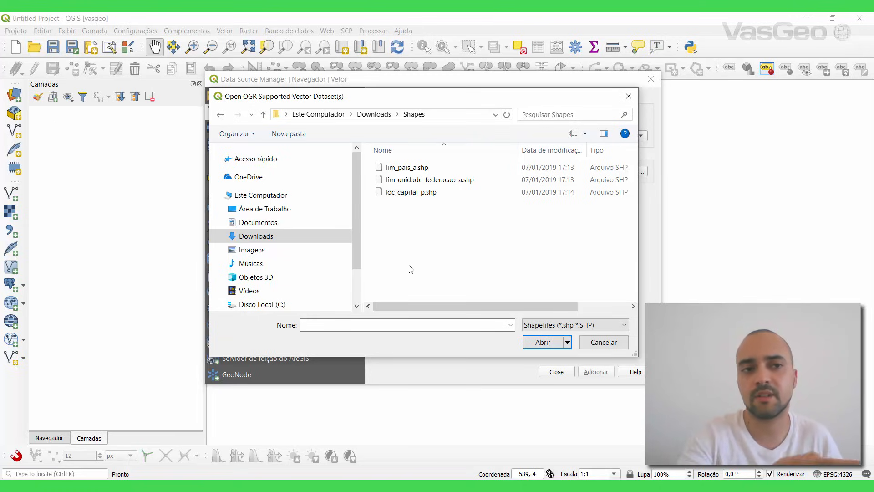
Step: Add lim_pais_a.shp, lim_unidade_federacao_a.shp and loc_capital_p.shp together as vector layers and close the data source manager
drag(424, 222, 403, 152)
click(543, 344)
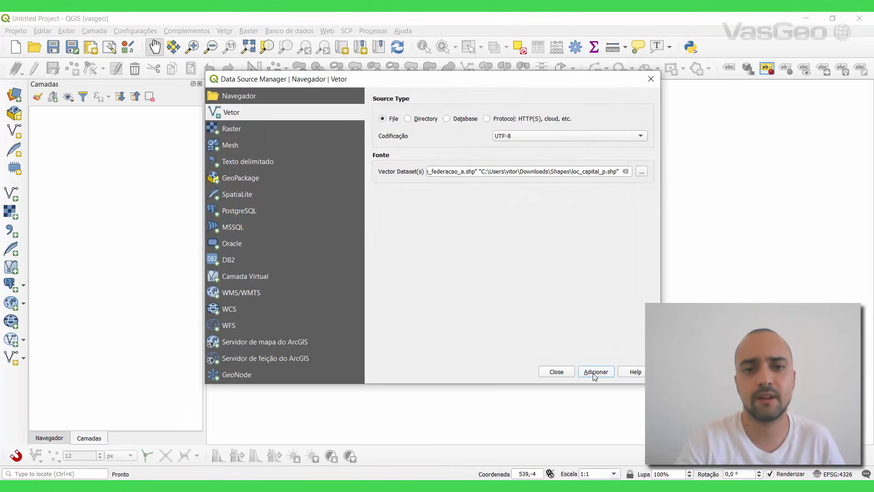
click(594, 373)
click(558, 371)
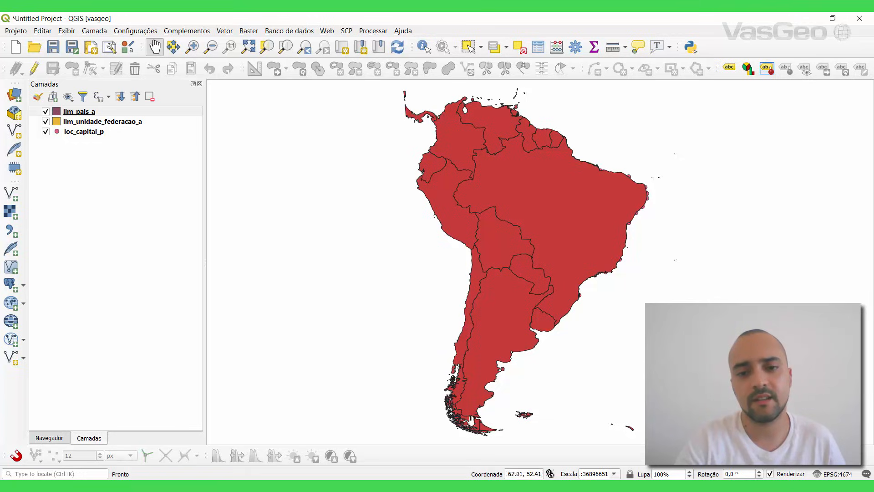
Step: Hide lim_pais_a and lim_unidade_federacao_a one after another to inspect the layers beneath, and show both again
click(46, 111)
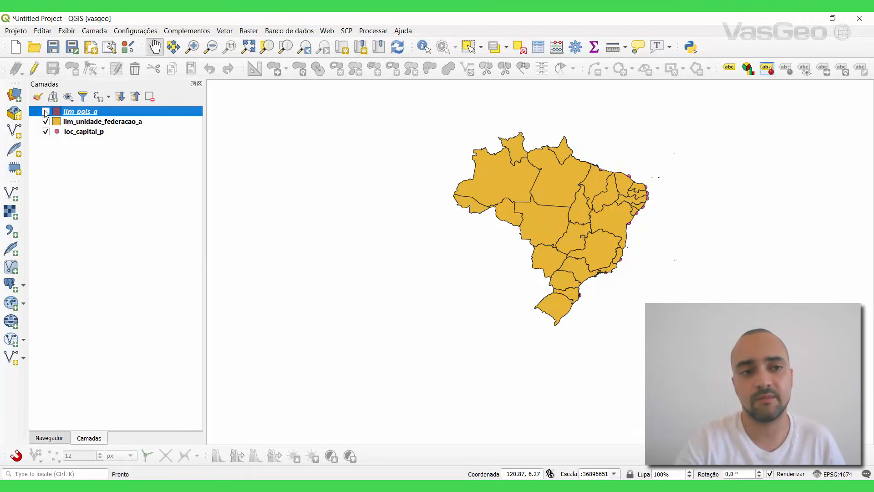
click(45, 121)
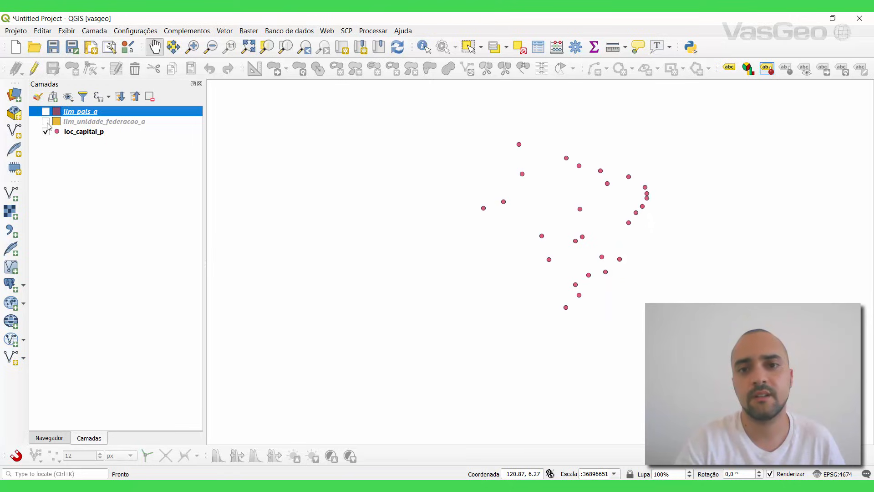
click(46, 122)
click(45, 111)
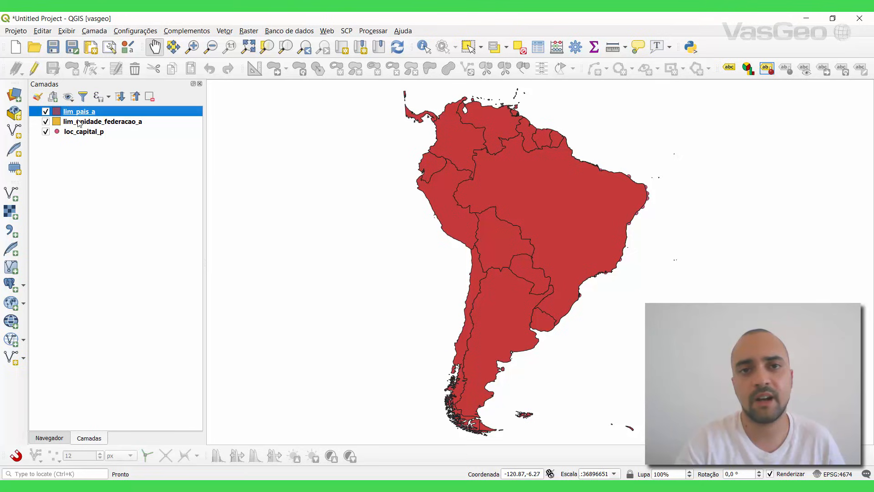
Step: Reorder the layers with loc_capital_p uppermost, lim_unidade_federacao_a in the middle and lim_pais_a lowest, and inspect the map
mouse_move(78, 123)
mouse_down()
mouse_move(122, 112)
mouse_move(95, 130)
mouse_move(115, 111)
mouse_up()
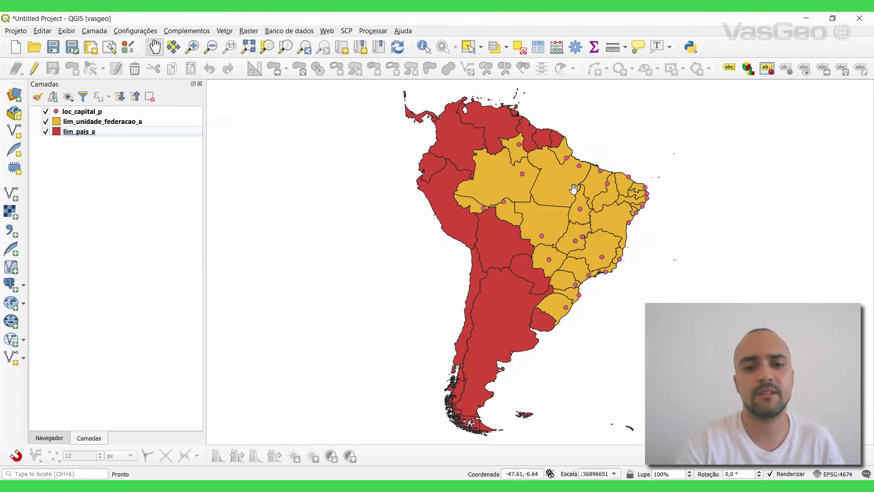
scroll(528, 198, up, 2)
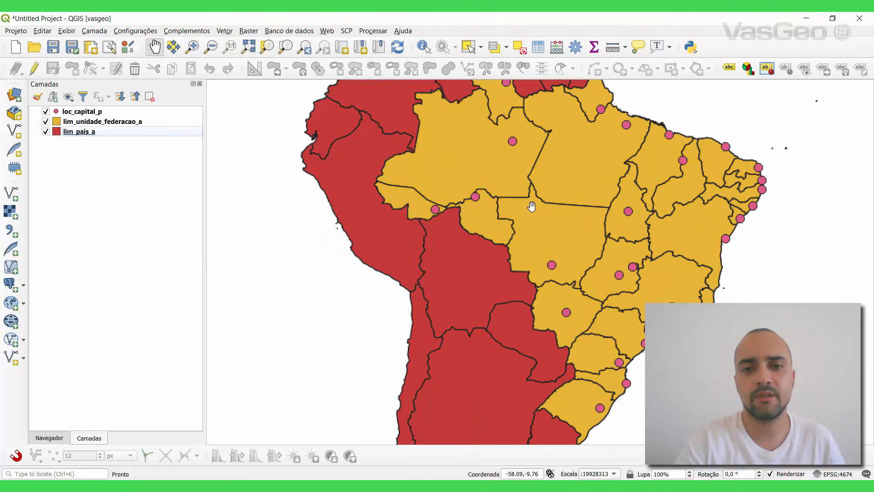
scroll(531, 207, down, 1)
scroll(531, 207, down, 1)
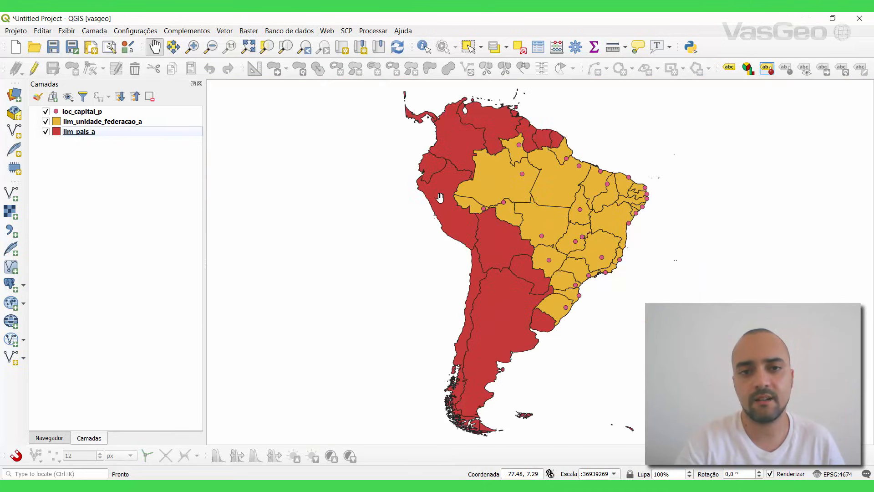
drag(515, 201, 447, 219)
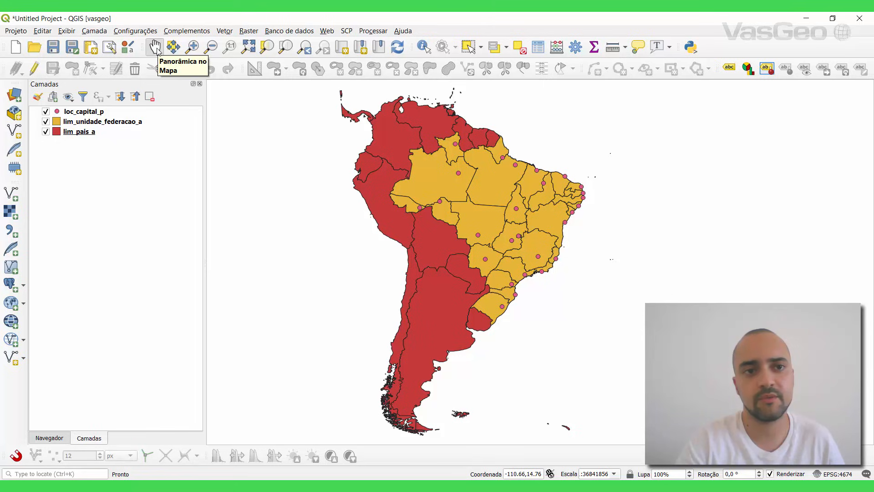
drag(497, 209, 553, 216)
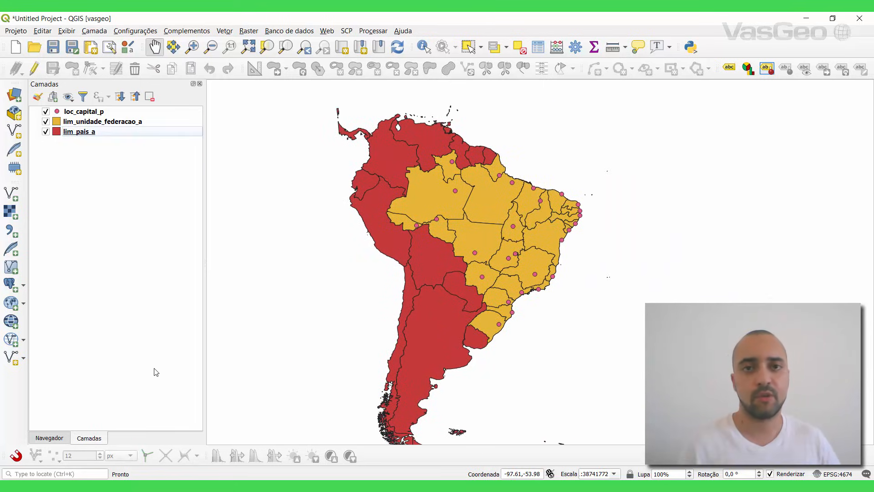
Step: Add lim_pais_a.shp once more from Downloads/Shapes using the file browser, and return to the layer list
click(54, 438)
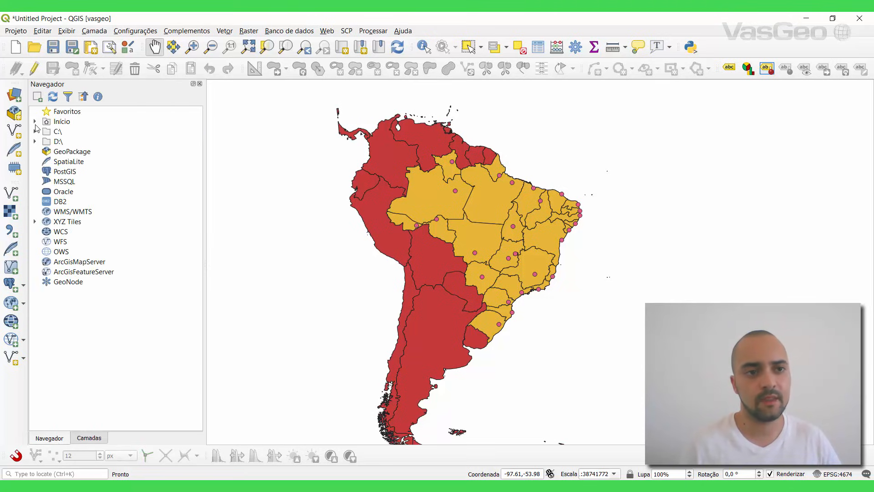
click(35, 121)
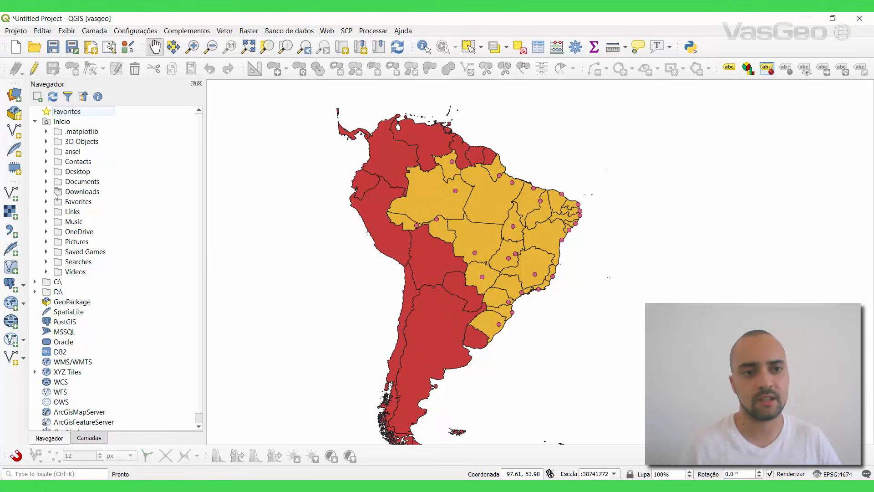
click(47, 191)
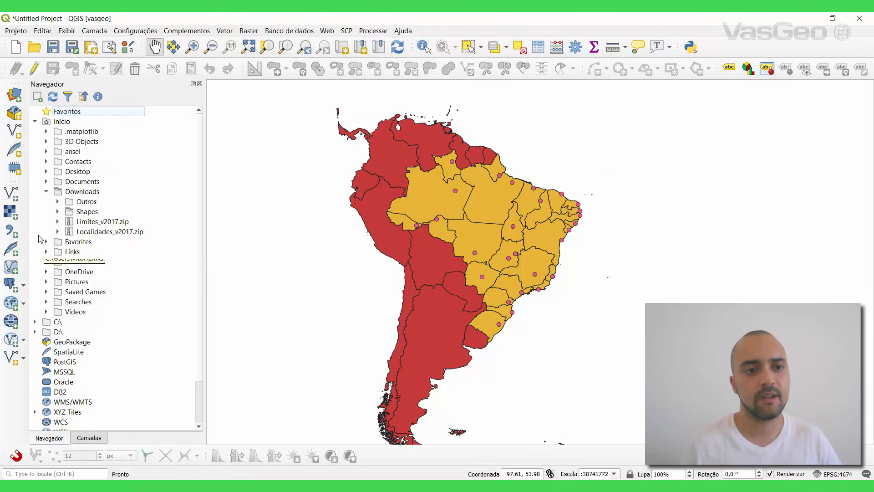
click(58, 212)
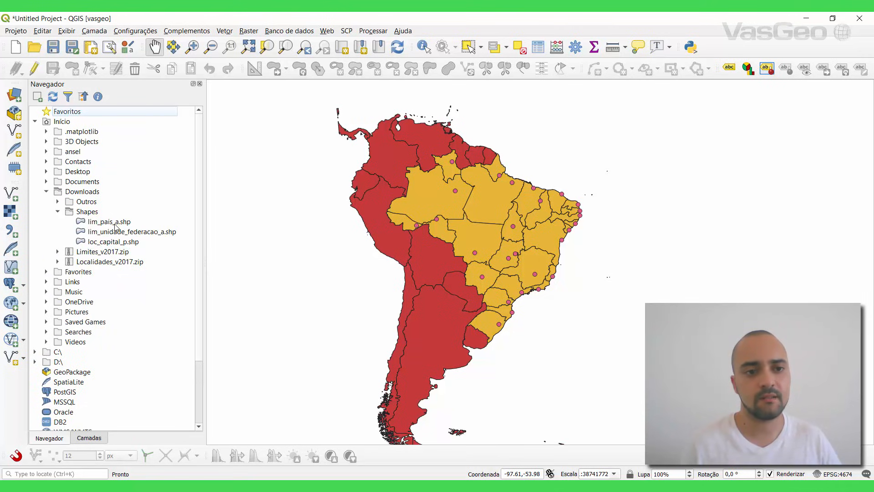
drag(114, 222, 308, 224)
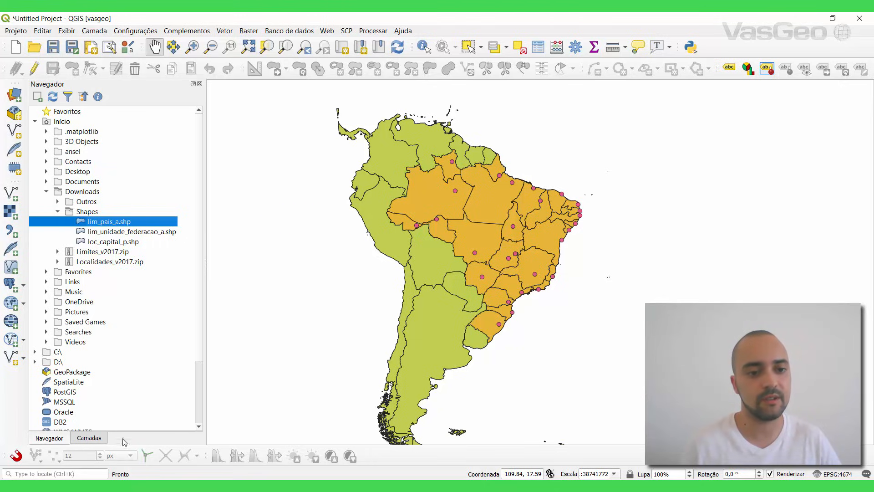
click(89, 438)
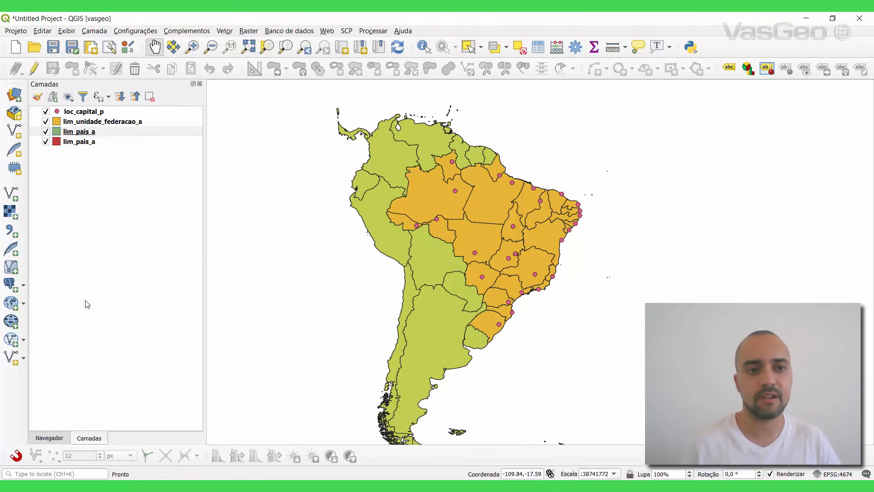
Step: Remove the duplicate green lim_pais_a layer from the project
right_click(85, 133)
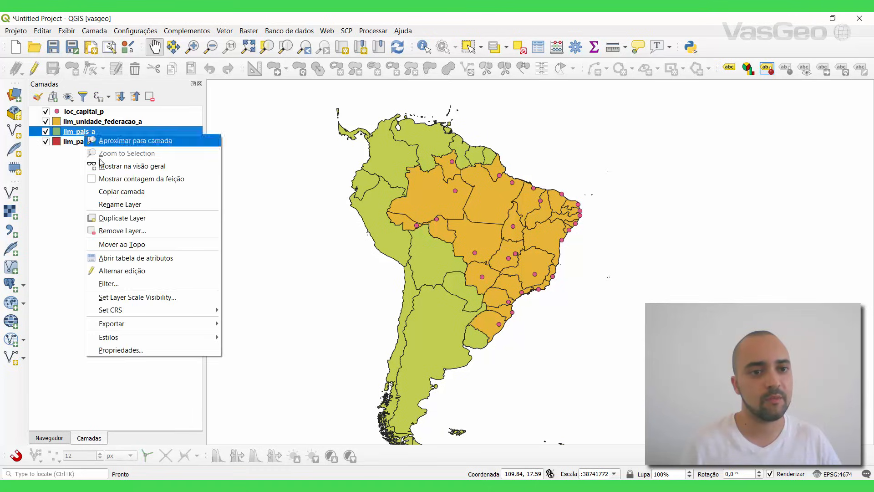
click(114, 228)
click(444, 265)
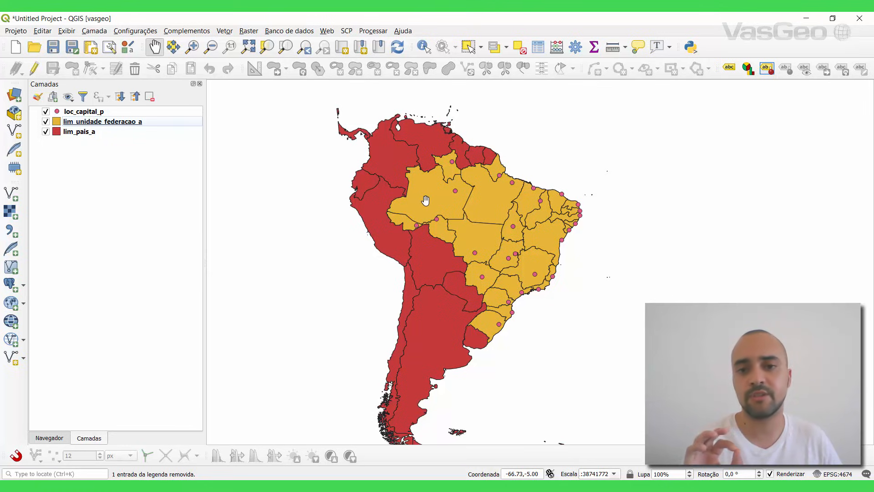
Step: Bring up the project's coordinate reference system properties and widen the dialog to read the selected system's details
scroll(534, 286, up, 2)
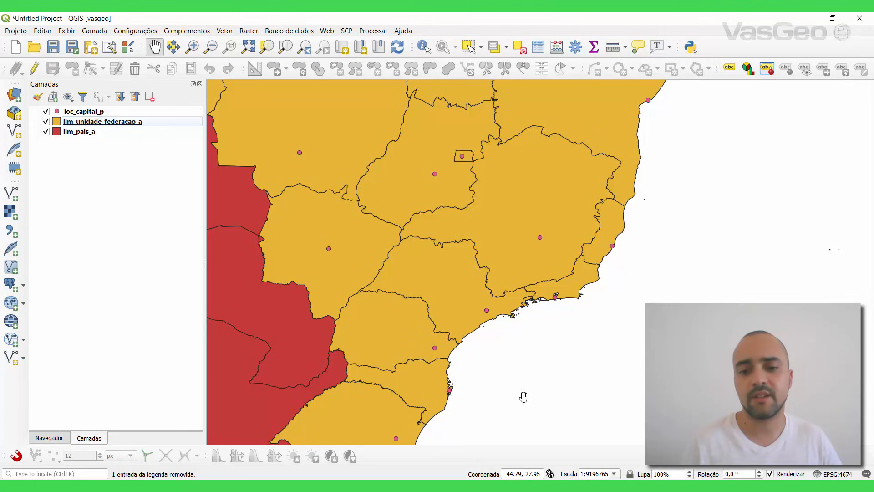
click(842, 476)
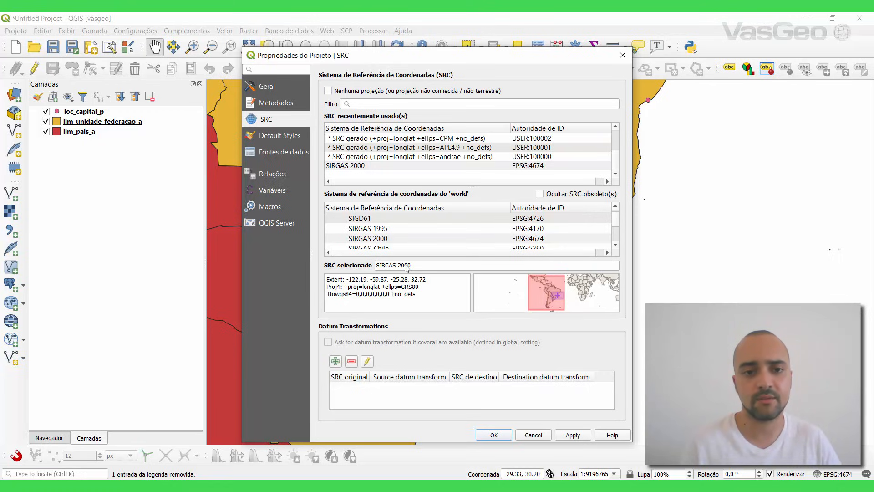
drag(634, 357, 781, 357)
drag(326, 60, 262, 48)
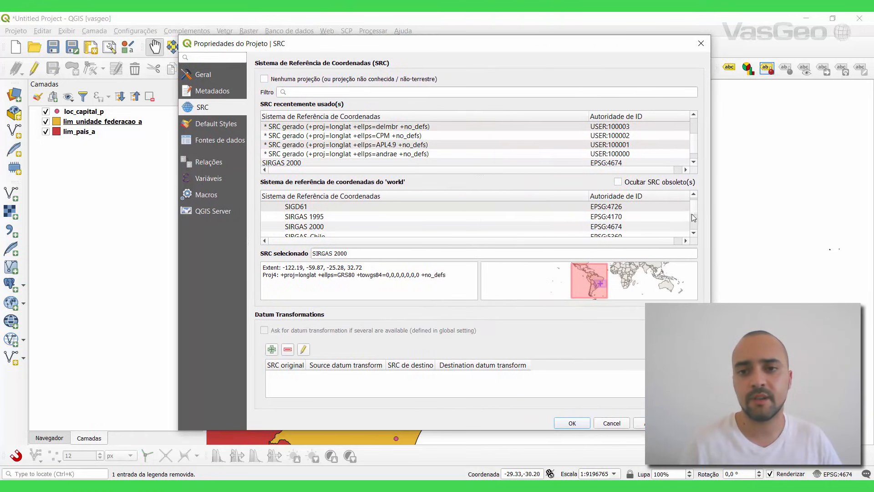
Step: Collapse the geographic and projected groups to examine the coordinate system categories, and expand the geographic group again
drag(693, 209, 694, 198)
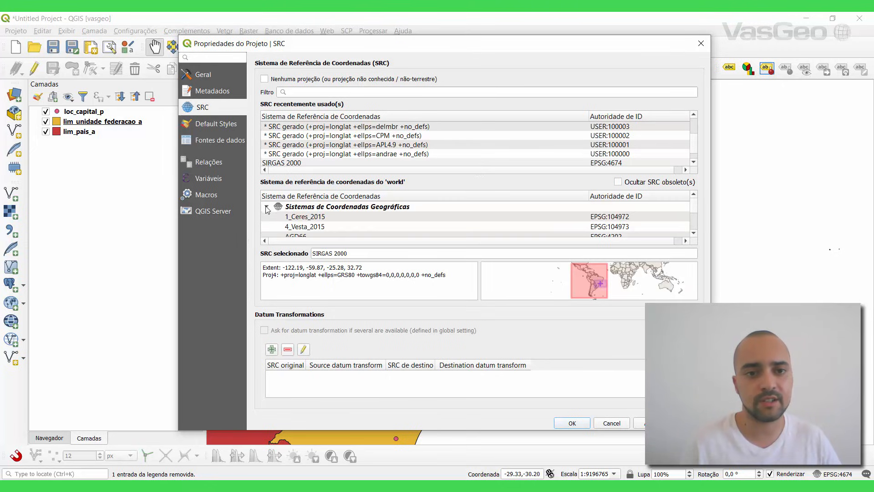
click(267, 207)
click(267, 218)
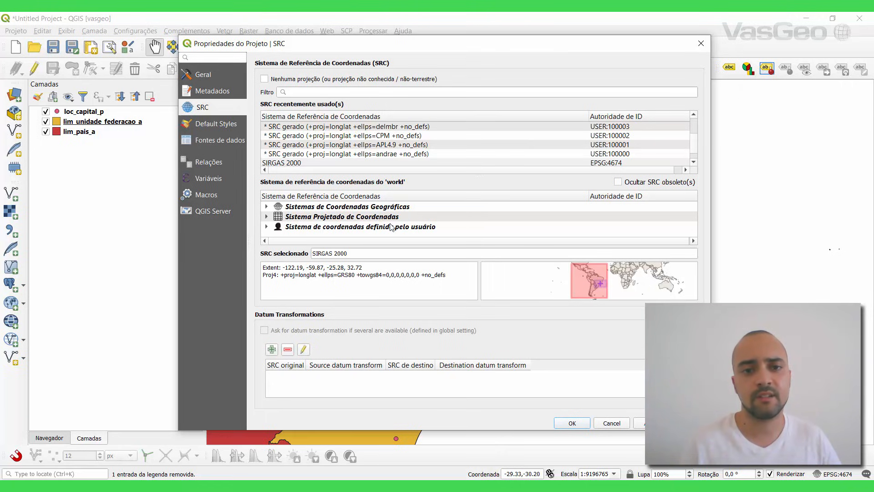
click(267, 207)
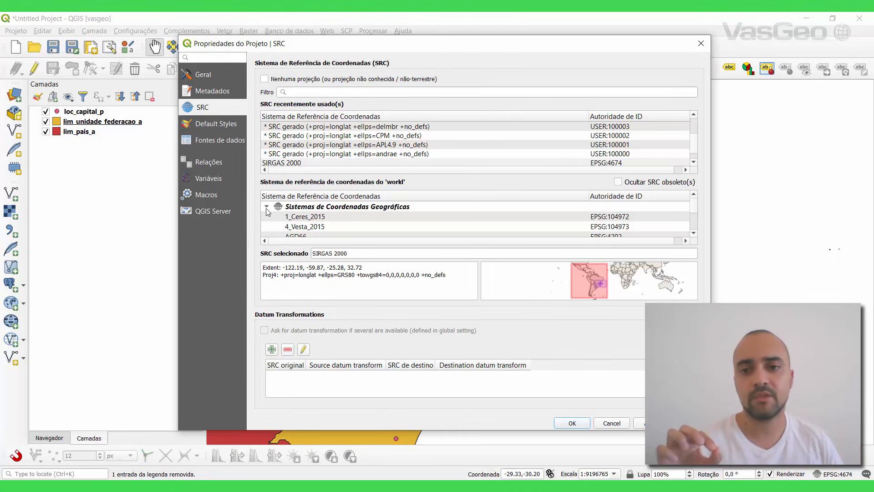
Step: Find SIRGAS 2000 (EPSG:4674) among the geographic coordinate systems, examine its extent, and close the project properties without applying changes
drag(694, 209, 697, 226)
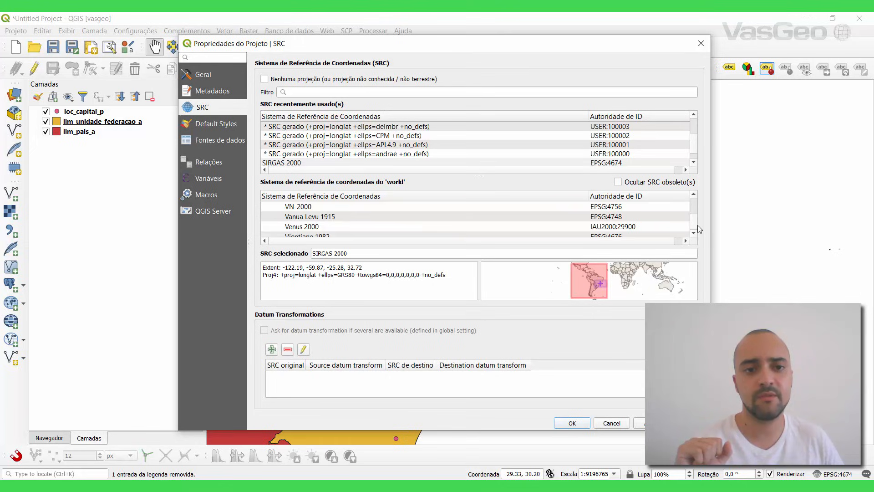
scroll(387, 219, down, 7)
scroll(388, 220, down, 5)
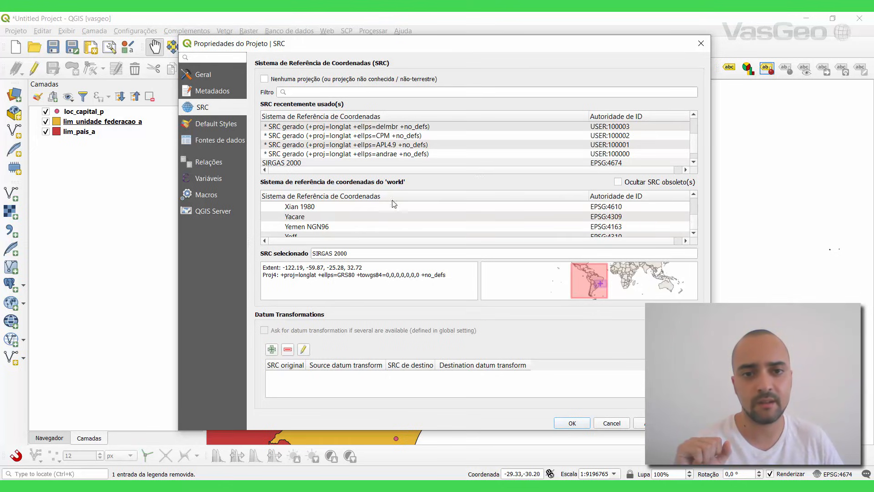
drag(446, 431, 447, 458)
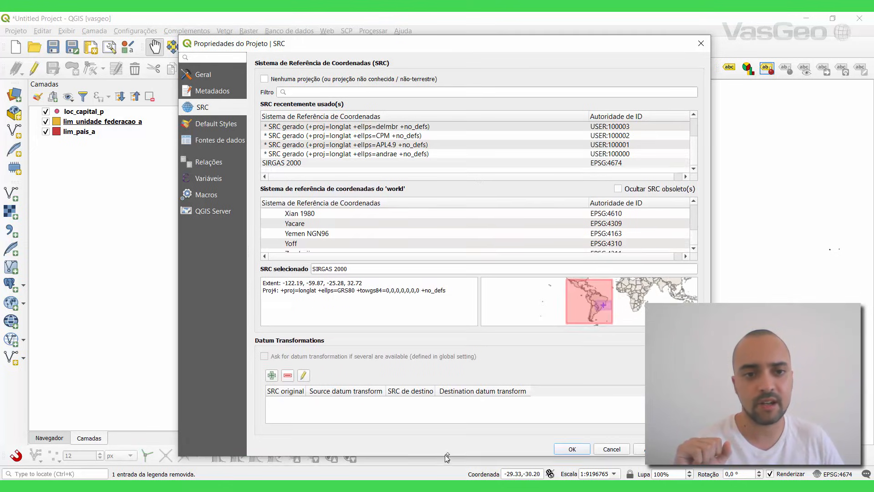
scroll(302, 223, up, 10)
scroll(304, 232, up, 15)
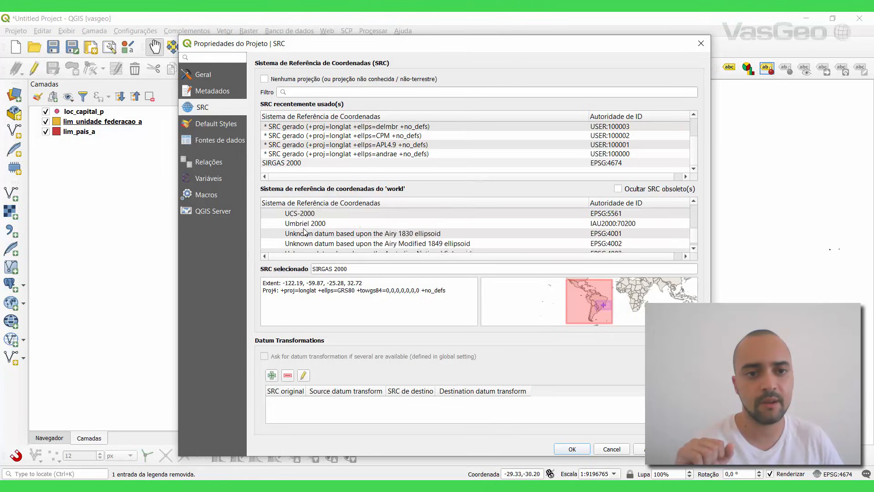
scroll(304, 231, down, 8)
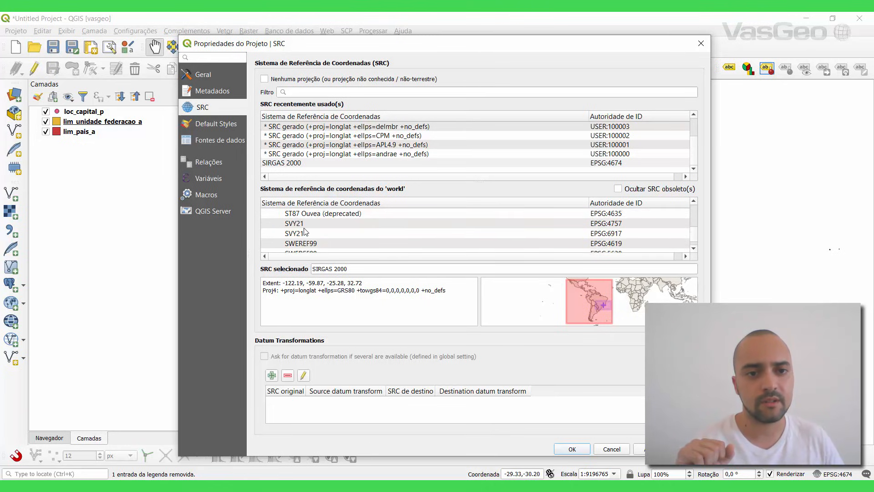
scroll(304, 231, up, 1)
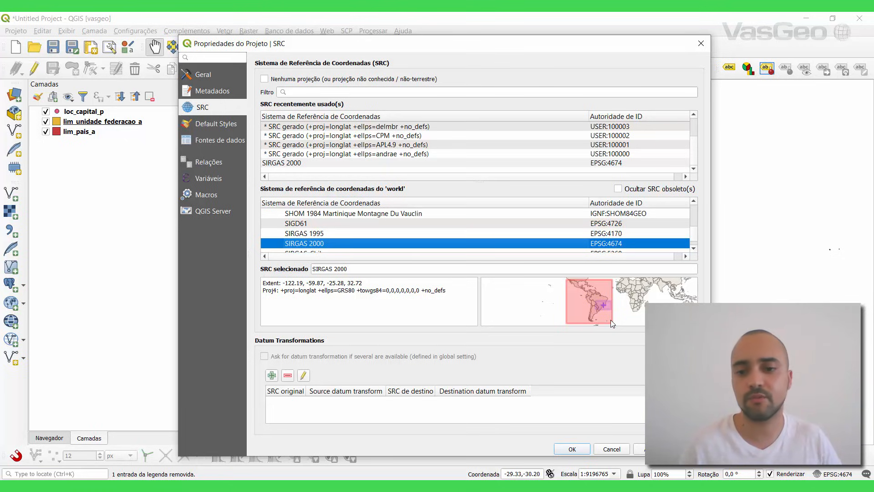
click(605, 450)
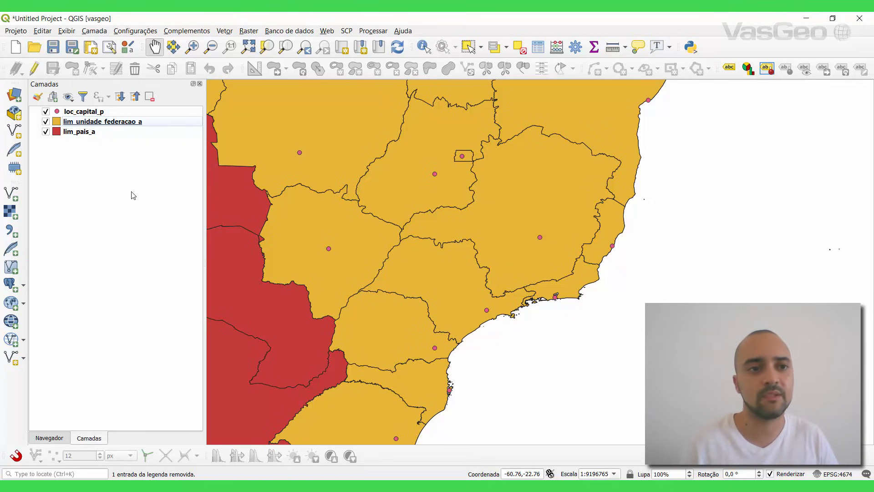
Step: Examine the loc_capital_p layer's information, including its geometry and coordinate reference system, and close its properties
right_click(88, 113)
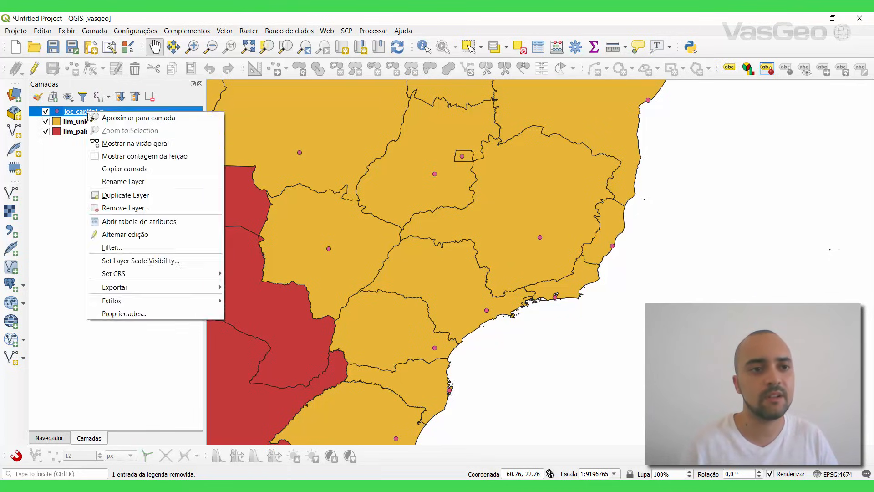
click(124, 315)
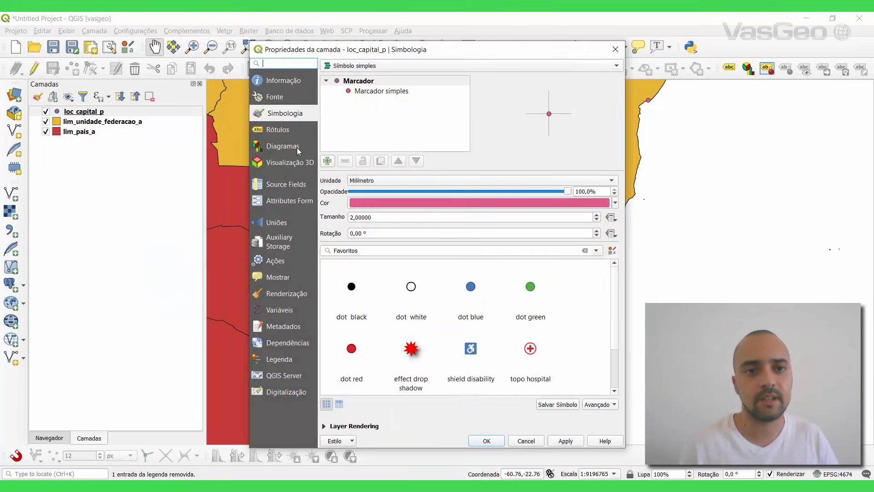
drag(627, 168, 756, 187)
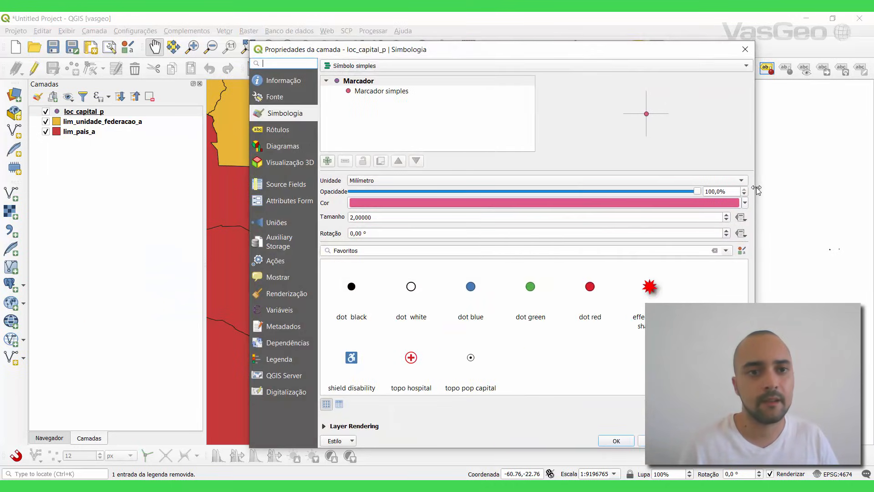
drag(319, 212, 362, 213)
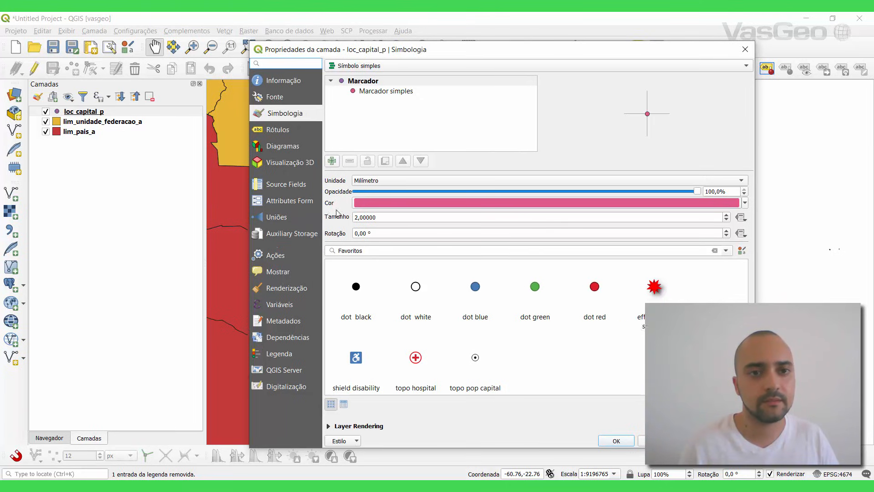
click(291, 80)
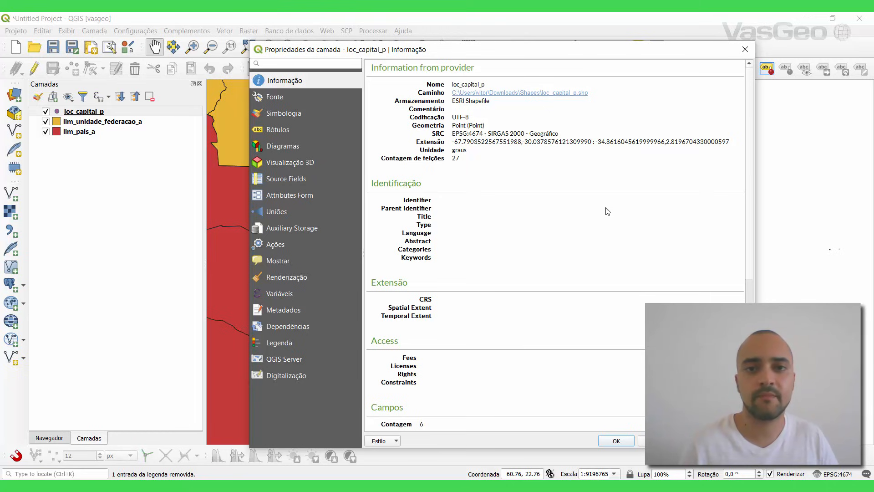
click(745, 49)
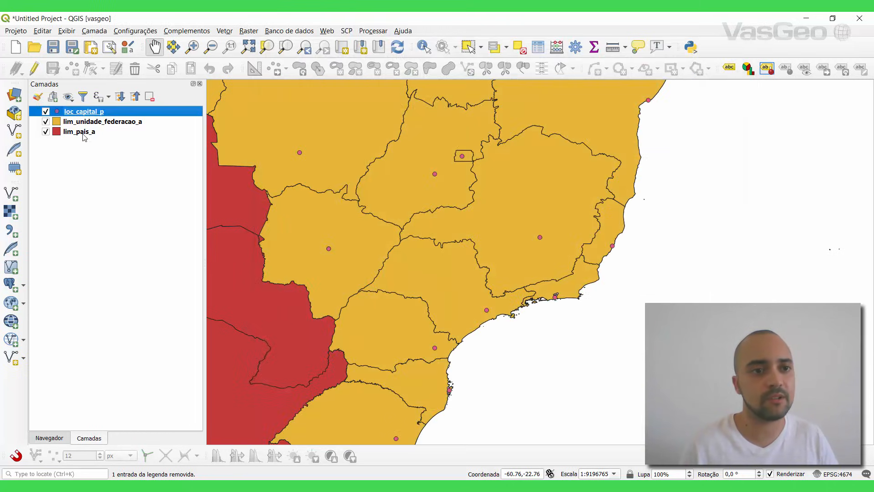
Step: Check the geometry and coordinate reference system information of the lim_unidade_federacao_a and lim_pais_a layers
right_click(81, 122)
click(116, 344)
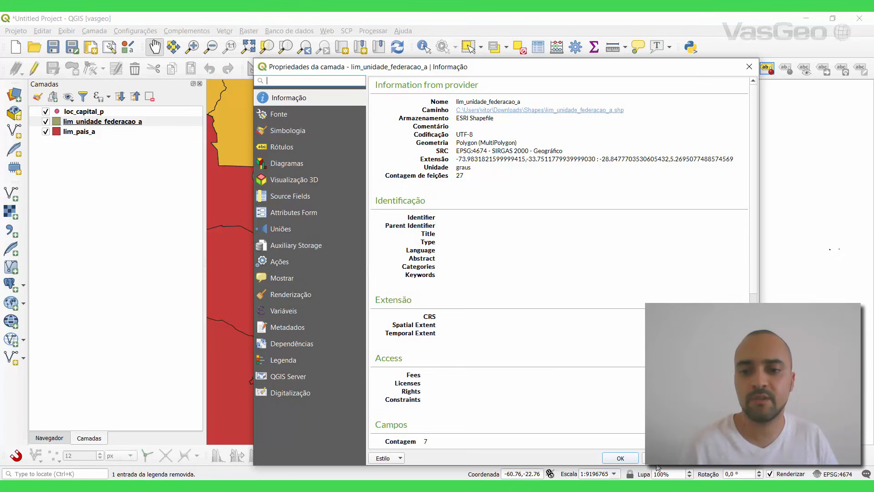
click(657, 459)
right_click(75, 136)
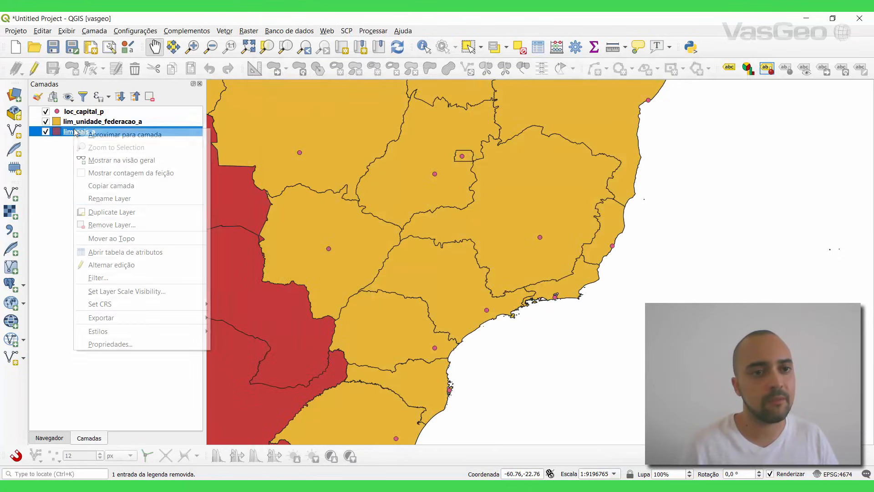
key(Escape)
key(Escape)
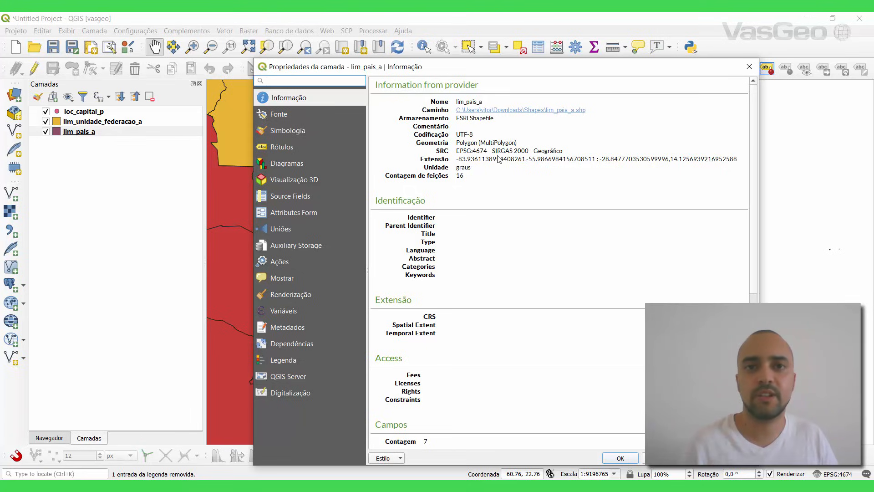
click(749, 66)
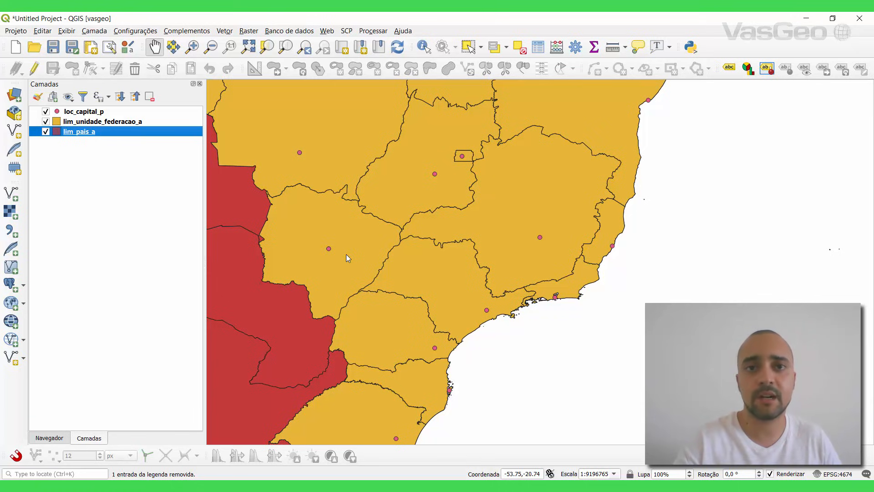
Step: Change the lim_pais_a layer's fill colour to grey #bababa in its symbology
drag(345, 243, 488, 363)
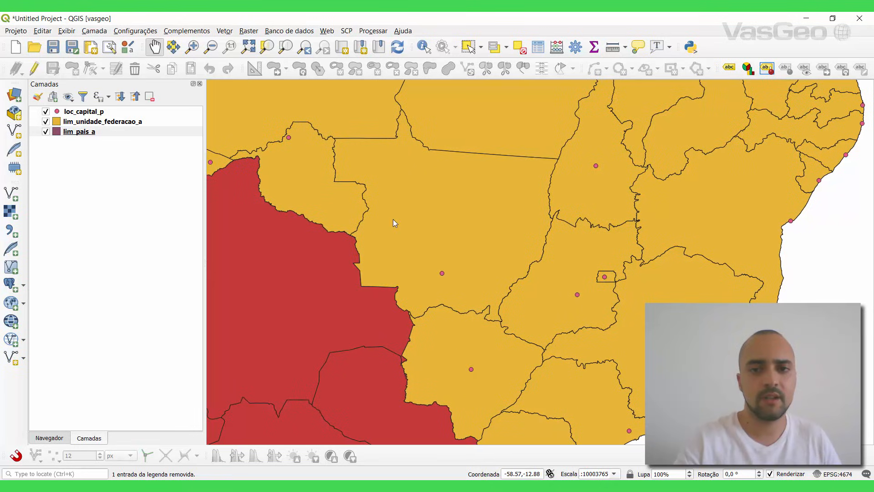
scroll(394, 224, down, 4)
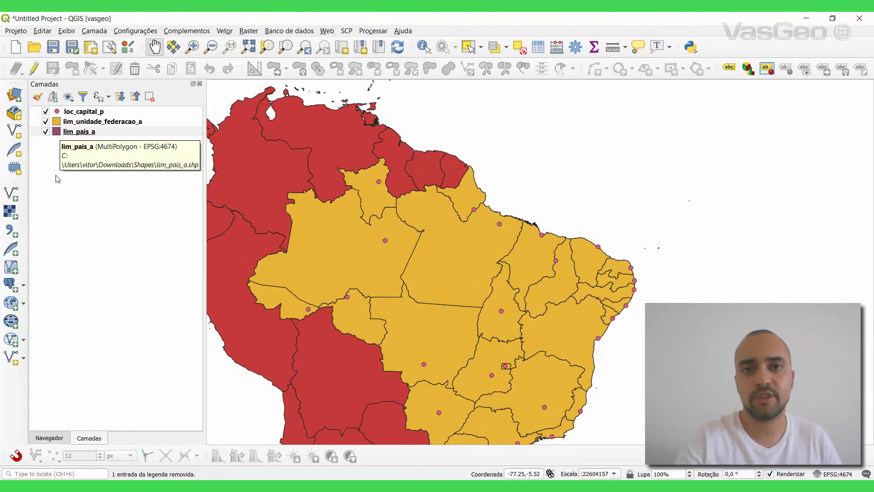
click(58, 136)
double_click(57, 136)
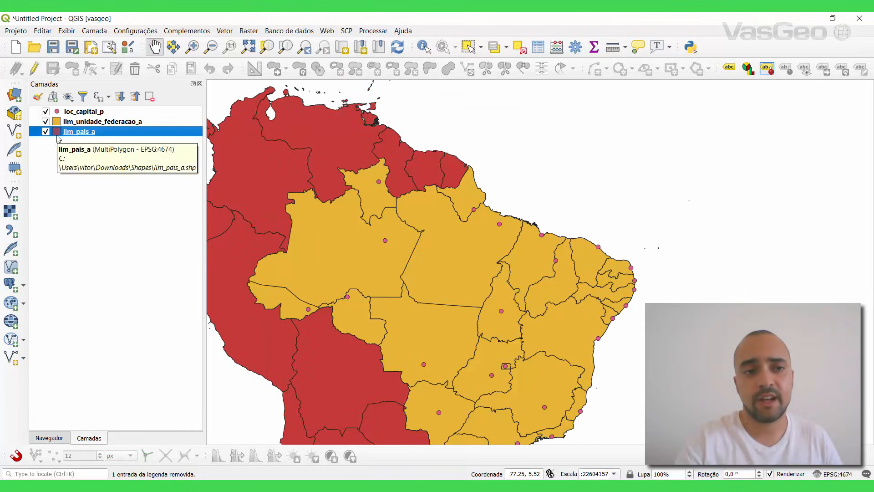
double_click(58, 134)
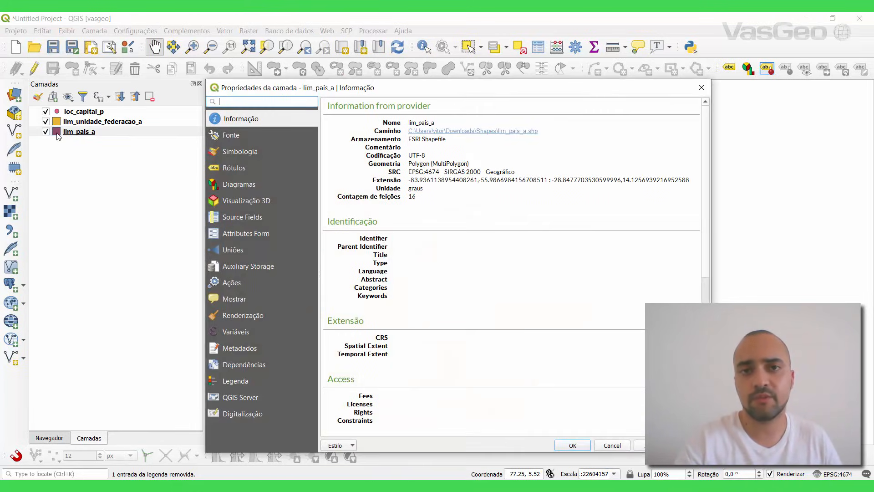
click(243, 154)
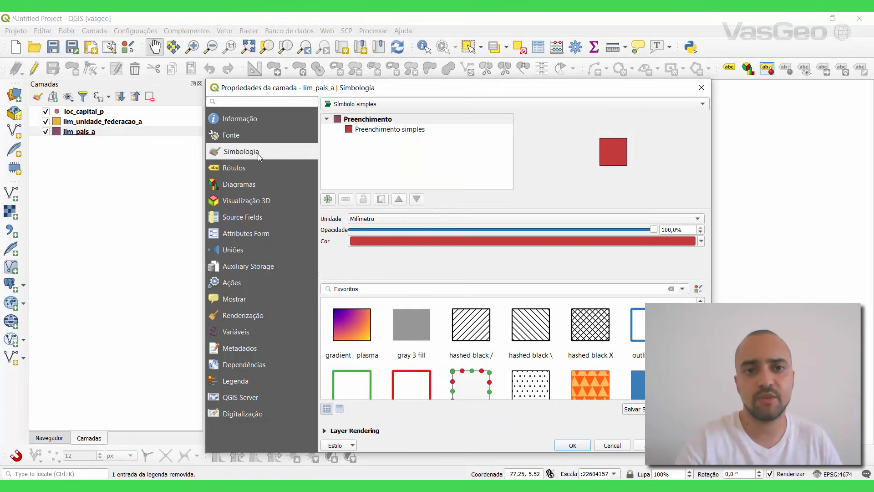
drag(367, 91, 345, 60)
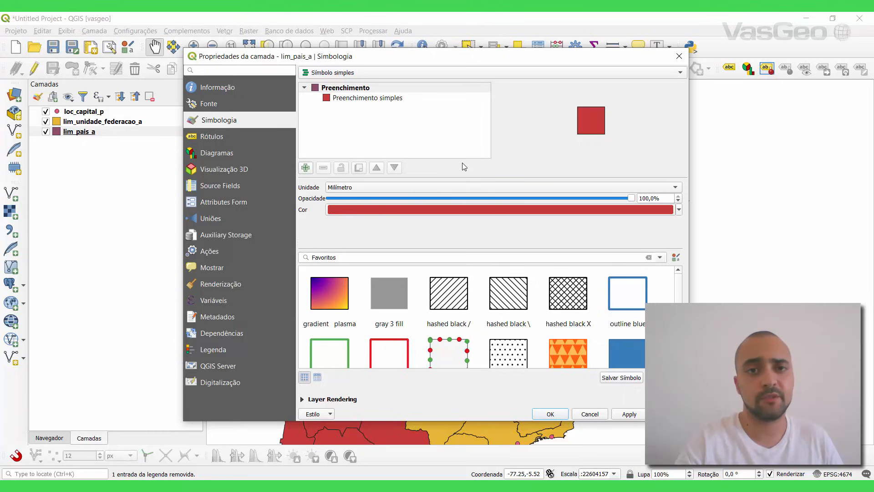
click(612, 210)
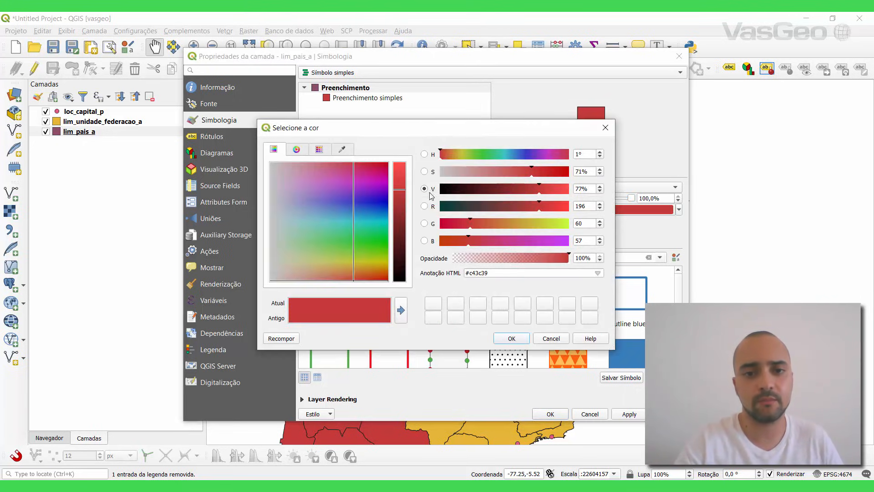
click(441, 171)
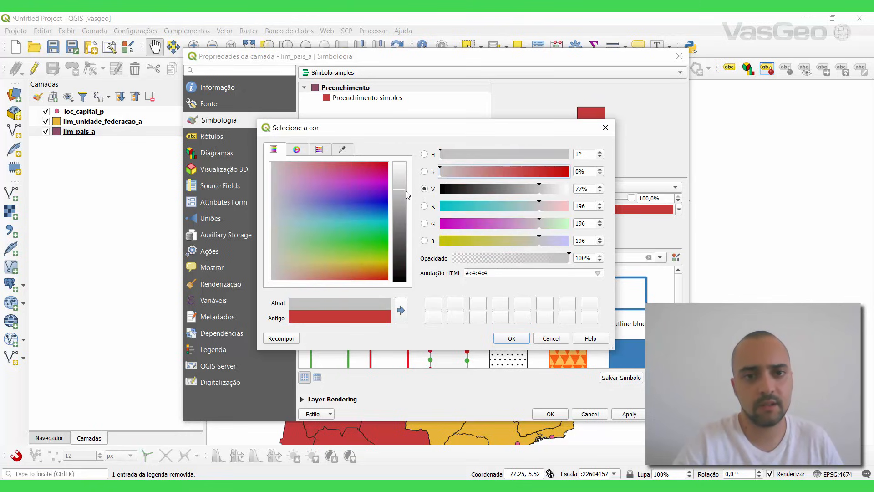
mouse_move(405, 191)
mouse_down()
mouse_move(403, 212)
mouse_move(403, 194)
mouse_up()
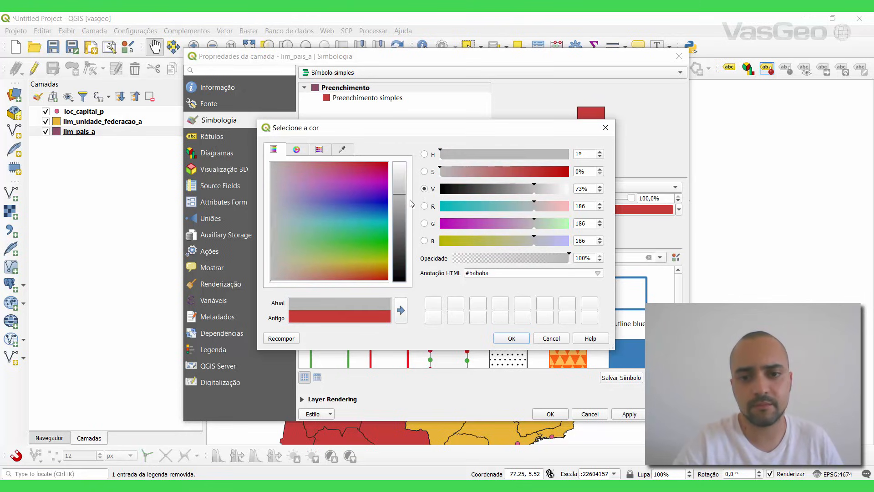
click(507, 338)
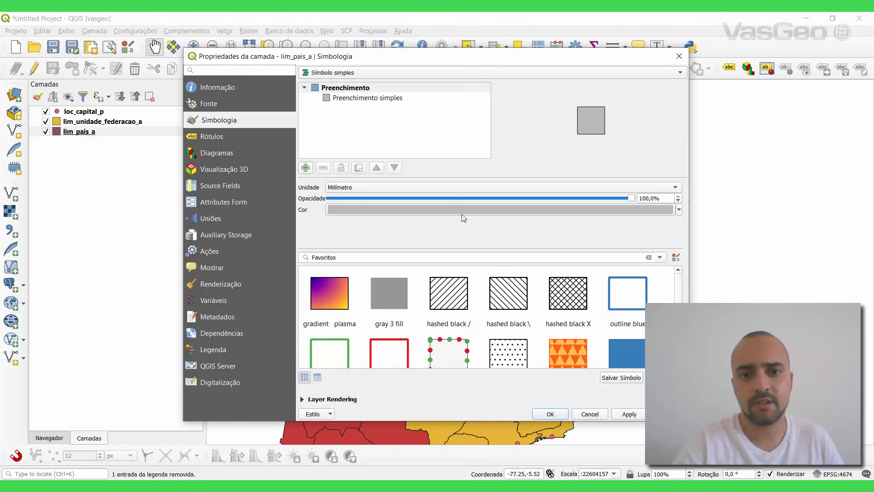
Step: Reduce the lim_pais_a simple fill's stroke width to 0.06 mm and apply the new symbology to the map
click(371, 99)
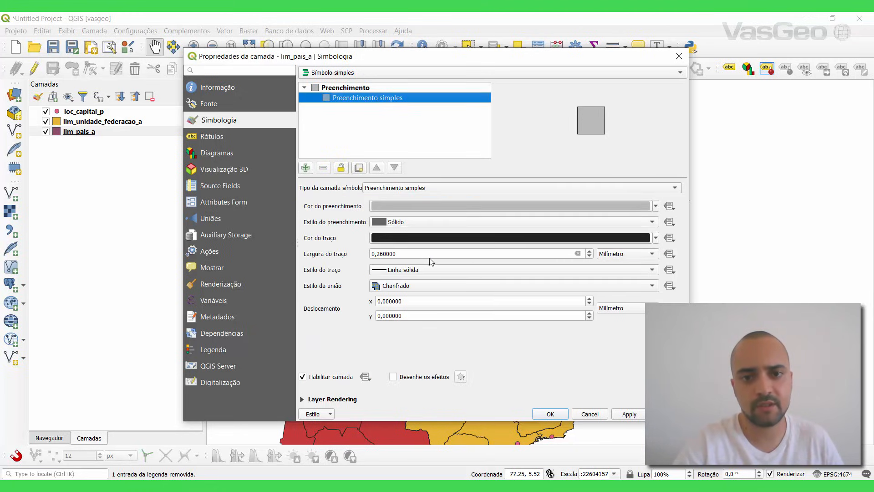
click(589, 256)
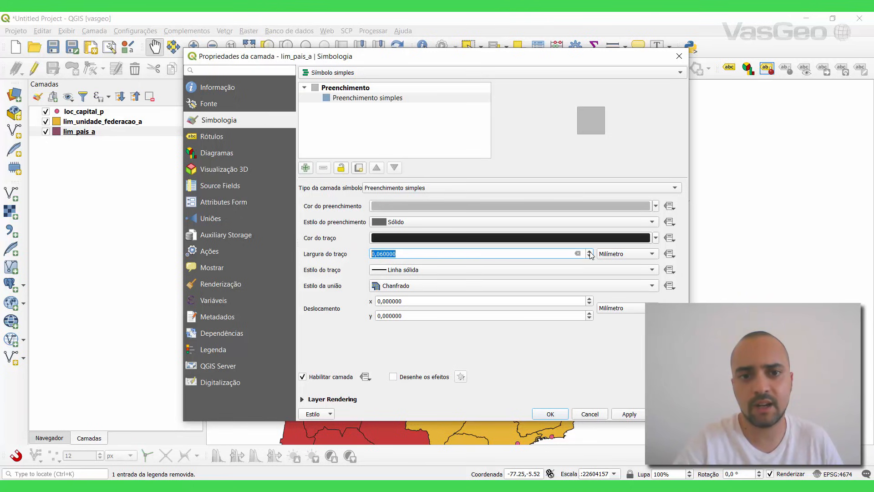
click(557, 417)
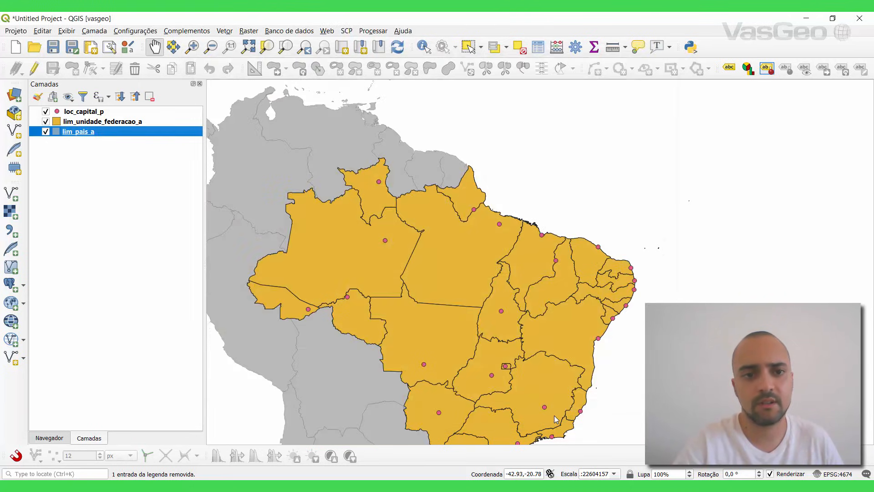
Step: Change the lim_unidade_federacao_a layer's fill colour to near-white #f8f8f8 in its symbology
drag(271, 353, 331, 227)
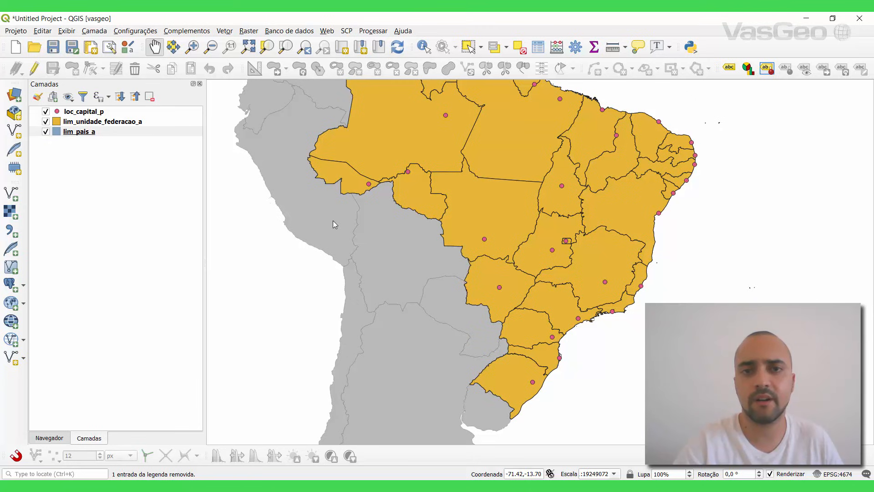
drag(335, 194, 312, 261)
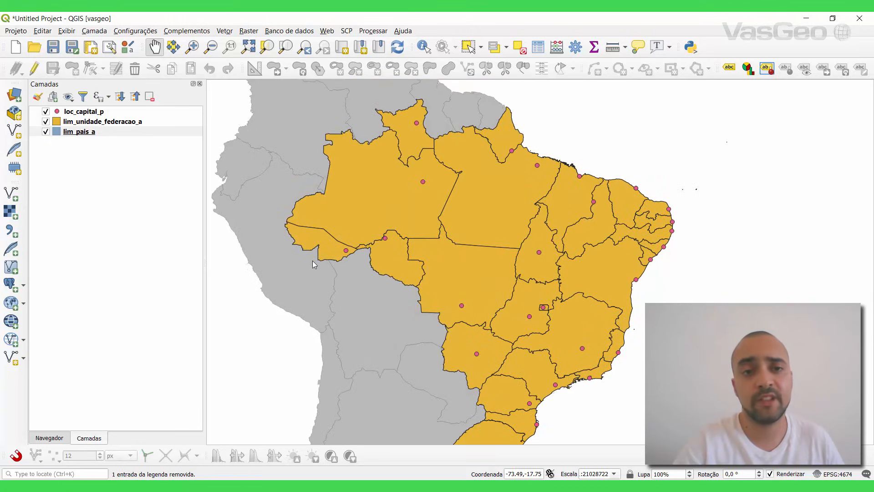
double_click(59, 122)
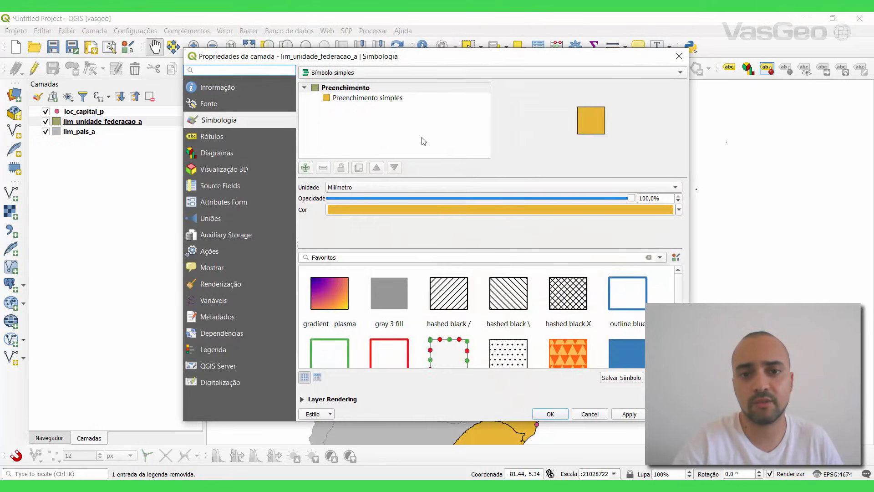
click(390, 210)
drag(442, 173, 420, 175)
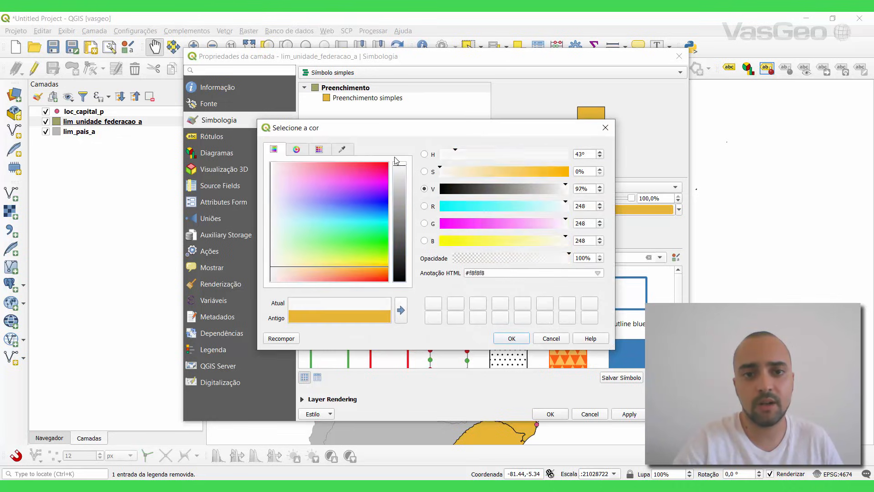
click(513, 339)
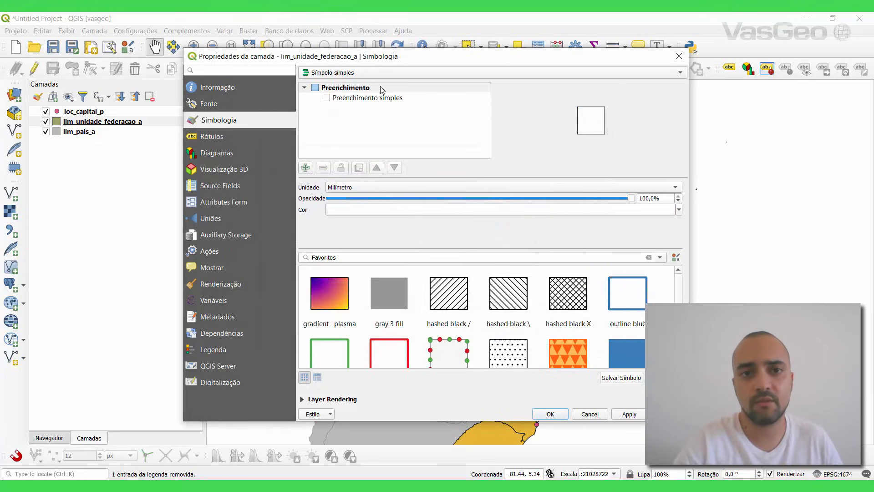
Step: Set the lim_unidade_federacao_a simple fill's stroke width to 0.46 mm and apply the symbology to the map
click(357, 98)
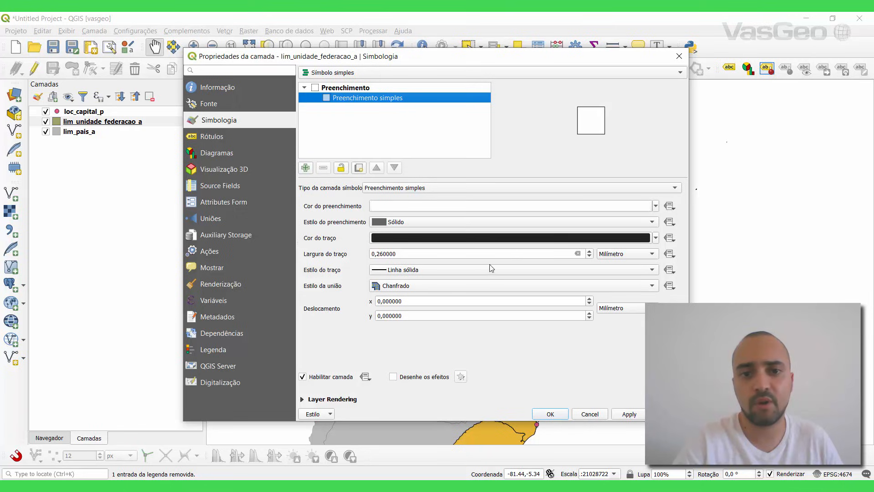
click(590, 251)
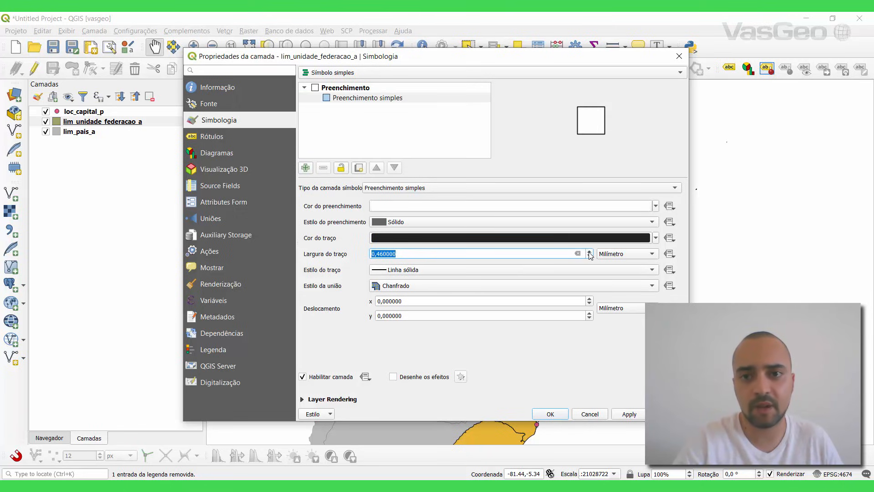
click(548, 414)
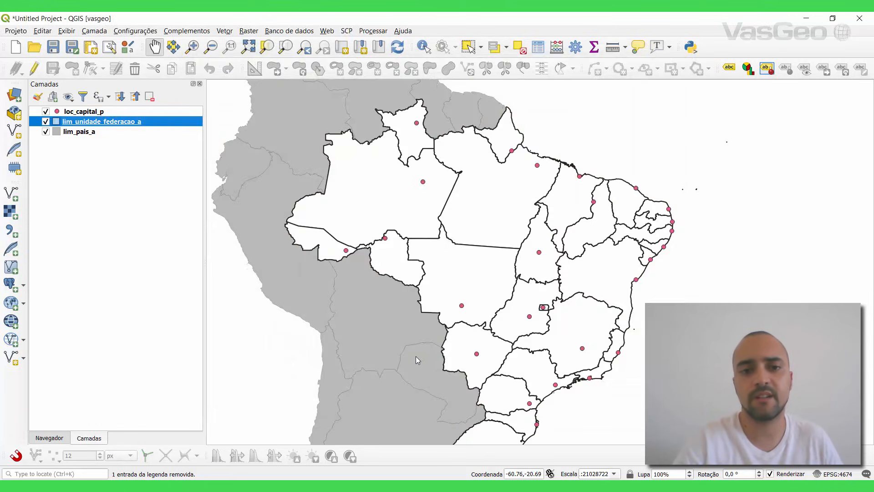
drag(416, 356, 405, 237)
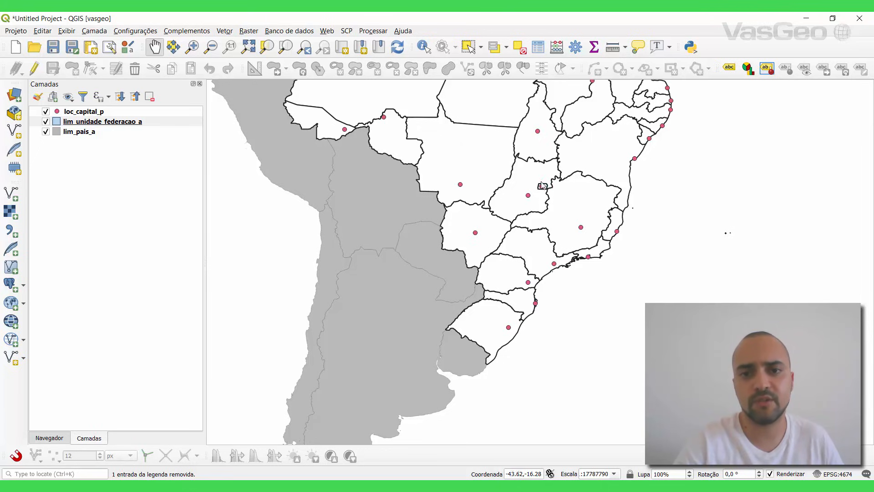
drag(523, 208, 441, 304)
drag(408, 264, 463, 264)
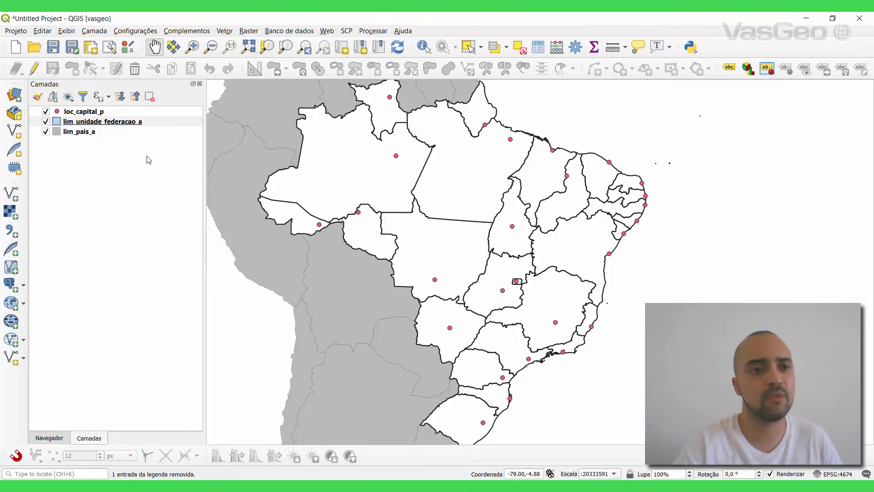
Step: Open the lim_unidade_federacao_a attribute table and widen its window to show all the columns
click(120, 126)
right_click(121, 127)
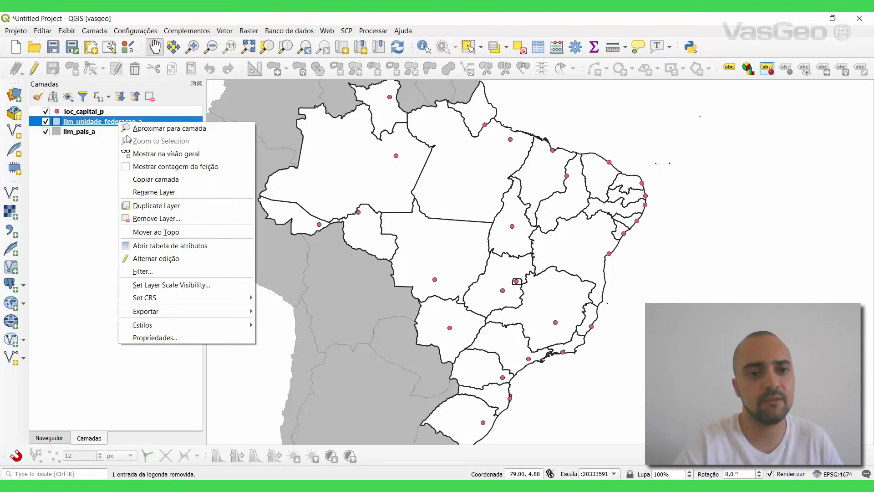
click(191, 249)
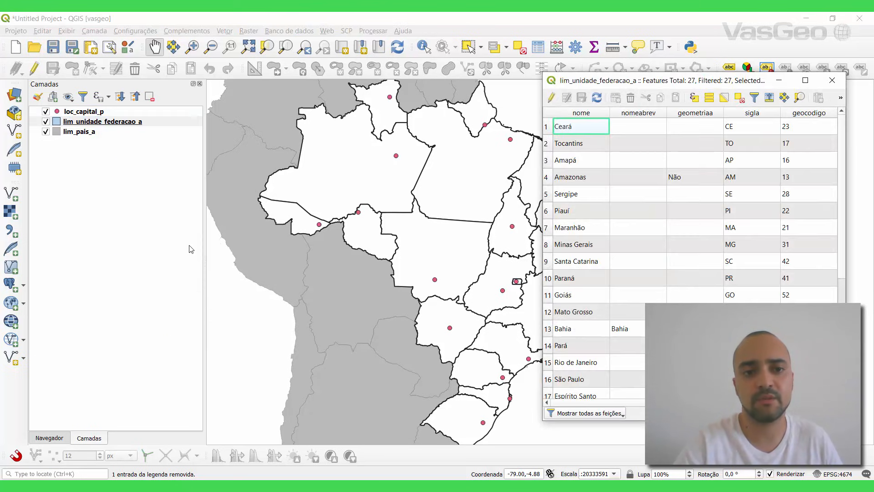
drag(628, 85, 135, 86)
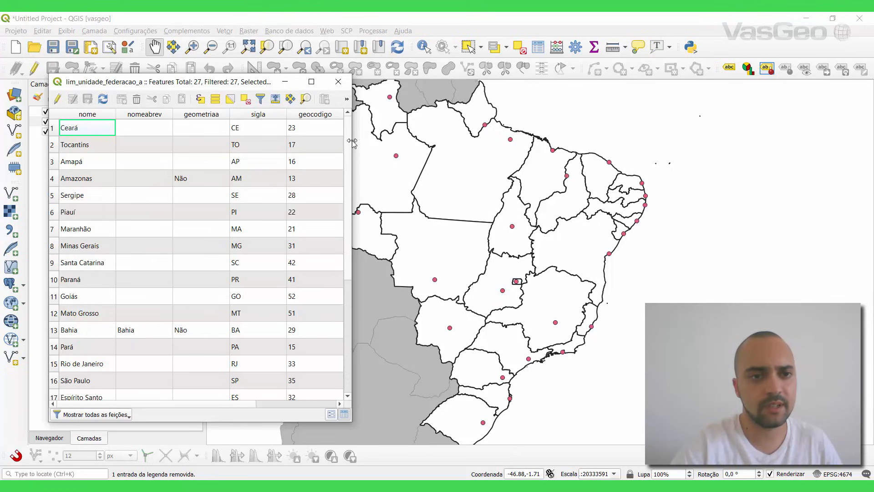
drag(351, 141, 652, 173)
drag(229, 82, 355, 89)
Step: Sort the state attribute table by nome in descending order and widen the nome column to fit the full names
click(214, 123)
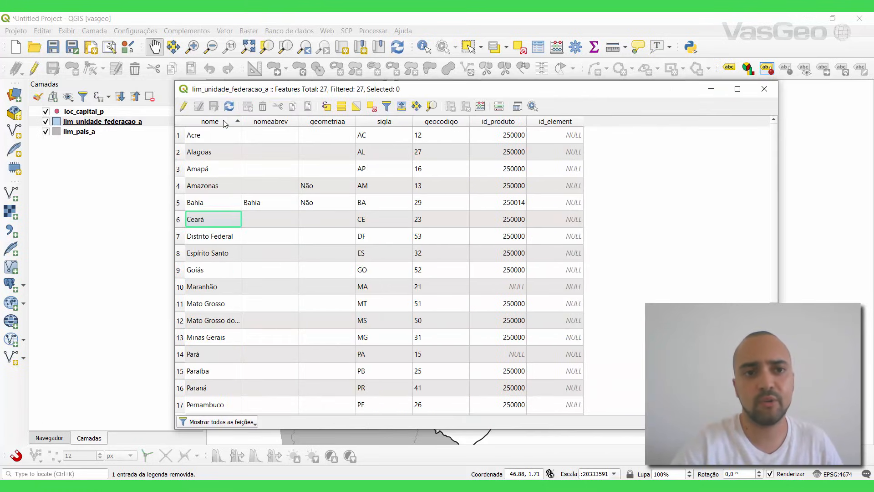
click(213, 124)
drag(240, 123, 308, 130)
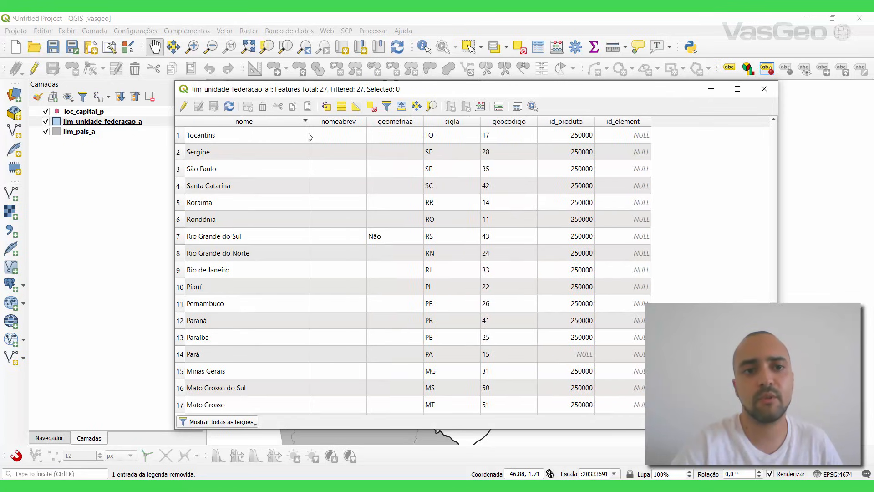
Step: Sort the state table by nomeabrev and geometriaa in turn and look through the values in those columns
click(337, 122)
scroll(338, 129, up, 2)
scroll(338, 129, up, 2)
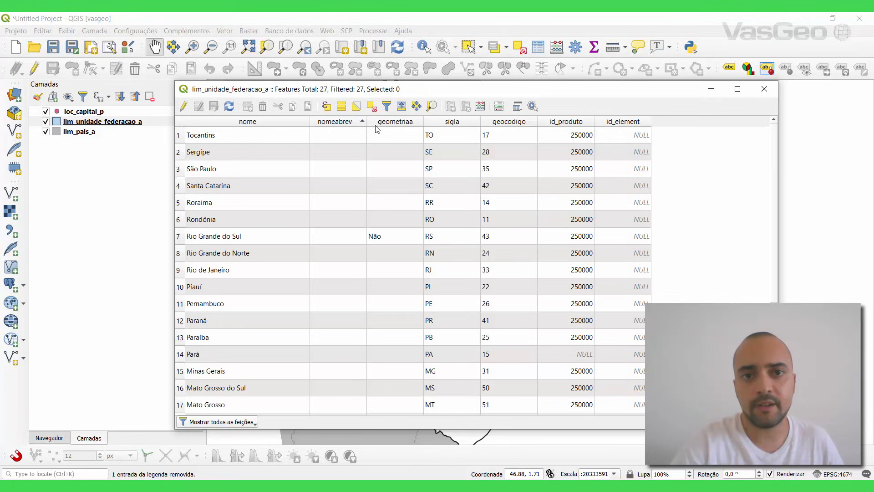
click(386, 124)
scroll(387, 128, down, 4)
scroll(433, 130, up, 4)
Step: Sort the state table by sigla in descending order and examine the geocodigo values, including the one for Minas Gerais
click(449, 123)
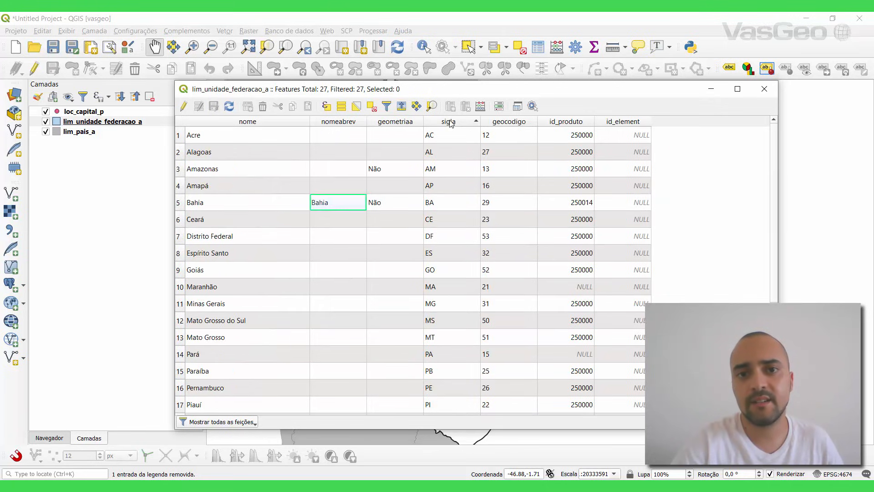
click(450, 123)
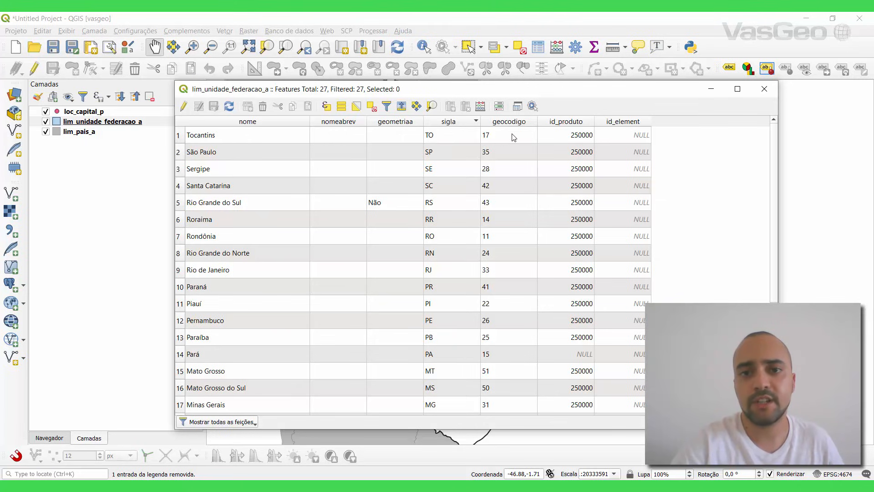
scroll(509, 142, down, 4)
scroll(500, 159, up, 1)
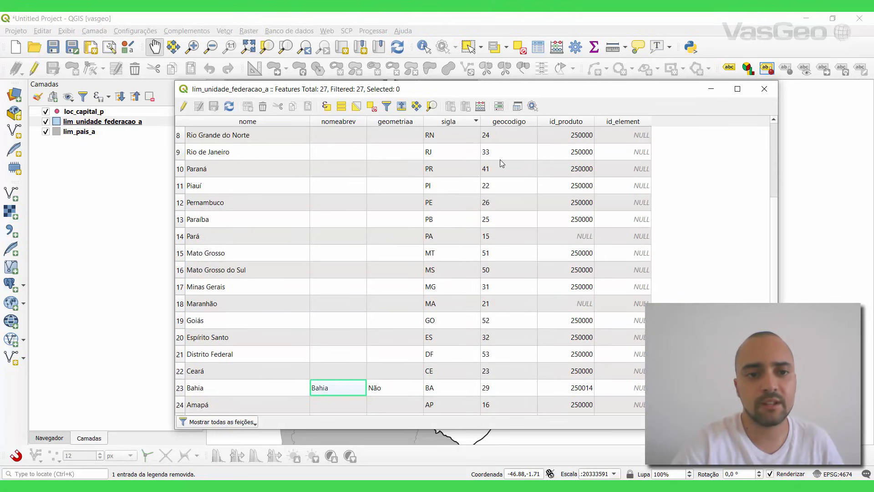
click(488, 290)
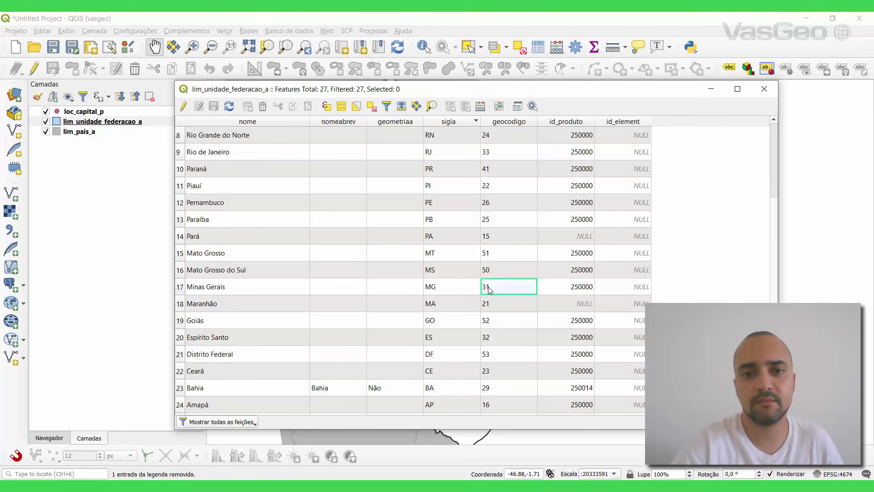
scroll(489, 290, up, 3)
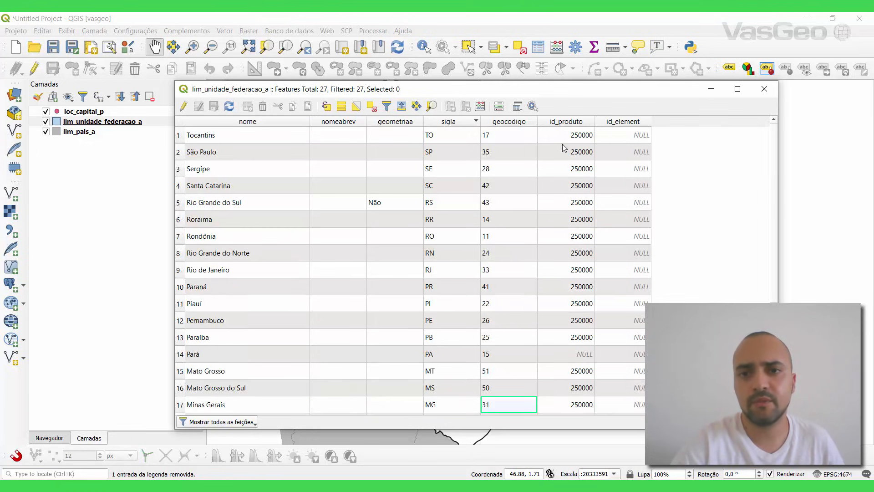
scroll(558, 180, down, 3)
scroll(559, 180, up, 3)
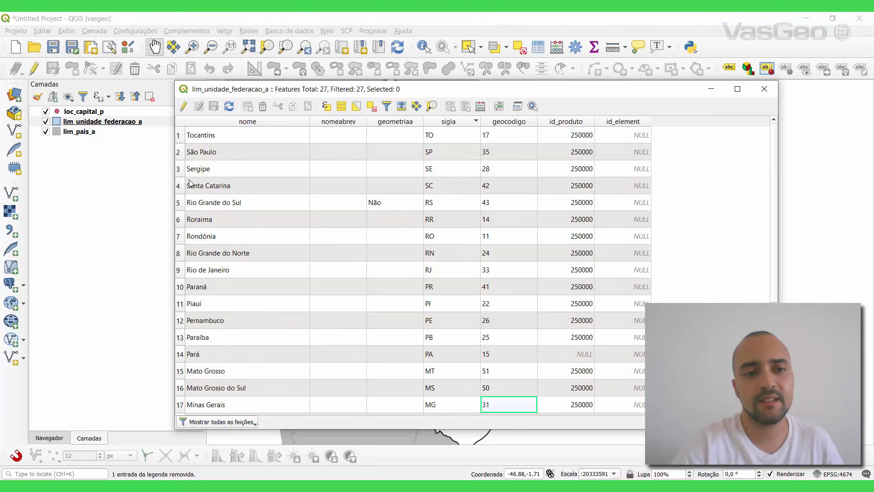
Step: Shift the attribute table aside and select the Tocantins record and the Mato Grosso record to locate the state on the map
drag(176, 133, 471, 173)
drag(782, 151, 872, 150)
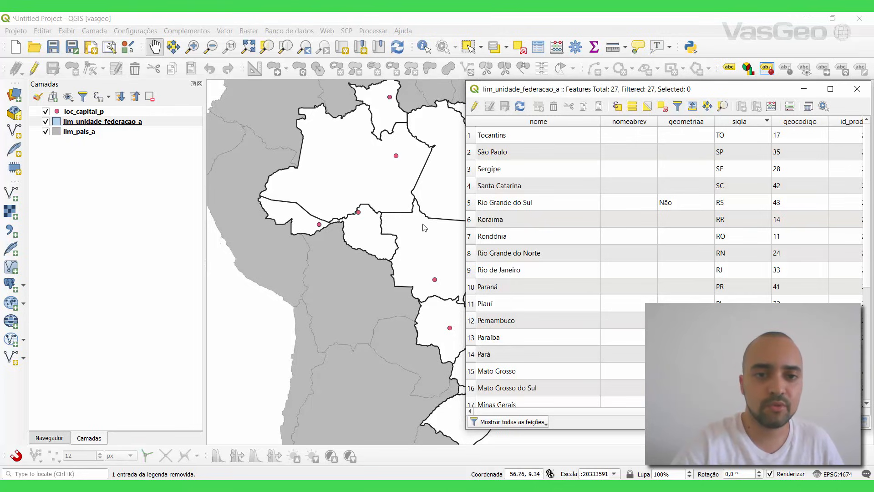
click(474, 136)
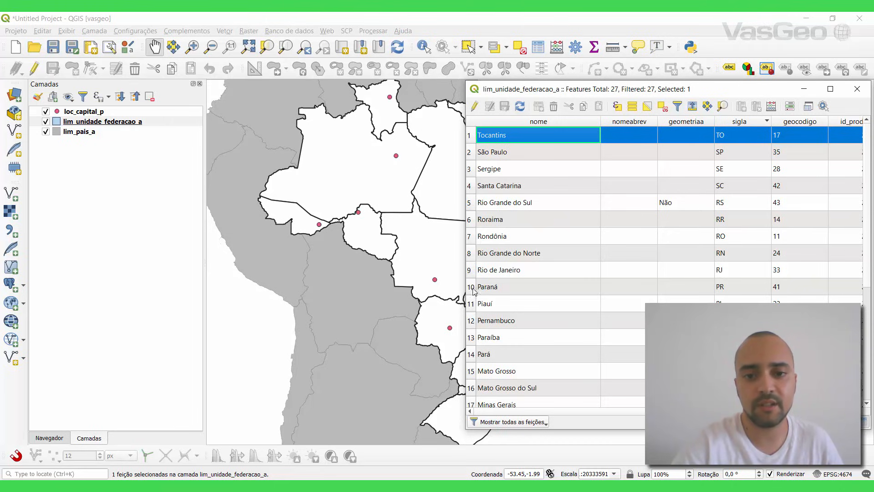
scroll(483, 310, down, 3)
scroll(492, 321, up, 1)
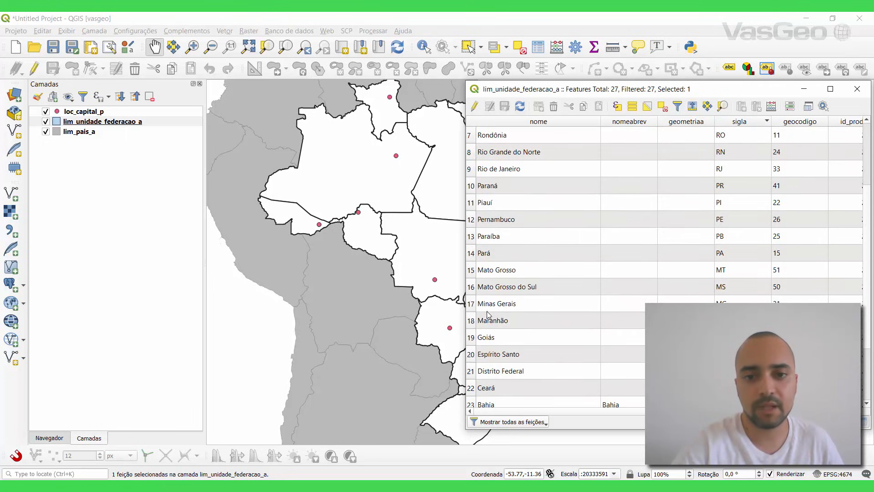
click(471, 271)
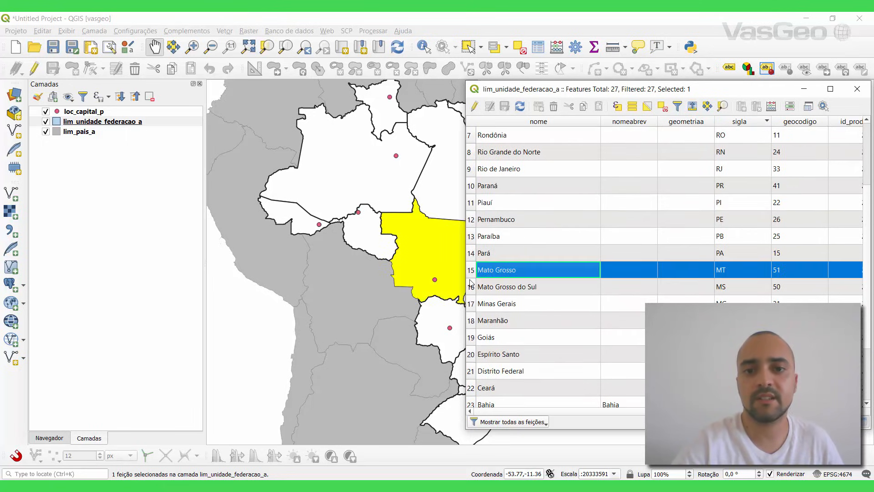
drag(501, 89, 644, 89)
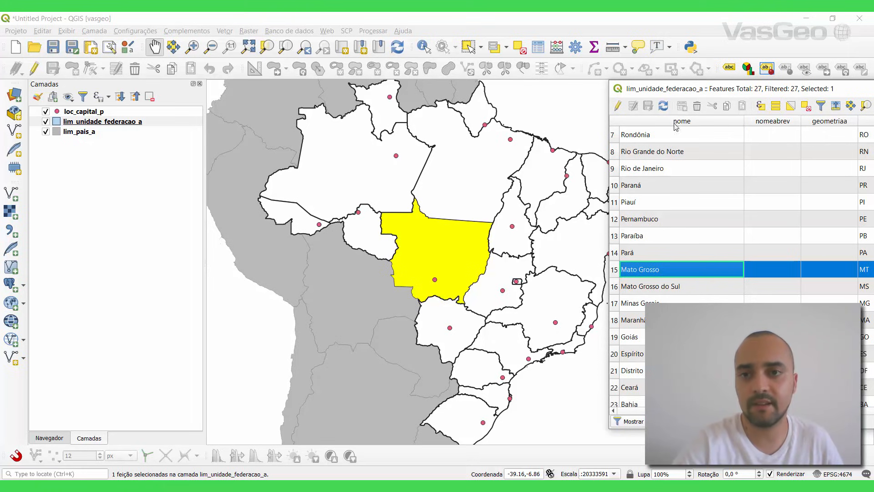
drag(695, 97, 585, 103)
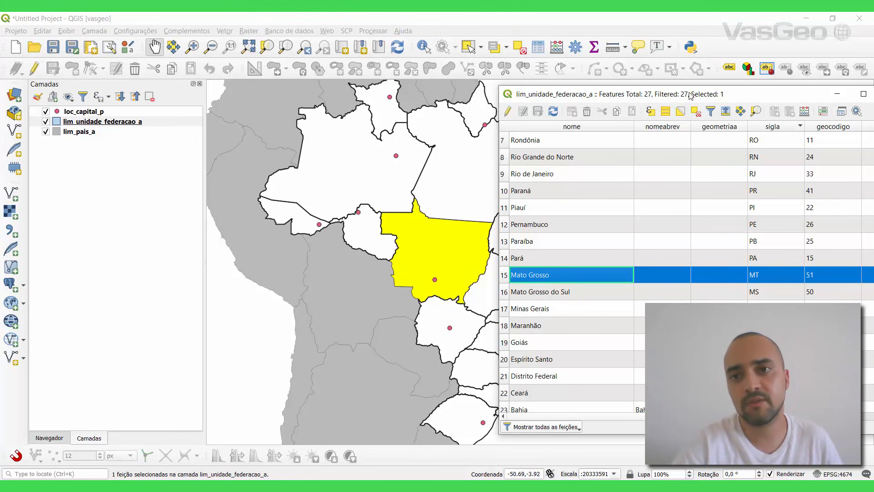
Step: Widen the attribute table to show the remaining columns, close it, and clear the state selection
drag(690, 93, 497, 95)
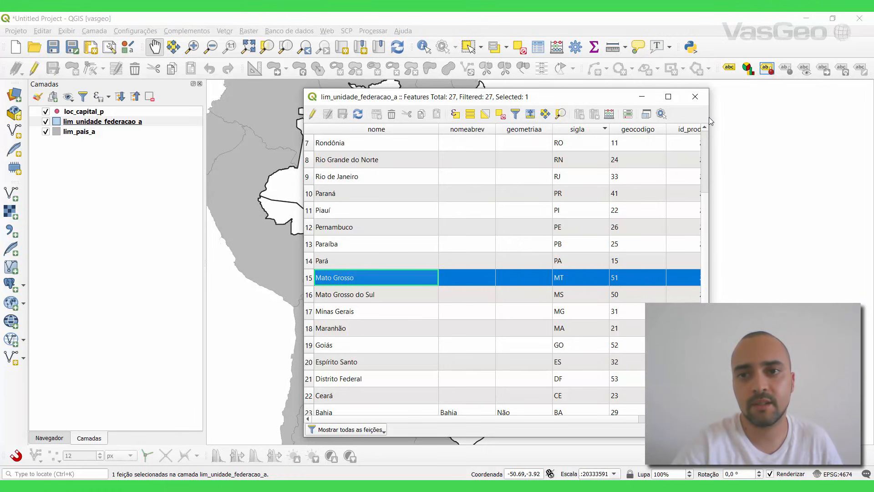
drag(709, 122, 813, 130)
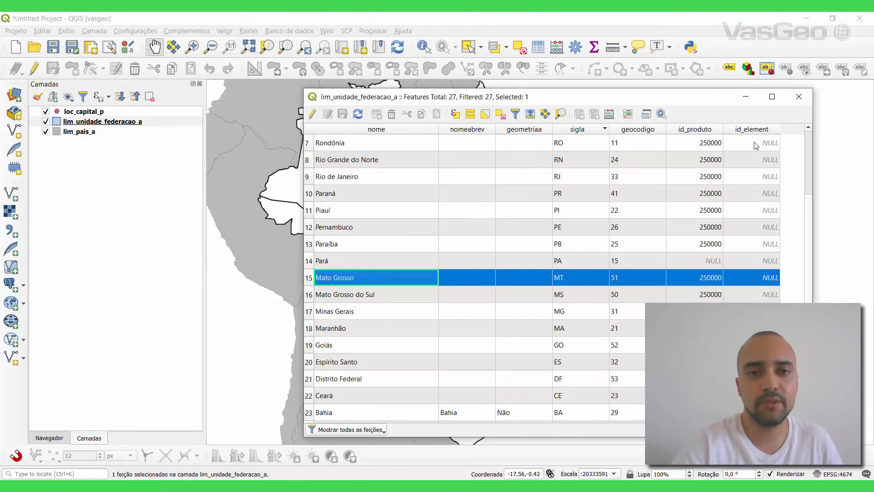
click(799, 97)
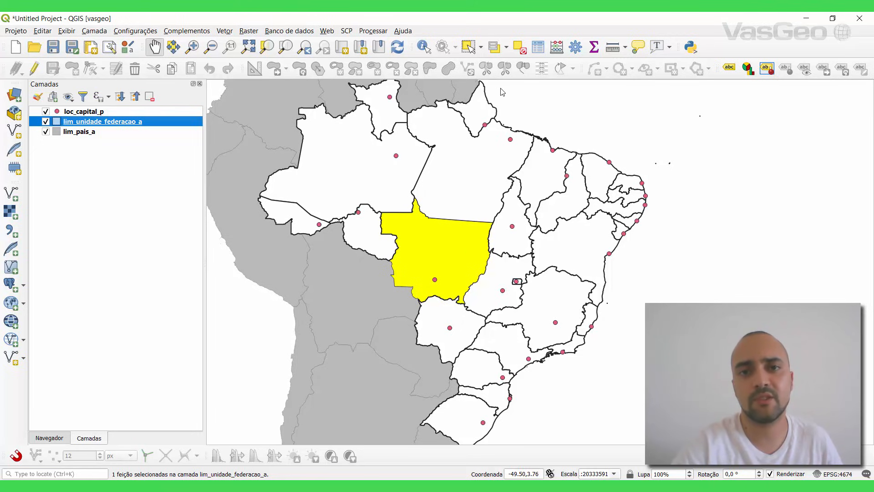
click(522, 50)
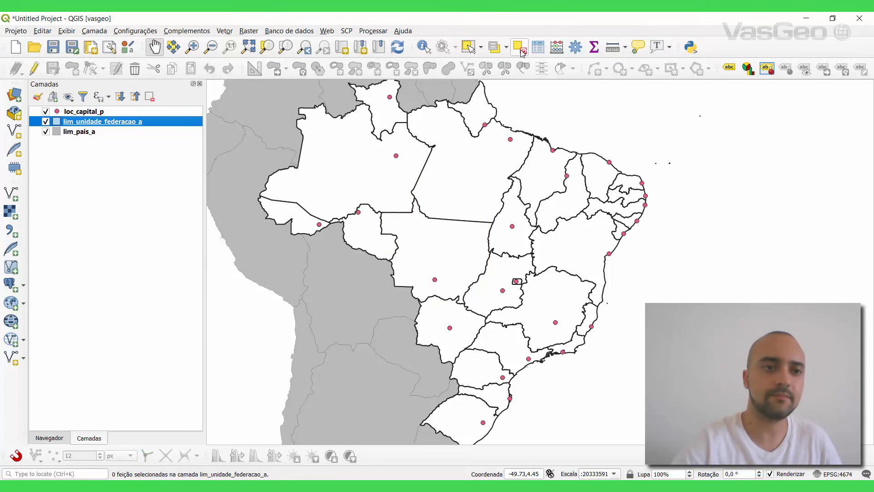
Step: Switch the lim_unidade_federacao_a layer's symbology from a single symbol to the Graduado renderer
right_click(104, 124)
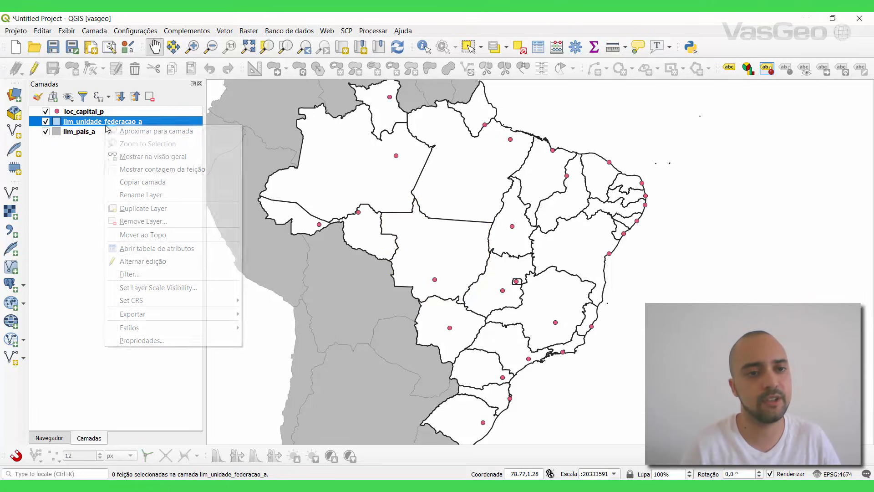
click(144, 346)
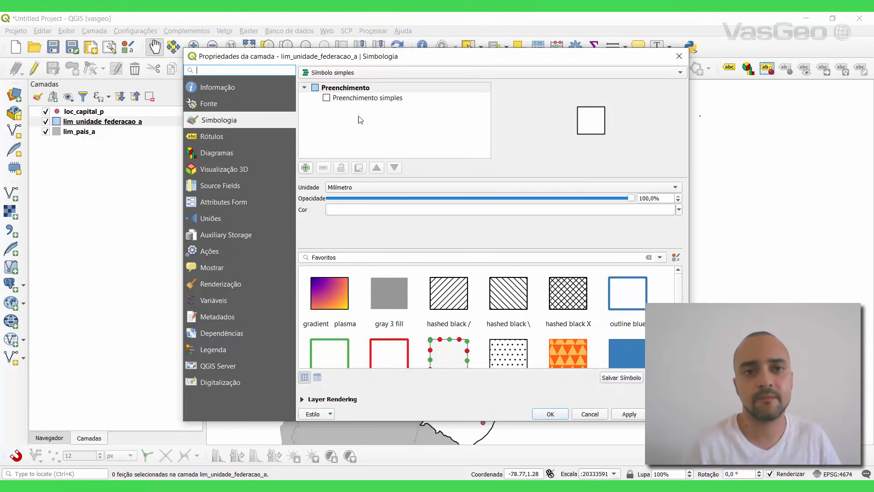
click(346, 73)
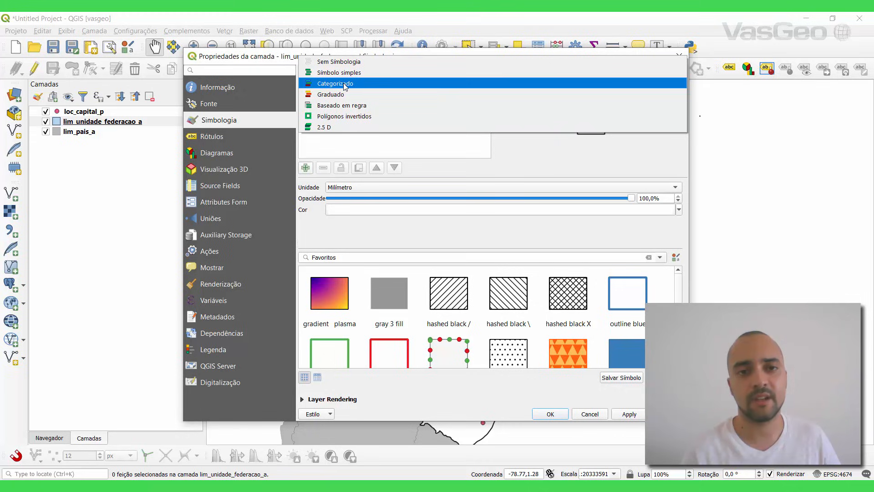
click(397, 152)
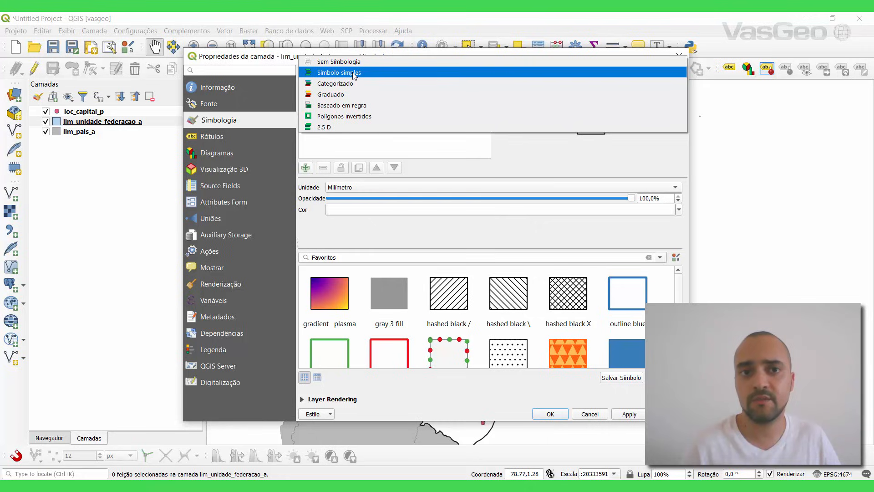
click(371, 96)
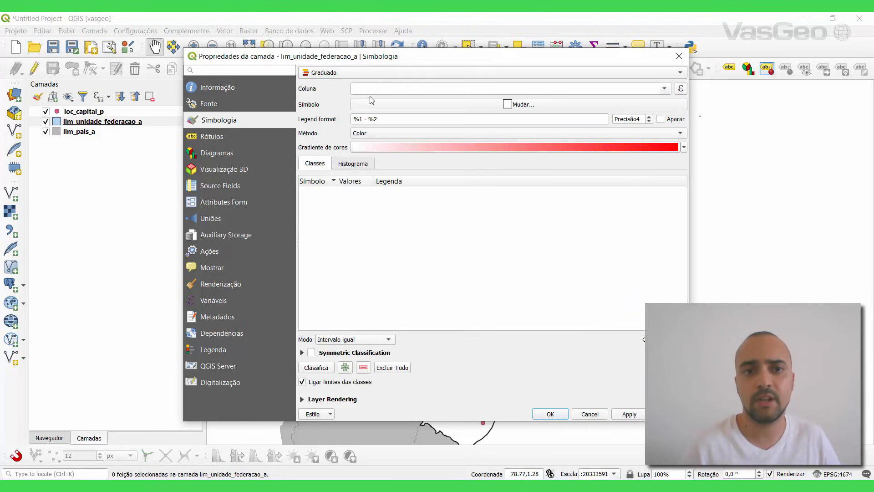
Step: Check which columns the Graduado renderer offers for lim_unidade_federacao_a and switch the layer's renderer to Categorizado
click(664, 89)
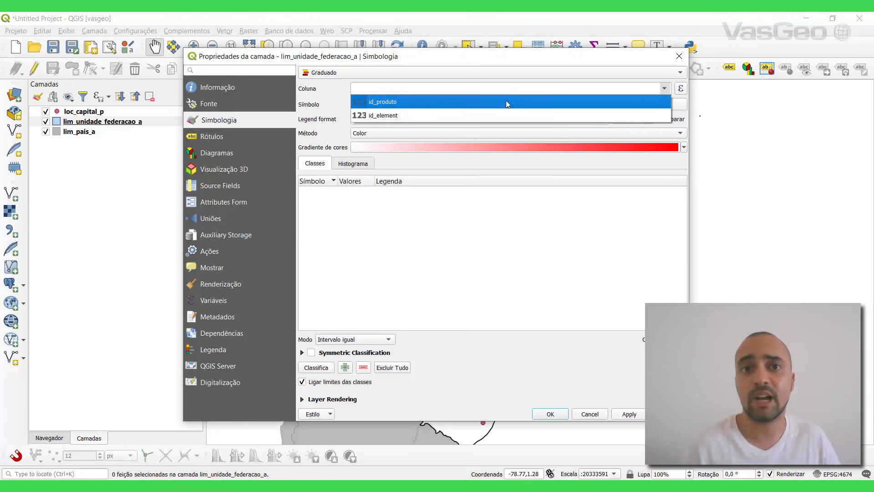
click(665, 89)
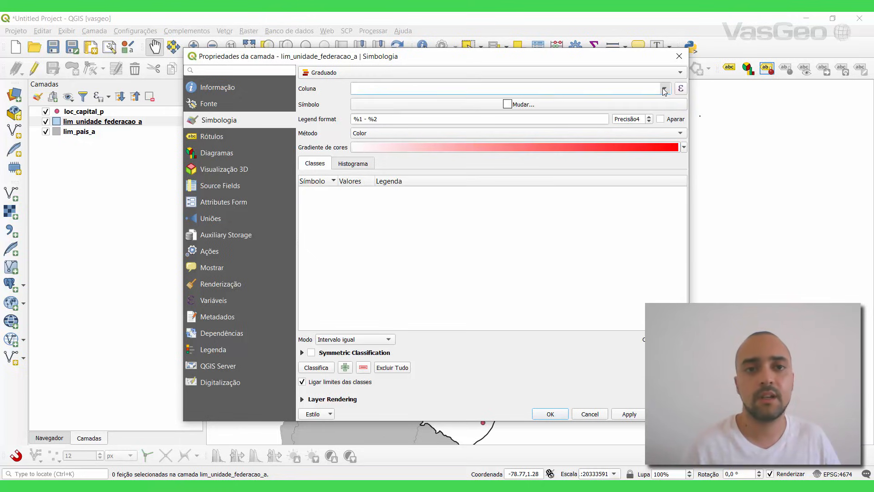
click(397, 72)
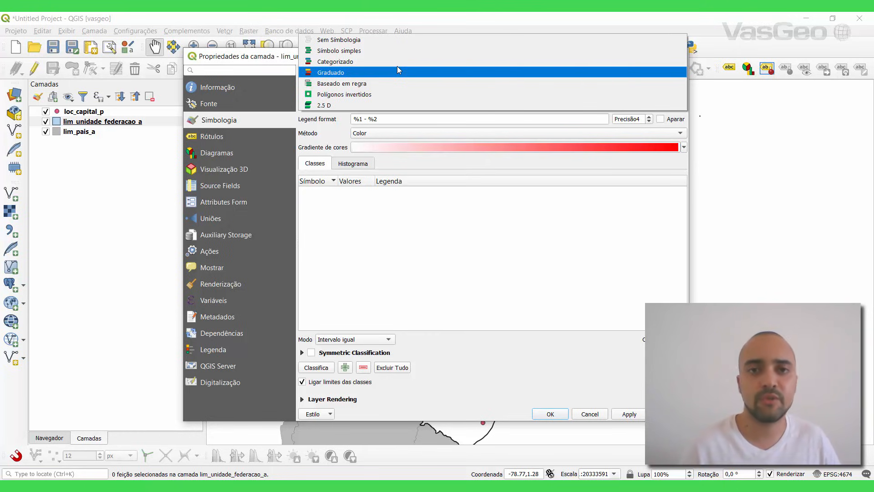
click(340, 62)
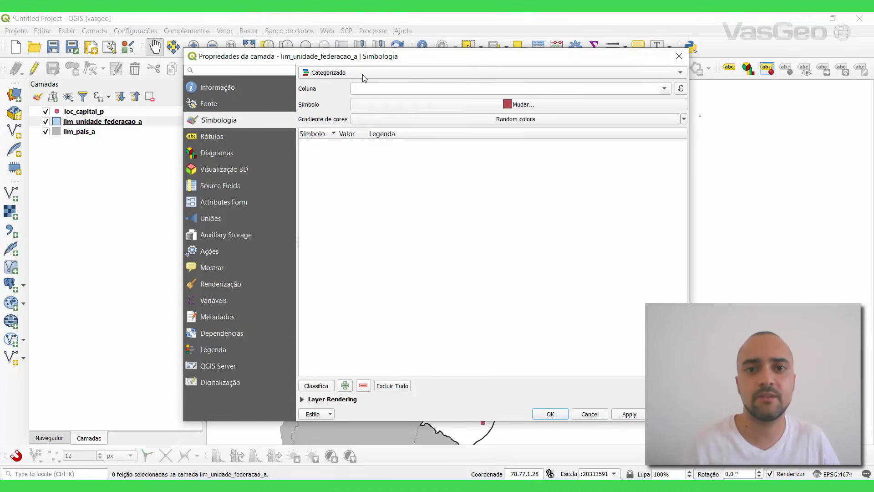
Step: Classify the lim_unidade_federacao_a layer by the nome column with random colors, widen the Valor column, and apply the style
click(665, 89)
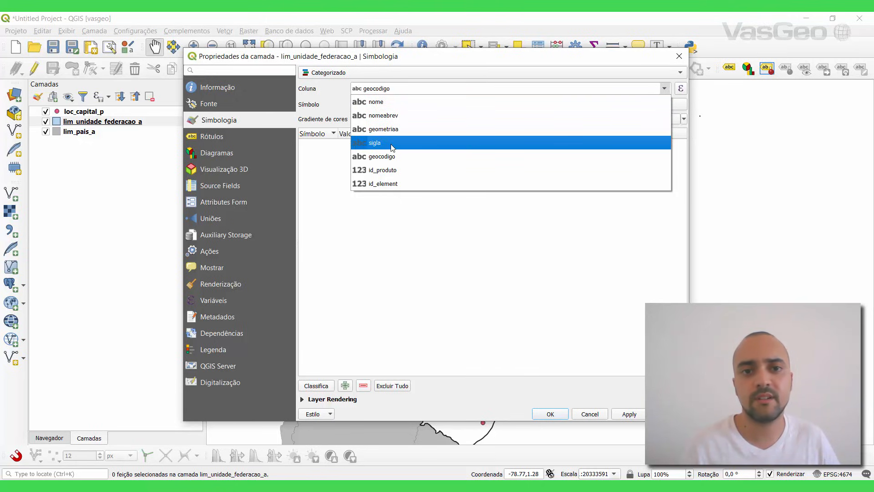
click(378, 105)
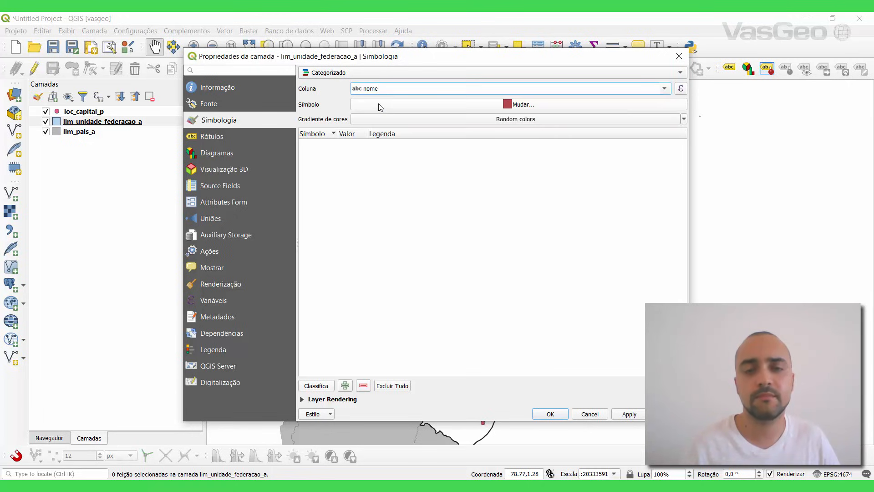
click(321, 387)
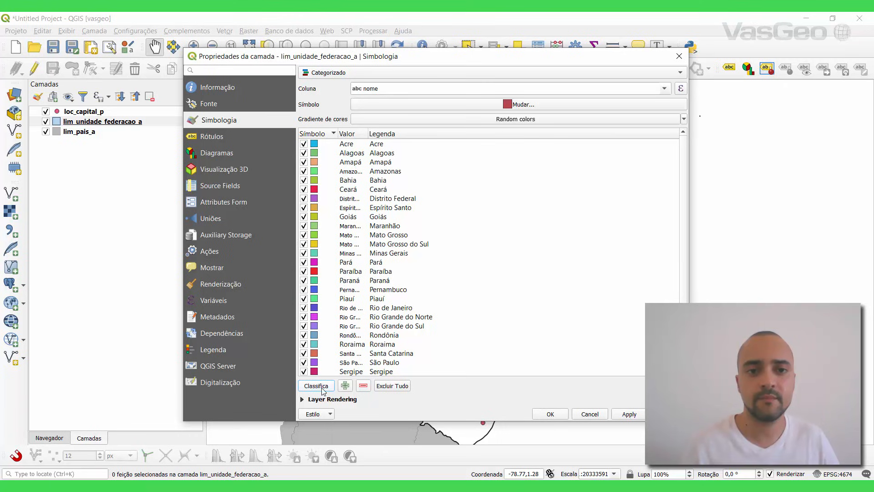
drag(368, 137, 446, 136)
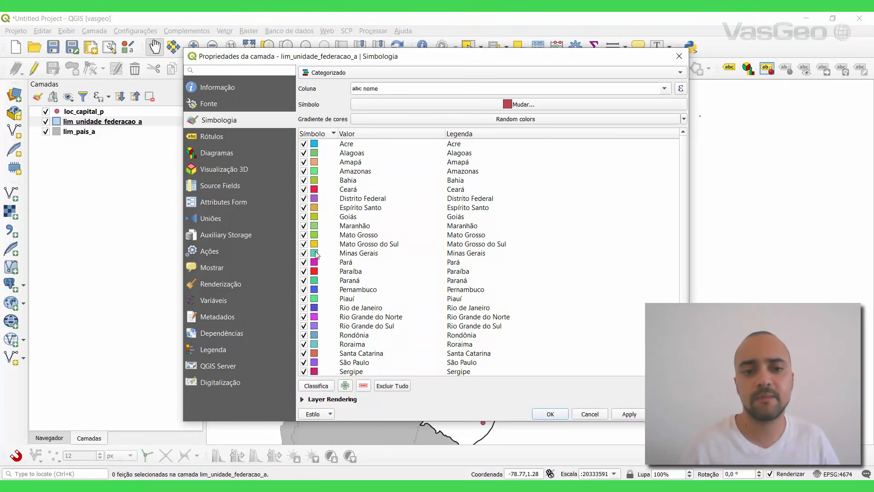
click(624, 417)
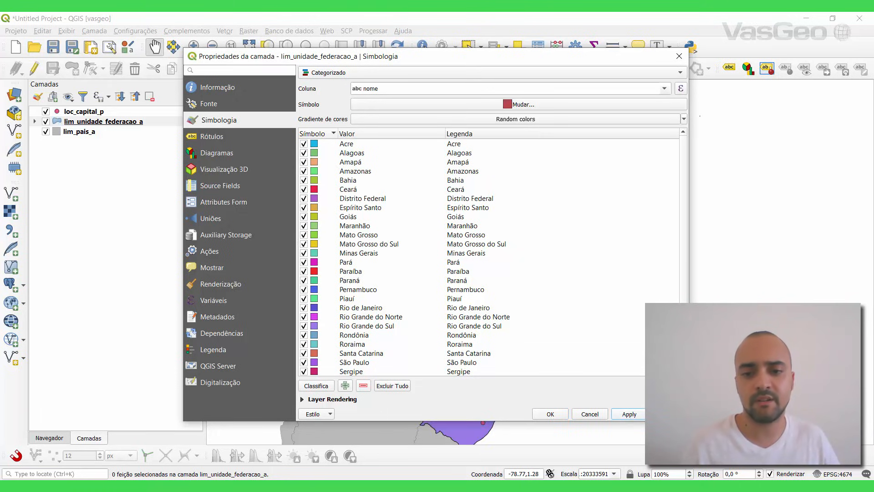
click(551, 414)
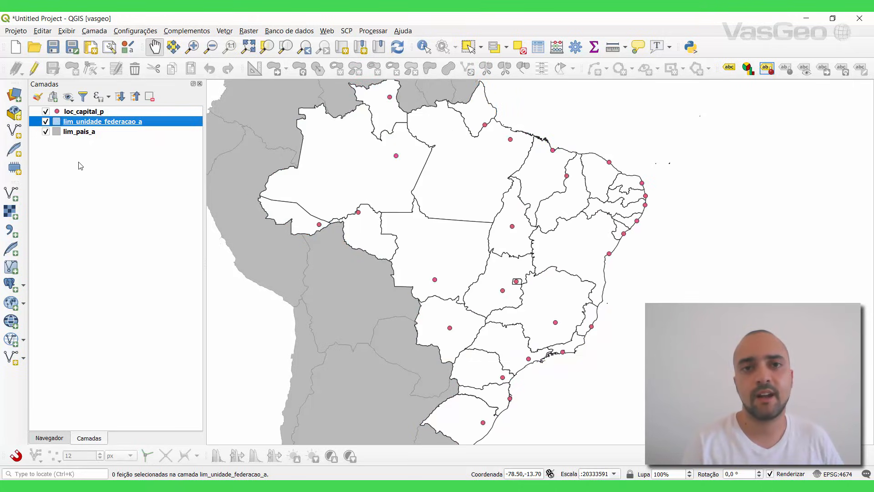
Step: Apply the topo pop capital preset symbol from the Favoritos group to the loc_capital_p layer
click(58, 113)
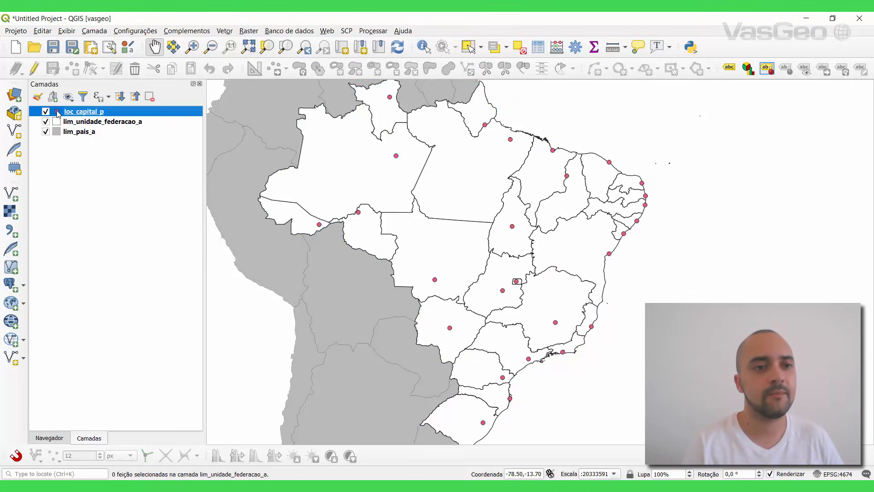
double_click(57, 113)
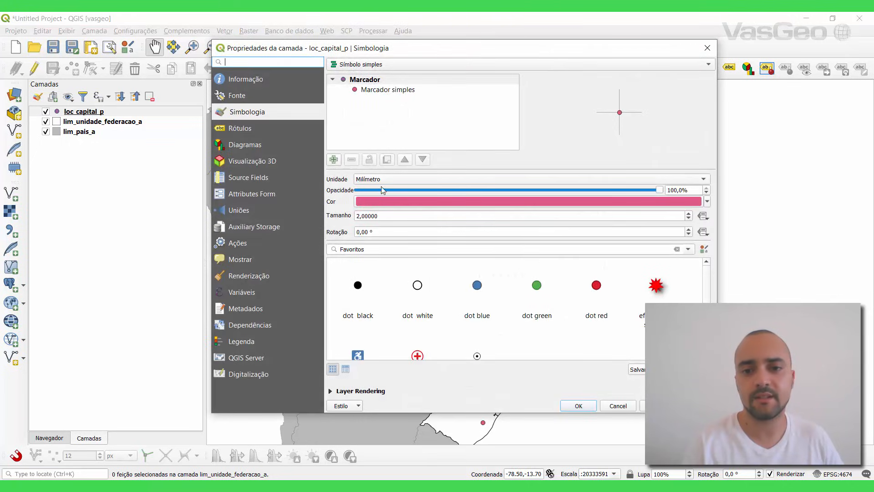
scroll(451, 282, down, 1)
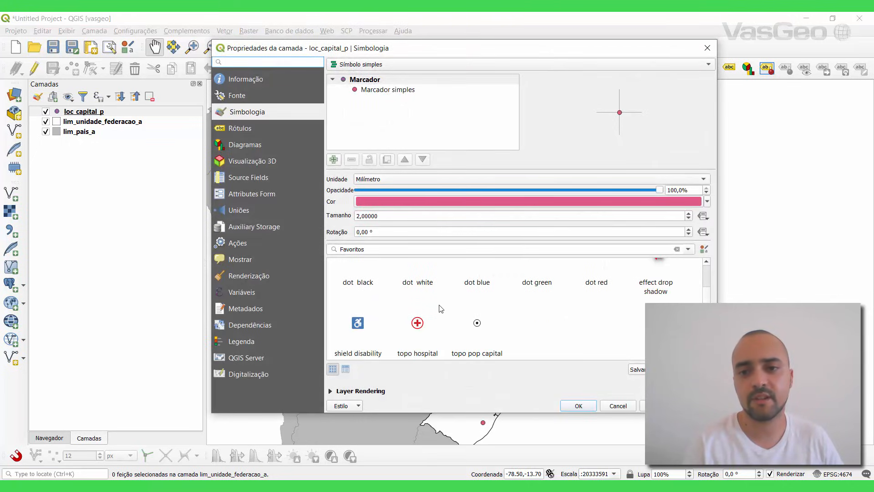
mouse_move(706, 322)
mouse_down()
mouse_move(707, 259)
mouse_move(706, 326)
mouse_up()
click(484, 345)
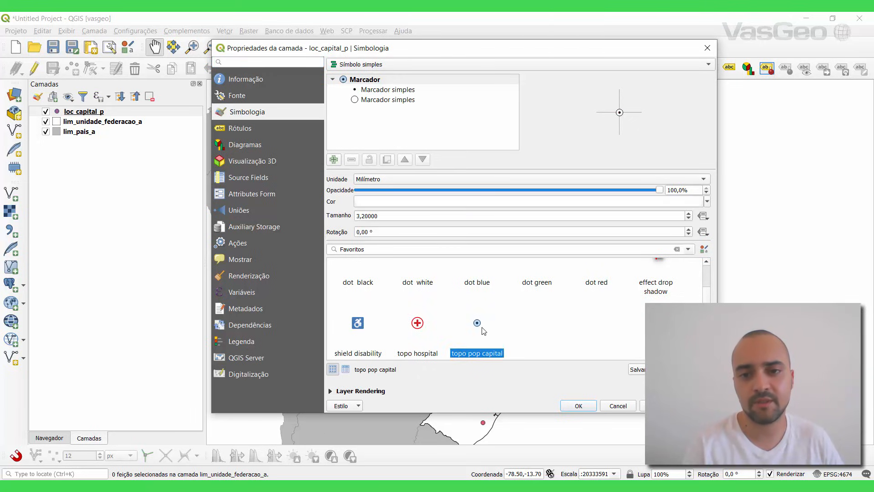
click(577, 405)
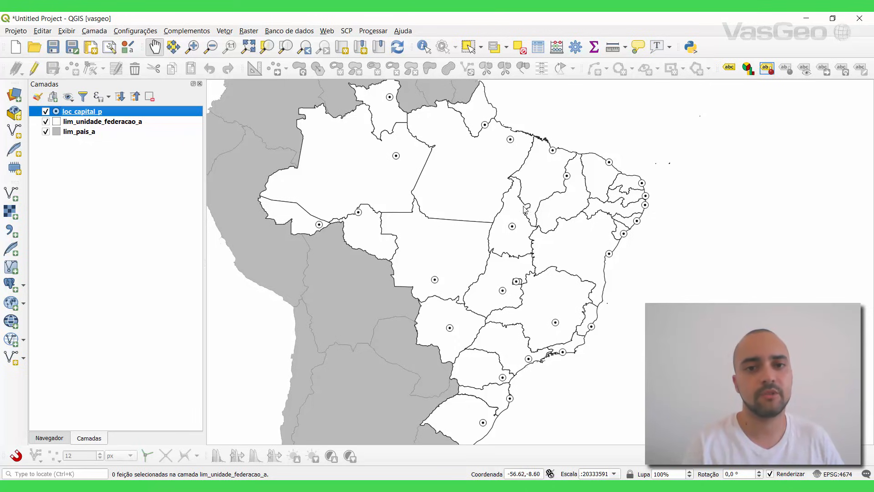
Step: Set the fill color of the outer circle marker in the loc_capital_p symbol to yellow (#ffff00)
double_click(56, 112)
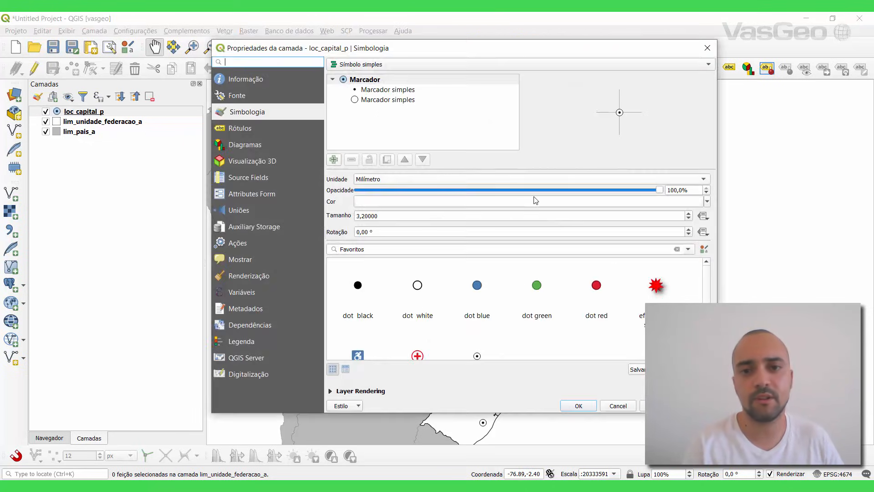
click(370, 100)
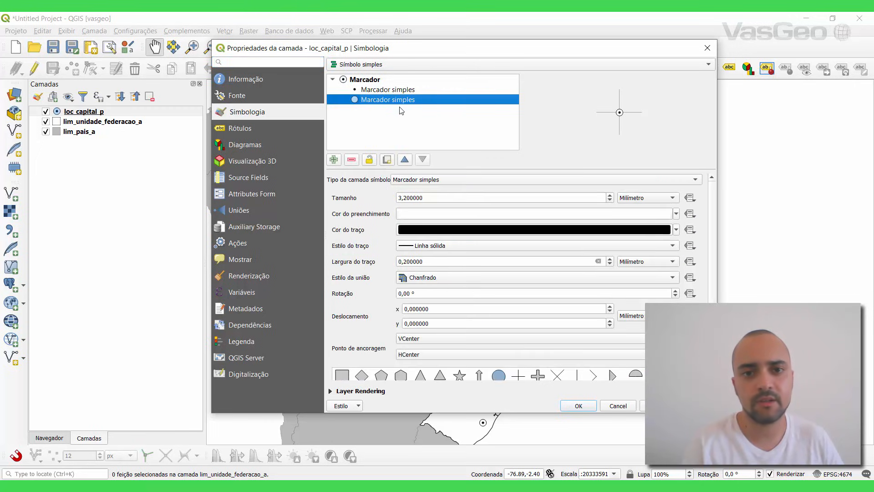
click(575, 217)
click(442, 240)
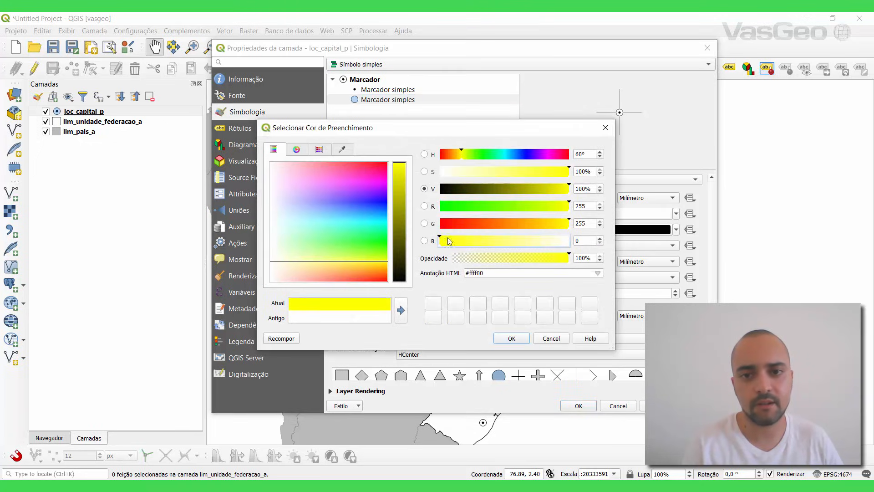
click(512, 339)
click(578, 406)
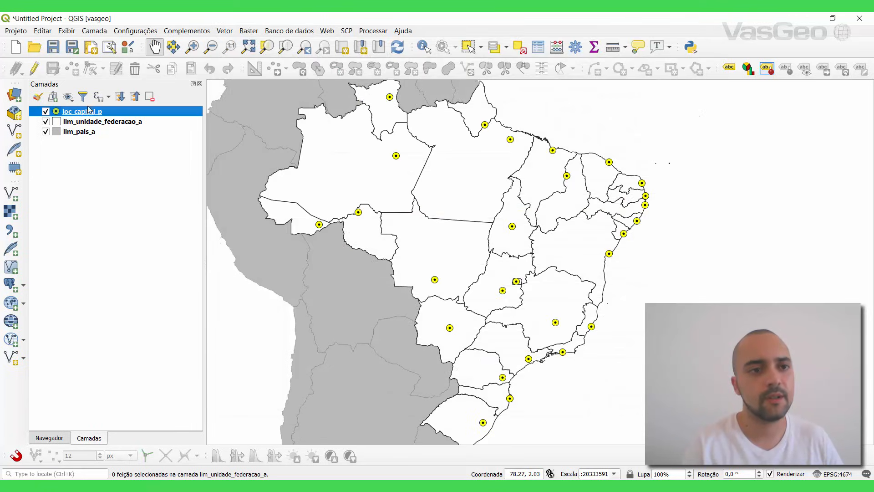
Step: Reduce the loc_capital_p marker size to 2.6 millimetres and accept the symbology changes
double_click(64, 112)
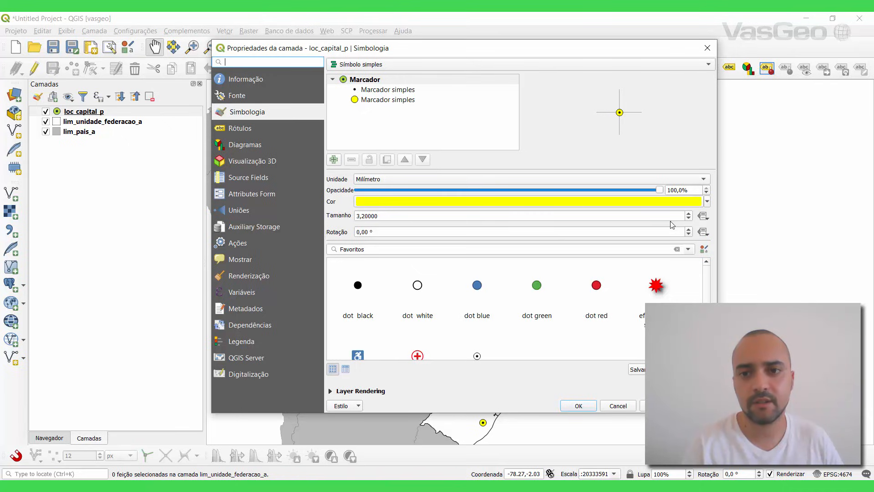
click(689, 219)
click(689, 220)
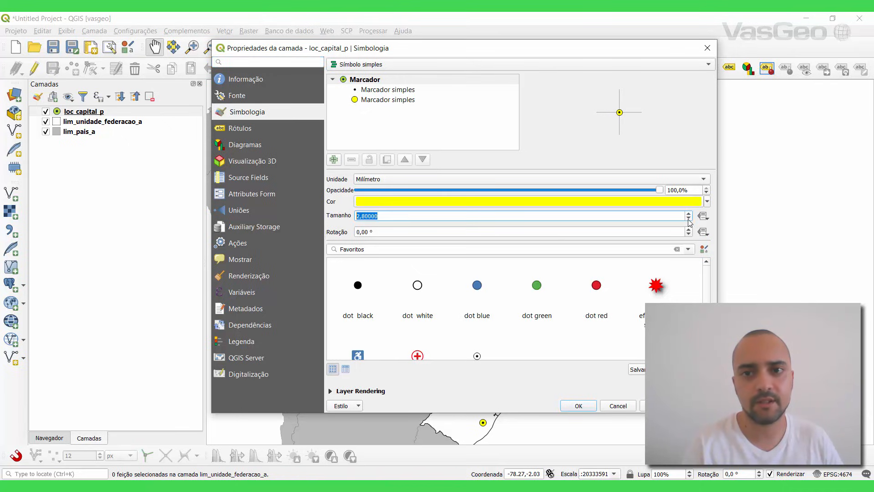
click(689, 220)
click(689, 219)
click(689, 219)
click(688, 219)
click(689, 212)
click(689, 212)
click(689, 212)
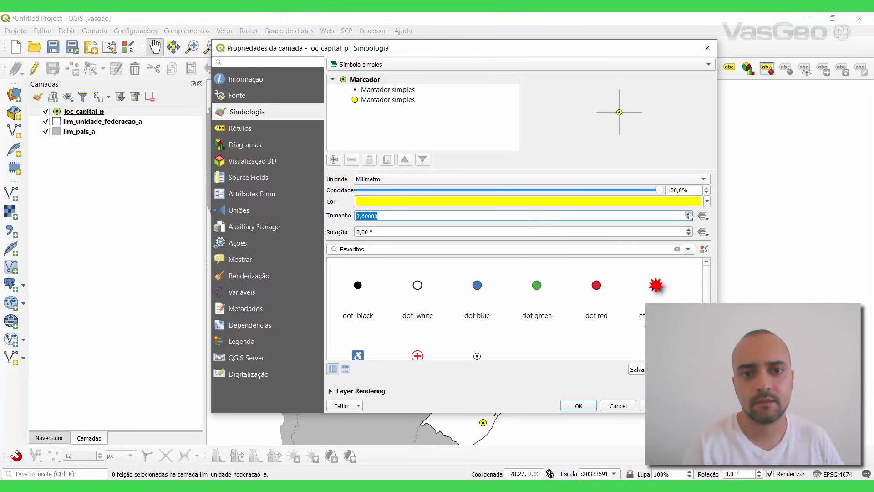
click(578, 405)
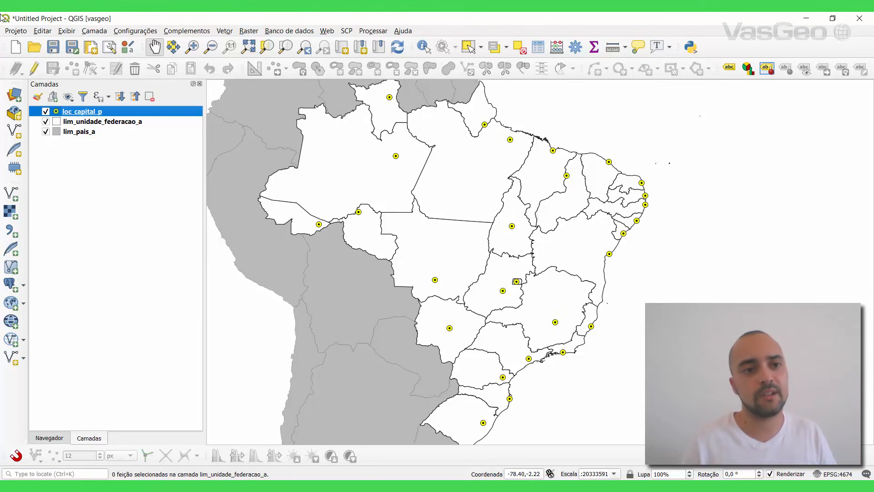
click(93, 123)
click(82, 112)
mouse_move(81, 113)
mouse_down()
mouse_move(81, 134)
mouse_move(82, 113)
mouse_move(83, 124)
mouse_move(95, 112)
mouse_up()
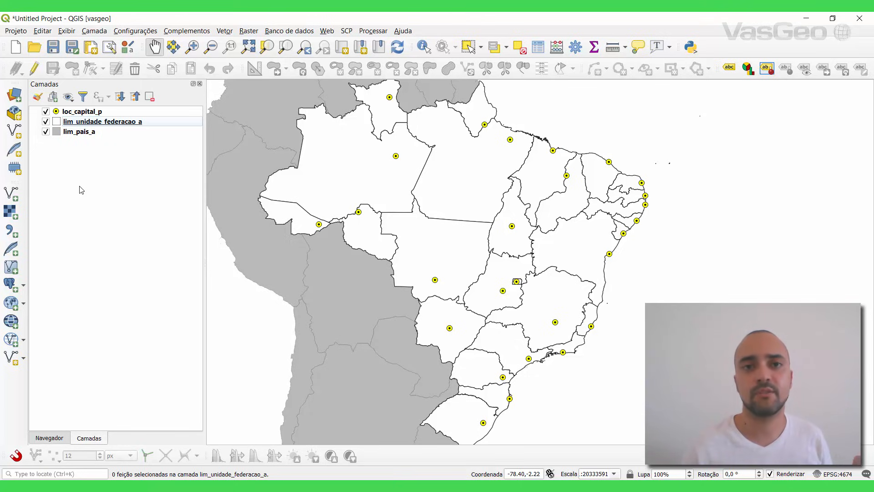
Step: Save the project as a QGZ file named Mapa_estados in the Shapes folder inside Downloads
click(54, 47)
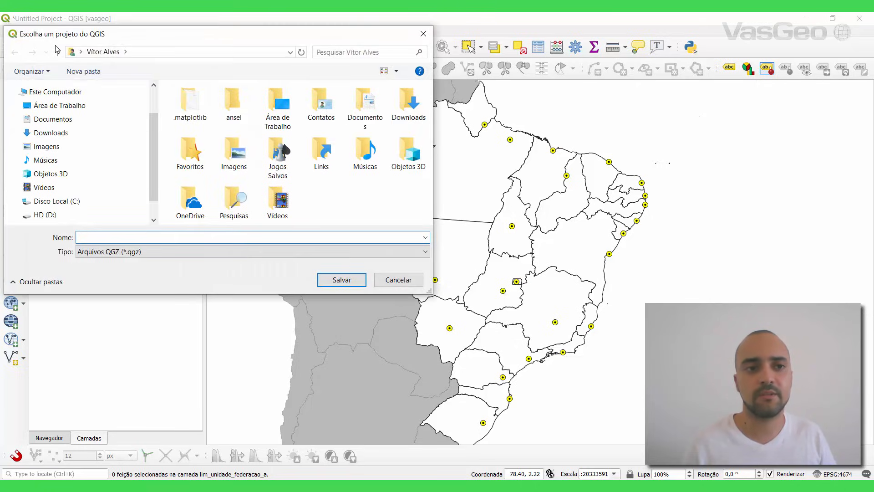
click(59, 132)
double_click(263, 136)
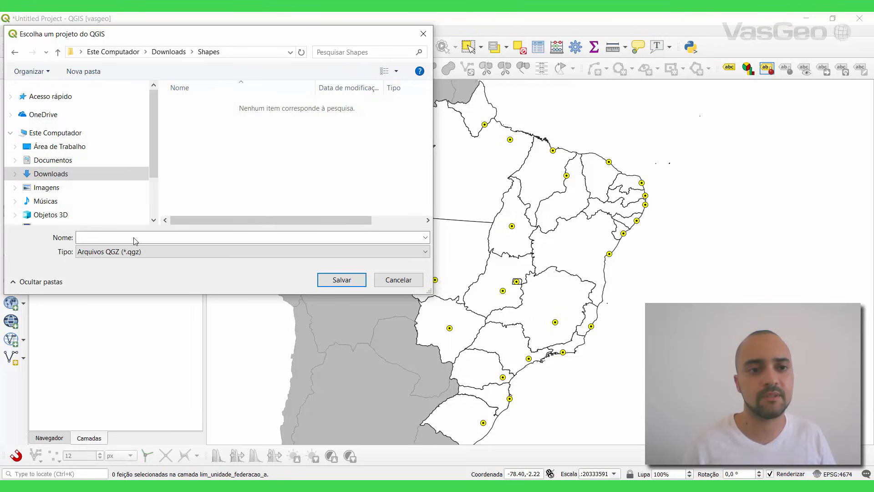
drag(195, 34, 261, 59)
click(168, 268)
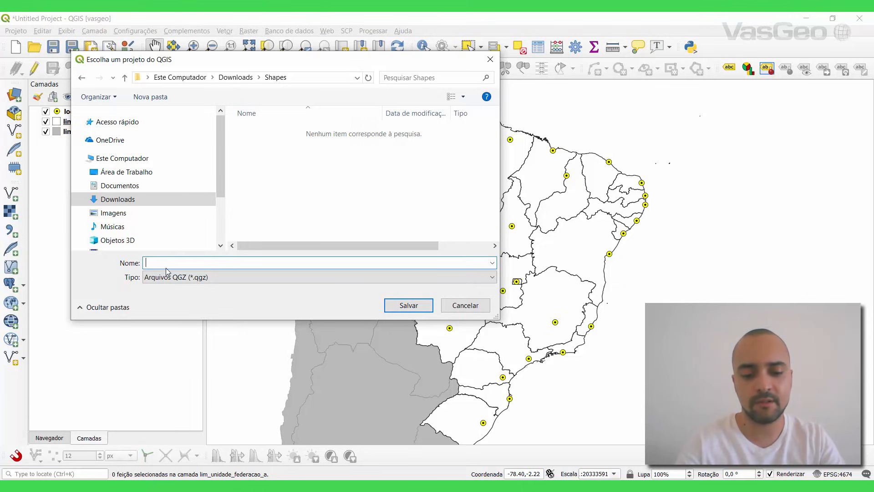
text(Mpa)
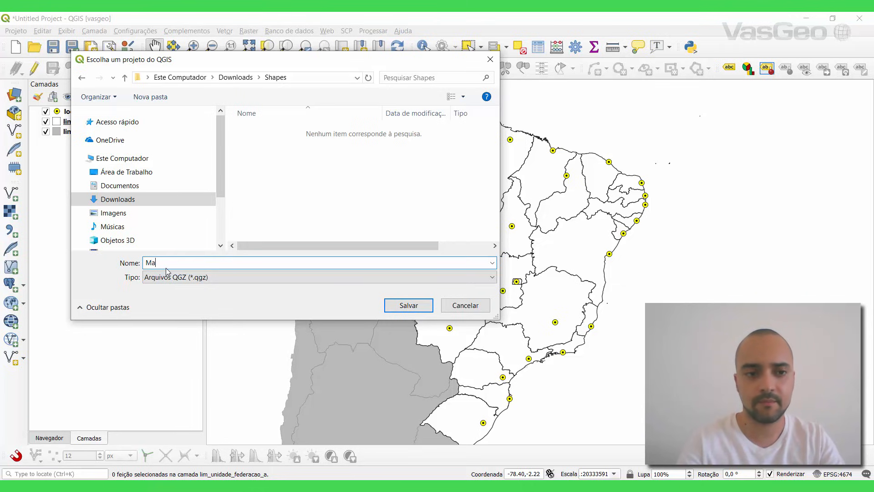
key(BackSpace)
key(BackSpace)
text(apa_estados)
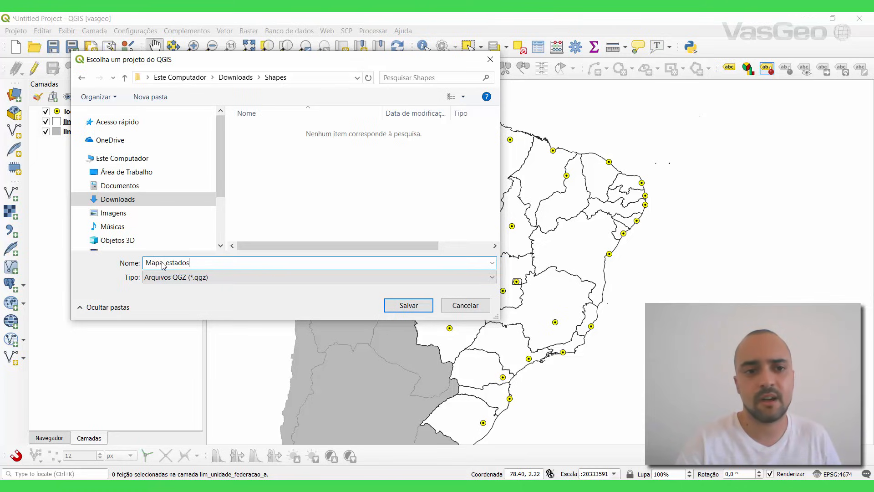
drag(167, 263, 164, 268)
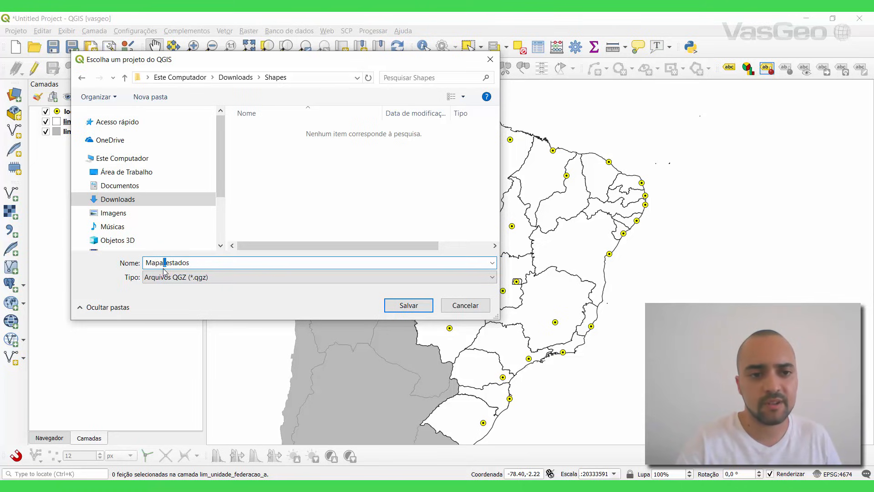
click(168, 268)
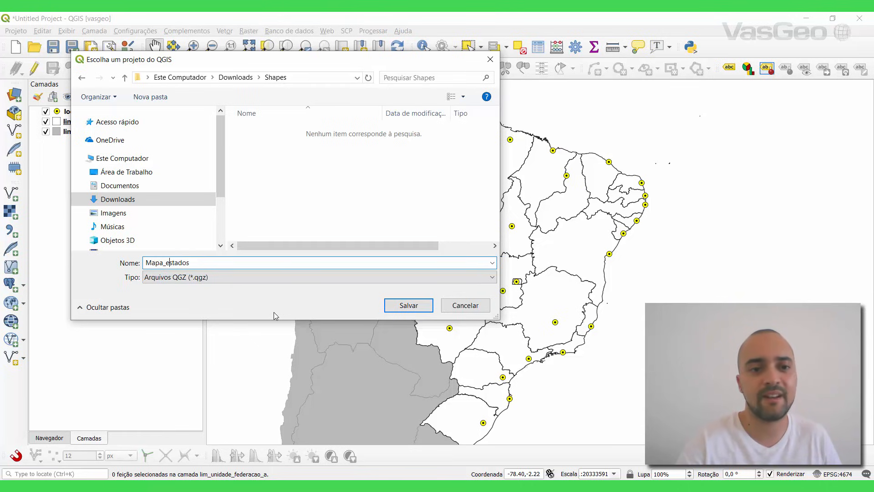
click(402, 306)
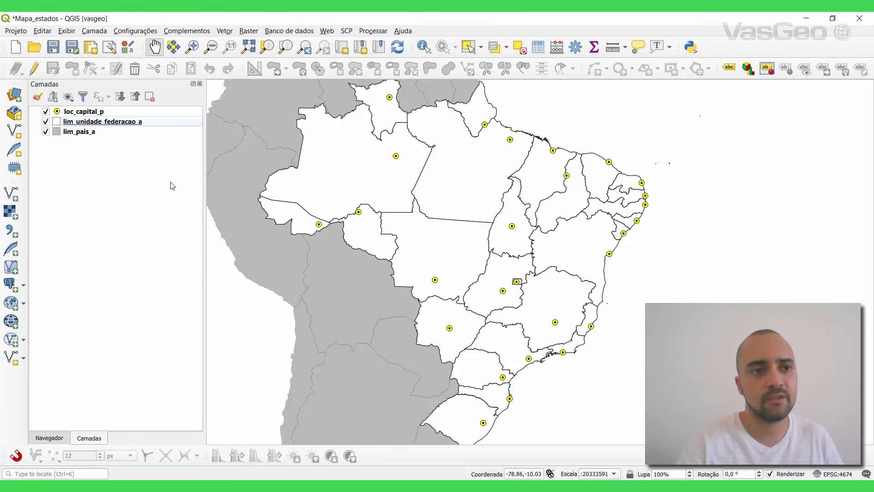
Step: Create a new print layout titled mapa and maximize its window
click(16, 30)
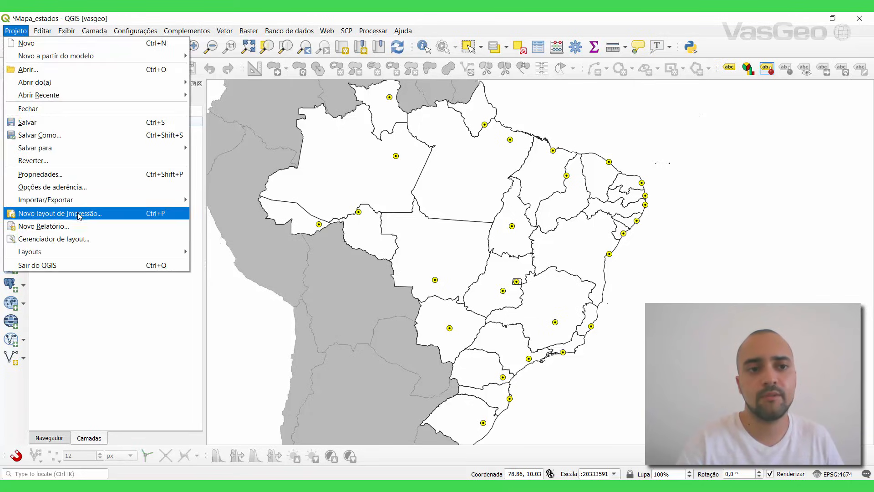
click(80, 219)
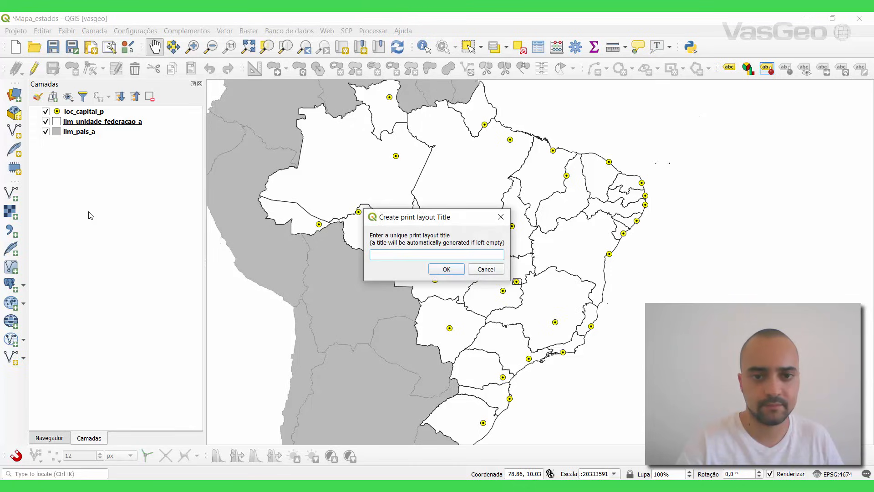
text(mp)
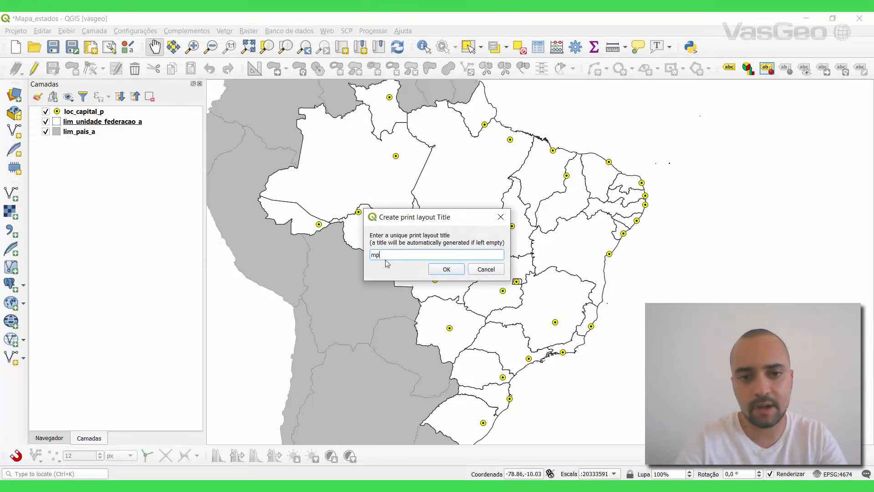
key(BackSpace)
key(BackSpace)
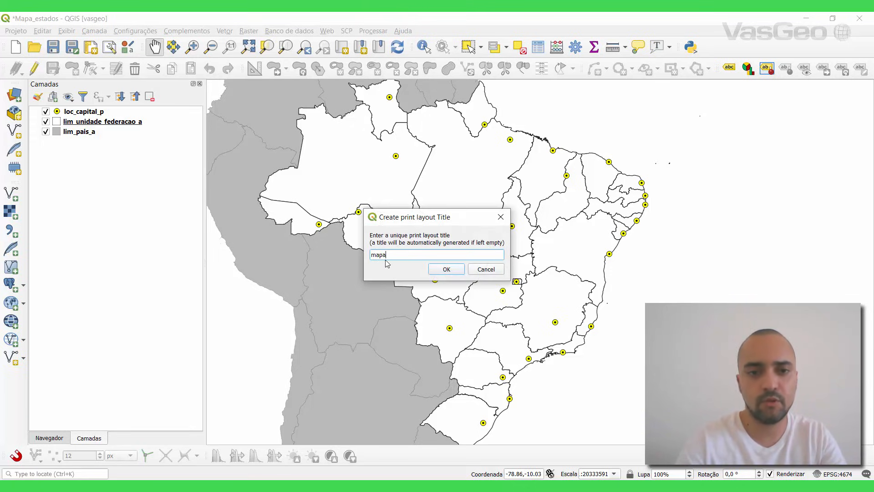
click(453, 277)
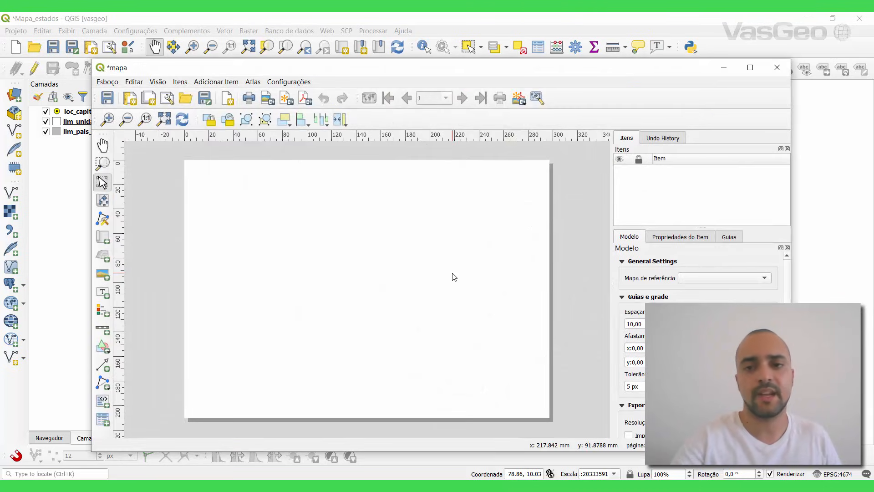
click(750, 67)
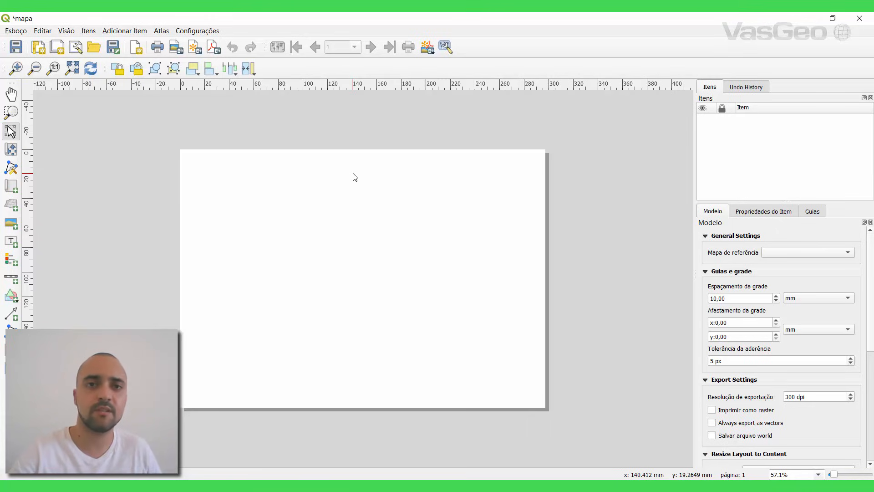
Step: Set the layout page to A4 size with Paisagem (landscape) orientation in its page properties
right_click(379, 196)
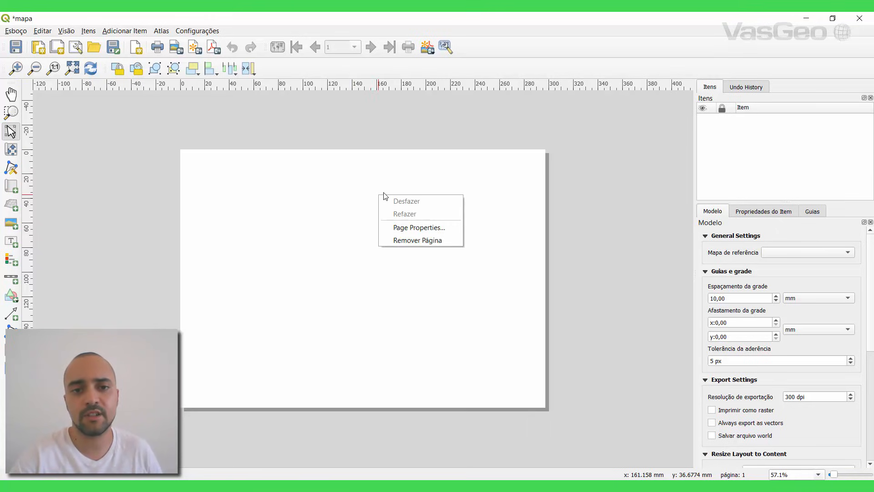
click(422, 235)
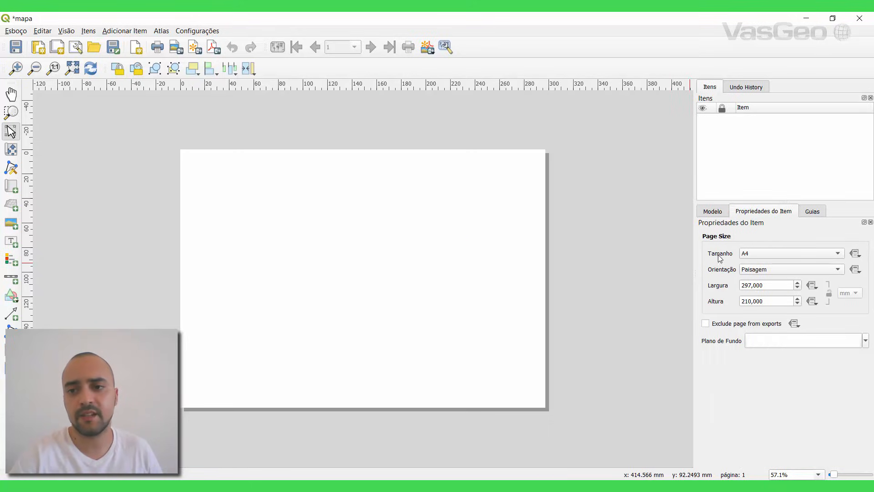
click(756, 259)
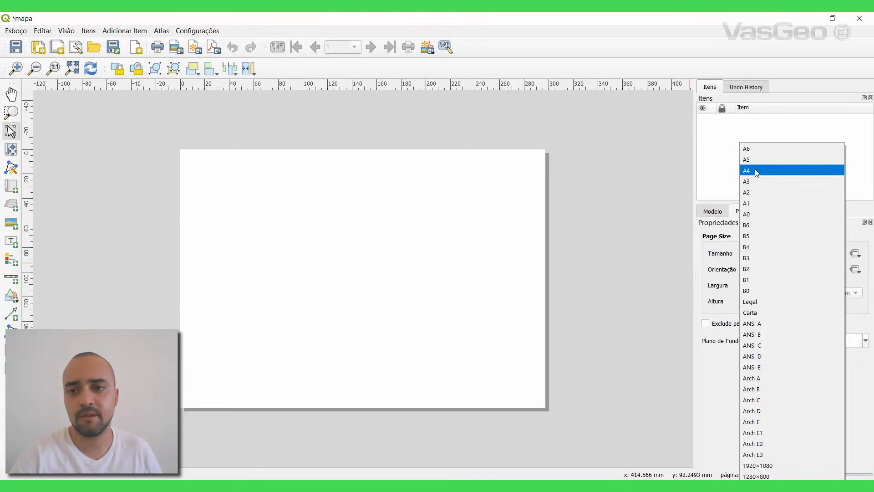
click(757, 171)
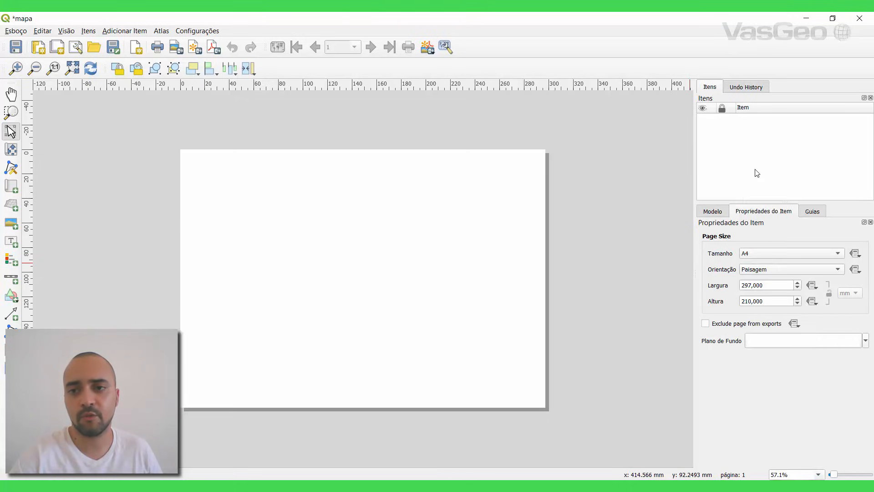
click(750, 272)
click(749, 259)
click(749, 270)
click(749, 280)
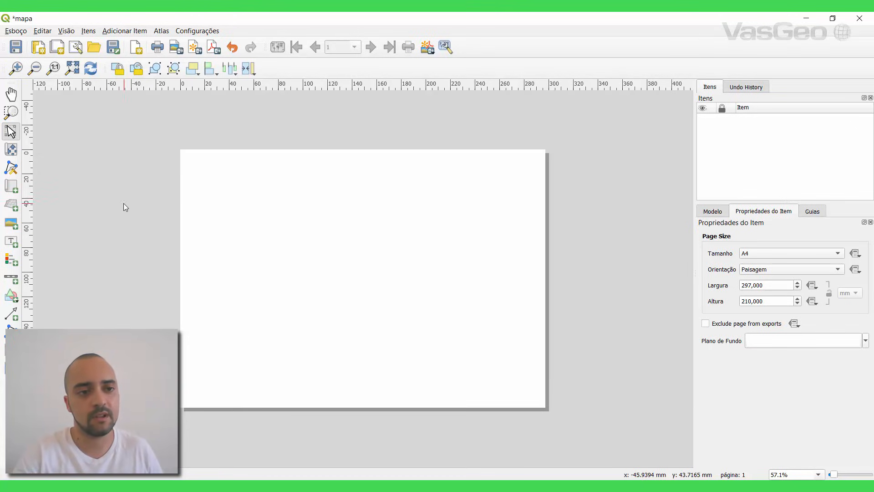
Step: Add a map item about 214 mm wide and 186 mm high, starting near the page's upper-left corner
click(11, 187)
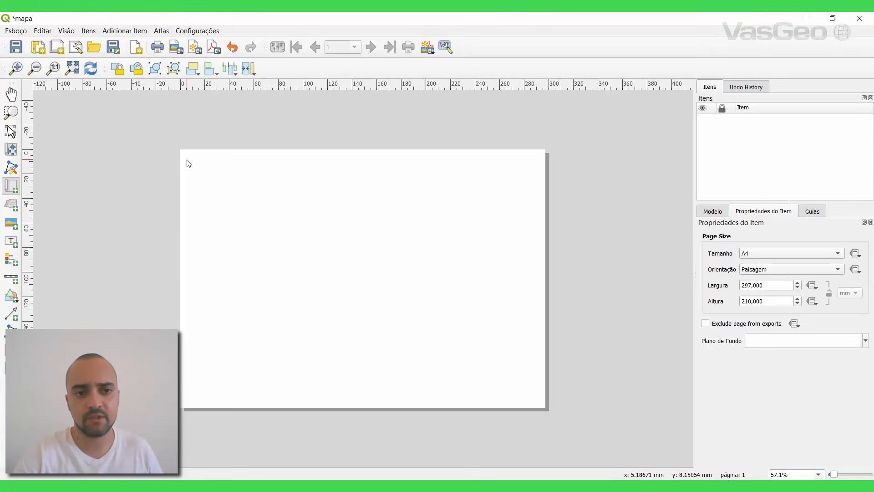
drag(188, 162, 451, 391)
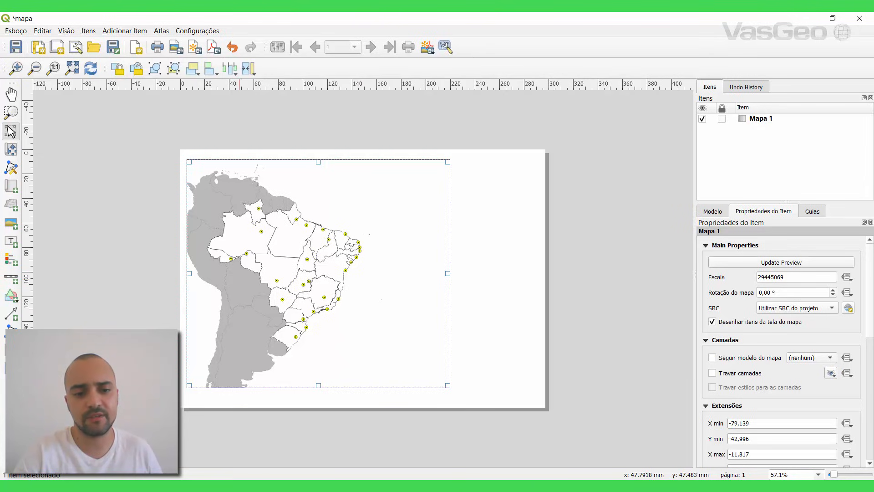
Step: Hide the loc_capital_p layer in the main project window and refresh the mapa layout's map
key(alt+Tab)
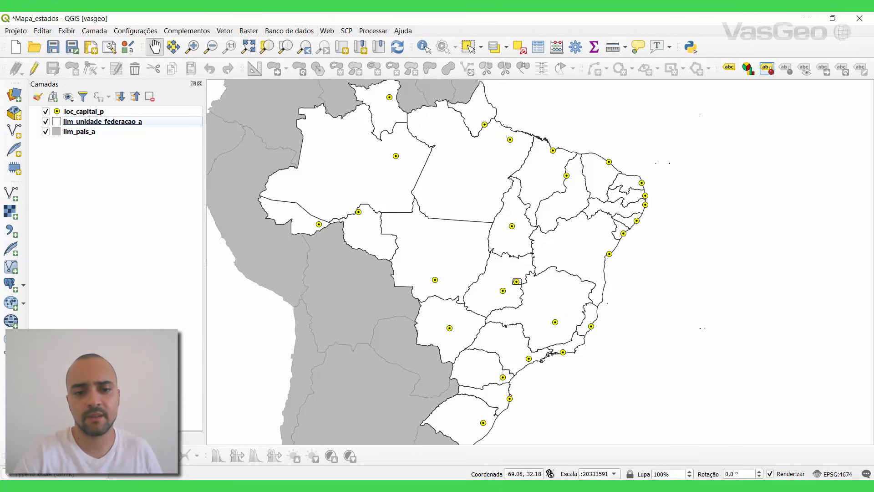
key(alt+Tab)
click(807, 18)
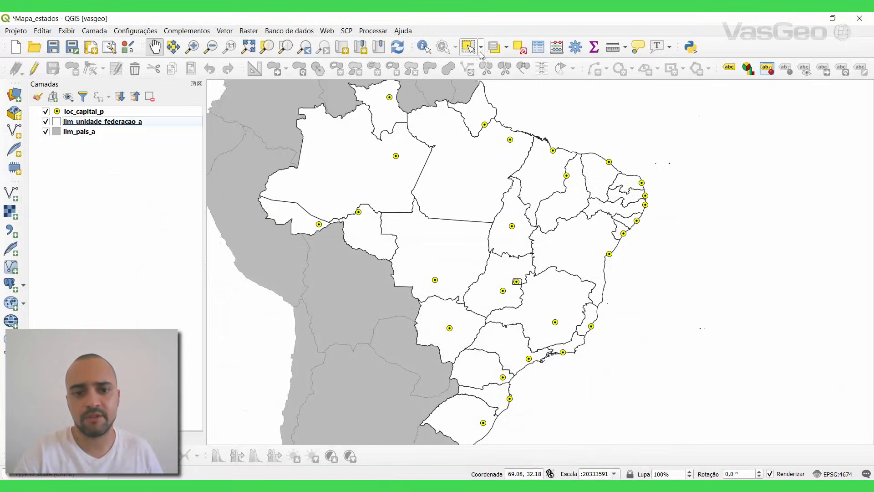
key(alt+Tab)
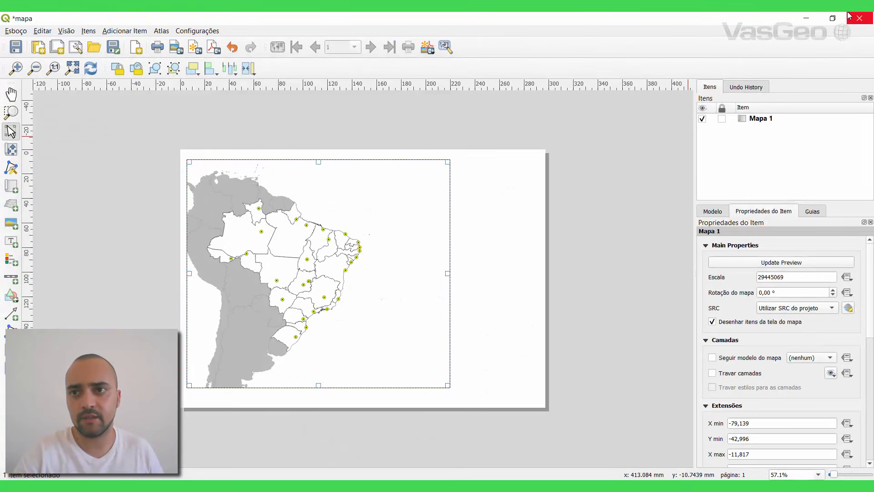
click(833, 19)
drag(340, 69, 570, 125)
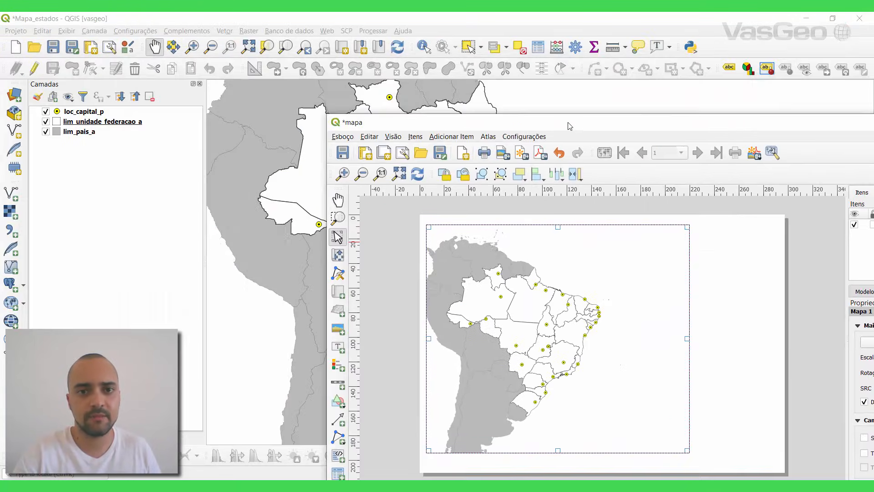
drag(446, 125, 651, 157)
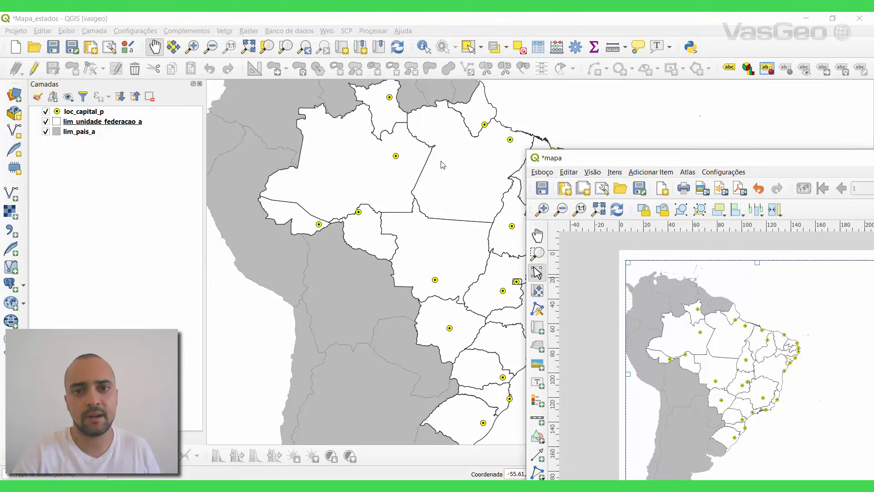
click(46, 111)
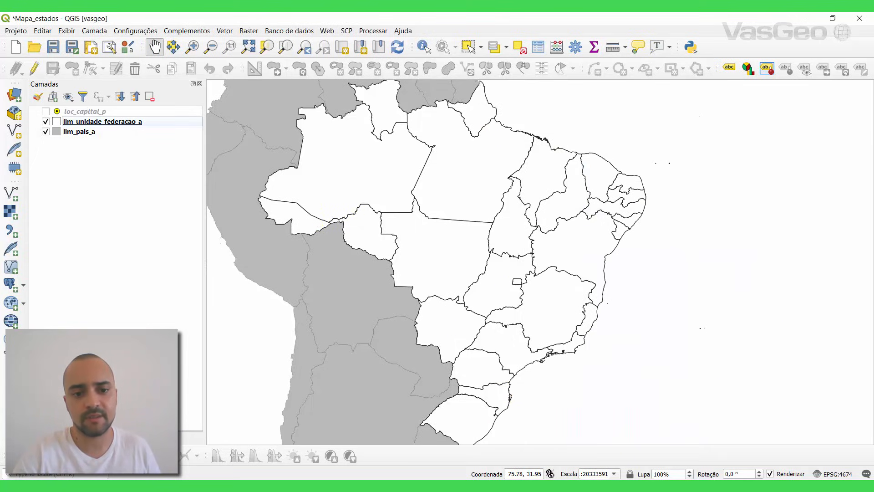
key(alt+Tab)
drag(641, 160, 283, 43)
click(260, 94)
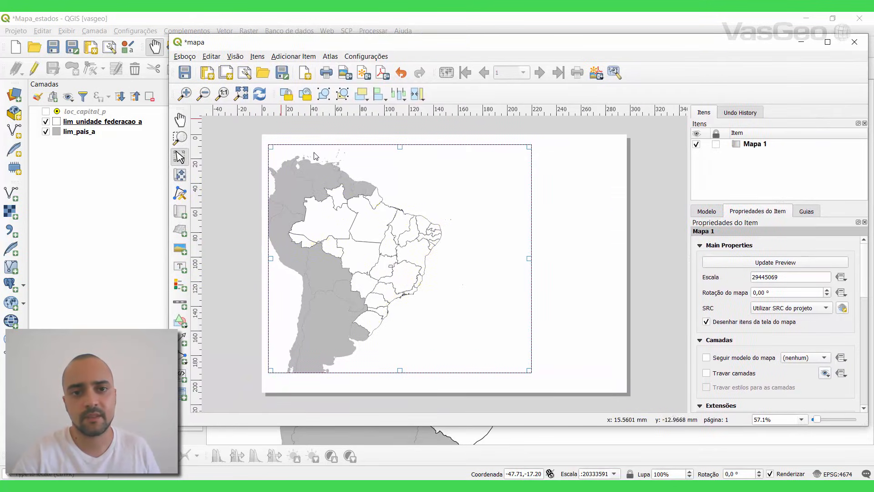
Step: Show the loc_capital_p layer again, refresh the layout's map and maximize the layout window
click(46, 111)
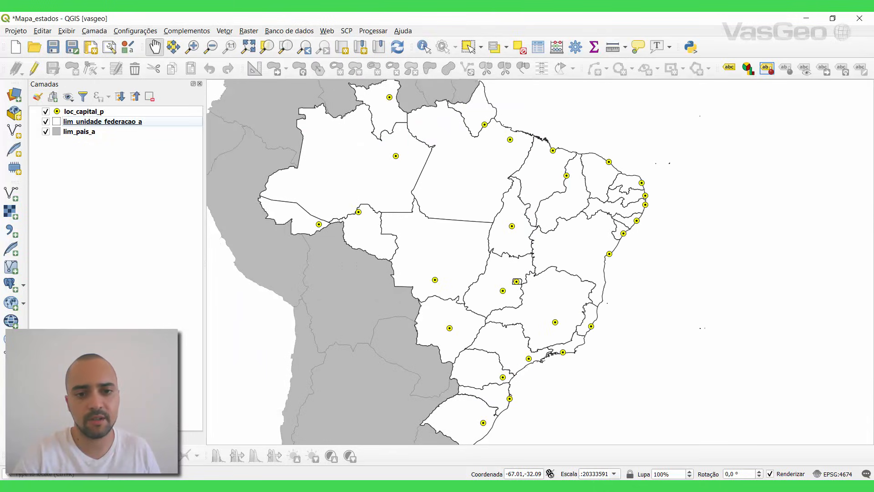
click(317, 485)
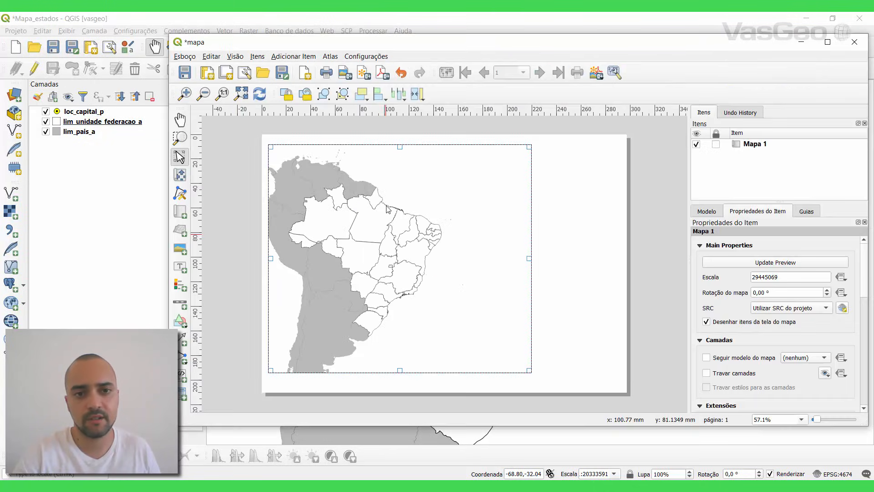
click(260, 95)
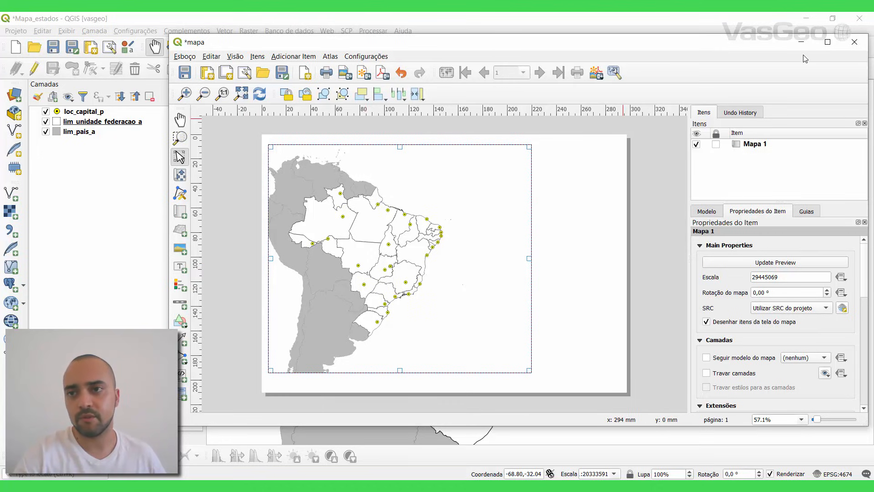
click(827, 44)
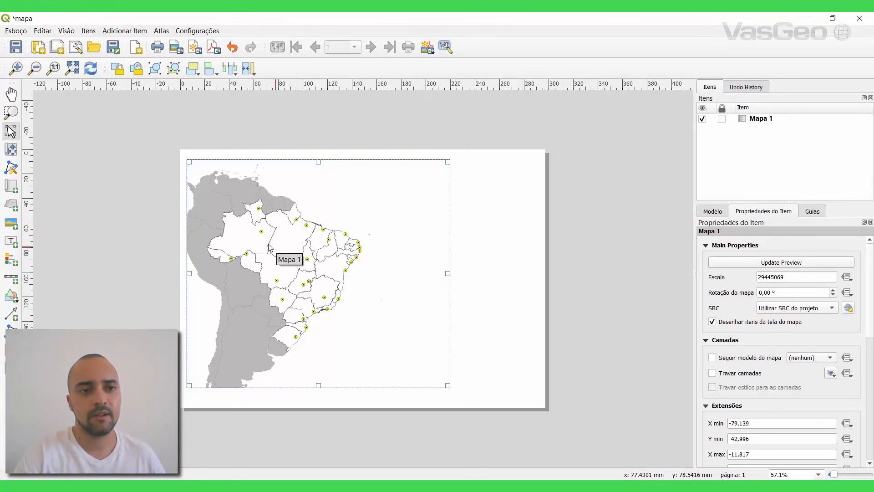
Step: Move the map item on the page so its upper-left corner sits about 12 mm from the page's left and upper edges
drag(306, 258, 440, 273)
drag(440, 273, 297, 284)
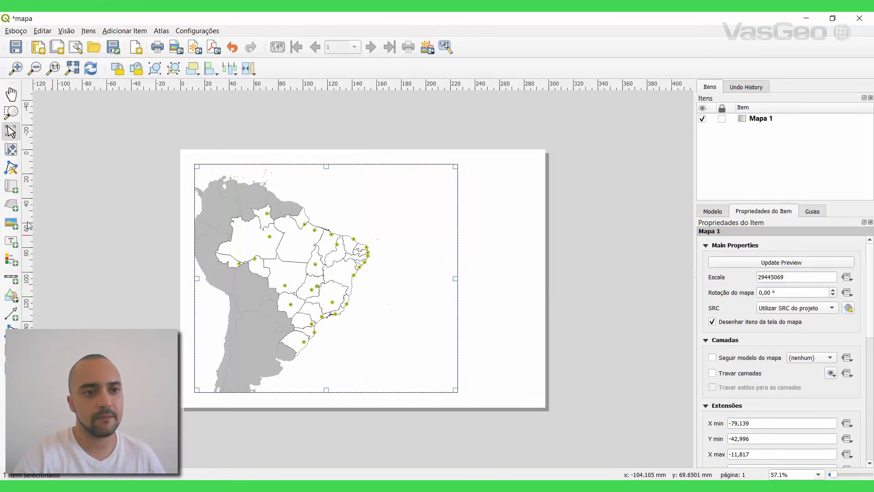
Step: Pan and zoom the content inside the Mapa 1 frame to central and southern Brazil at a scale of about 1:13274009
click(14, 152)
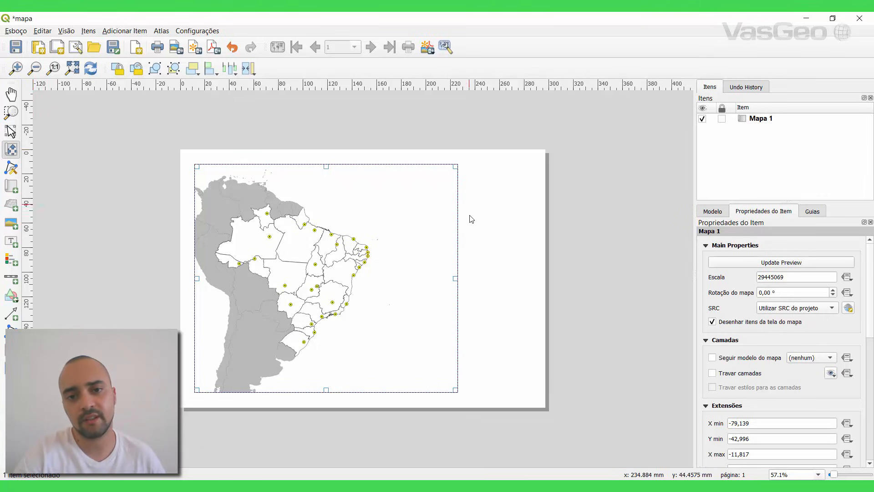
scroll(300, 269, up, 2)
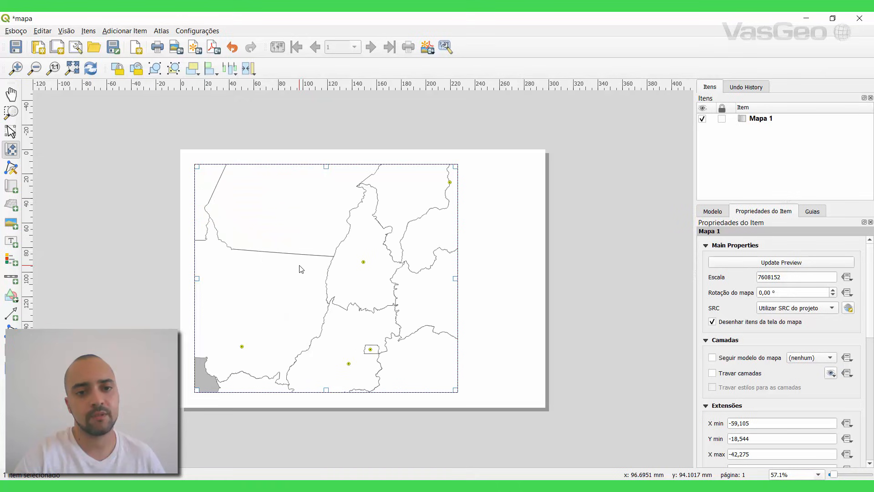
scroll(301, 269, down, 2)
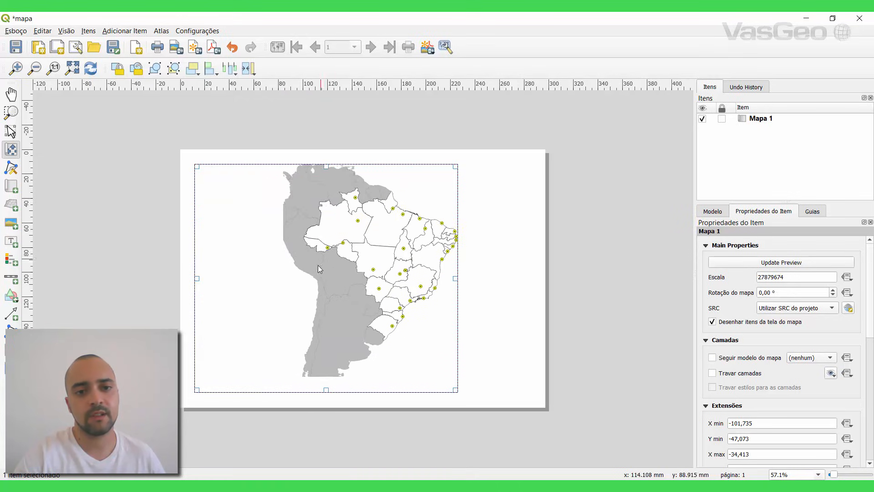
drag(343, 248, 320, 270)
scroll(332, 273, up, 1)
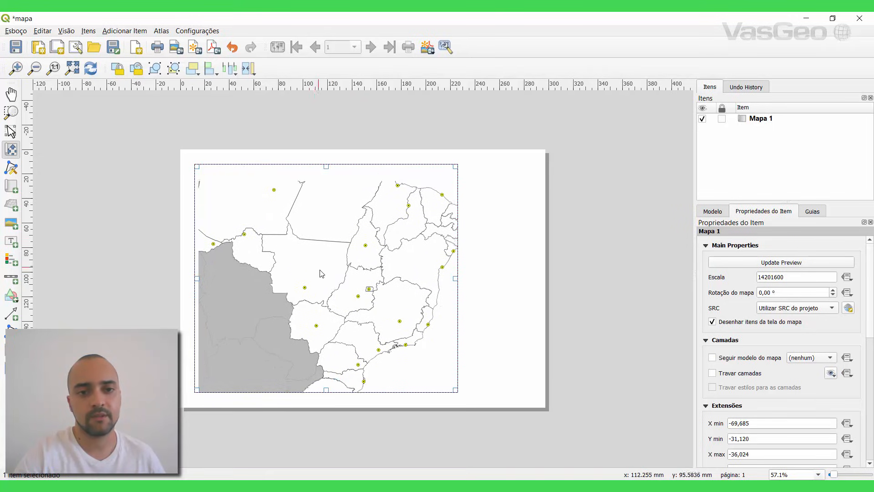
scroll(322, 255, down, 1)
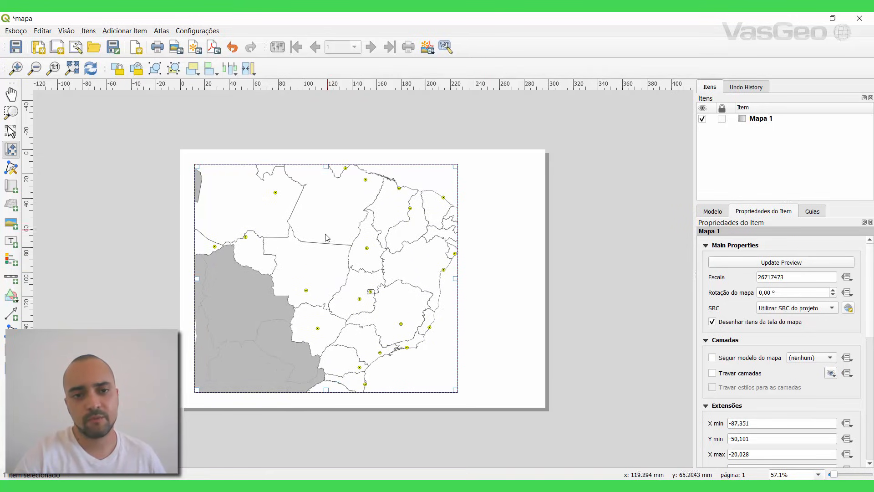
scroll(324, 240, up, 1)
scroll(324, 240, down, 1)
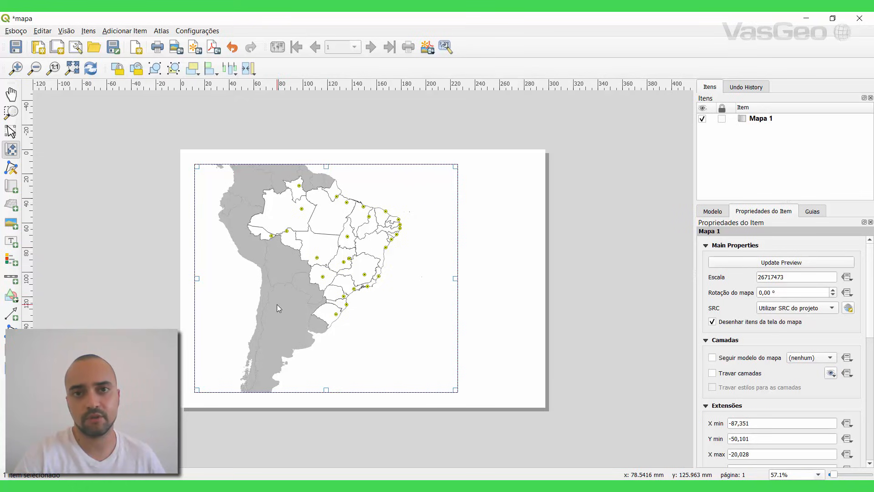
scroll(339, 286, up, 1)
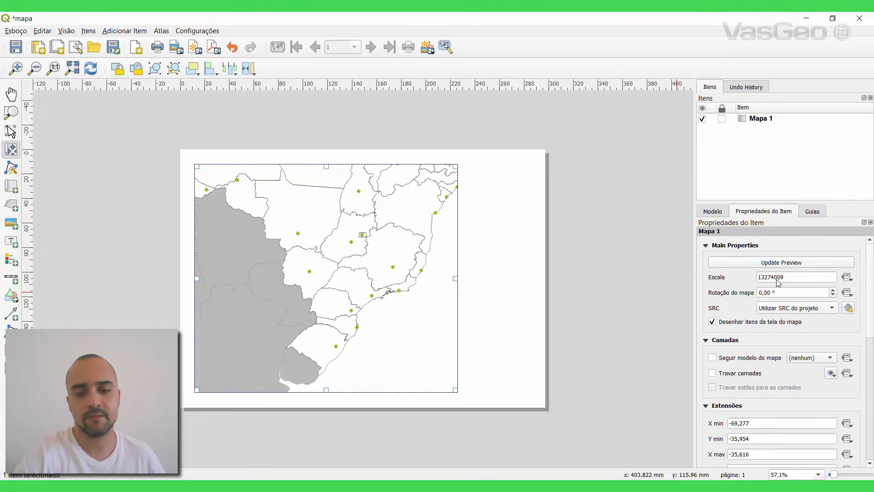
Step: Set the scale of Mapa 1 to 15274009
drag(788, 278, 774, 281)
click(771, 281)
click(766, 279)
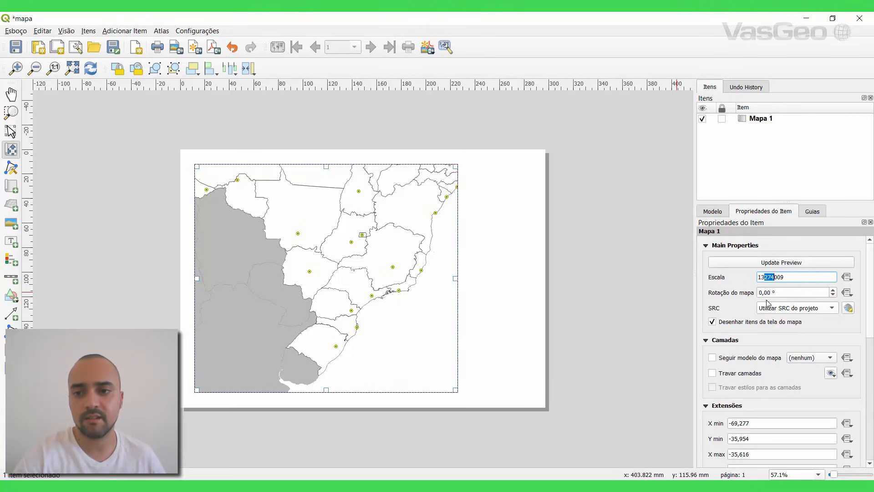
click(765, 278)
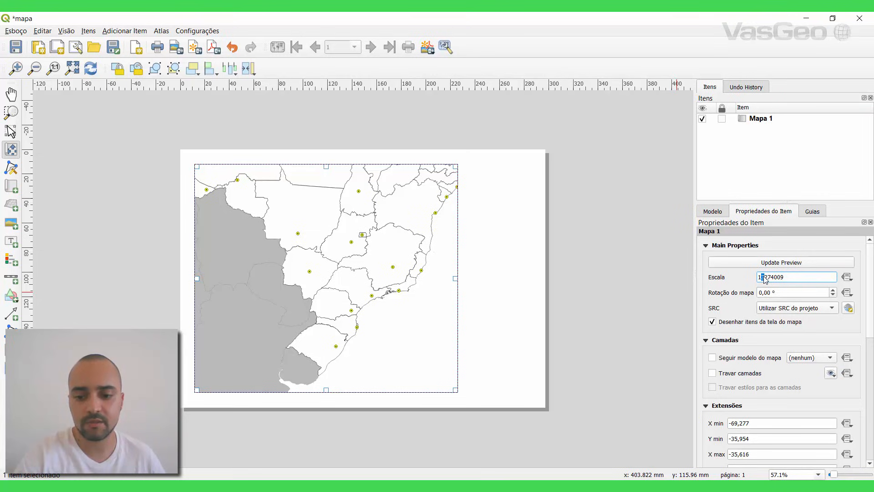
text(5)
key(Return)
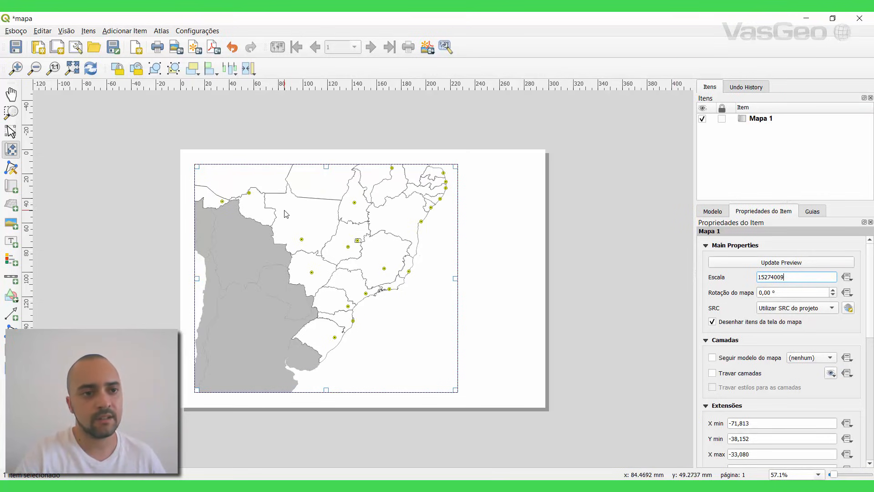
Step: Pan the content inside the Mapa 1 frame to bring northern Brazil into view and set the map scale to 20000000
drag(285, 215, 294, 248)
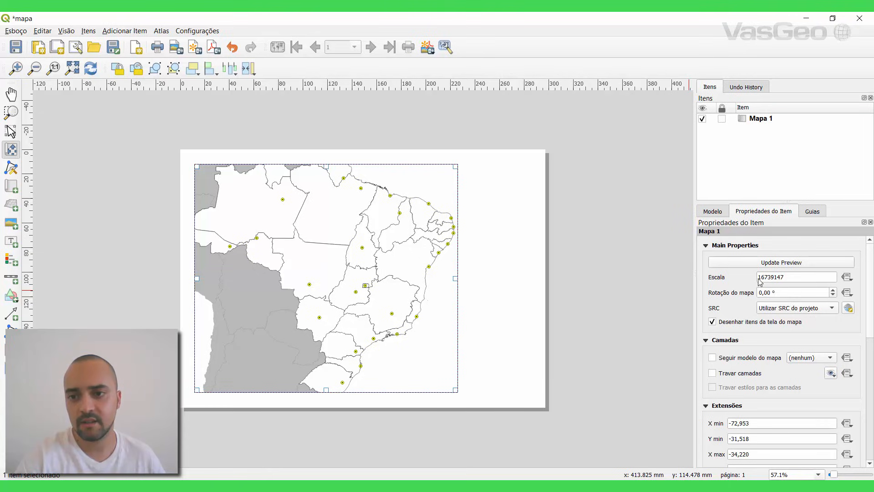
drag(759, 281, 841, 290)
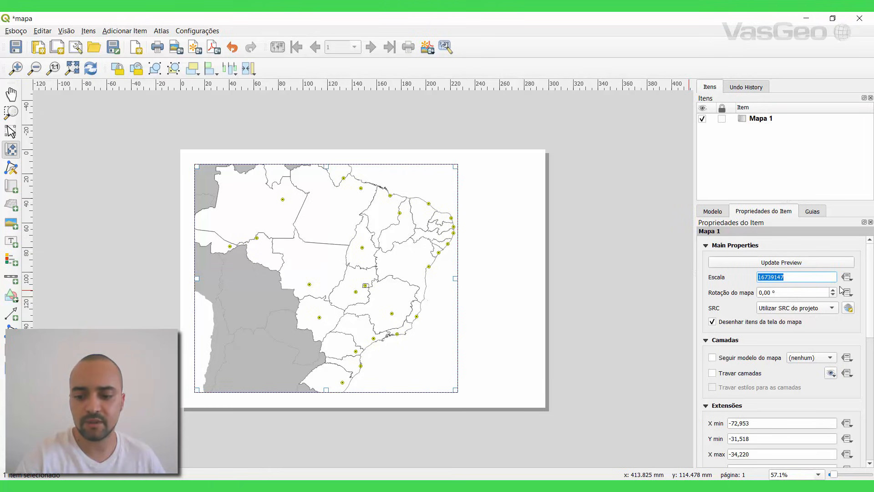
text(2000)
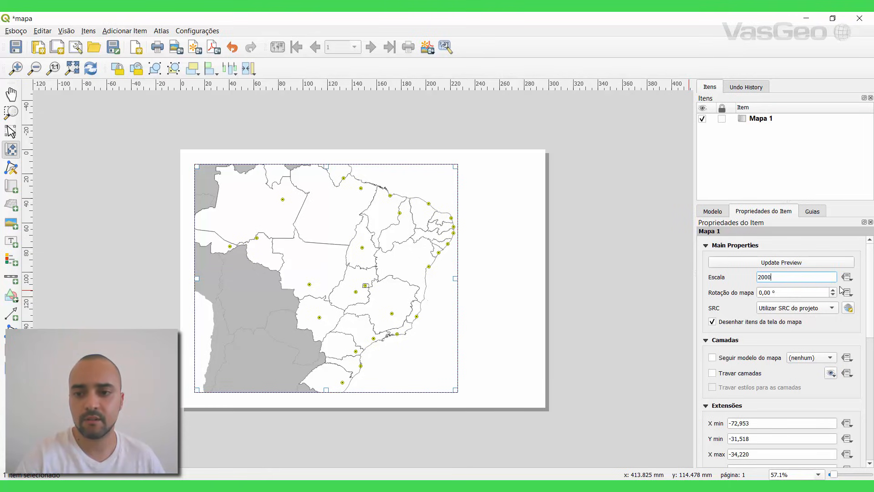
text(0000)
key(Return)
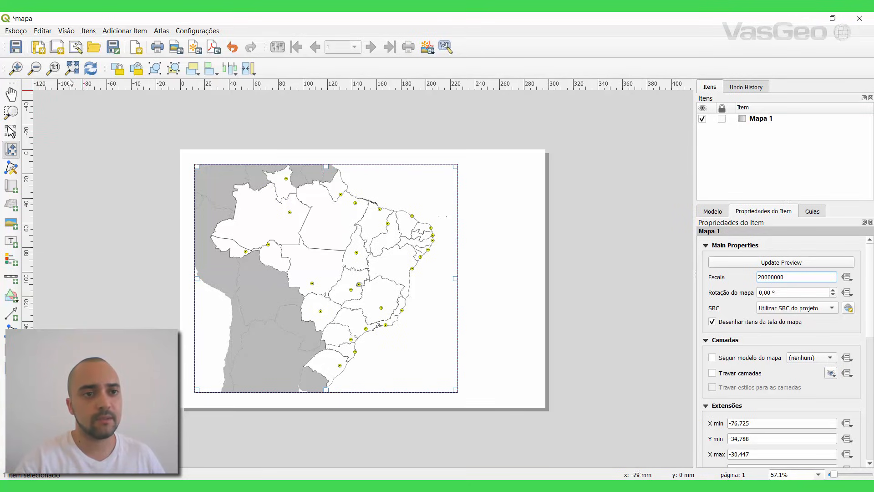
Step: Try zooming in on the content inside the Mapa 1 frame
click(14, 151)
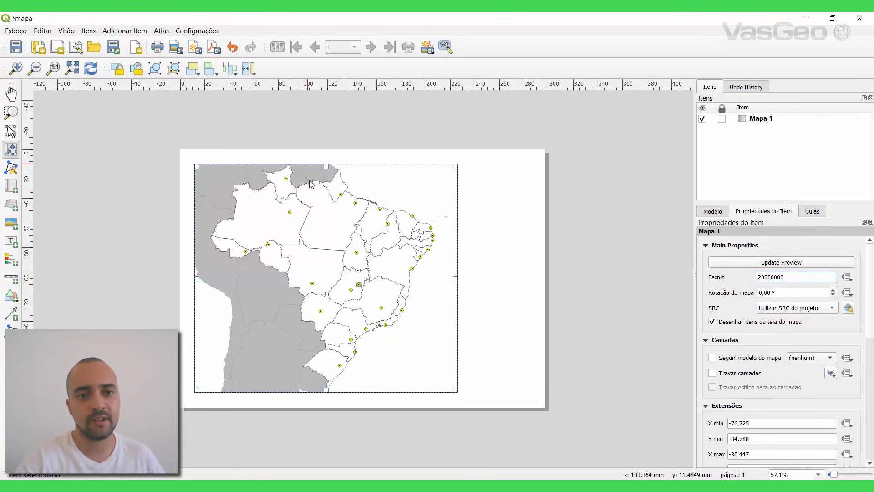
scroll(333, 254, up, 1)
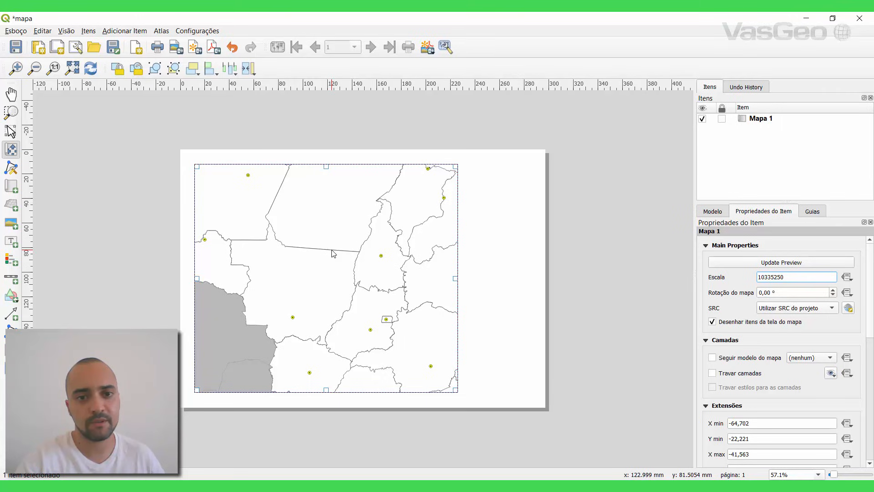
scroll(334, 254, down, 1)
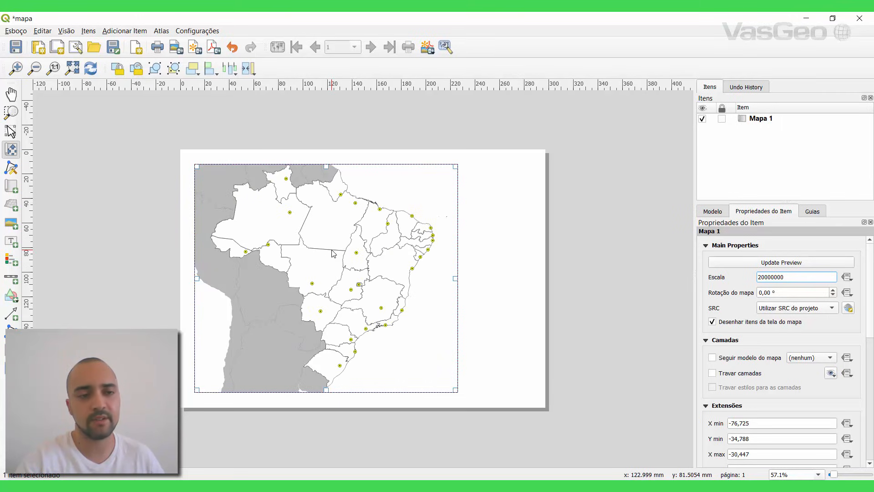
Step: Move the whole Mapa 1 item so its lower-left corner aligns with the lower-left corner of the page
key(v)
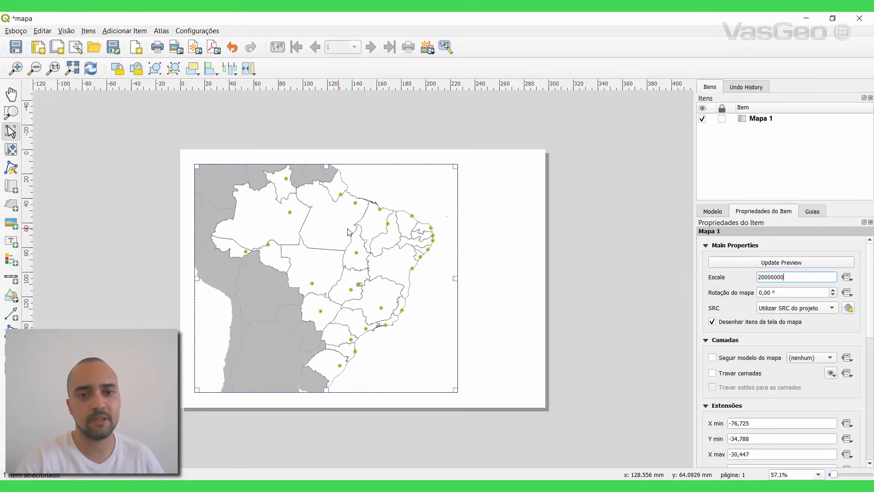
scroll(347, 228, down, 2)
scroll(347, 228, up, 2)
click(52, 69)
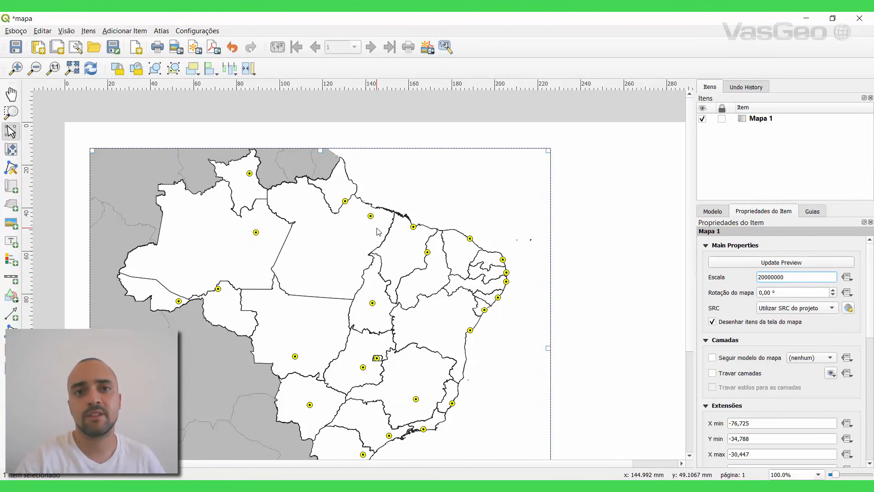
scroll(345, 263, down, 2)
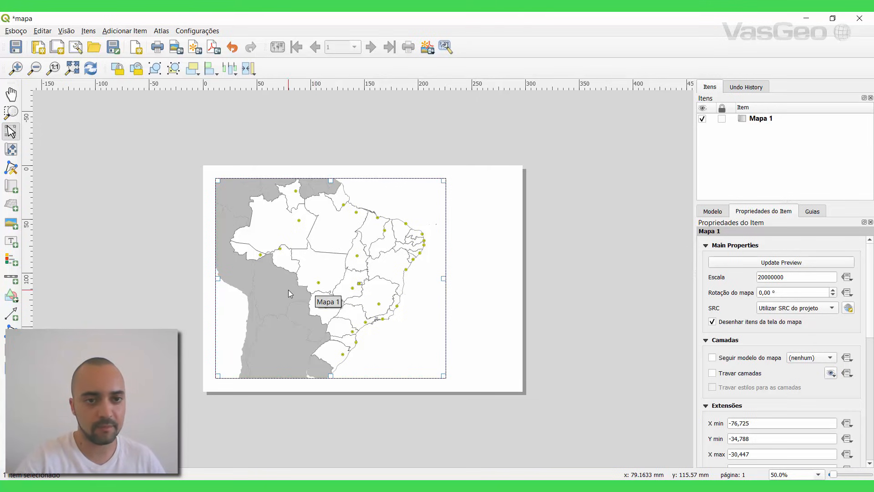
scroll(282, 300, up, 1)
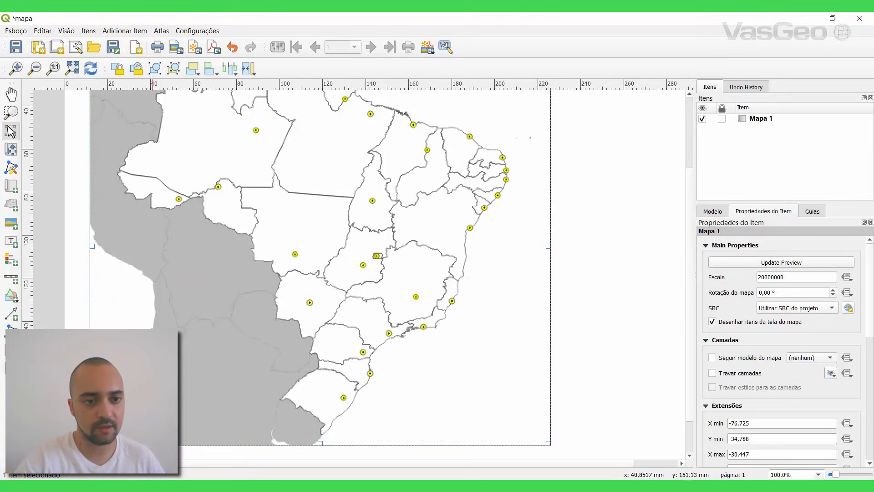
drag(80, 371, 201, 294)
drag(156, 335, 144, 374)
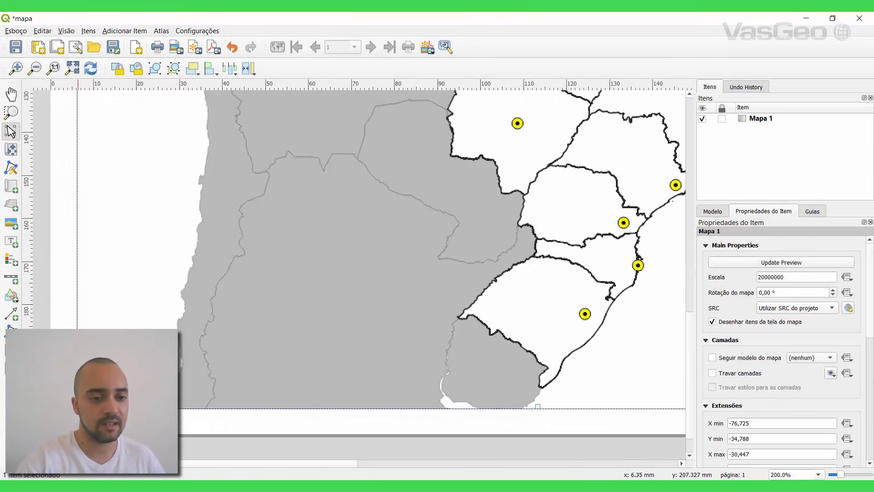
scroll(79, 421, up, 1)
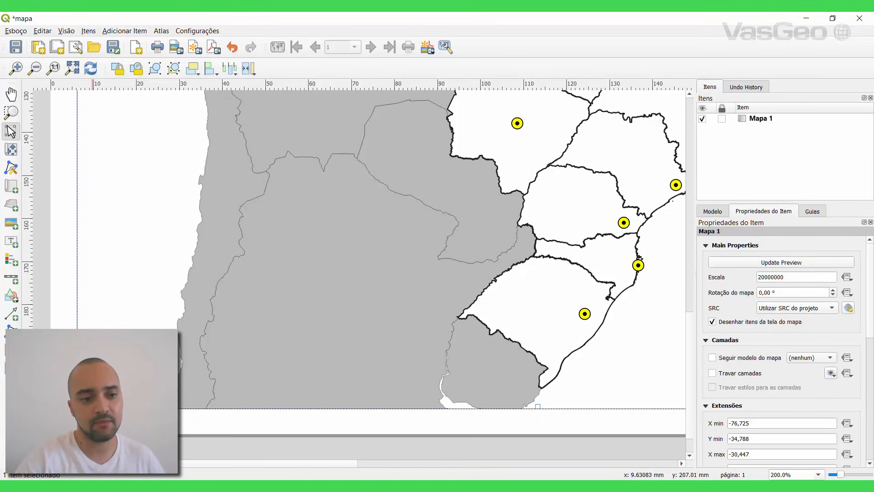
drag(122, 384, 95, 409)
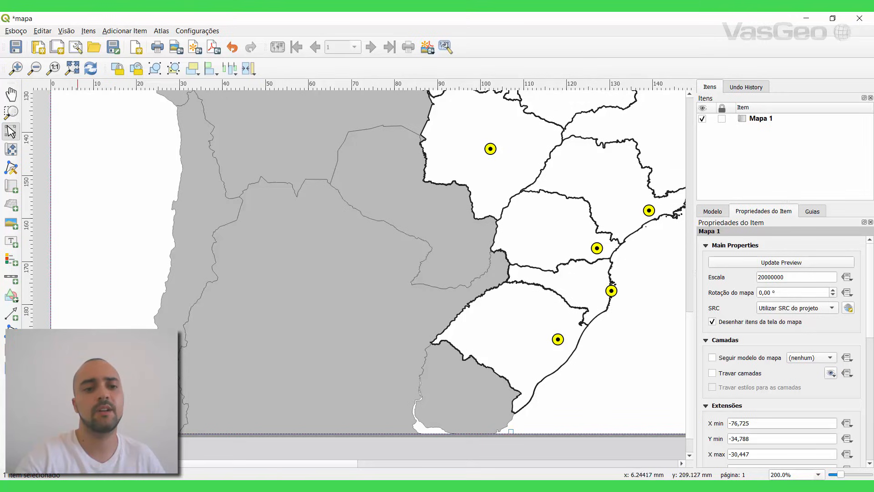
Step: Nudge the map item up and to the right, away from the page's lower-left corner
mouse_move(92, 411)
mouse_down()
mouse_move(103, 401)
mouse_move(93, 412)
mouse_up()
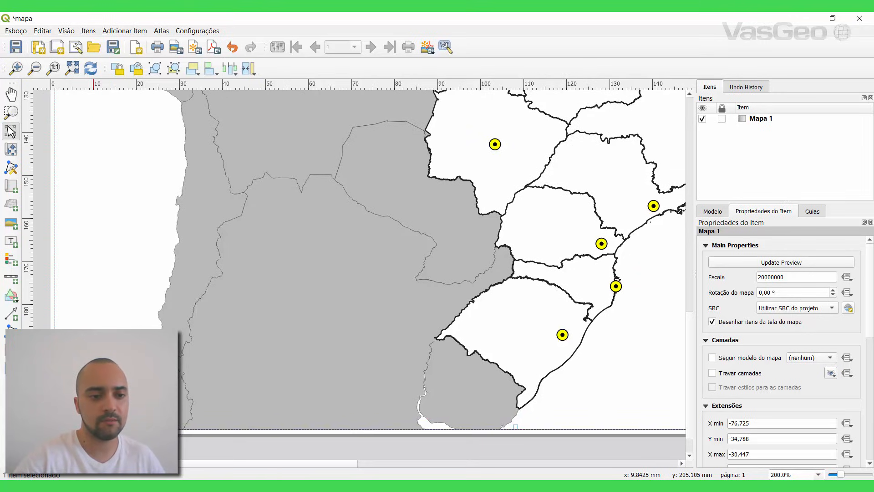
key(Up)
key(Right)
key(Up)
key(Right)
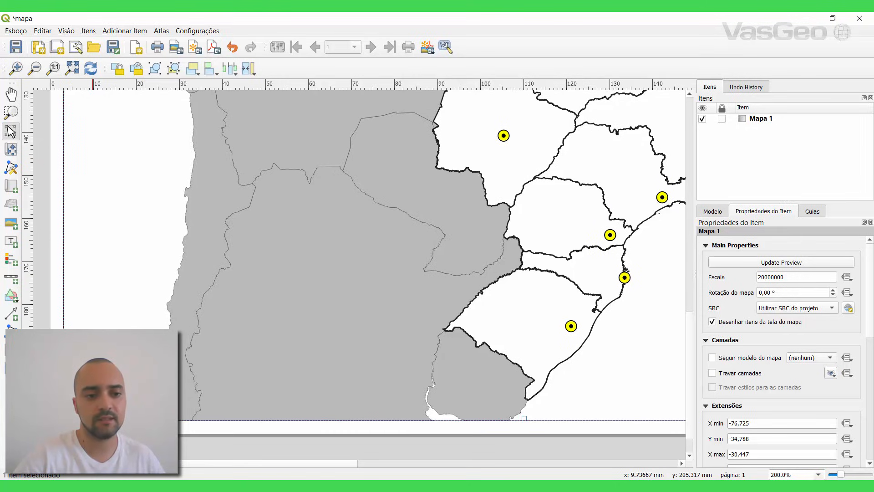
Step: Nudge the map item further up and right, leaving margins of about 6 mm from the page's left and bottom edges
scroll(175, 319, down, 3)
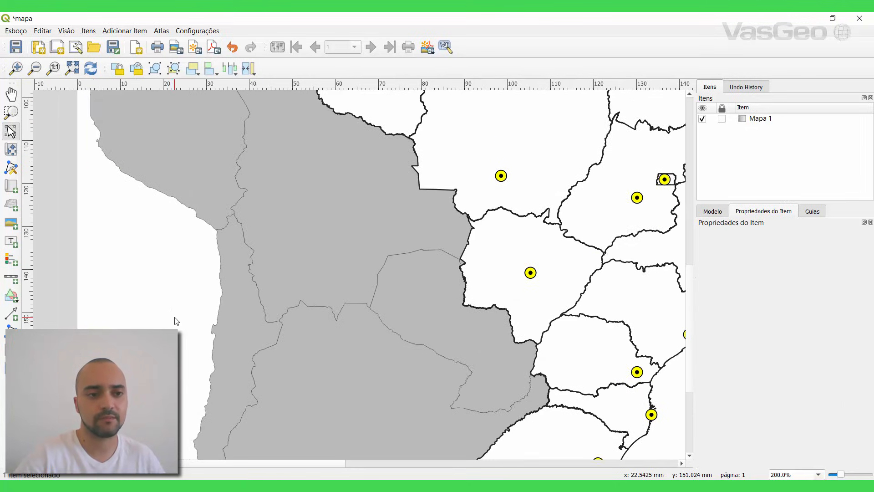
drag(256, 396, 260, 411)
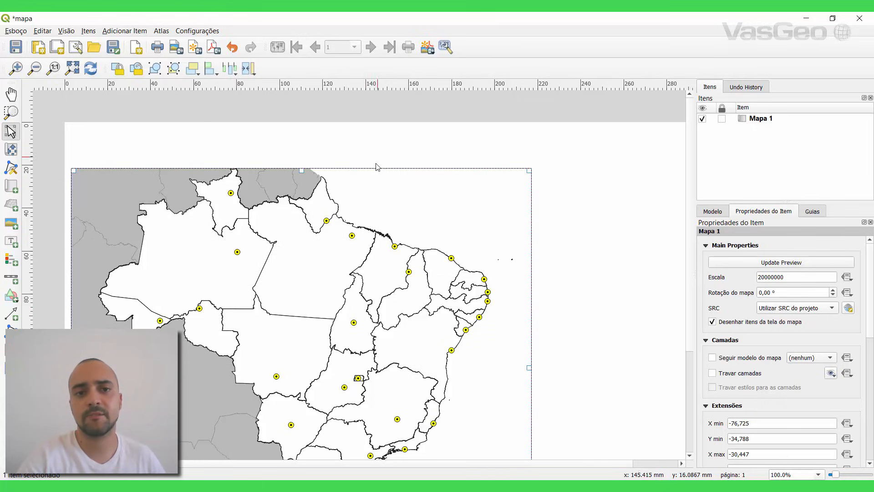
scroll(332, 267, down, 5)
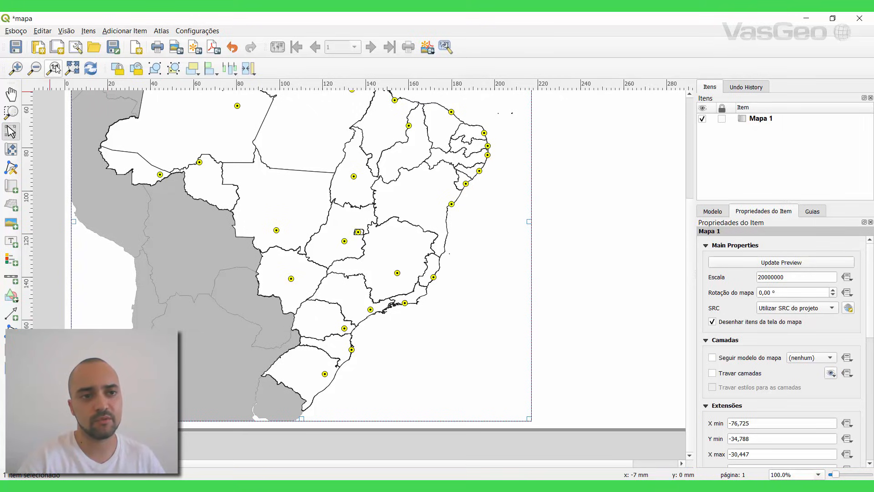
click(34, 68)
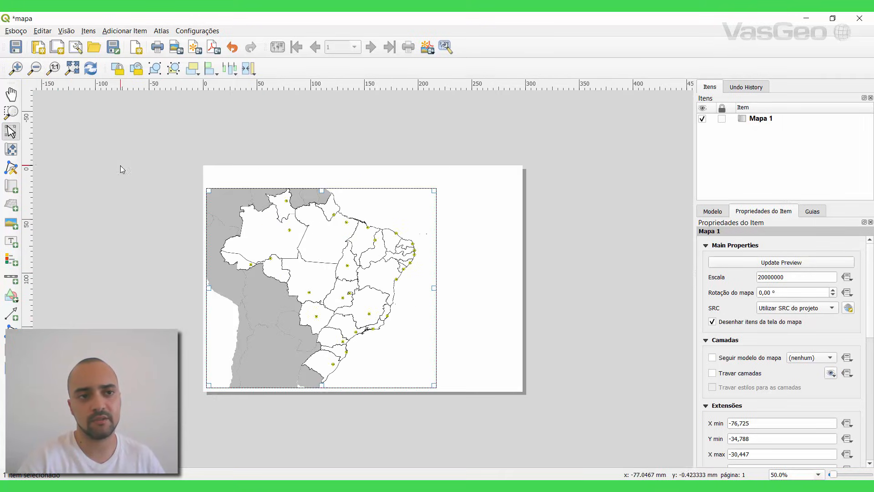
click(54, 68)
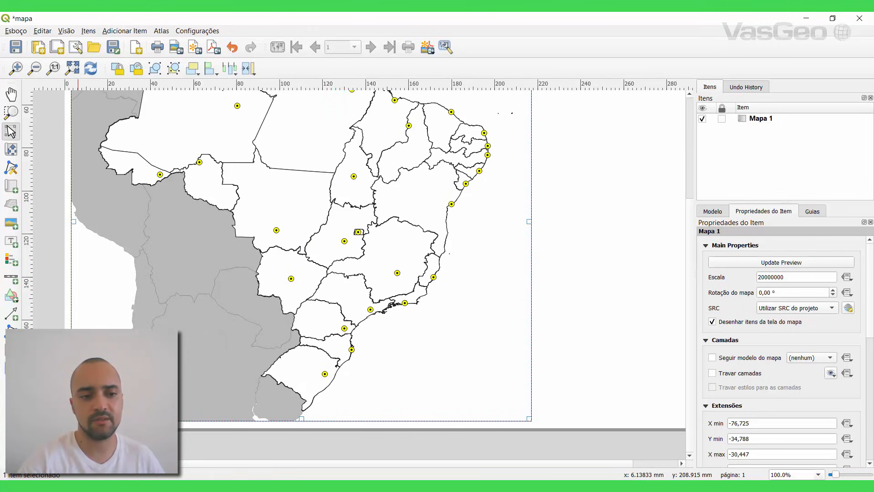
key(Right)
key(Up)
key(Right)
key(Up)
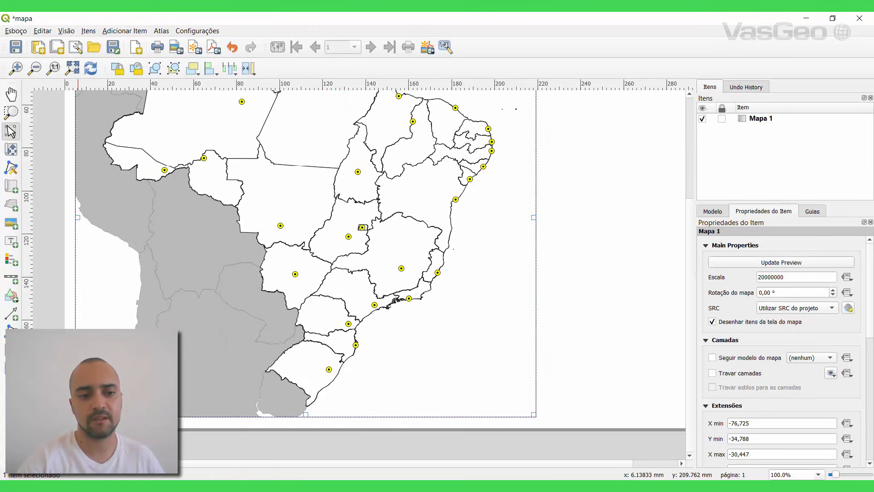
key(Right)
key(Up)
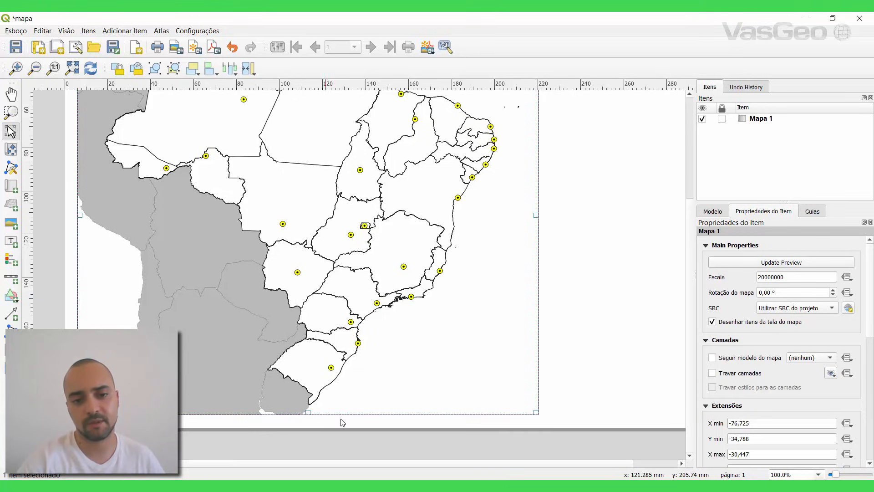
click(602, 382)
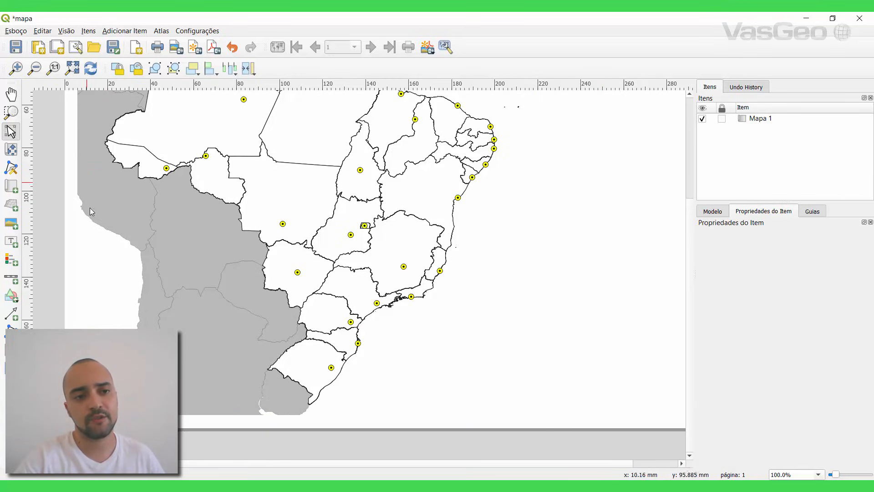
Step: Enable a frame (Moldura) around the map item
click(348, 276)
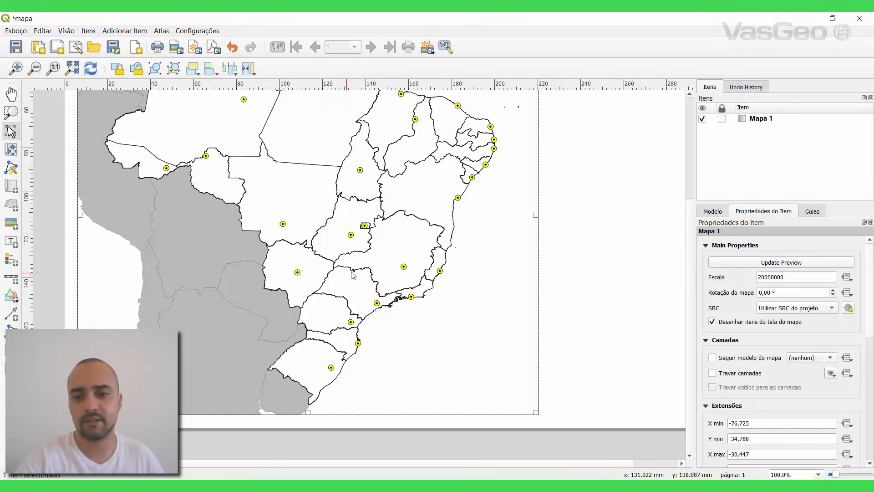
scroll(769, 295, down, 15)
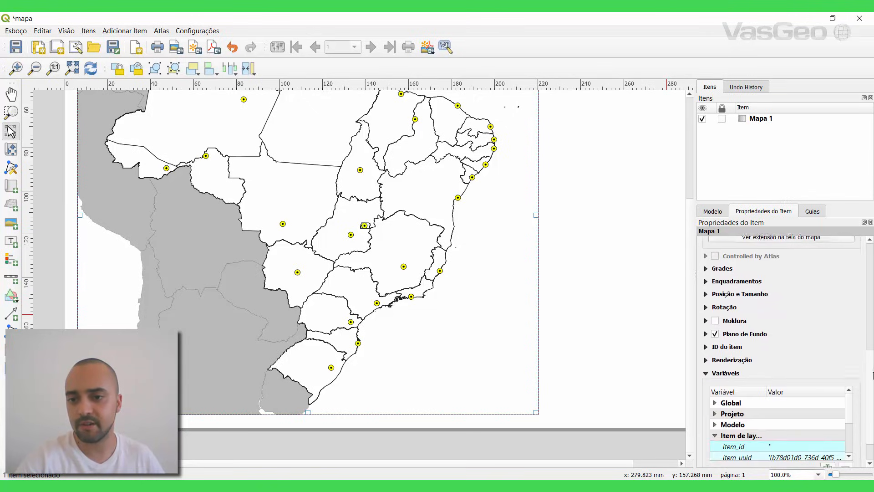
click(714, 295)
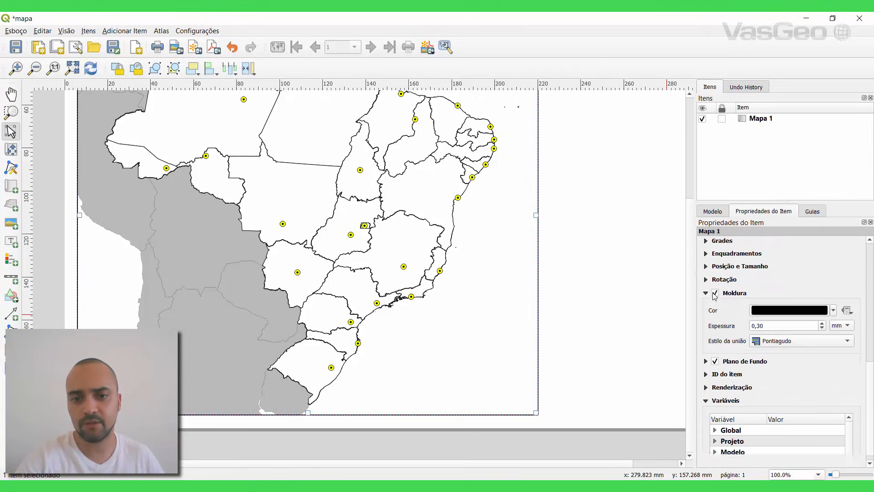
click(584, 295)
Step: Move the map content about 3 mm downward inside its frame, bringing Brazil's southern tip closer to the lower edge
drag(344, 242, 292, 248)
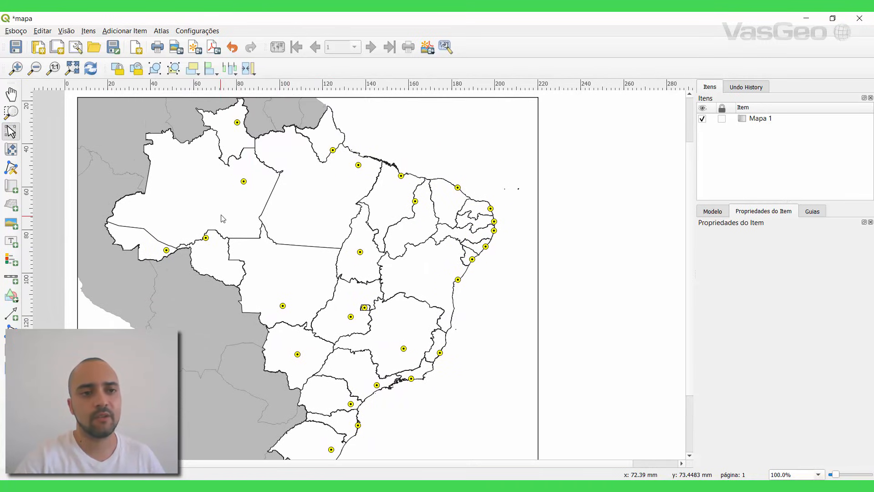
drag(218, 198, 259, 269)
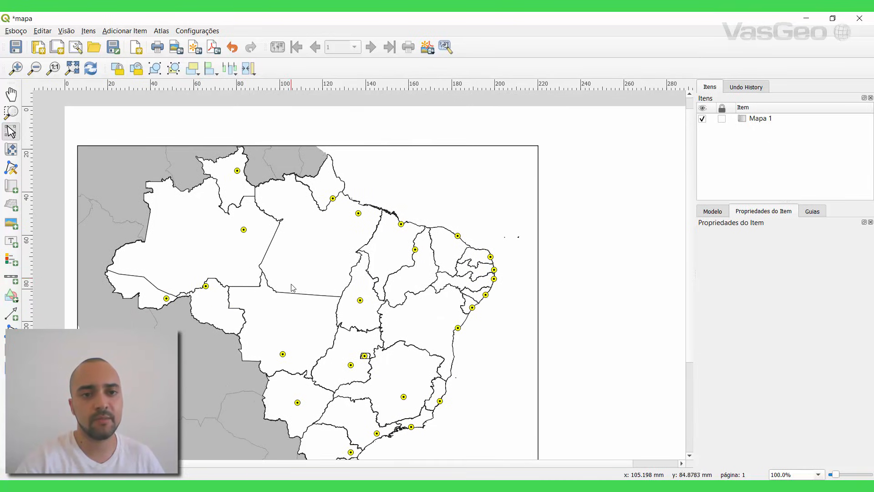
scroll(305, 209, down, 3)
scroll(296, 219, up, 2)
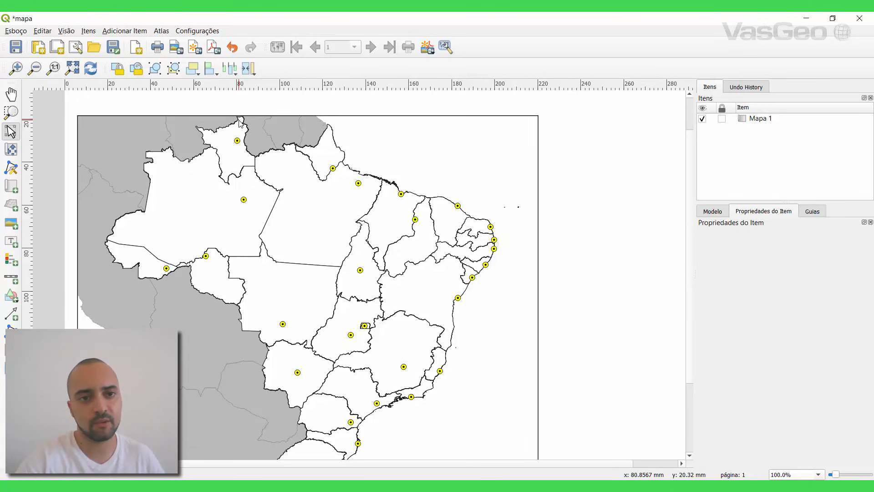
scroll(304, 165, down, 4)
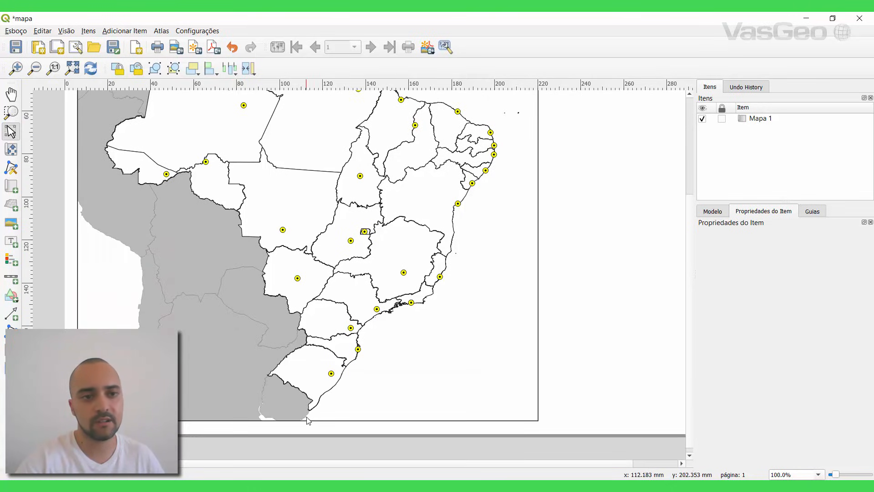
click(11, 150)
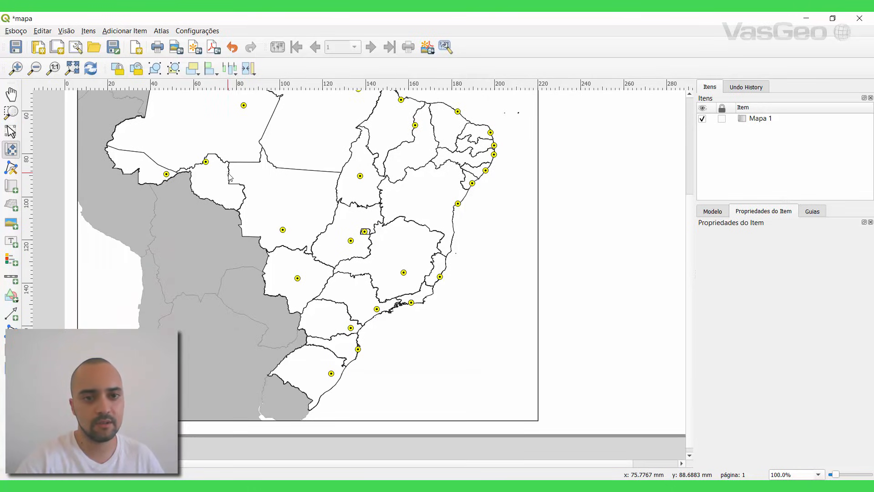
drag(229, 178, 230, 184)
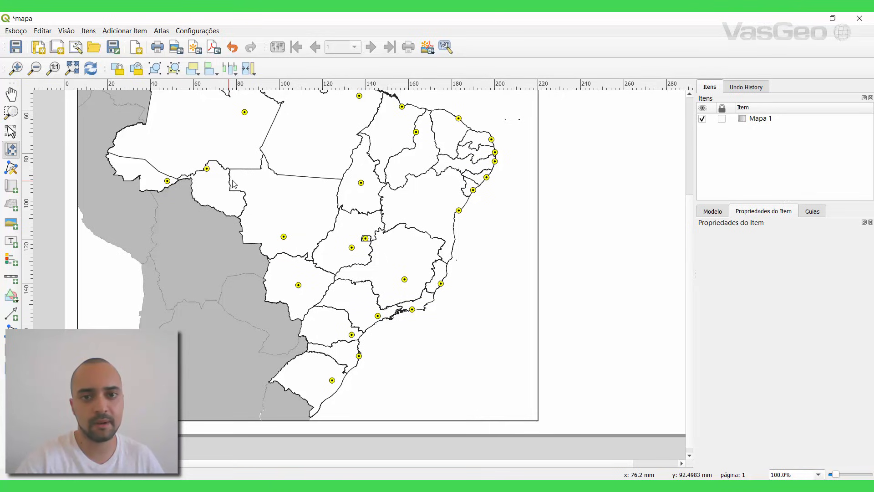
scroll(271, 199, up, 5)
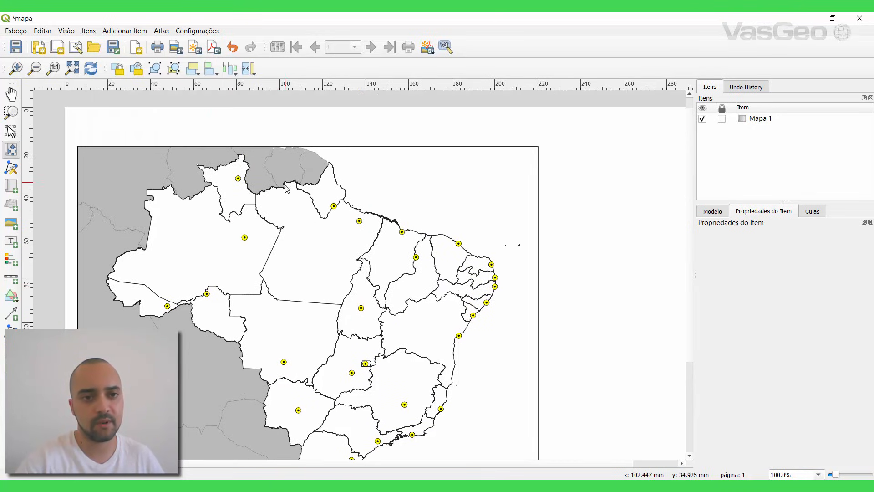
scroll(287, 189, down, 4)
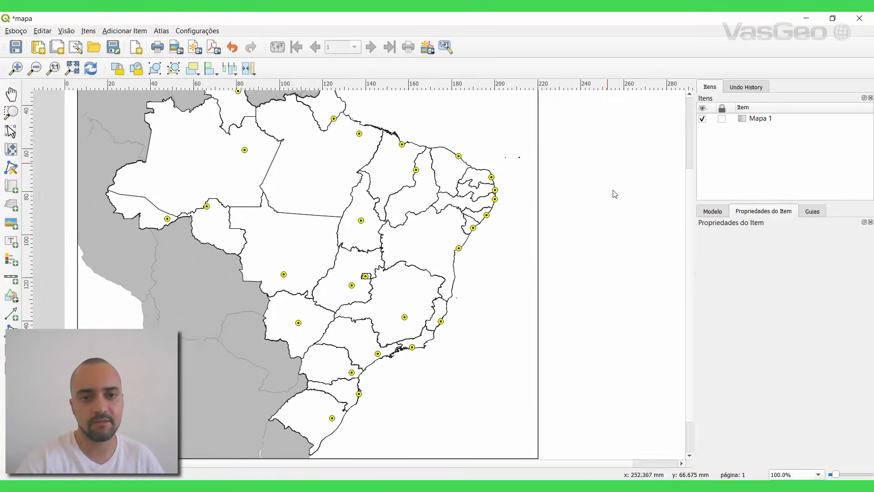
drag(614, 190, 293, 109)
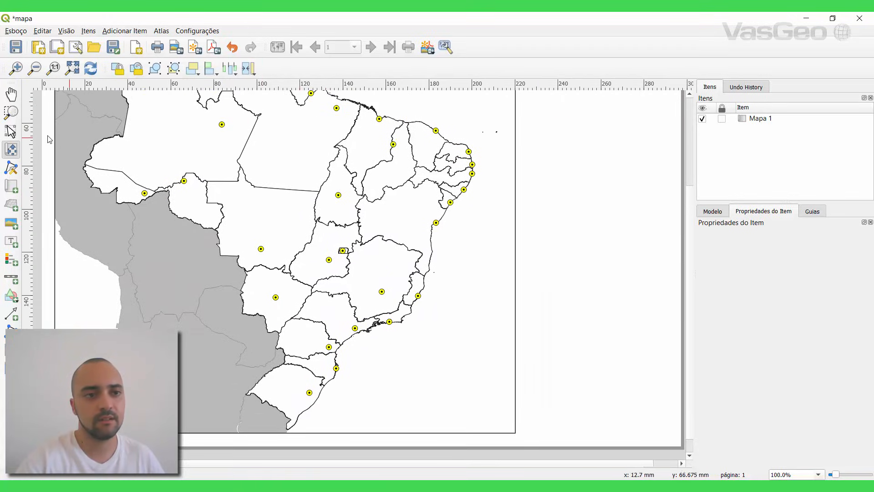
click(11, 131)
Step: Set the map item's background colour to a light cyan with hue 182°, saturation 13% and value 100%
scroll(293, 200, down, 4)
scroll(296, 228, up, 4)
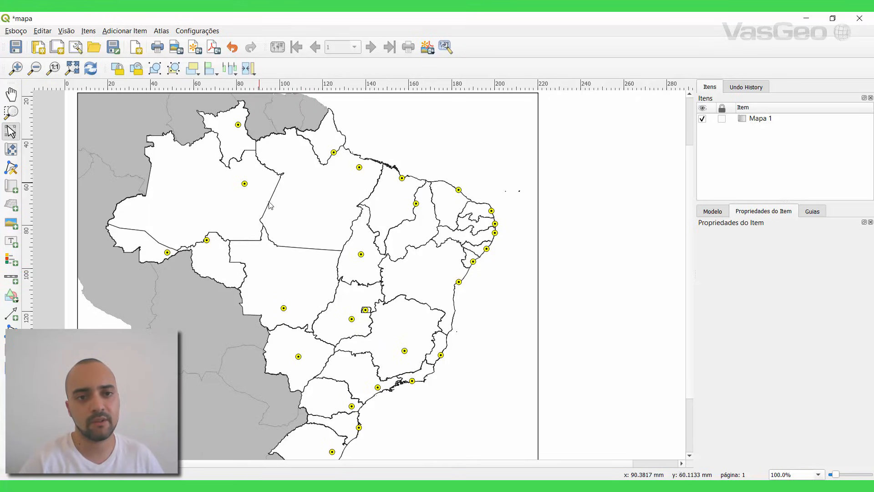
scroll(270, 204, down, 2)
scroll(269, 232, right, 1)
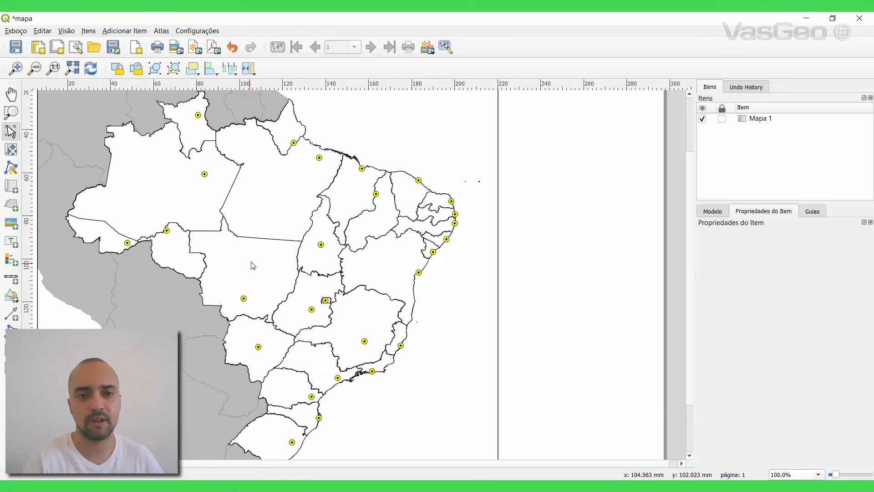
scroll(305, 259, right, 1)
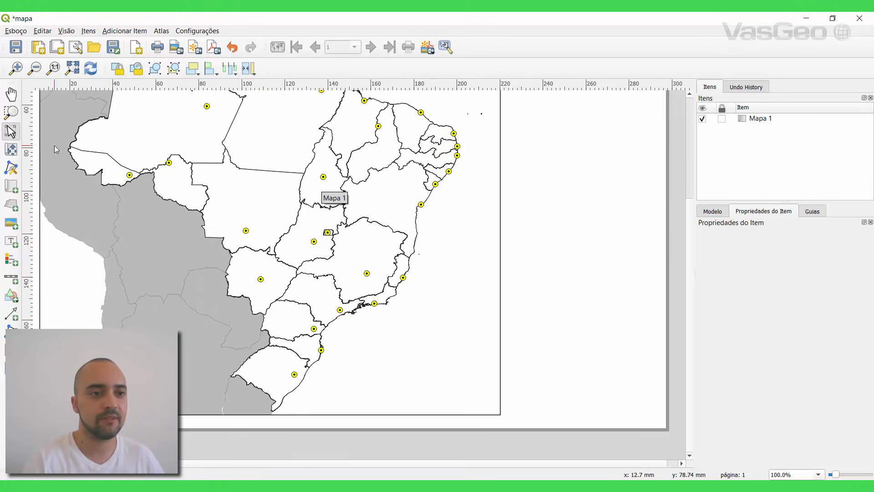
click(249, 188)
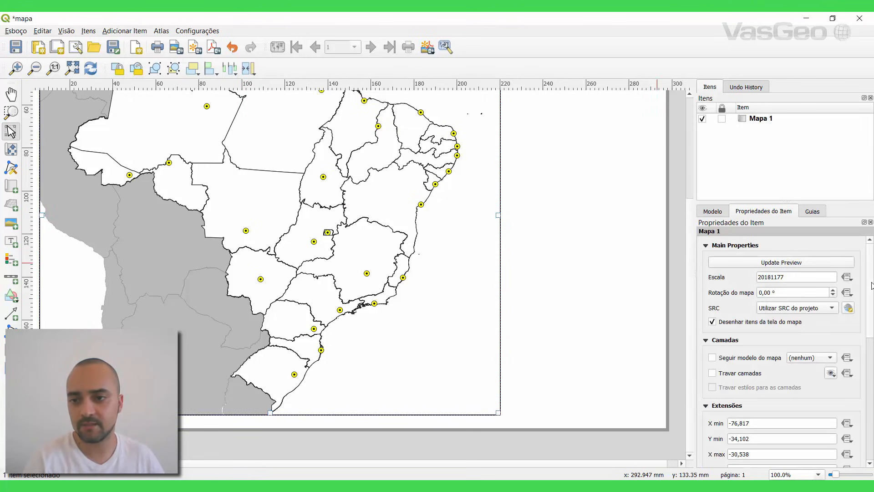
drag(869, 285, 872, 414)
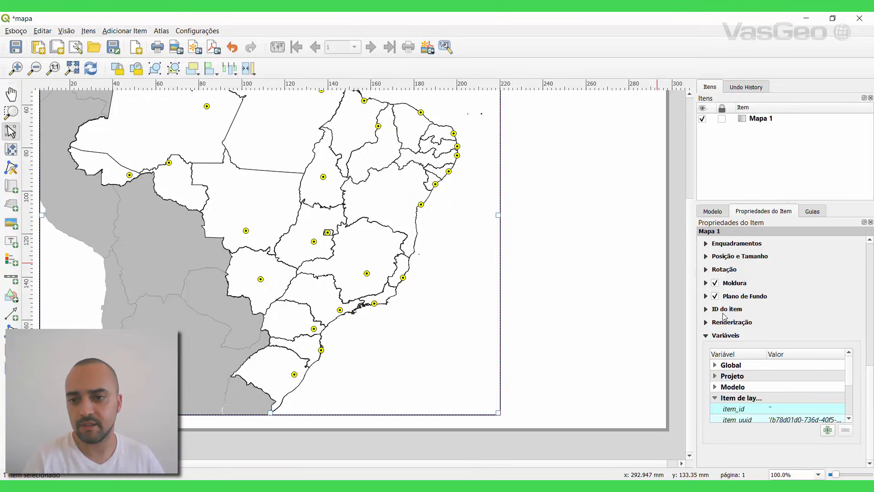
click(706, 296)
click(759, 315)
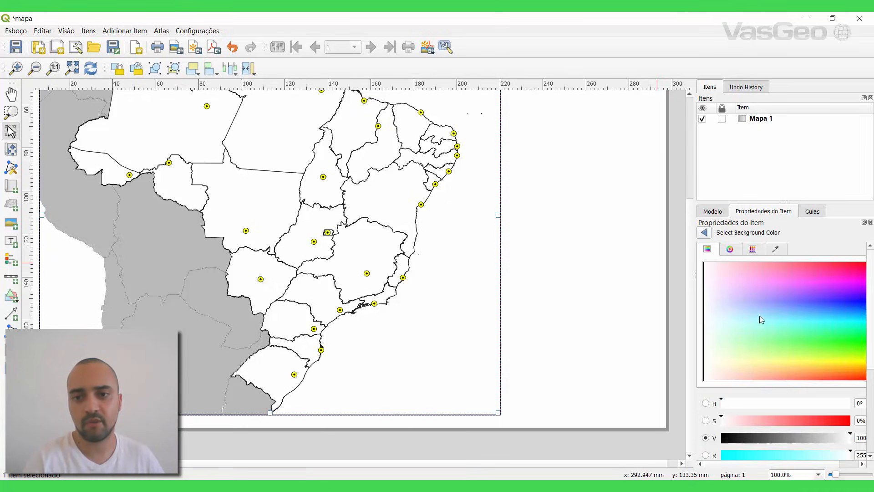
drag(759, 316, 726, 321)
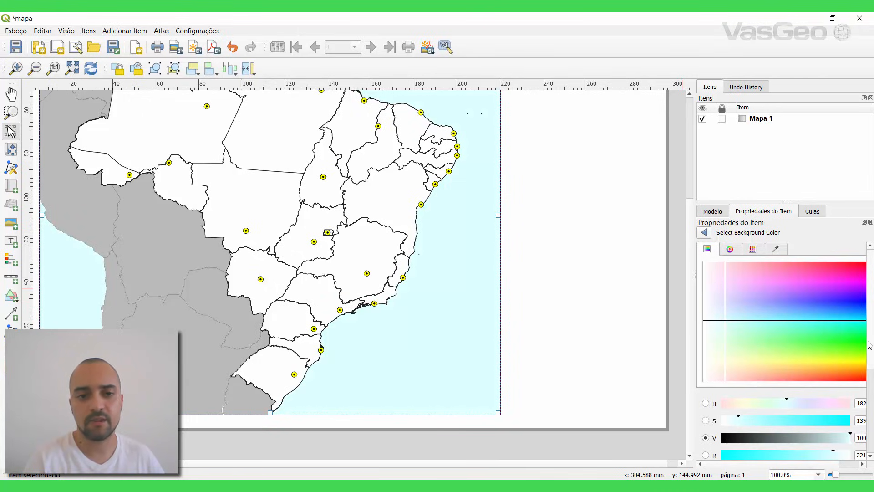
click(628, 280)
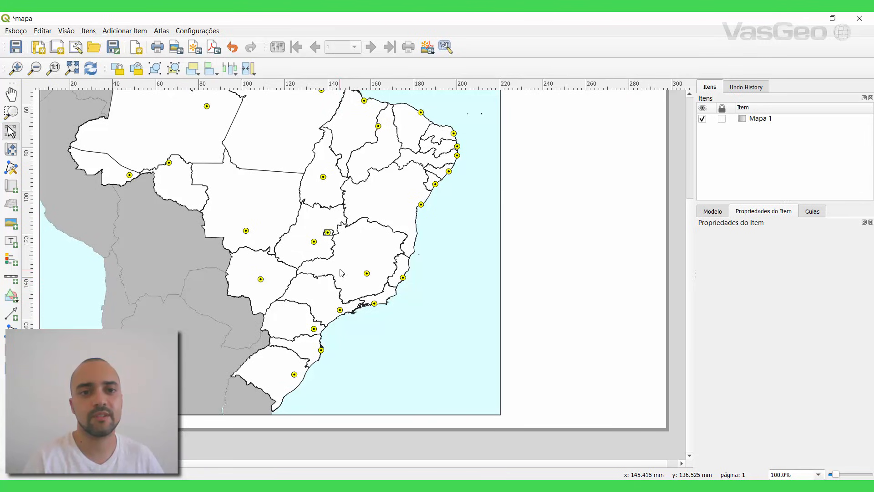
drag(322, 226, 343, 372)
drag(312, 398, 314, 288)
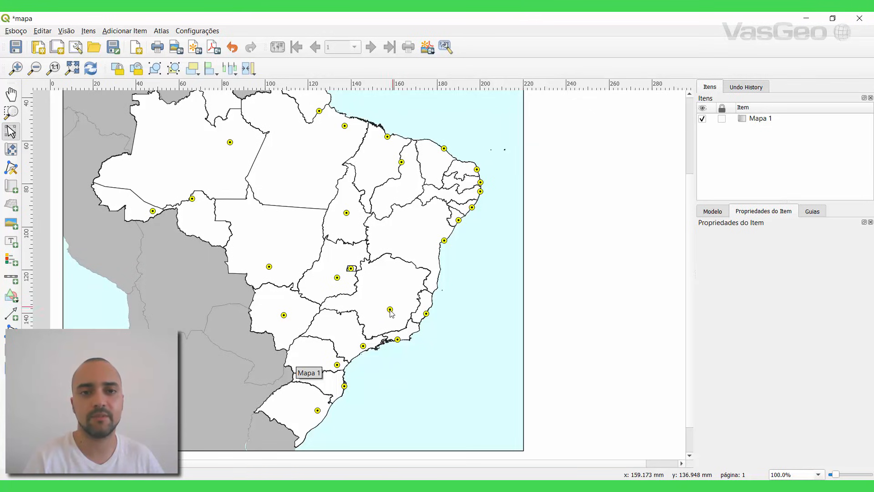
drag(406, 225, 371, 293)
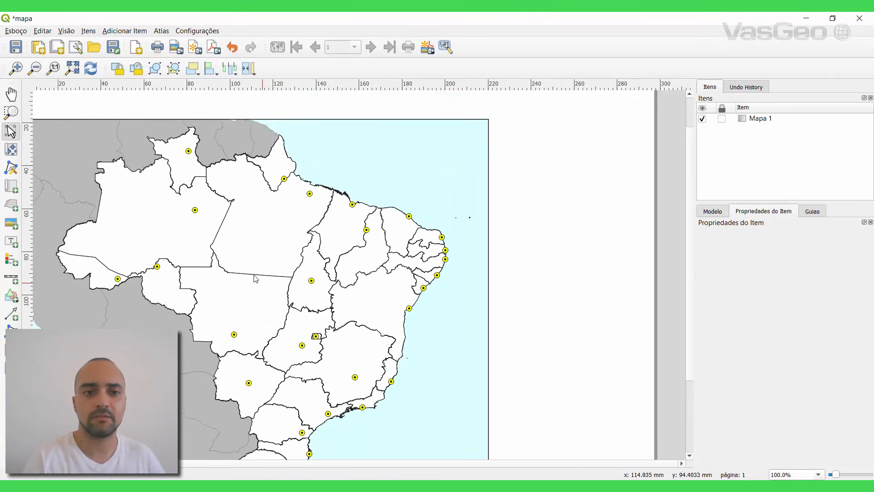
drag(307, 396, 322, 283)
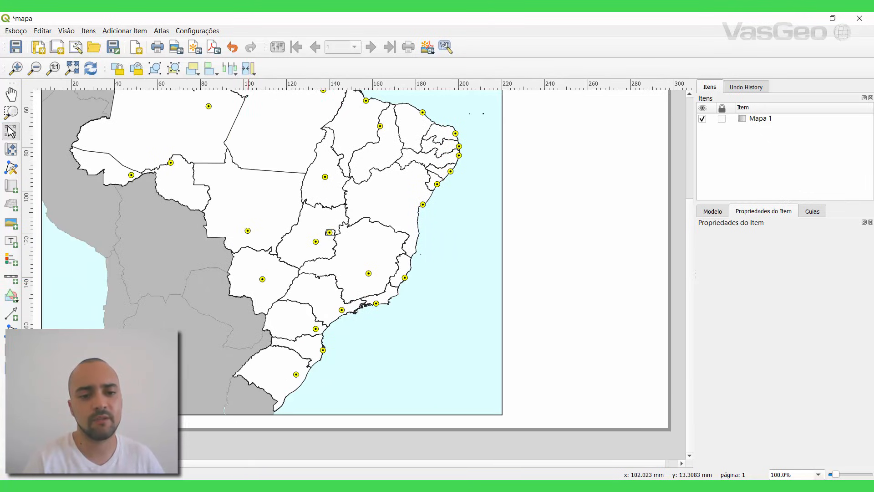
Step: Slightly reduce the marker size of the loc_capital_p layer in the main project window, and refresh the print layout
key(alt+Tab)
click(58, 113)
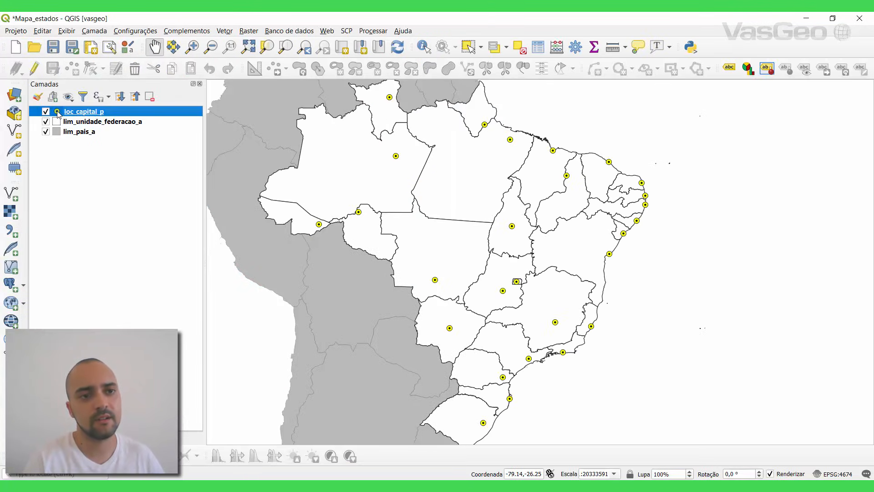
double_click(58, 113)
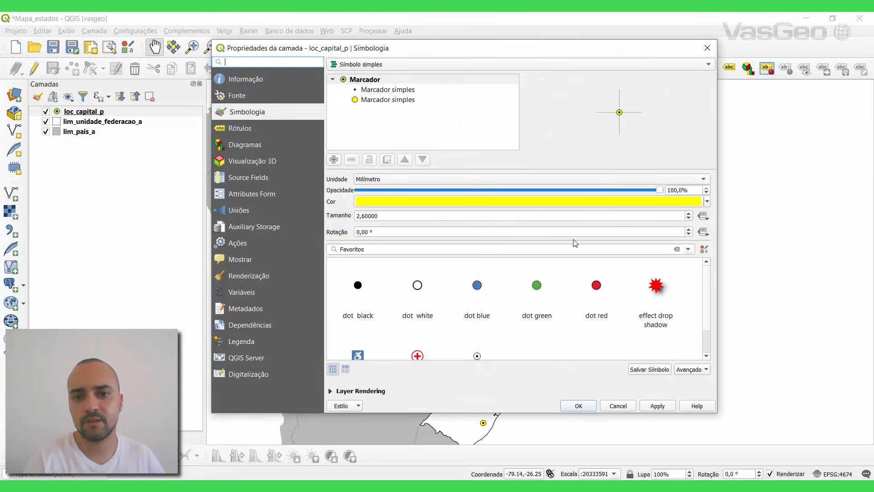
click(690, 222)
click(689, 219)
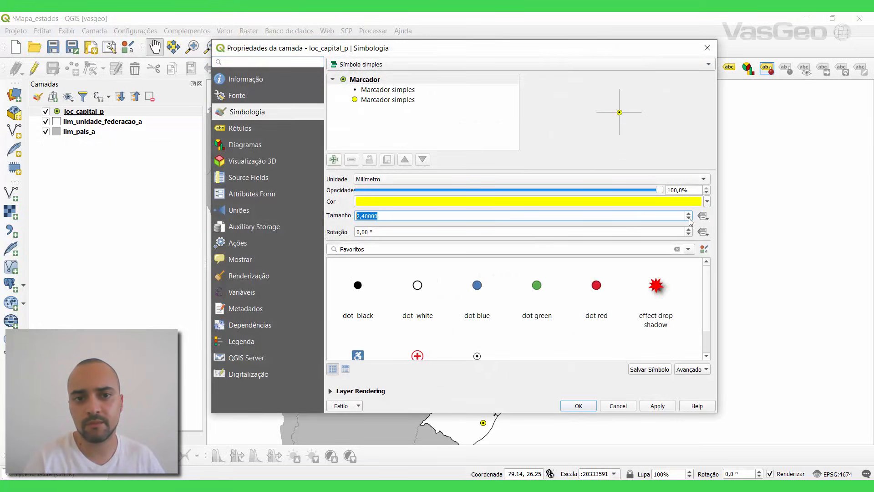
click(690, 220)
click(578, 407)
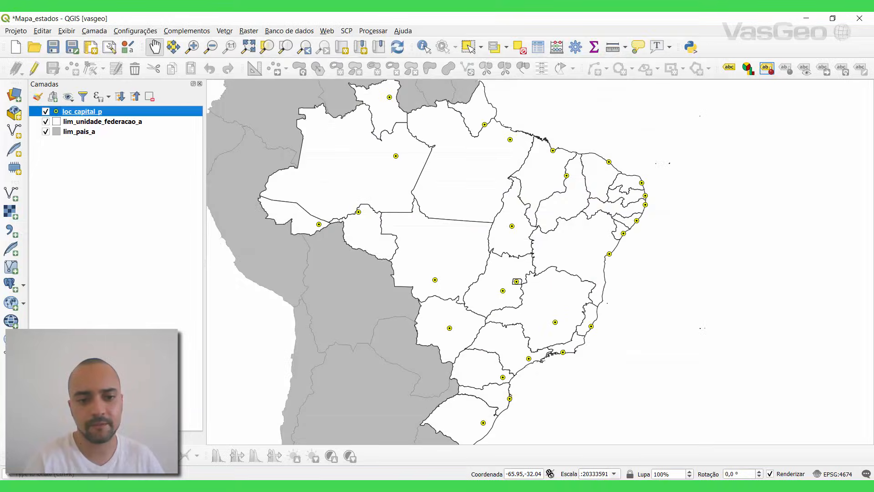
key(alt+Tab)
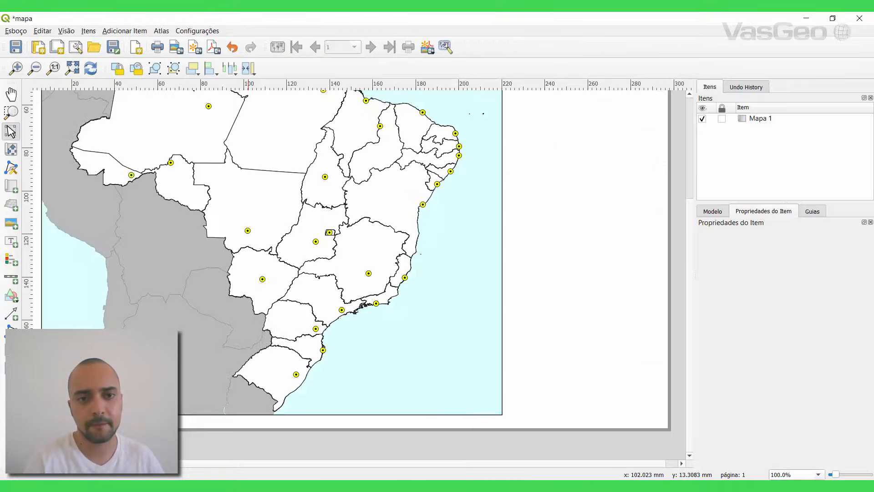
click(90, 74)
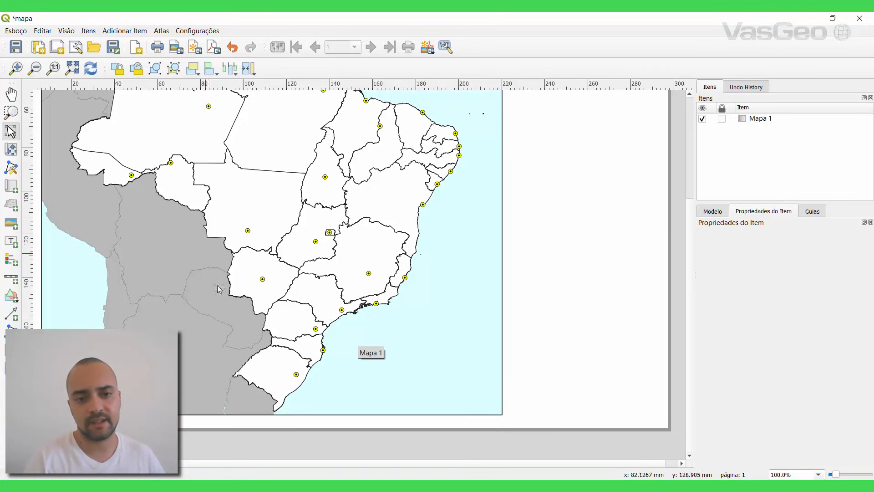
Step: Add a legend to the layout in the blank page area east of the map, keeping the default item properties
drag(331, 190, 257, 338)
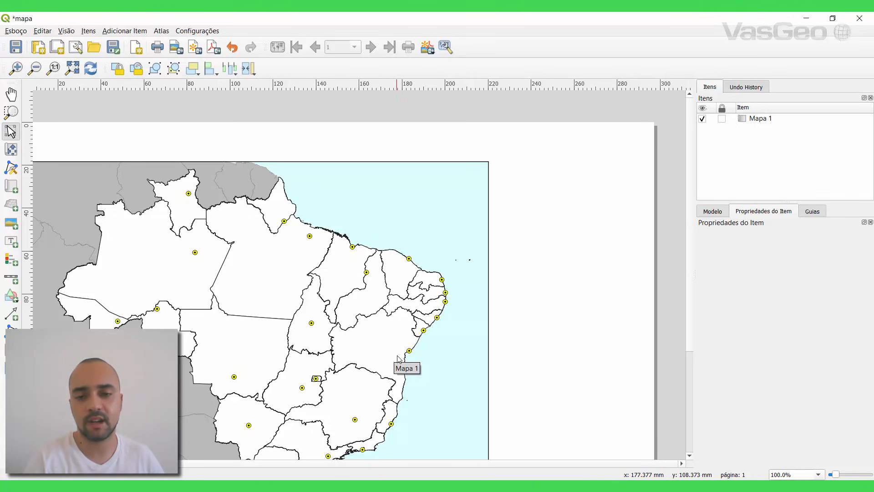
scroll(325, 239, down, 3)
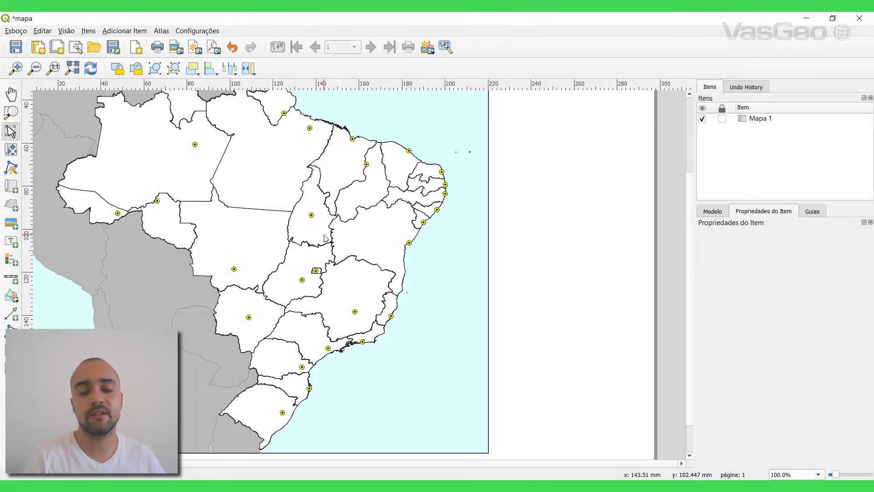
click(367, 213)
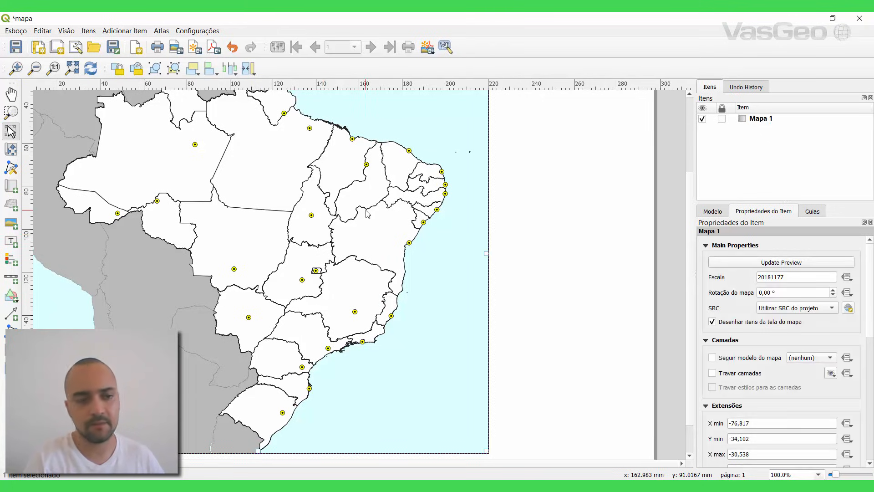
click(17, 261)
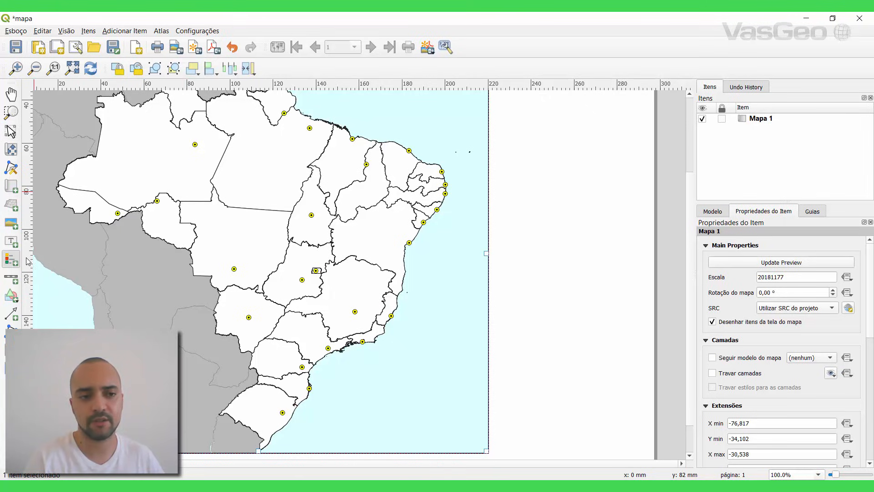
click(501, 200)
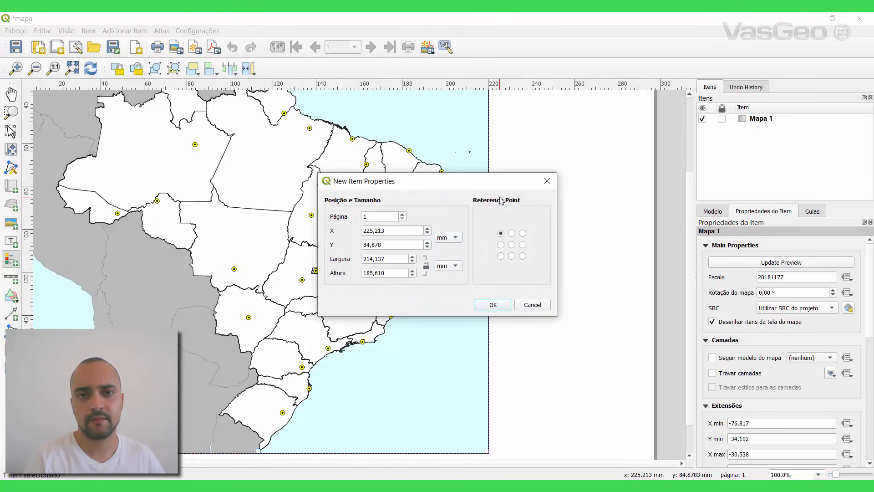
click(493, 306)
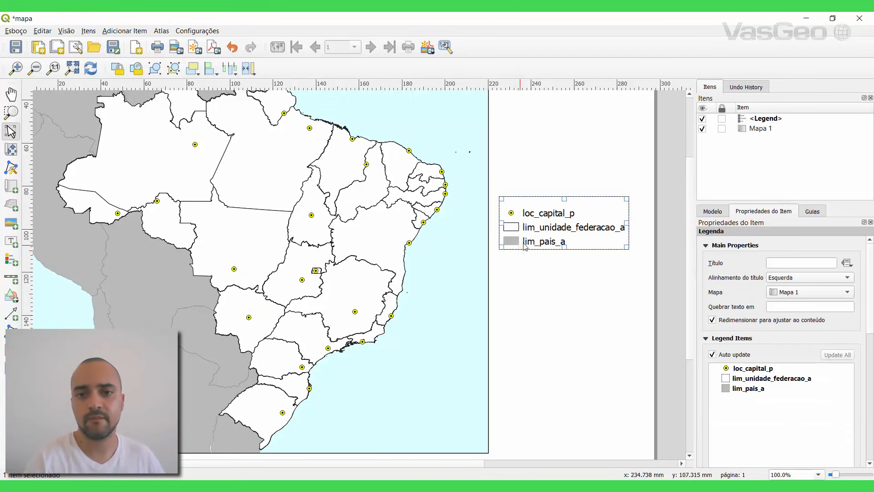
Step: Move the legend about 2 mm closer to the map and enlarge its box to about 66 by 30 mm
drag(534, 231, 545, 249)
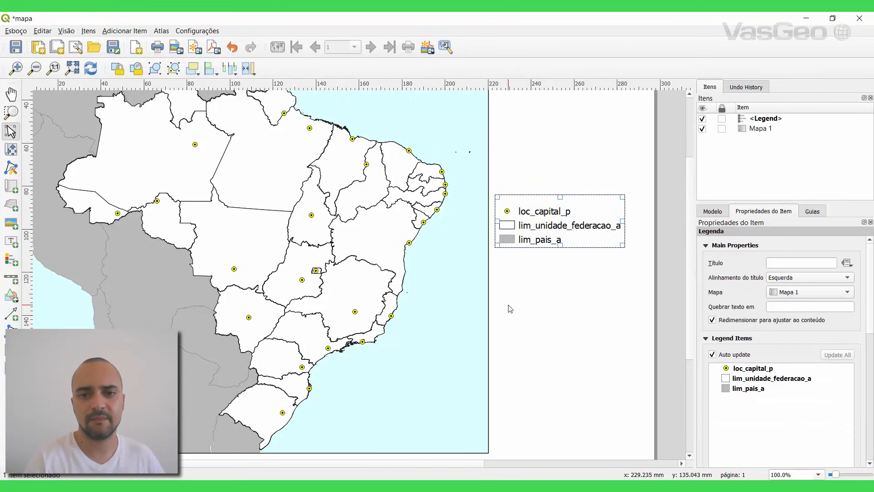
drag(624, 247, 636, 259)
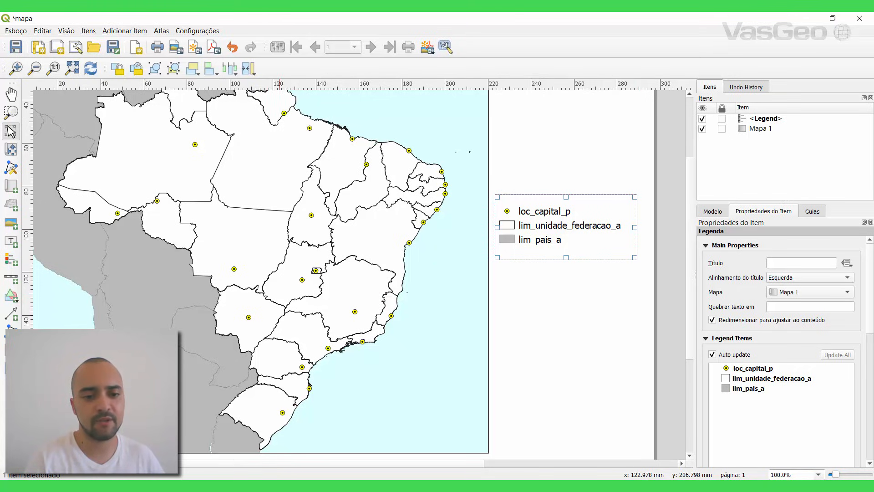
click(150, 484)
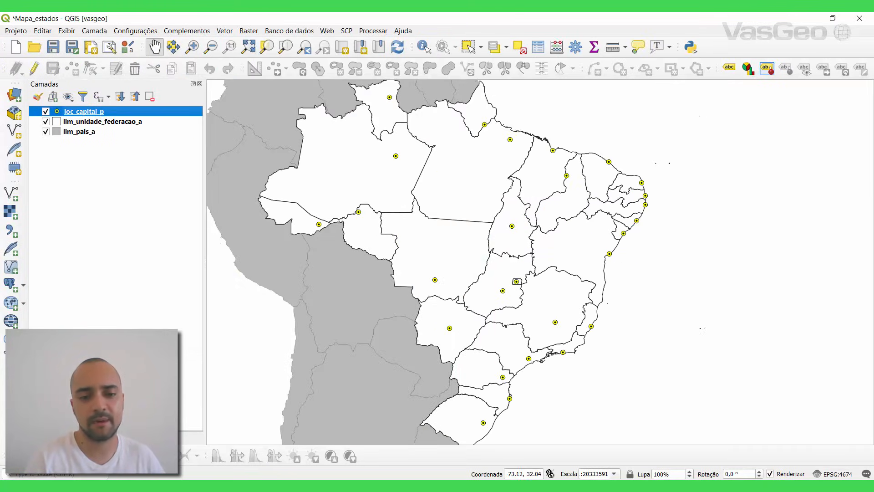
click(277, 485)
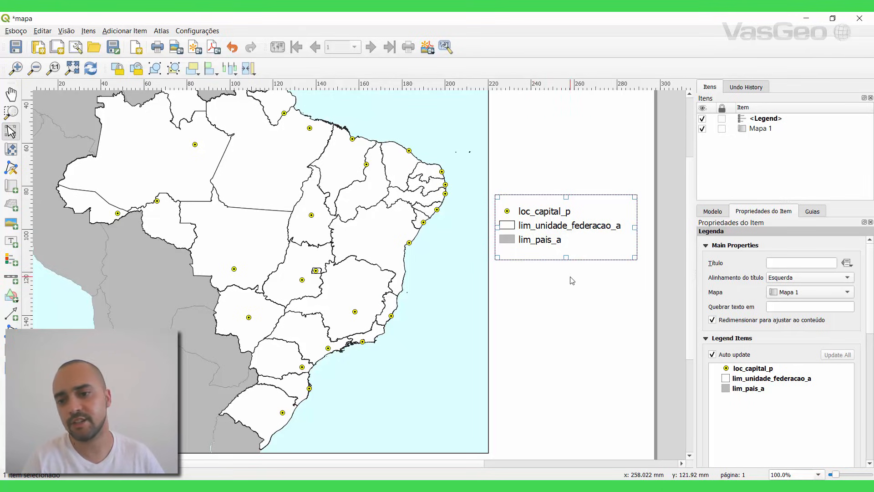
Step: Set the legend's title to "Elementos do mapa"
click(785, 264)
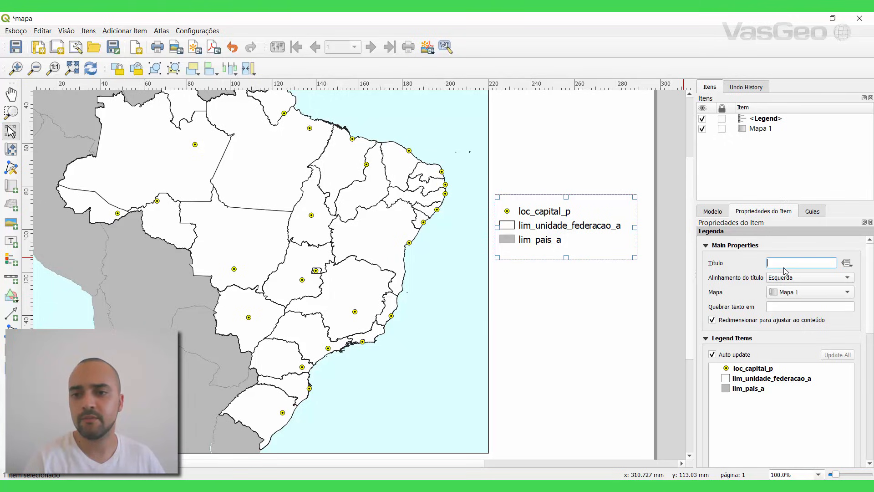
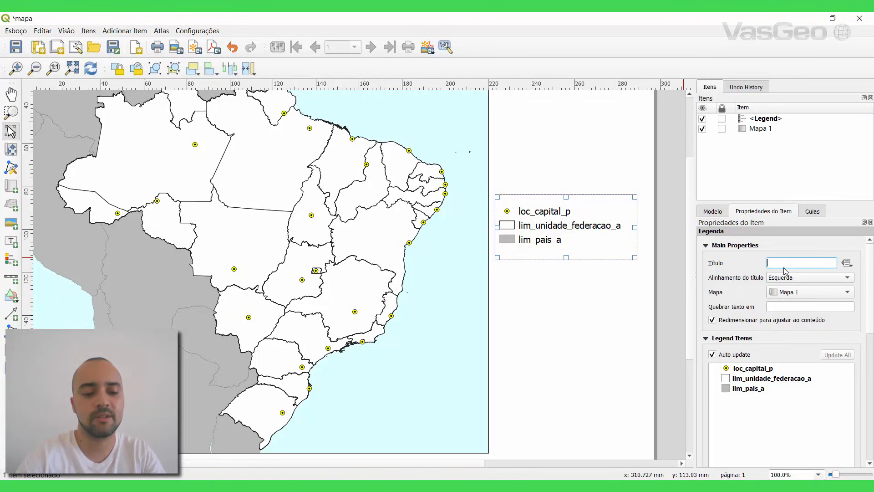
text(El)
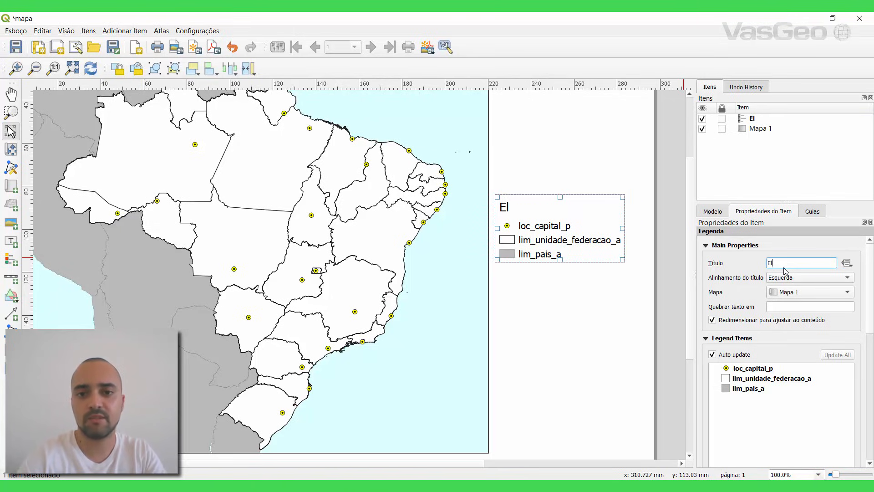
text(ementos do mapa)
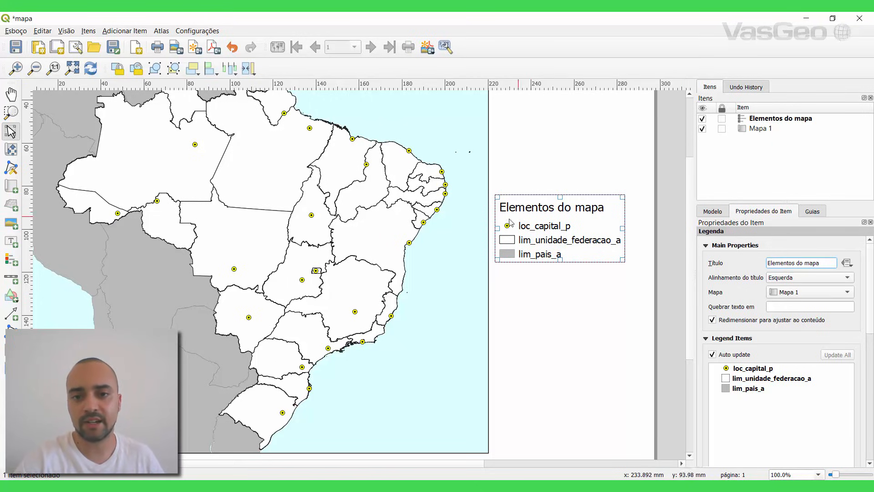
Step: Turn off the legend's auto update and rename the loc_capital_p entry as "Capitais dos estados brasileiros"
click(745, 358)
scroll(870, 319, down, 3)
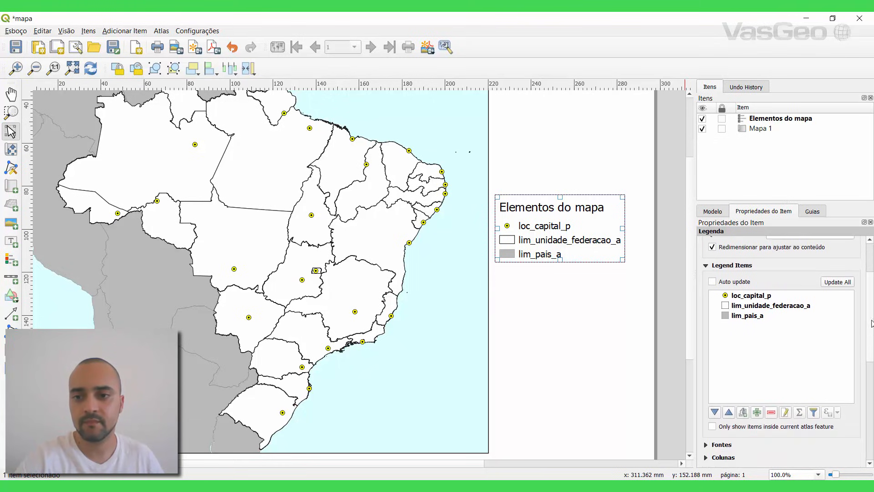
scroll(870, 318, up, 2)
double_click(752, 340)
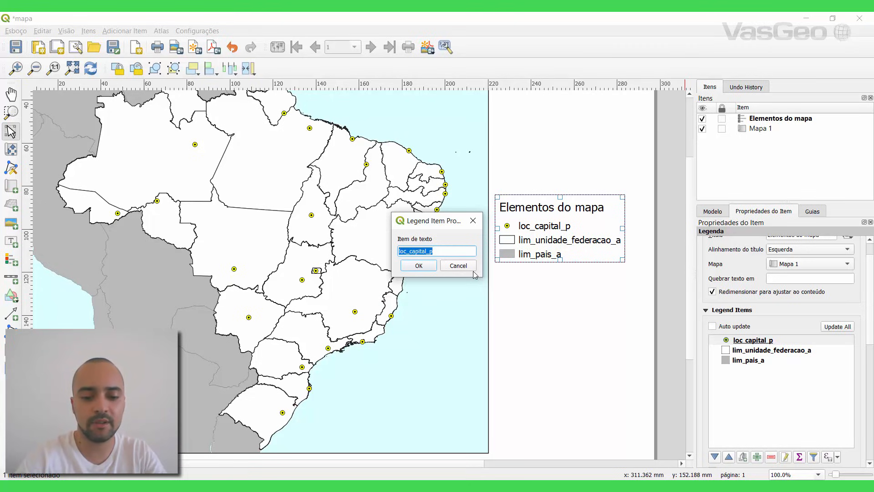
text(Capitais )
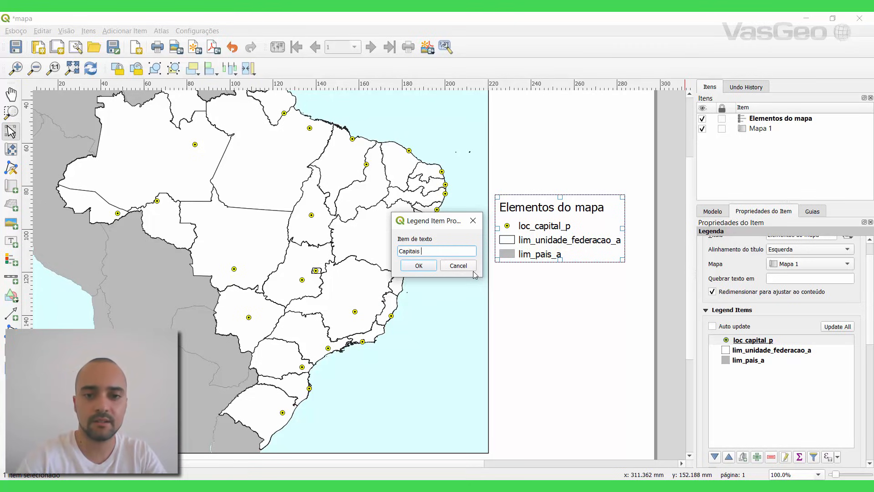
text(dos es)
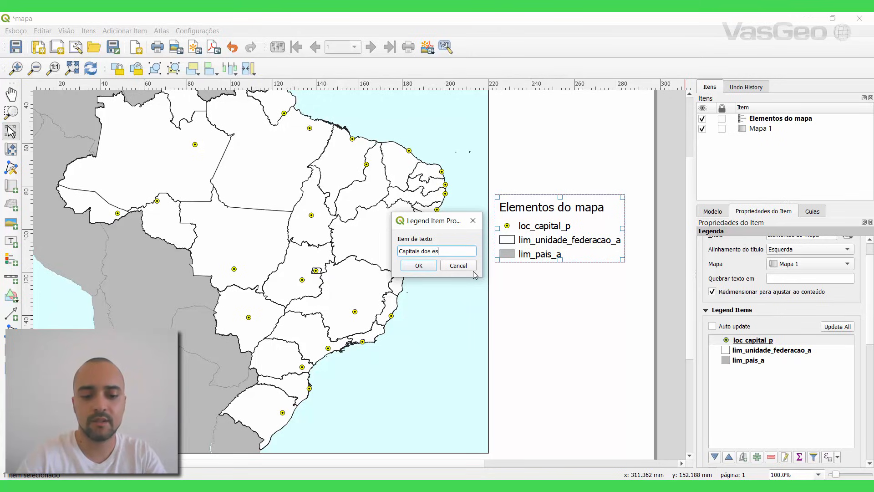
text(tados brasi)
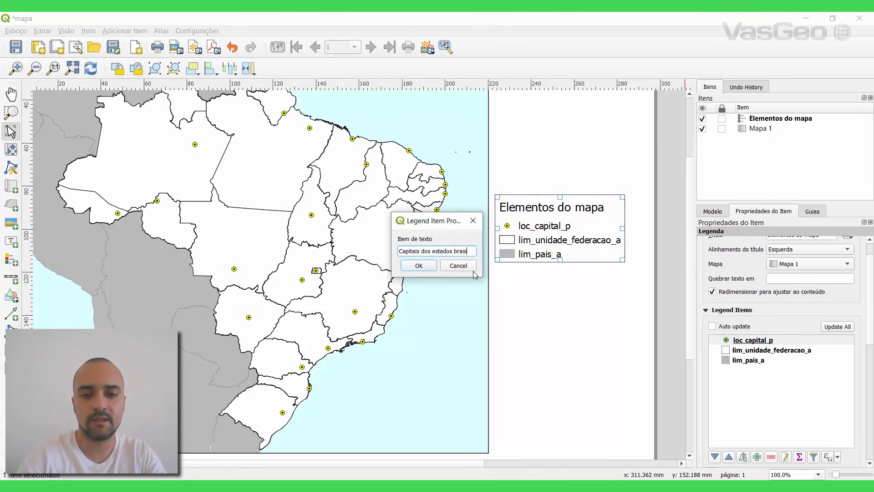
text(leiros)
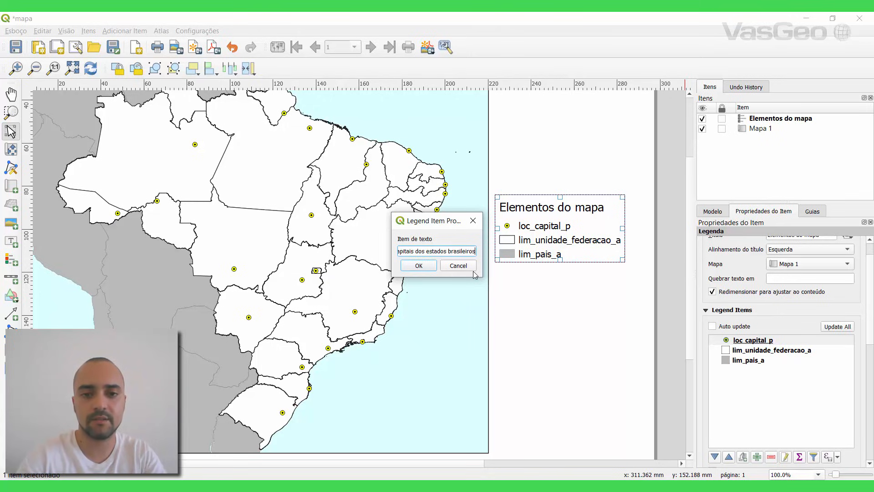
click(419, 266)
Step: Rename the legend entry lim_unidade_federacao_a as "Estados brasileiros"
double_click(753, 350)
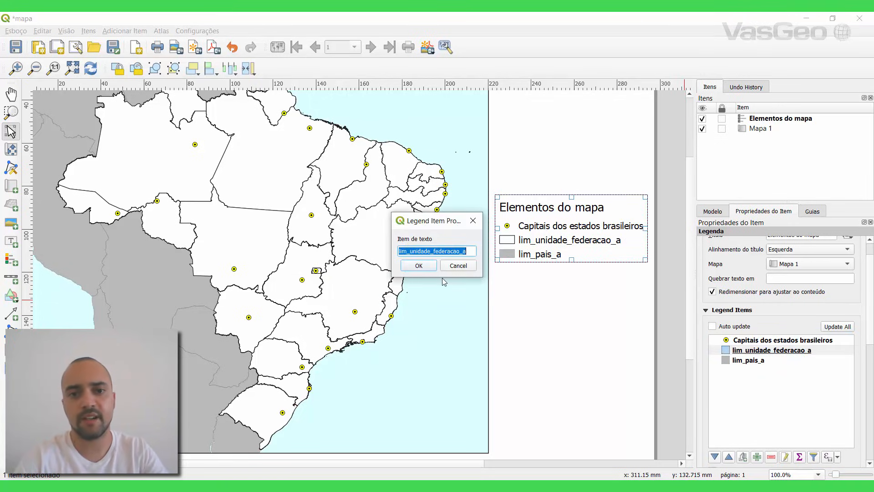
text(Estados )
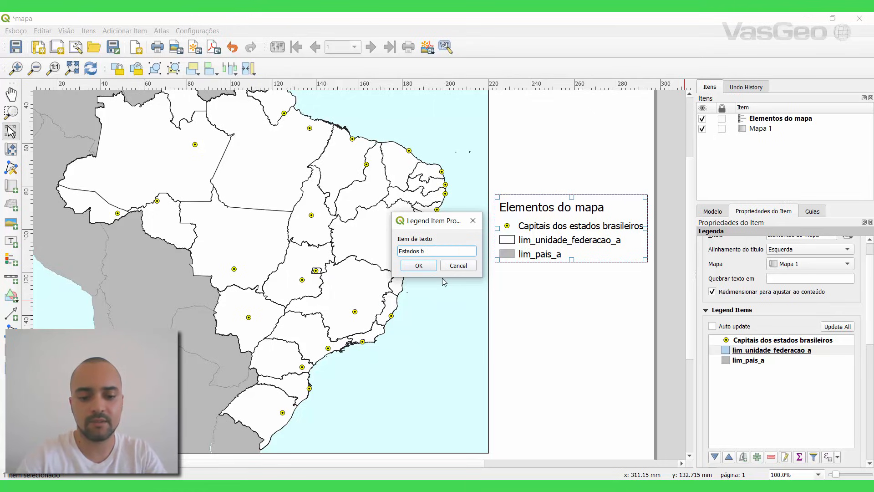
text(brasileiros)
key(Return)
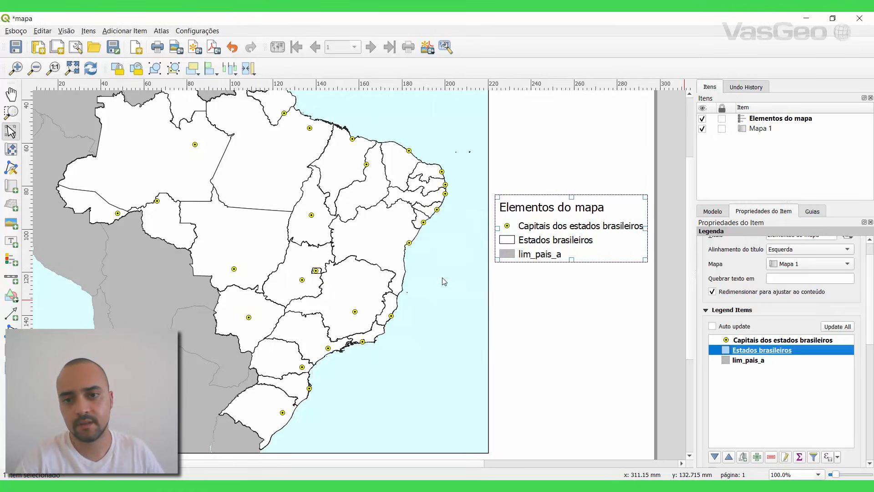
Step: Rename the legend entry lim_pais_a as "Países da América do Sul"
click(749, 360)
double_click(748, 360)
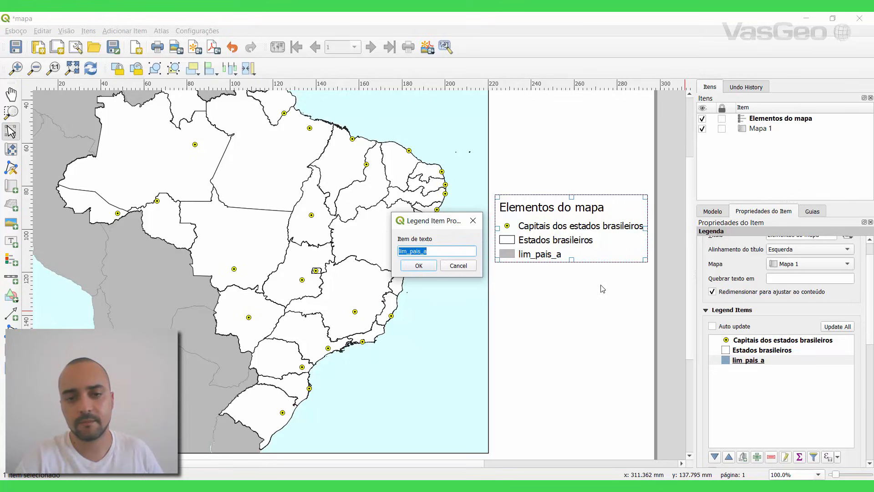
text(Países da Amé)
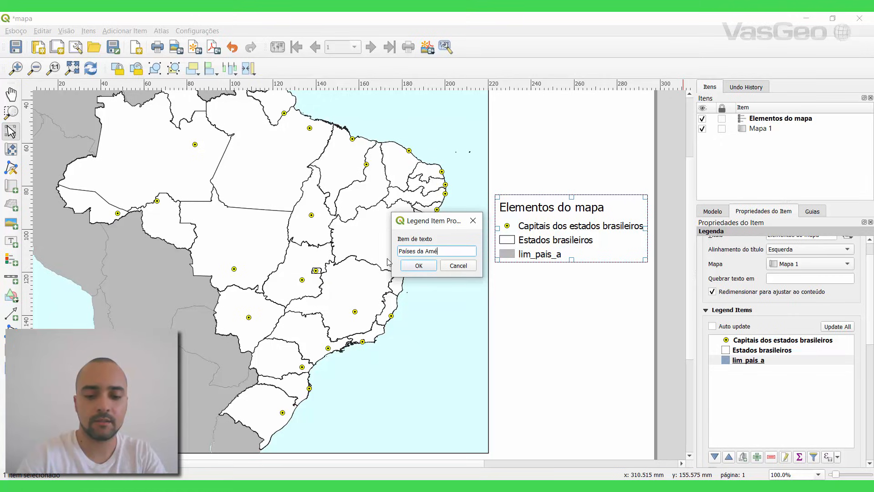
text(Sul)
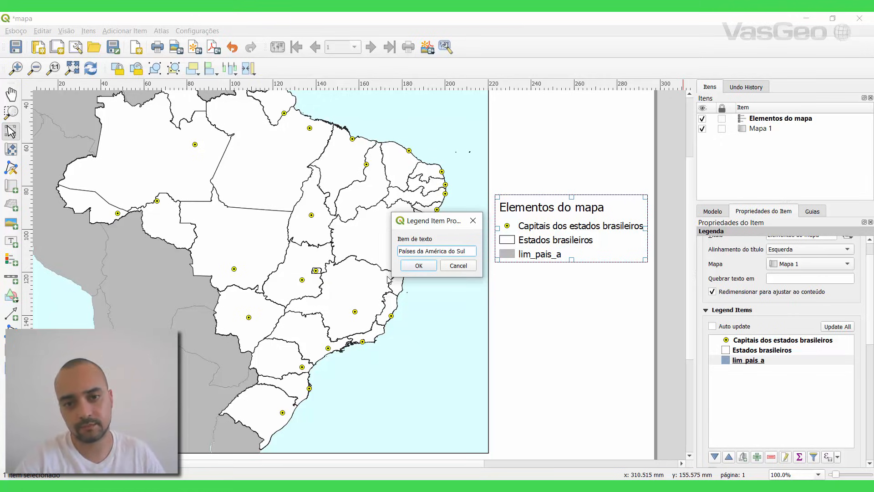
click(419, 266)
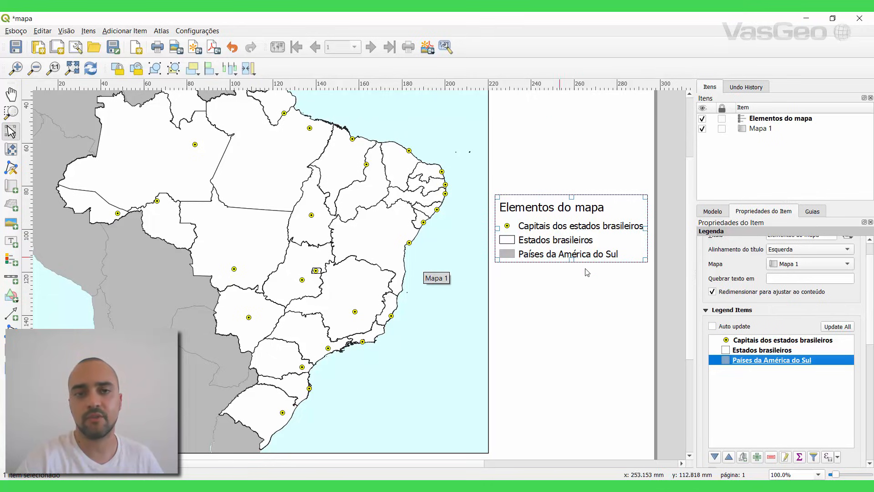
Step: Set the font of the legend's items to Roboto Regular, size 12
scroll(722, 336, down, 5)
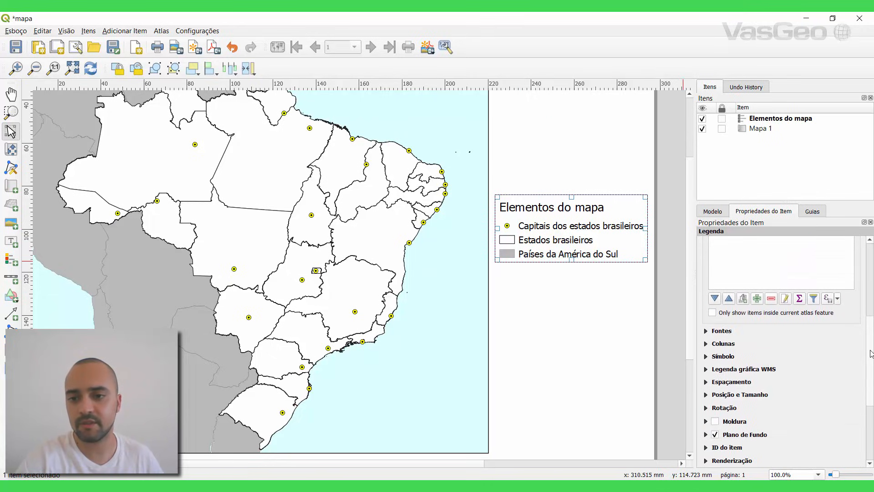
click(706, 328)
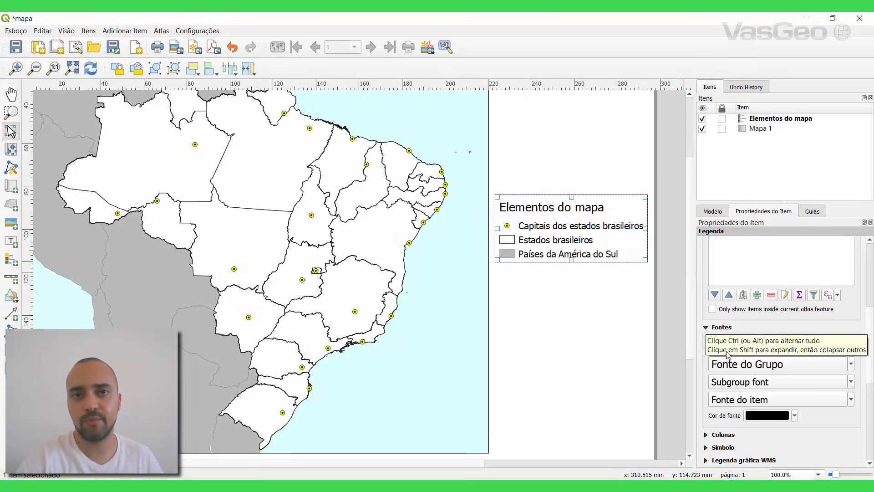
click(733, 400)
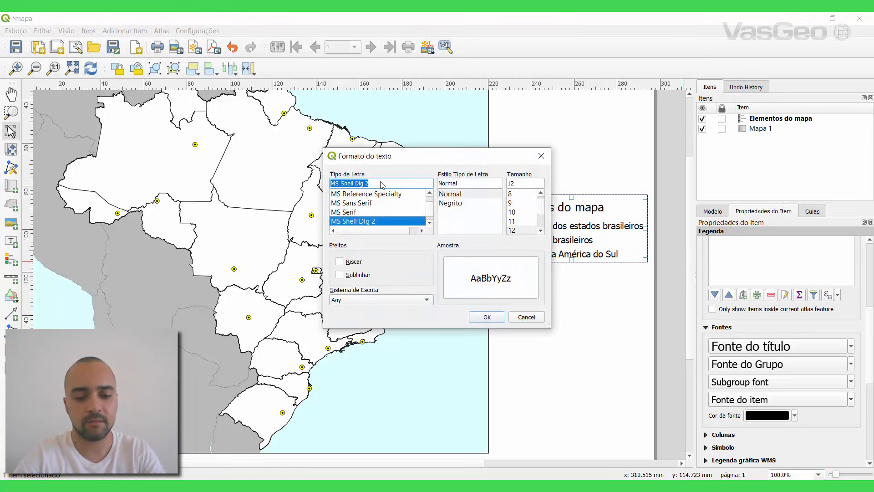
key(r)
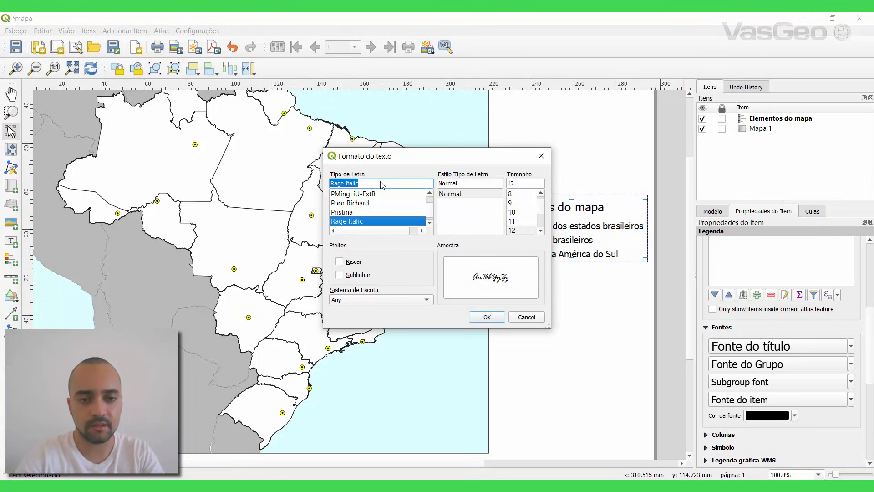
key(o)
key(r)
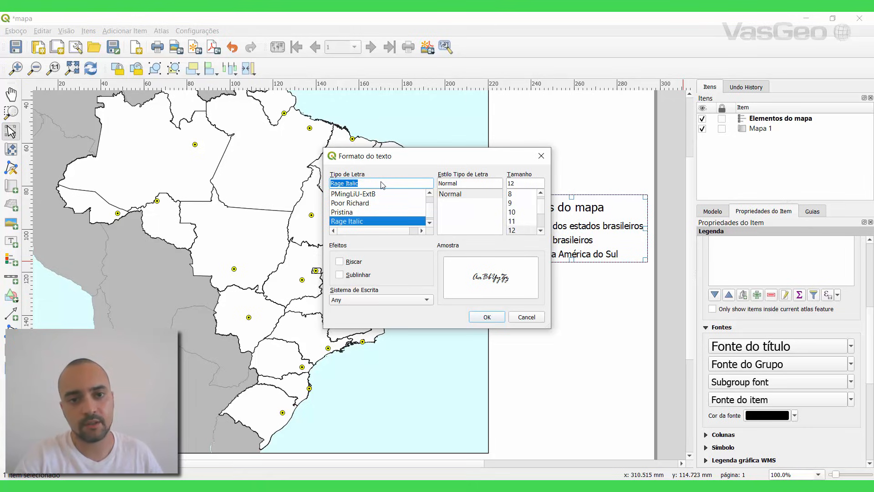
scroll(404, 200, down, 1)
scroll(406, 202, up, 1)
scroll(432, 211, down, 2)
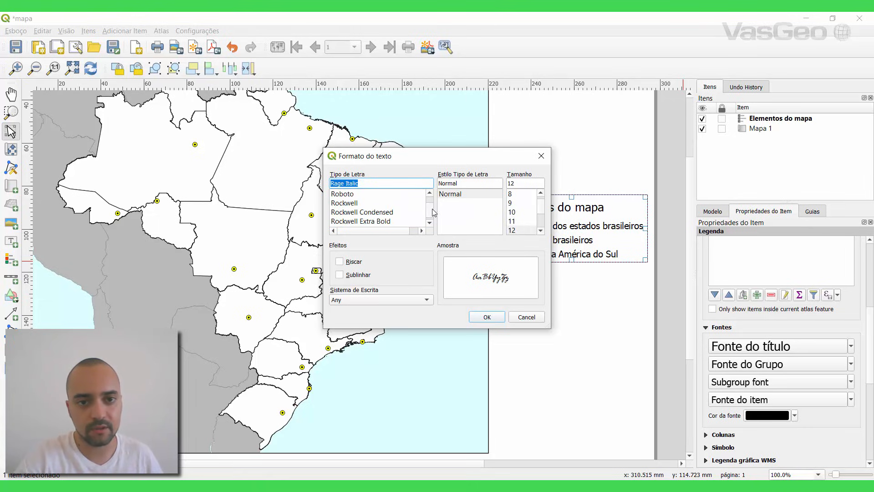
click(346, 195)
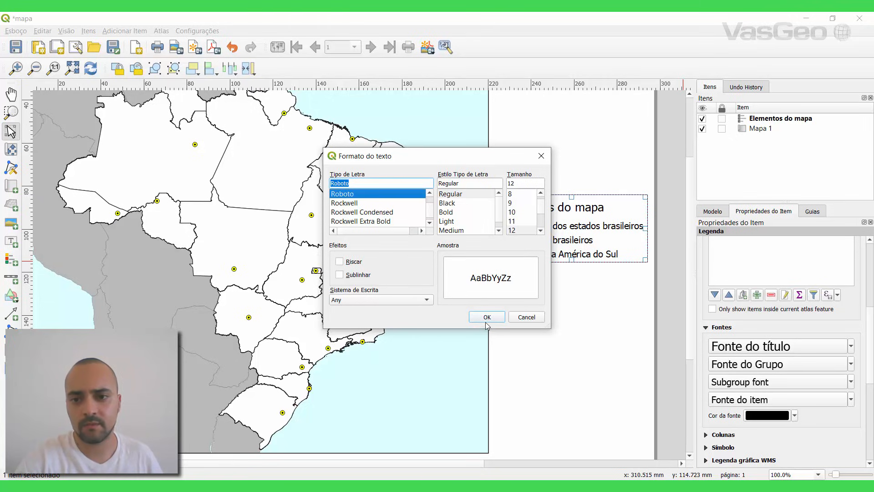
click(486, 321)
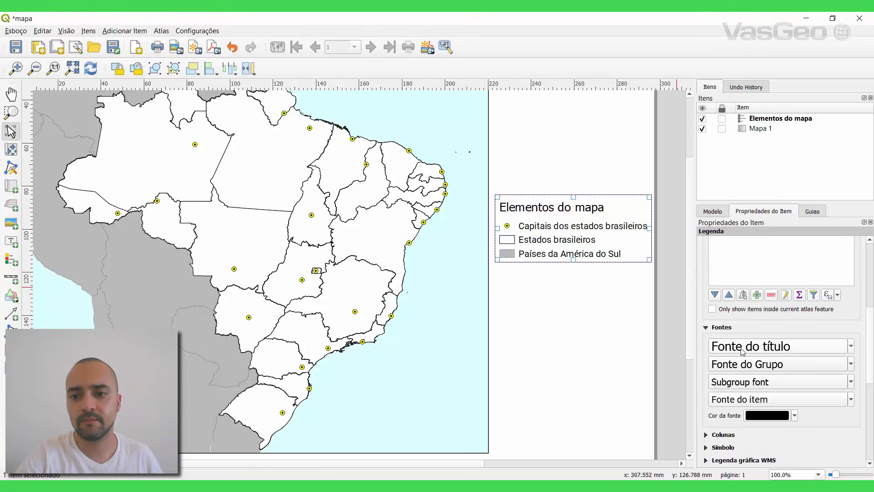
Step: Set the legend's title font to Roboto at size 17
scroll(743, 352, down, 4)
scroll(743, 352, up, 4)
scroll(743, 351, down, 2)
scroll(743, 351, up, 3)
scroll(743, 352, down, 3)
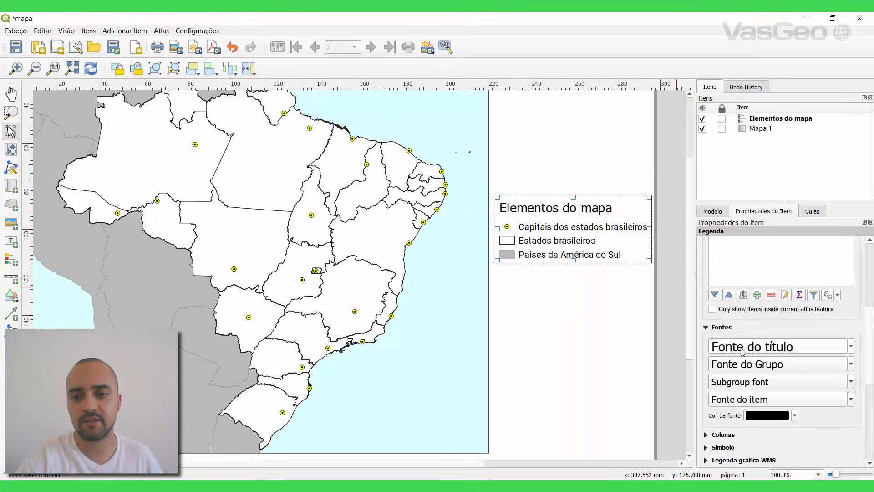
scroll(743, 352, up, 3)
scroll(743, 352, down, 4)
scroll(743, 352, up, 2)
scroll(743, 352, down, 1)
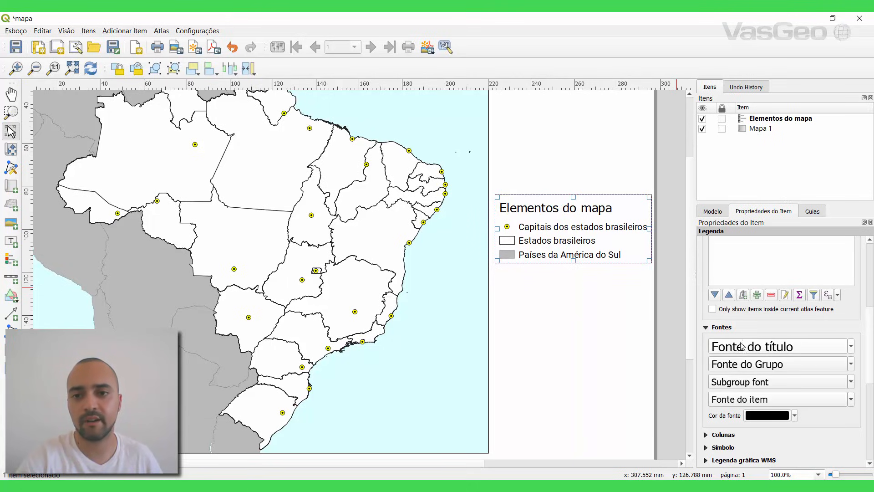
scroll(751, 273, up, 2)
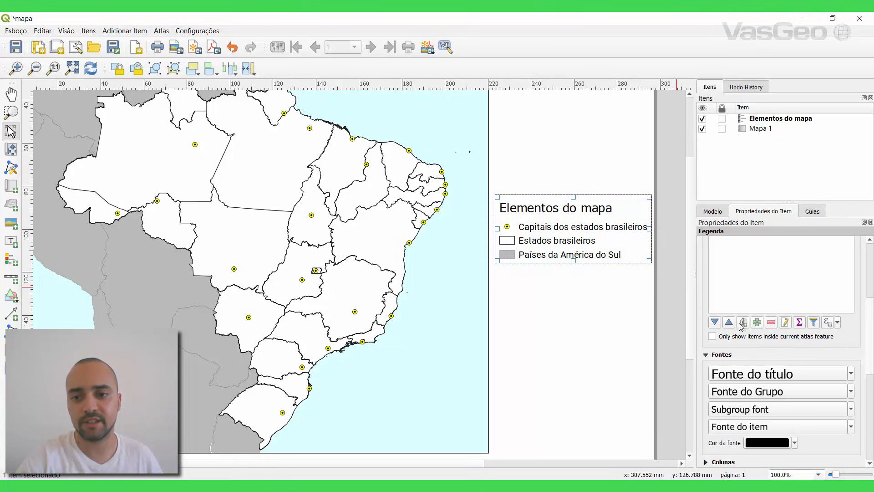
scroll(741, 328, down, 2)
Step: Set the legend's title font style to Bold and move the legend down about 5 mm
click(779, 348)
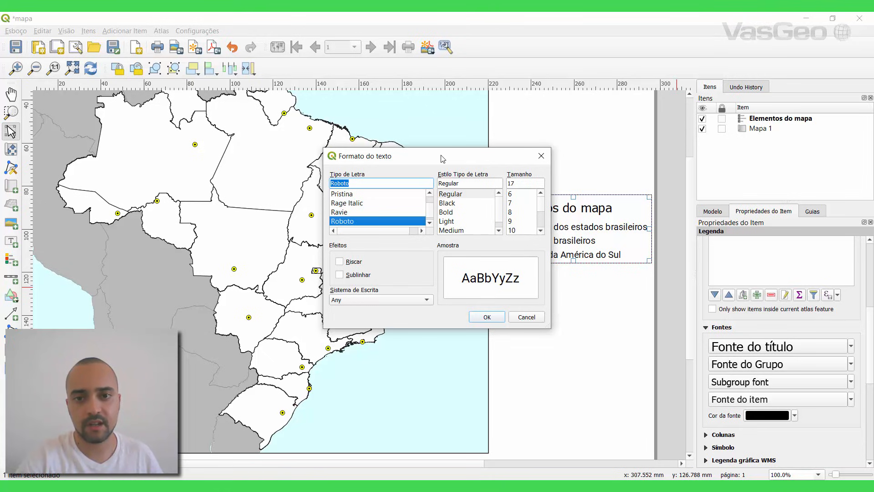
drag(440, 156, 374, 156)
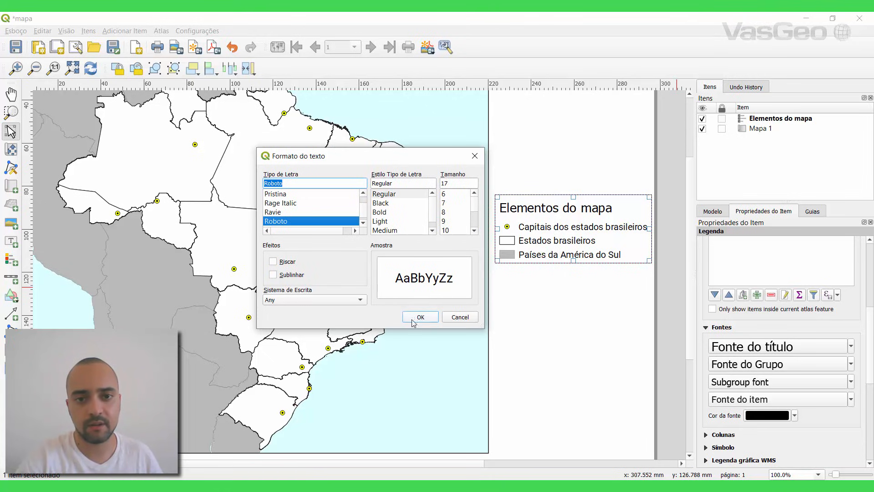
click(380, 213)
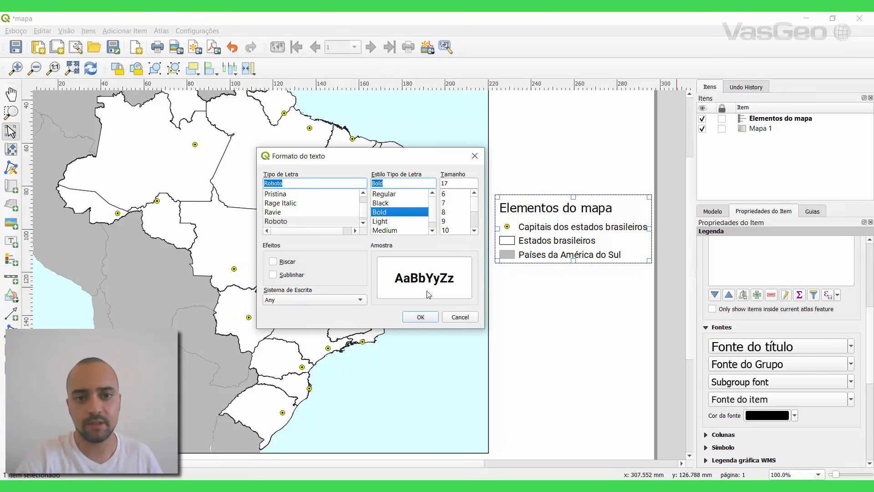
click(423, 317)
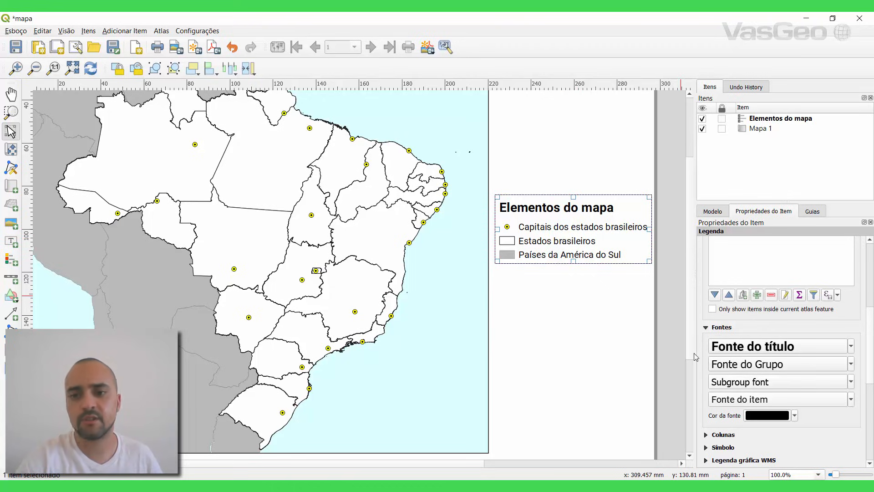
drag(554, 232, 552, 248)
click(581, 351)
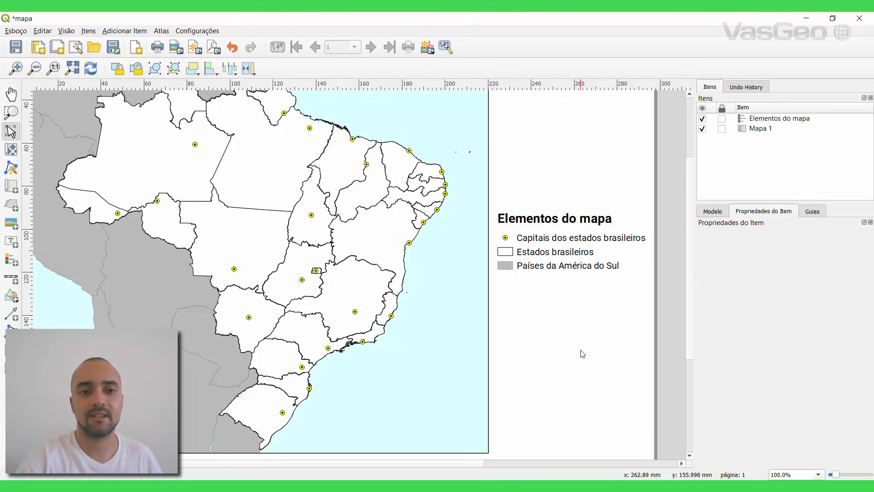
Step: Add a scale bar for Mapa 1 below the legend and size its box to about 64 by 21 mm
click(364, 244)
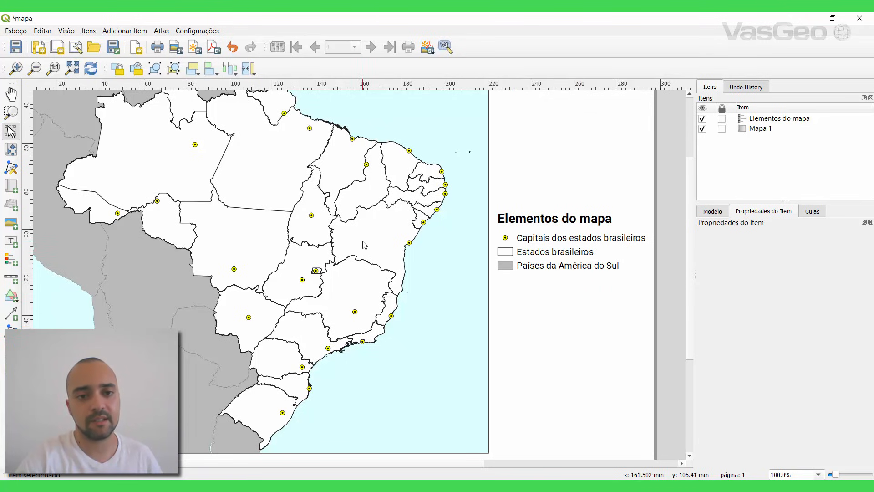
click(13, 283)
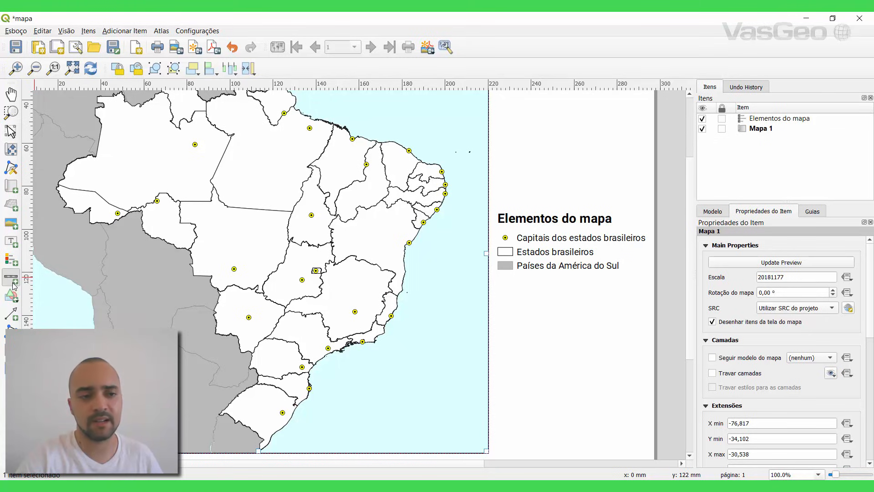
click(498, 342)
click(489, 304)
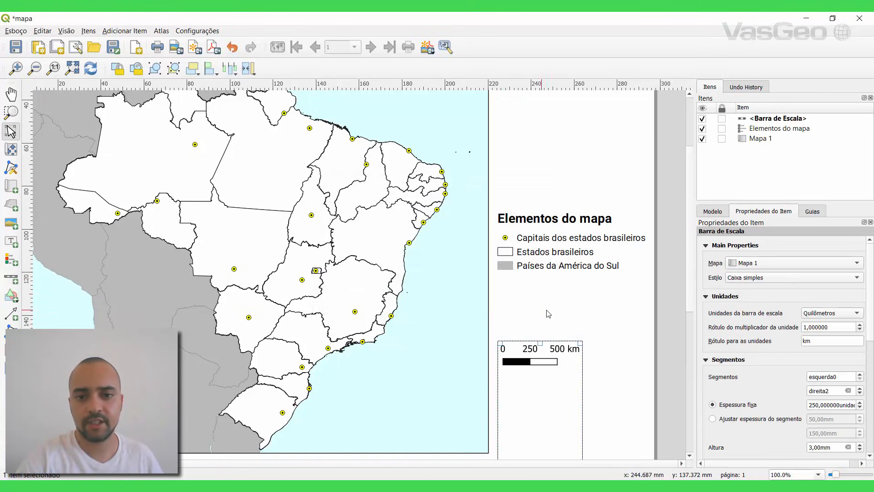
scroll(548, 313, down, 5)
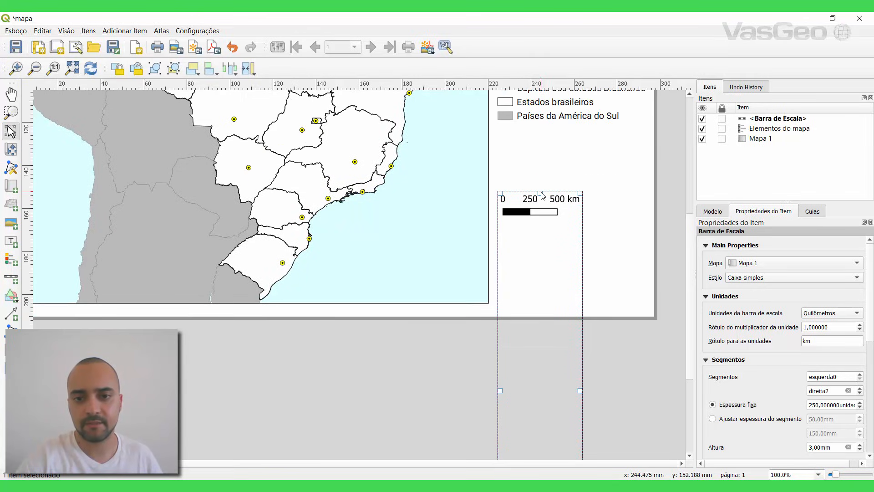
drag(542, 193, 636, 199)
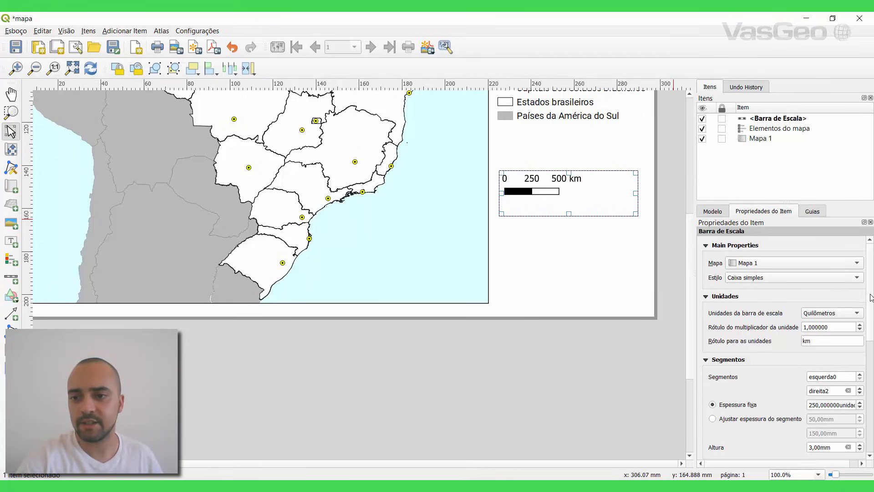
Step: Set the number of right segments of the scale bar to 4
drag(871, 297, 872, 352)
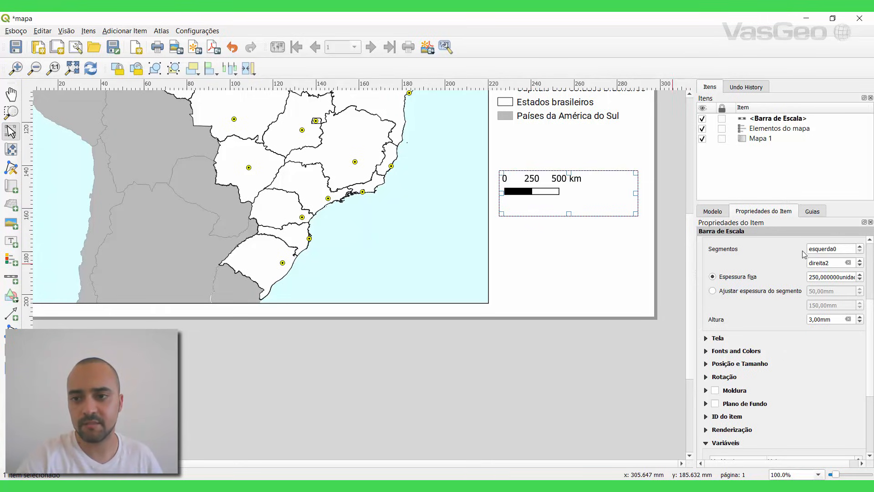
click(860, 261)
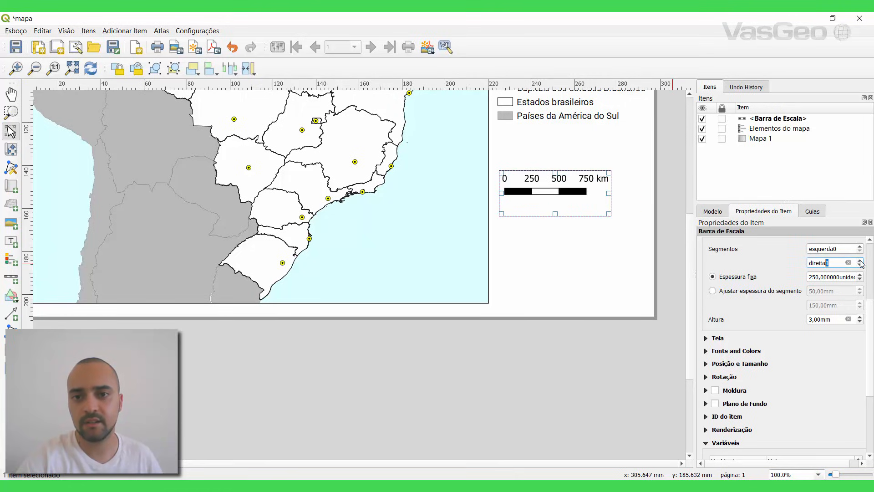
click(860, 261)
click(860, 266)
click(860, 266)
click(860, 261)
click(860, 261)
click(860, 261)
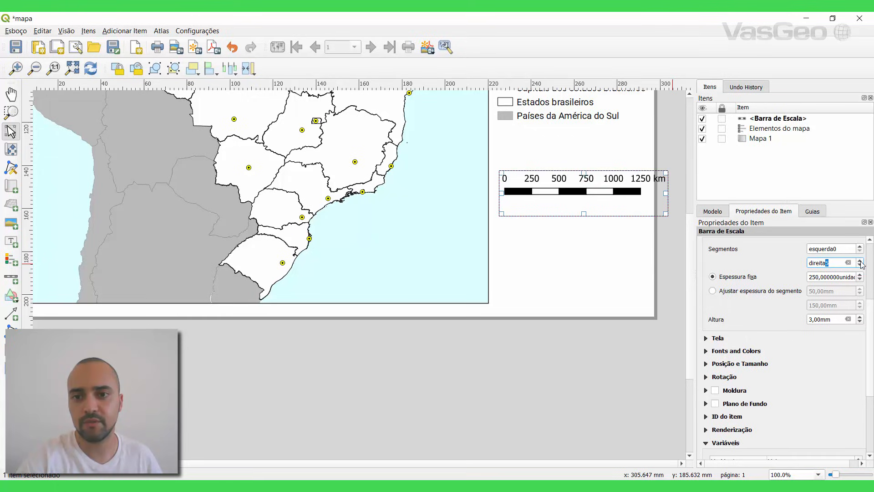
click(860, 265)
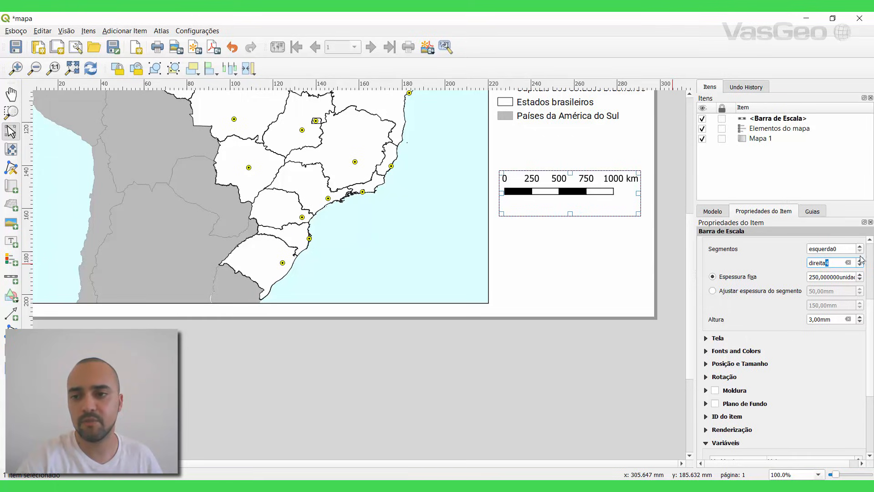
Step: Set the scale bar's left segments to 1 and its fixed segment width to 500 units
click(860, 247)
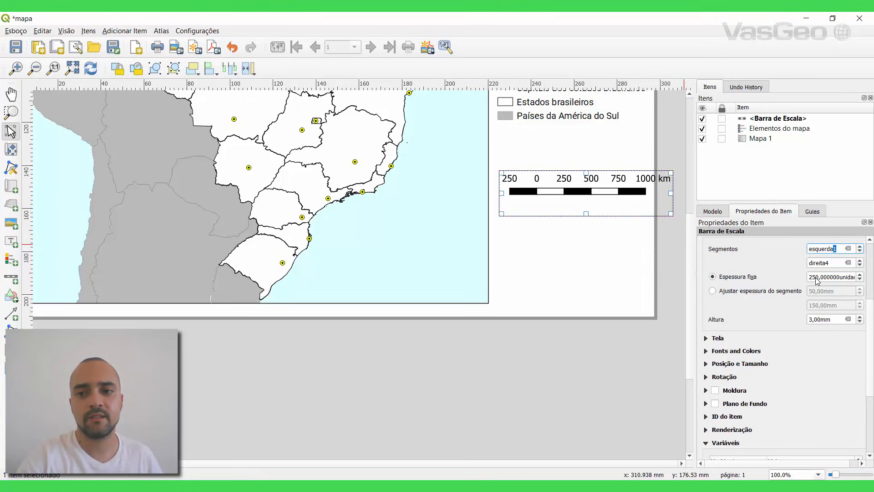
drag(818, 281, 803, 281)
text(50)
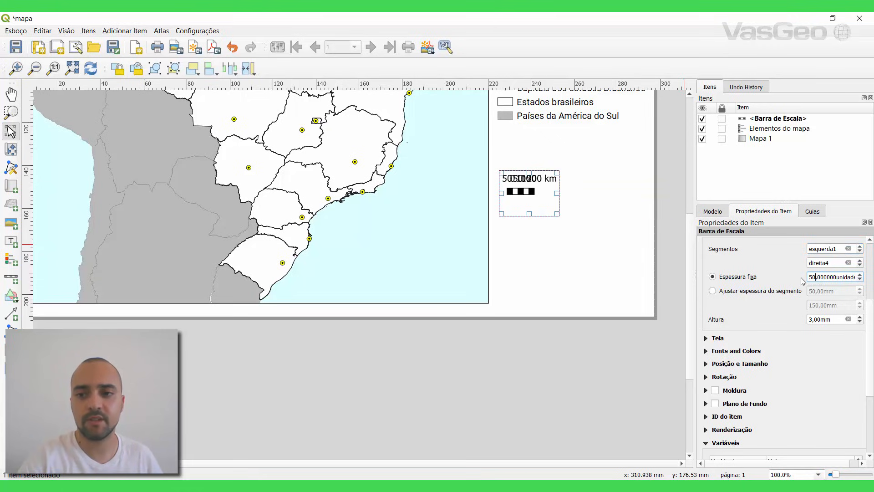
text(0)
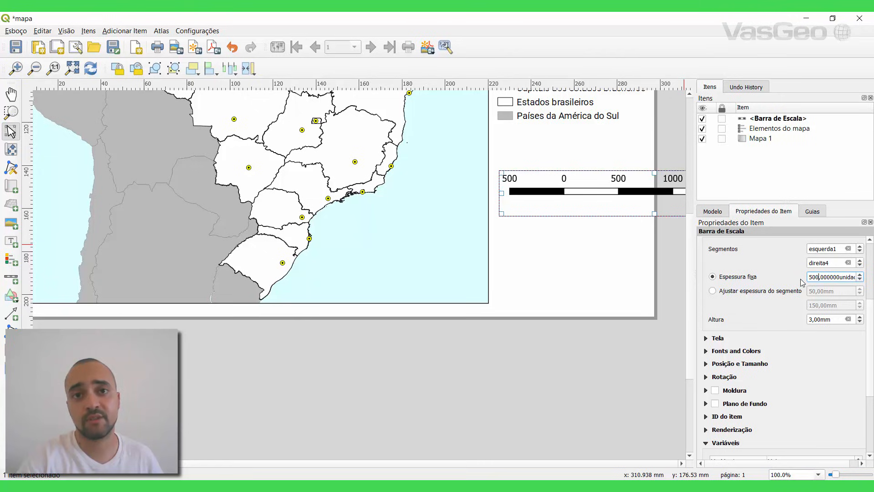
Step: Move the scale bar onto the map over southern Brazil and set its right segments to 2
drag(524, 341, 527, 335)
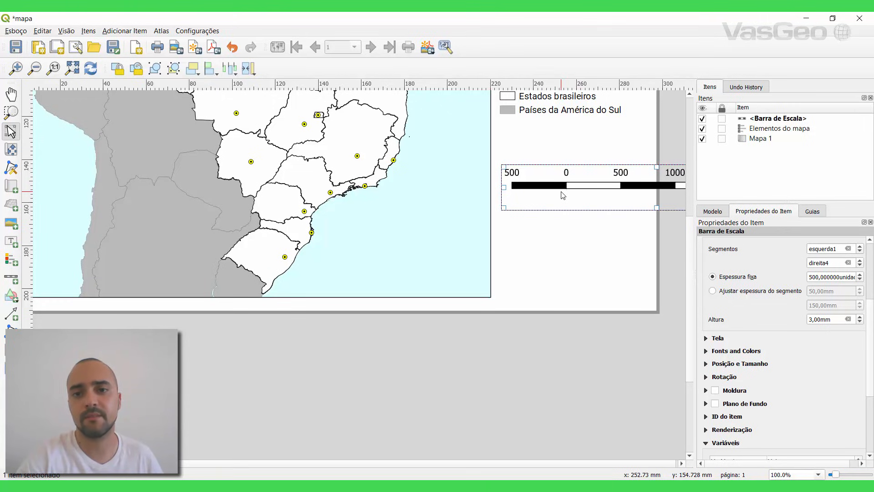
drag(583, 191, 373, 307)
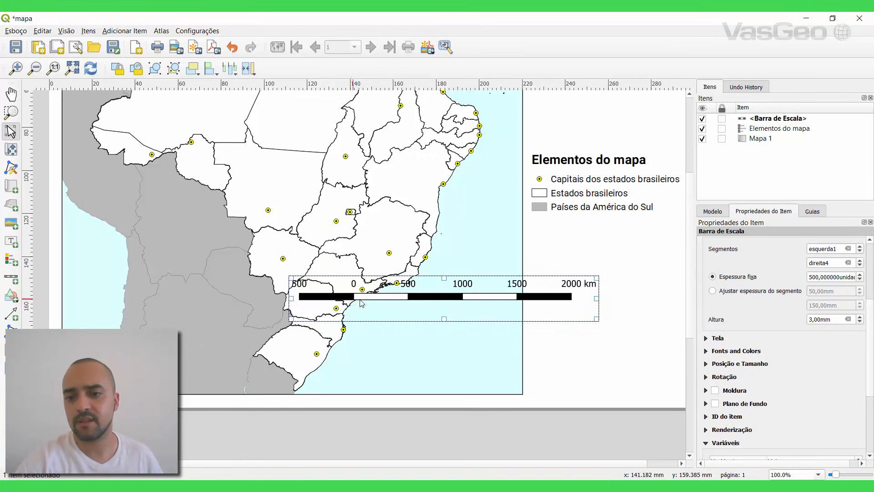
click(860, 265)
click(860, 265)
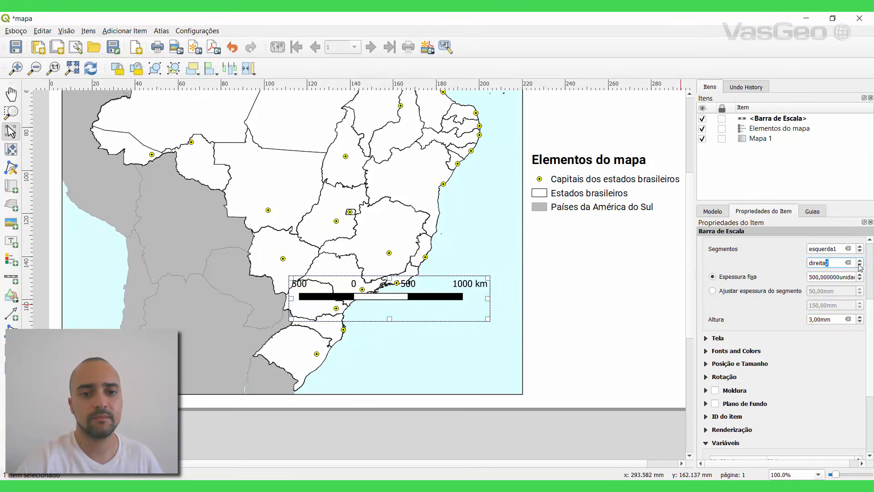
Step: Set the scale bar's left segments to 0 and move the scale bar off the map into the blank area below the legend
click(860, 251)
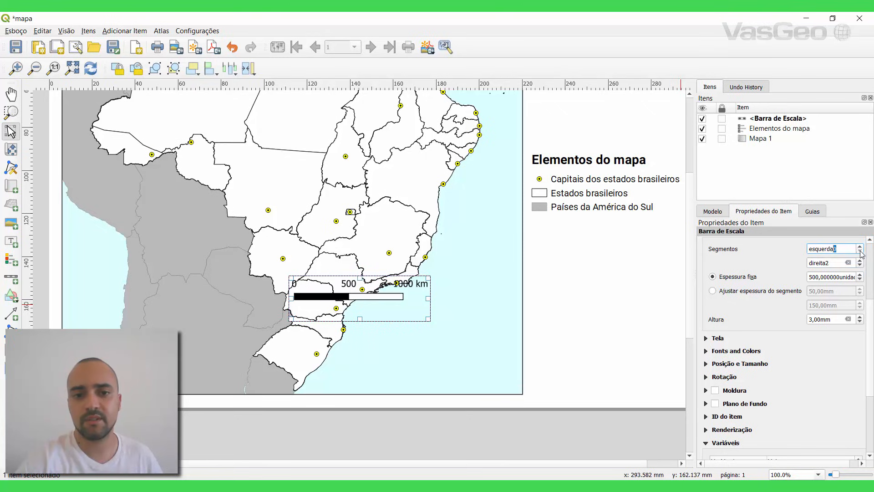
drag(367, 301, 609, 298)
drag(563, 327, 550, 301)
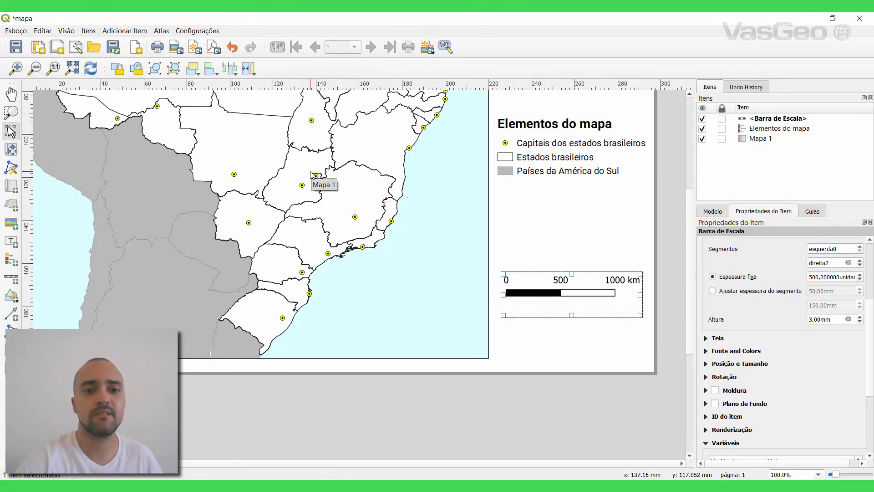
Step: Set the scale bar's height to 2.50 mm
click(860, 322)
click(860, 317)
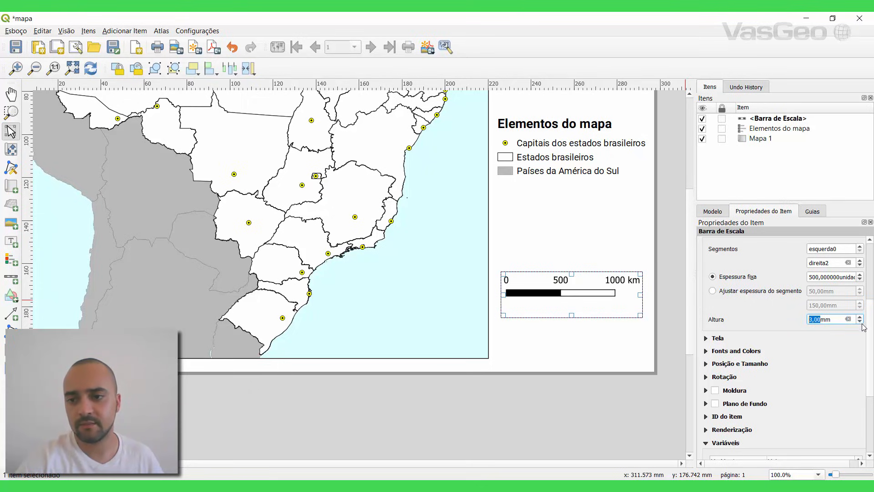
click(860, 321)
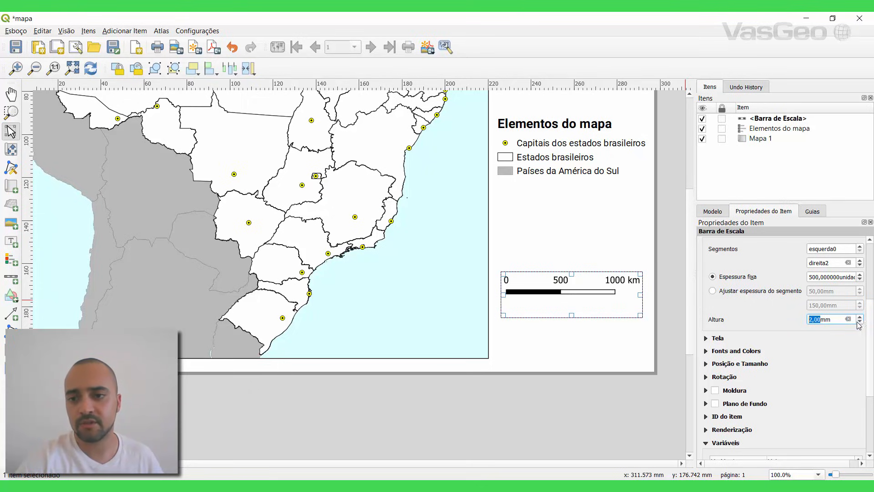
click(816, 320)
text(5)
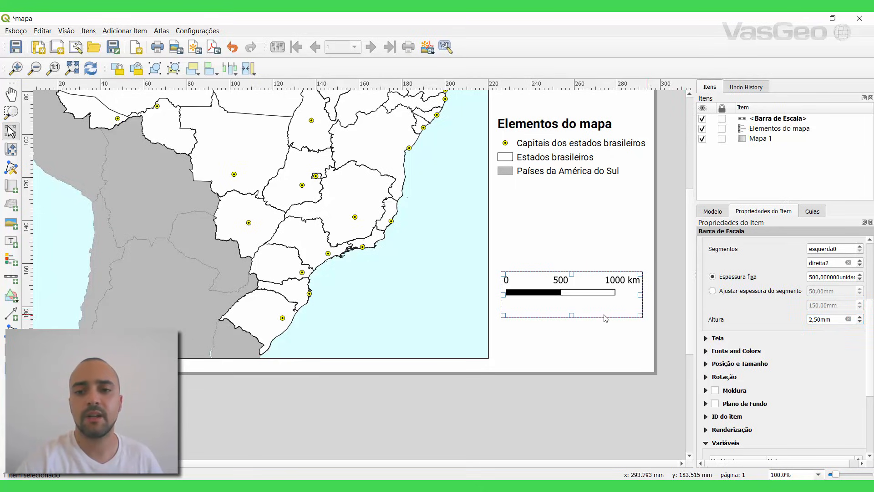
Step: Change the scale bar's font to Roboto, then tighten its box and place it lower beneath the legend
click(709, 352)
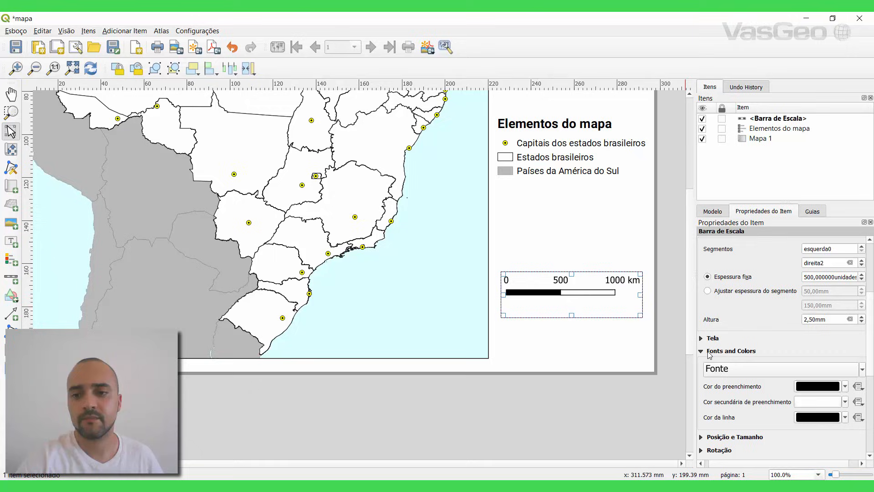
click(721, 371)
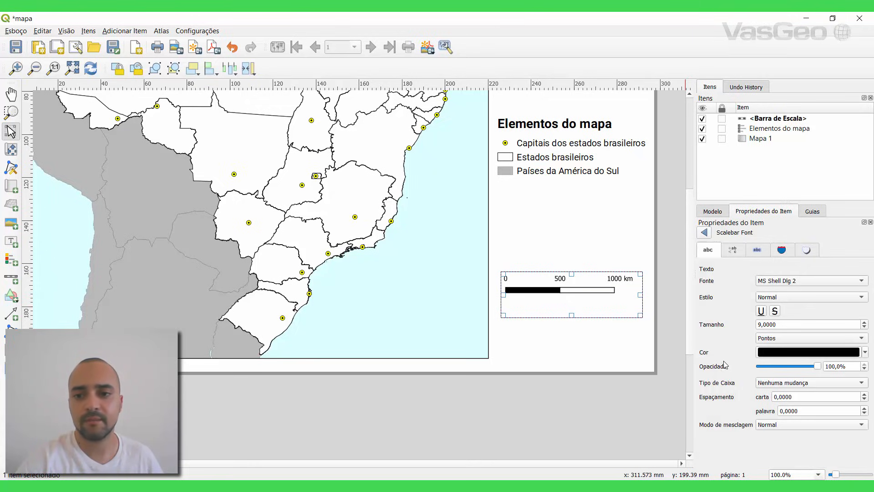
click(771, 282)
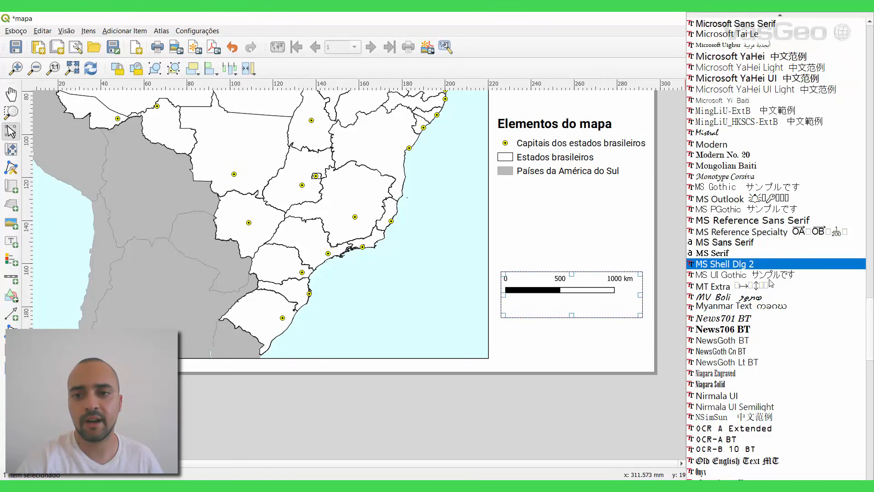
scroll(771, 273, down, 12)
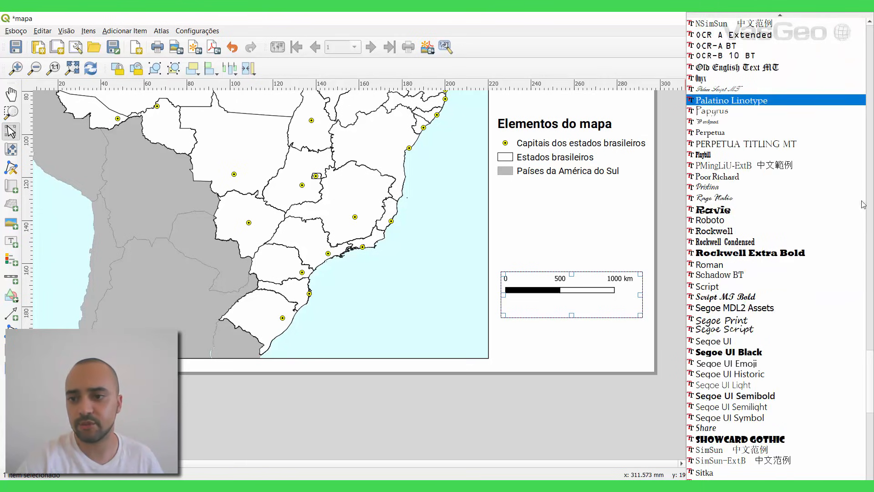
drag(869, 370, 871, 439)
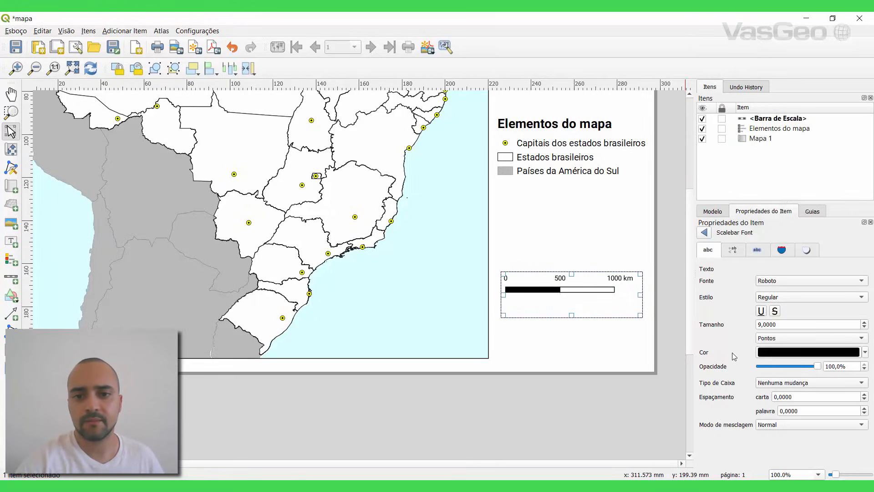
drag(640, 316, 636, 303)
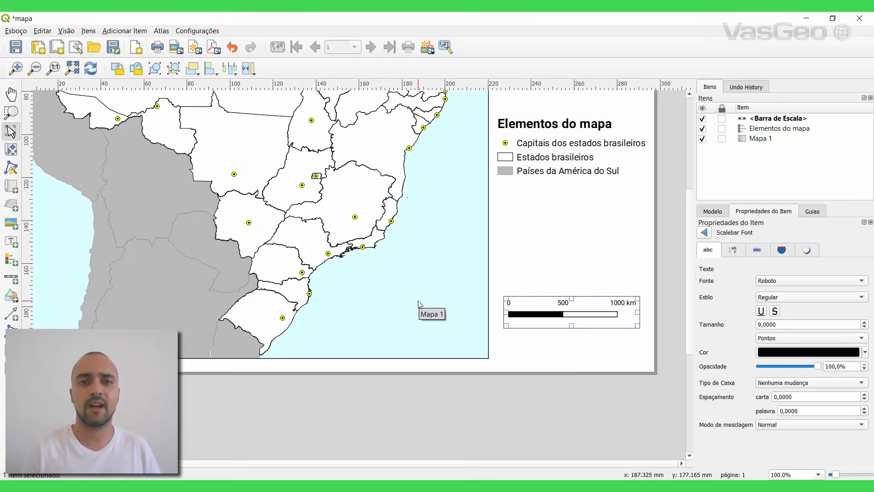
Step: Add a grid to Mapa 1 and open its properties with enough room to show all the settings
click(320, 168)
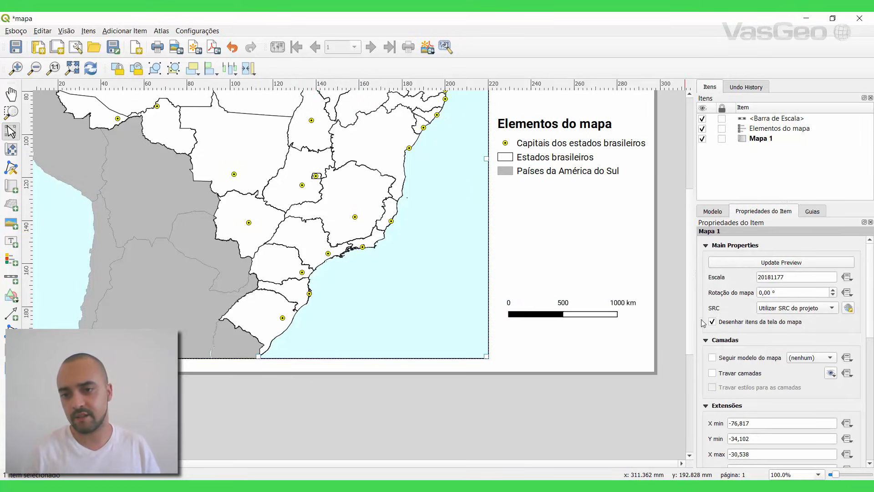
click(706, 340)
click(706, 245)
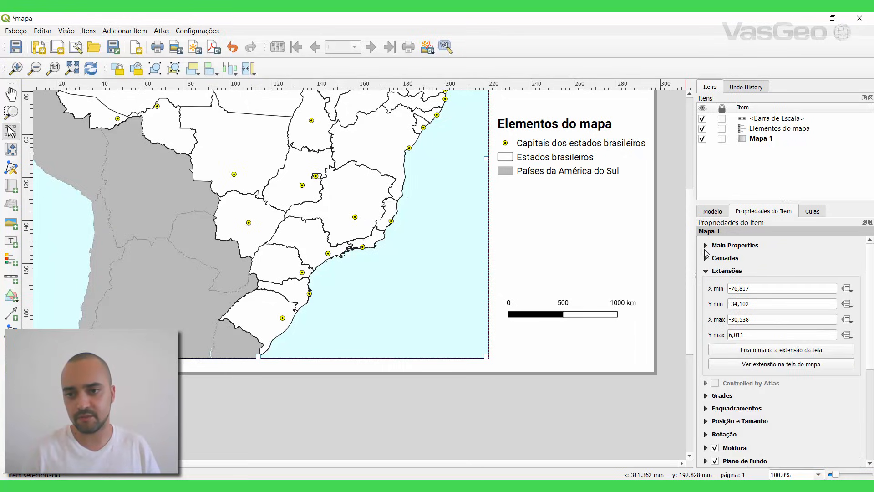
click(706, 271)
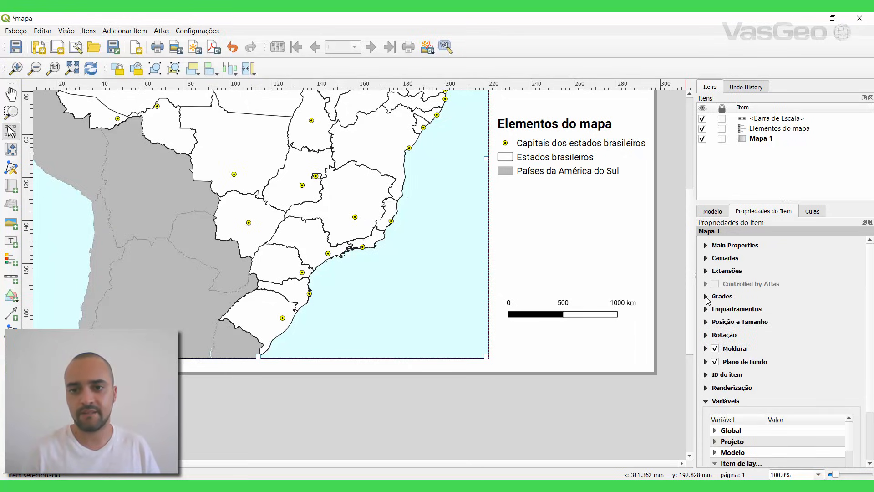
click(706, 297)
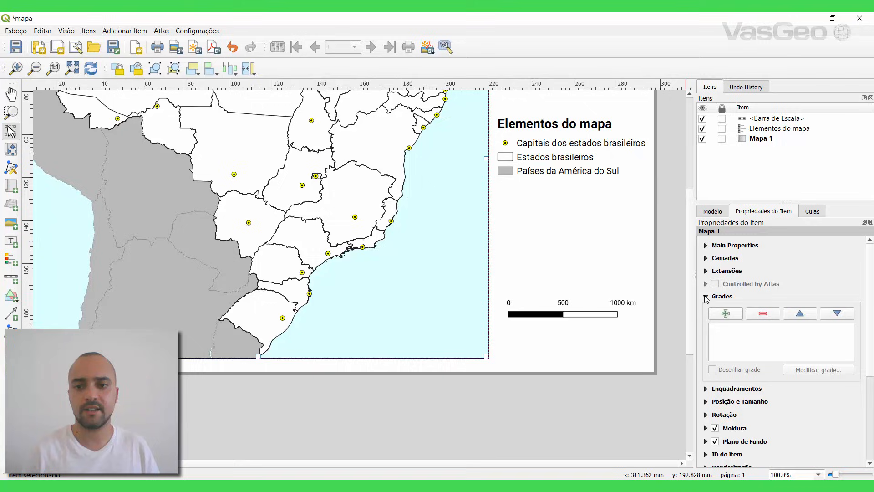
click(726, 314)
click(725, 329)
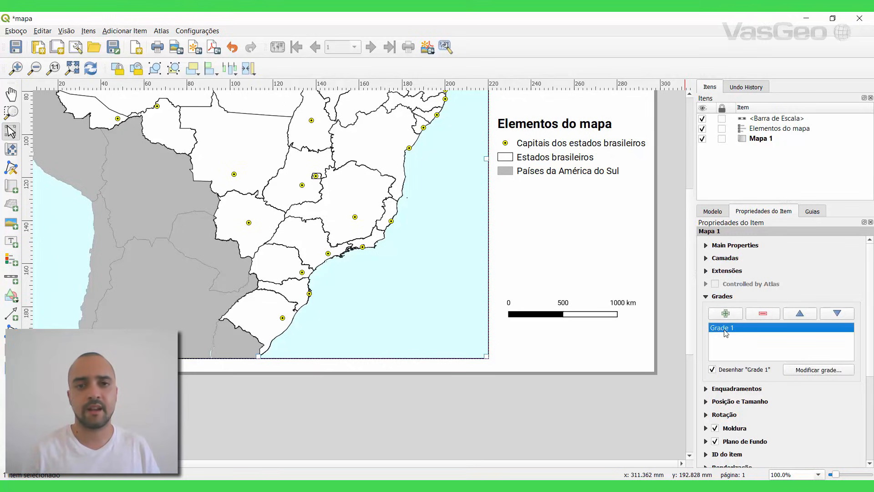
click(812, 371)
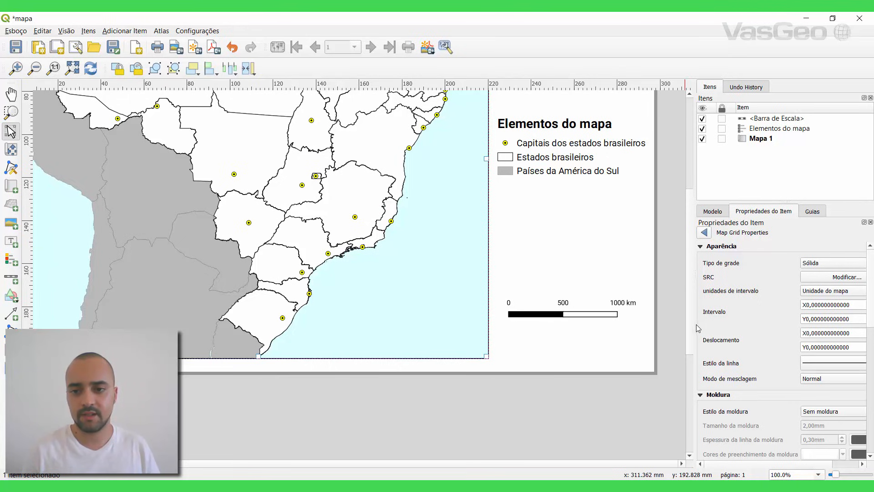
drag(696, 324, 638, 323)
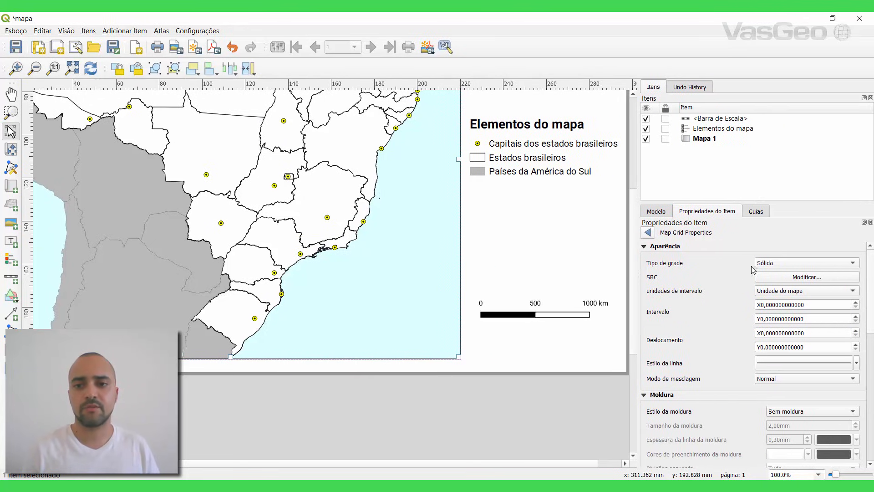
Step: Try the grid type "Apenas molduras e anotações" and return it to "Sólida"
click(773, 265)
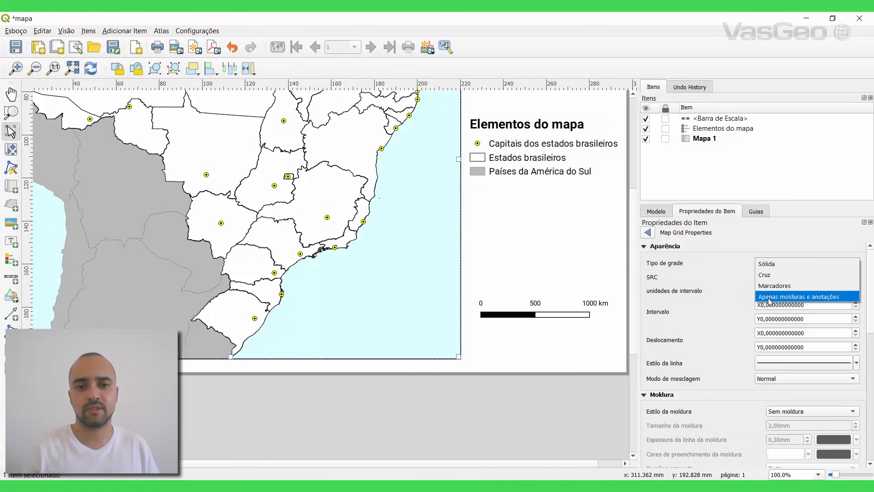
click(768, 297)
click(769, 263)
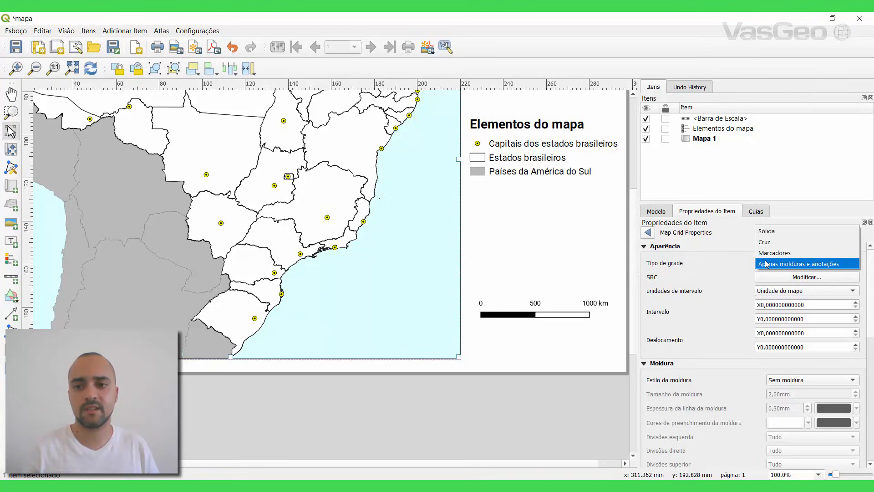
click(765, 234)
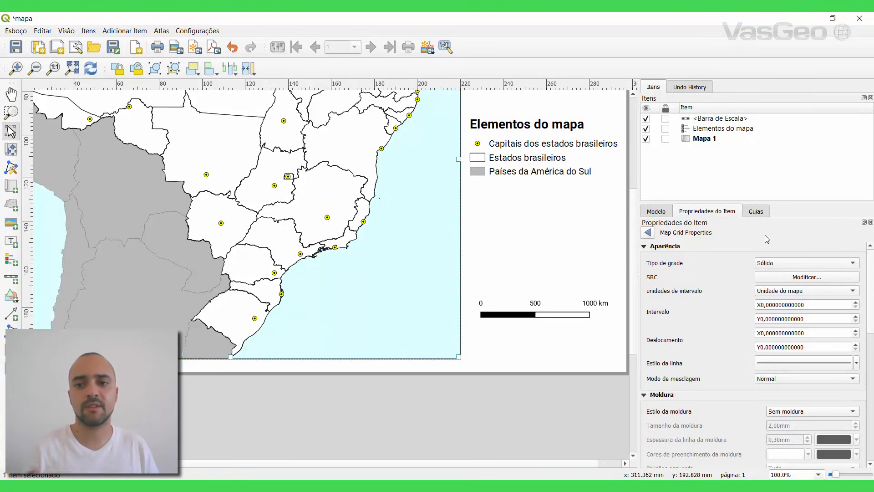
Step: Set the grid interval to 10 map units in both X and Y
click(763, 308)
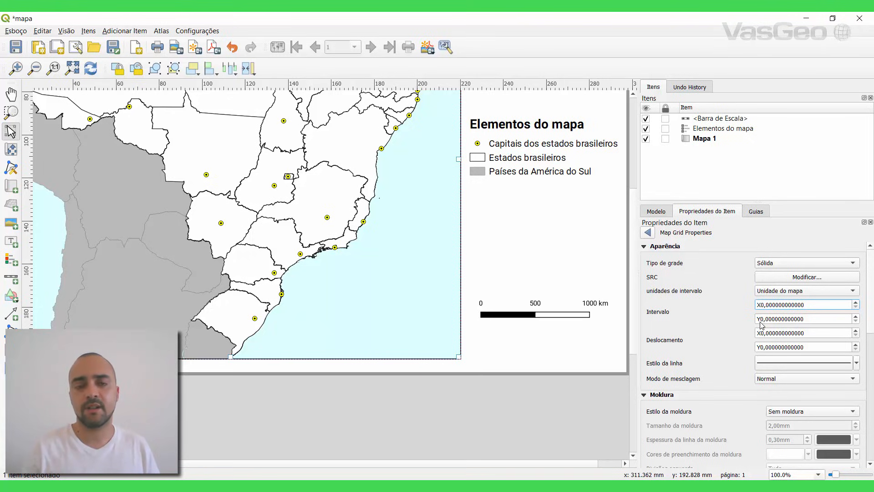
click(768, 292)
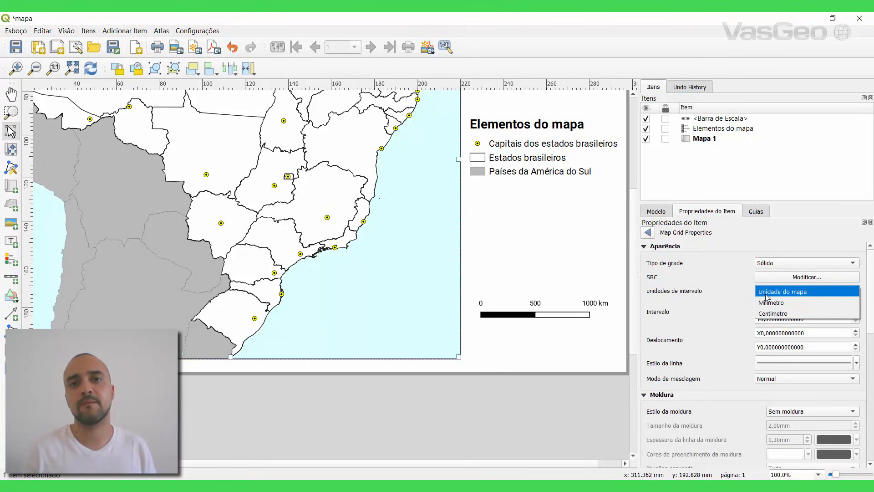
click(714, 293)
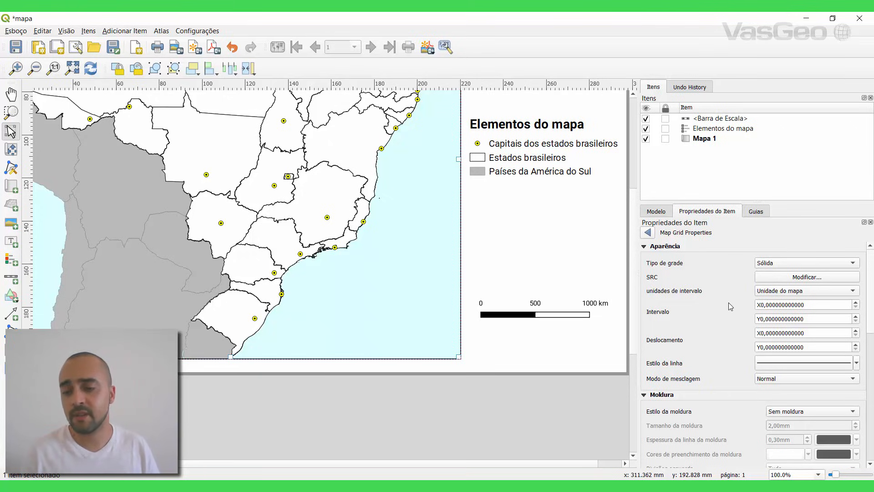
click(759, 305)
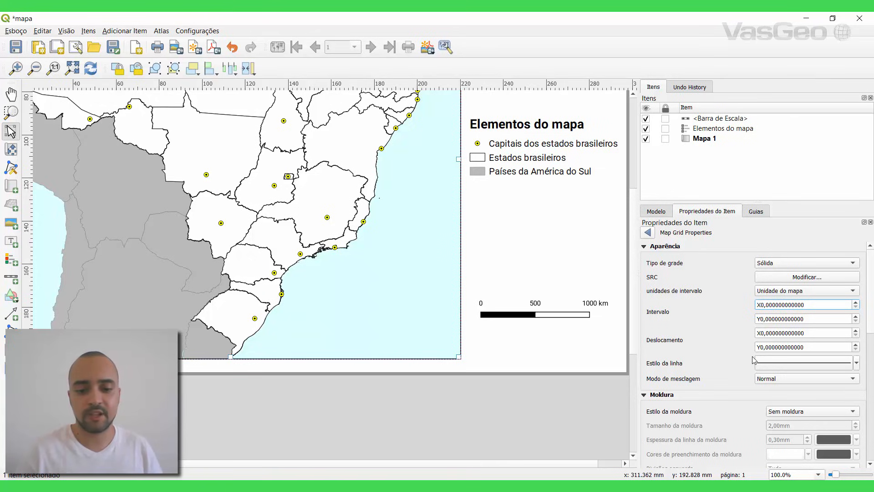
text(1)
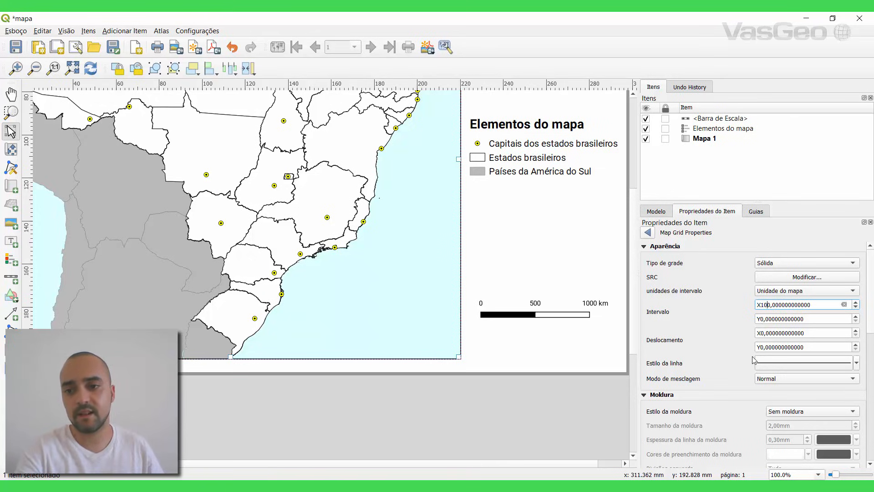
click(760, 319)
text(1)
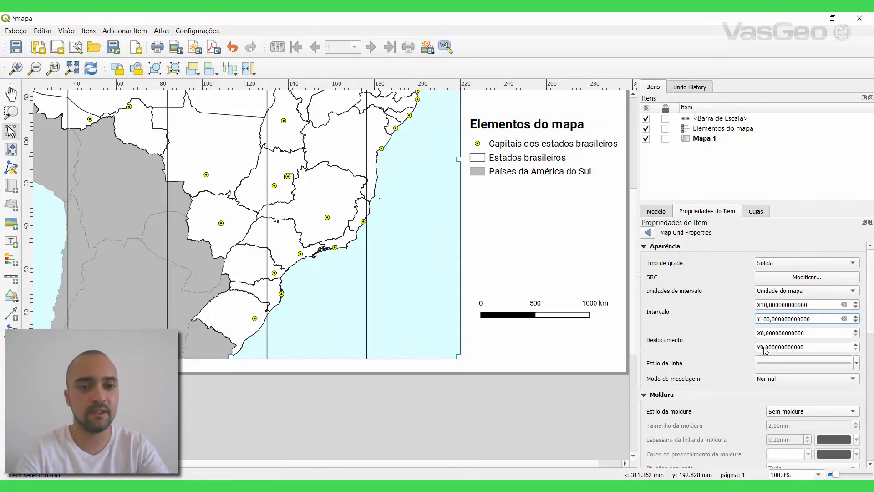
click(685, 314)
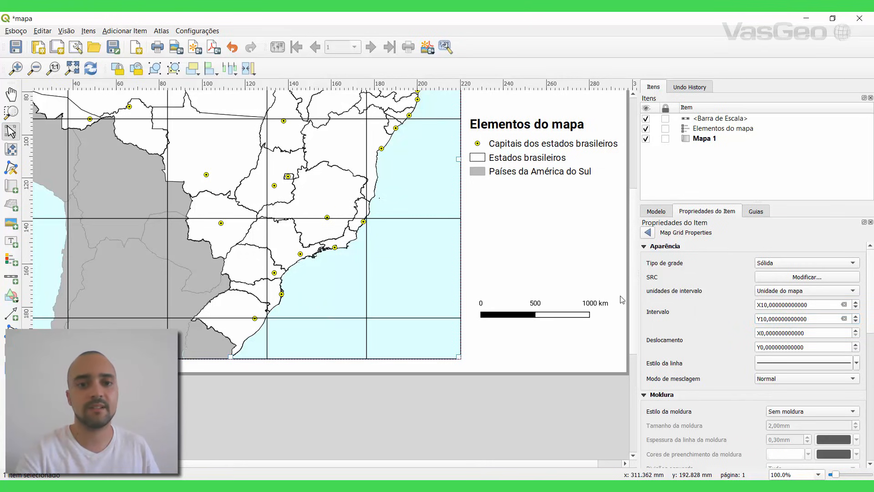
Step: Set the grid's X and Y intervals to 20 map units and check the grid lines over the map
drag(229, 179, 306, 305)
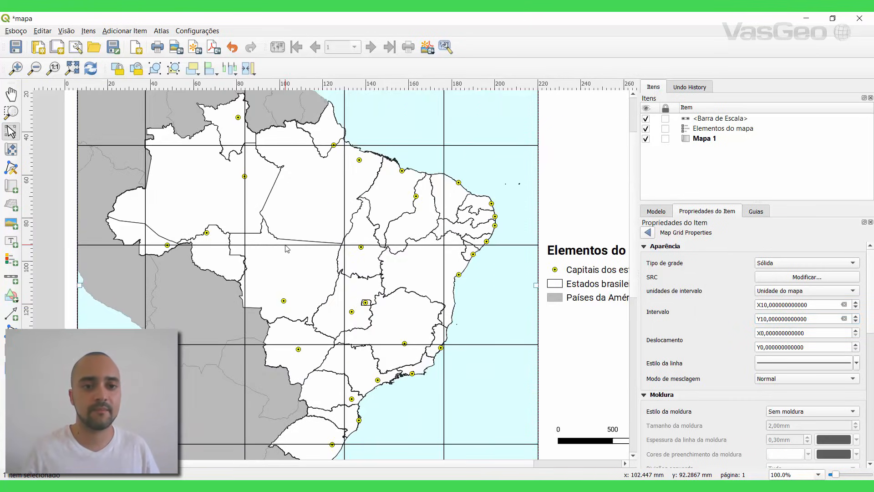
scroll(288, 250, down, 5)
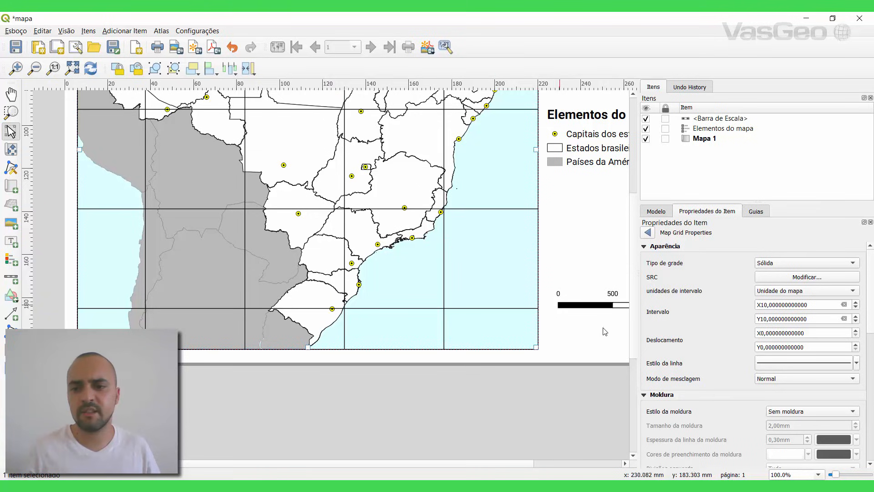
click(763, 305)
key(BackSpace)
text(2)
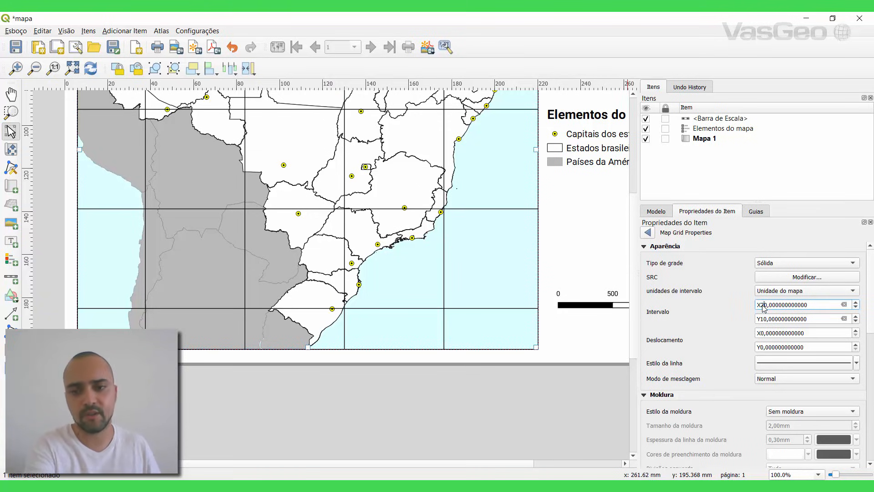
click(761, 320)
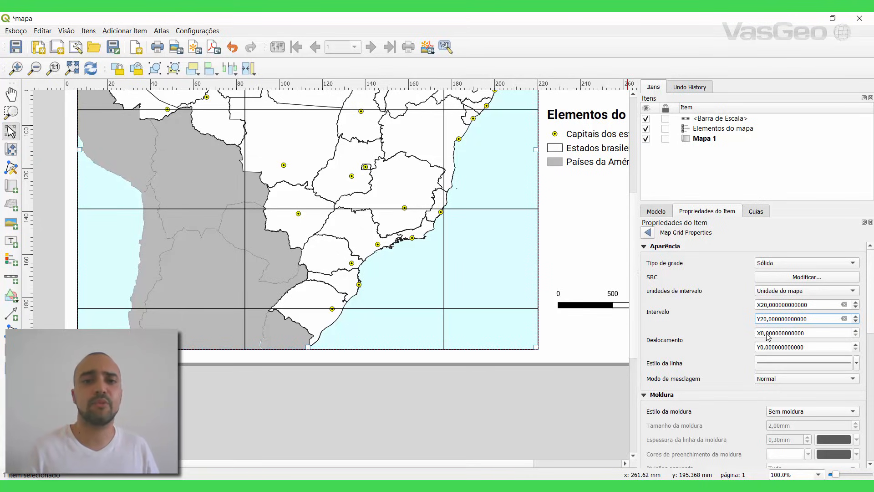
click(769, 336)
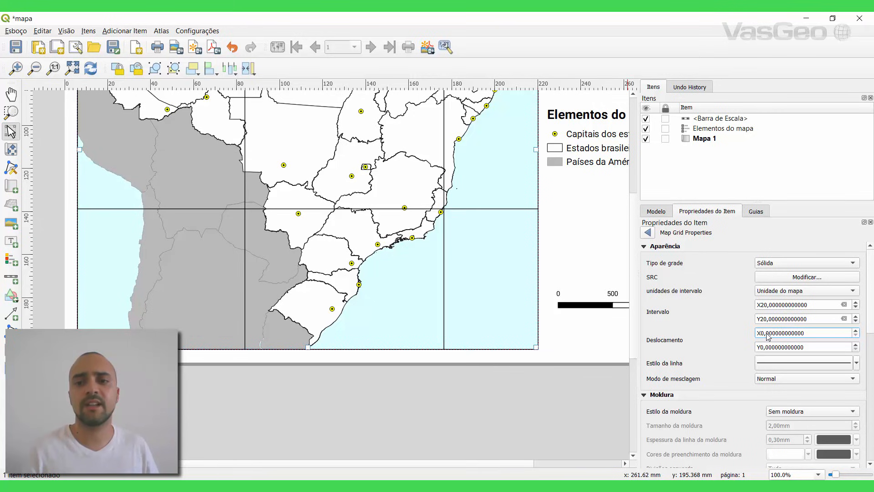
scroll(290, 363, up, 5)
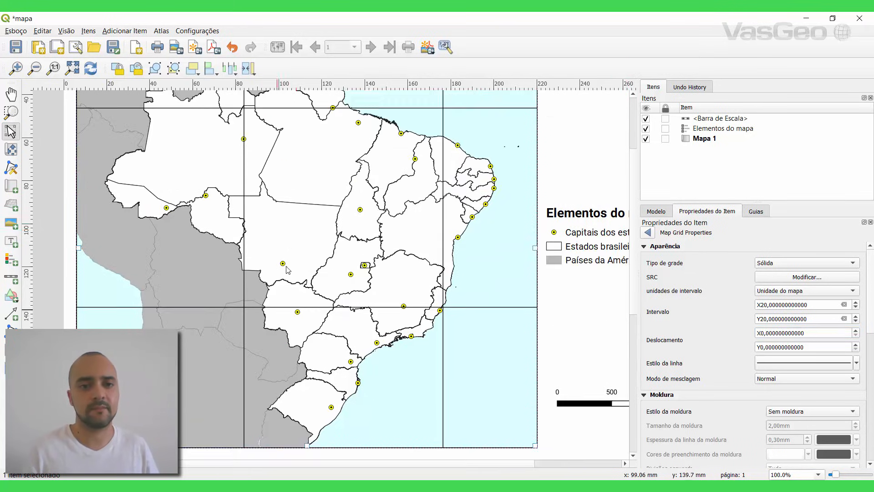
scroll(290, 363, down, 5)
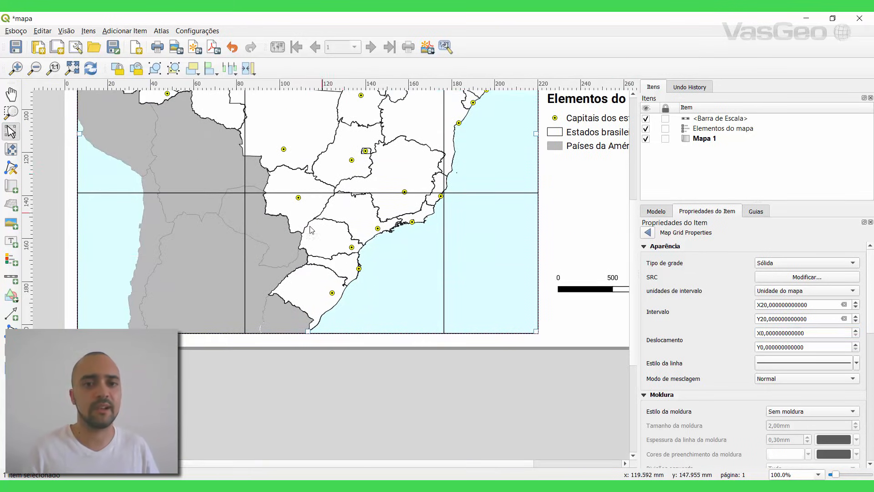
Step: Try a grid X offset of 2 map units and return it to 0
scroll(348, 204, up, 4)
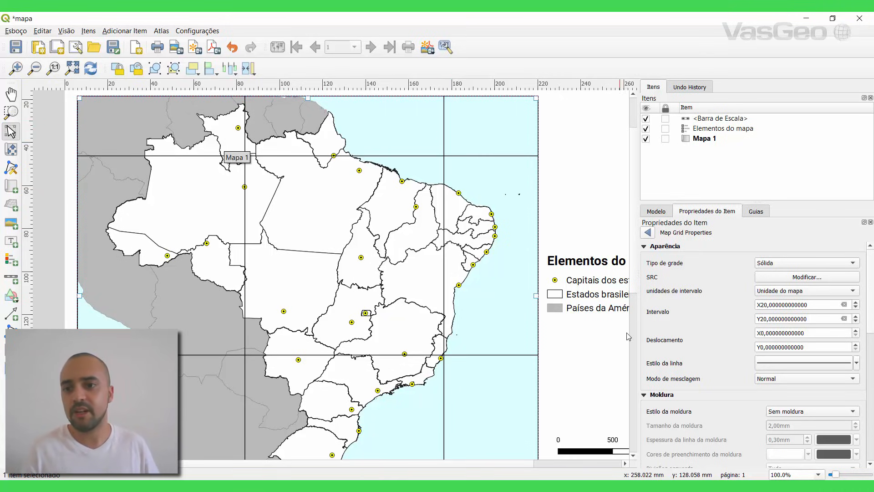
click(856, 331)
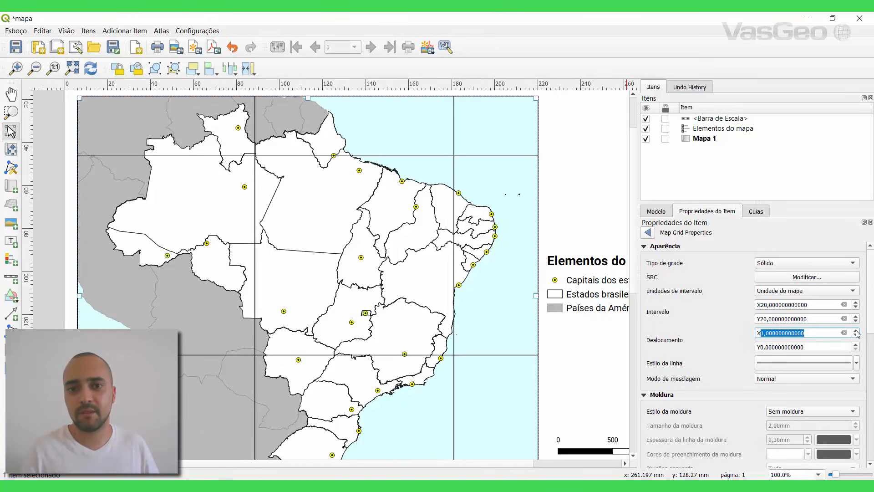
click(856, 332)
click(856, 332)
click(856, 336)
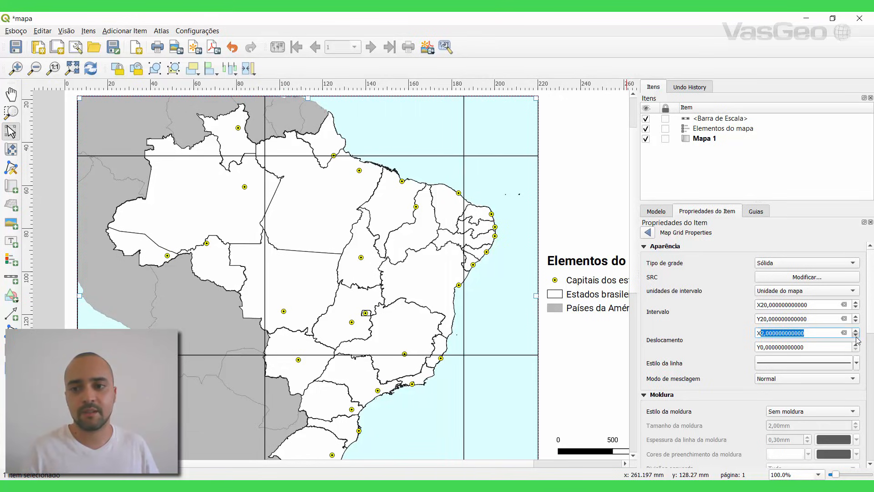
click(856, 336)
click(856, 336)
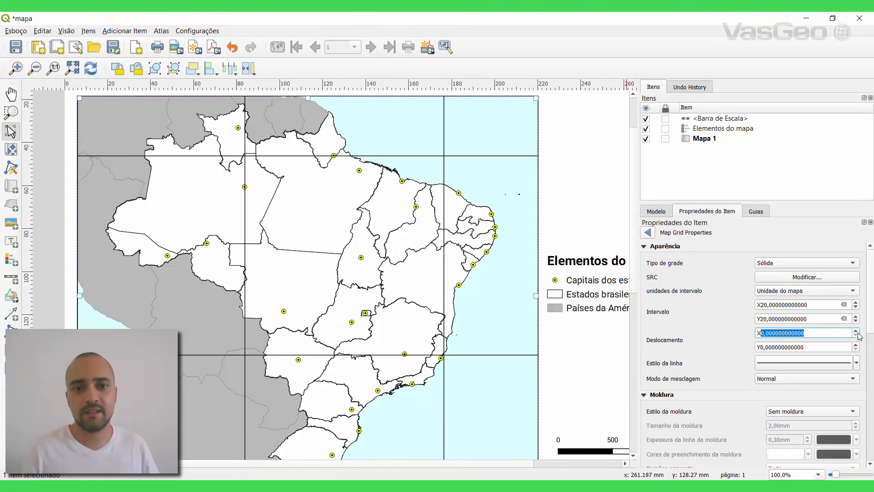
Step: Set the grid's X offset to 17 map units to shift the vertical grid lines across Brazil
click(856, 332)
click(856, 332)
click(856, 332)
click(856, 331)
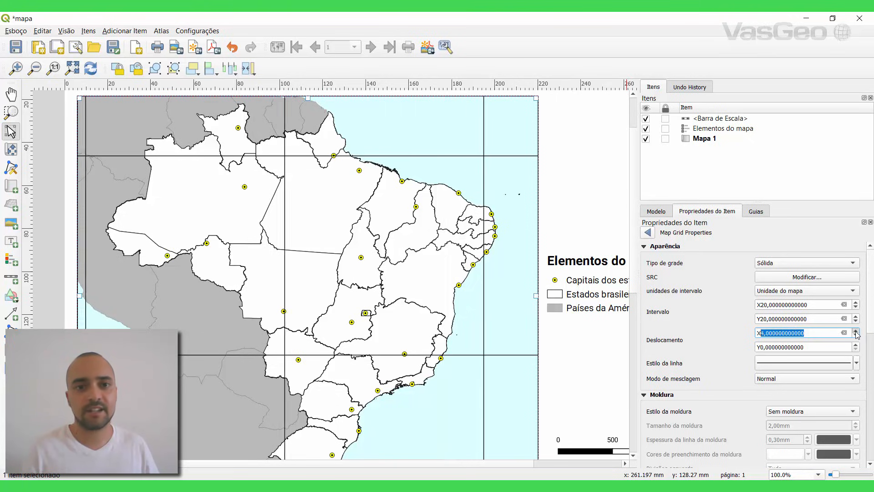
click(856, 332)
click(856, 331)
click(856, 331)
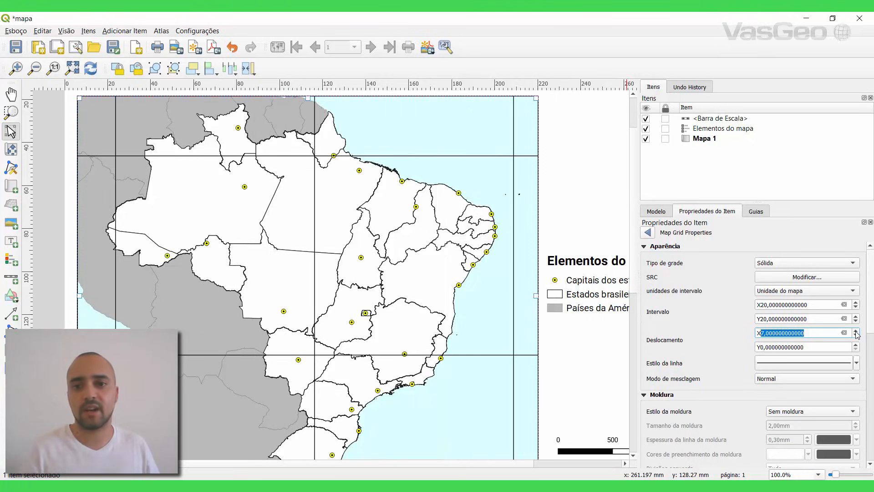
click(856, 336)
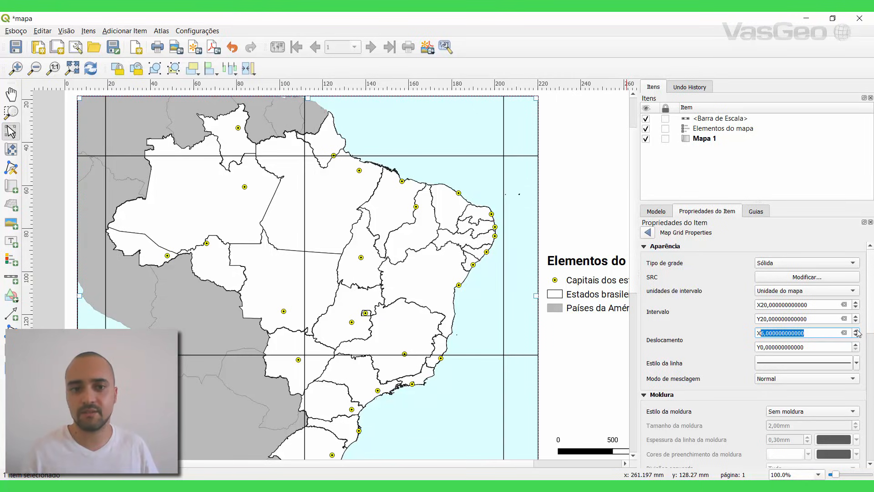
click(856, 331)
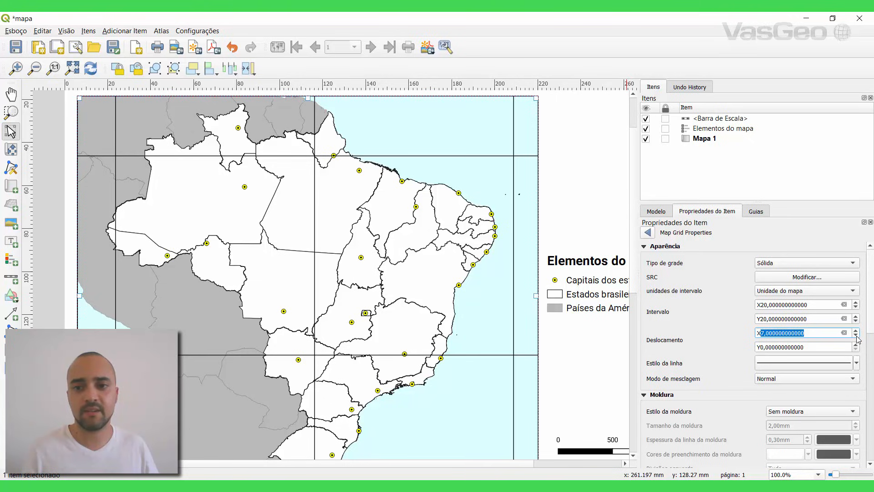
click(856, 330)
click(856, 330)
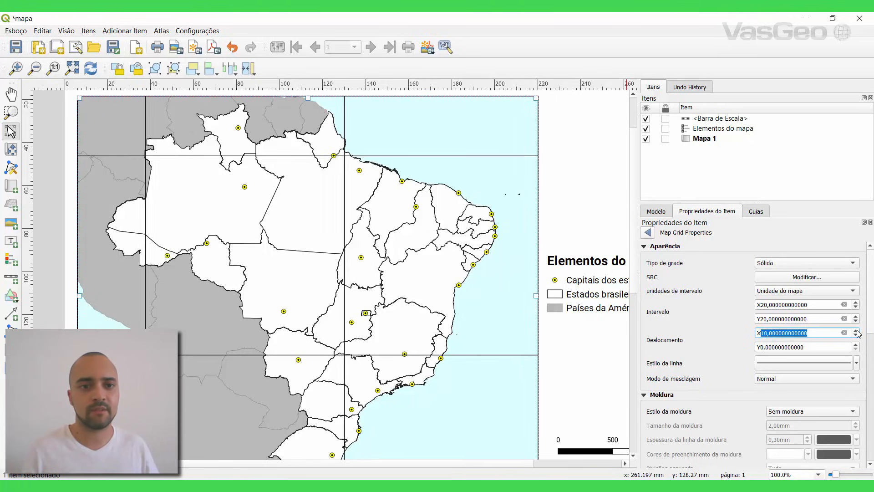
click(857, 331)
click(856, 331)
click(856, 331)
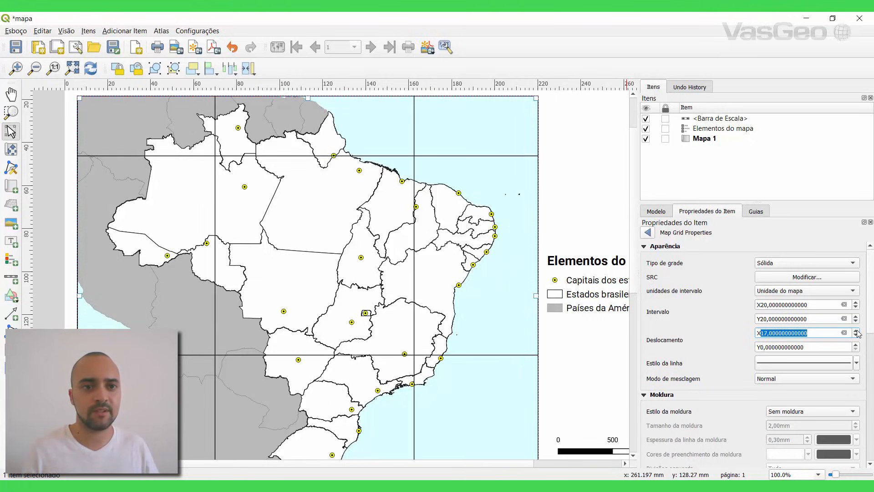
click(856, 330)
click(857, 335)
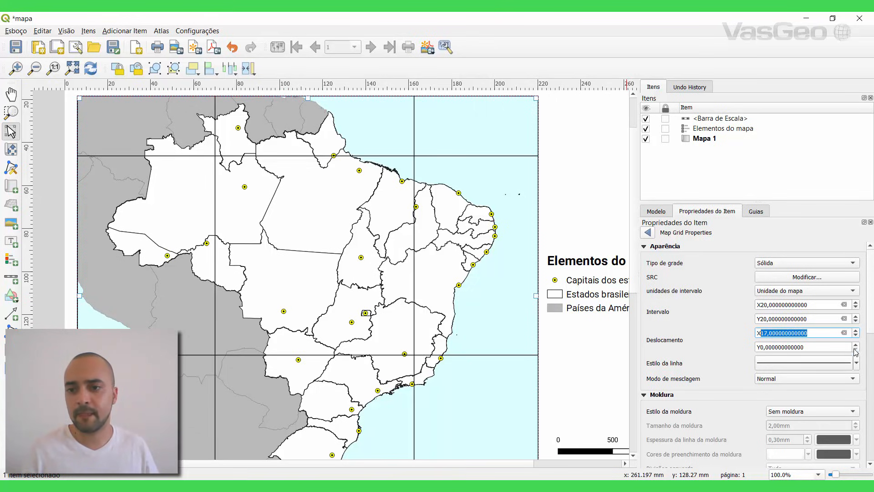
Step: Set the grid's Y offset to 16 map units and check the horizontal grid lines over the map
click(857, 345)
click(856, 348)
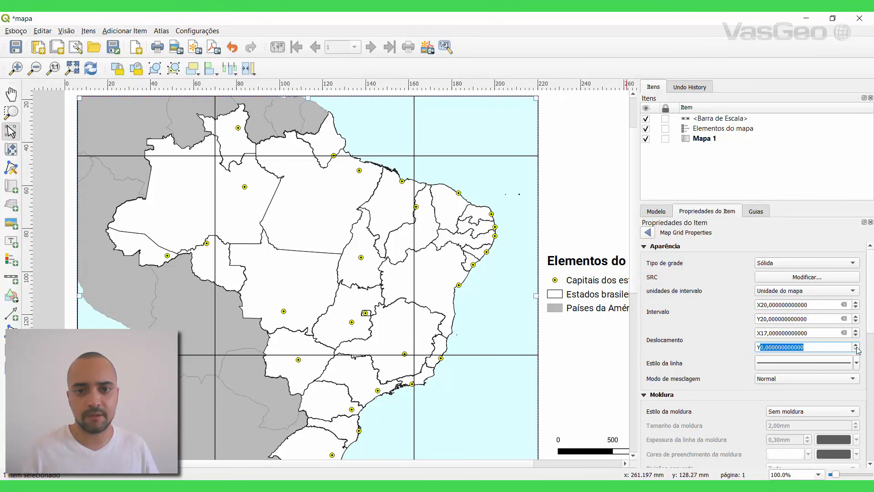
click(856, 348)
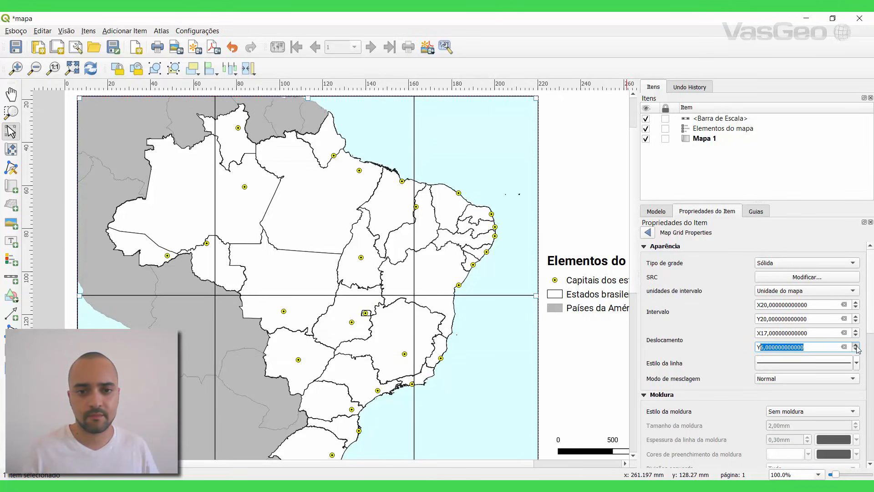
click(857, 348)
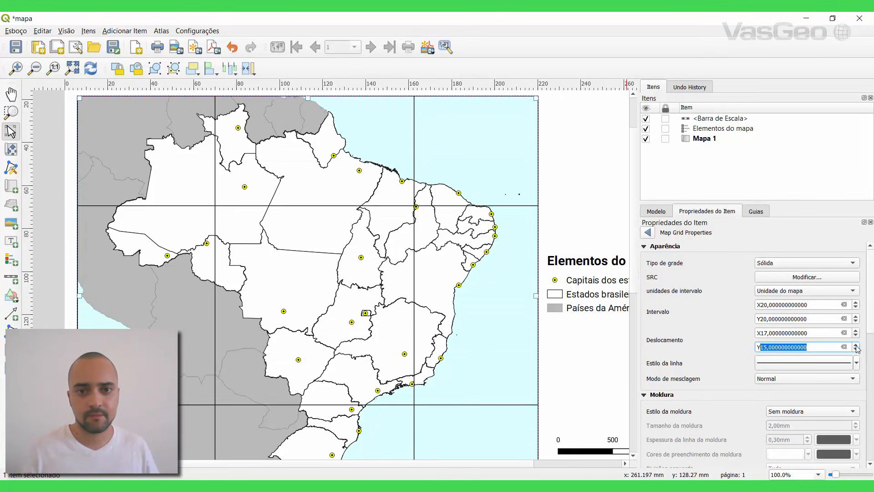
drag(441, 301, 496, 232)
click(856, 345)
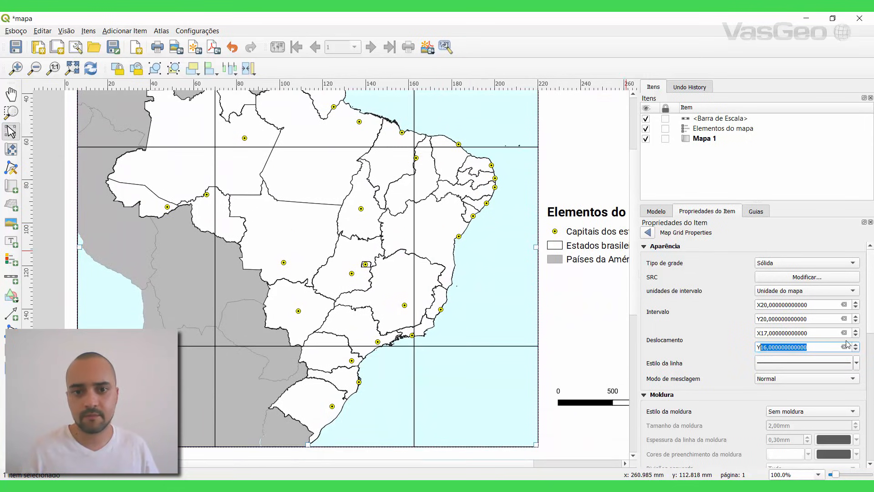
scroll(517, 385, up, 1)
scroll(496, 288, down, 2)
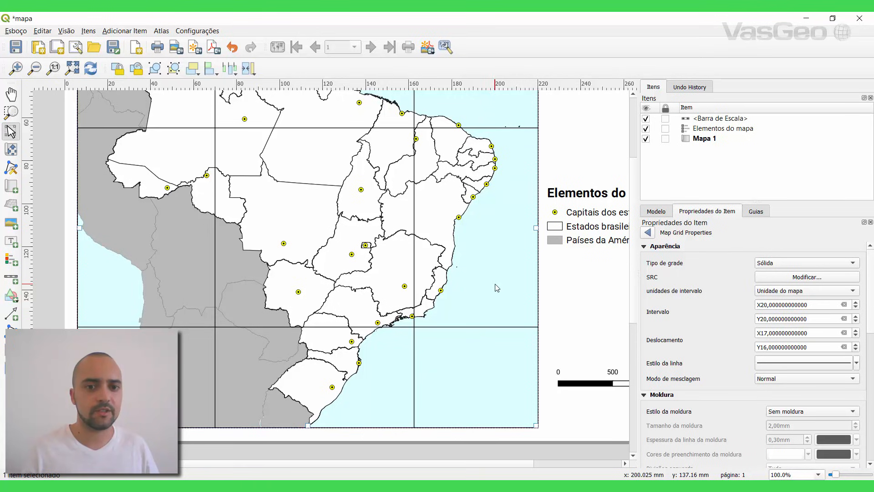
scroll(482, 293, up, 4)
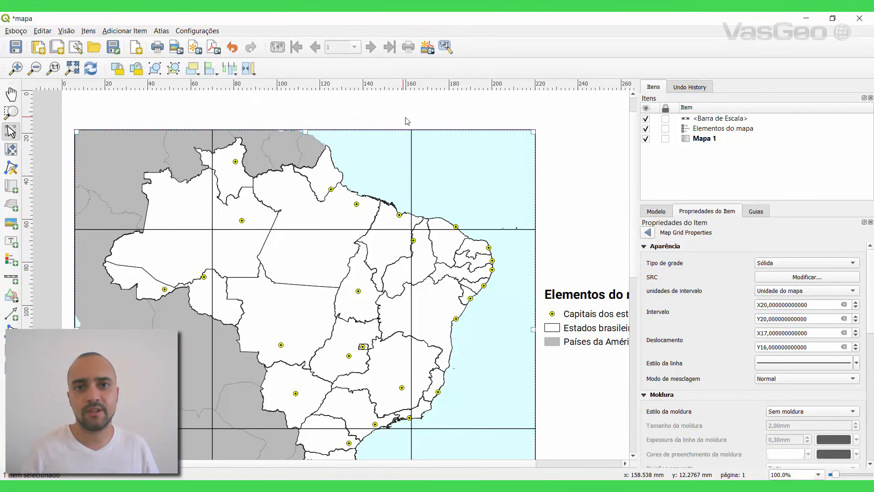
Step: Enable coordinate labels for the grid and set their format to "Grau, minuto, segundo com sufixo"
scroll(788, 369, down, 10)
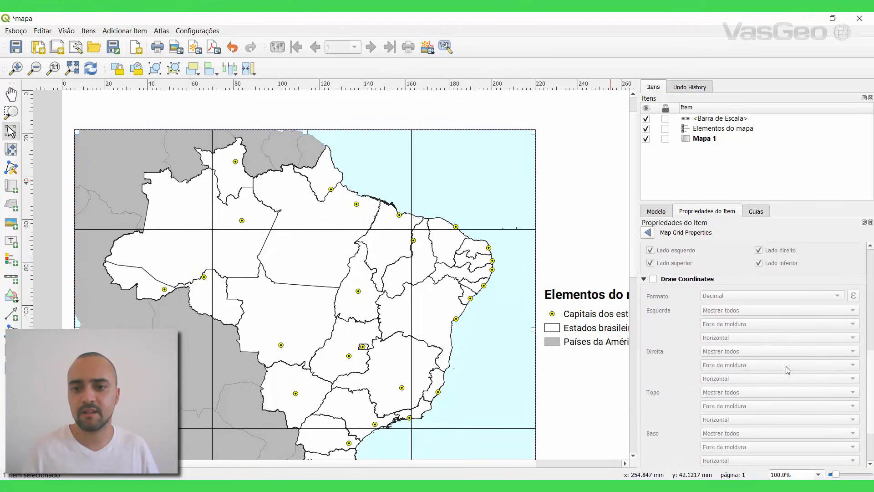
click(654, 279)
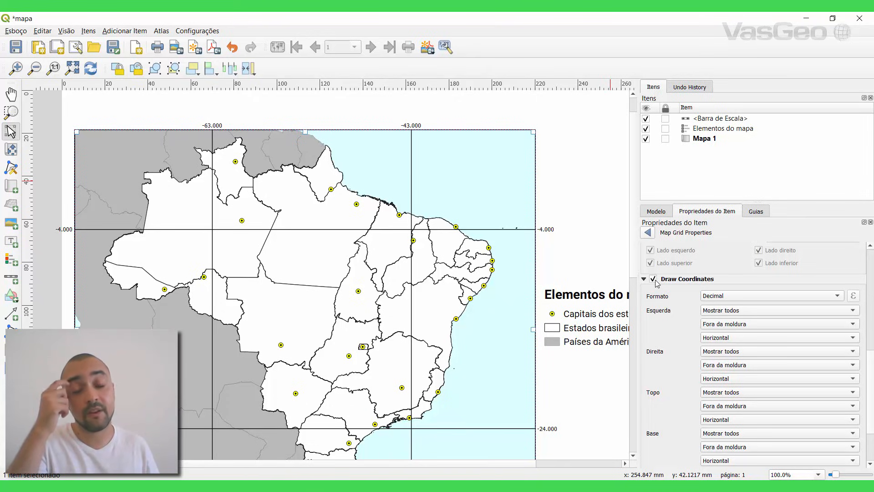
click(747, 297)
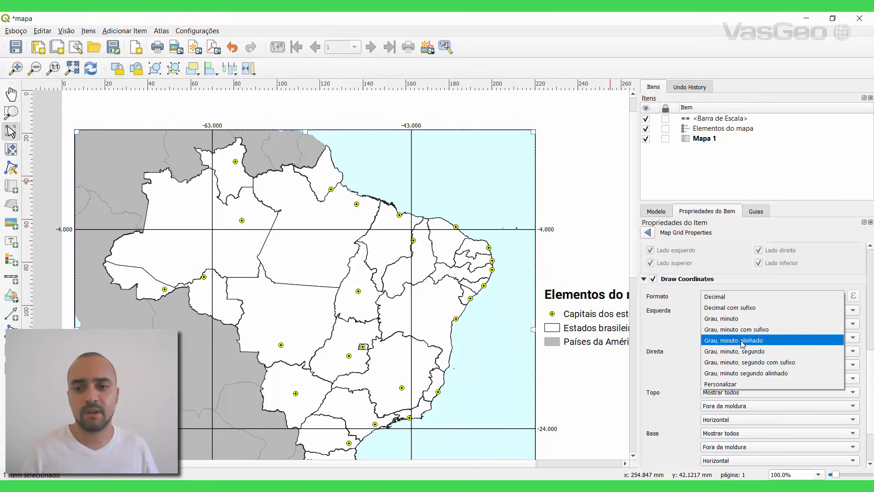
click(748, 362)
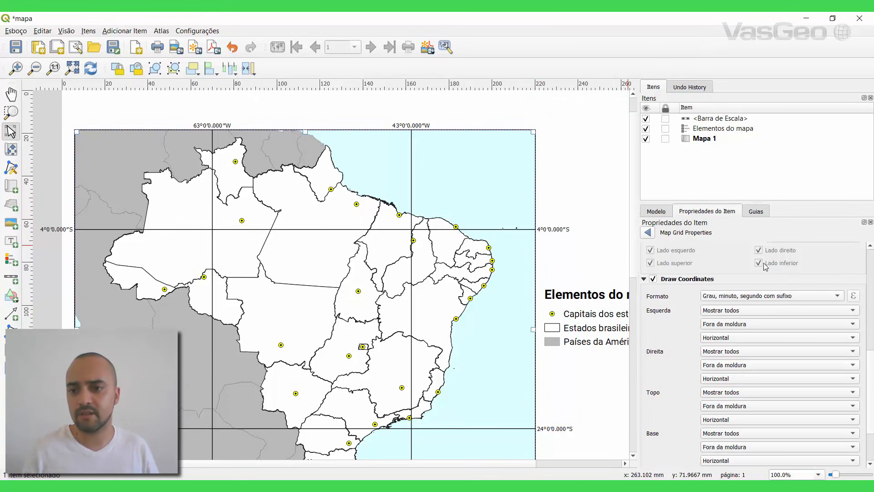
Step: Try a grid X offset of 18 map units and return it to 17
scroll(856, 313, up, 10)
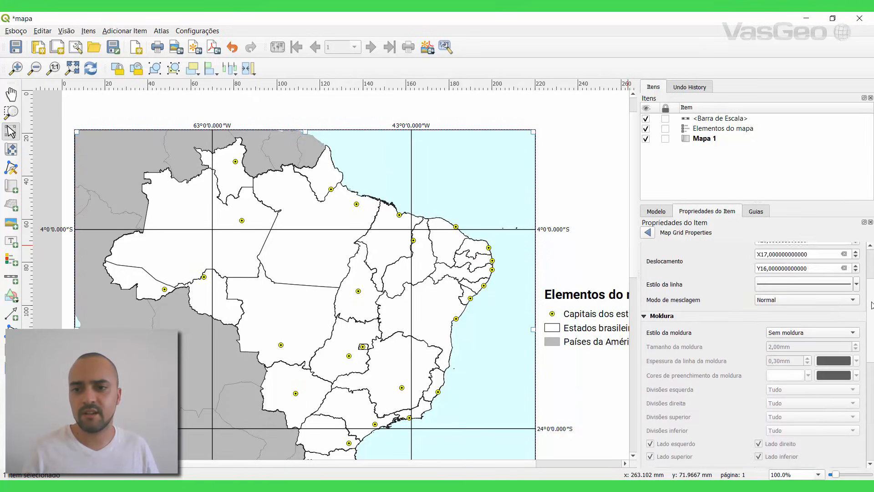
click(856, 331)
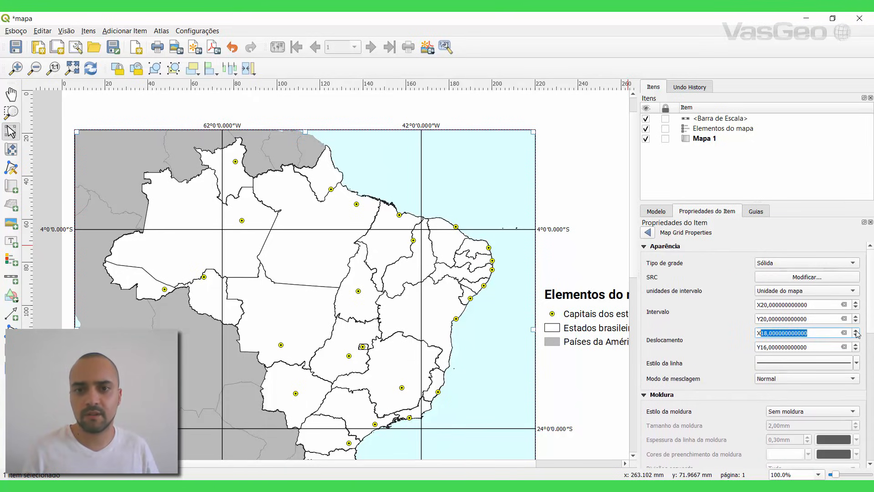
click(856, 336)
Step: Try a grid Y offset of 20 map units, check the line positions, and return it to 16
click(856, 345)
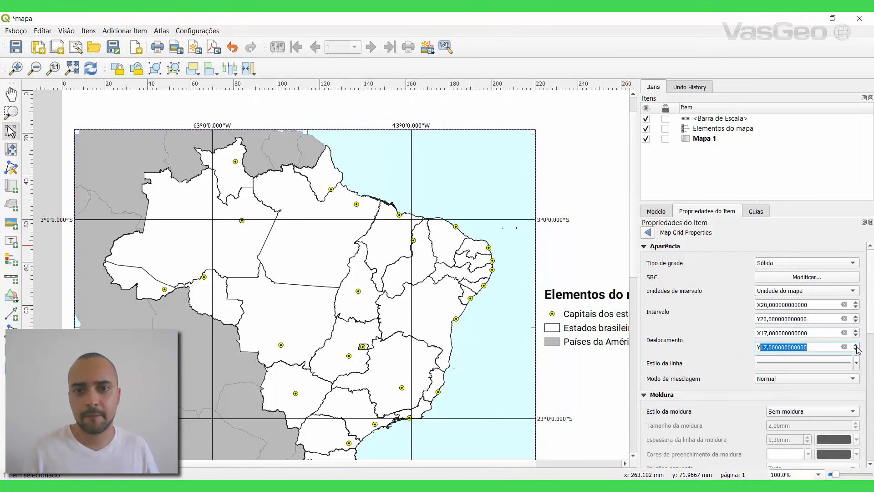
click(857, 344)
click(856, 344)
click(856, 344)
scroll(317, 295, down, 5)
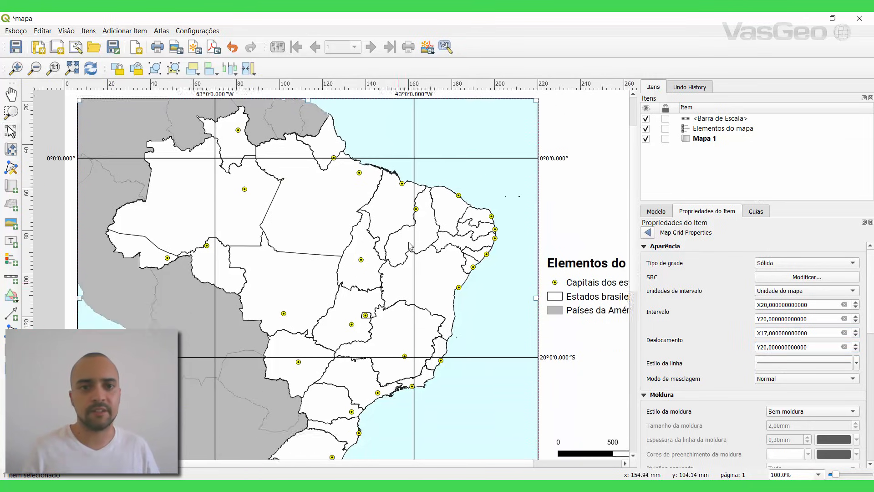
scroll(317, 295, up, 4)
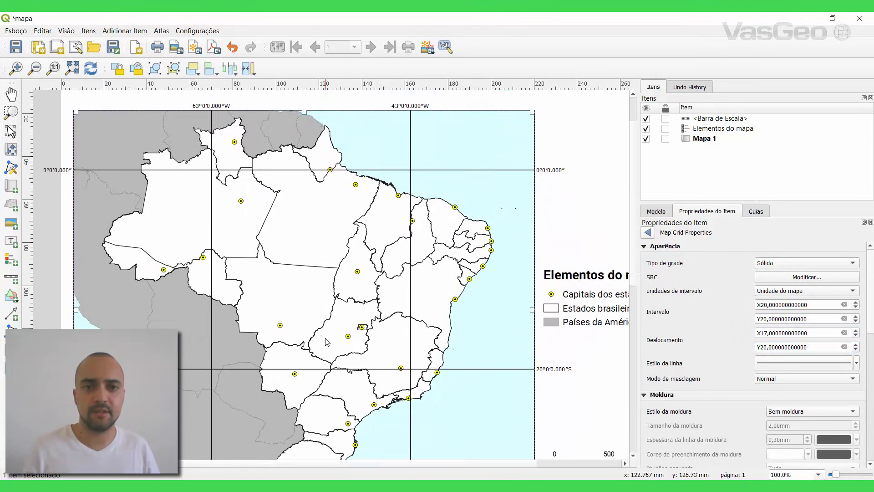
click(857, 350)
click(856, 349)
click(856, 350)
click(856, 350)
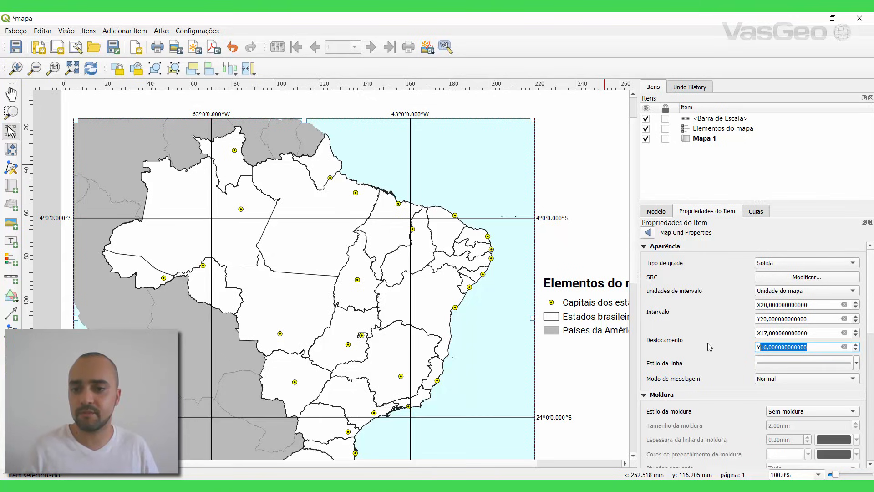
Step: Set the grid coordinate precision to 0 and check the coordinate labels around the map frame
scroll(706, 340, down, 7)
scroll(707, 339, down, 2)
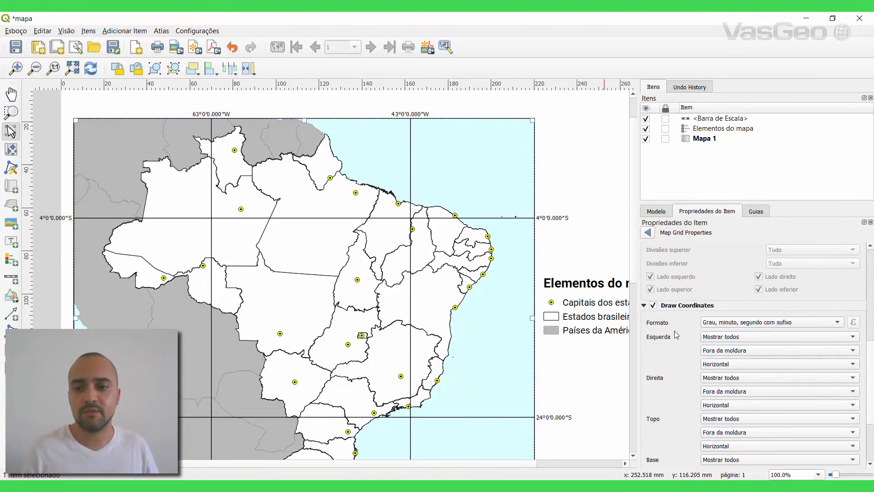
scroll(674, 335, down, 4)
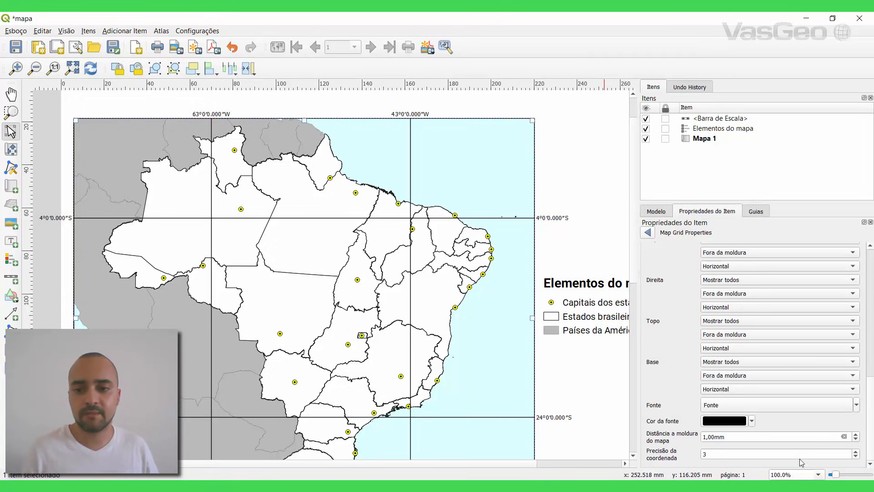
click(856, 456)
click(856, 456)
click(856, 456)
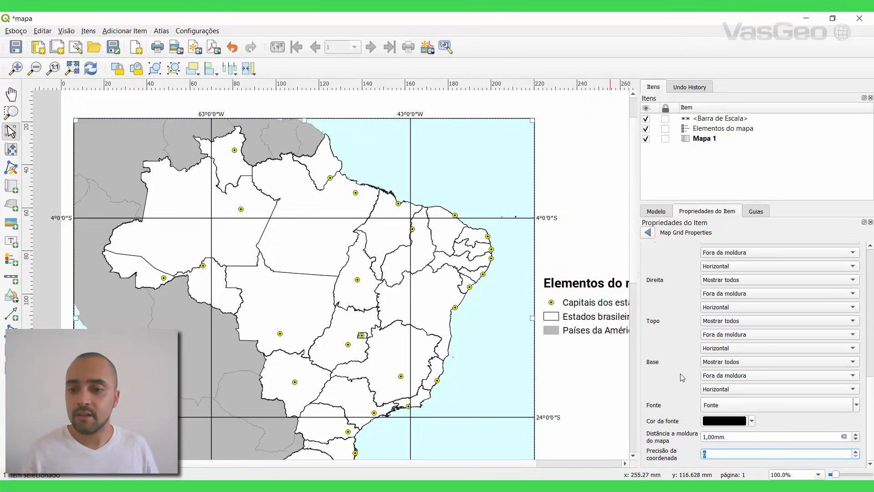
scroll(477, 371, down, 5)
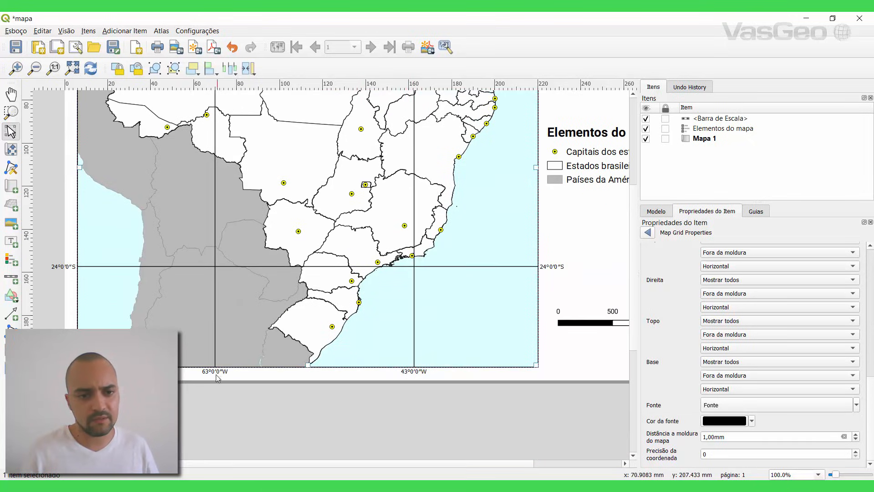
scroll(152, 254, up, 6)
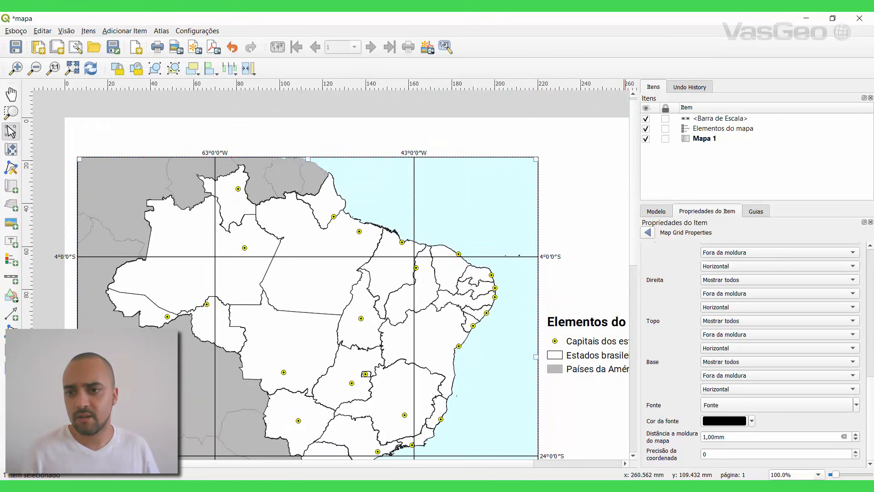
Step: Change the grid coordinate format to "Grau, minuto com sufixo"
scroll(871, 373, up, 4)
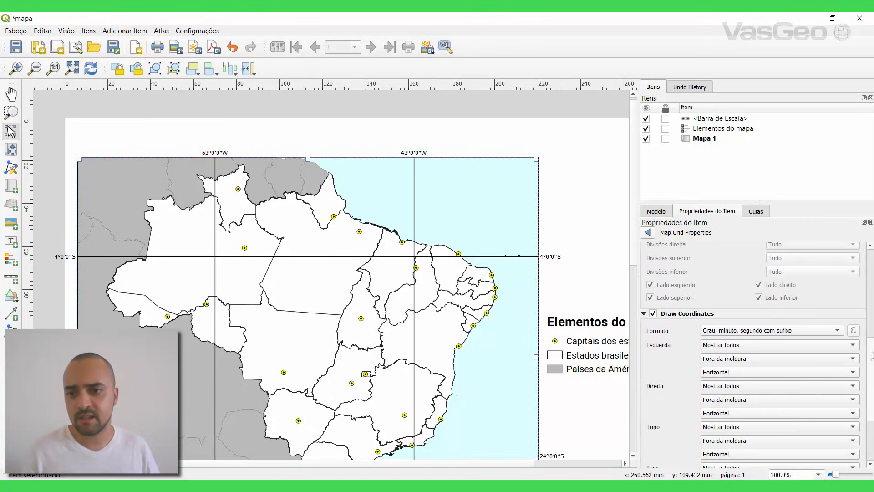
click(760, 335)
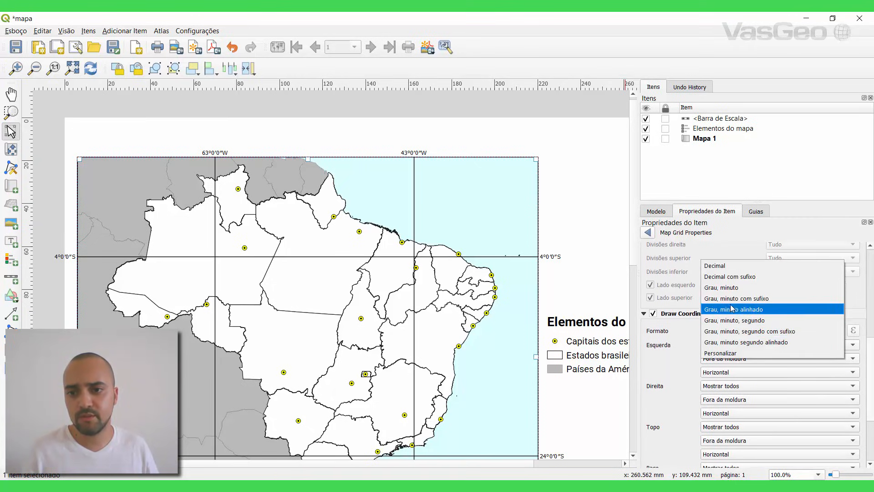
click(747, 299)
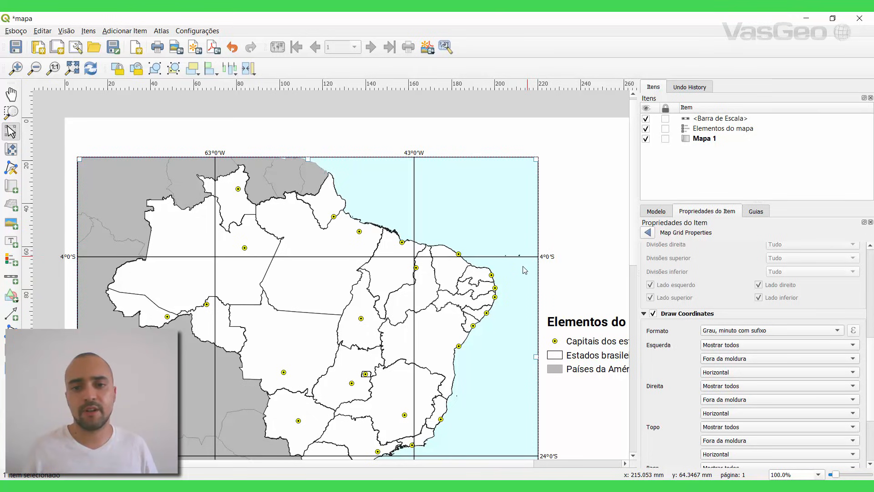
Step: Set the orientation of the left and right grid coordinates to "Vertical ascendente"
scroll(113, 303, down, 2)
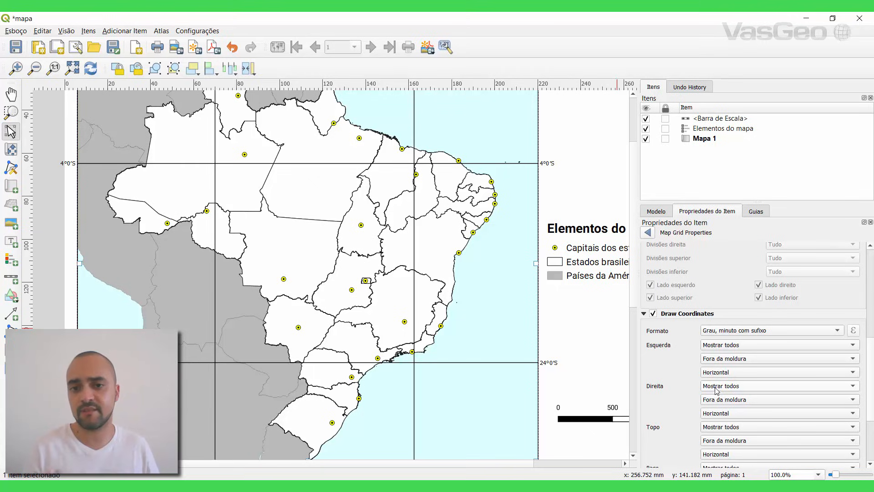
scroll(867, 379, down, 3)
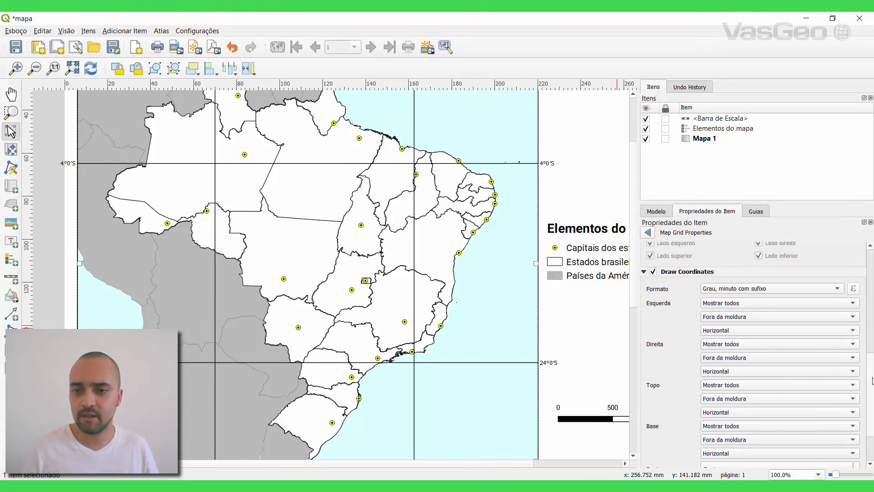
scroll(867, 379, up, 1)
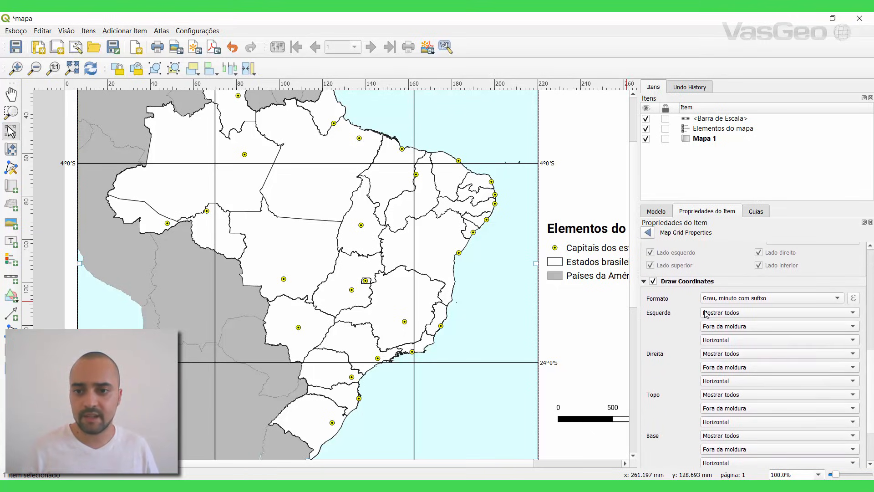
click(721, 341)
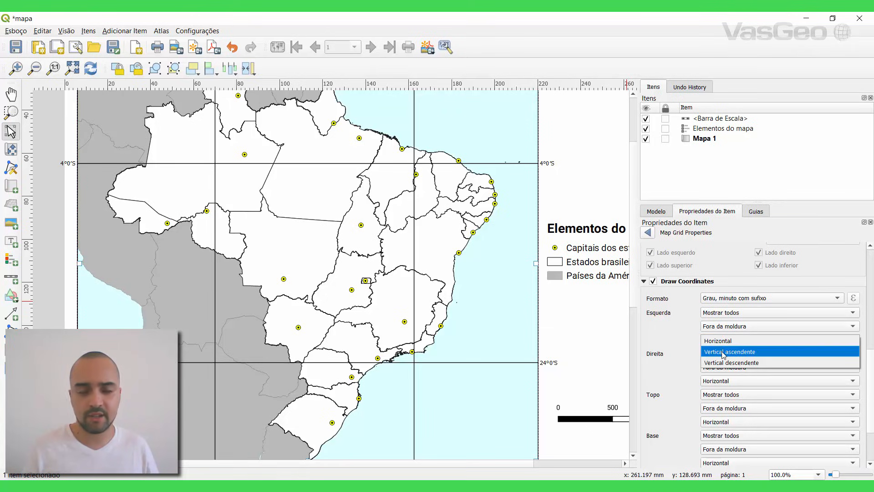
click(724, 352)
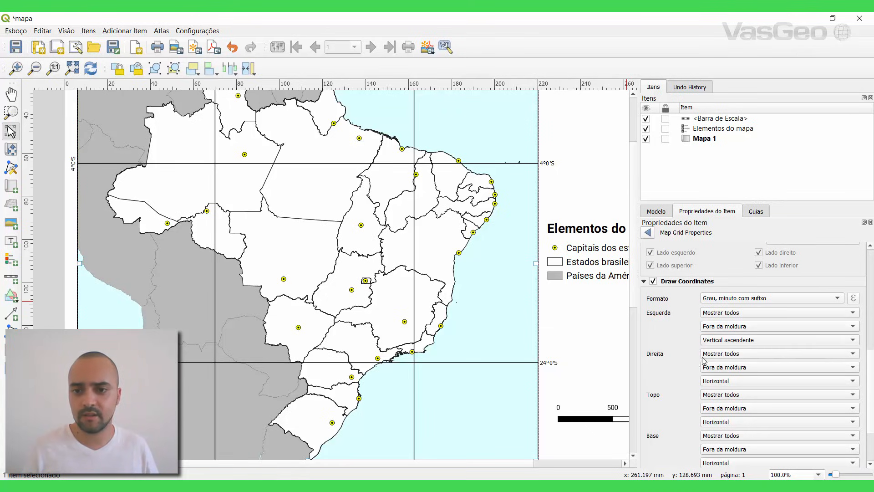
click(719, 381)
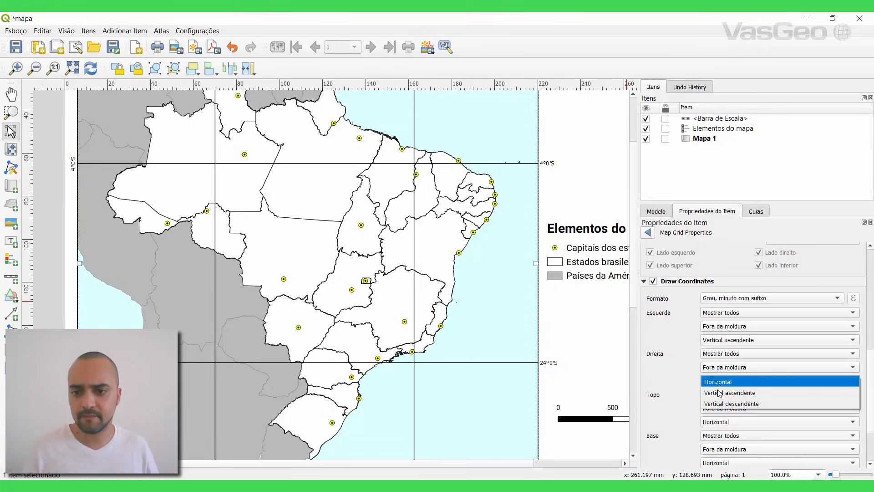
click(721, 391)
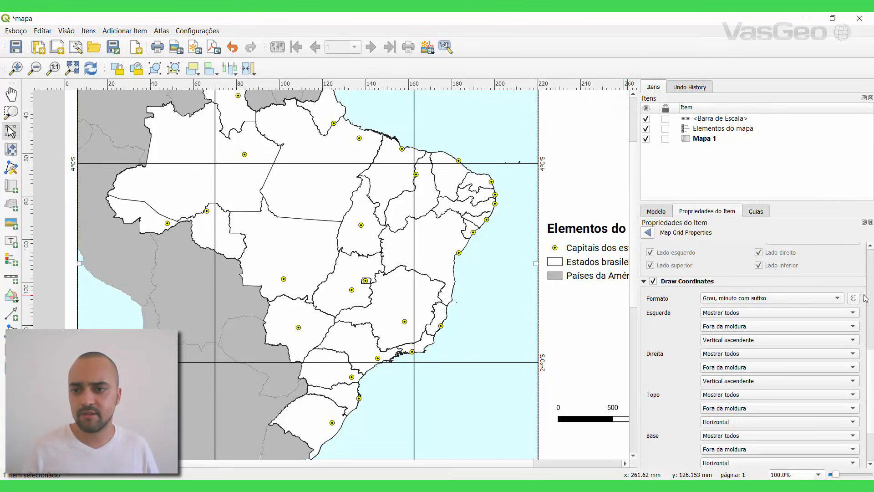
Step: Change the grid coordinate font to Roboto Bold
drag(870, 358, 867, 451)
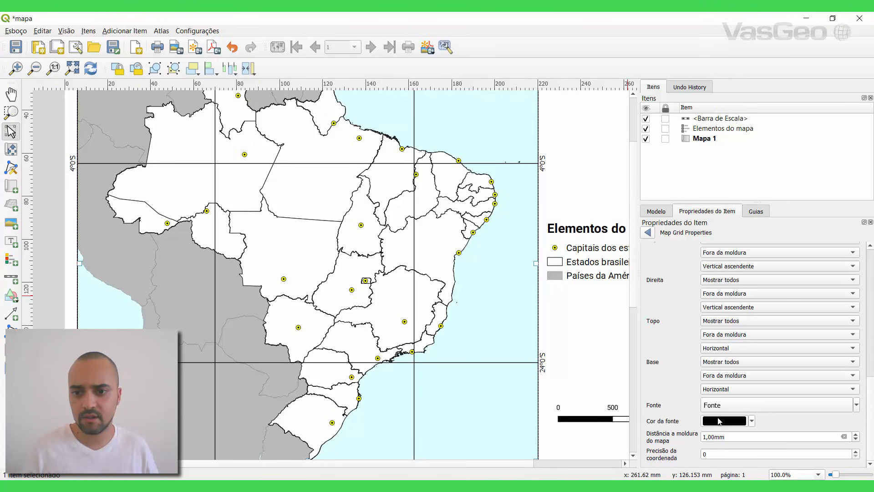
click(721, 410)
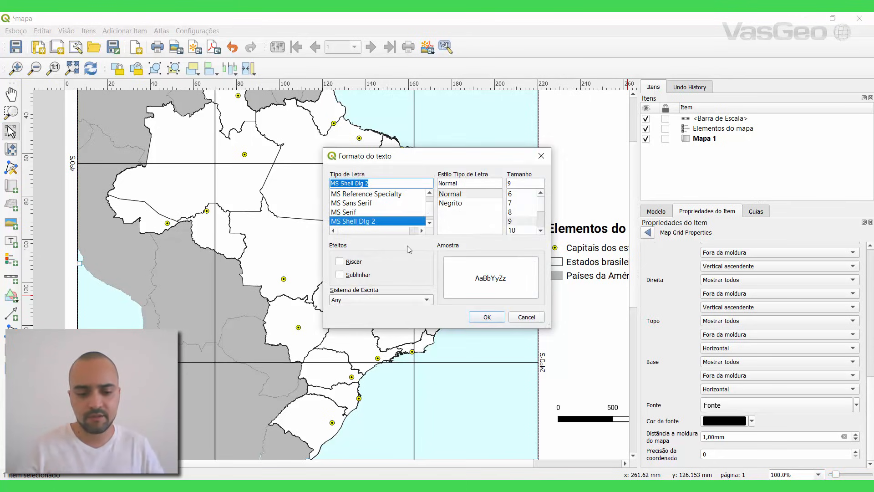
text(roro)
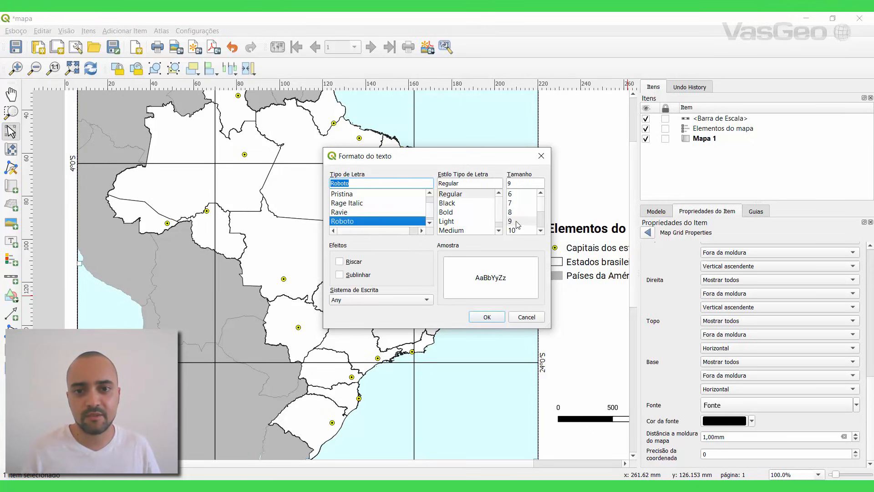
click(449, 213)
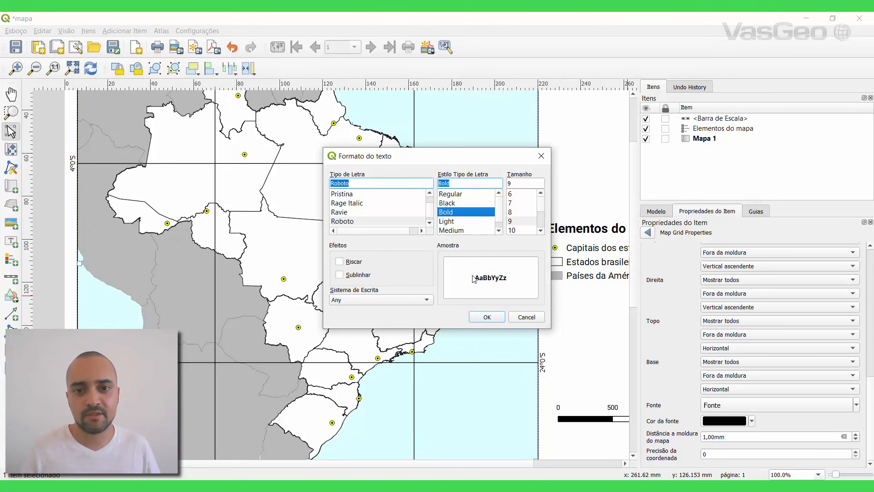
click(474, 318)
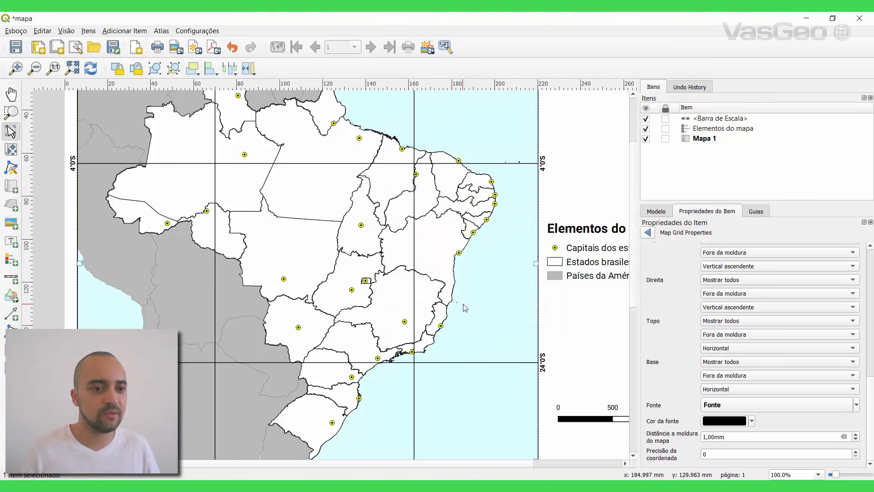
Step: Set the coordinate labels' distance to the map frame to 1.50 mm and check the labels around the map
scroll(448, 309, down, 3)
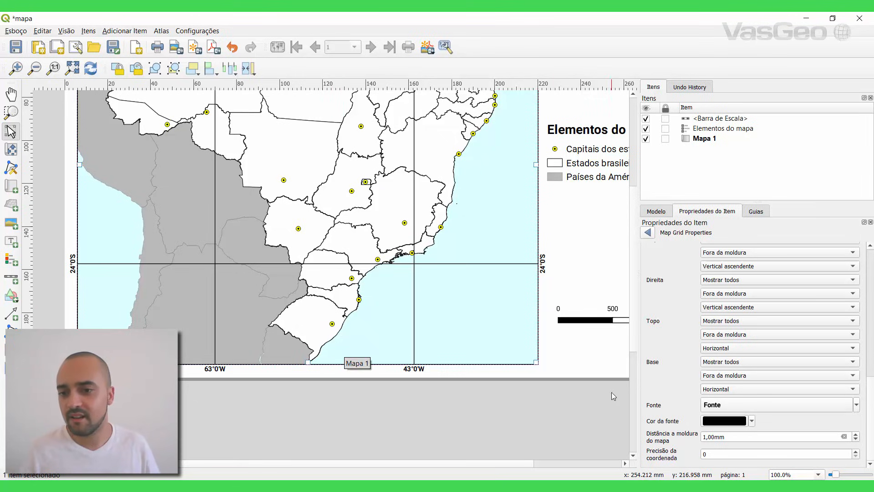
scroll(710, 444, up, 1)
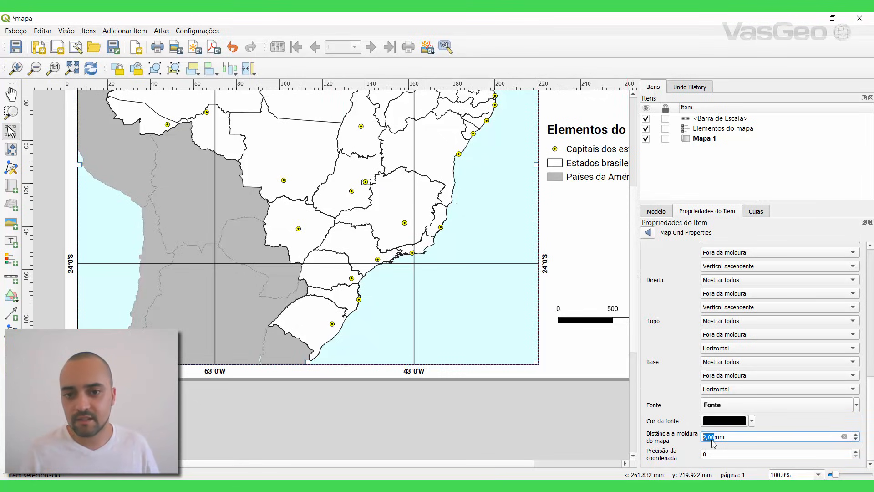
scroll(713, 444, down, 1)
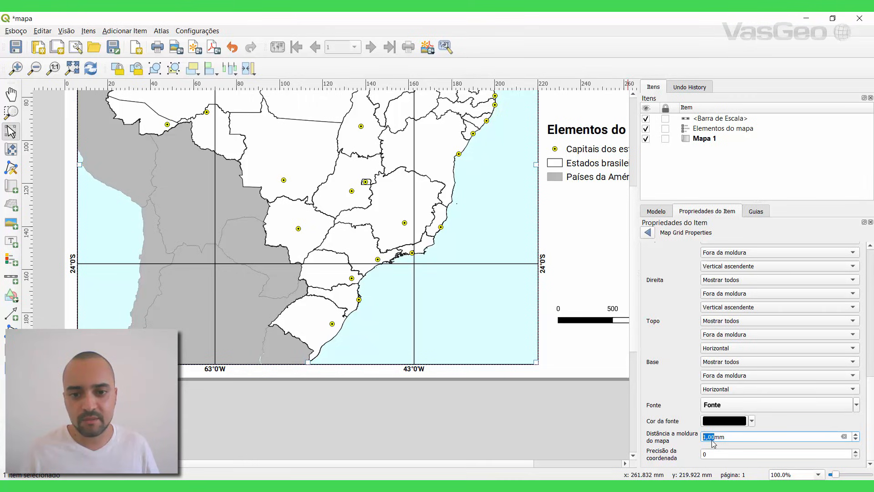
scroll(714, 444, up, 1)
scroll(714, 444, down, 1)
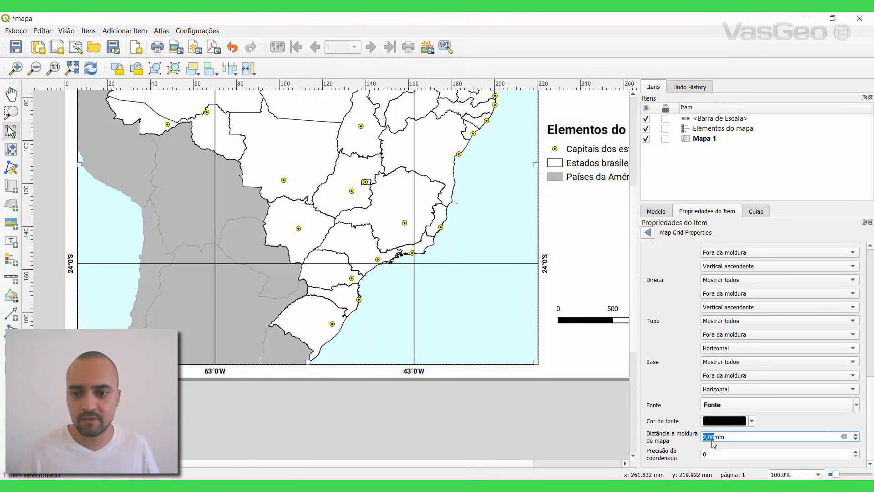
click(712, 440)
scroll(710, 443, down, 1)
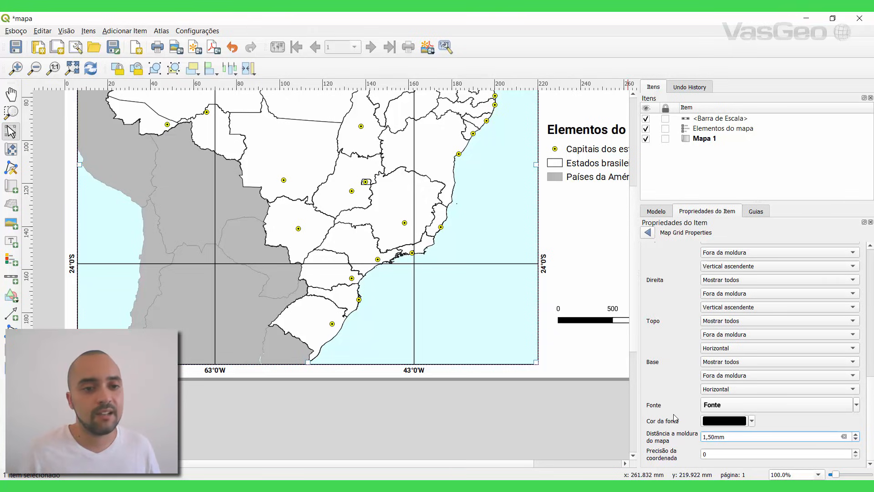
drag(468, 204, 457, 352)
drag(432, 206, 382, 258)
drag(443, 314, 391, 213)
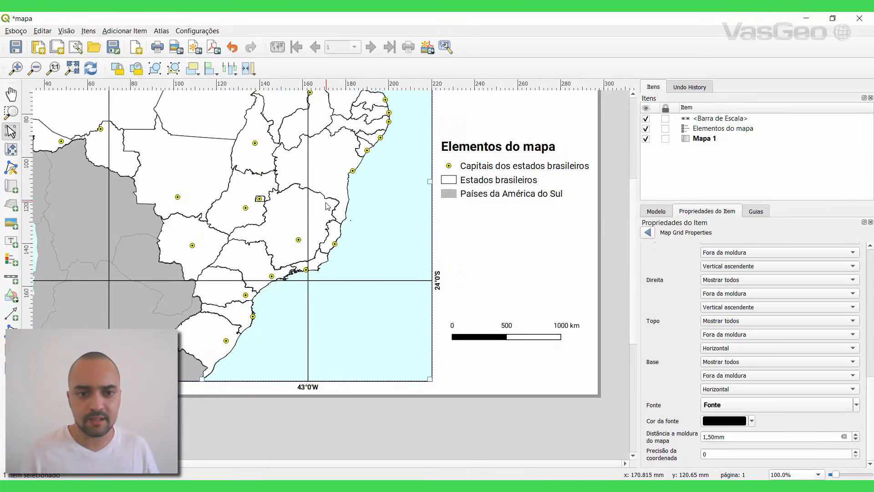
drag(208, 239, 313, 306)
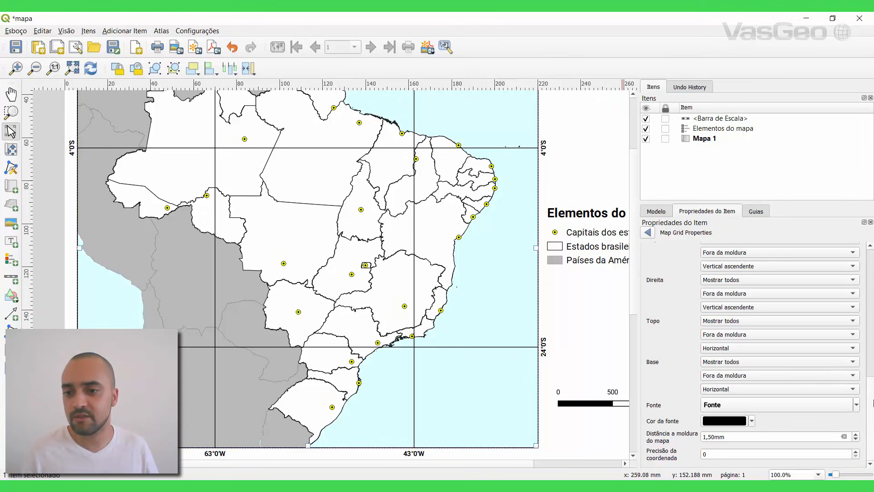
Step: Change the grid line colour to a mid grey with a 60% brightness value
drag(872, 401, 873, 262)
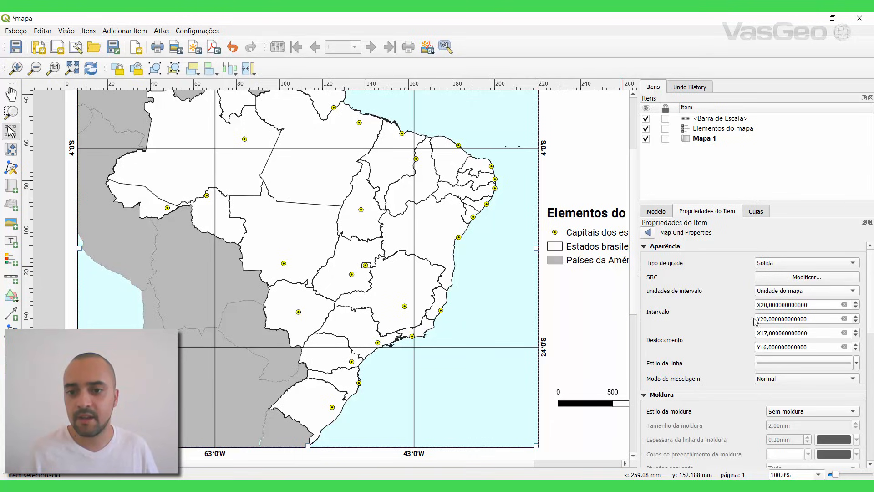
click(769, 366)
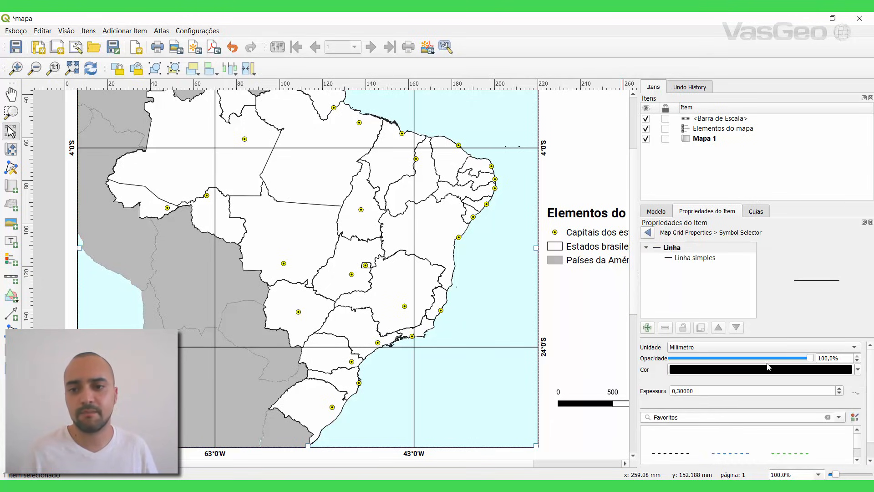
click(768, 368)
mouse_move(849, 333)
mouse_down()
mouse_move(854, 285)
mouse_move(857, 339)
mouse_move(866, 268)
mouse_move(870, 313)
mouse_up()
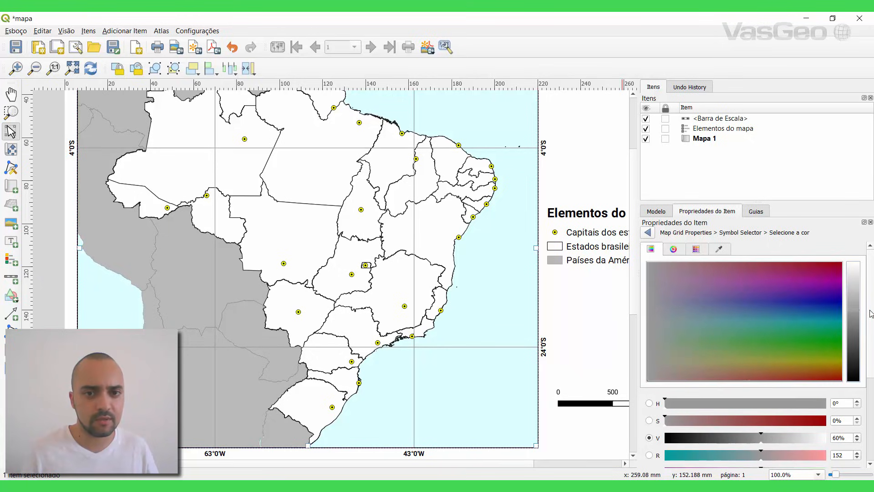
click(647, 232)
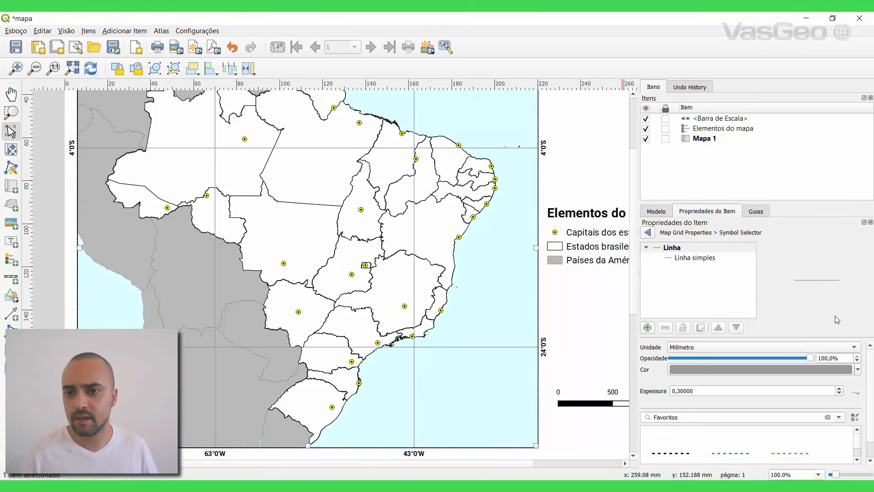
click(648, 233)
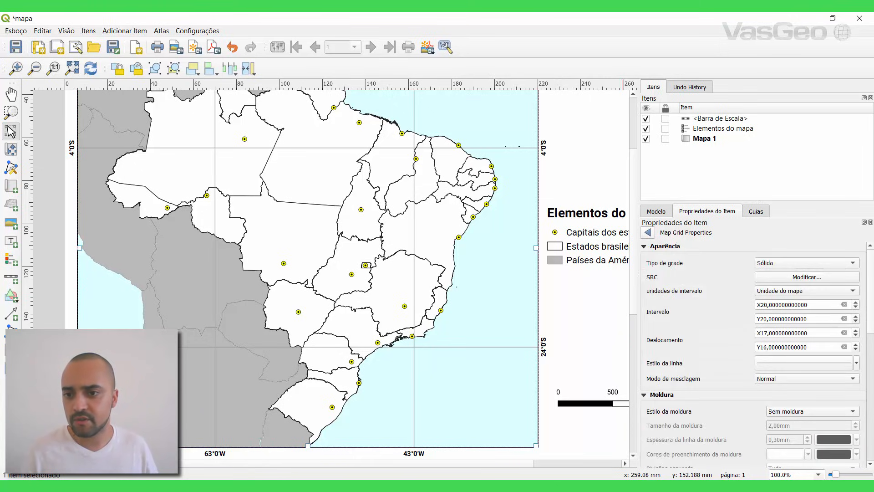
Step: Try the "Linhas interiores" frame style on the grid, inspect the inner ticks up close and adjust the frame size
scroll(819, 336, down, 5)
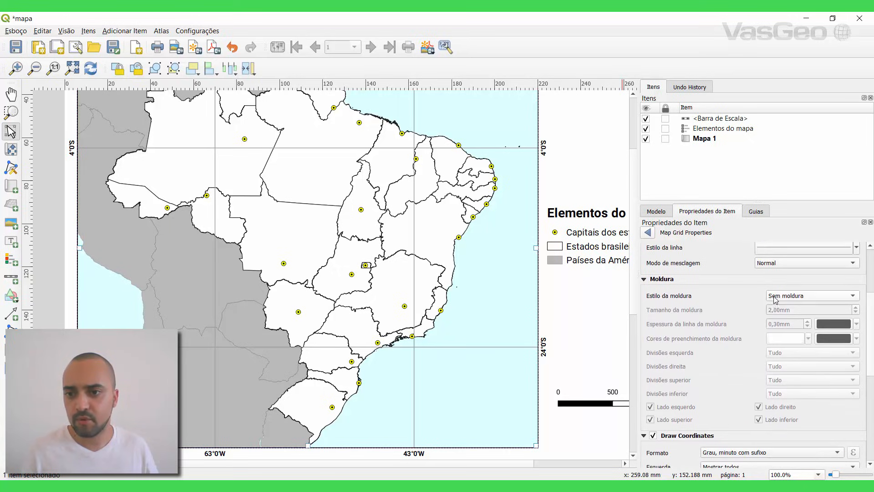
click(775, 299)
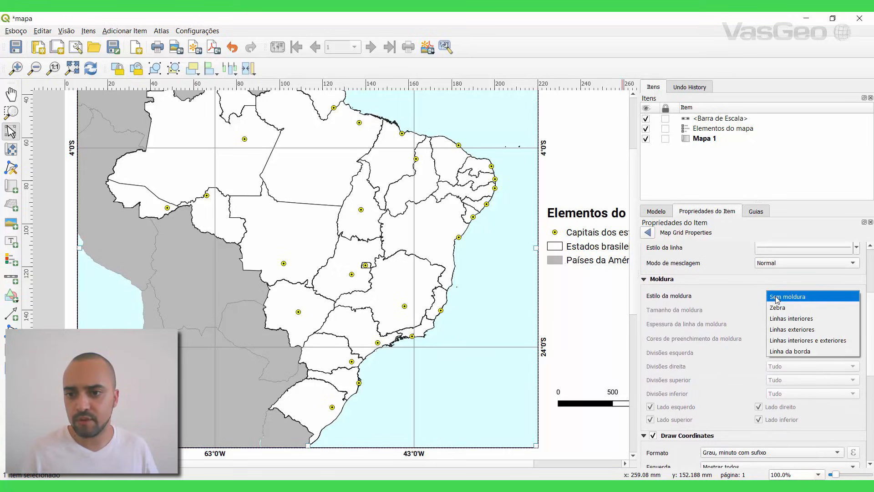
click(782, 323)
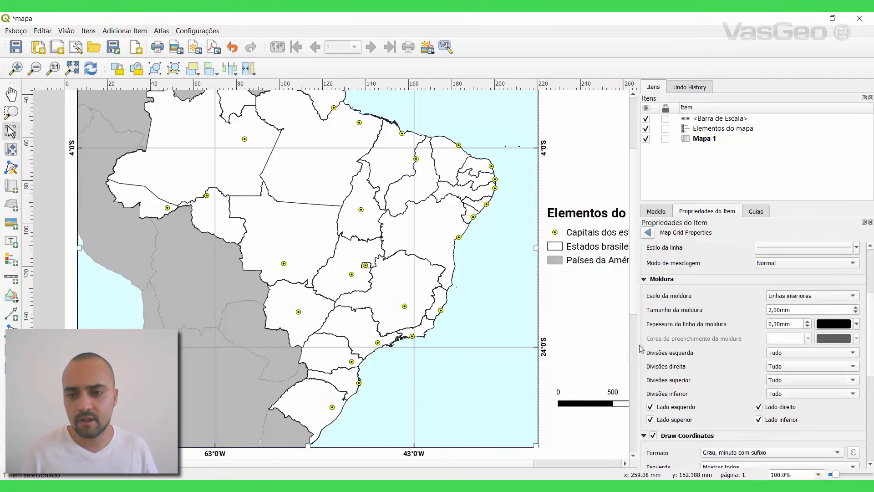
scroll(537, 359, up, 2)
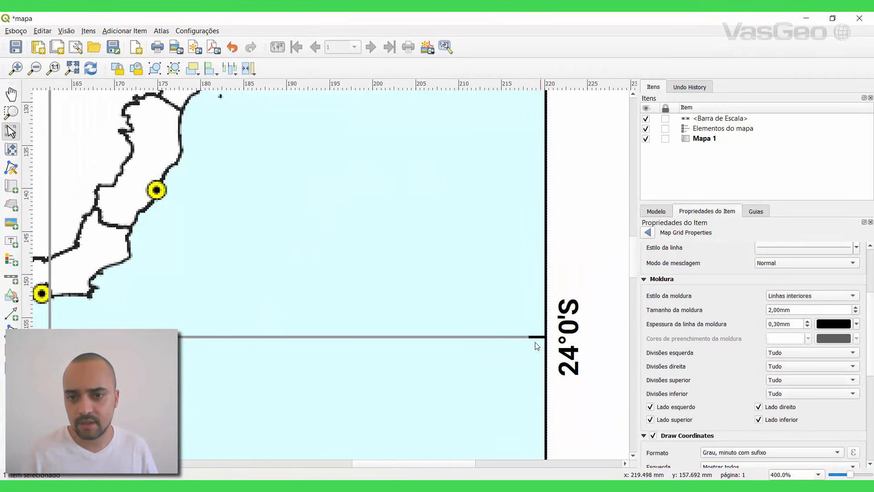
click(856, 309)
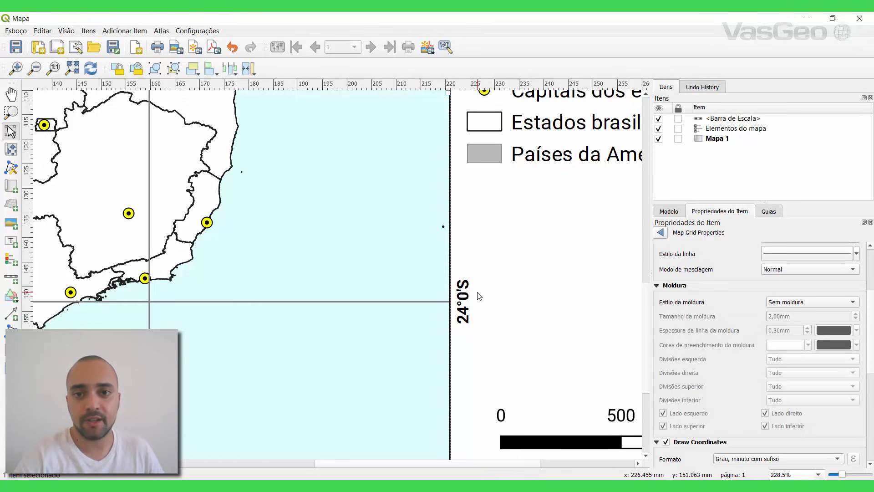
Step: Save the Mapa_estados project from the main QGIS window and save it again from the print layout
scroll(479, 295, down, 1)
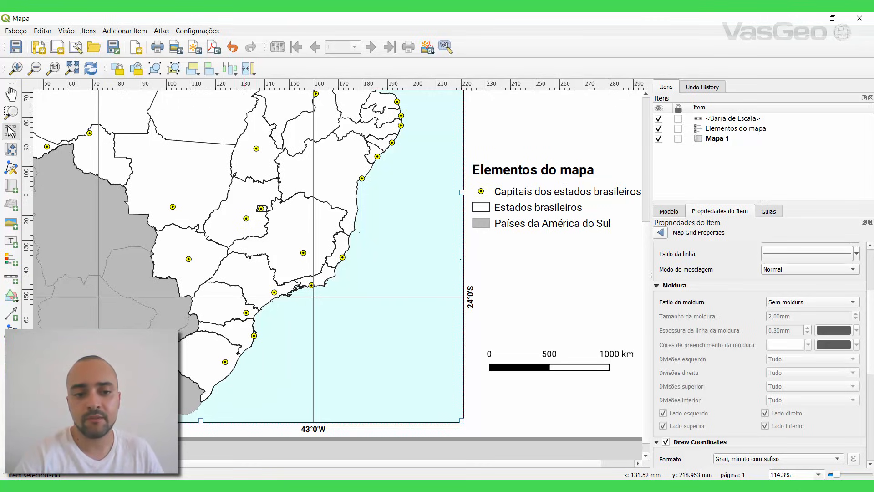
click(220, 486)
click(53, 47)
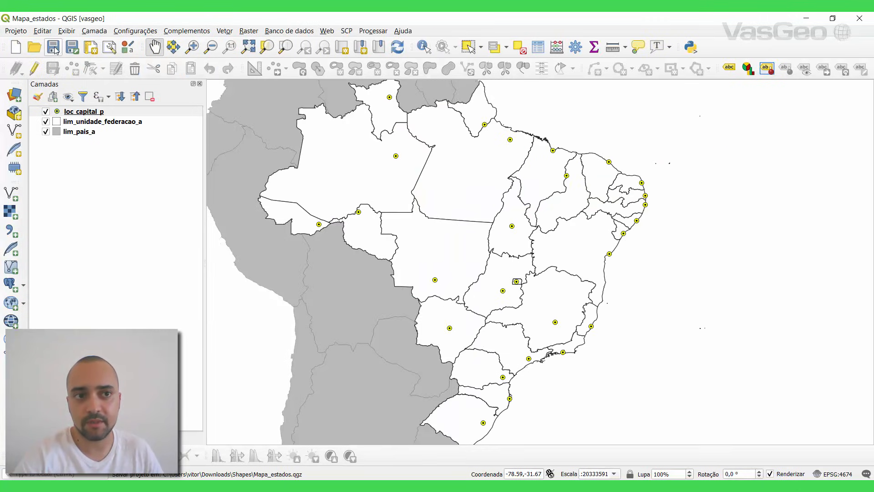
click(262, 486)
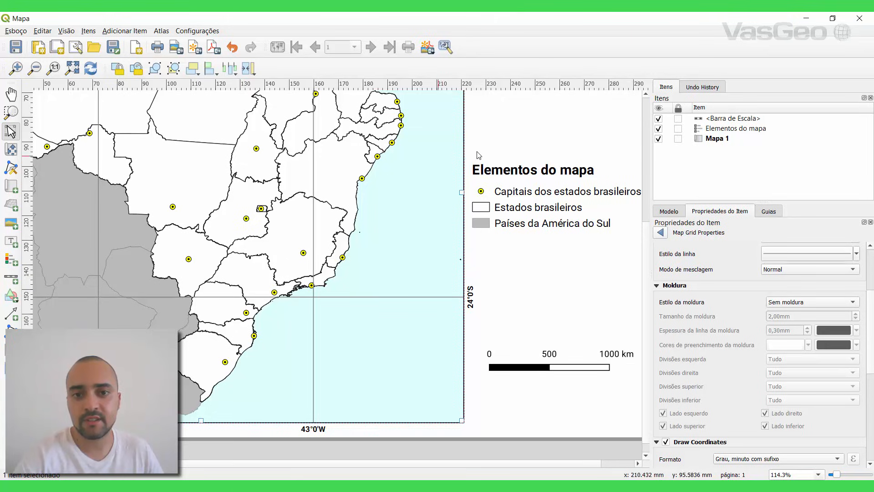
click(16, 48)
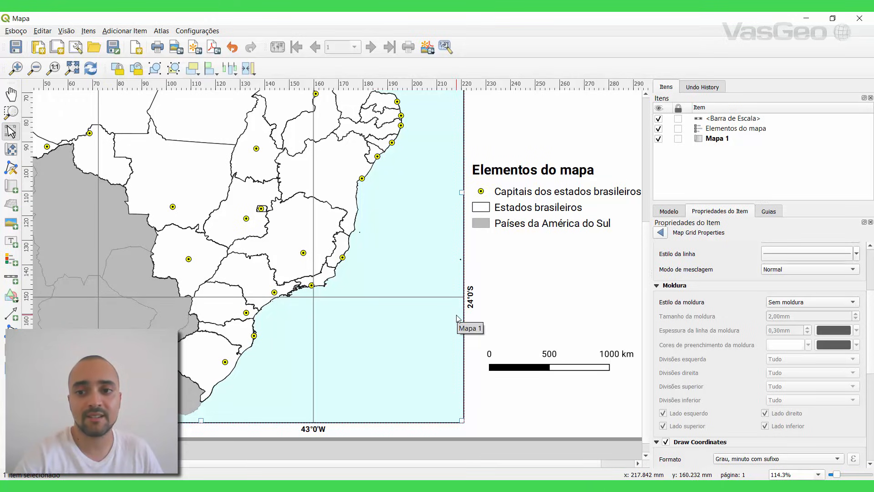
scroll(458, 318, up, 2)
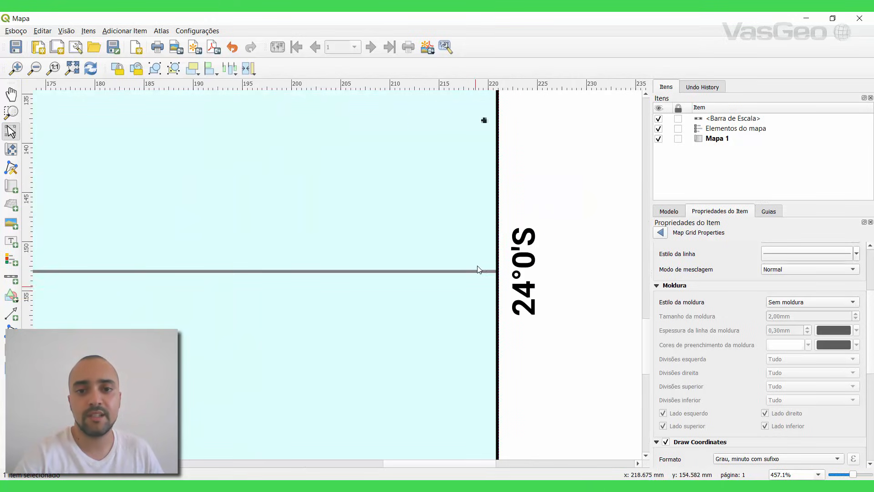
scroll(466, 282, down, 1)
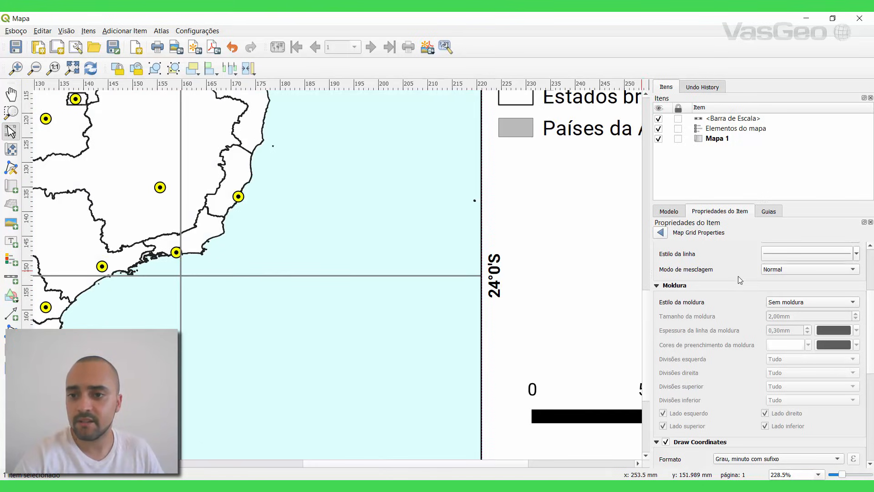
Step: Set the grid's frame style to "Linhas interiores", check the inner tick at the 24°S label and save the project
click(774, 304)
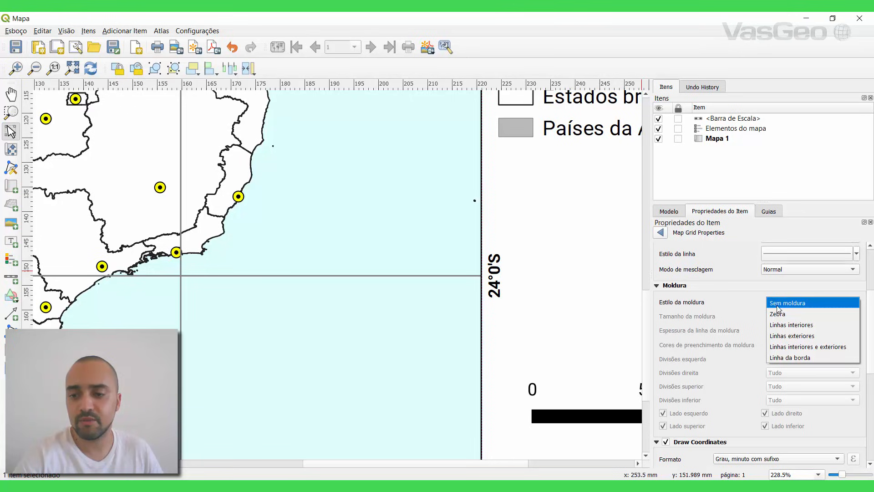
click(791, 325)
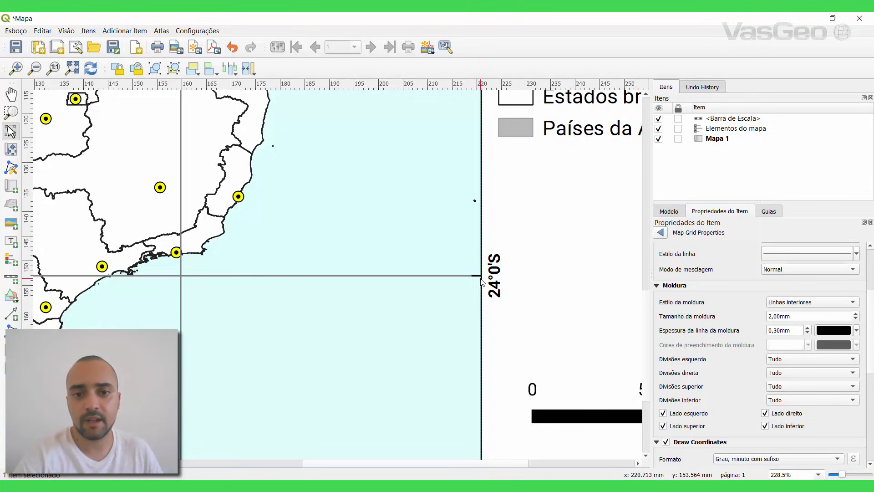
scroll(482, 279, up, 1)
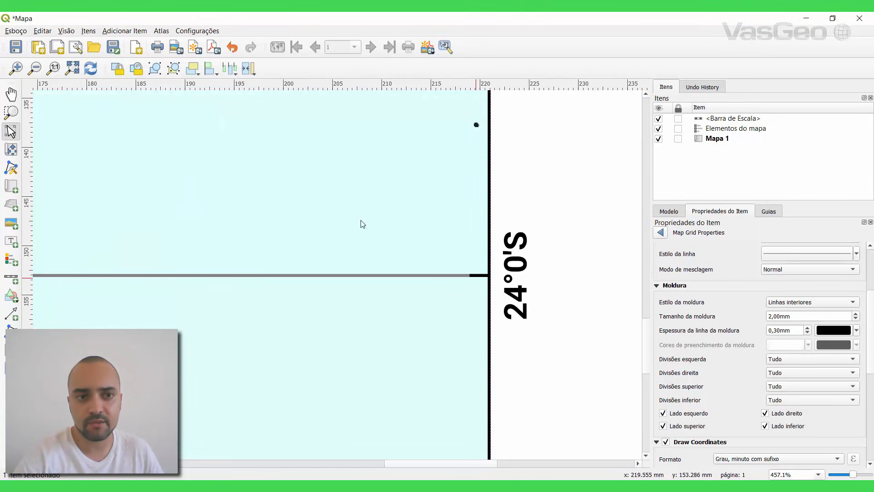
click(16, 48)
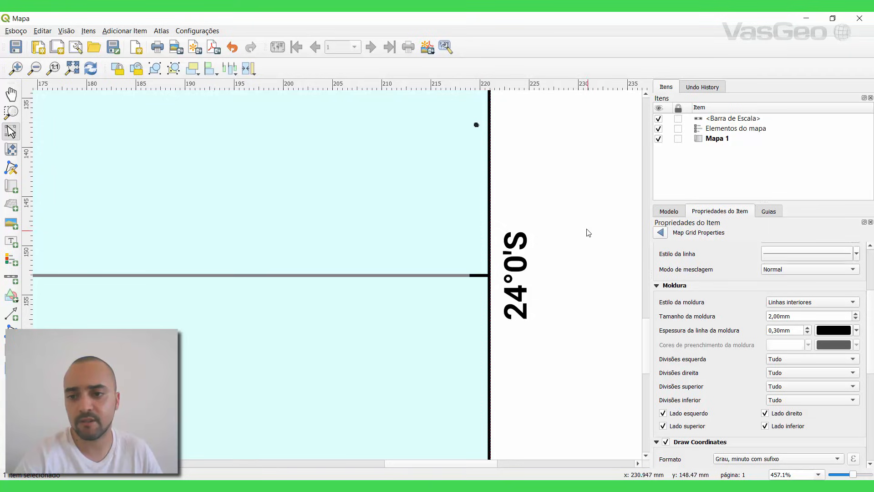
Step: Try a line thickness of 1.00 mm for the grid frame
double_click(777, 335)
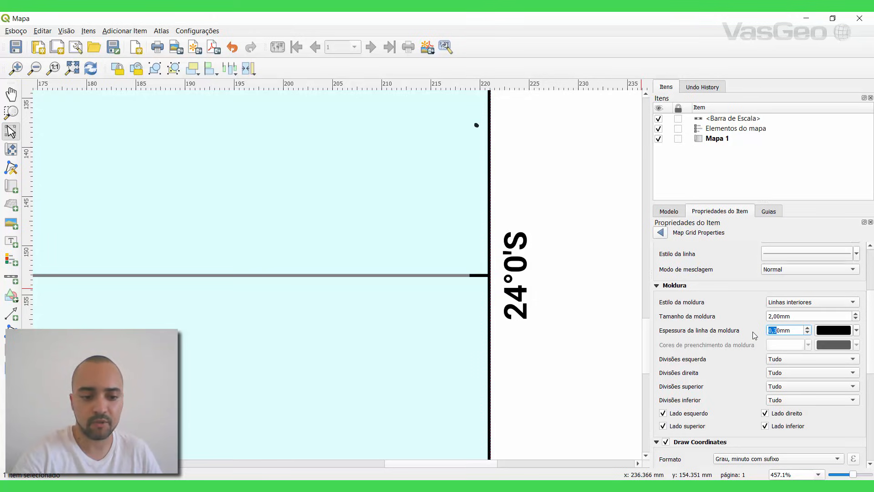
text(10)
key(Left)
text(,)
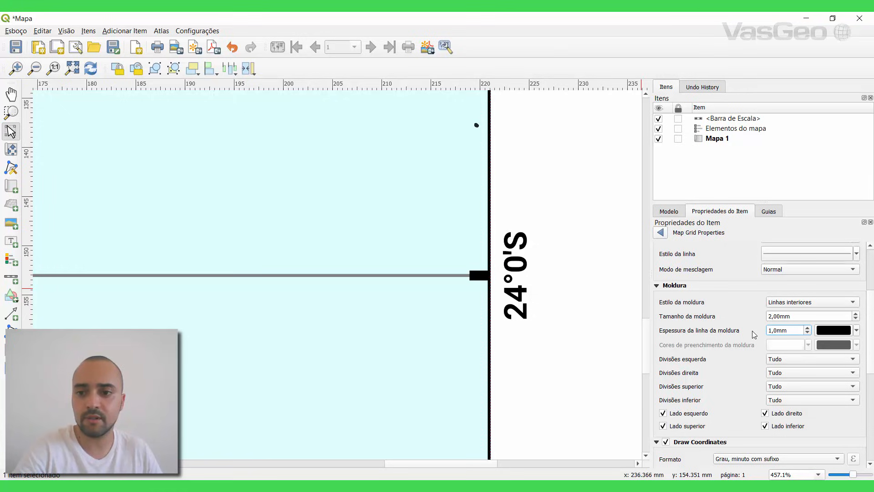
text(0)
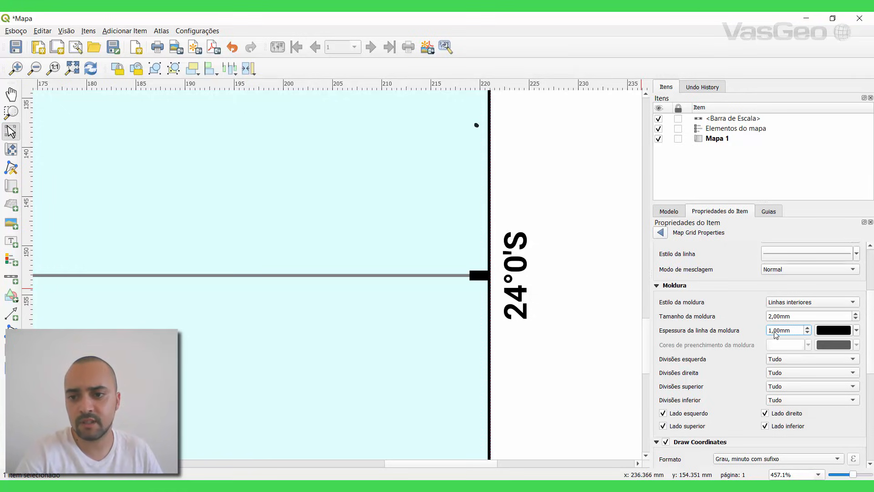
Step: Try a grid frame line thickness of 0.80 mm with a frame size of 3.00 mm and check the ticks around the map
drag(776, 334, 754, 331)
text(9,8)
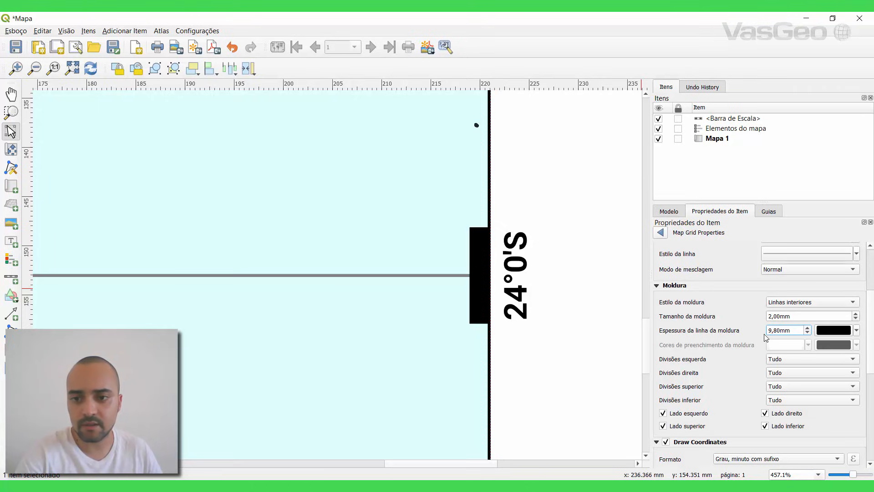
key(BackSpace)
text(0)
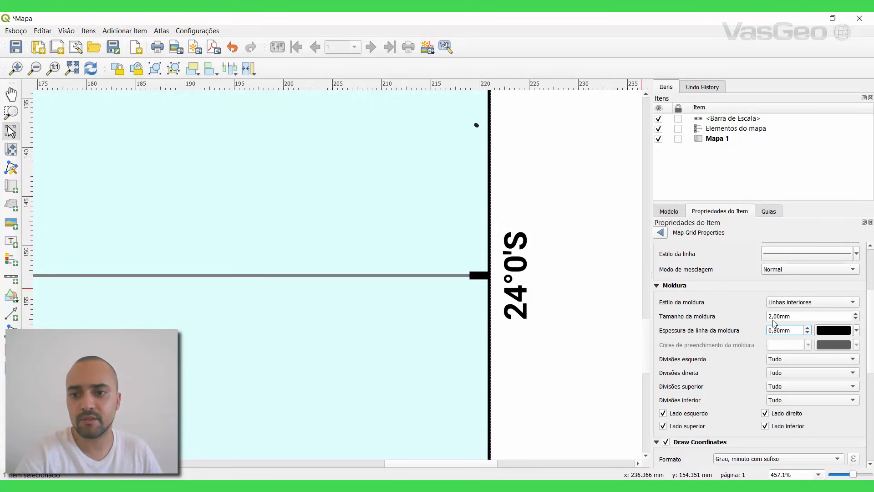
scroll(772, 318, up, 1)
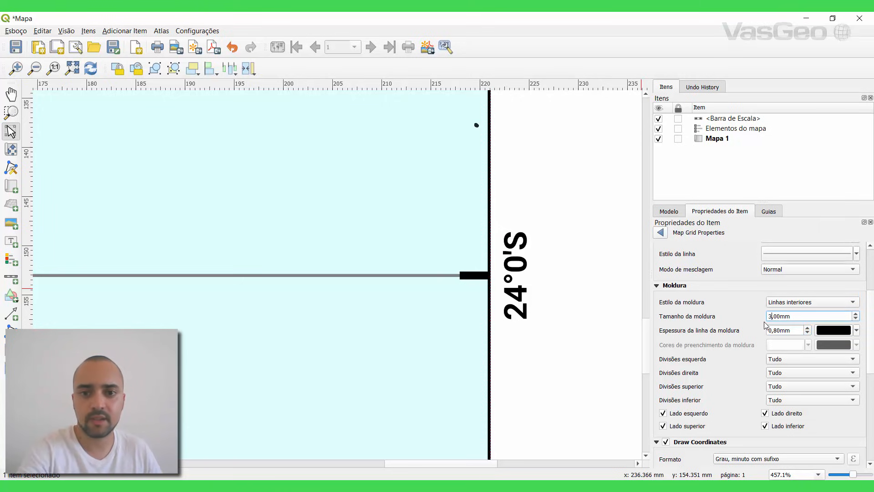
scroll(596, 302, down, 2)
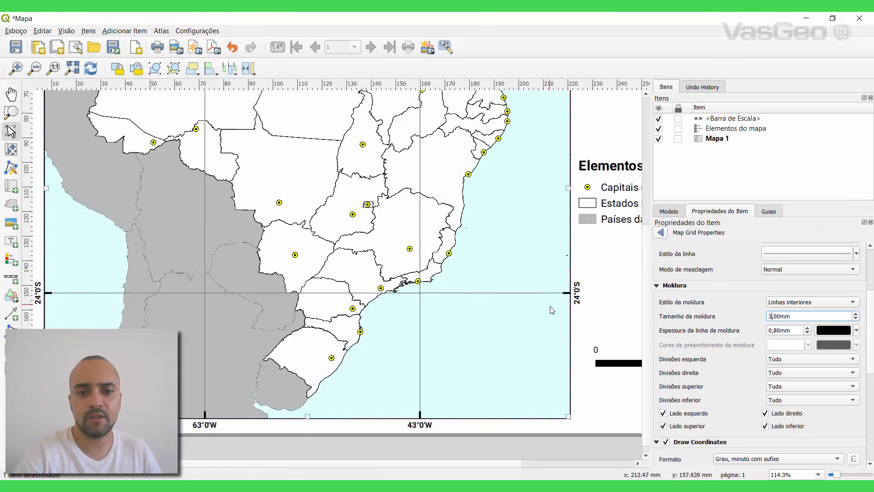
Step: Set the grid frame's line thickness to 0.60 mm and its size to 2.50 mm, and save the project
click(775, 337)
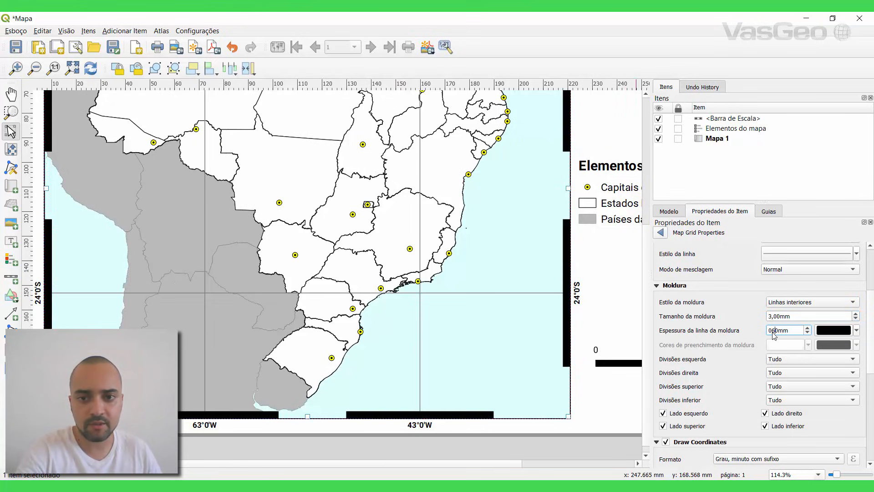
key(BackSpace)
text(,6)
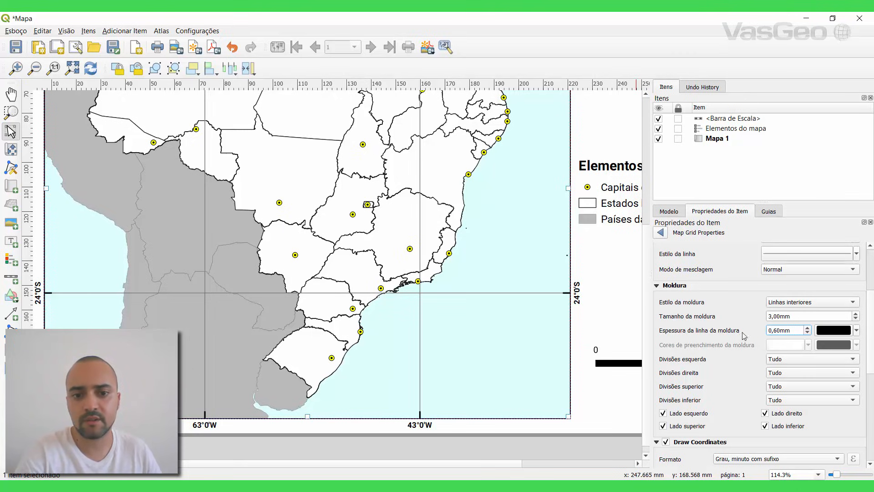
click(772, 317)
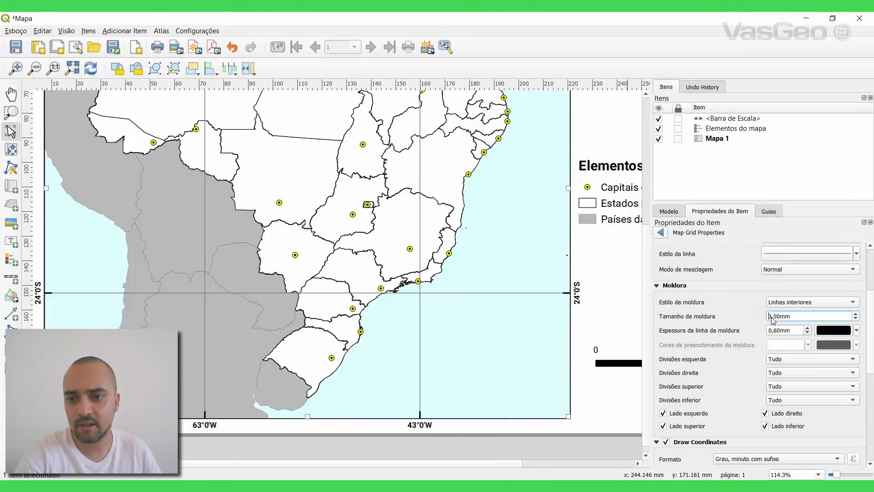
drag(769, 317, 775, 321)
text(2,)
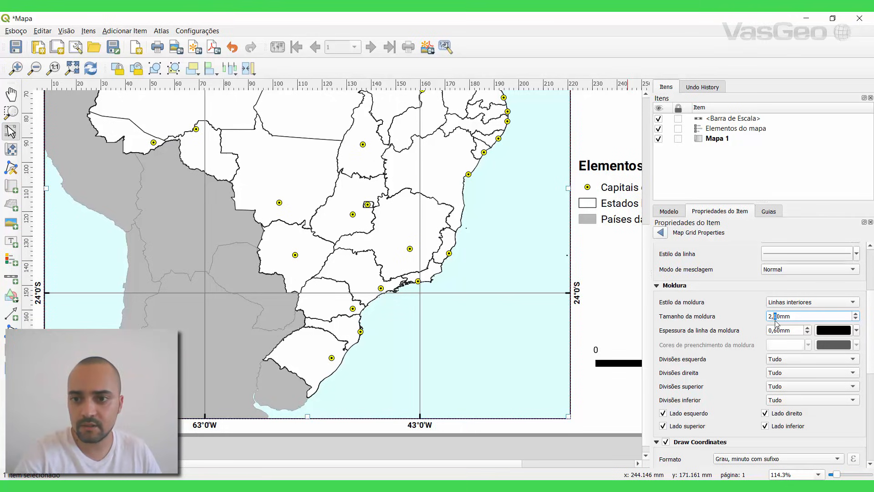
text(5)
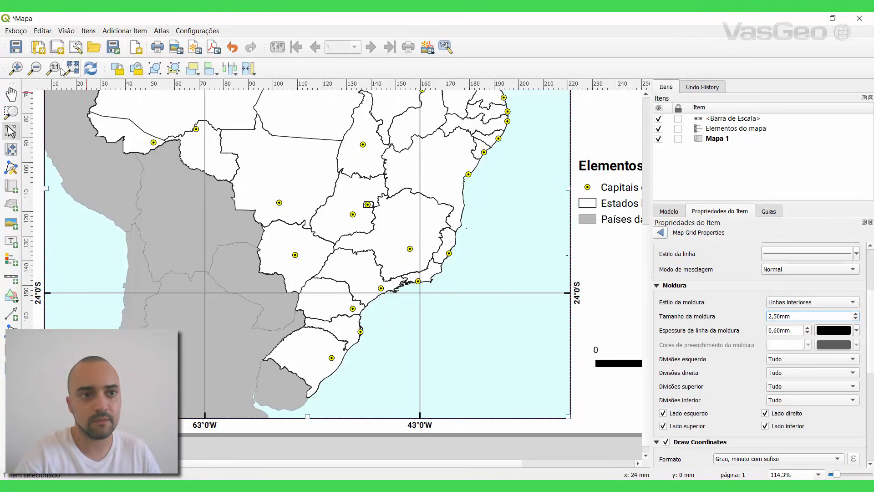
click(16, 47)
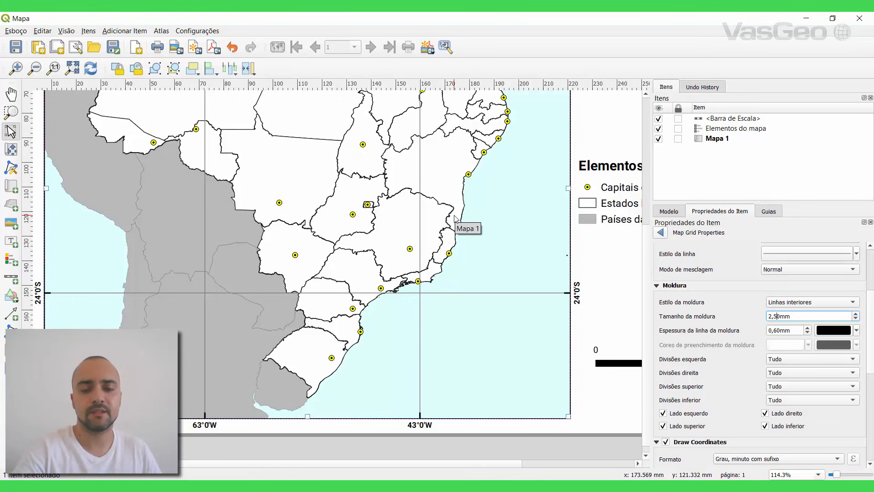
Step: Add a text label above the map at about X 90 mm, Y 8 mm, keeping the suggested size
drag(534, 224, 429, 216)
drag(354, 173, 319, 278)
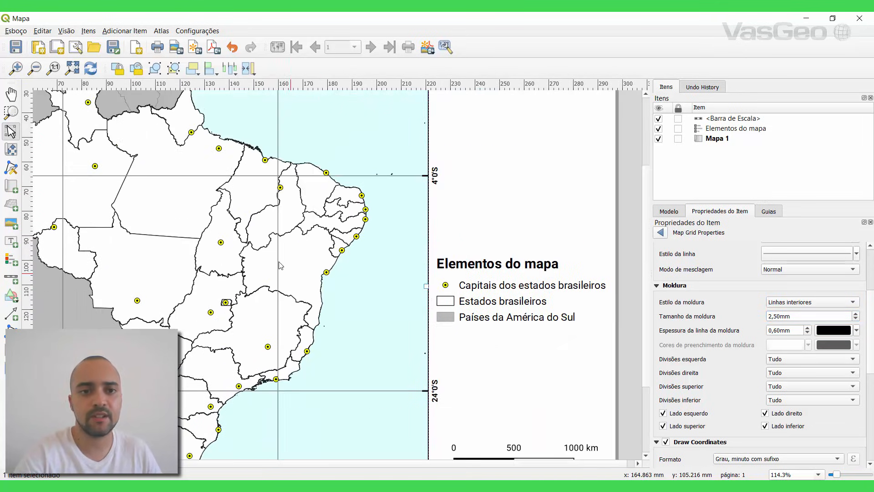
drag(291, 222, 355, 325)
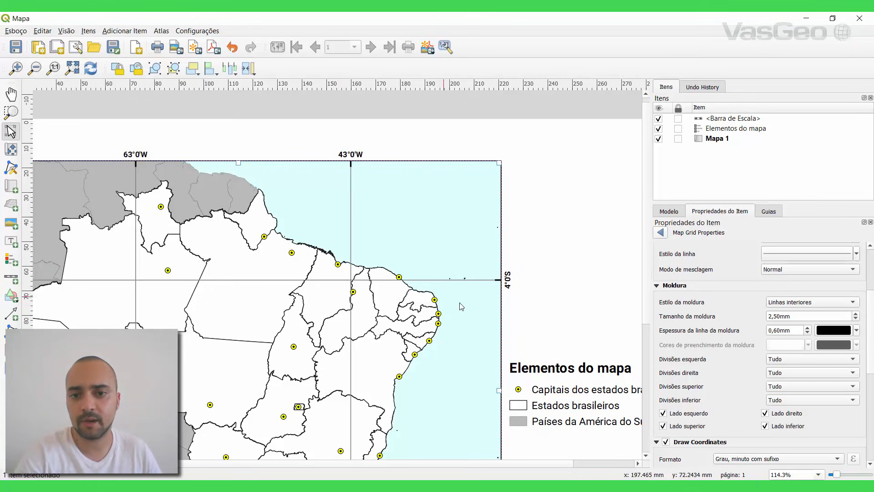
drag(459, 303, 377, 157)
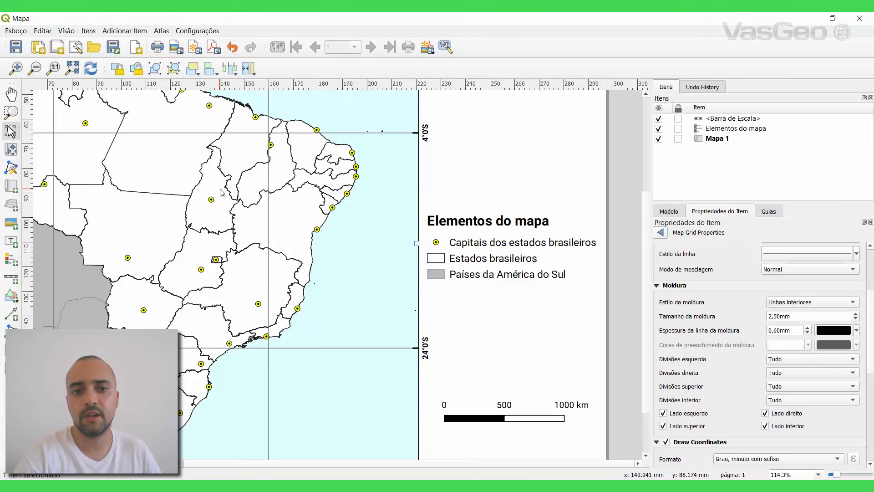
drag(163, 117, 291, 270)
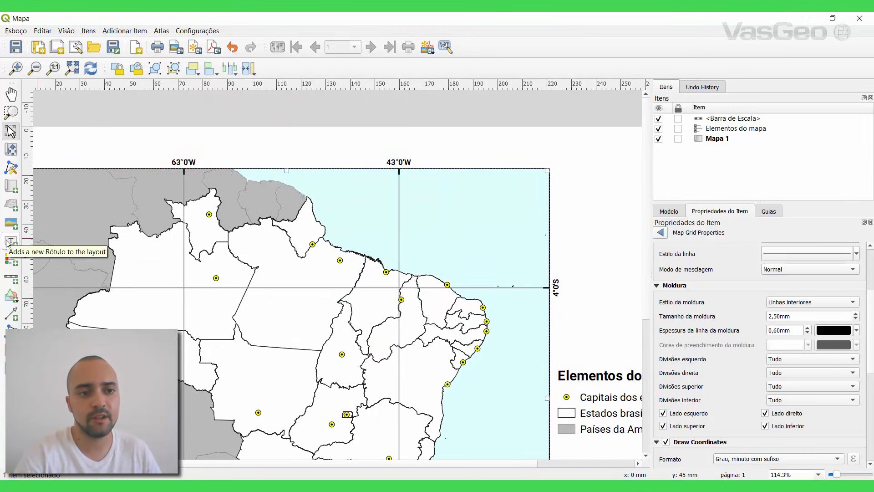
click(11, 241)
click(228, 158)
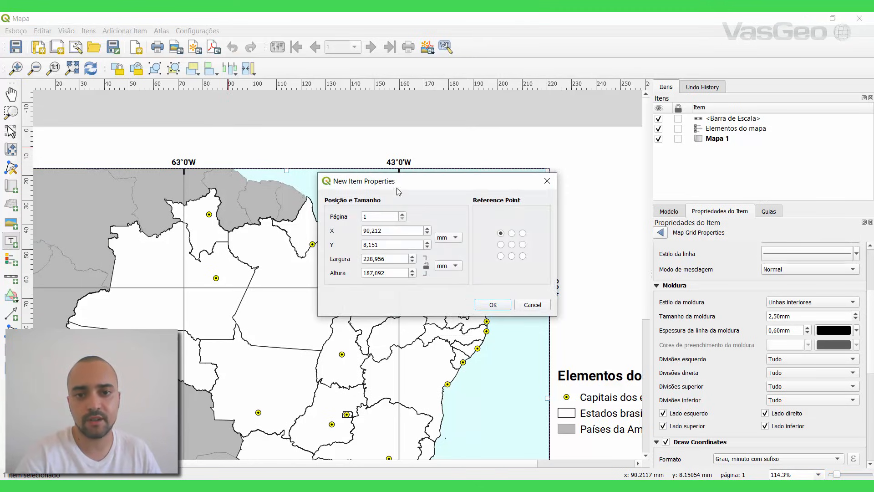
click(492, 304)
Step: Replace the label's placeholder text with the title "MAPA DOS ESTADOS DO BRASIL"
drag(738, 273, 657, 266)
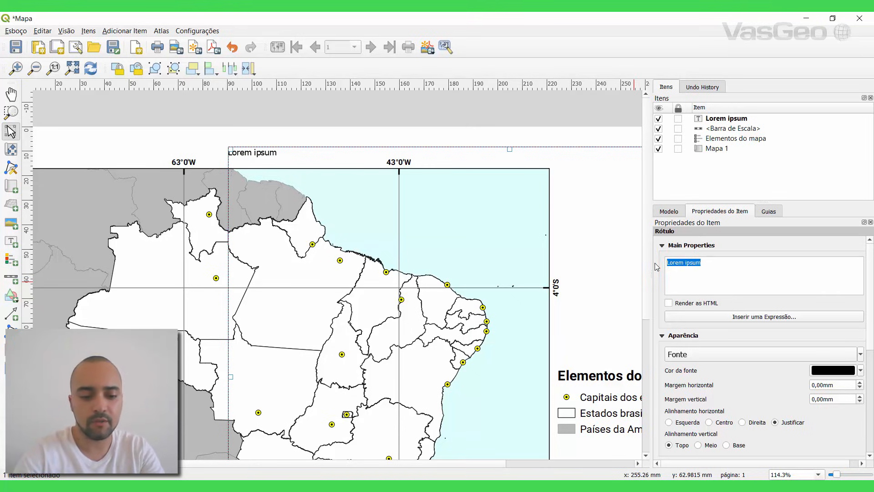
text(MAPA D)
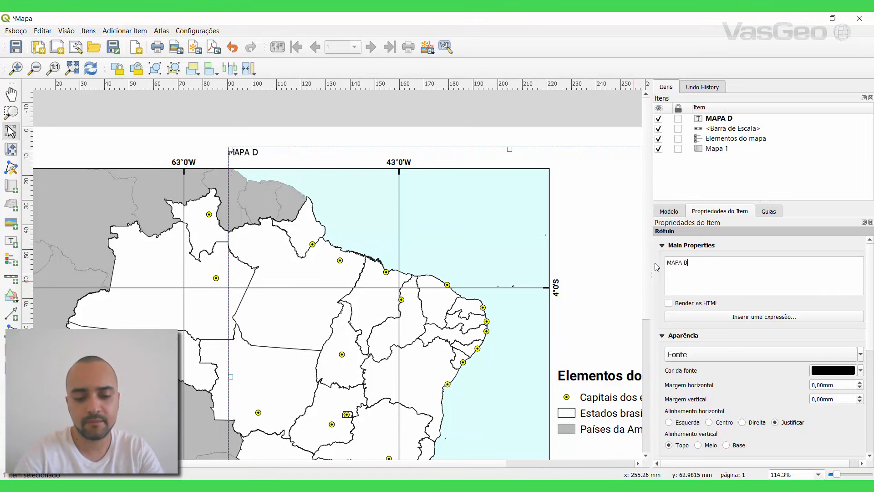
text(OS ESTADOS)
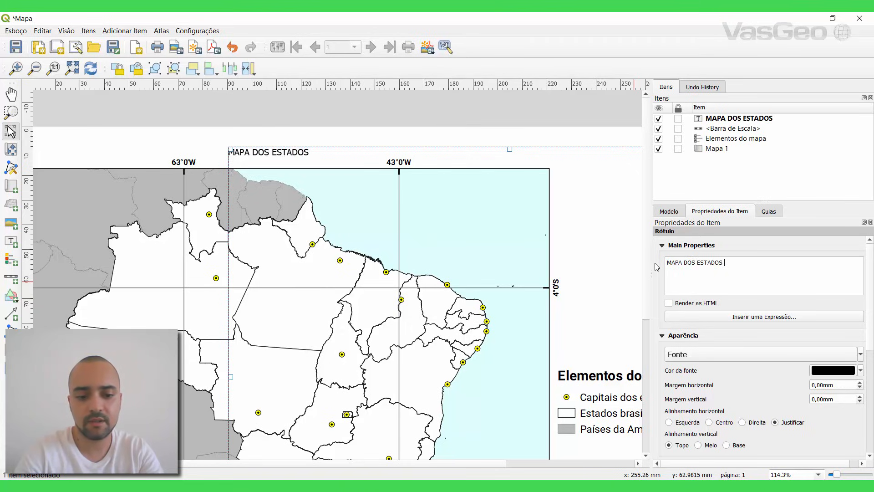
text( BRASILEI)
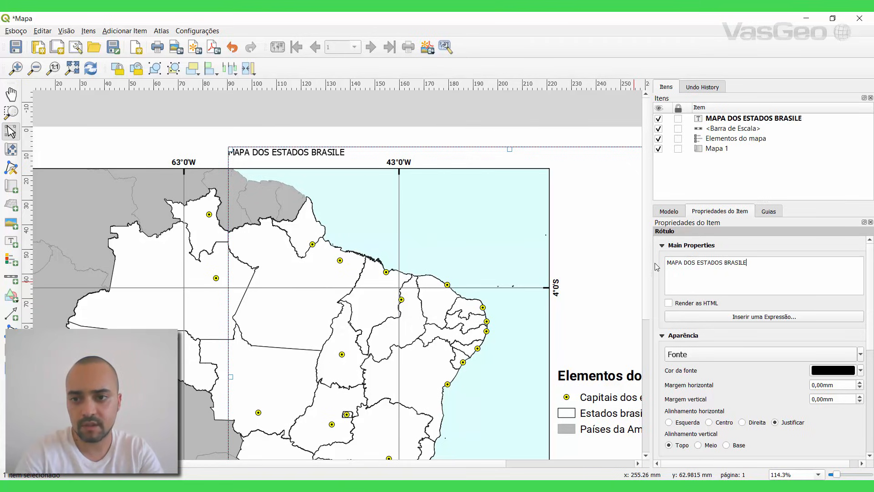
key(BackSpace)
key(BackSpace)
key(BackSpace)
key(BackSpace)
key(BackSpace)
key(BackSpace)
key(BackSpace)
text(DO BR)
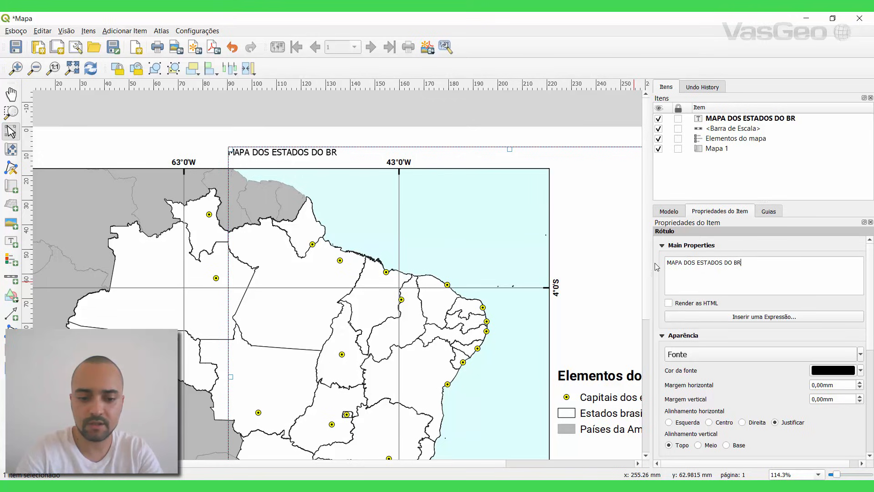
text(ASIL)
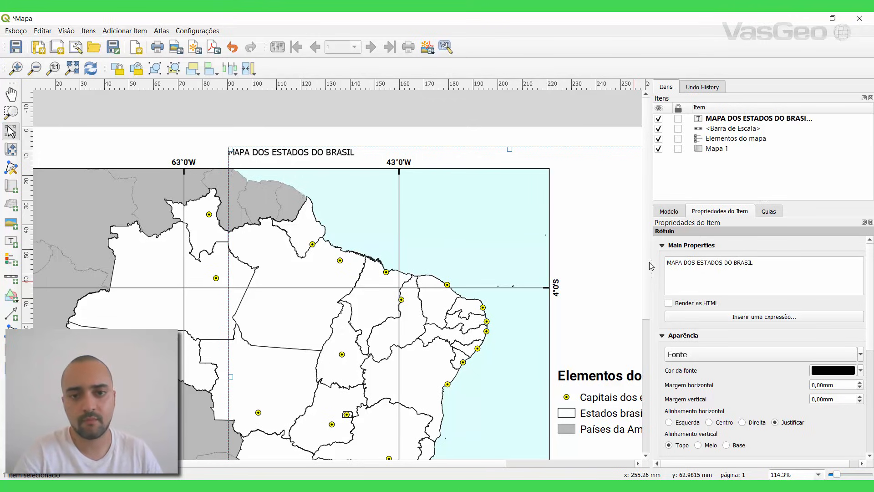
Step: Reduce the title label to a strip about 12 mm high and stretch it across the full page width above the map
scroll(395, 282, down, 1)
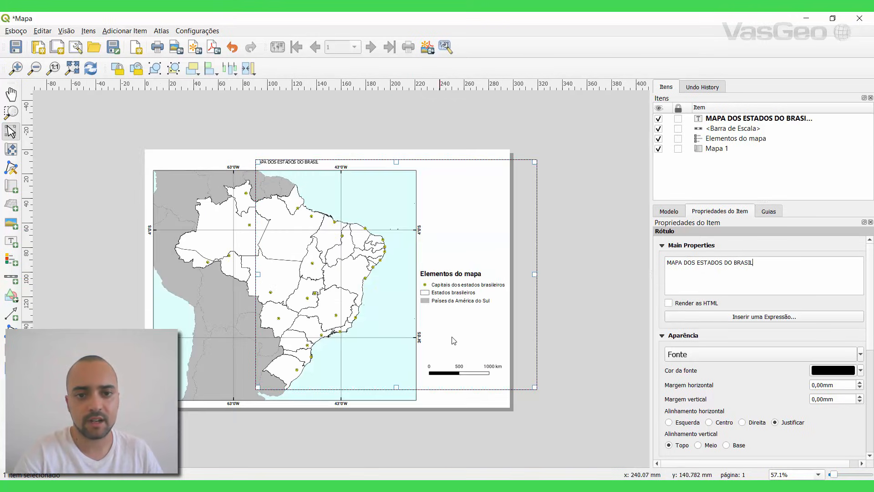
drag(535, 387, 384, 177)
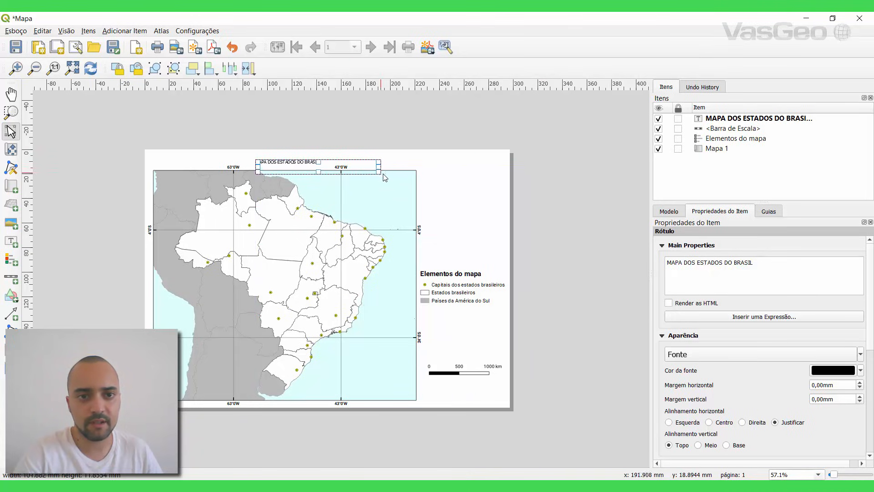
drag(292, 169, 181, 165)
drag(272, 163, 510, 165)
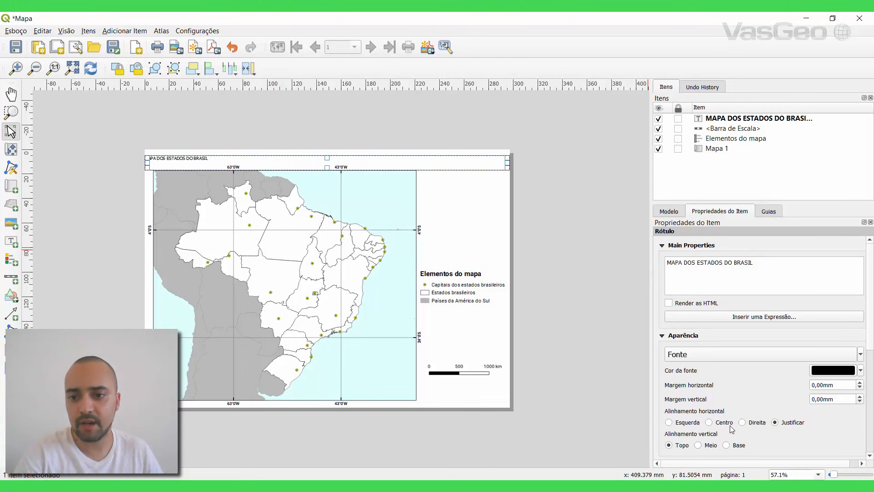
Step: Centre the title text horizontally, align it to the middle vertically and nudge the label up, clear of the top coordinates
click(709, 422)
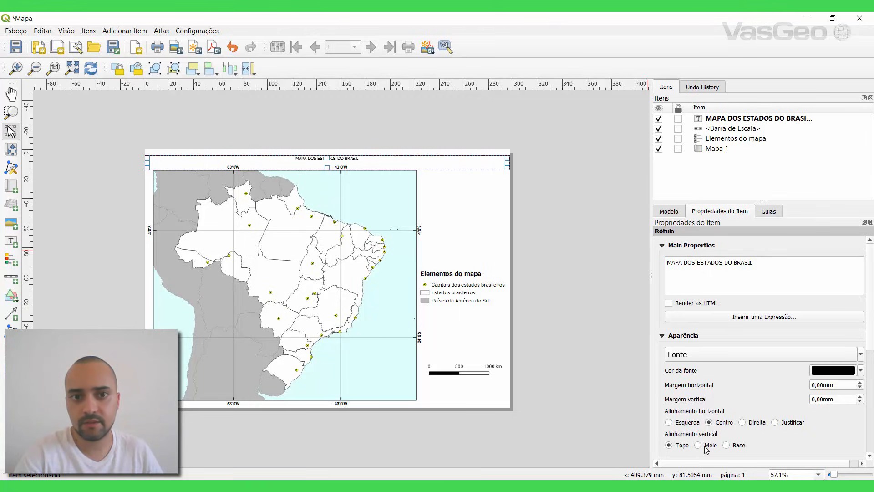
click(706, 447)
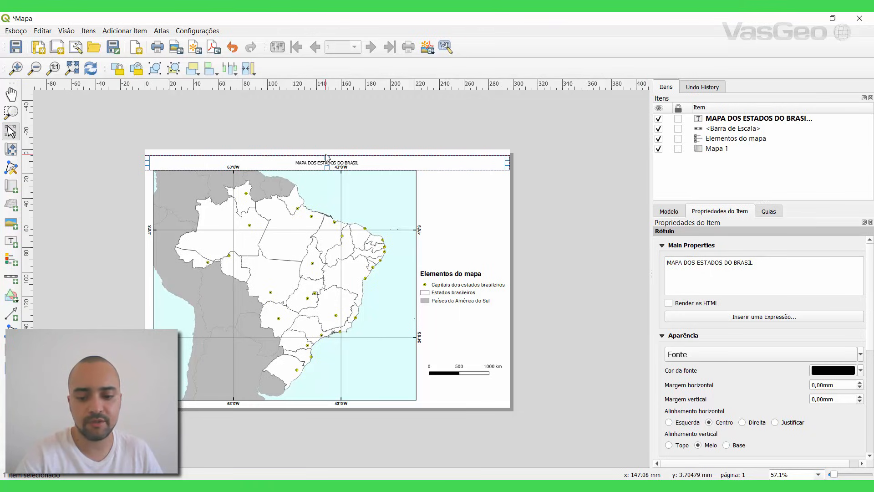
key(Up)
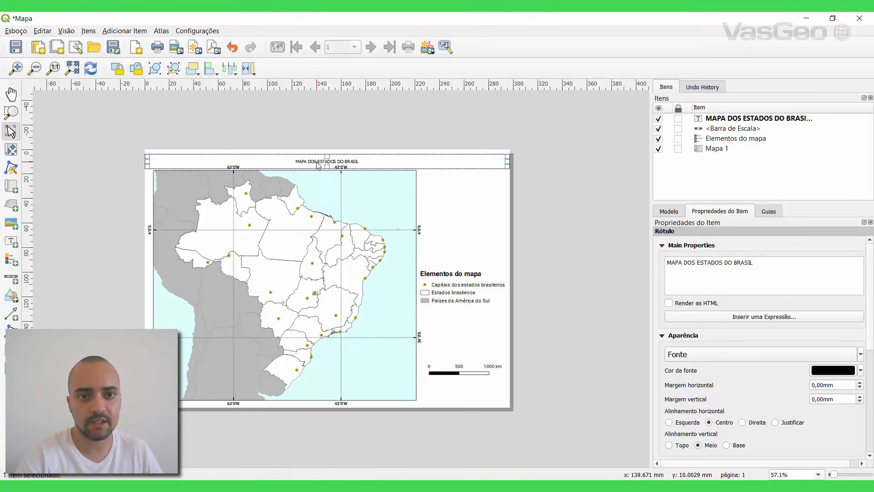
key(Up)
key(Up)
key(Up)
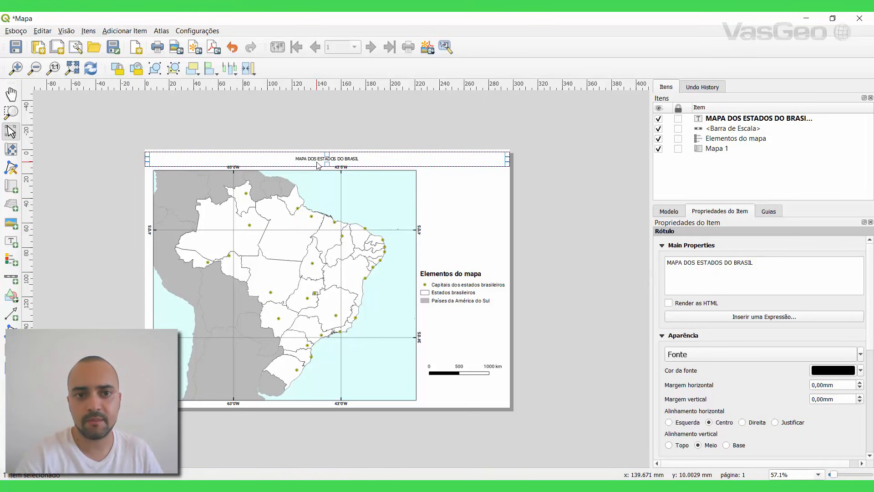
Step: Enlarge the map title's text to font size 23
scroll(318, 165, up, 2)
scroll(318, 165, down, 2)
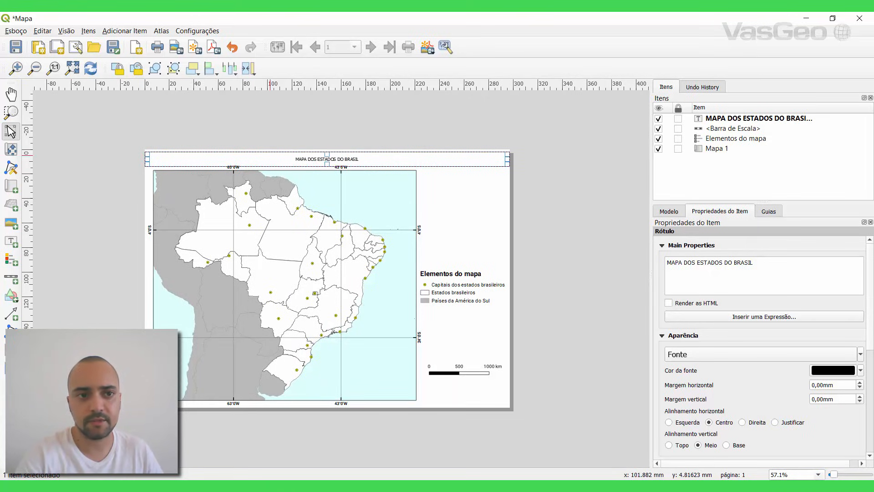
click(54, 69)
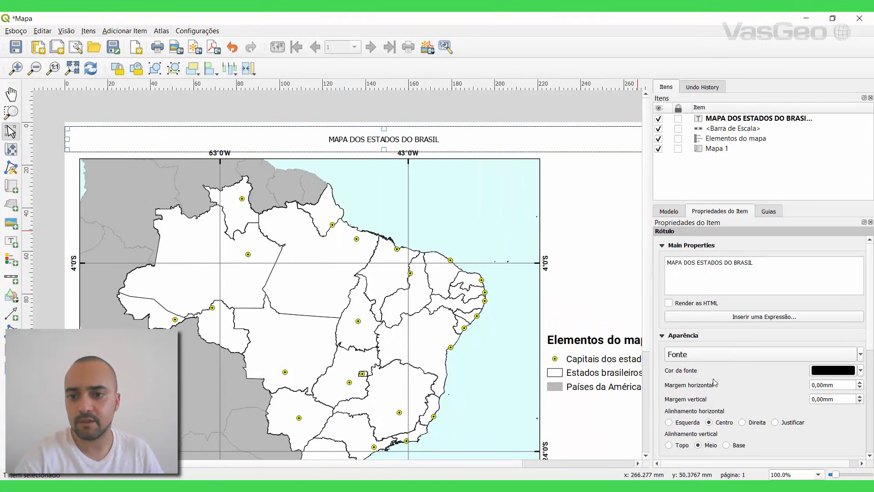
scroll(700, 357, up, 10)
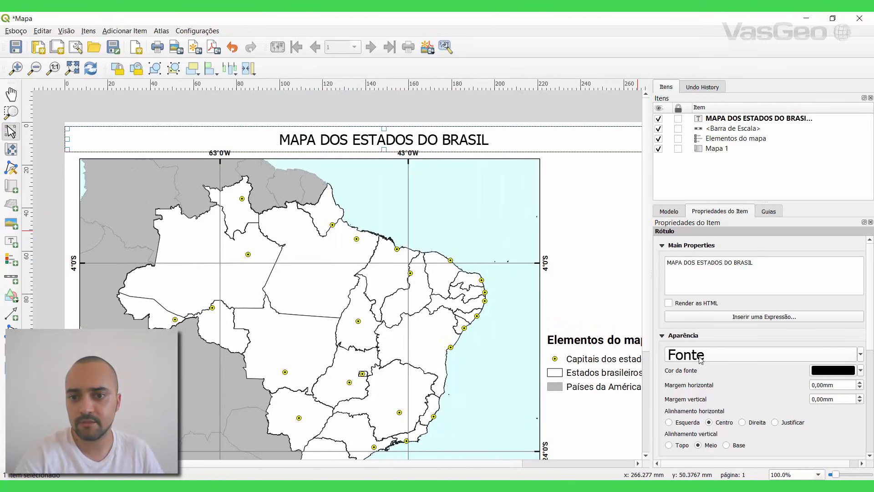
scroll(700, 357, up, 6)
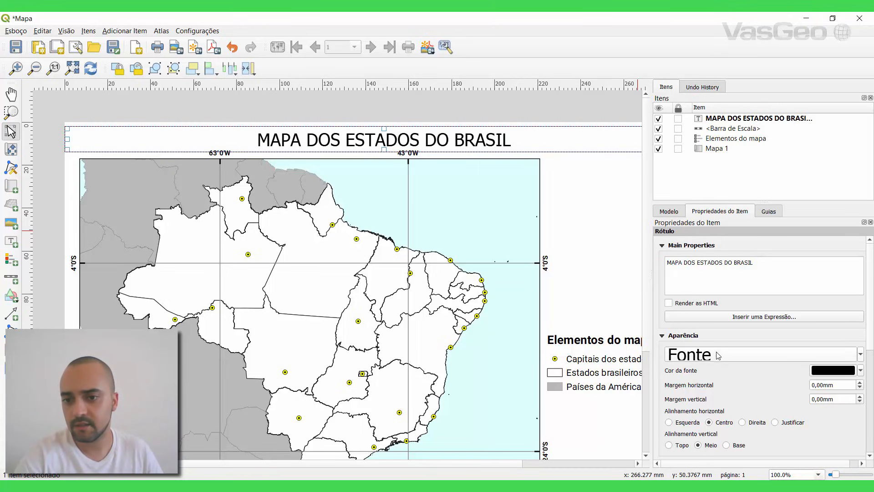
Step: Set the title's font to Roboto in Bold style and save the layout
click(718, 355)
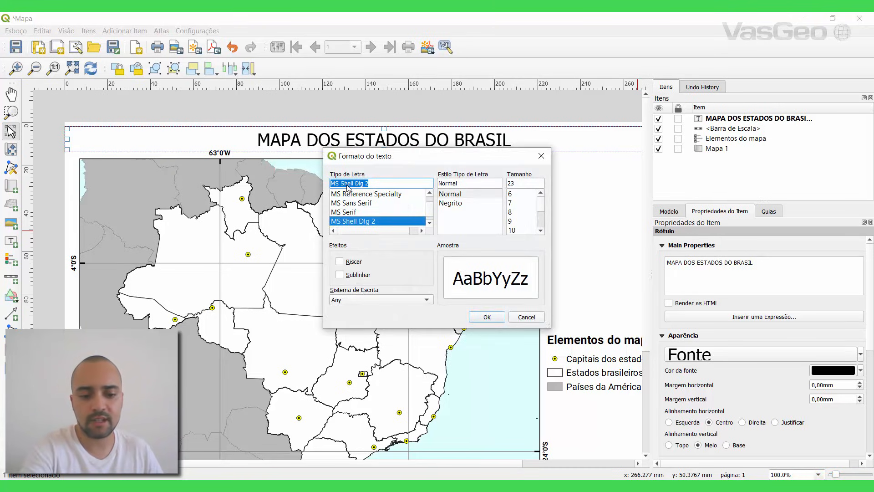
text(ro)
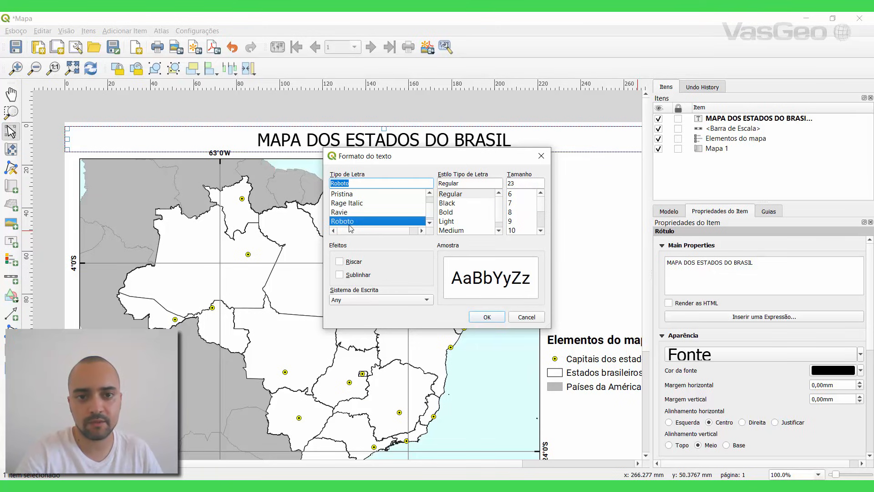
click(450, 212)
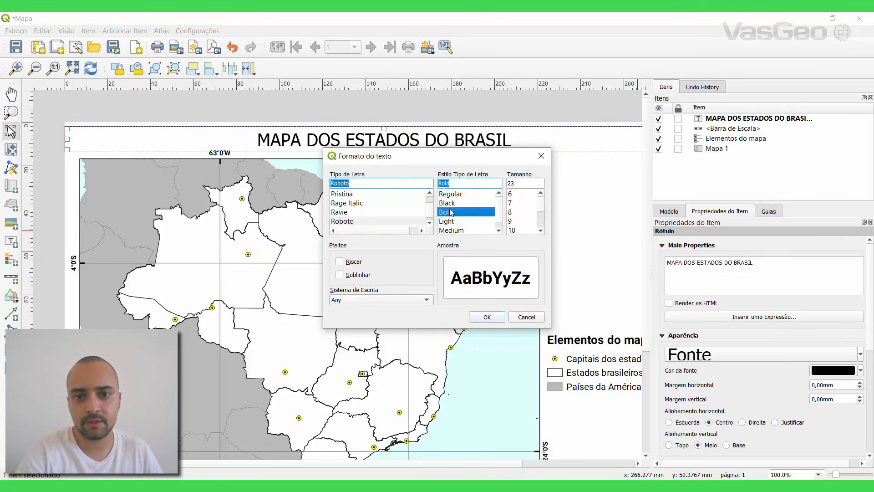
click(484, 316)
click(19, 49)
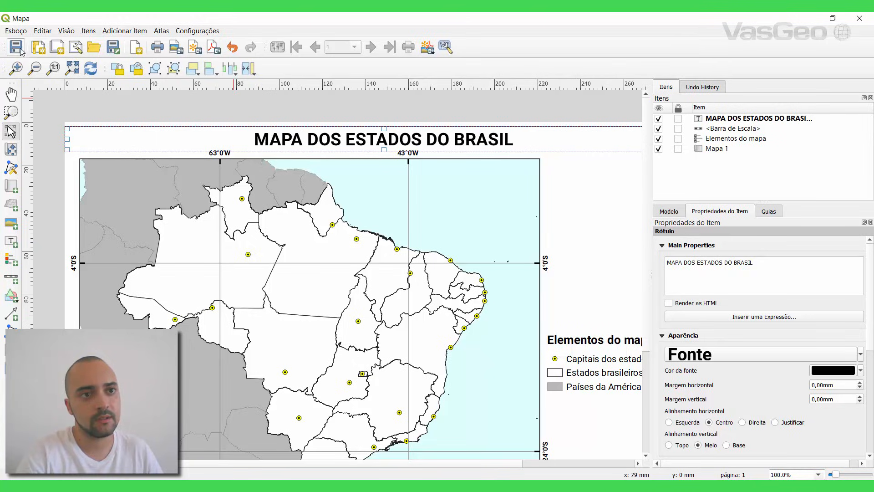
click(332, 115)
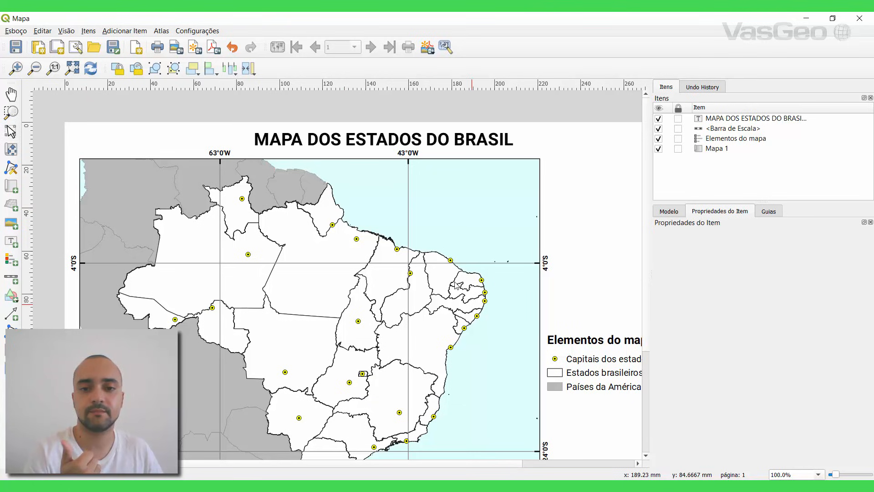
drag(491, 315, 381, 210)
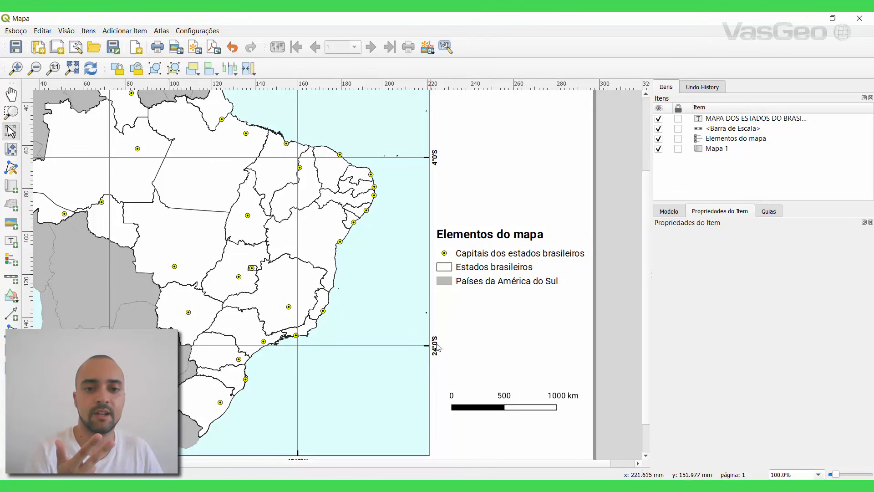
drag(343, 169, 445, 275)
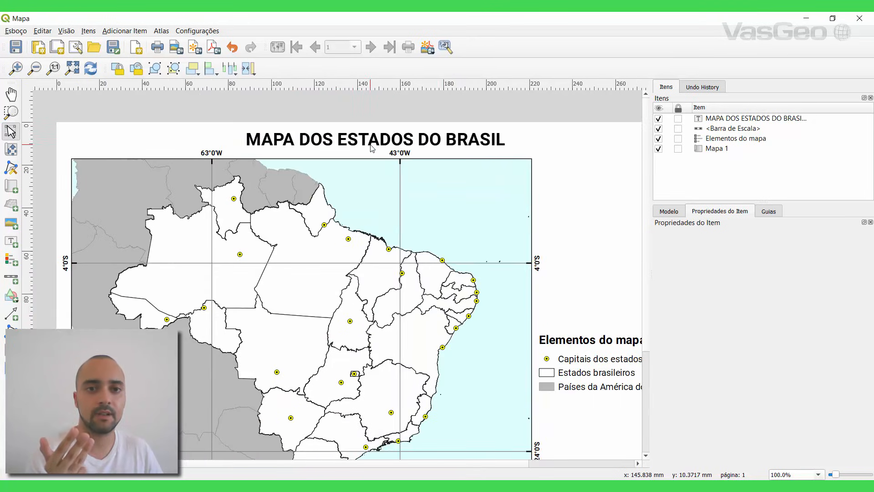
drag(446, 409, 364, 263)
drag(391, 207, 419, 244)
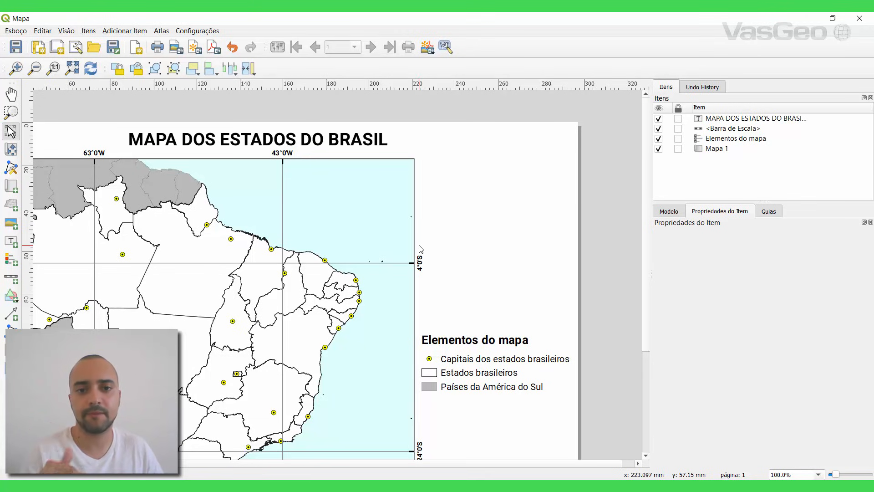
Step: Add a text label just below the scale bar and shrink it to a low box between the map frame and the page edge
scroll(419, 250, down, 5)
click(468, 369)
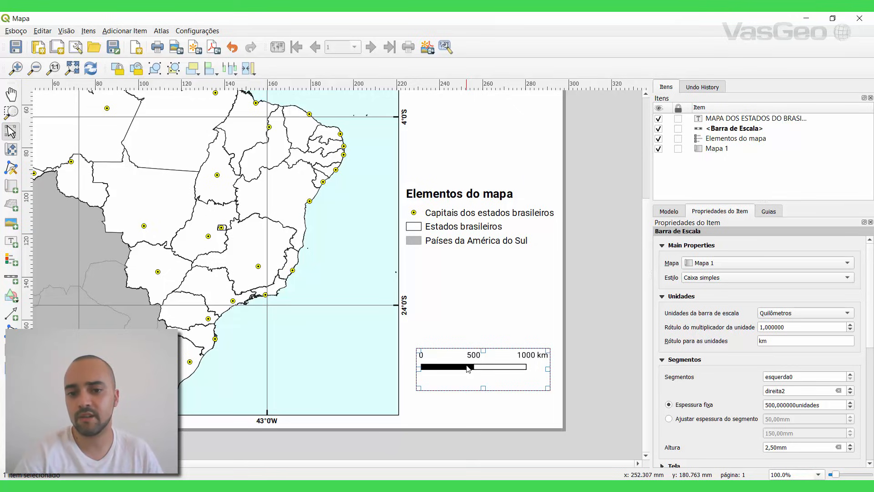
click(11, 242)
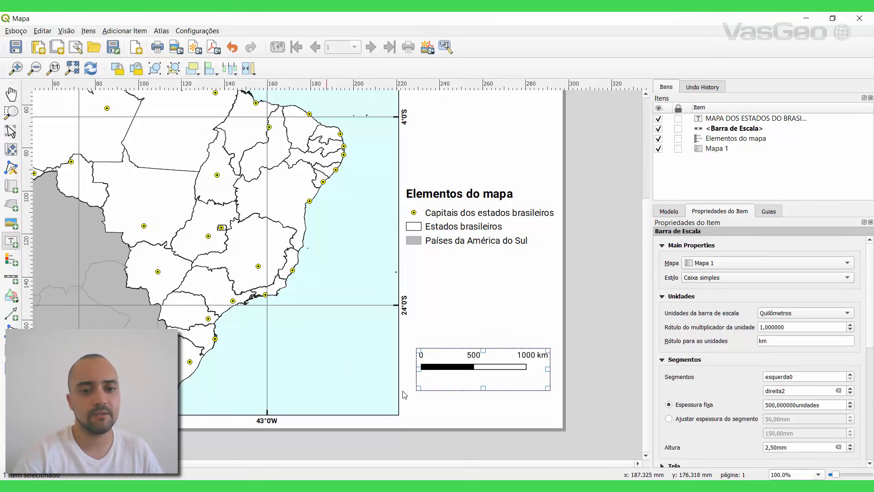
click(424, 378)
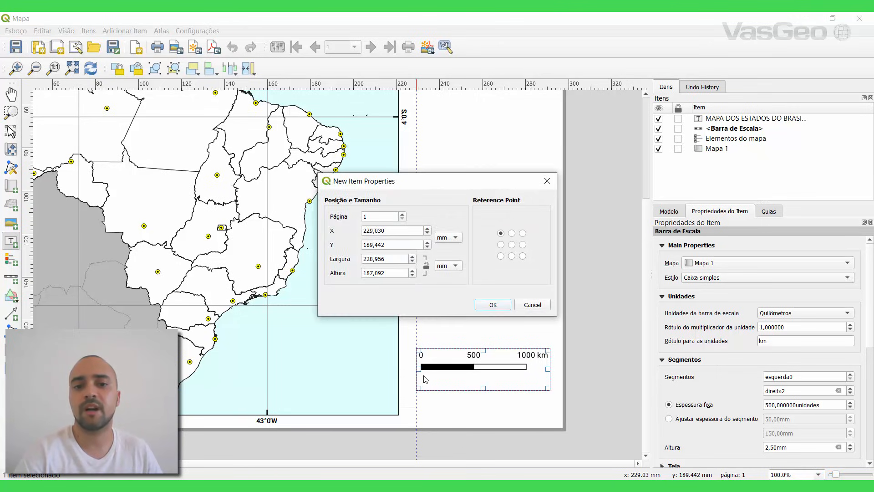
click(485, 305)
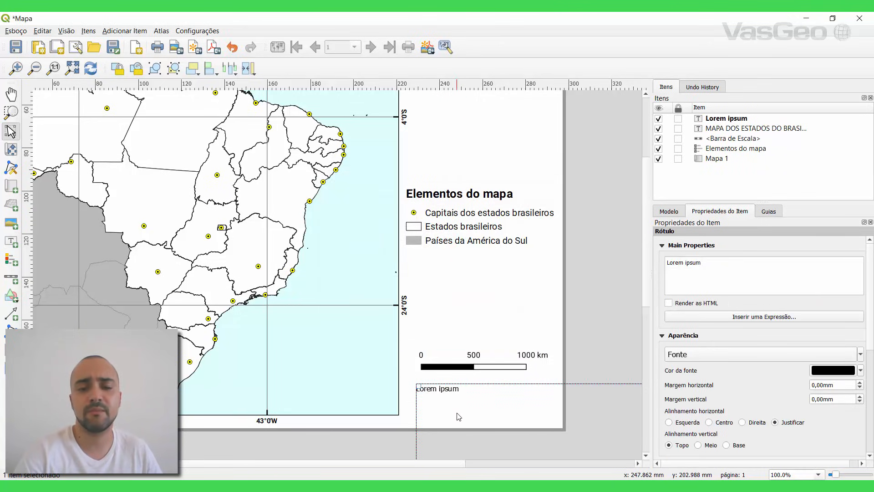
drag(458, 417, 433, 390)
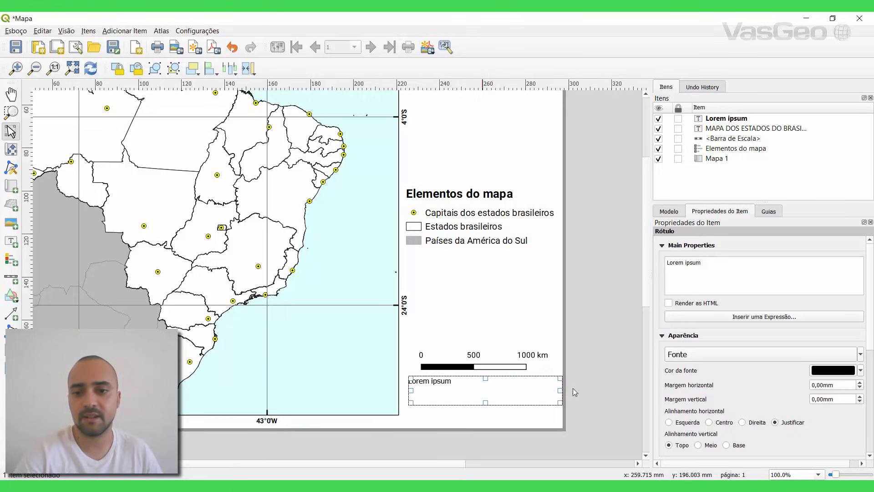
Step: Replace the new label's placeholder text with "Sistema de Coordenadas Geográficas, Datum SIRGAS 2000"
triple_click(661, 265)
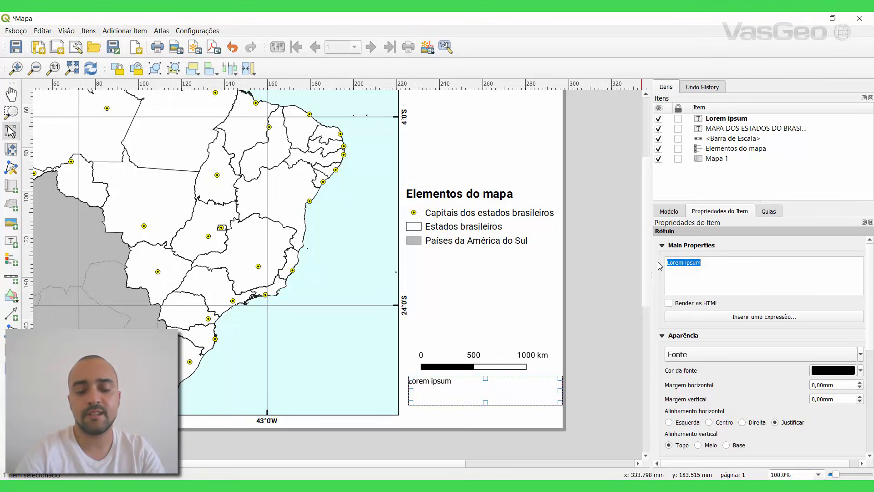
text(Sistem)
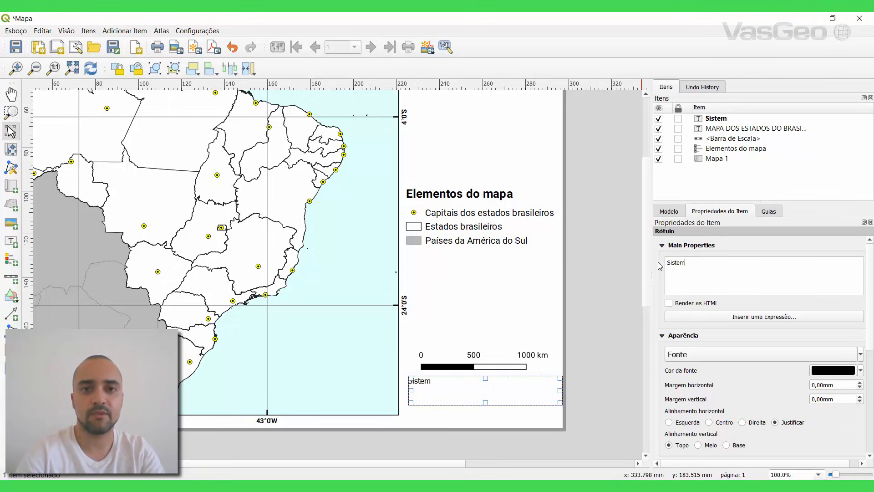
text(a de Coordendas)
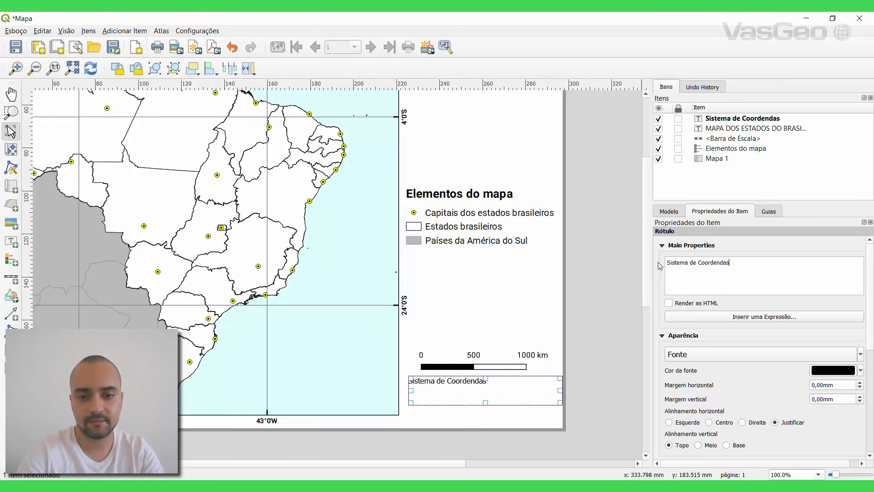
key(BackSpace)
key(BackSpace)
key(BackSpace)
text(adas Geog)
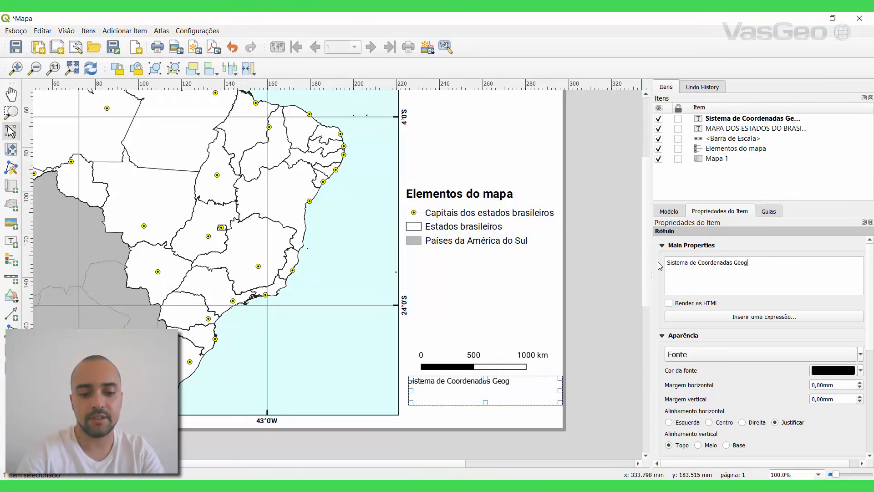
text(ráficas,)
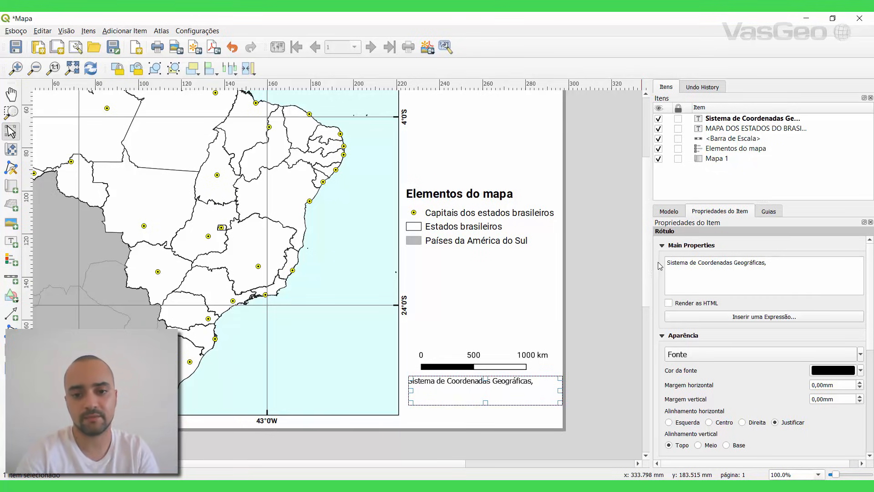
text(Datum)
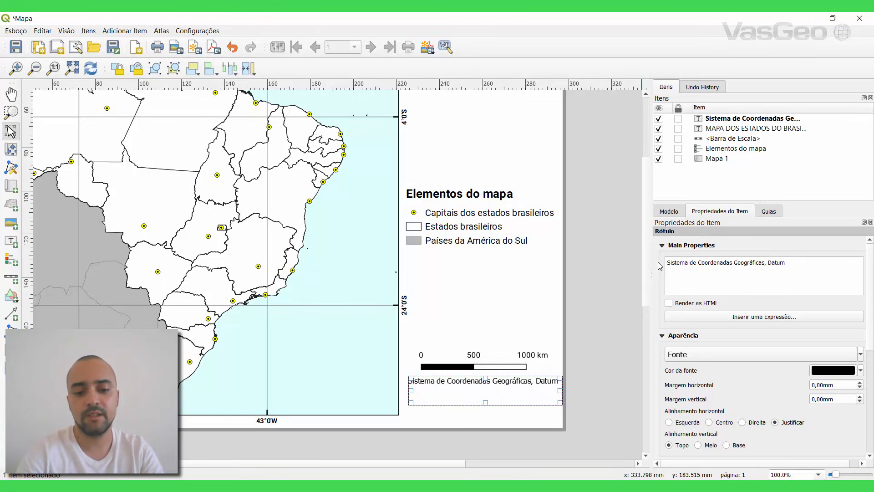
text( SIRG)
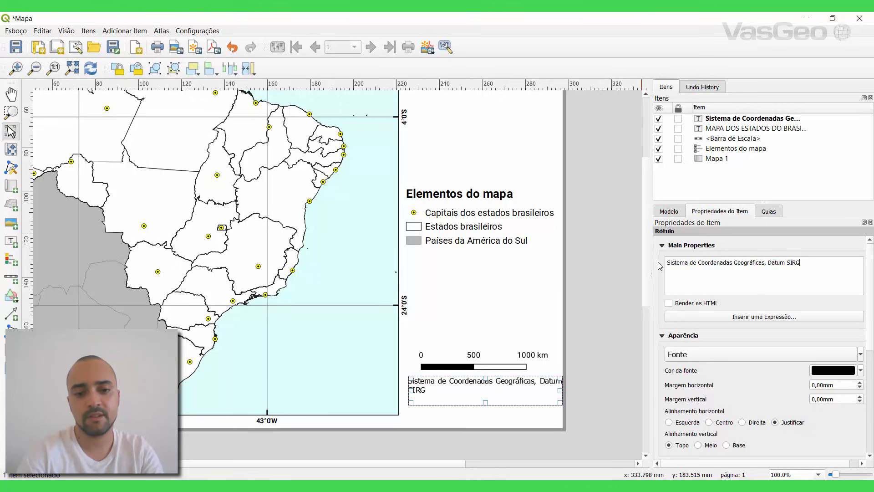
text(AS 2000,)
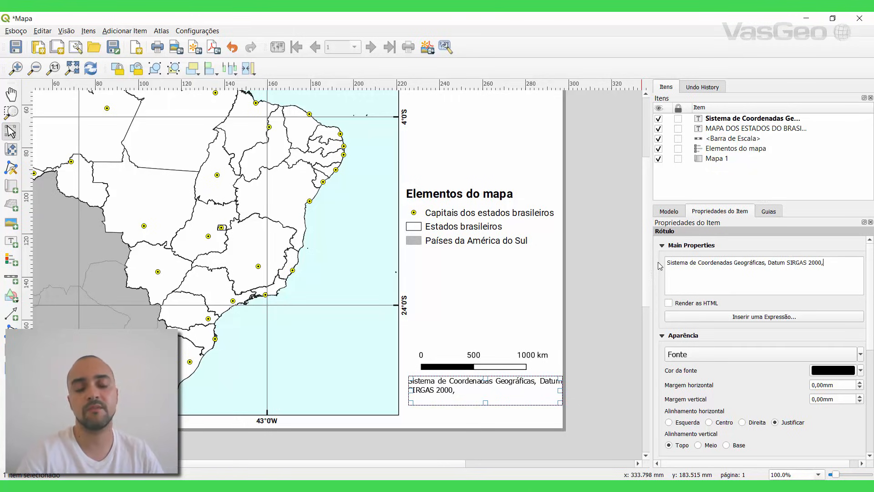
Step: End the datum line with a period, then add "Bases Cartográficas: IBGE, 2017." and a line with the author's name and the date 07/01/2019
click(435, 486)
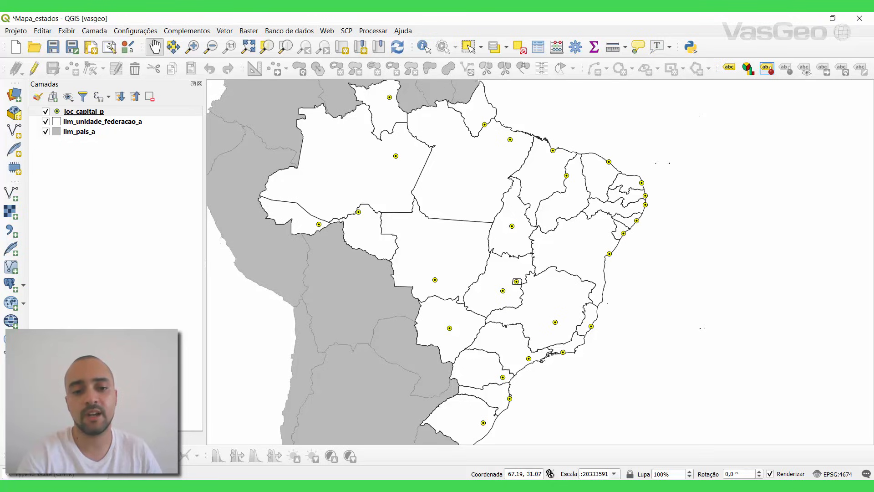
click(522, 486)
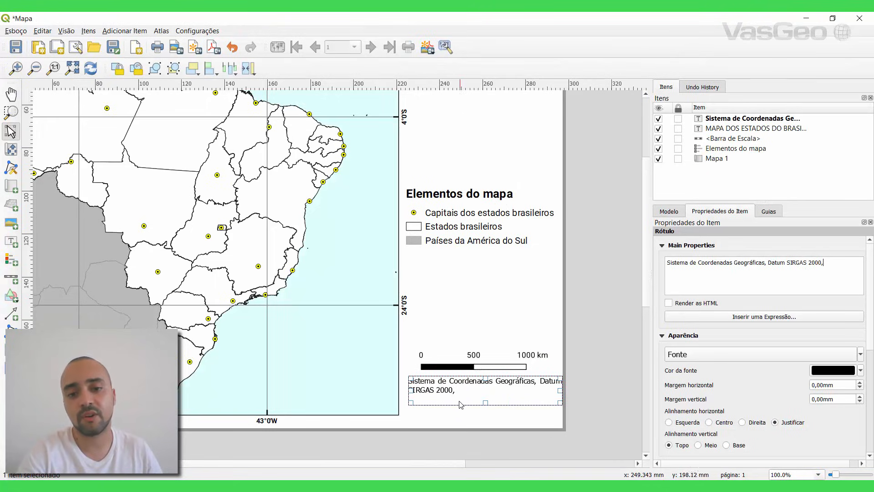
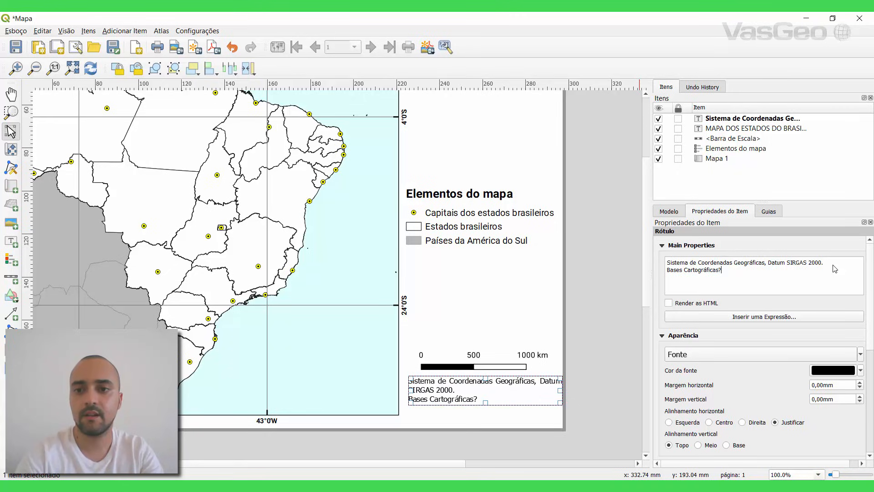
text(IBG)
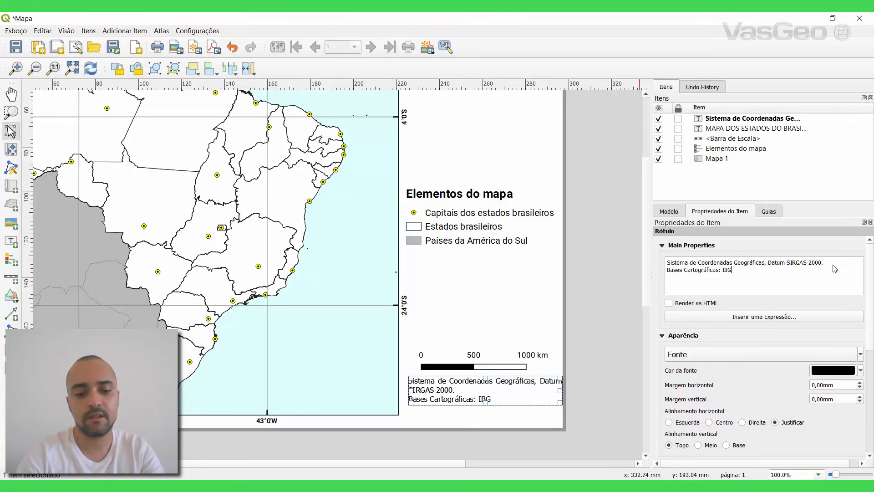
text(E, 2017.)
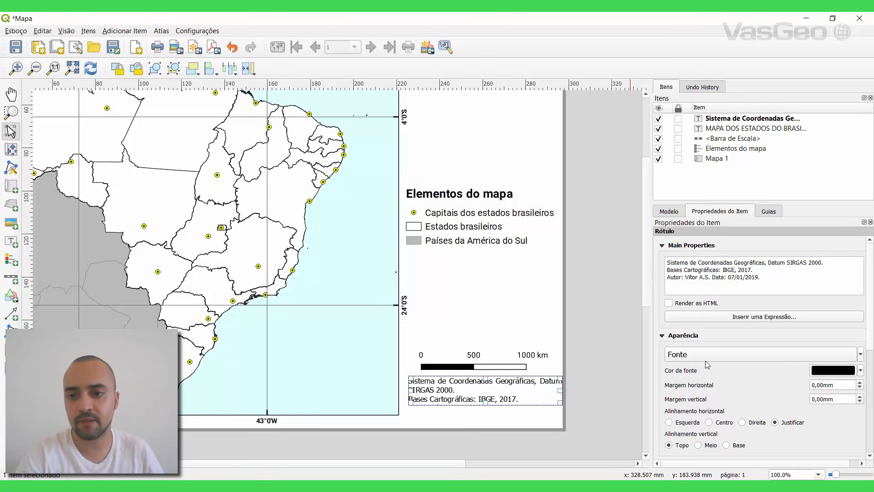
Step: Set the font of the coordinate-system and sources note to Roboto Regular
click(687, 358)
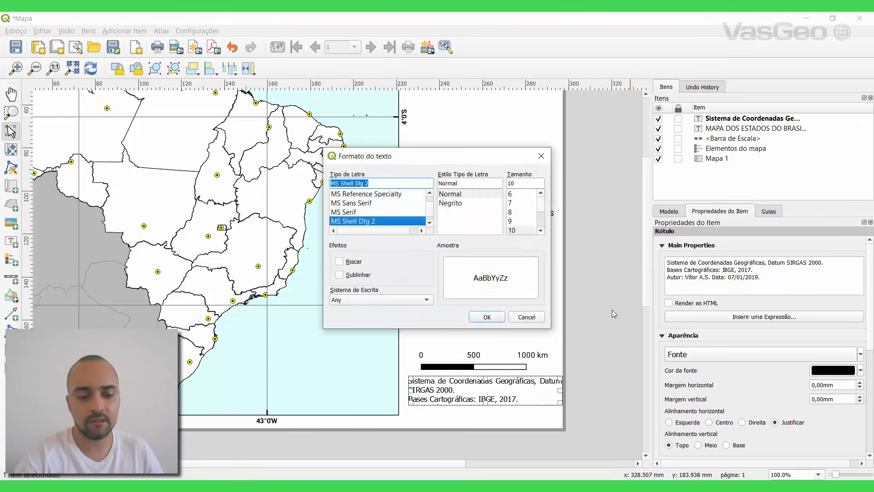
key(o)
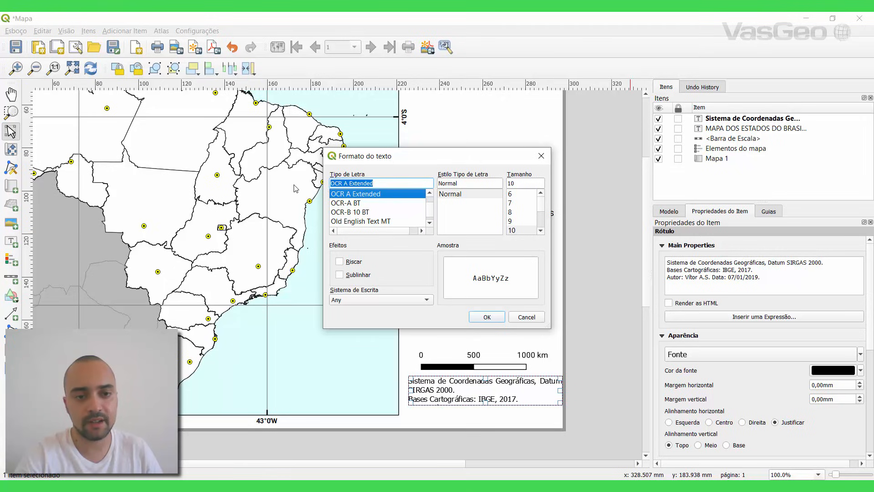
text(ro)
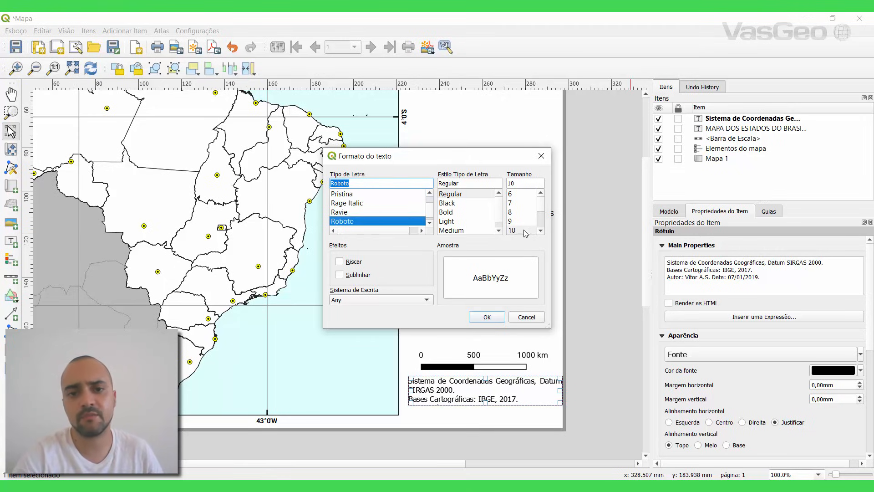
click(486, 318)
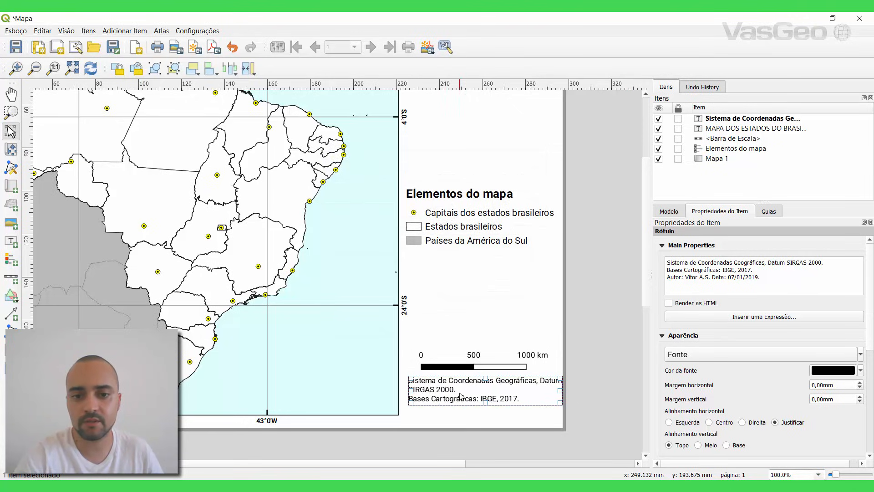
Step: Try the note's text at font size 8
click(687, 359)
click(512, 212)
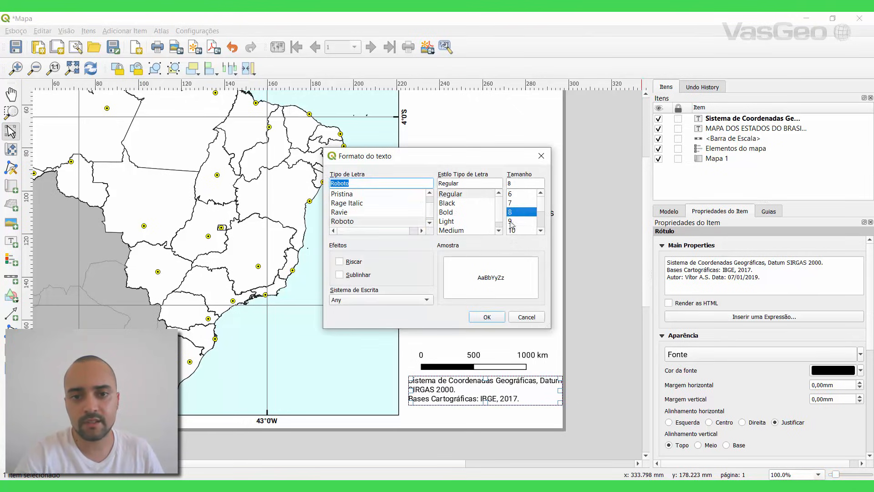
click(485, 317)
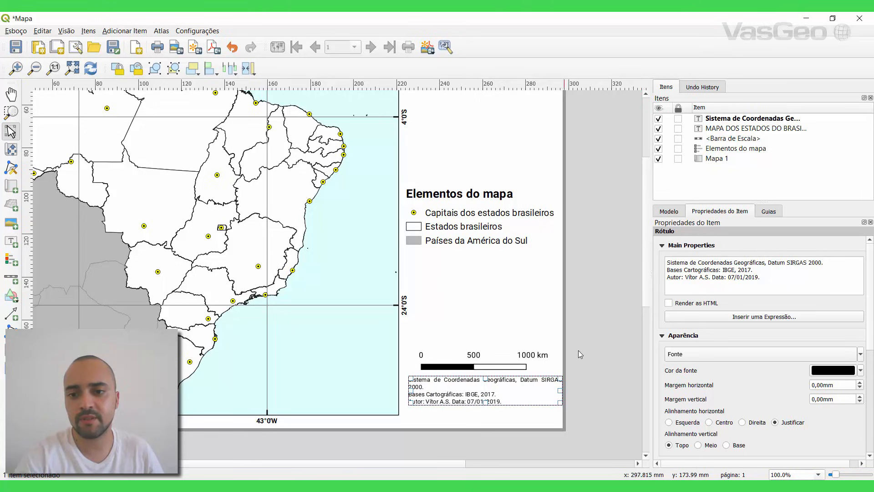
Step: Set the note's font size to 9
click(674, 355)
click(509, 222)
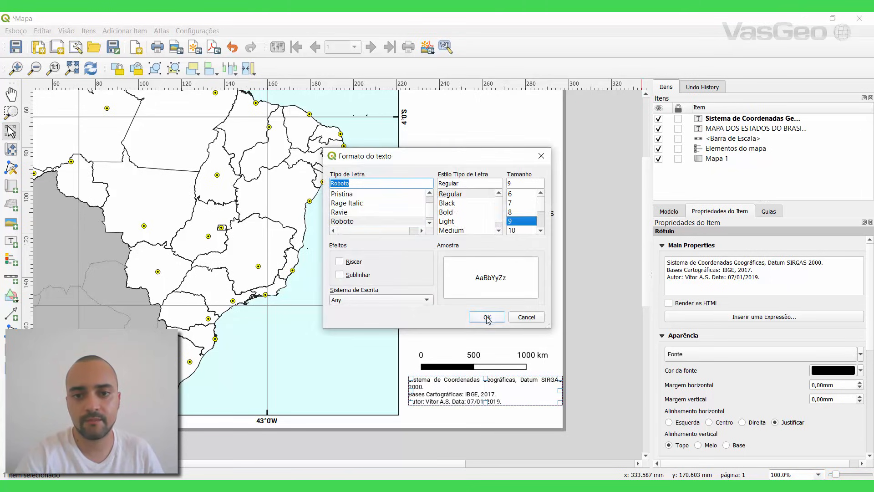
click(487, 318)
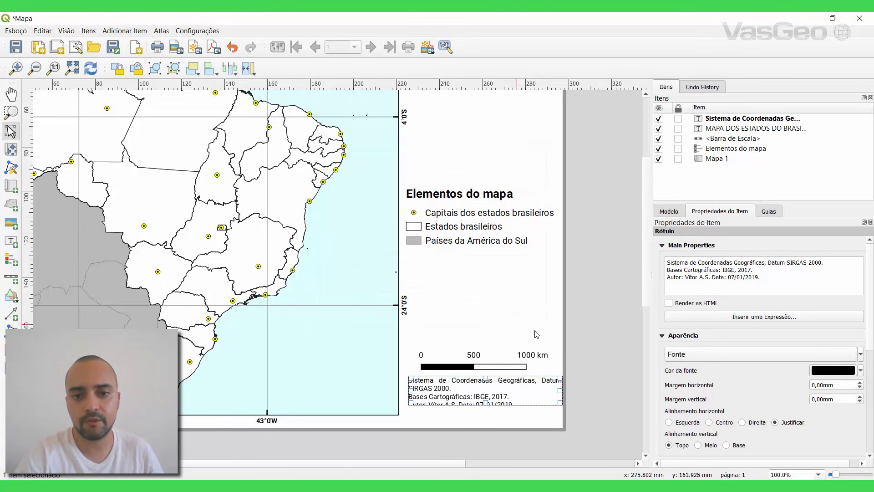
Step: Centre the note's text horizontally and align it to the middle vertically
click(710, 423)
click(698, 445)
scroll(462, 315, down, 2)
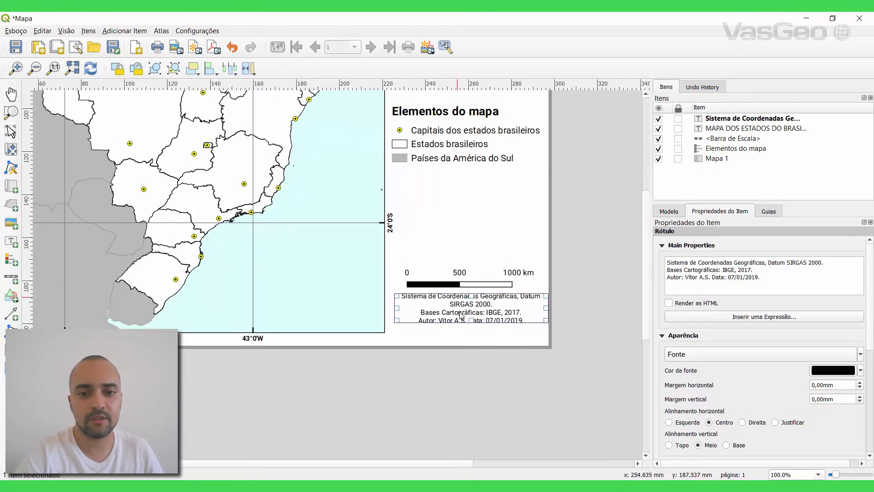
Step: Try widening the note label over the map frame to fit the coordinate-system sentence on one line
drag(397, 308, 362, 316)
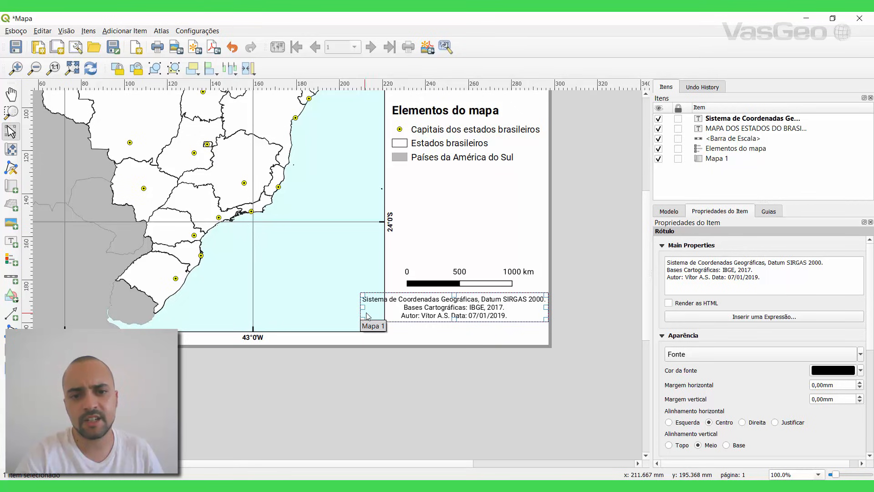
drag(261, 247, 416, 260)
scroll(462, 364, up, 3)
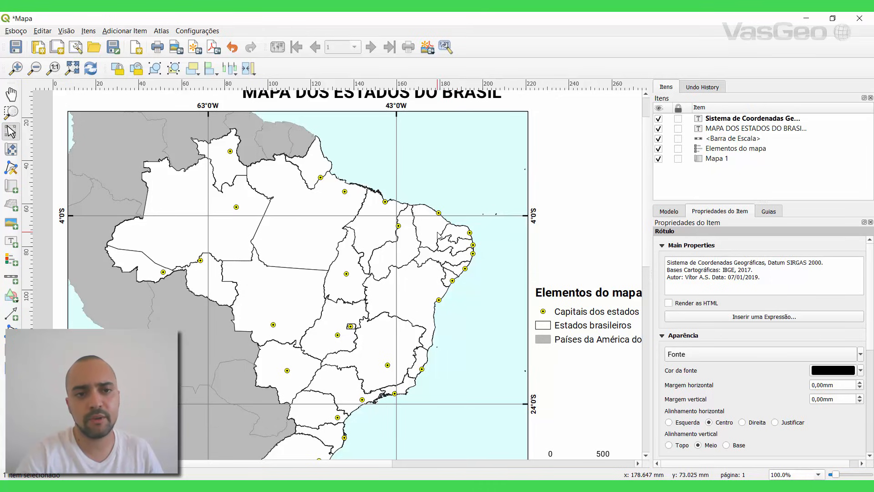
drag(399, 284, 312, 156)
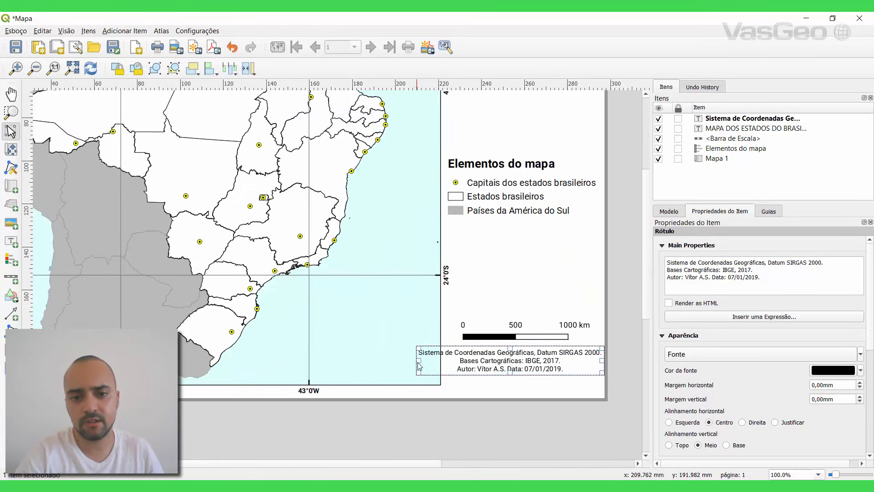
Step: Narrow the note label to clear the map frame, then shift it and the scale bar so they line up centred
drag(419, 364, 482, 363)
drag(543, 358, 512, 342)
click(504, 342)
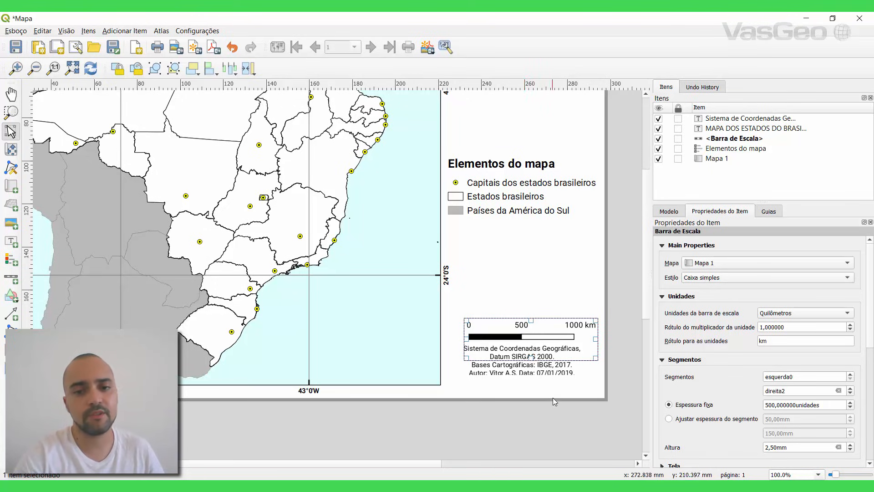
click(572, 402)
Step: Extend the note label's lower edge to fit all four lines and nudge the label slightly closer to the scale bar
click(529, 371)
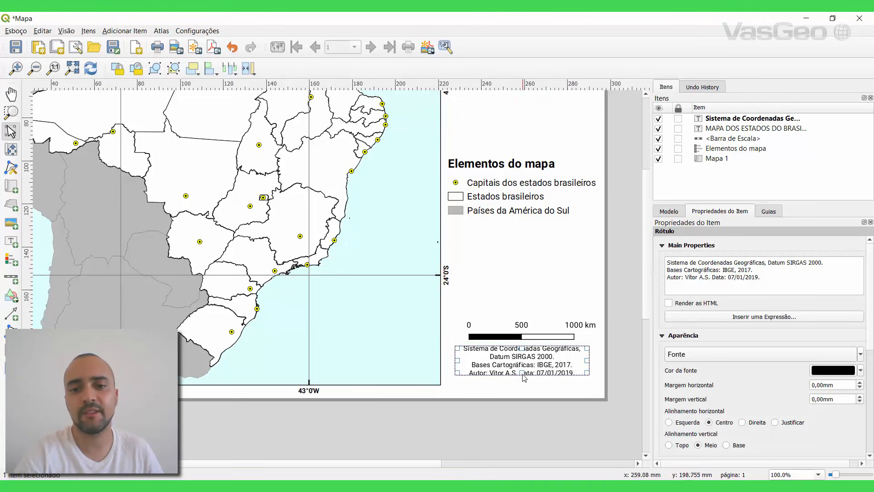
drag(522, 375, 525, 383)
click(523, 397)
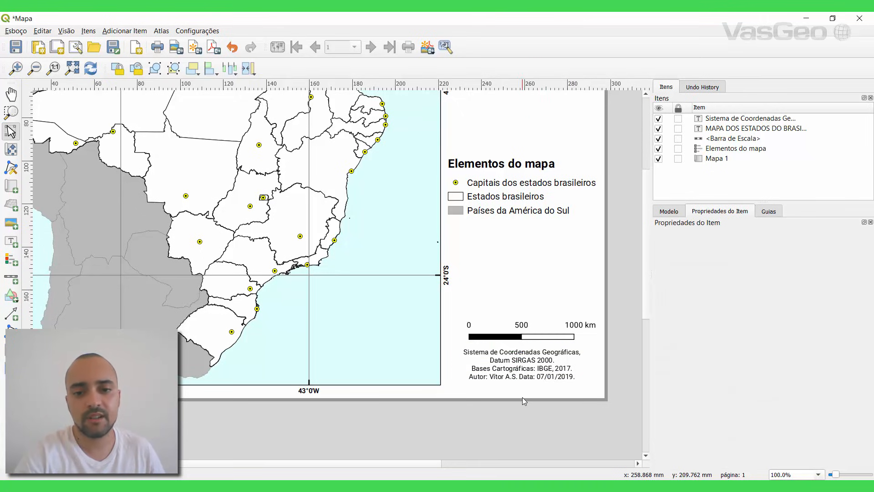
drag(485, 369, 529, 373)
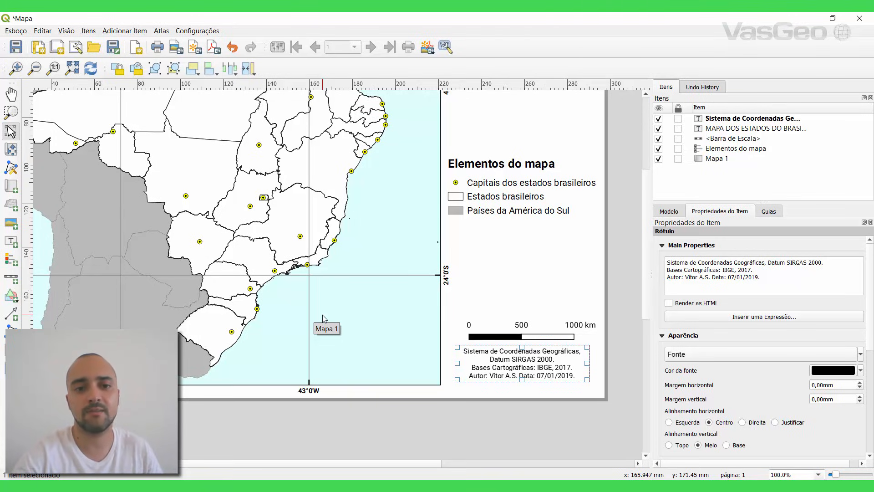
Step: Move the legend slightly down beside the map frame and save the layout
drag(482, 197, 511, 200)
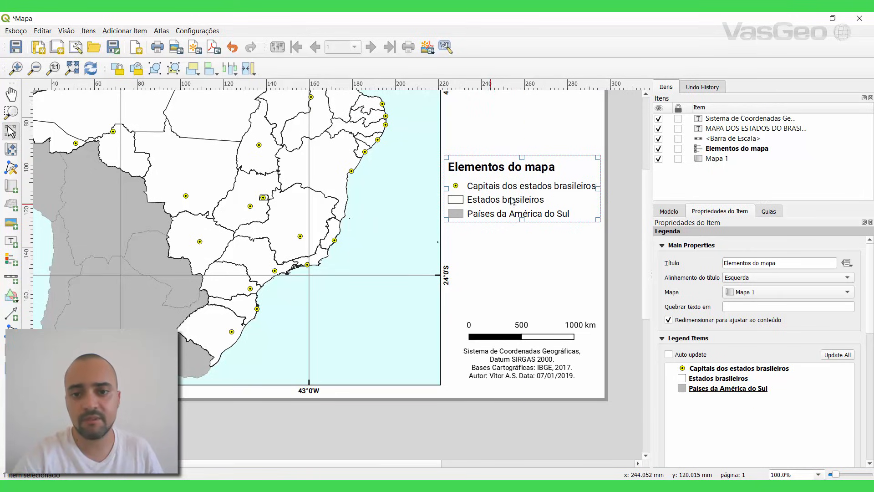
click(15, 49)
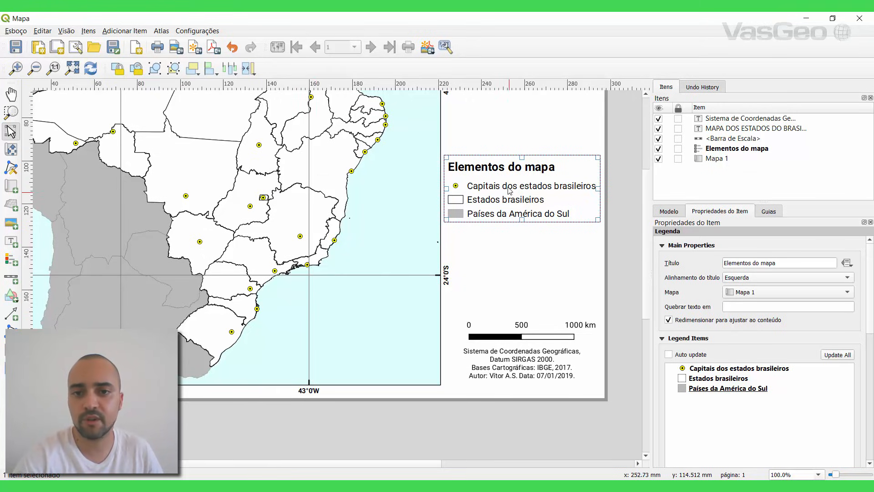
scroll(467, 306, up, 6)
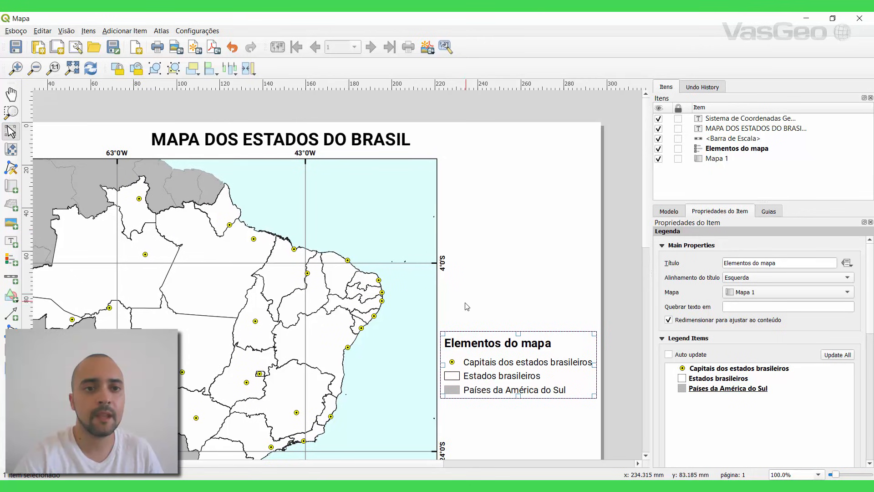
Step: Add an image item to the layout and fit its empty frame into the gap between the legend and the scale bar
mouse_move(367, 283)
mouse_down()
mouse_move(400, 173)
mouse_move(365, 273)
mouse_up()
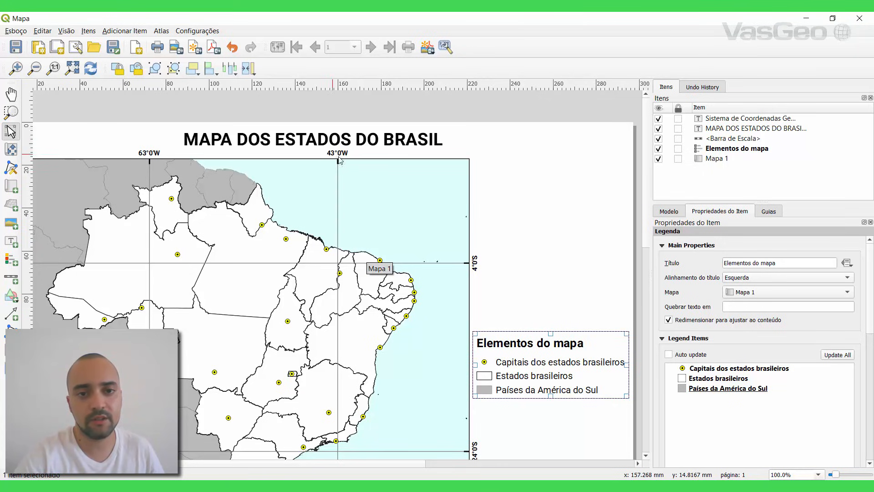
drag(512, 366, 444, 194)
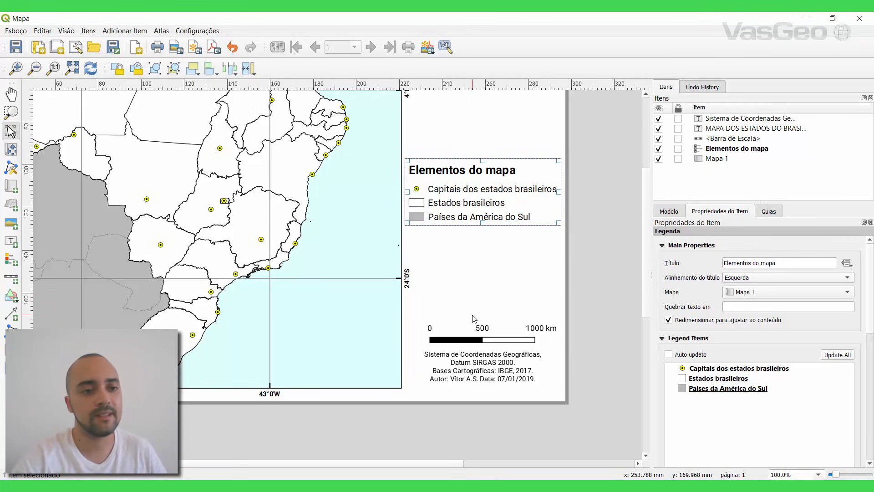
click(11, 223)
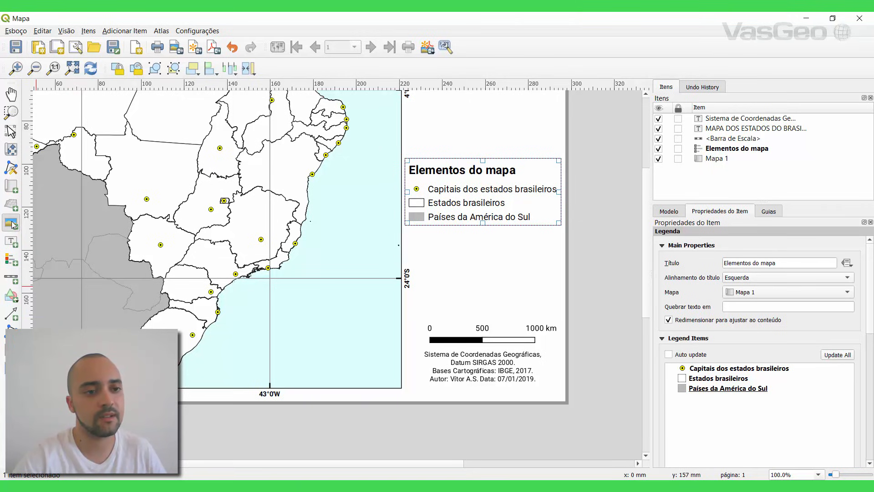
click(478, 275)
click(486, 306)
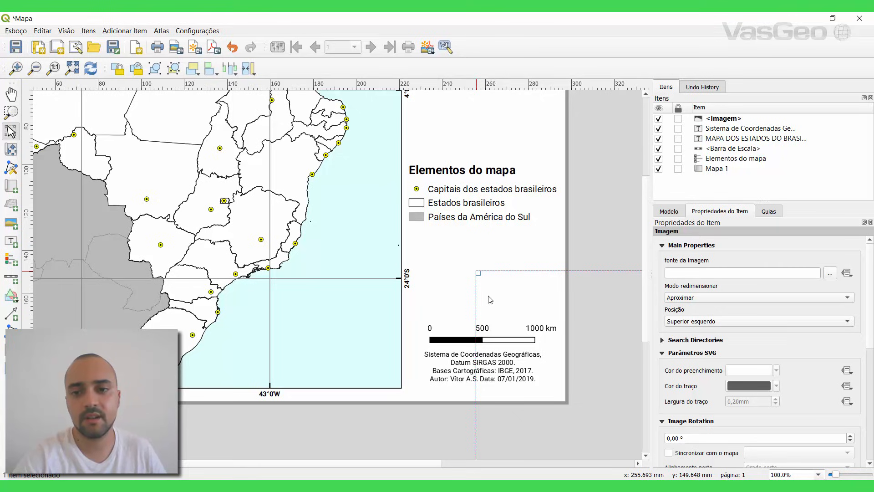
drag(528, 308, 326, 193)
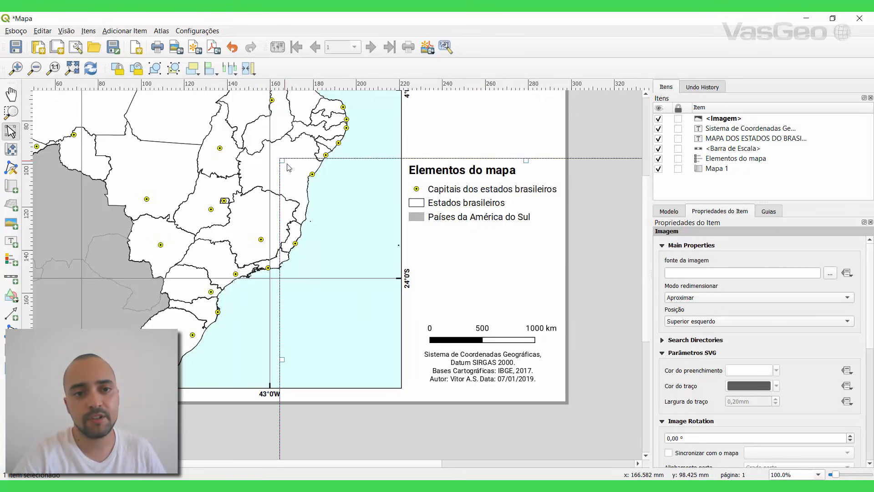
drag(287, 163, 256, 157)
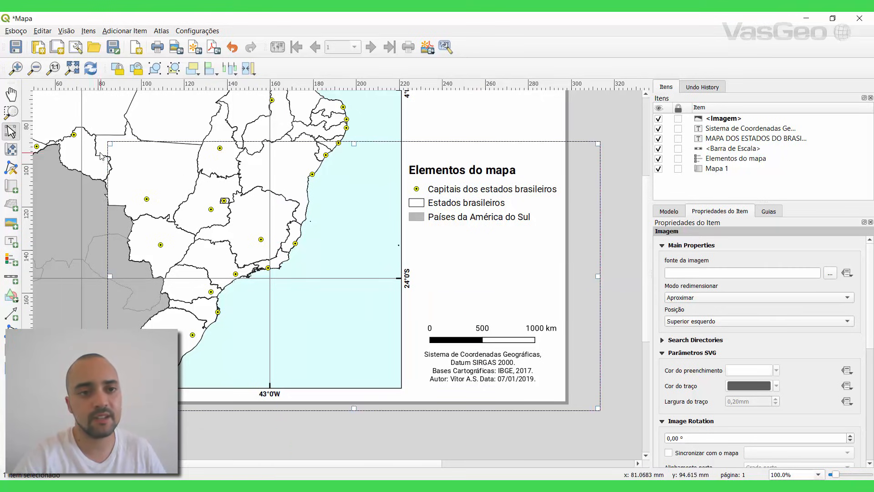
drag(112, 148, 427, 245)
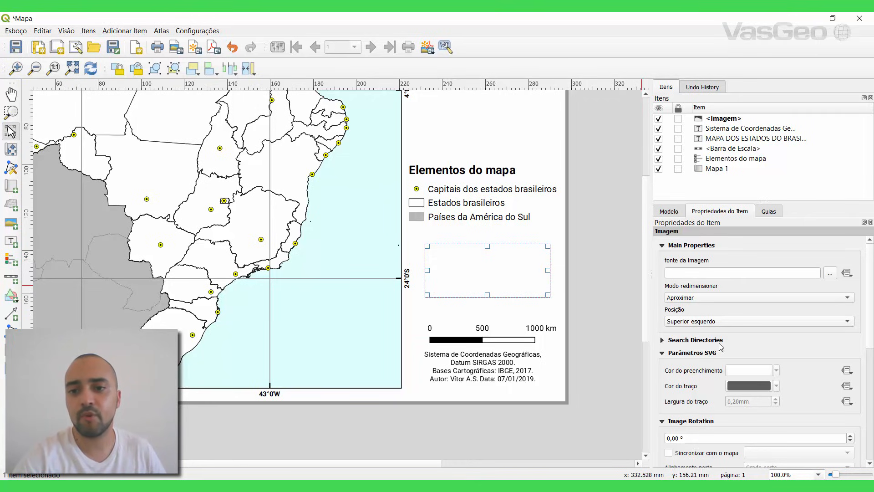
Step: Fill the image frame with the circled north arrow from the built-in SVG search directories
click(662, 342)
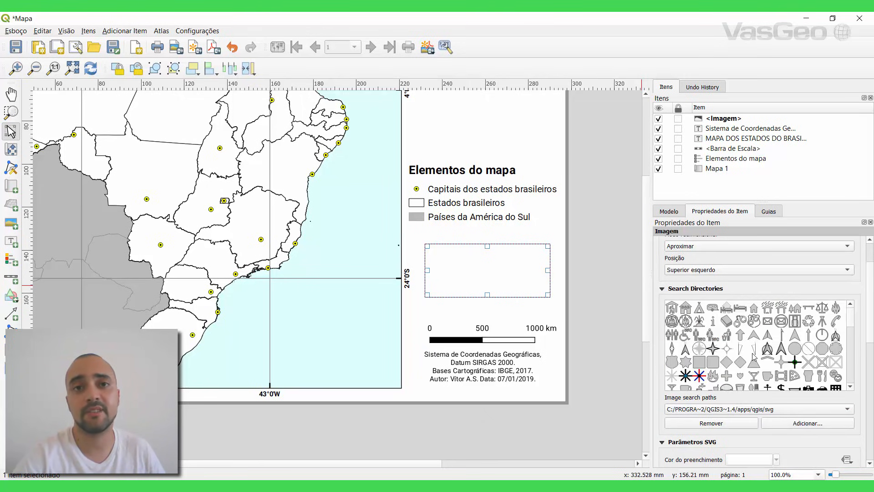
click(837, 335)
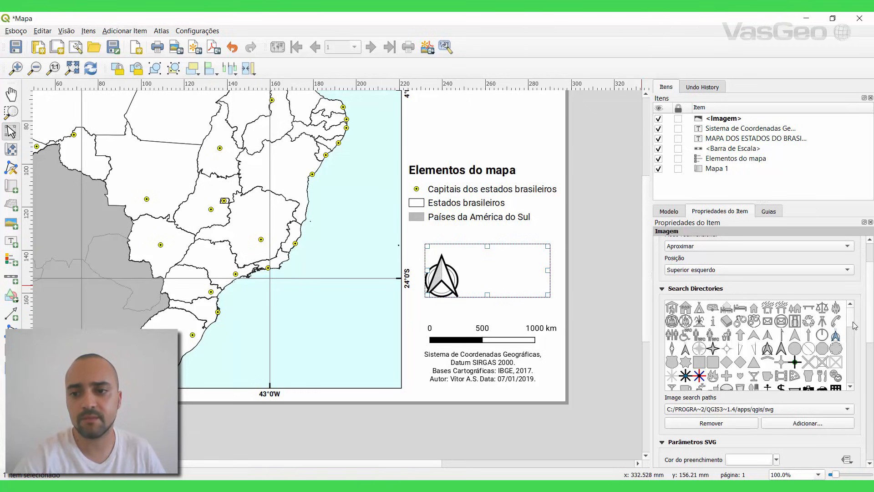
Step: Browse the remaining SVG symbols and look at the dialog for adding another image search directory
drag(851, 323, 845, 344)
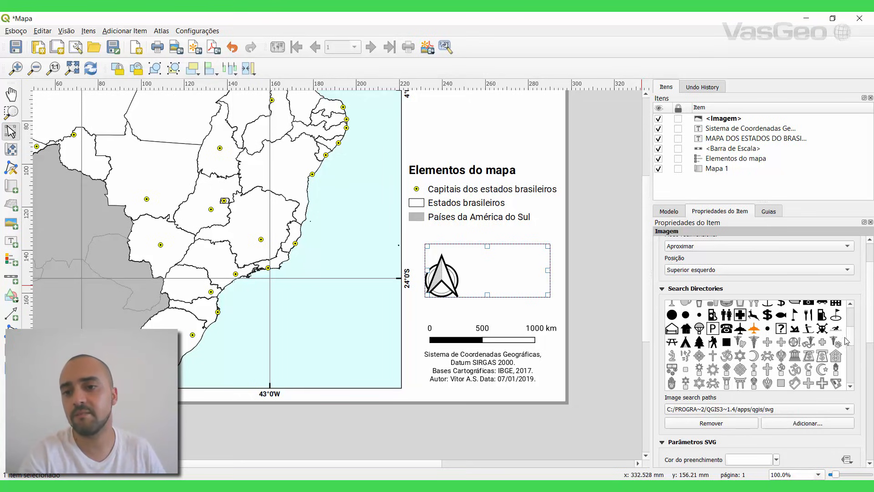
scroll(845, 339, up, 1)
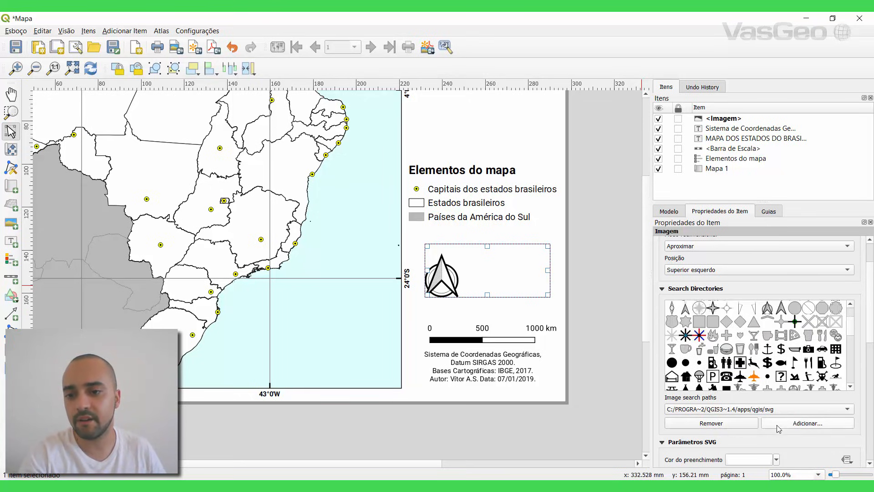
click(791, 424)
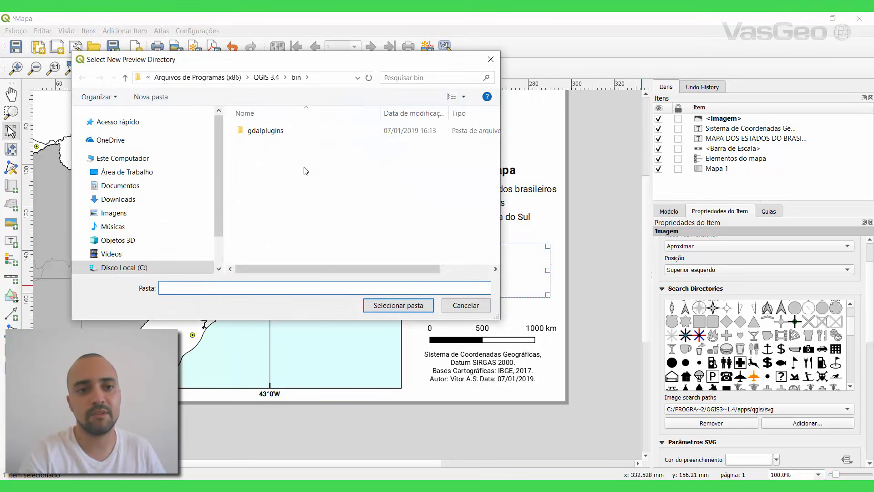
click(491, 60)
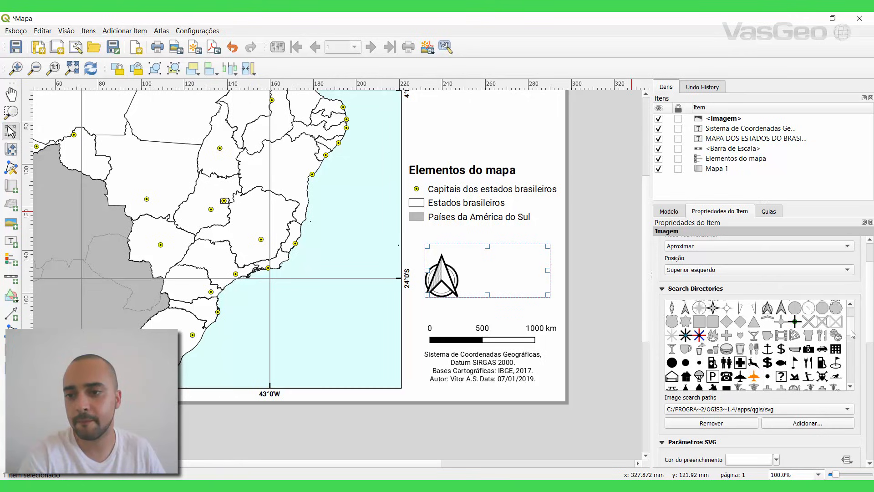
drag(853, 334, 855, 323)
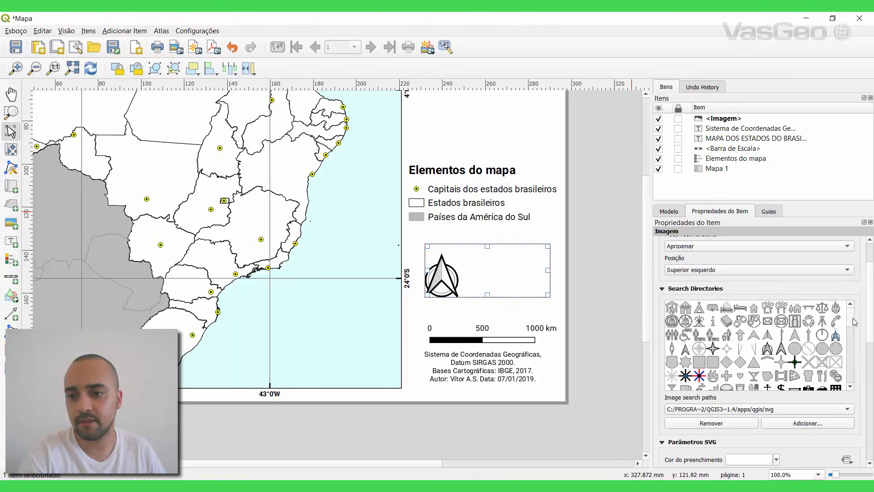
Step: Try two other north arrow symbols, shift the frame slightly, and settle on NorthArrow_02.svg
click(686, 350)
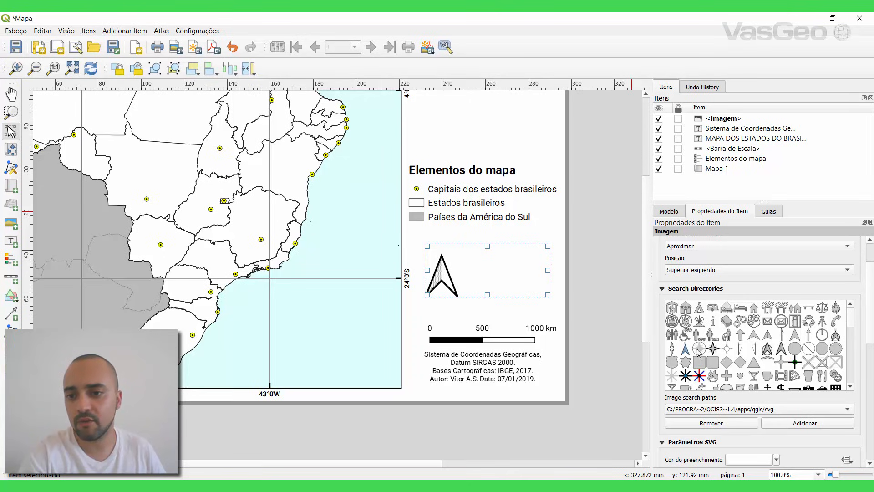
click(766, 349)
mouse_move(454, 269)
mouse_down()
mouse_move(456, 293)
mouse_move(457, 274)
mouse_up()
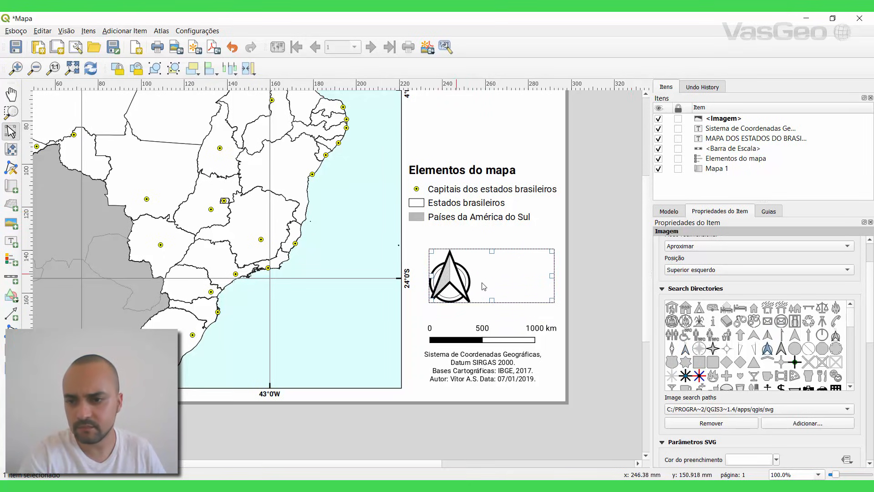
click(835, 337)
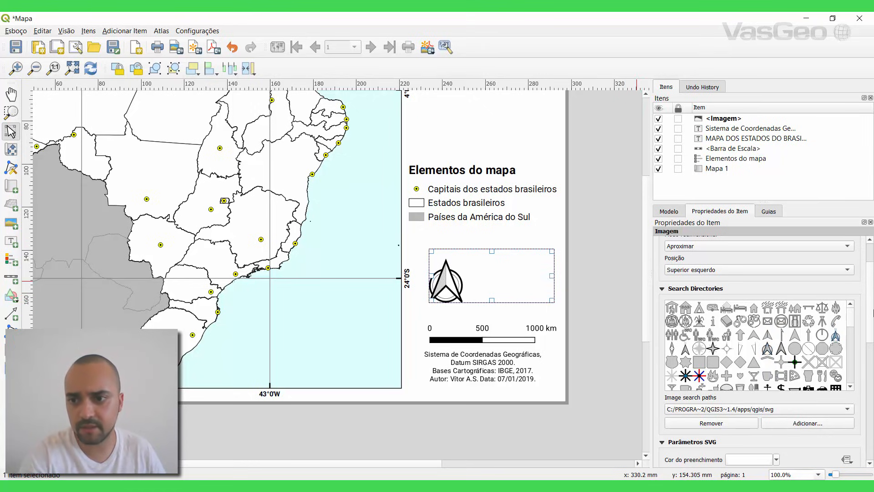
Step: Set the north arrow's SVG fill colour to black
scroll(870, 319, down, 5)
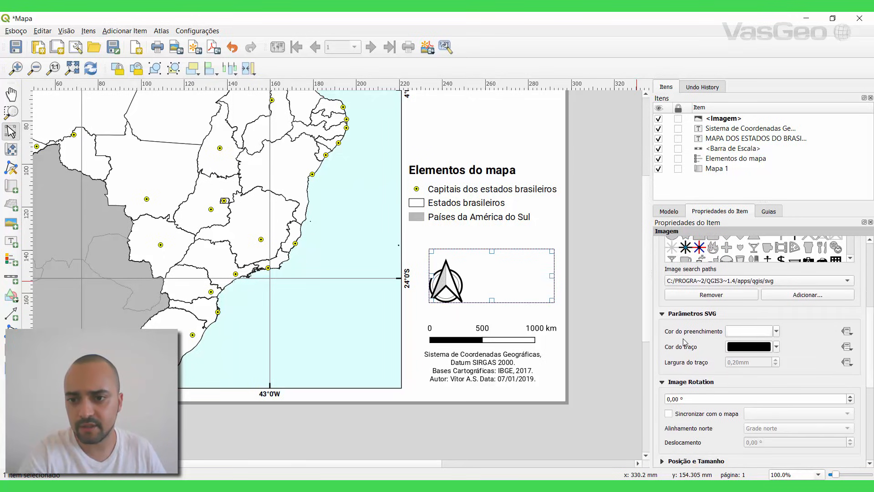
click(776, 331)
drag(769, 341, 748, 253)
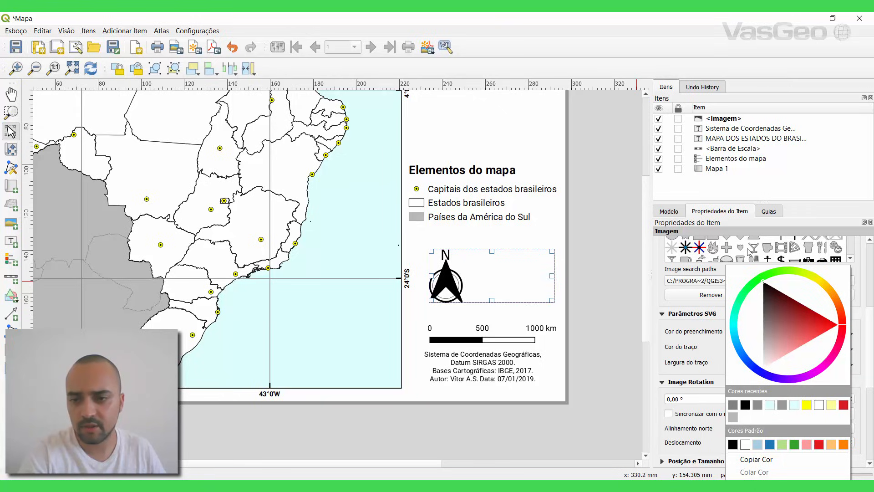
click(651, 361)
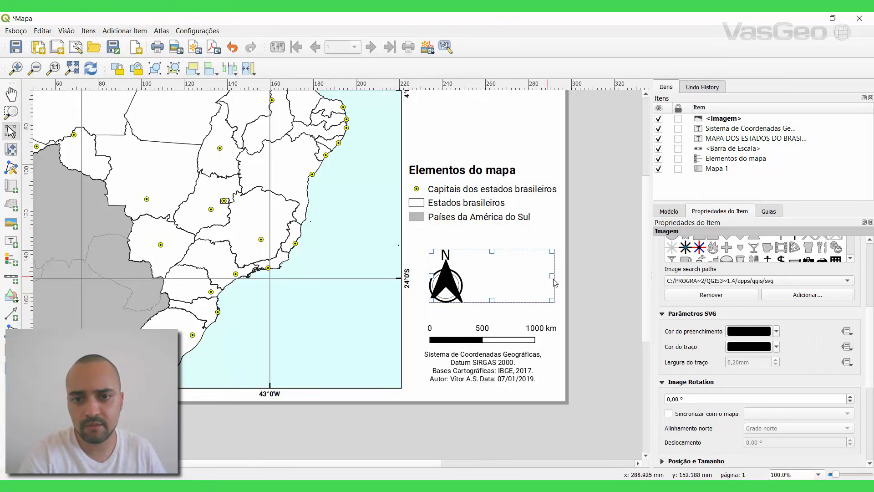
Step: Shrink the north arrow's frame tightly around the symbol and centre it just above the scale bar
drag(553, 279, 498, 310)
click(592, 299)
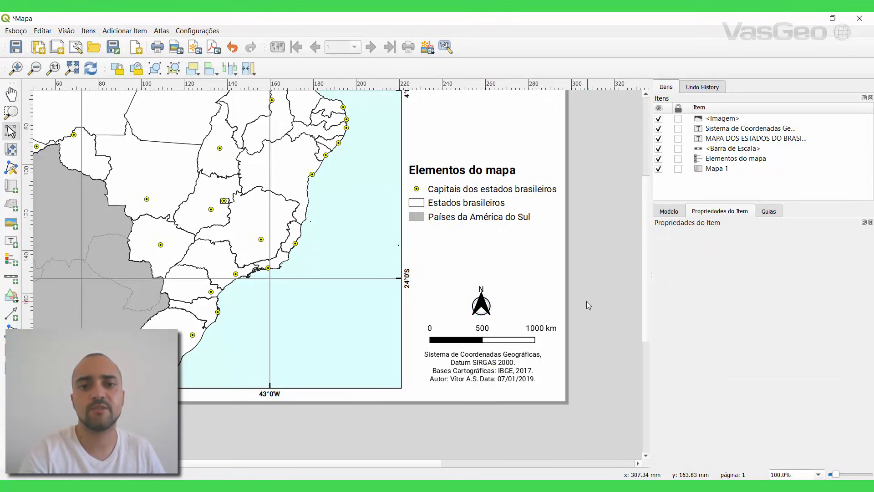
Step: Try the north arrow enlarged and placed inside the main map's lower right corner
click(484, 306)
drag(494, 292, 359, 359)
click(599, 364)
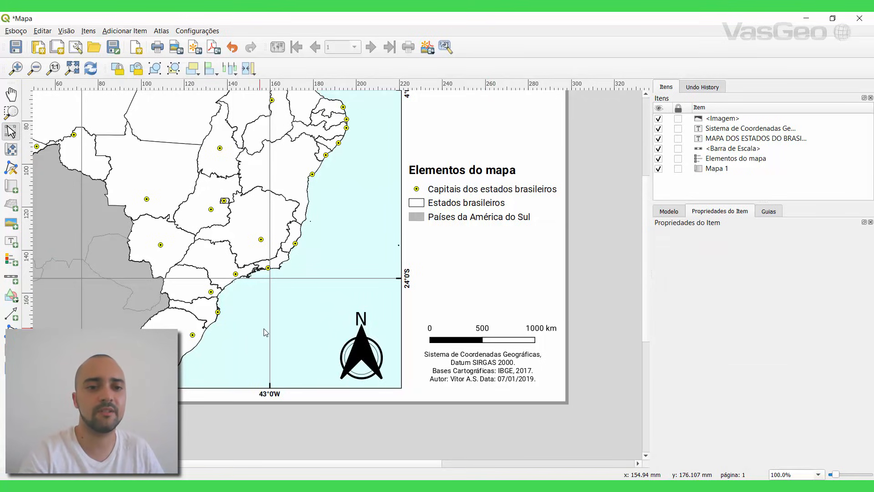
scroll(266, 332, down, 1)
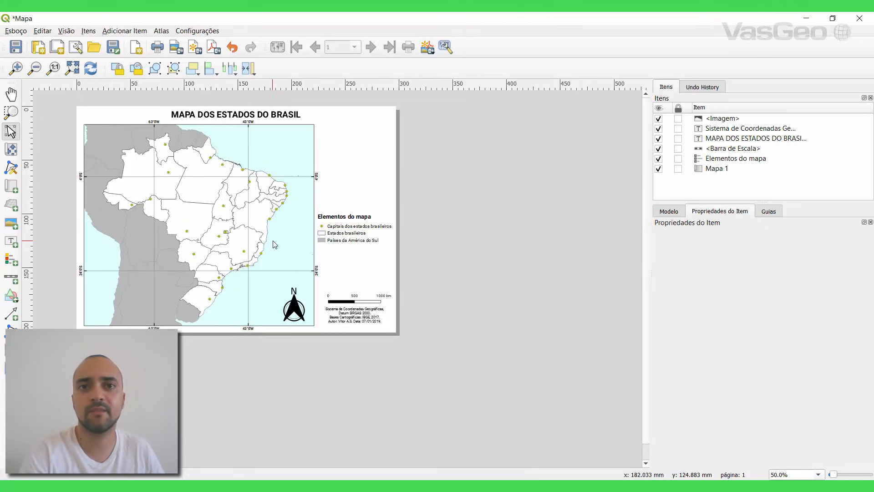
scroll(275, 244, up, 1)
Step: Undo the north arrow's enlargement and move into the map, and save the project
click(314, 372)
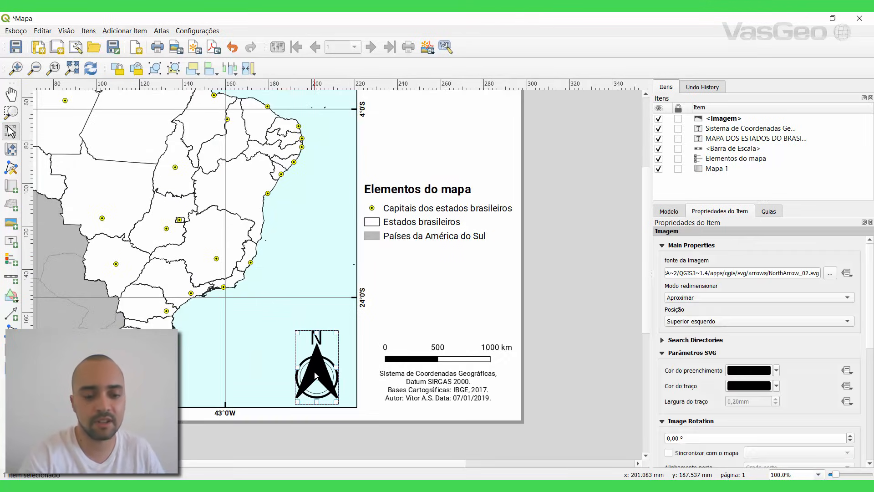
key(ctrl+z)
key(ctrl+z)
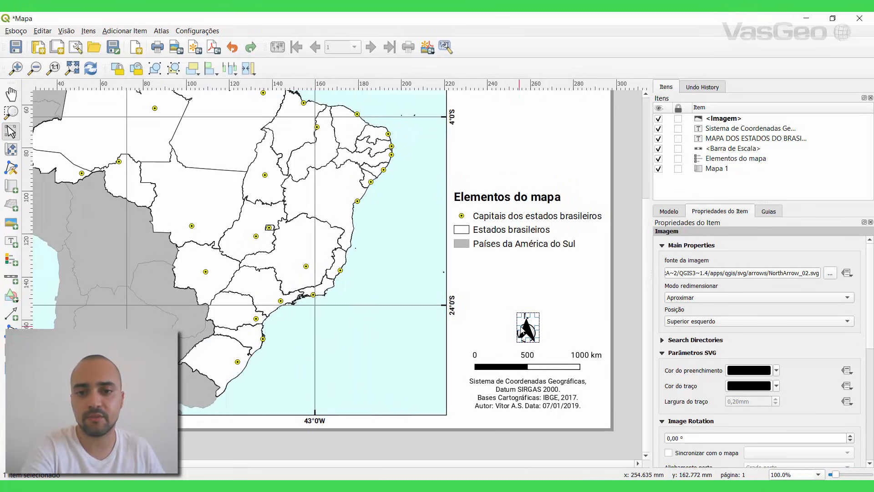
click(620, 334)
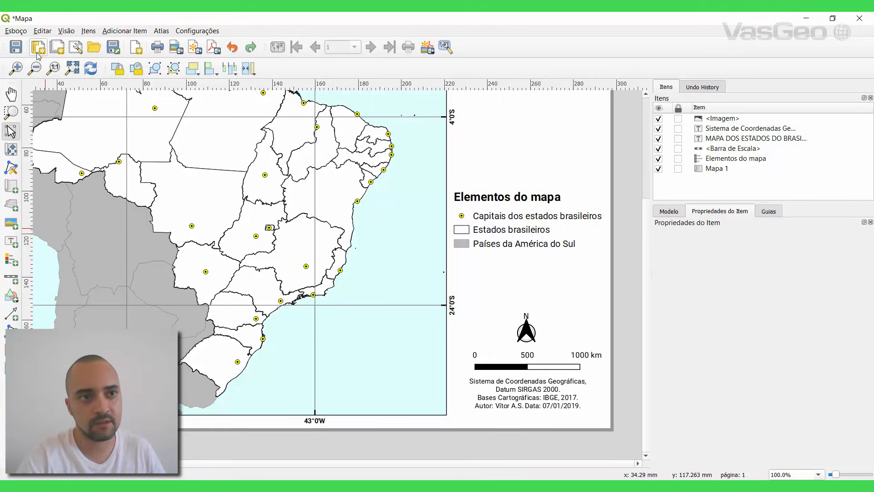
click(16, 46)
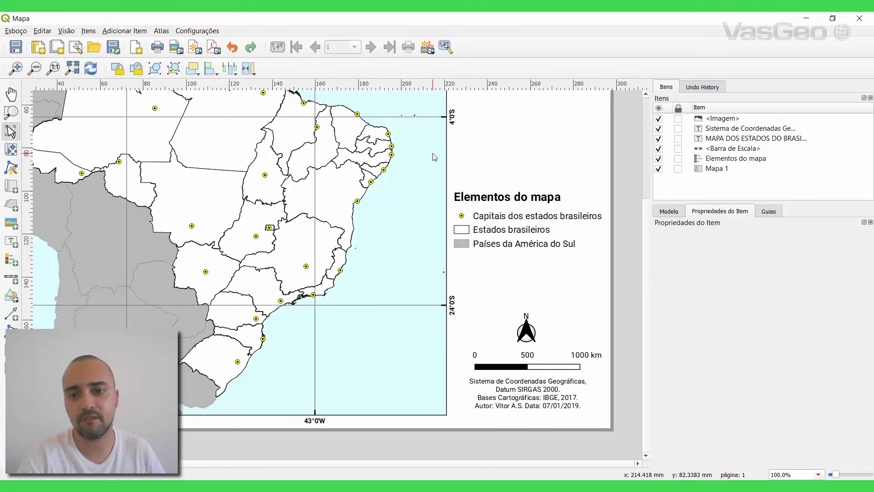
Step: Add a second map in the blank area above the legend, widening its frame slightly towards the main map
scroll(536, 185, up, 3)
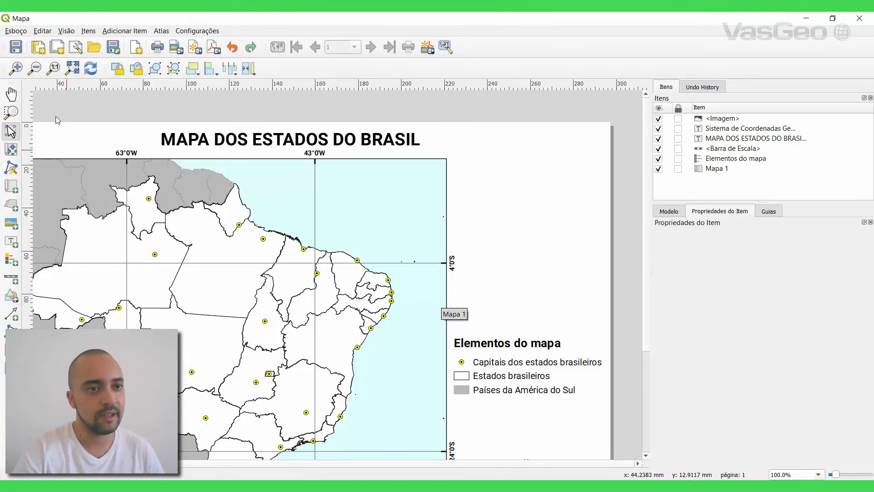
click(12, 187)
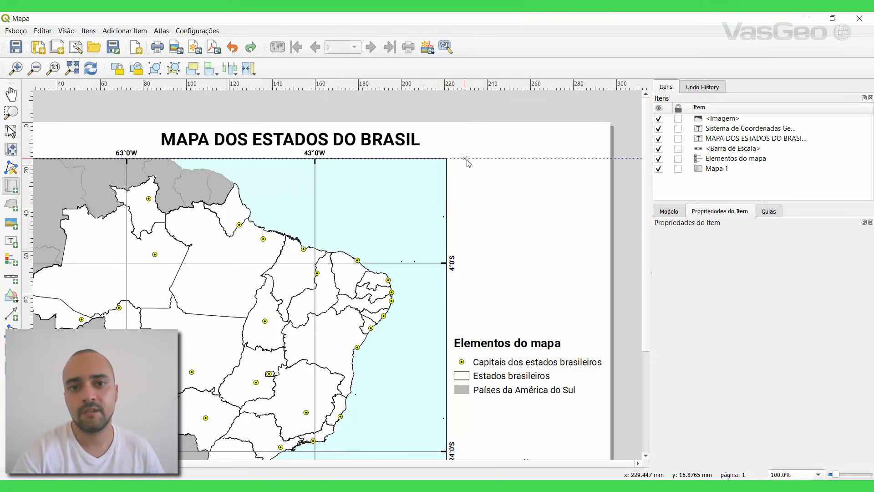
drag(463, 159, 605, 316)
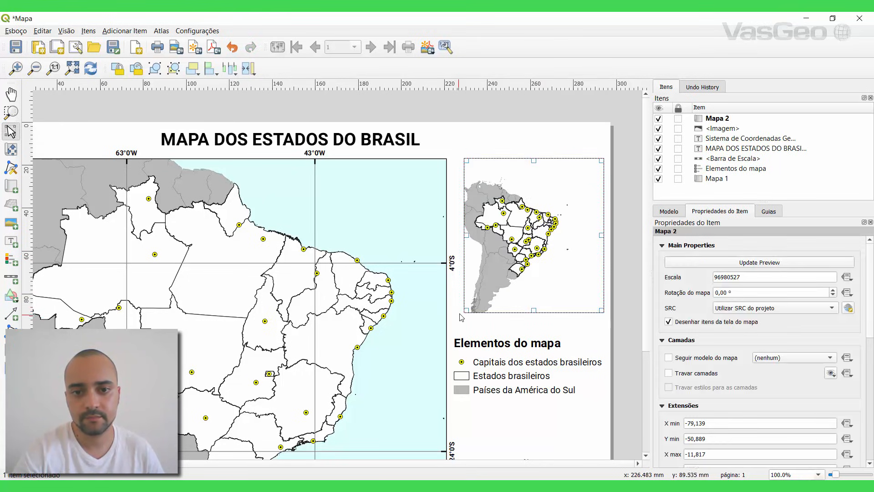
drag(466, 312, 459, 314)
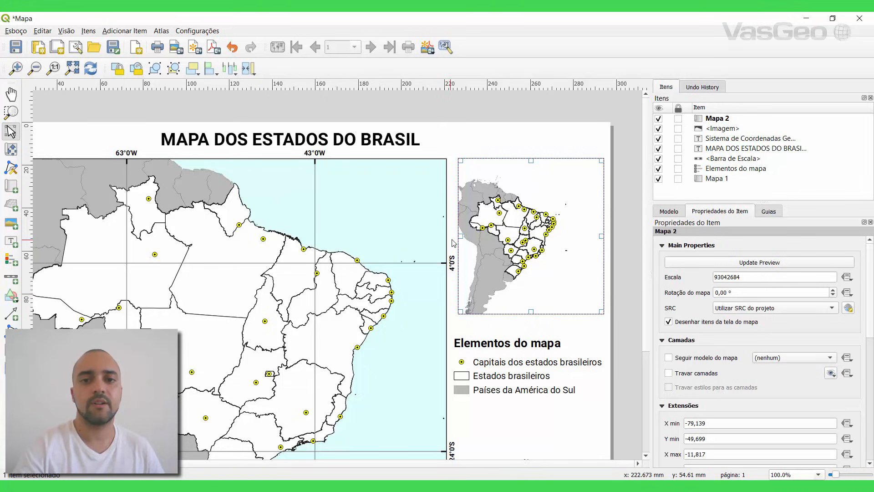
Step: Pan and rescale the second map's content to fit all of South America in its frame, at about 1:85,000,000
scroll(515, 230, down, 1)
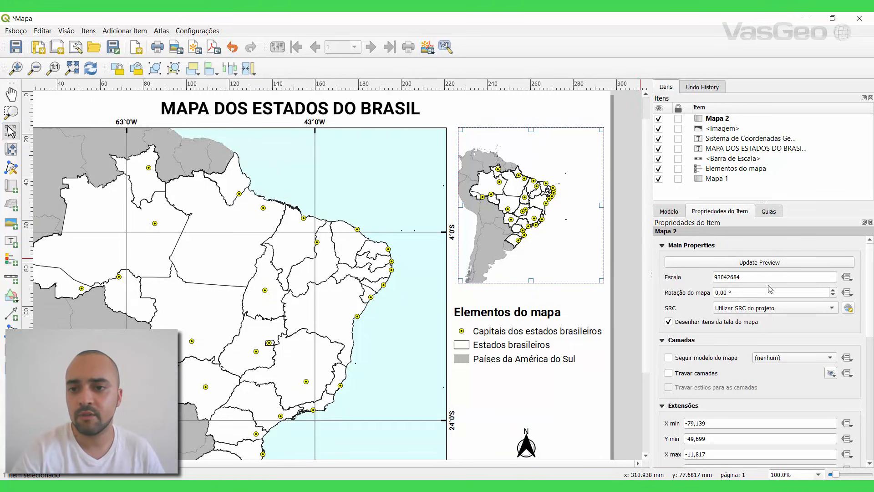
click(12, 149)
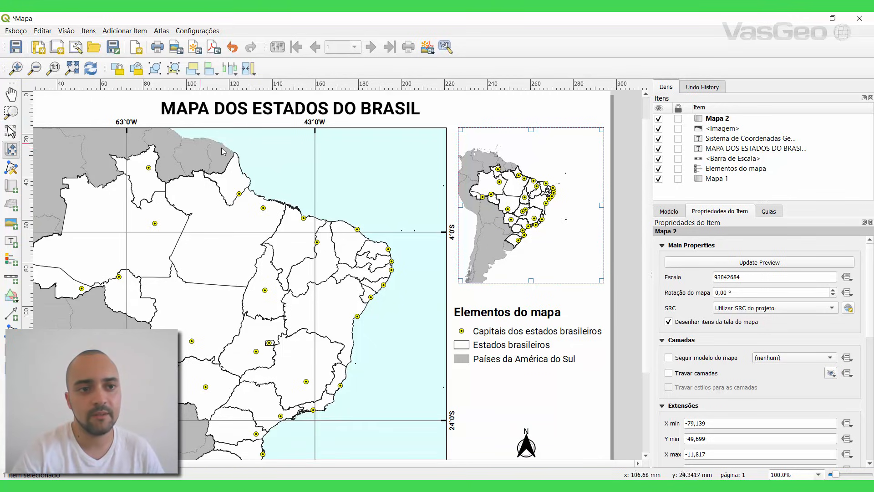
scroll(525, 210, up, 1)
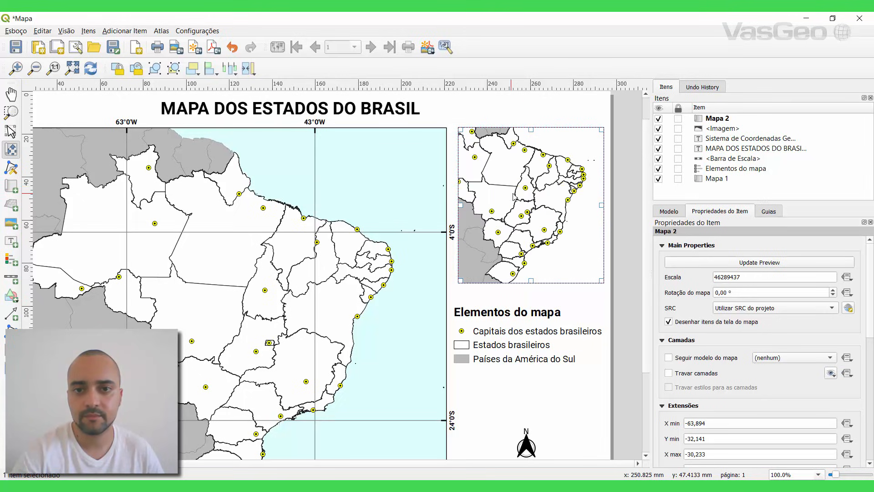
drag(486, 189, 519, 187)
scroll(506, 193, down, 1)
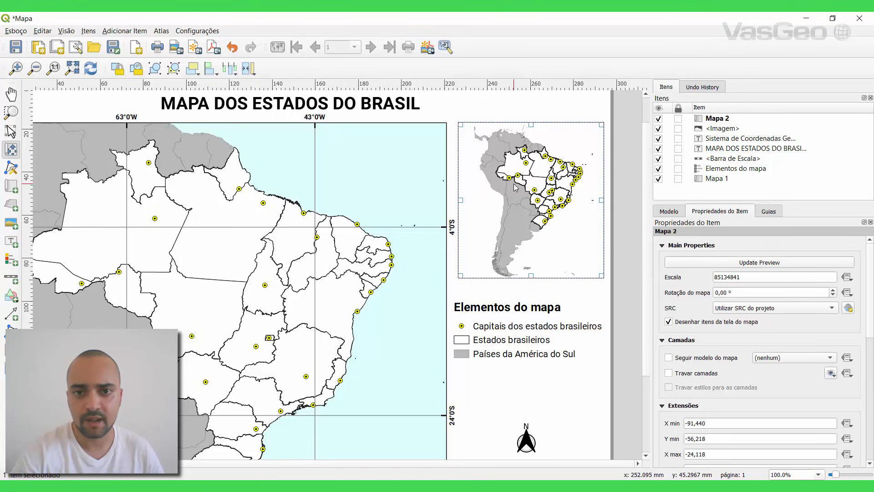
Step: Try 80134841 as the second map's scale, and then set the scale to 70134841
click(731, 279)
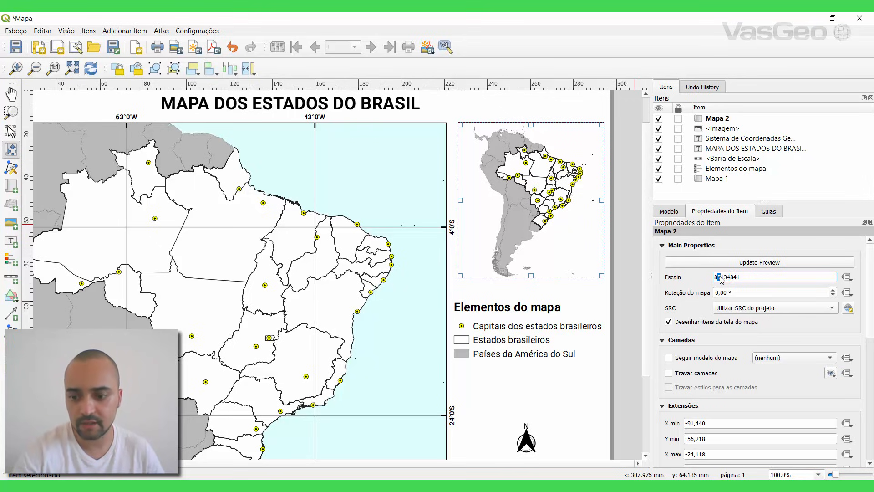
text(0)
key(Return)
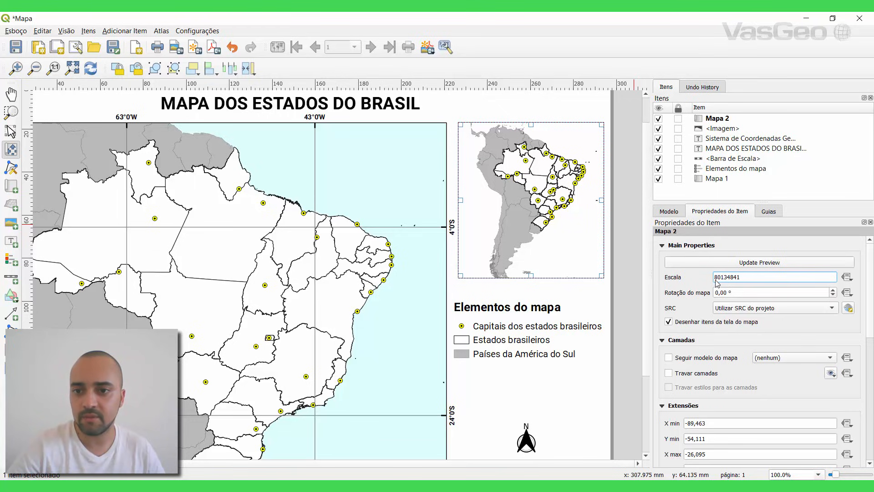
text(70)
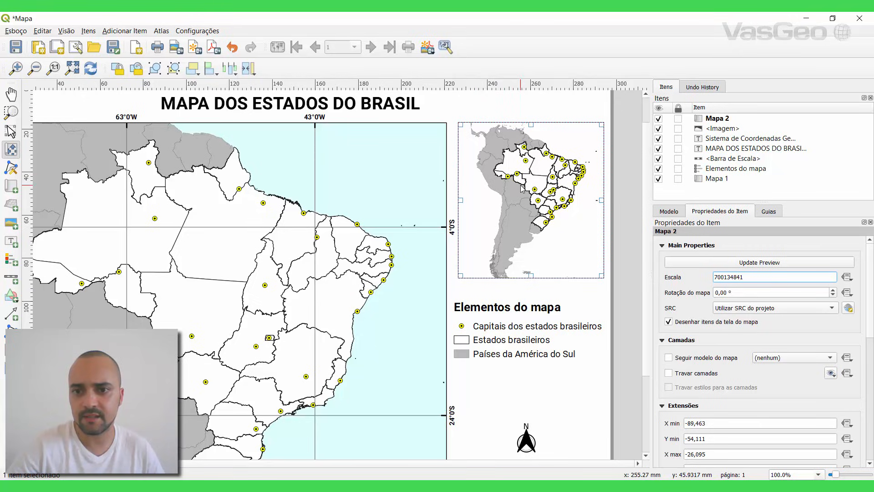
key(Return)
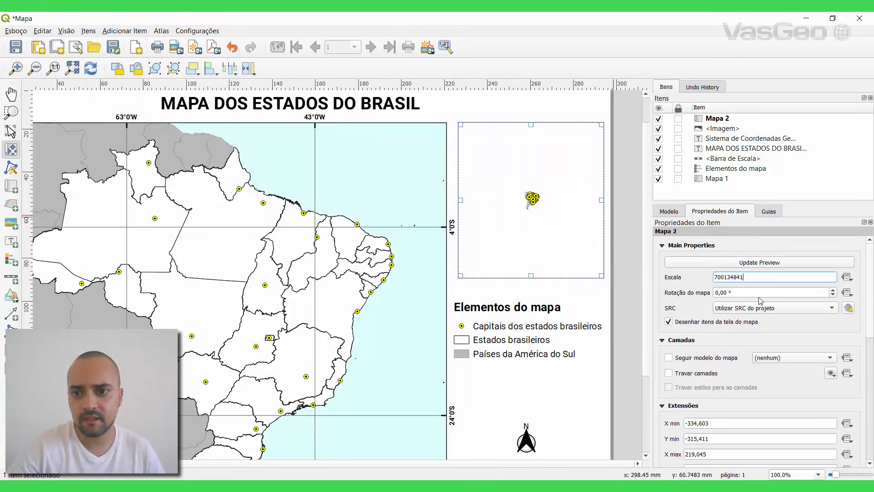
key(BackSpace)
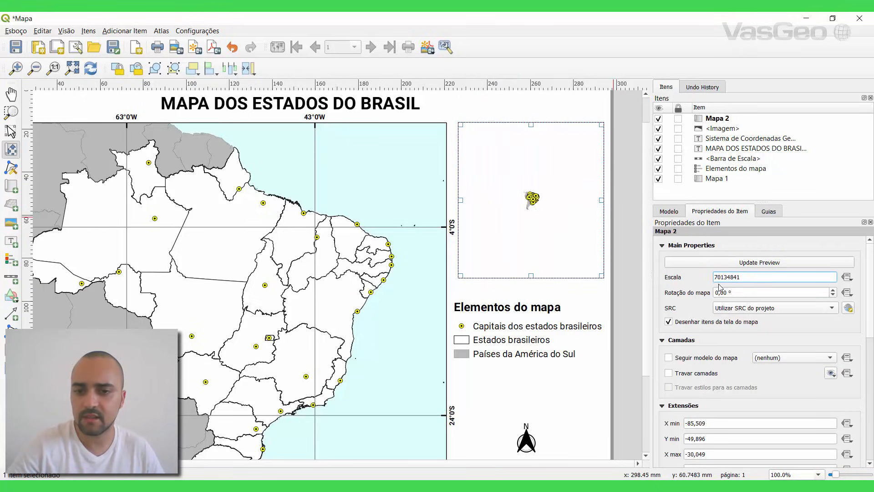
key(Return)
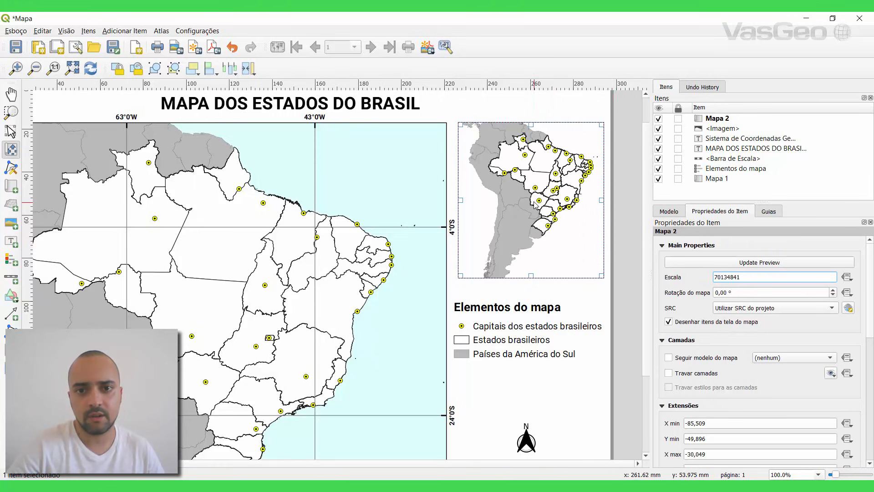
Step: Adjust the second map's content to show all of Brazil and most of South America at scale 75847391, and save the project
mouse_move(523, 196)
mouse_down()
mouse_move(510, 213)
mouse_move(515, 201)
mouse_up()
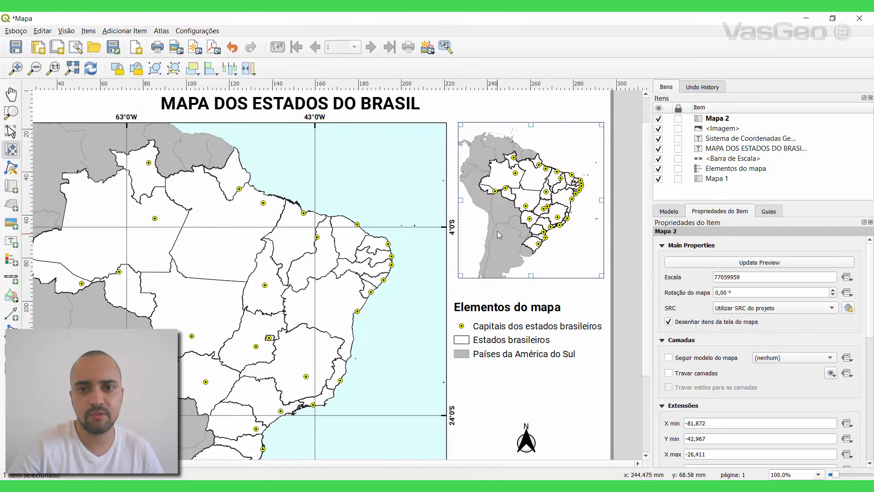
drag(497, 231, 498, 217)
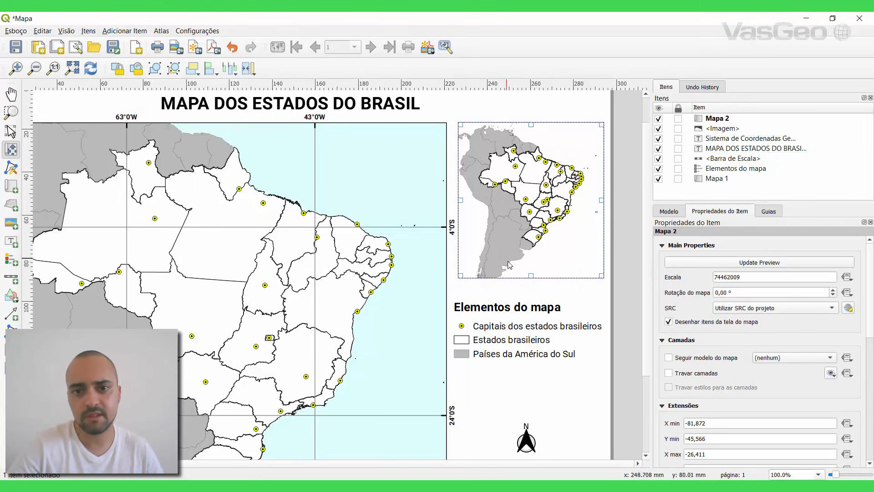
drag(524, 216, 524, 221)
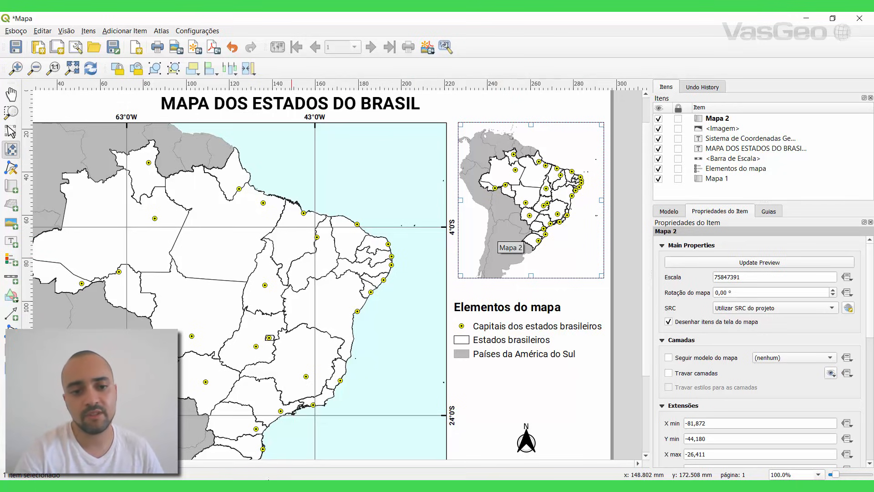
click(269, 484)
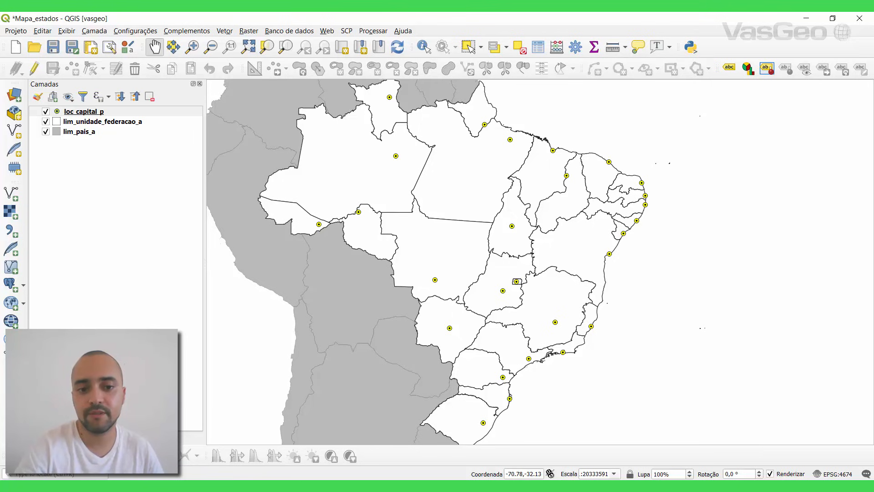
click(285, 483)
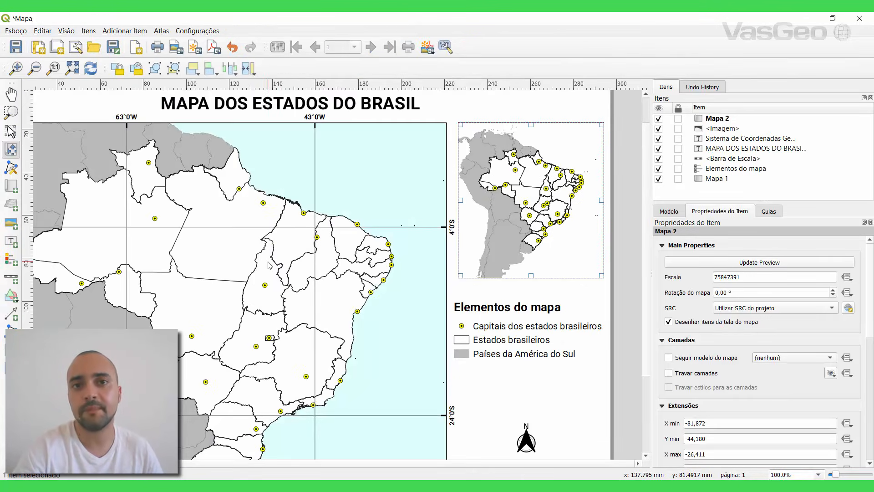
click(16, 46)
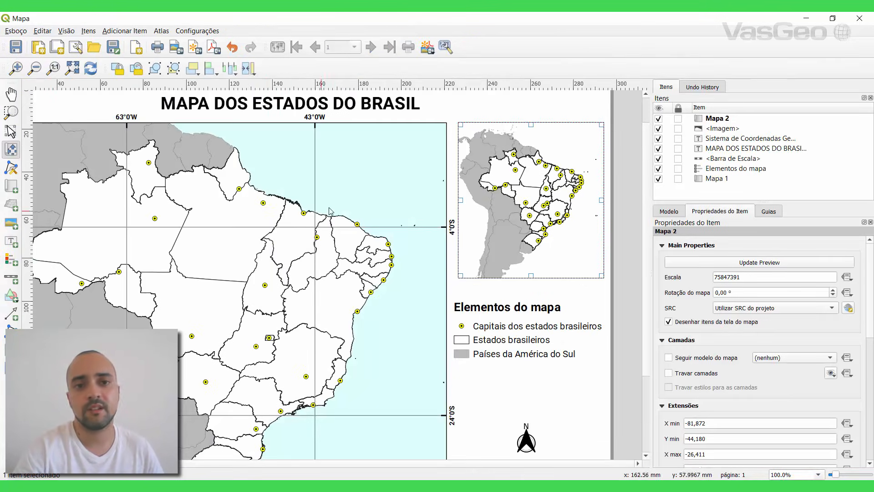
Step: Lock the main map's layers and refresh the layout with the loc_capital_p layer hidden in the project
click(11, 132)
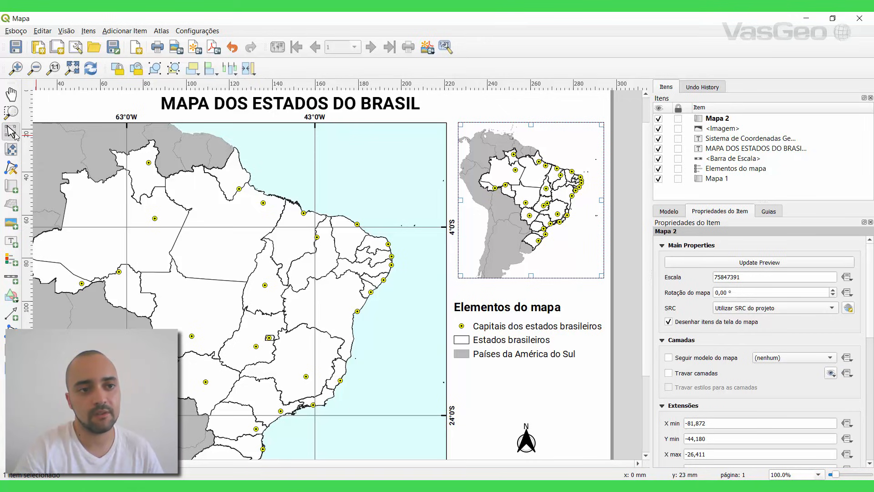
click(377, 175)
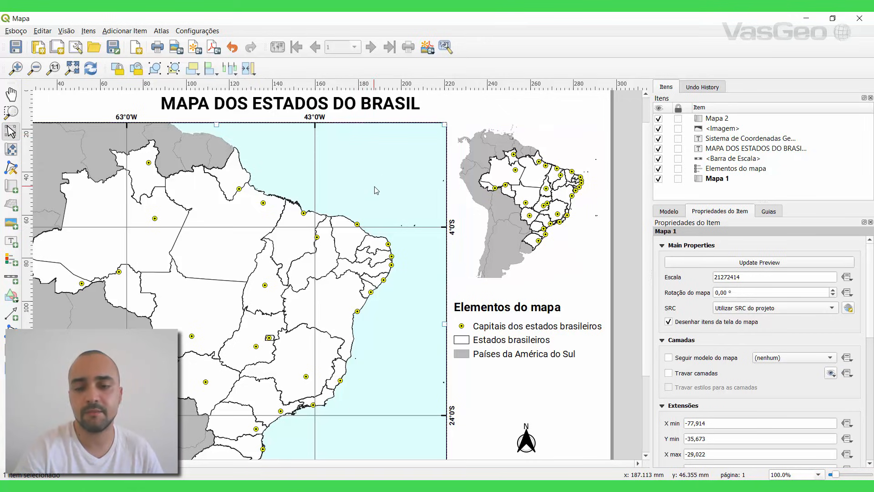
click(669, 373)
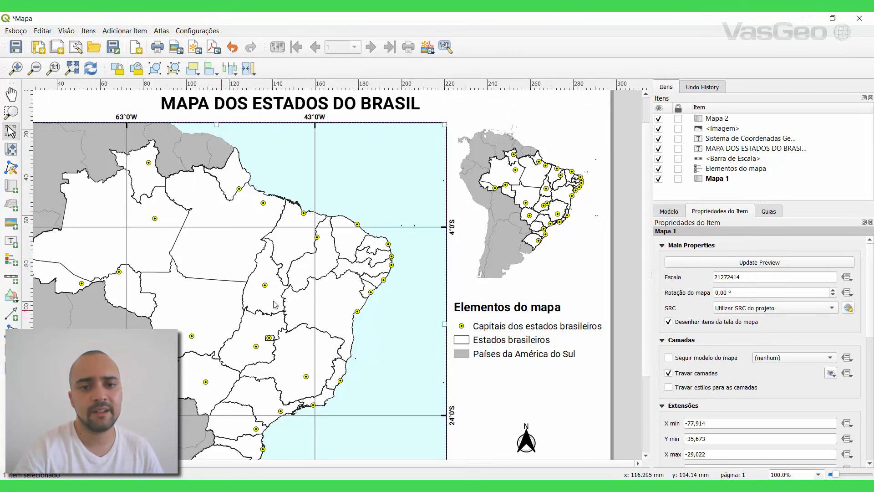
click(253, 486)
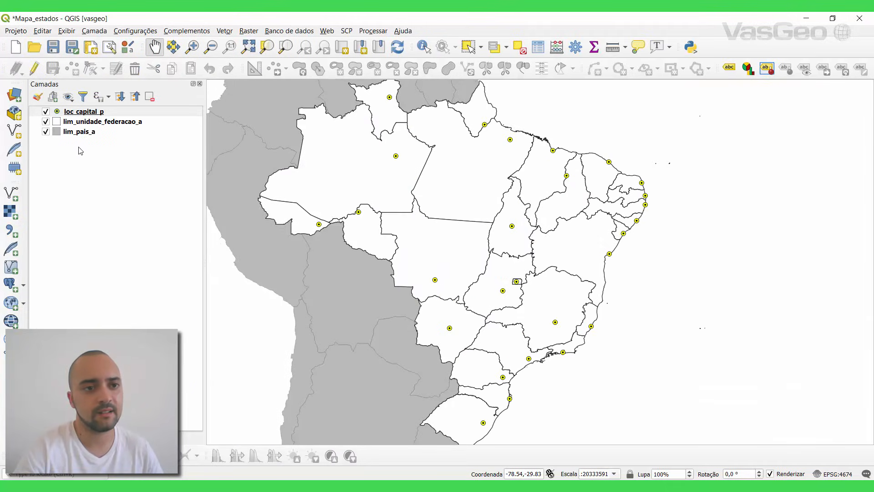
click(45, 111)
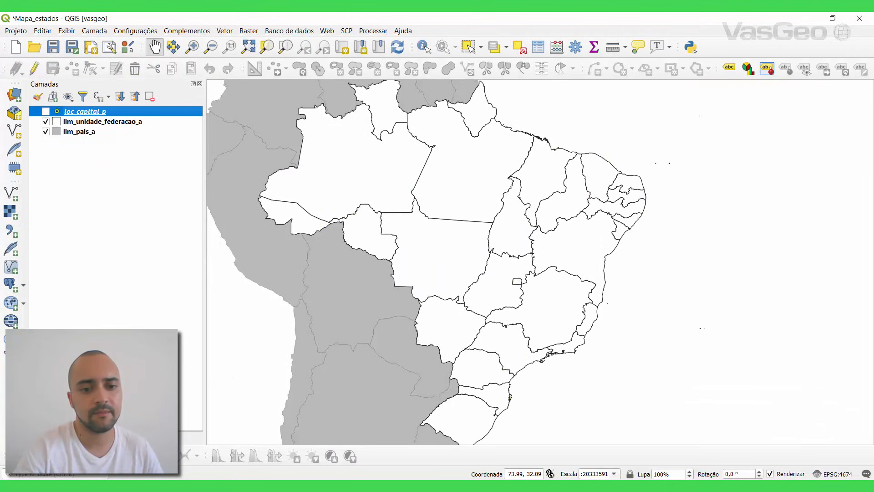
click(256, 485)
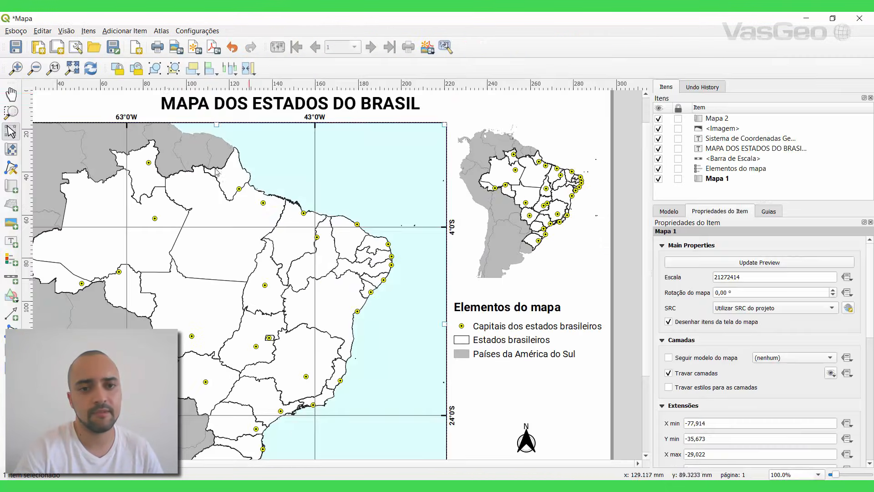
click(91, 69)
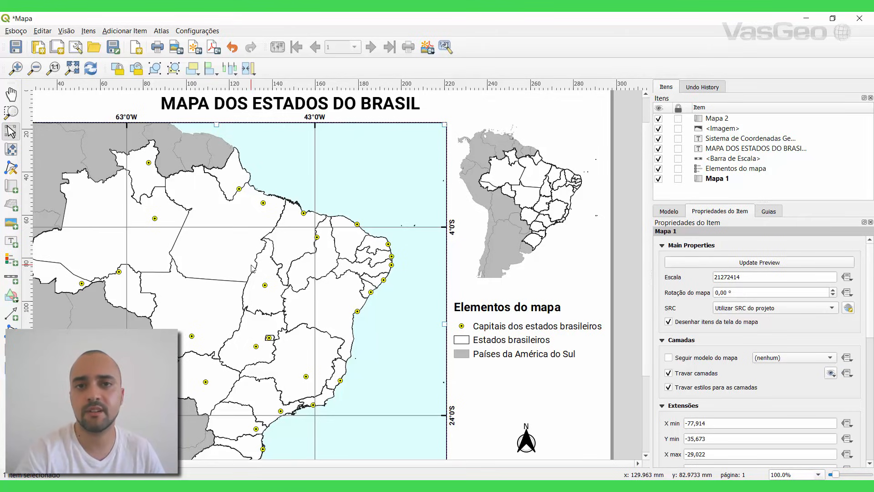
Step: Unlock the main map's styles and layers, and make the loc_capital_p layer visible again in the project
click(668, 387)
click(668, 373)
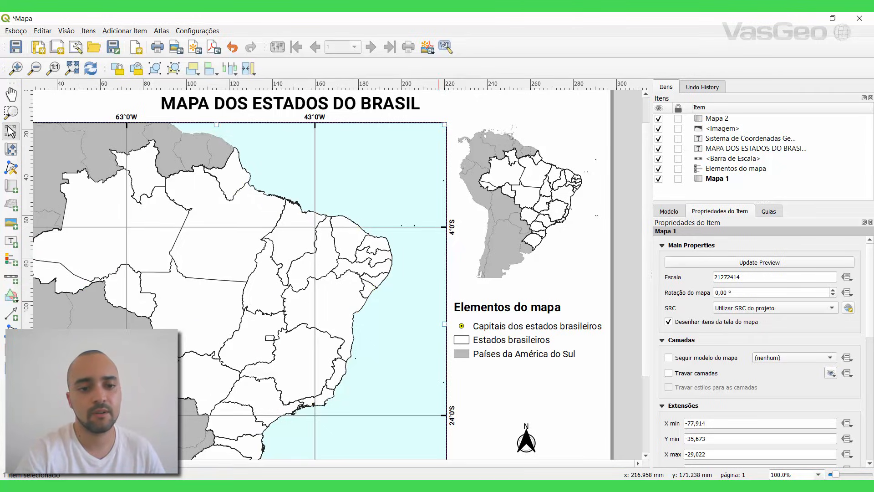
click(68, 444)
click(46, 112)
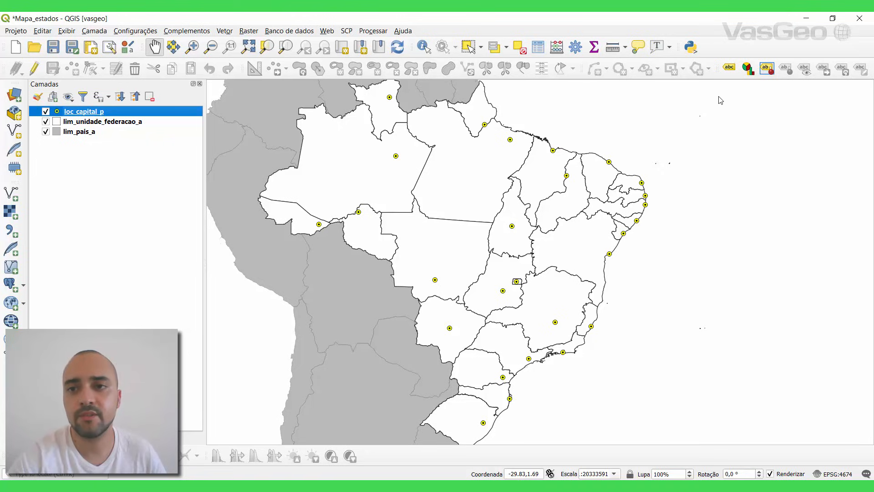
Step: Turn on single labels for the loc_capital_p layer, using the nome field
click(736, 71)
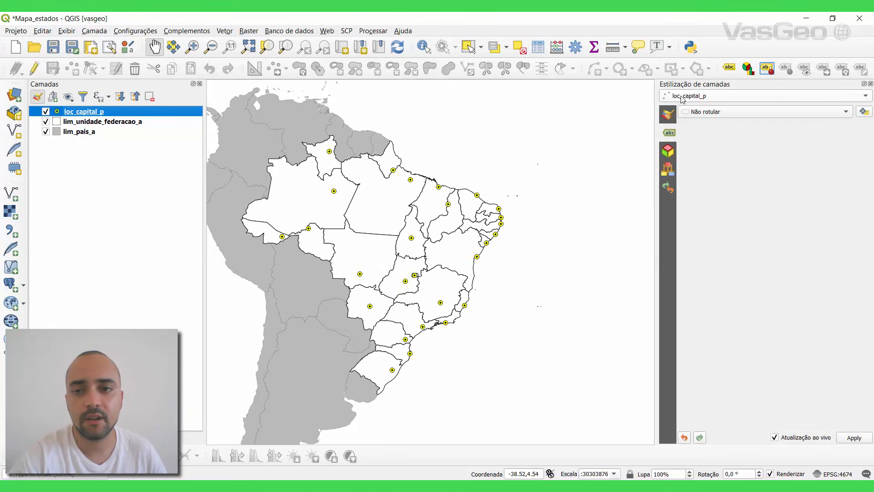
click(721, 114)
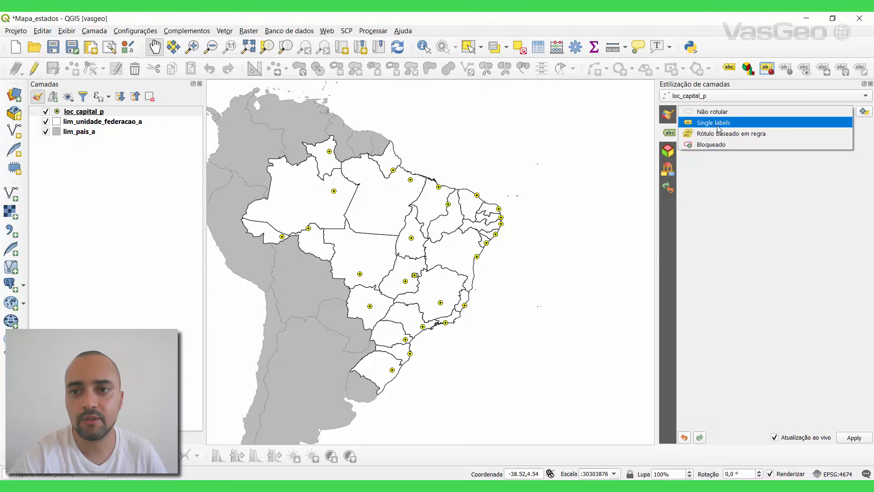
click(711, 122)
click(852, 130)
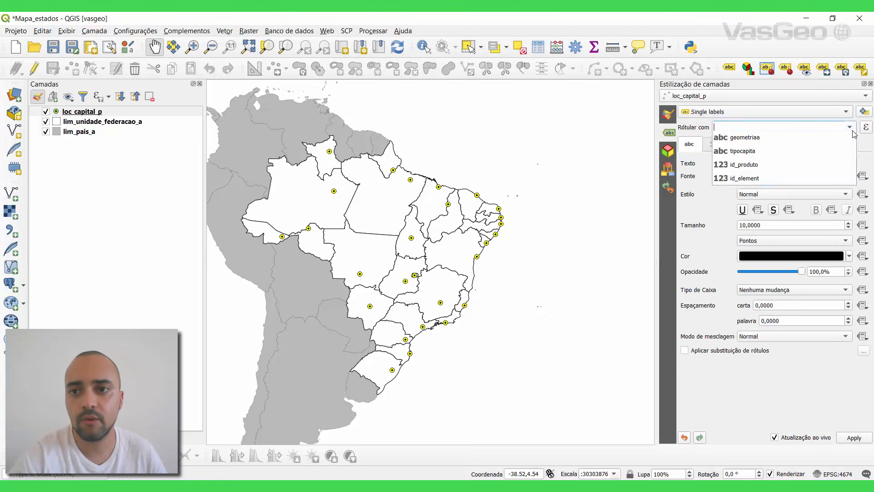
click(739, 143)
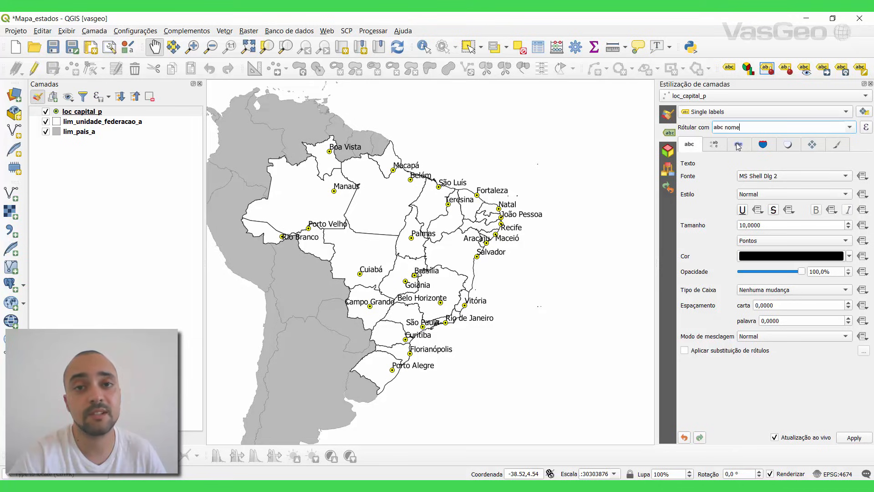
Step: Set the capital labels' font to Roboto and their size to 7 points
click(749, 178)
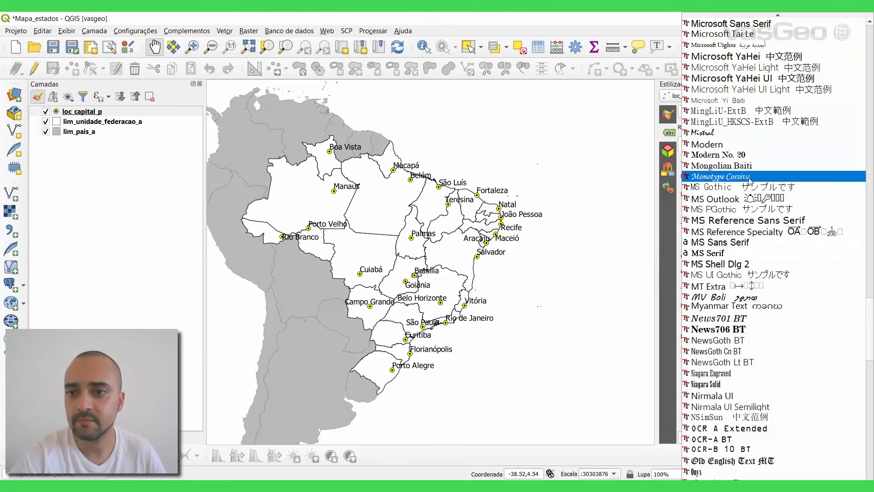
scroll(749, 478, down, 4)
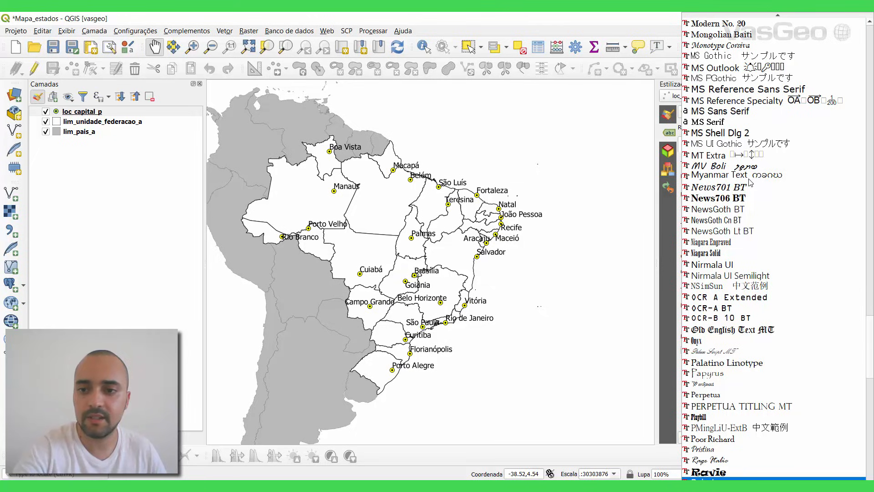
scroll(749, 478, down, 1)
scroll(749, 477, down, 2)
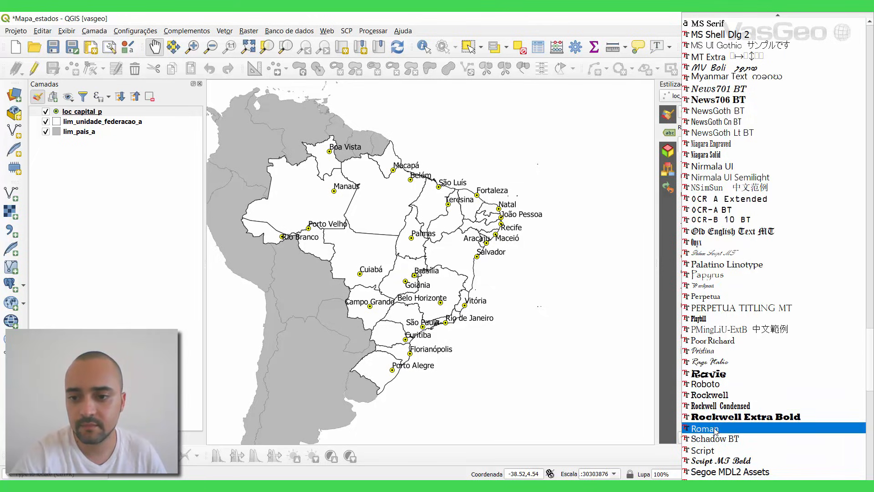
click(711, 385)
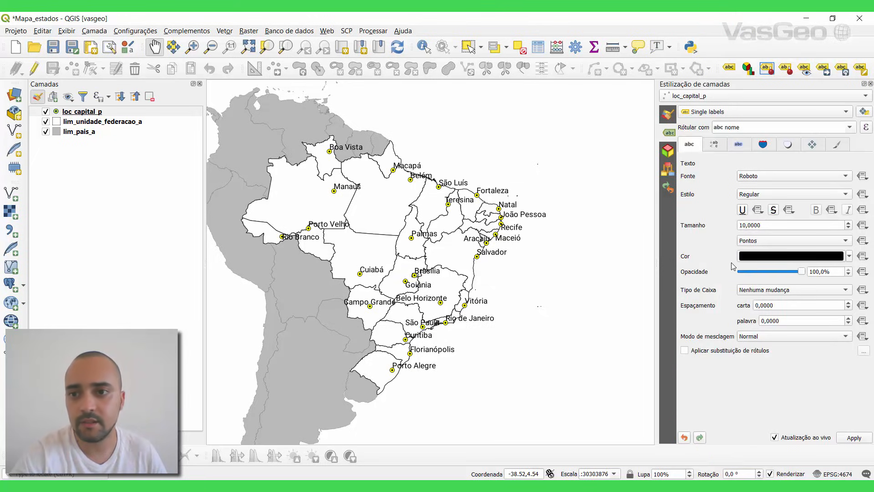
double_click(748, 225)
scroll(749, 230, down, 1)
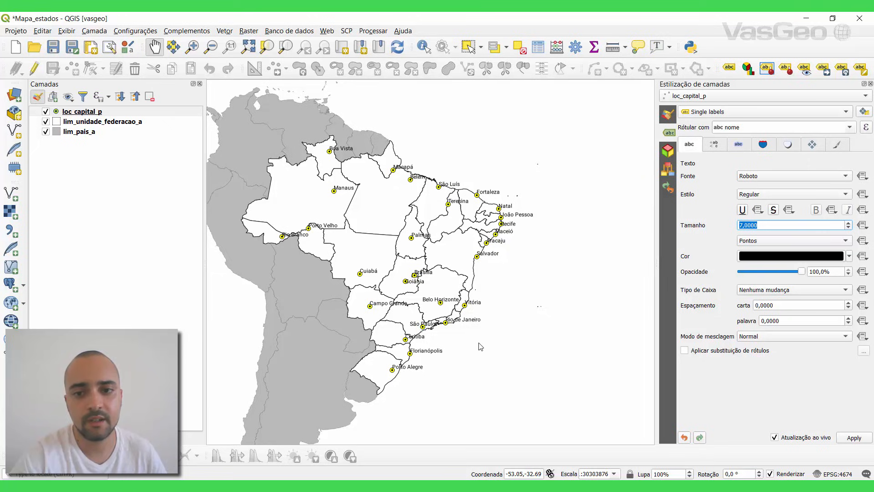
click(684, 246)
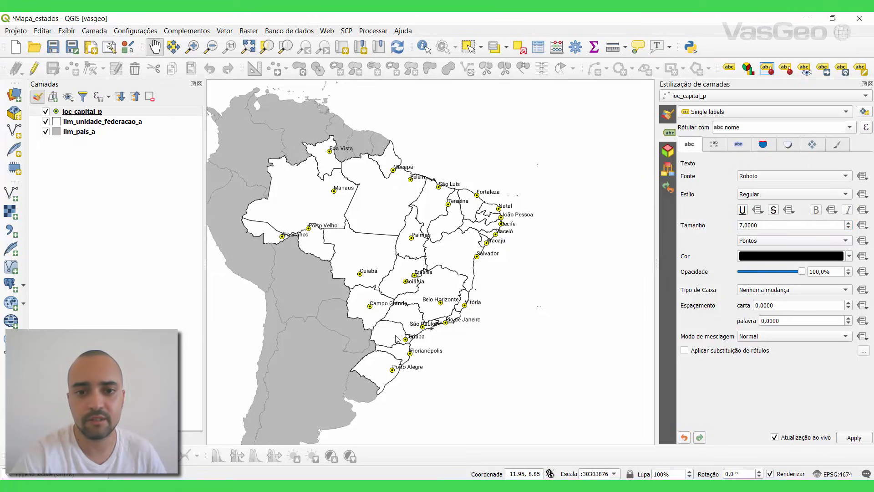
Step: Refresh the layout to check the capital labels across the main map, and return to the project window
click(183, 483)
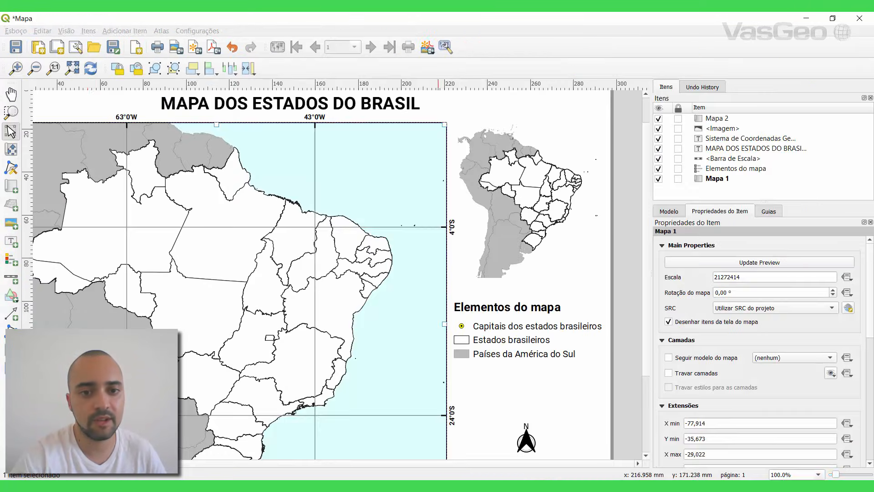
click(90, 69)
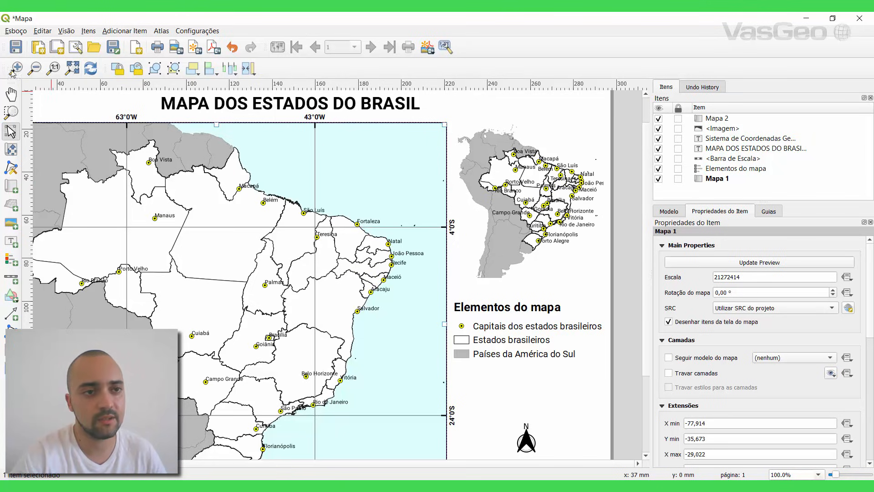
drag(210, 269, 256, 162)
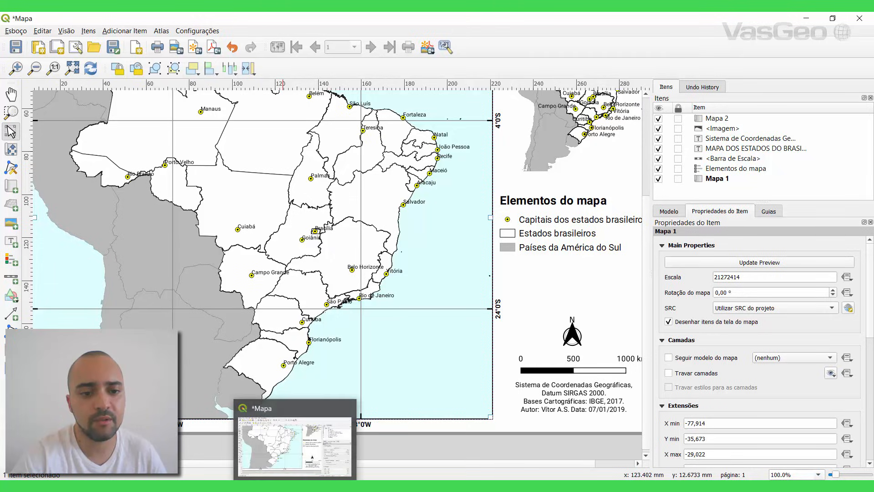
click(281, 478)
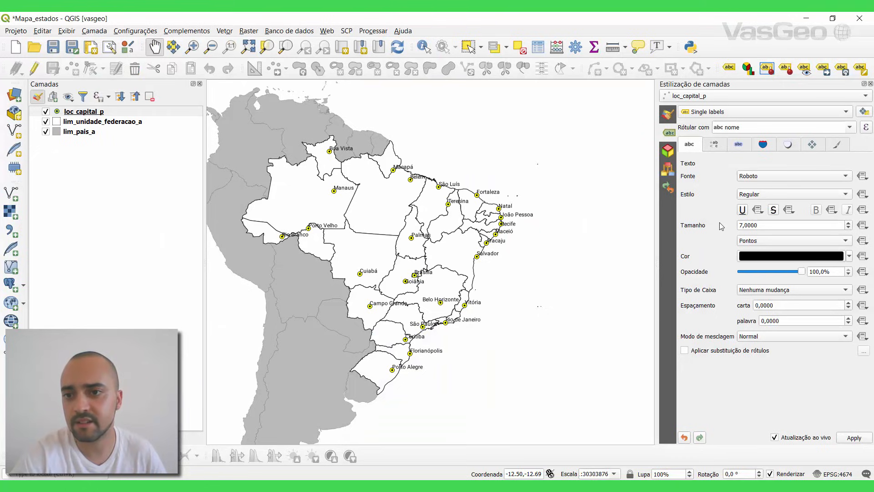
Step: Set the distance of the loc_capital_p labels from their points to 2.5 mm
click(812, 146)
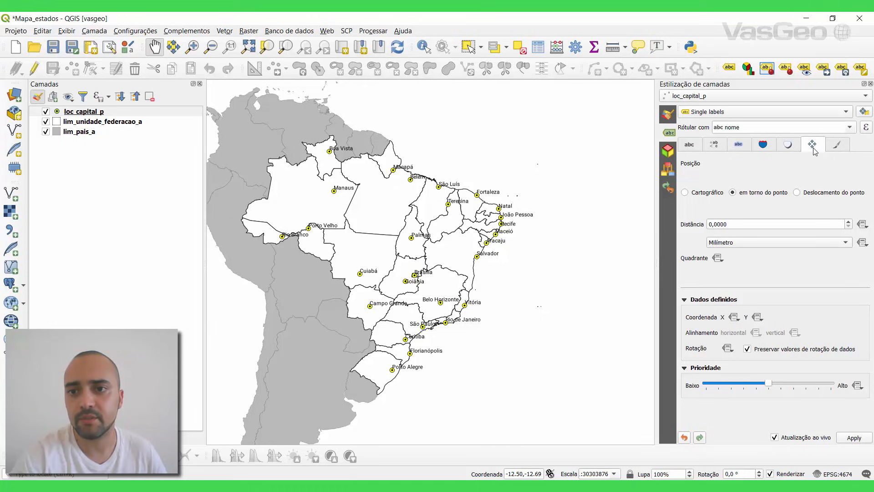
click(849, 222)
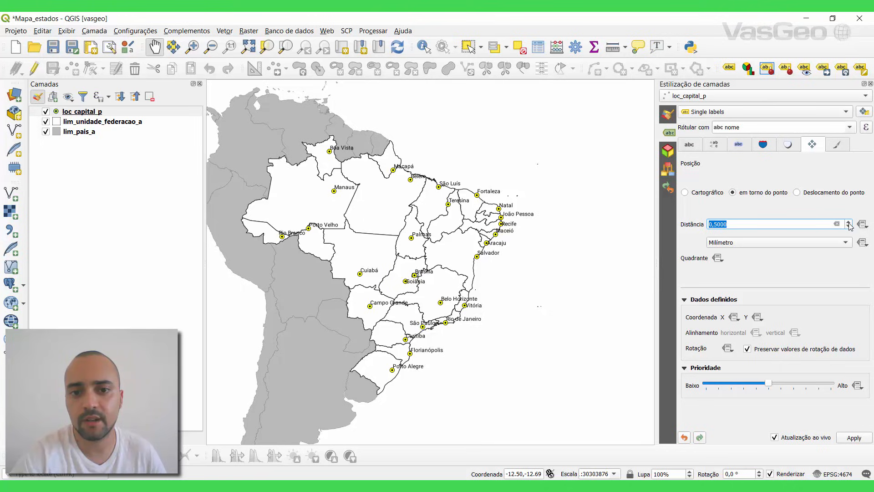
click(850, 222)
click(850, 222)
click(849, 222)
click(849, 222)
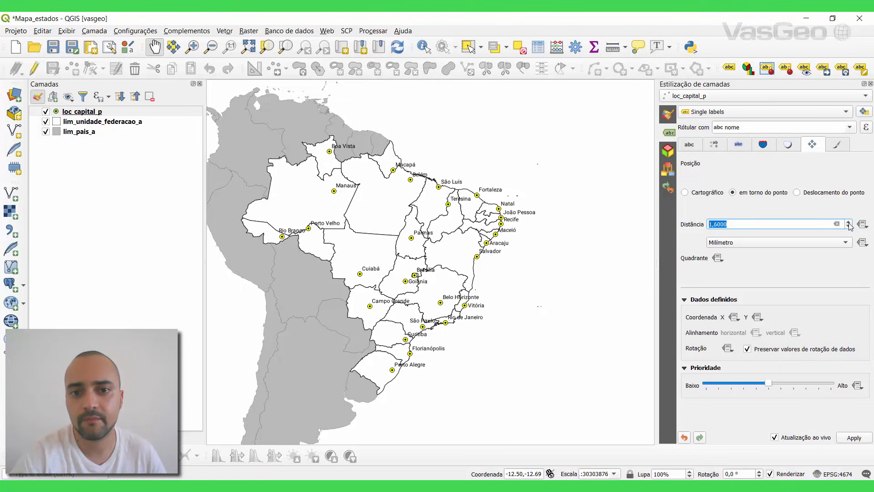
click(850, 222)
click(850, 222)
click(849, 222)
click(850, 222)
click(850, 222)
click(850, 222)
click(849, 222)
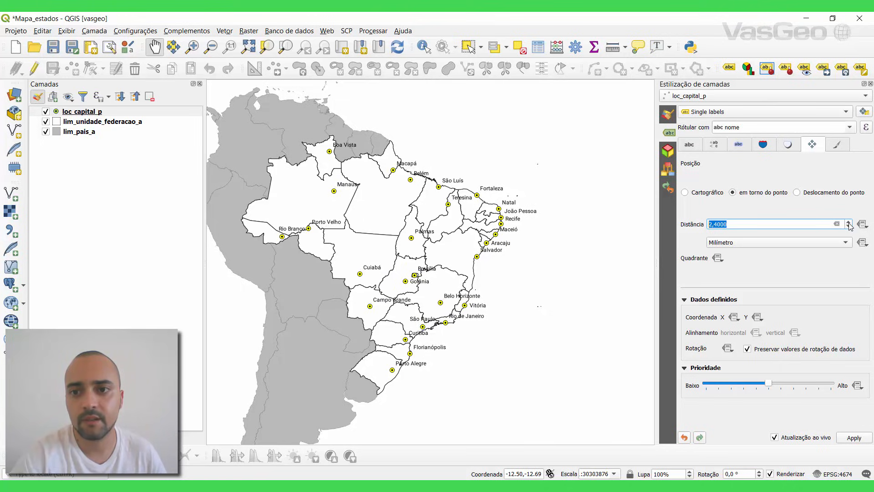
click(850, 223)
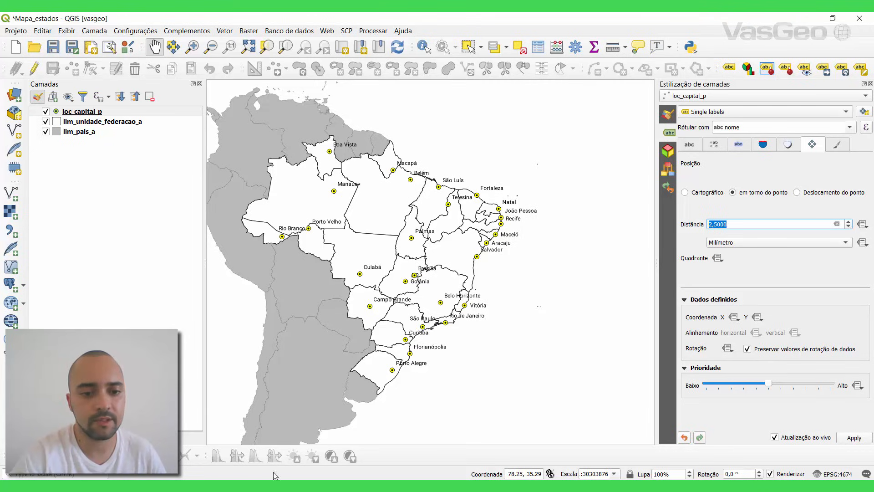
Step: Refresh the layout to check the capital labels' 2.5 mm spacing, and return to the project window
key(alt+Tab)
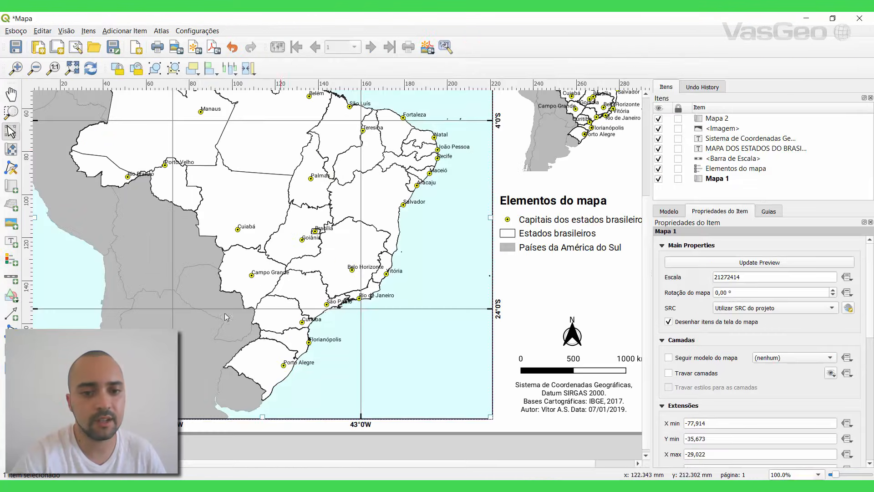
click(90, 69)
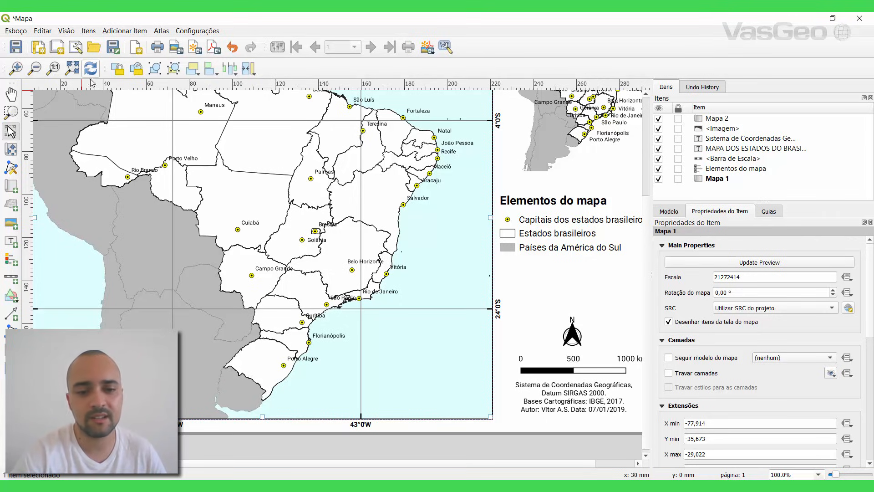
key(alt+Tab)
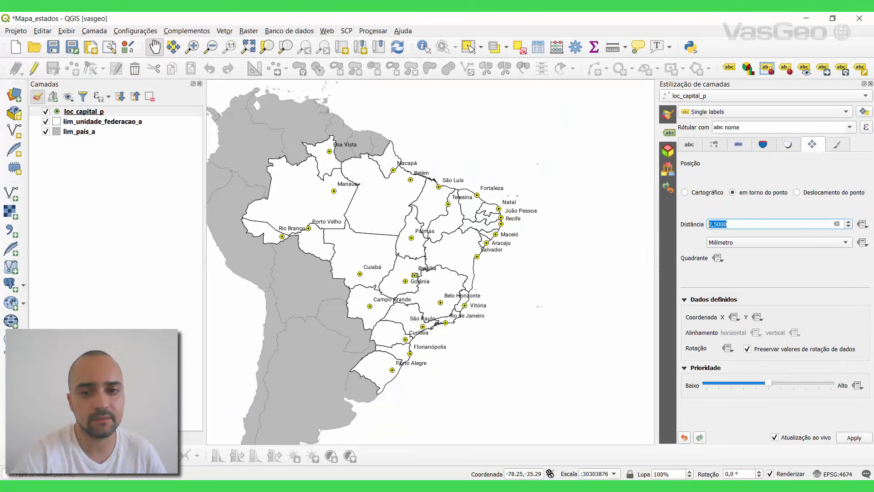
Step: Reduce the capital labels' distance to 2 mm and refresh the layout to check their placement on the main map
click(849, 227)
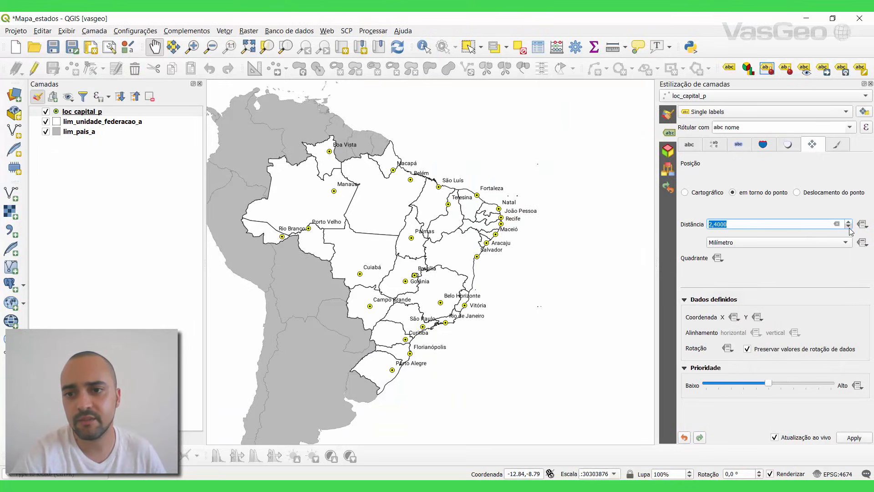
click(849, 227)
click(849, 228)
click(850, 227)
key(alt+Tab)
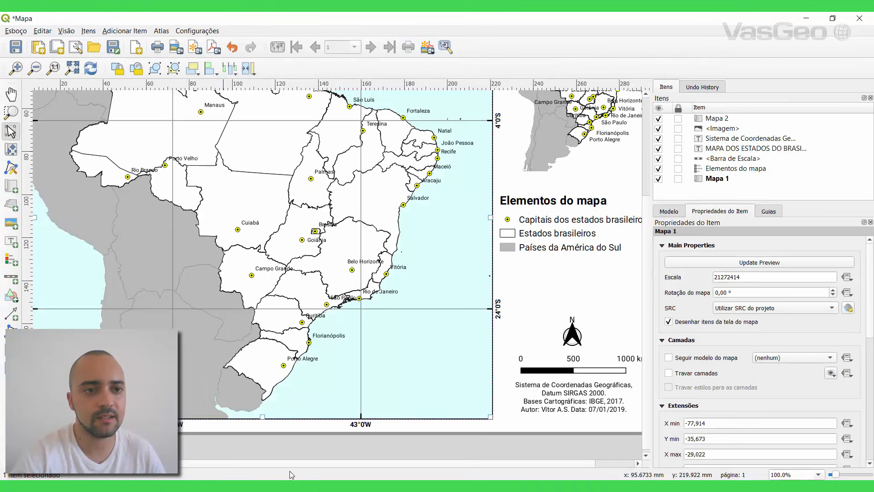
click(90, 68)
drag(253, 130, 287, 174)
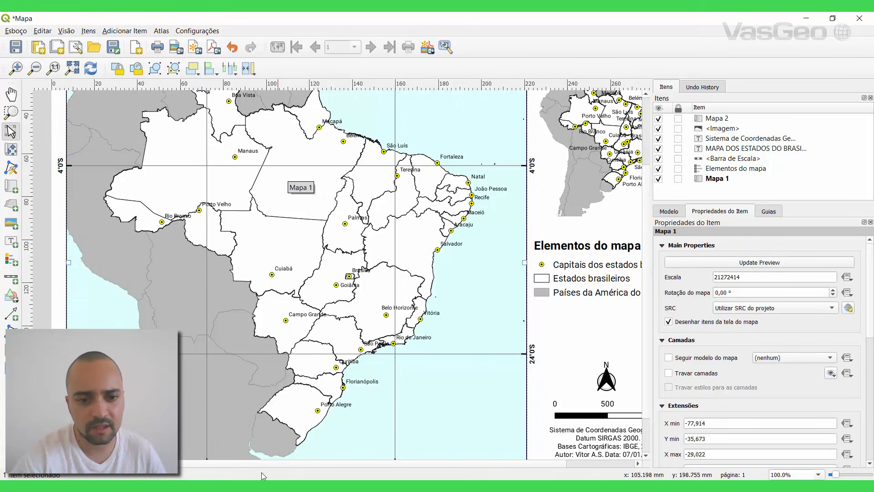
key(alt+Tab)
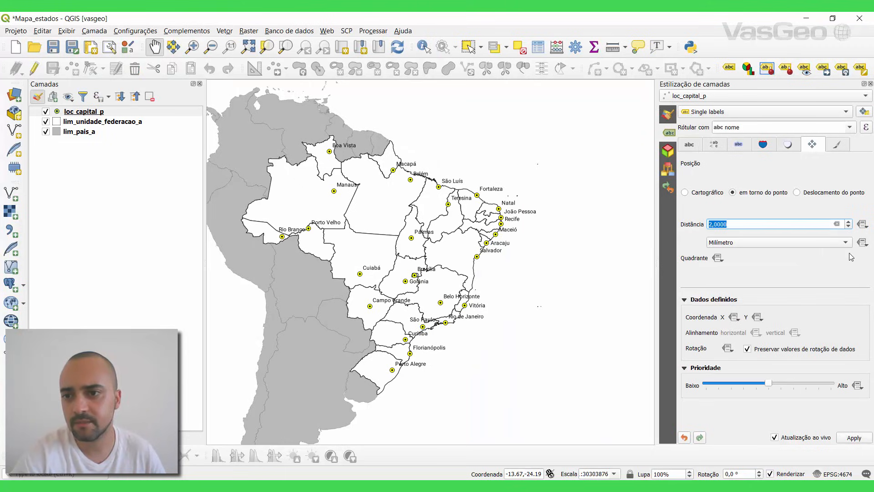
Step: Reduce the capital labels' distance from their points to 1 mm
click(850, 227)
click(849, 227)
click(849, 227)
click(849, 227)
click(849, 226)
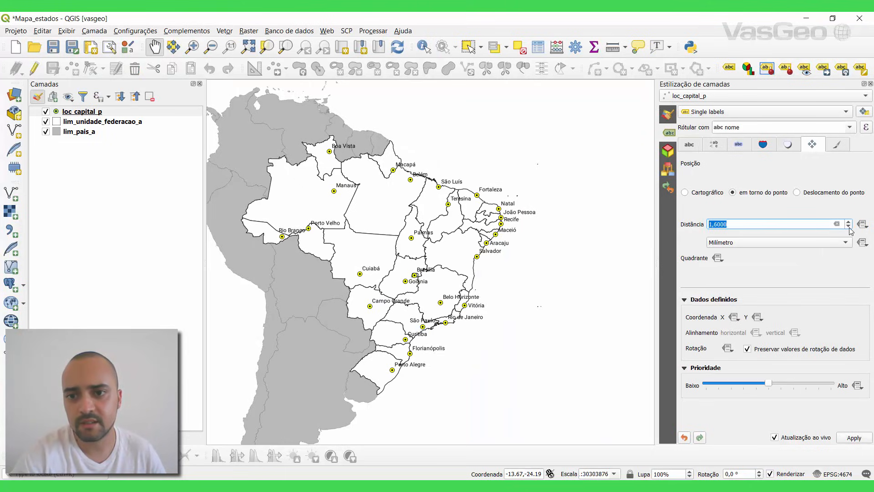
click(850, 227)
click(849, 222)
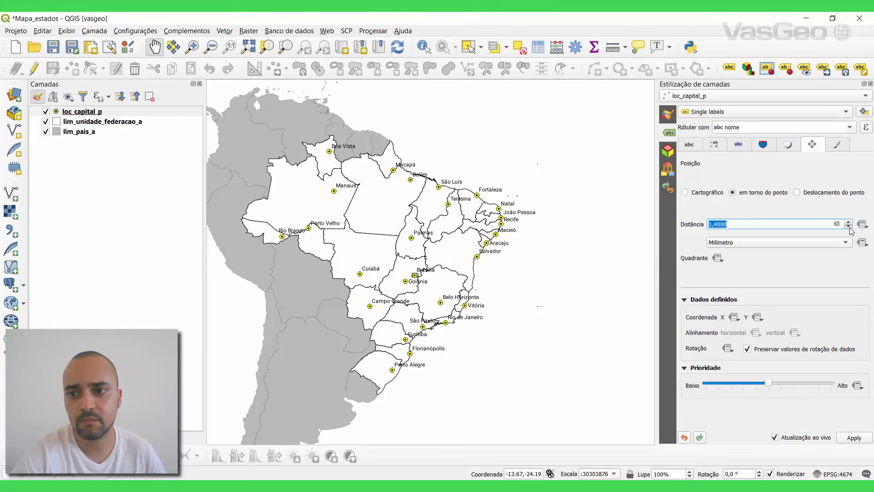
click(849, 227)
click(849, 227)
click(849, 227)
click(849, 227)
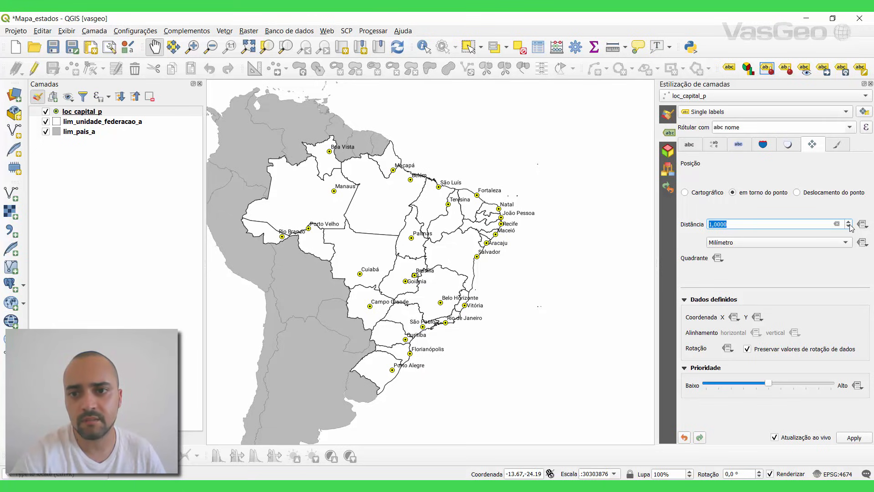
Step: Refresh the layout to check the labels at 1 mm distance, and return to the project window
click(248, 485)
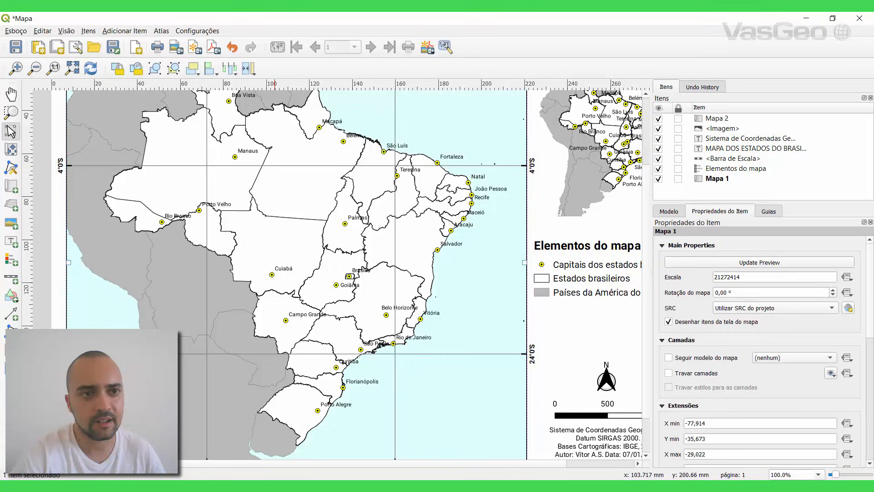
click(91, 70)
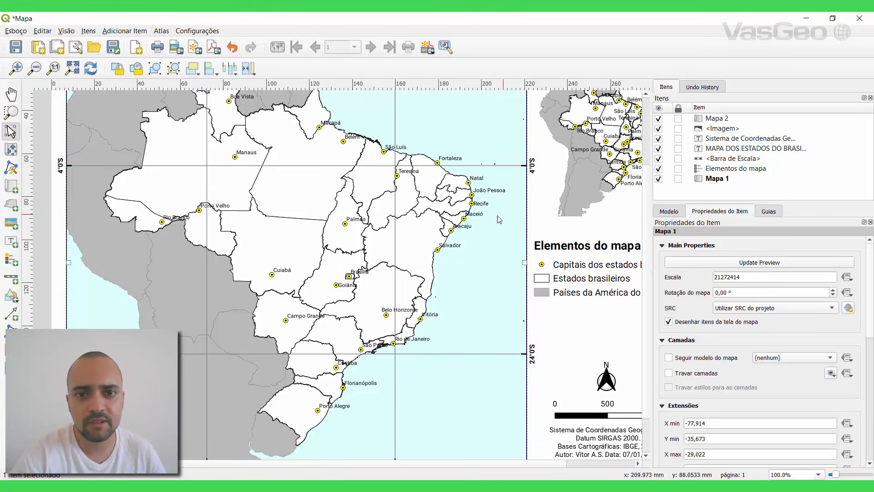
key(alt+Tab)
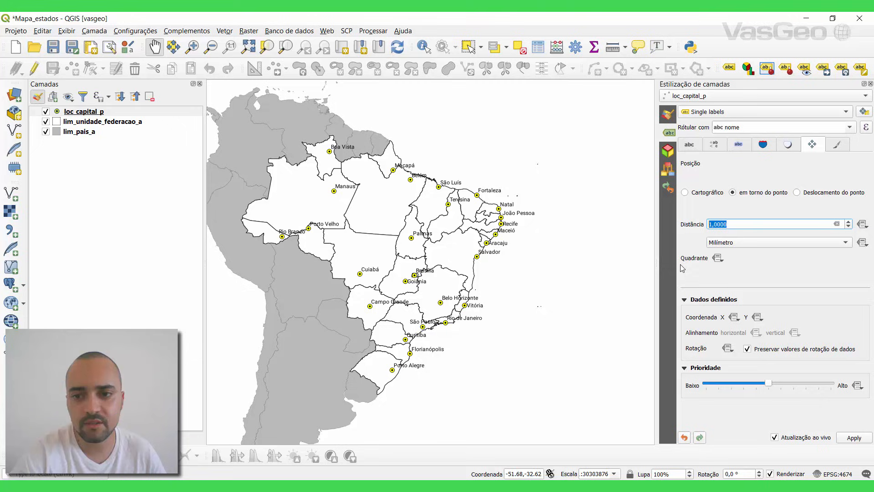
Step: Set the capital labels' distance to 1.2 mm and refresh the layout to check the result
click(849, 223)
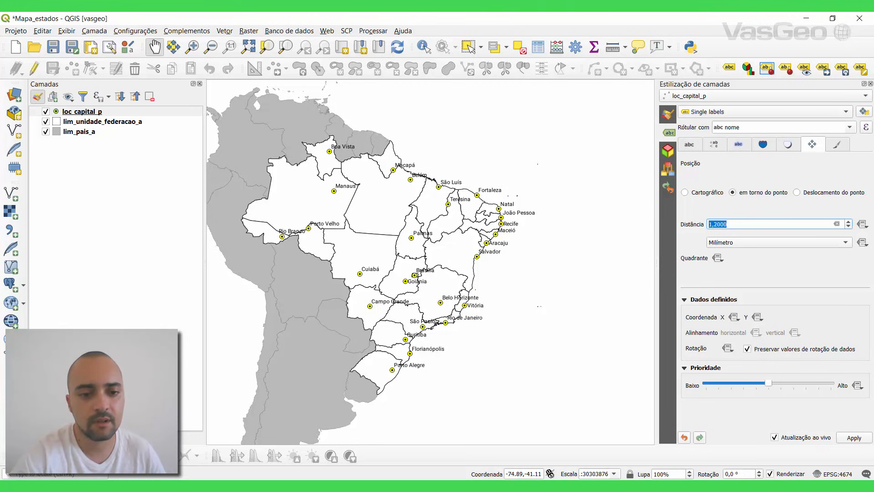
key(alt+Tab)
click(93, 70)
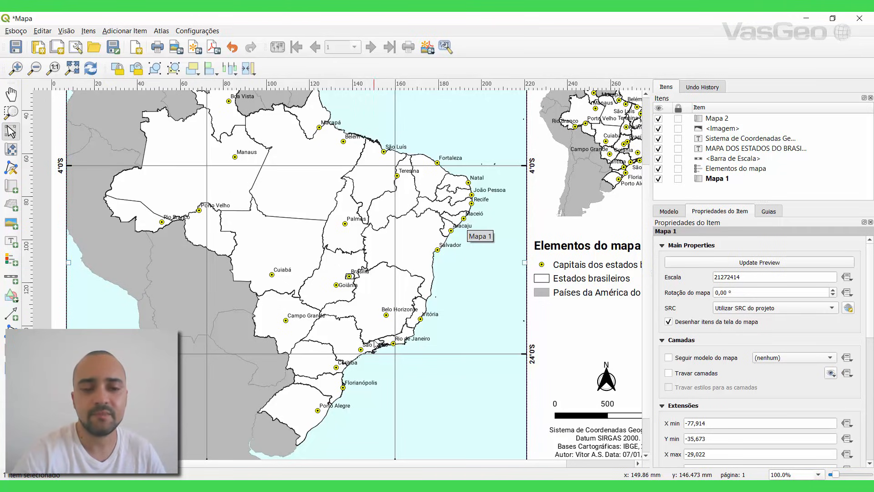
key(alt+Tab)
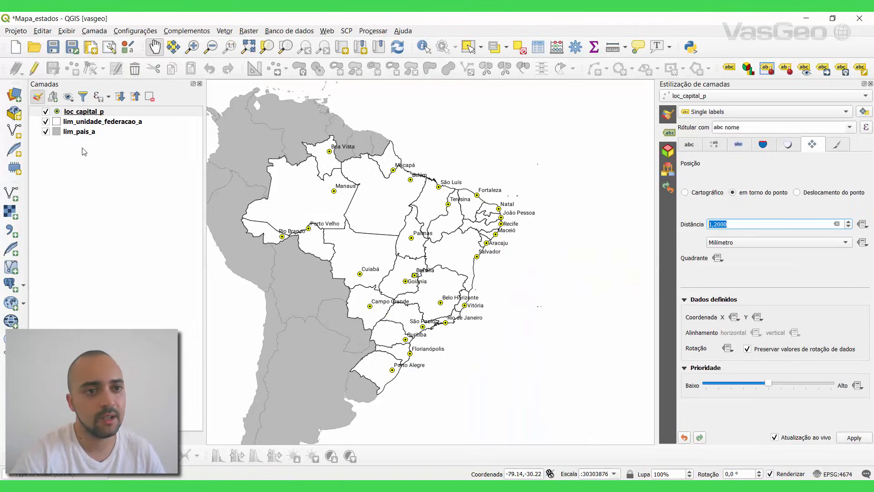
Step: Set the outline width of the lim_unidade_federacao_a layer's simple fill to 0.1 mm
click(62, 125)
double_click(61, 124)
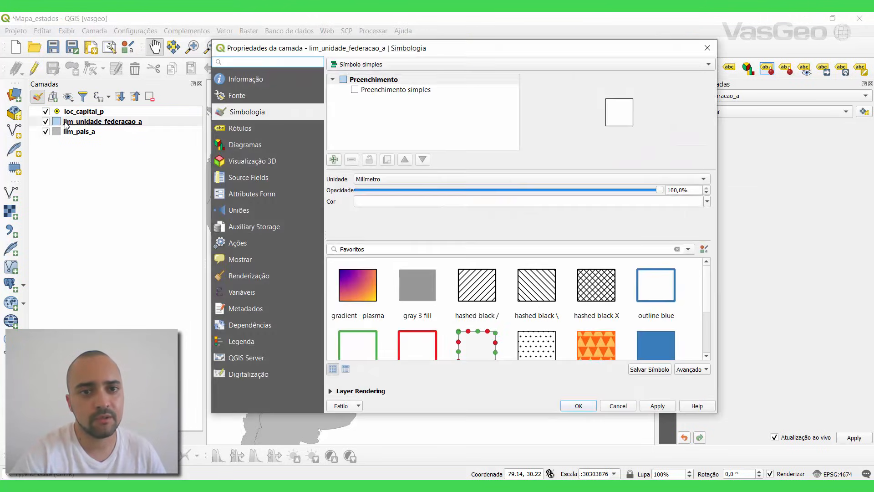
click(374, 90)
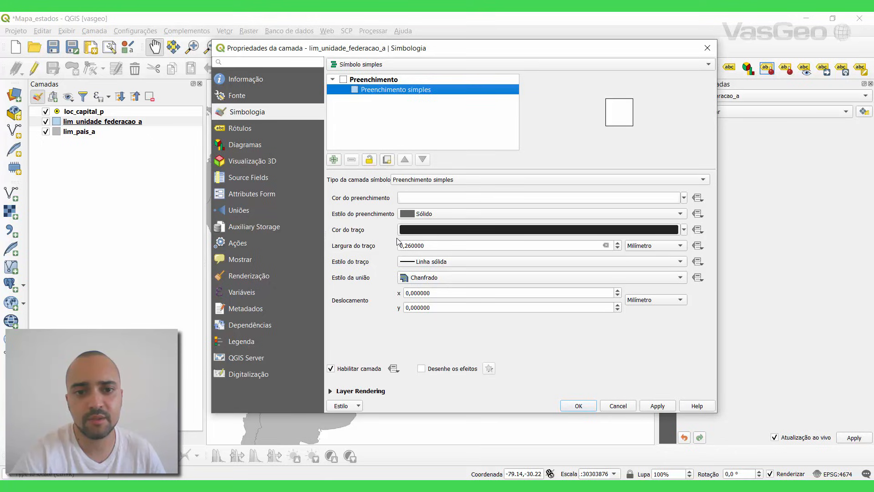
click(409, 246)
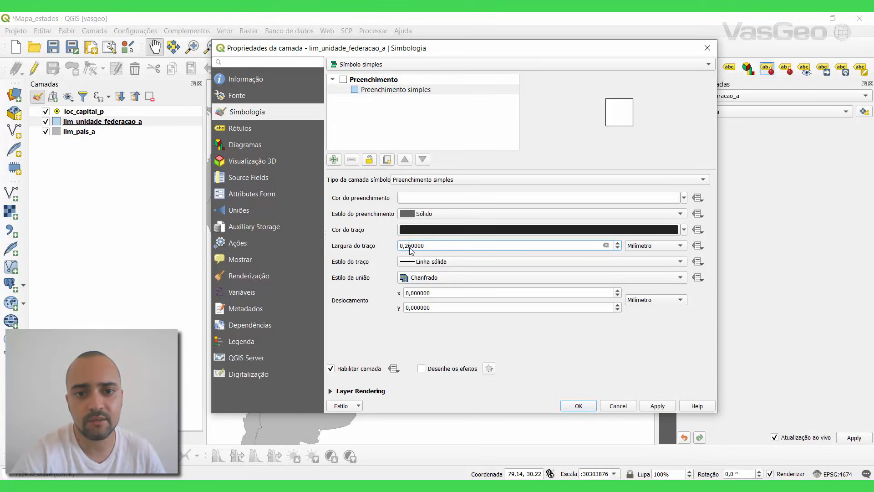
key(Delete)
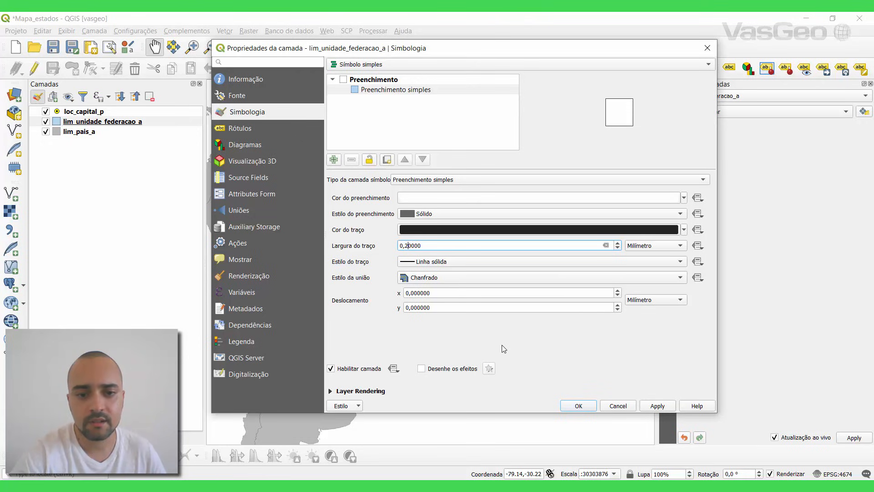
key(BackSpace)
text(1)
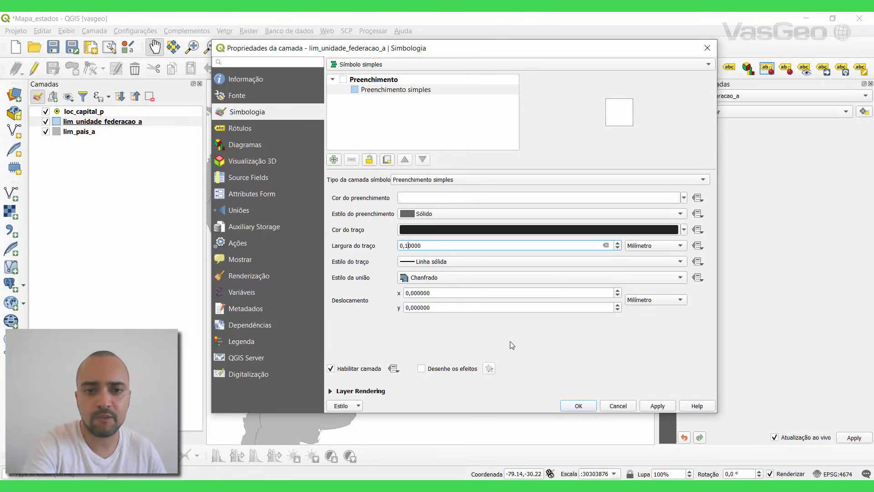
click(577, 406)
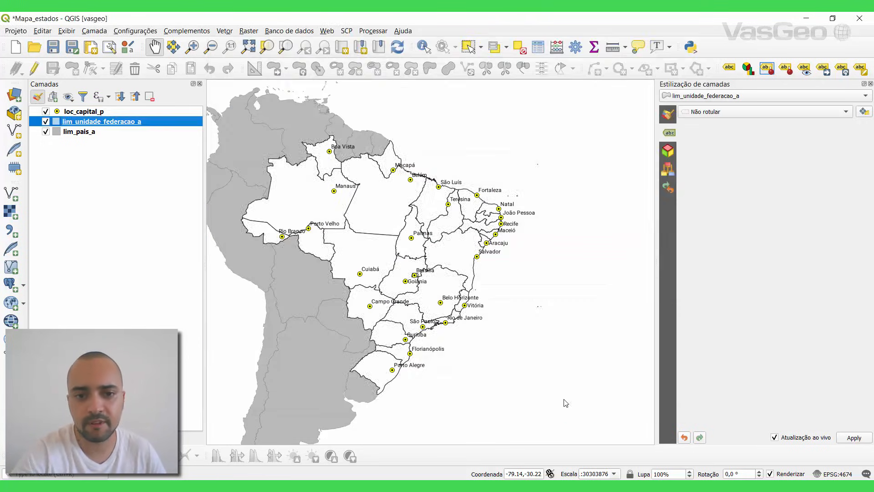
Step: Save the project and refresh the layout to check the state borders
click(59, 44)
click(228, 485)
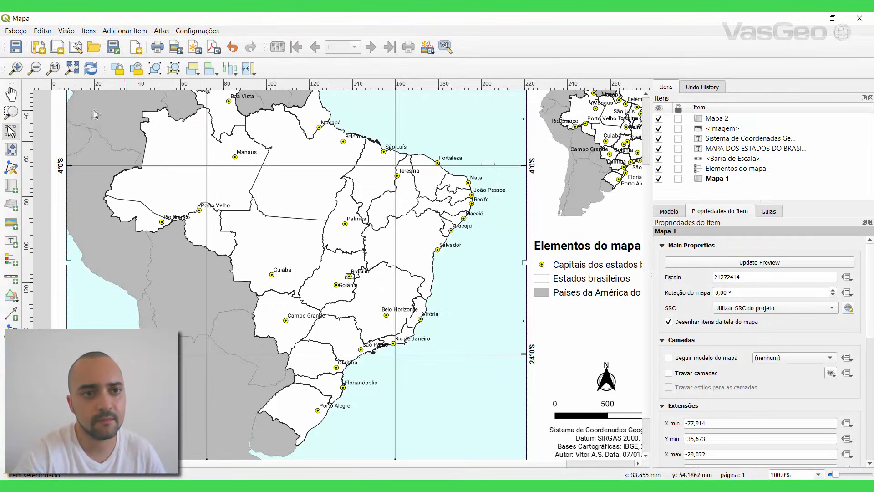
click(87, 72)
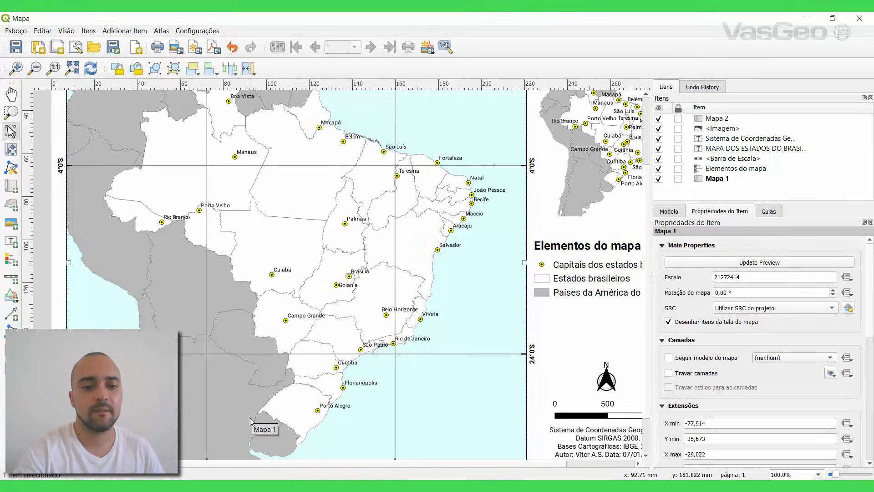
click(235, 486)
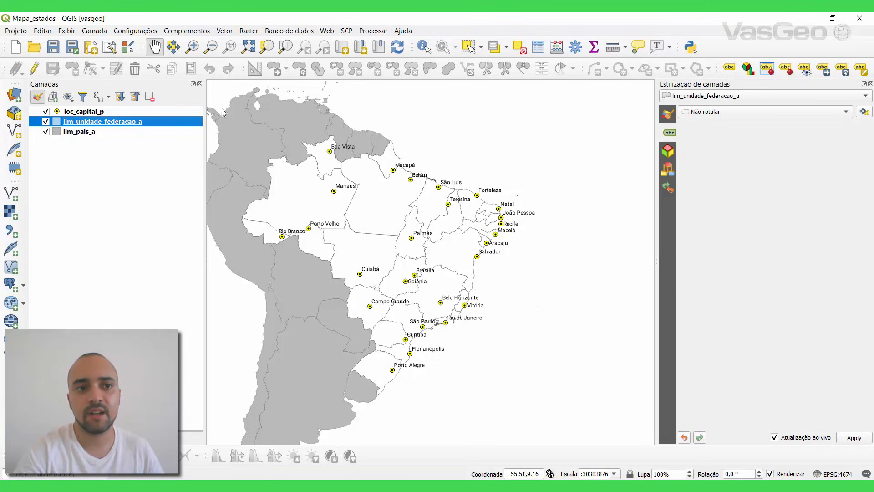
Step: Examine the text buffer settings of the loc_capital_p labels
click(87, 113)
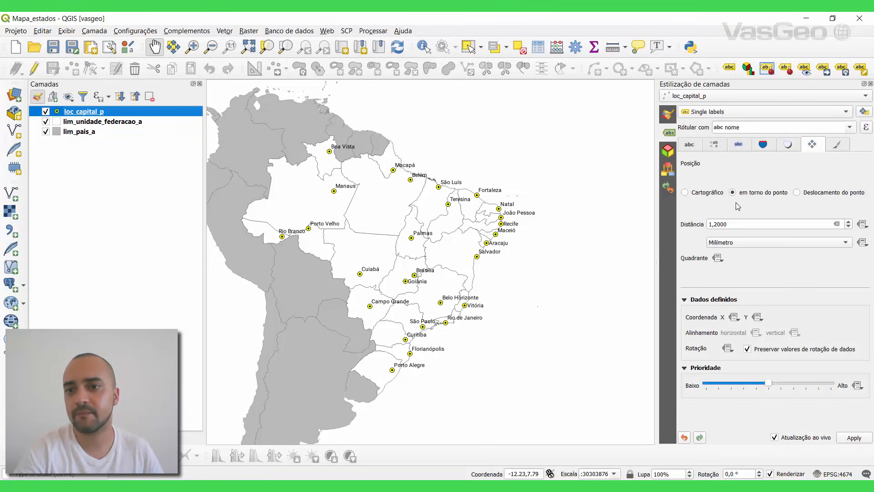
click(739, 146)
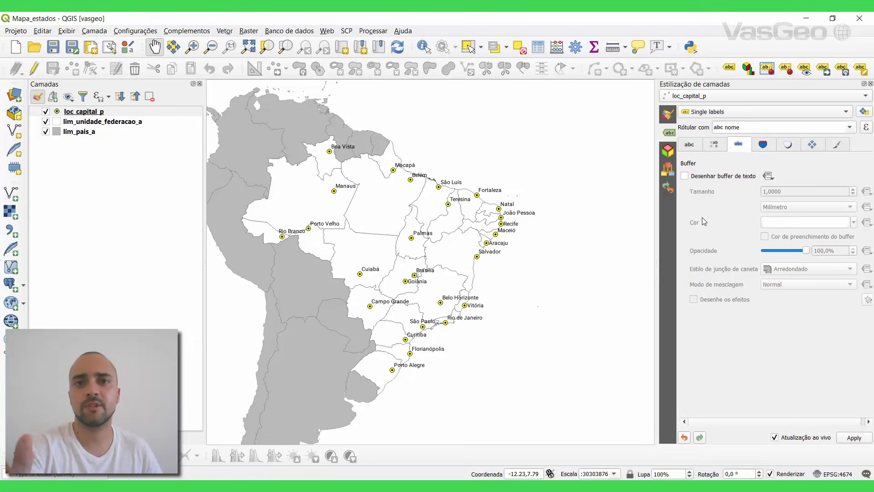
click(295, 485)
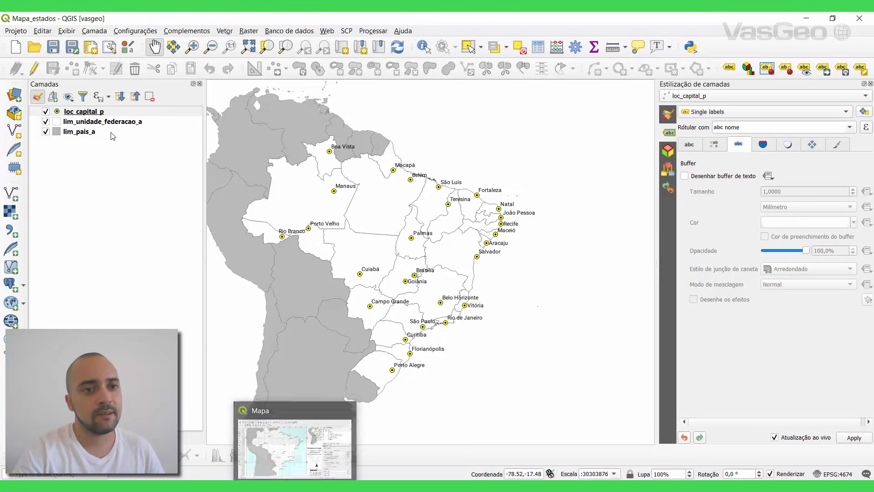
Step: Label the lim_unidade_federacao_a layer with single labels from the sigla field and refresh the layout
click(86, 123)
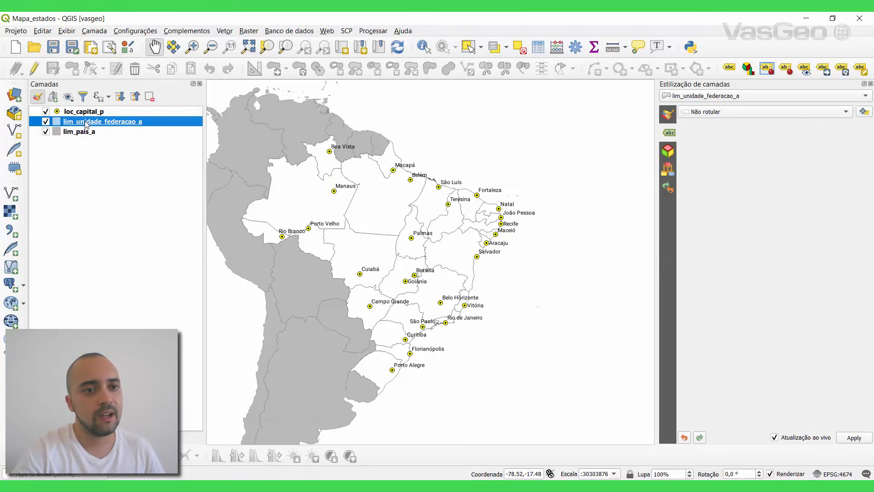
click(728, 112)
click(716, 121)
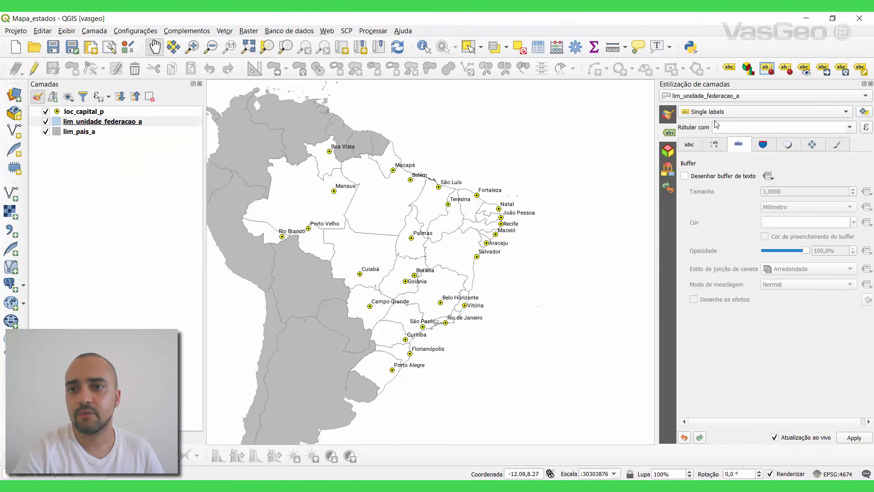
click(849, 127)
click(744, 181)
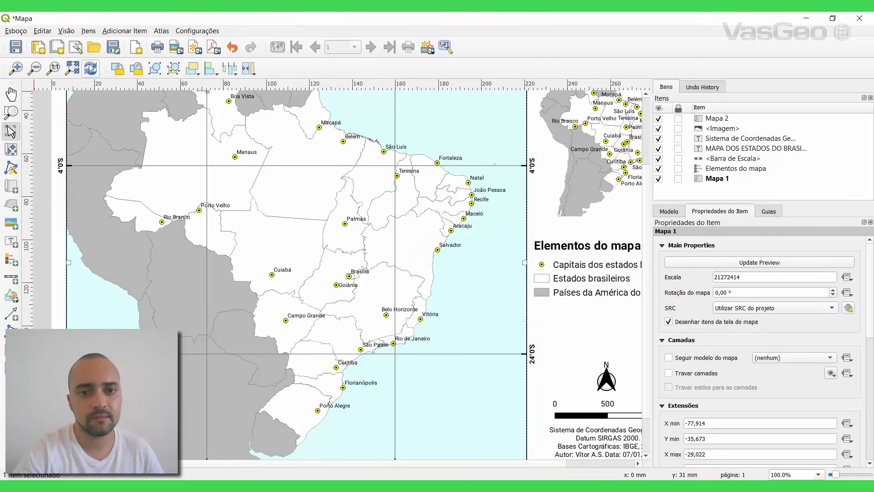
click(90, 69)
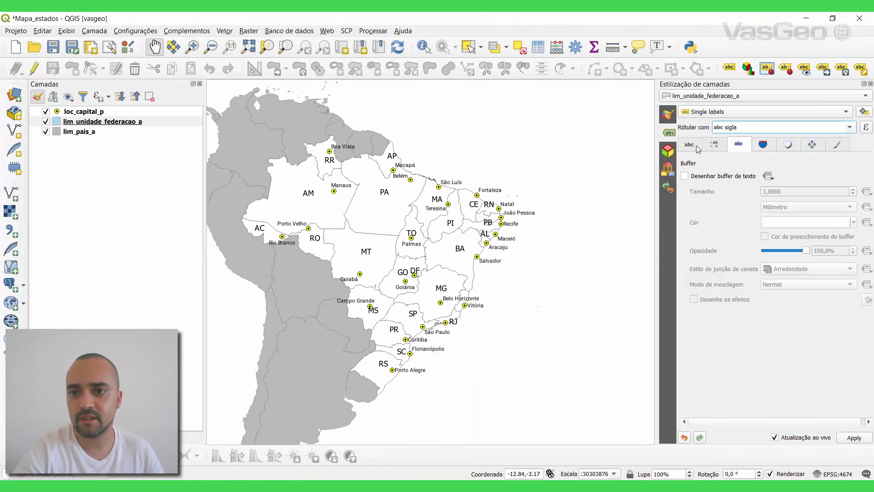
Step: Set the state labels' font to Roboto at 8 points and refresh the layout to check them
click(697, 146)
double_click(763, 228)
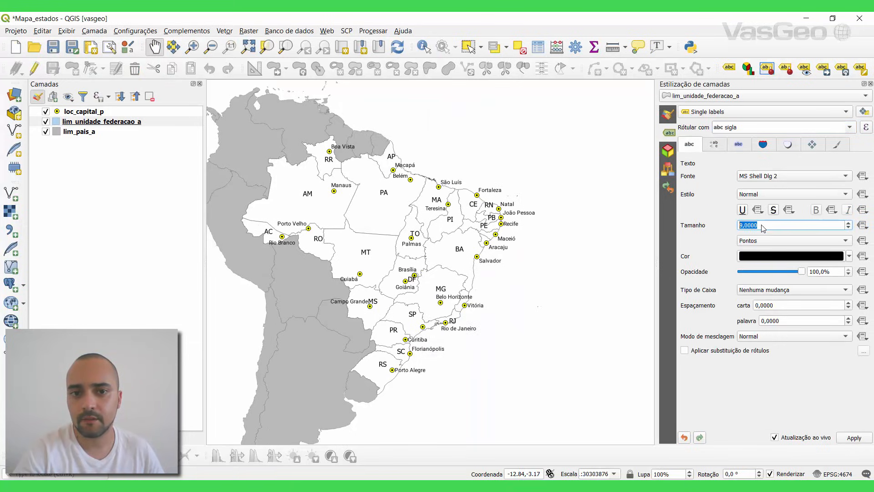
click(763, 176)
scroll(728, 319, down, 4)
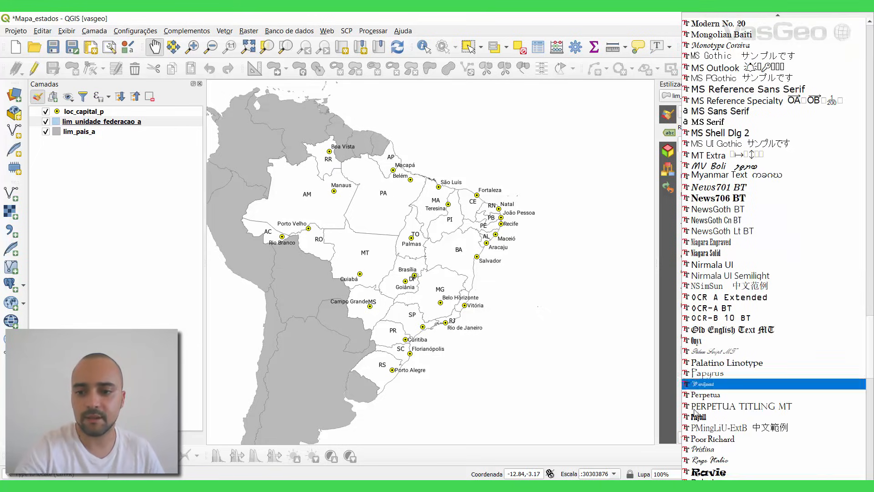
key(Escape)
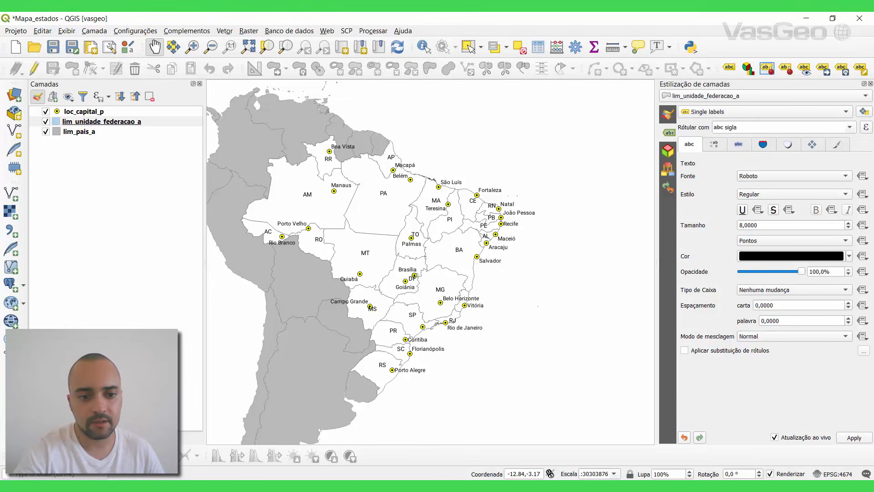
key(alt+Tab)
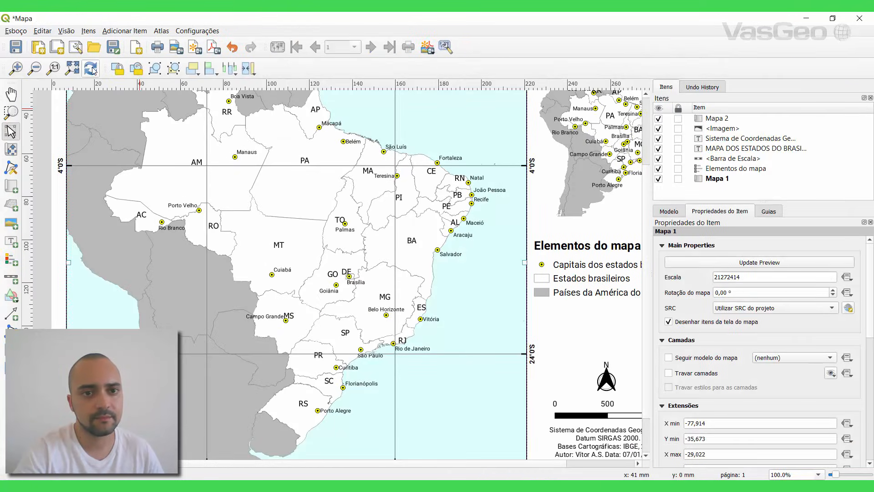
click(91, 68)
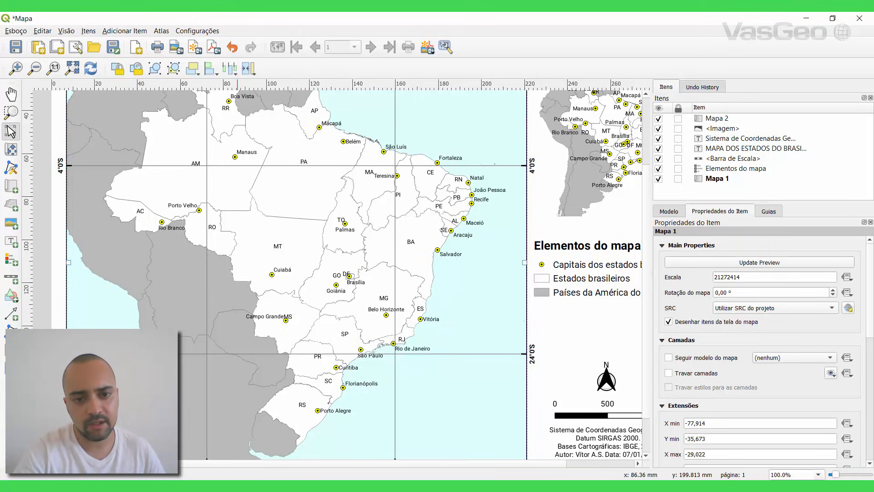
Step: Make the state labels bold at 7 points, then refresh the layout and save the project
click(110, 440)
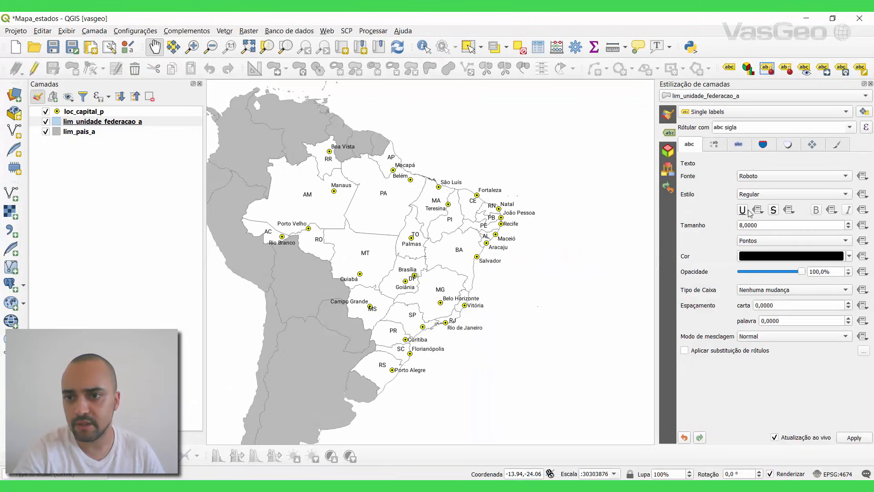
click(759, 195)
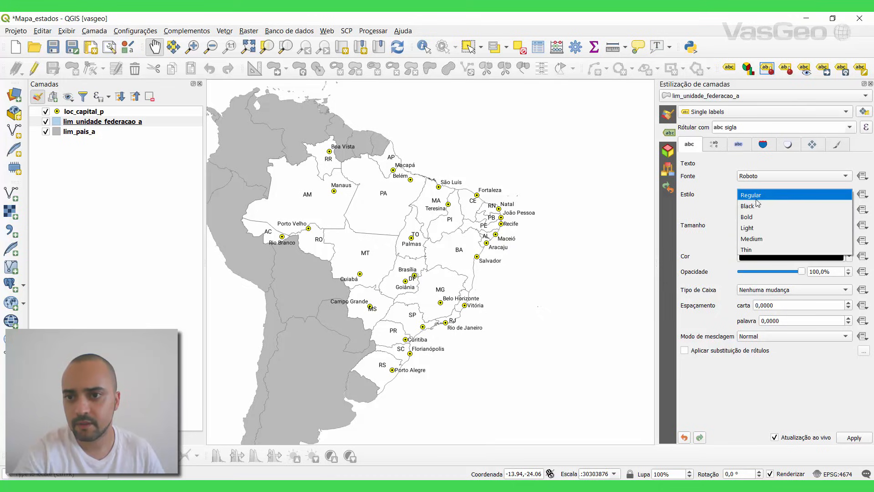
click(754, 217)
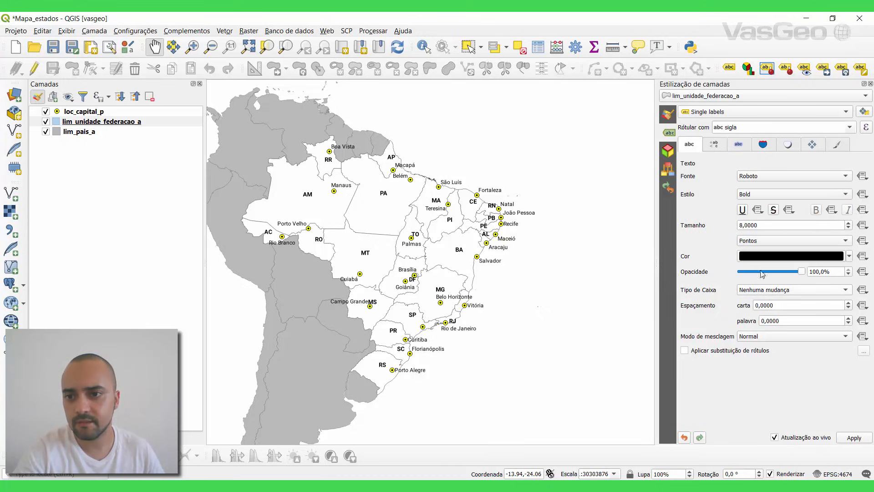
scroll(753, 228, down, 1)
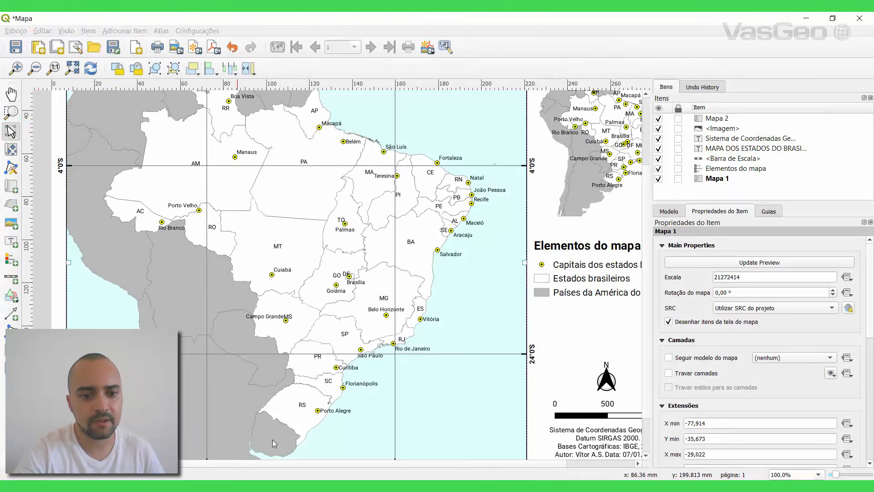
key(alt+Tab)
click(97, 72)
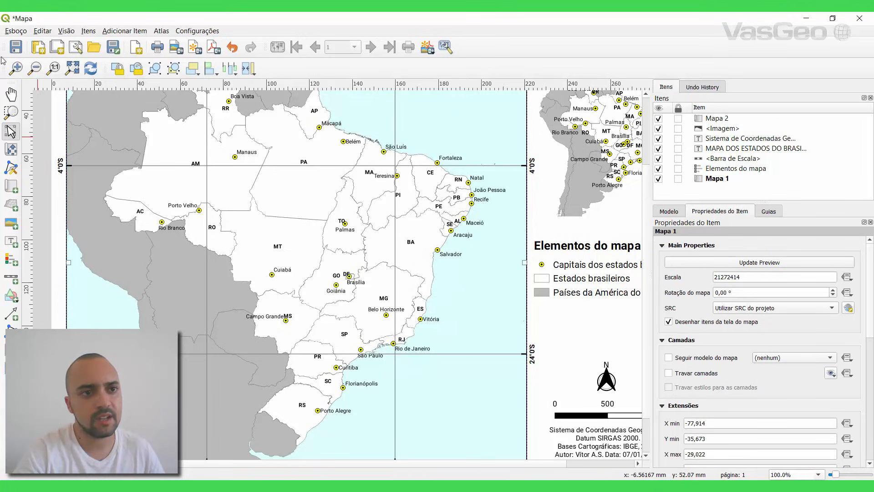
click(13, 49)
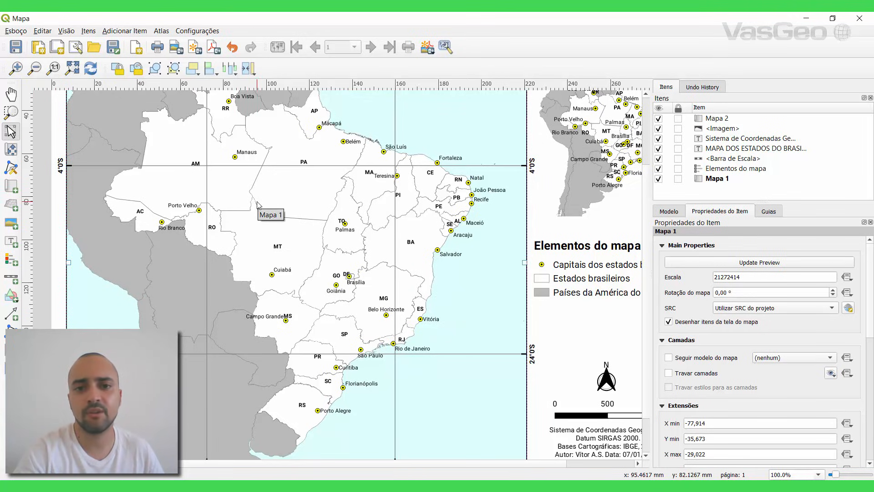
Step: Review the fields available for labelling the lim_unidade_federacao_a layer
mouse_move(181, 486)
click(242, 444)
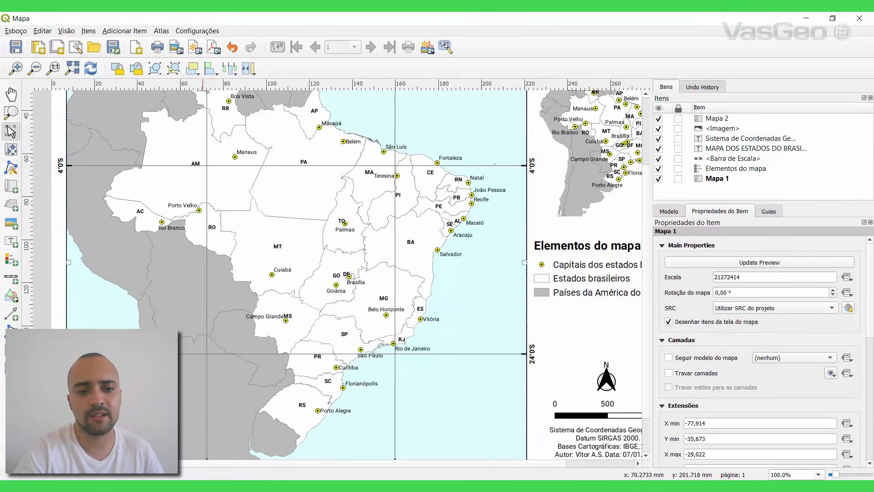
click(200, 486)
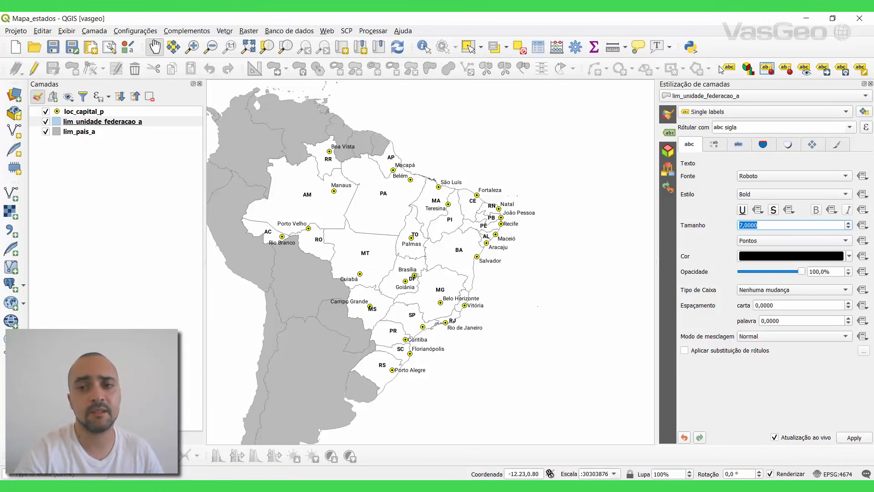
click(849, 127)
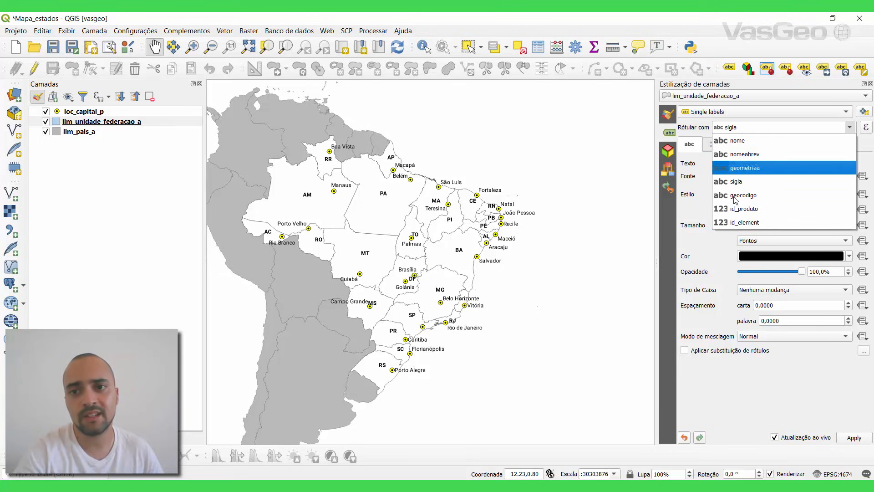
click(851, 130)
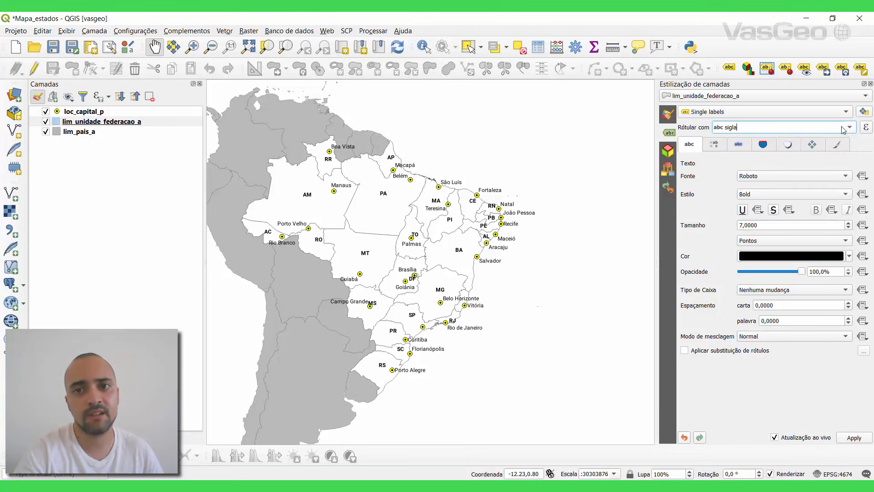
Step: Examine the attribute table of the loc_capital_p layer and close it
right_click(71, 113)
click(121, 222)
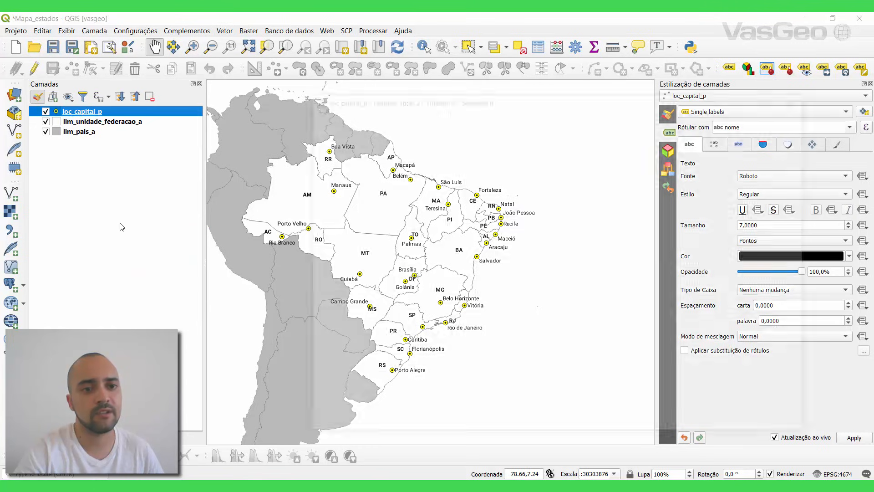
drag(450, 100, 268, 84)
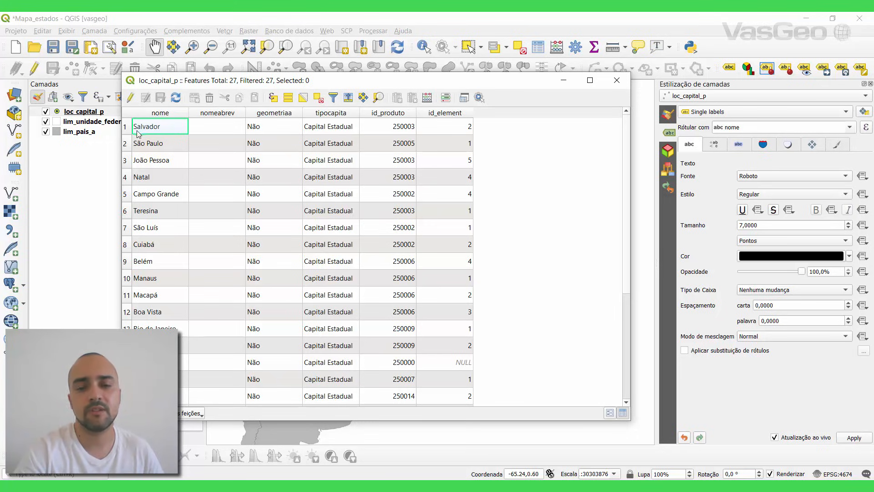
click(617, 80)
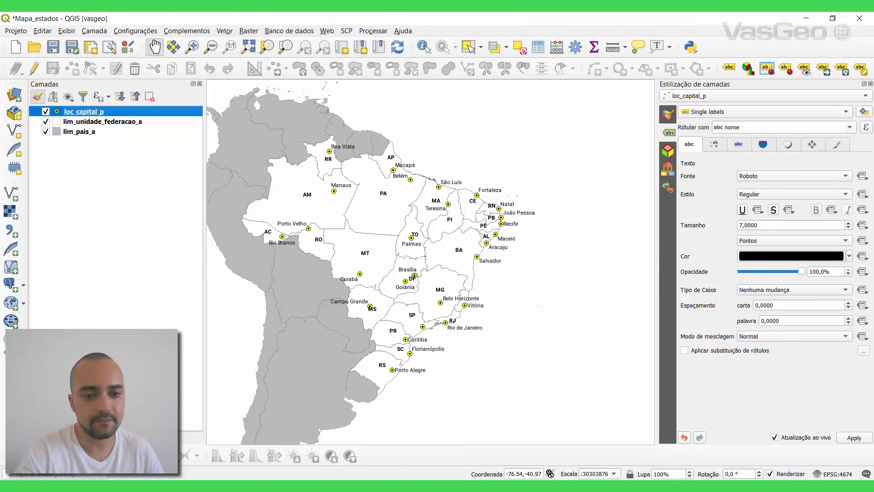
Step: Examine the attribute table of the lim_pais_a layer with the nome column widened to fit, and check the layer's labelling mode
click(271, 406)
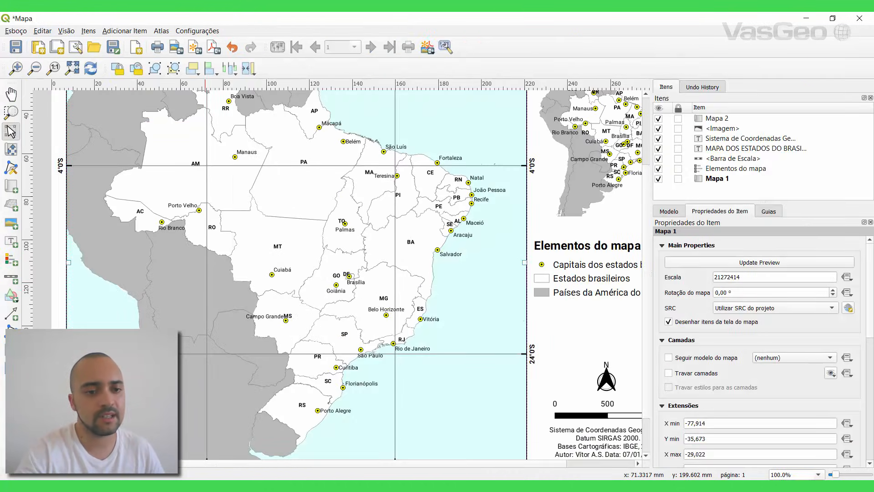
click(206, 485)
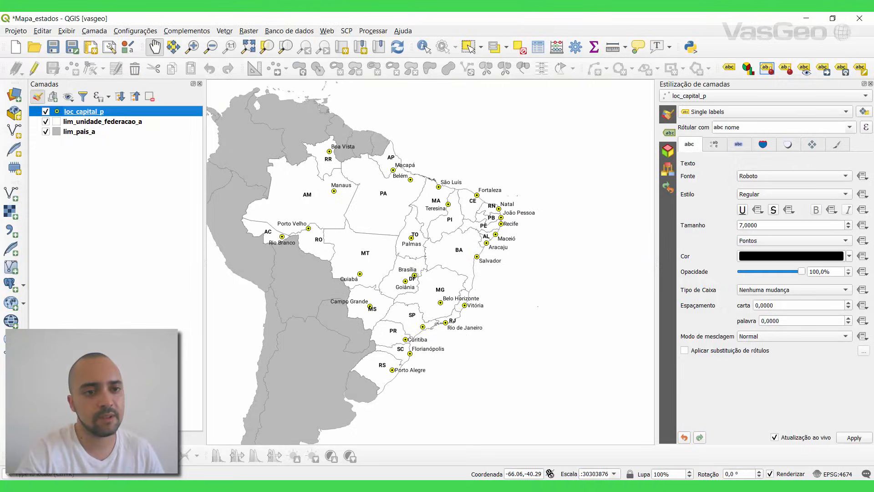
right_click(80, 137)
click(114, 257)
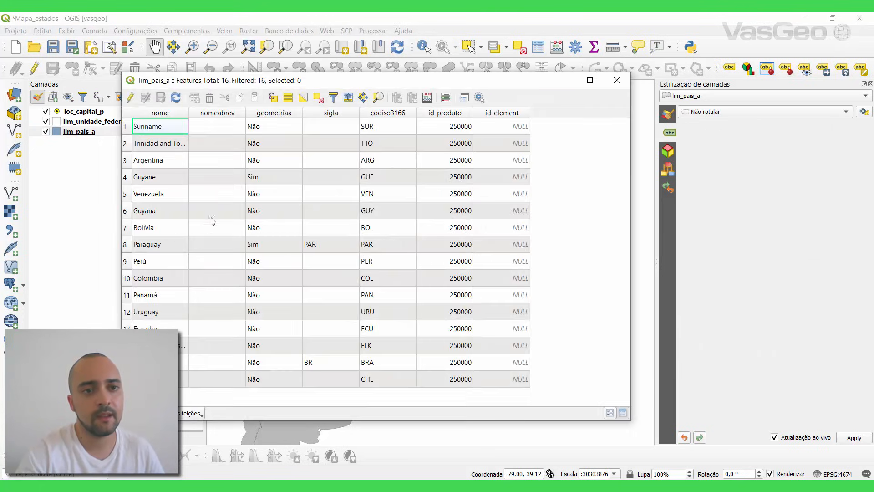
double_click(189, 113)
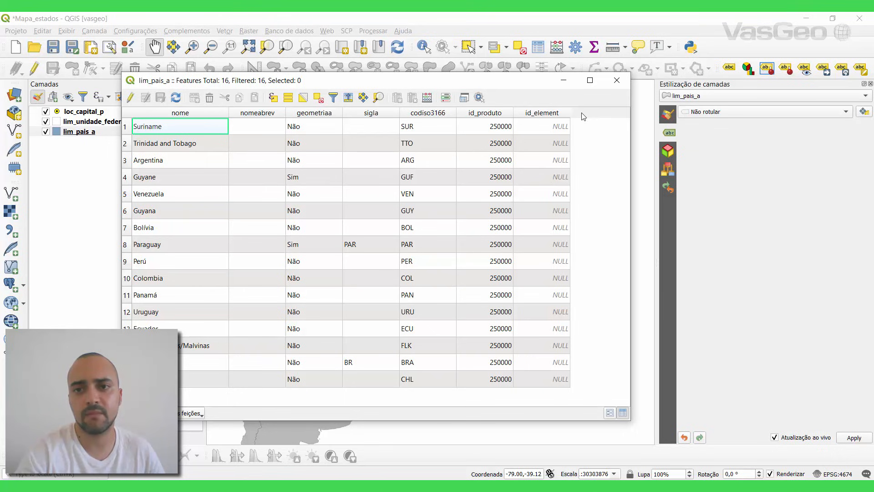
click(617, 80)
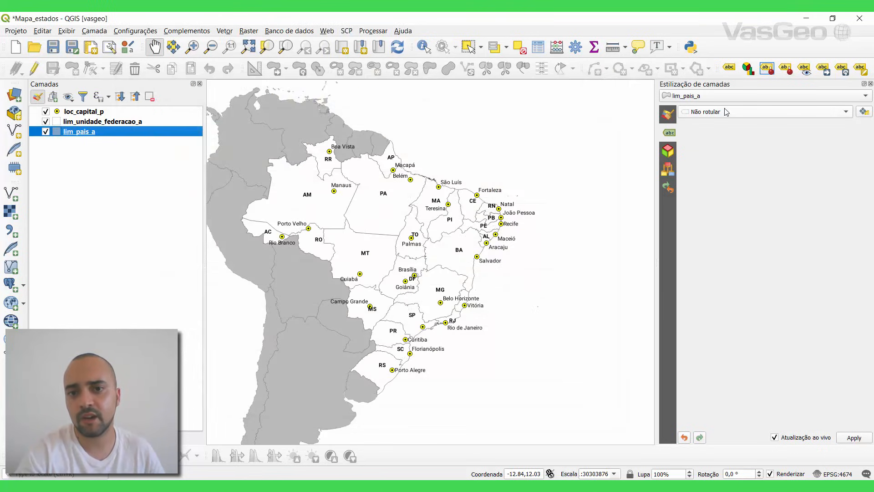
click(726, 112)
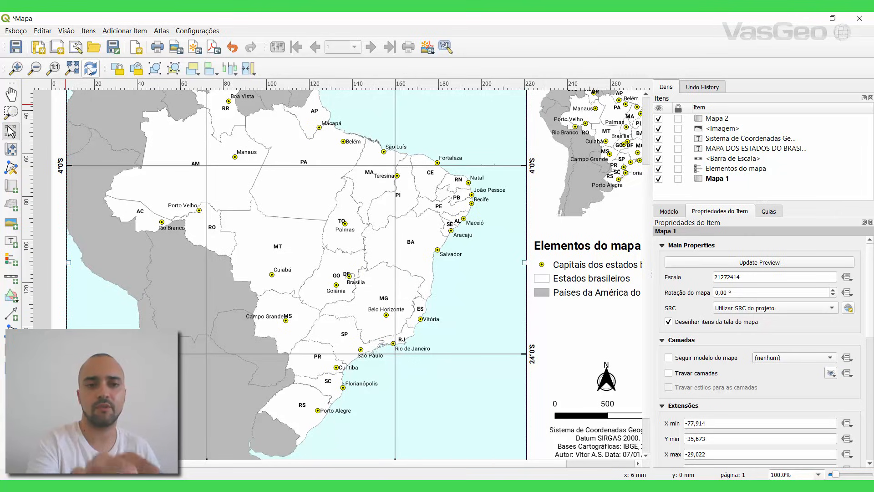
Step: Refresh the layout and inspect the placement of the state and capital labels on the main map up close
click(89, 70)
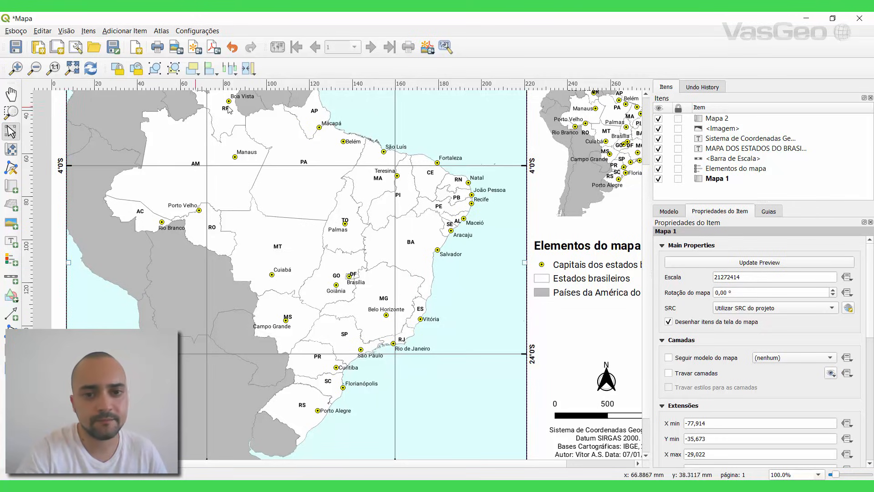
scroll(272, 126, up, 1)
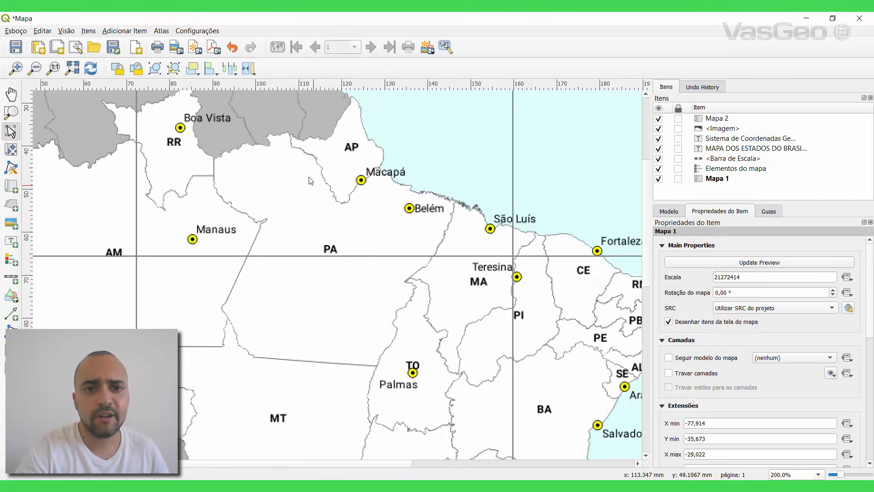
click(69, 69)
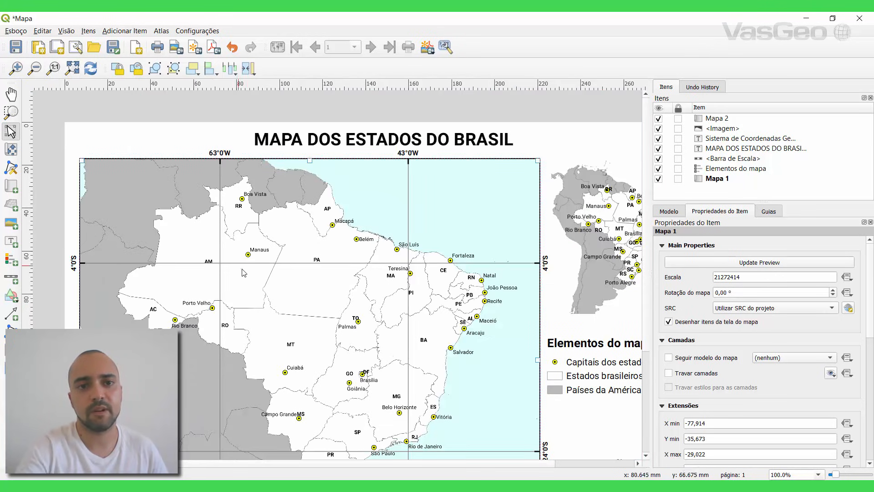
scroll(230, 234, down, 2)
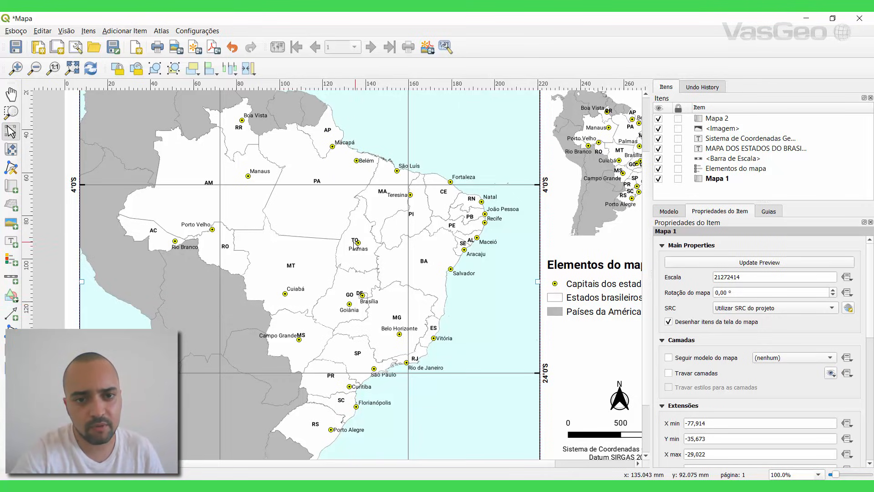
scroll(355, 247, up, 1)
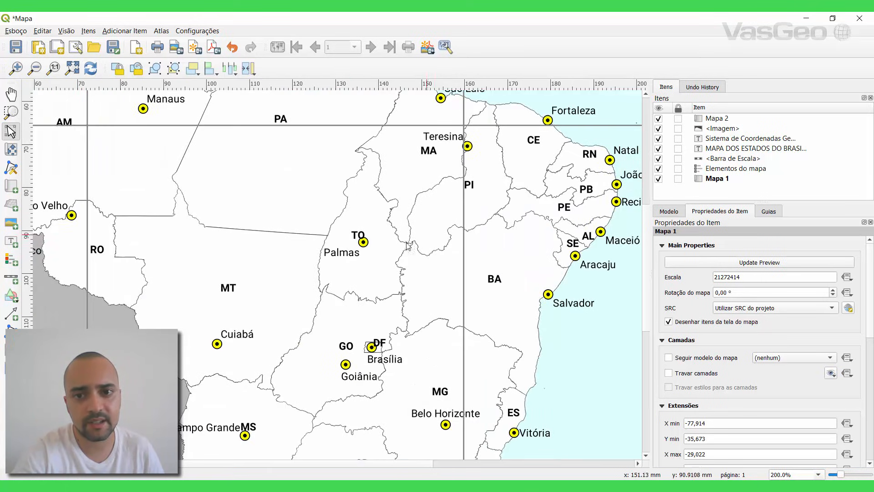
scroll(351, 255, down, 1)
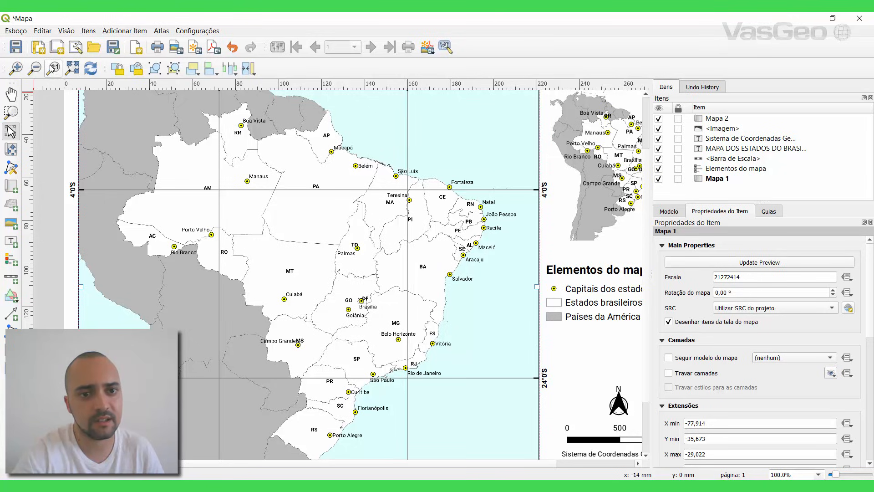
click(91, 71)
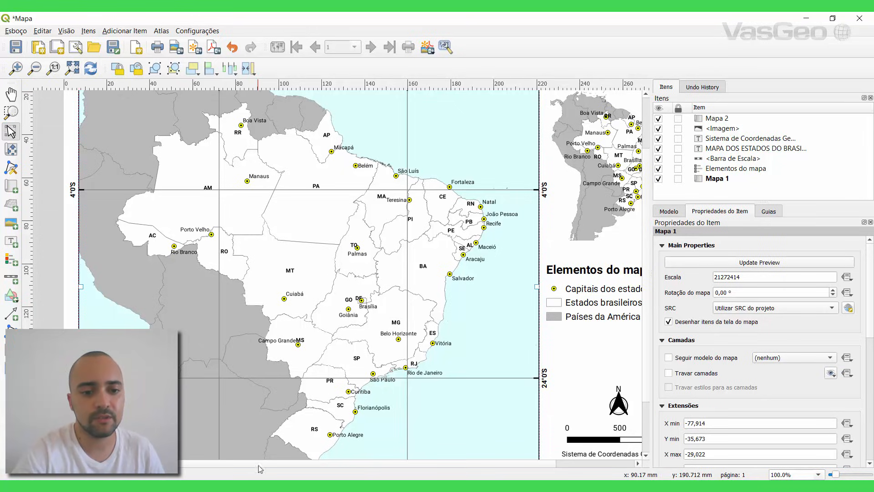
Step: In the main QGIS window, move the TO state label above the Palmas marker, using nome as the auxiliary storage primary key
click(240, 439)
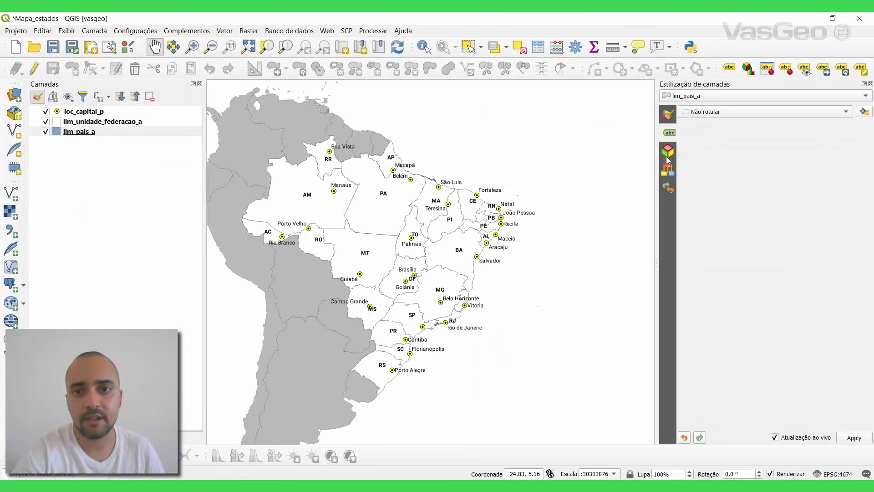
click(824, 69)
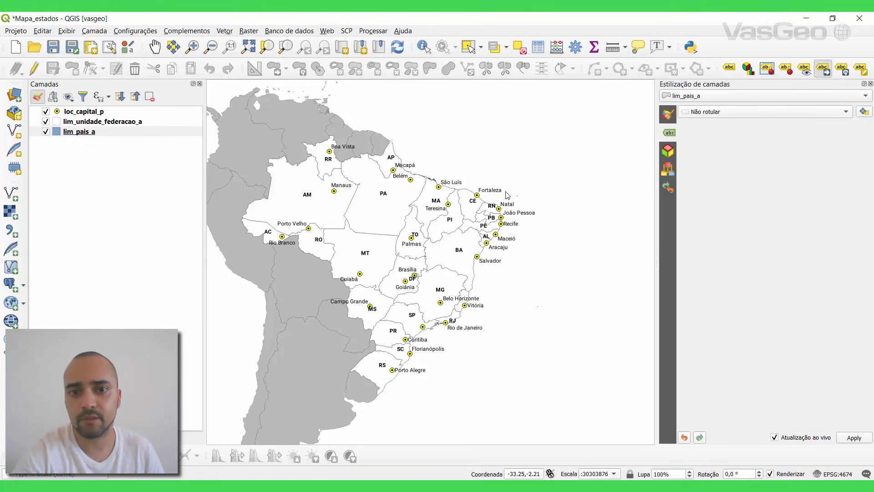
click(415, 238)
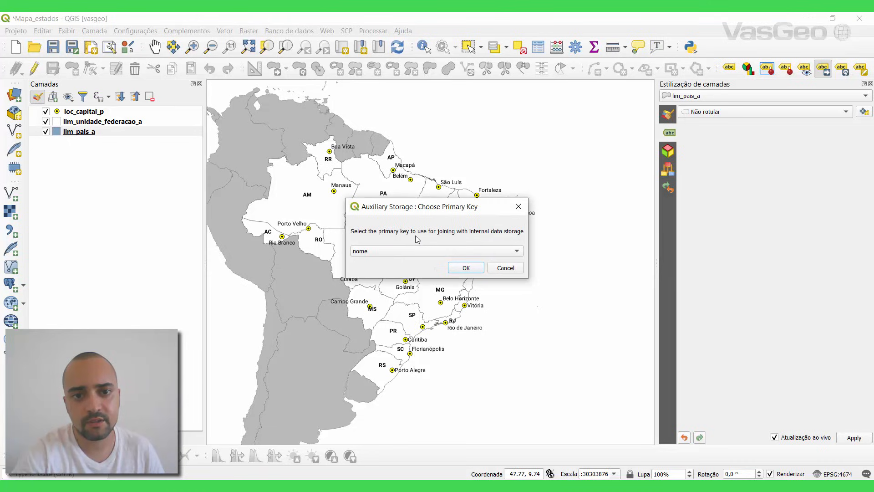
click(464, 269)
click(416, 237)
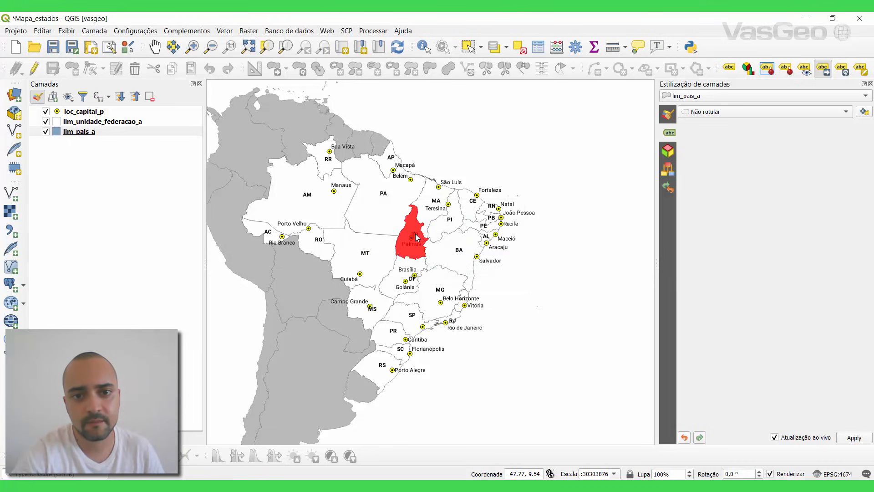
click(415, 235)
click(414, 232)
click(413, 230)
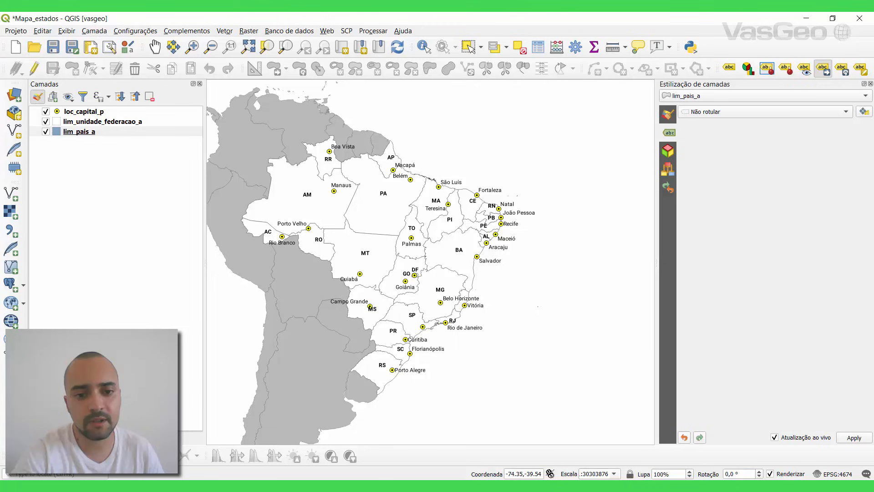
Step: Switch back to the print layout, refresh it to load the adjusted labels, and save the project
key(alt+Tab)
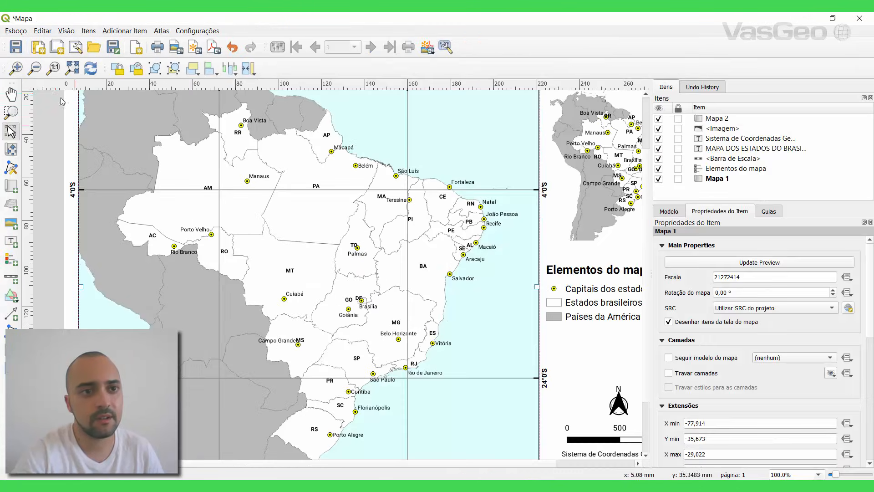
click(90, 71)
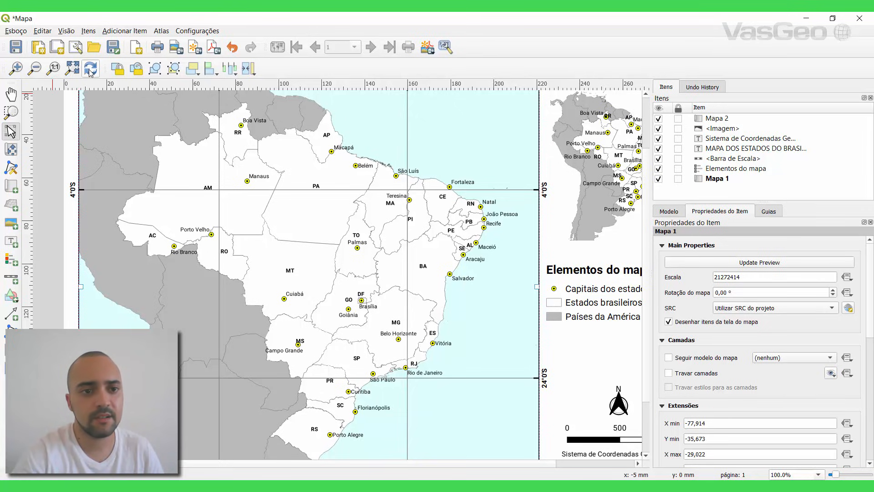
click(18, 51)
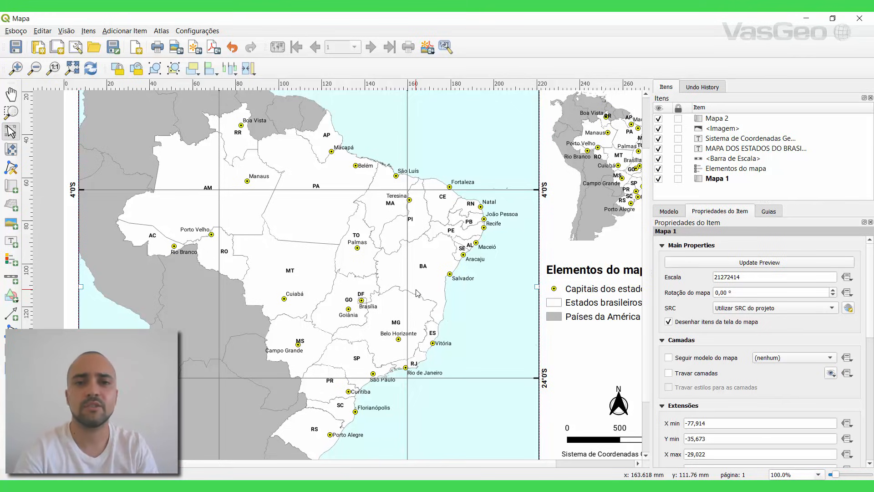
Step: Lock the layers and layer styles of Mapa 1, and select the South America location map, Mapa 2
click(11, 241)
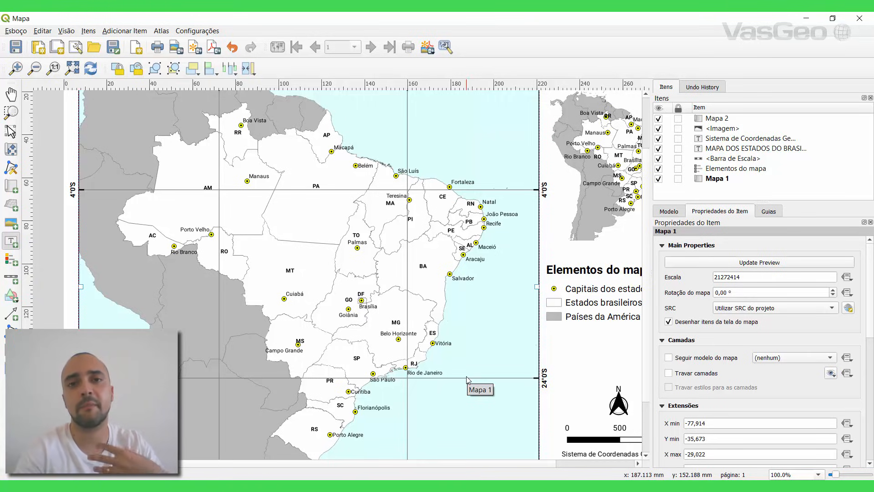
click(11, 131)
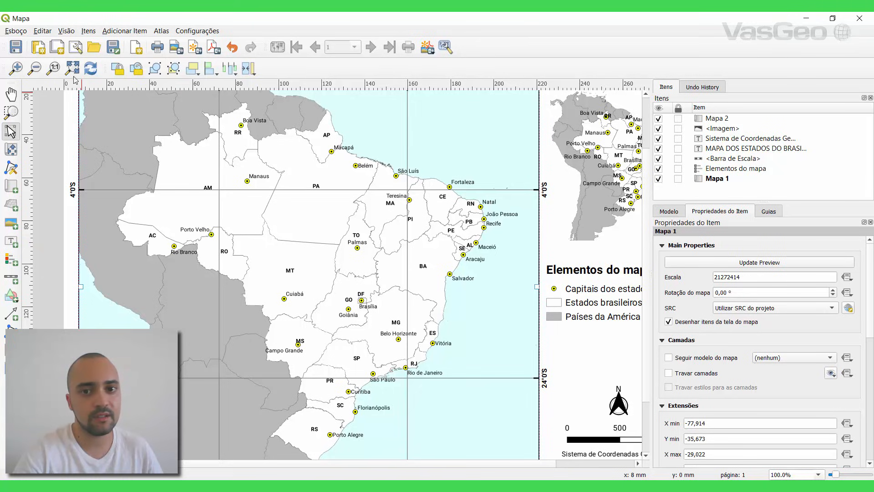
click(668, 373)
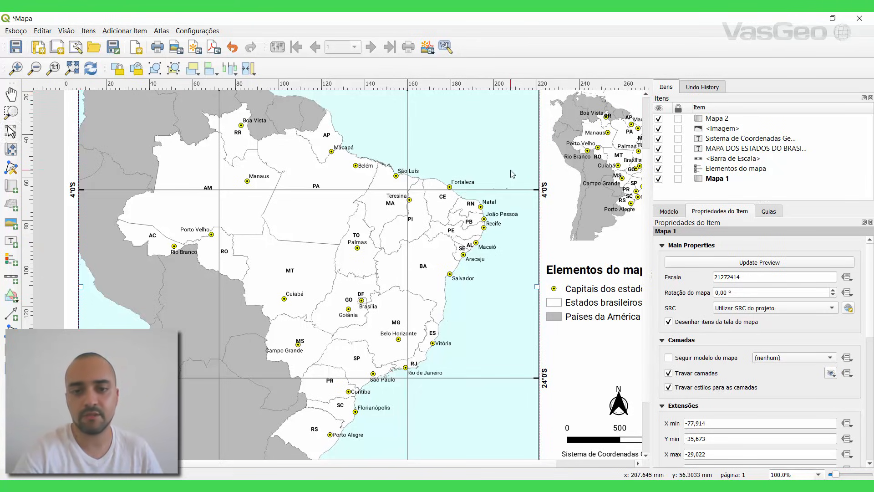
drag(511, 172, 419, 174)
click(486, 177)
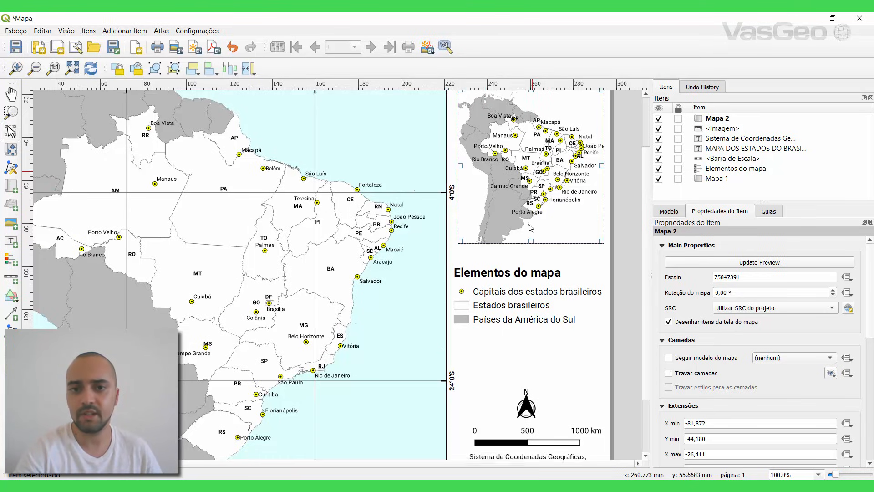
scroll(530, 228, up, 3)
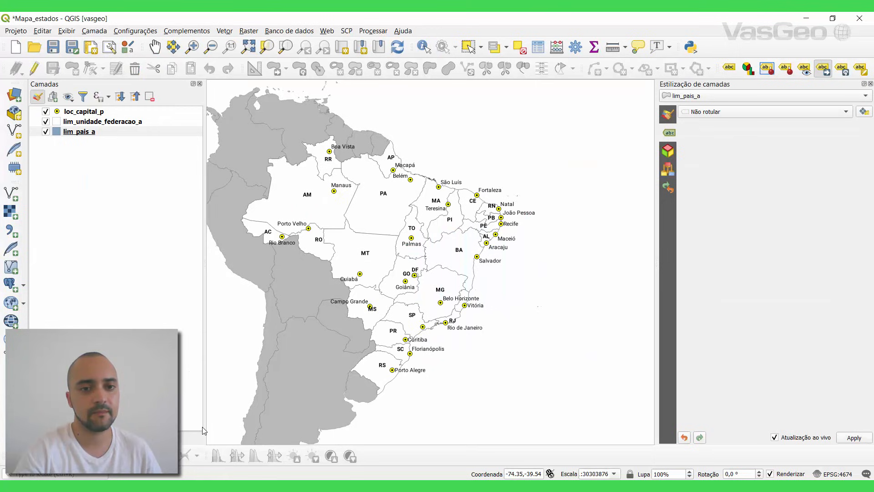
Step: In the main QGIS window, hide the loc_capital_p layer and turn off labelling for lim_unidade_federacao_a
click(45, 111)
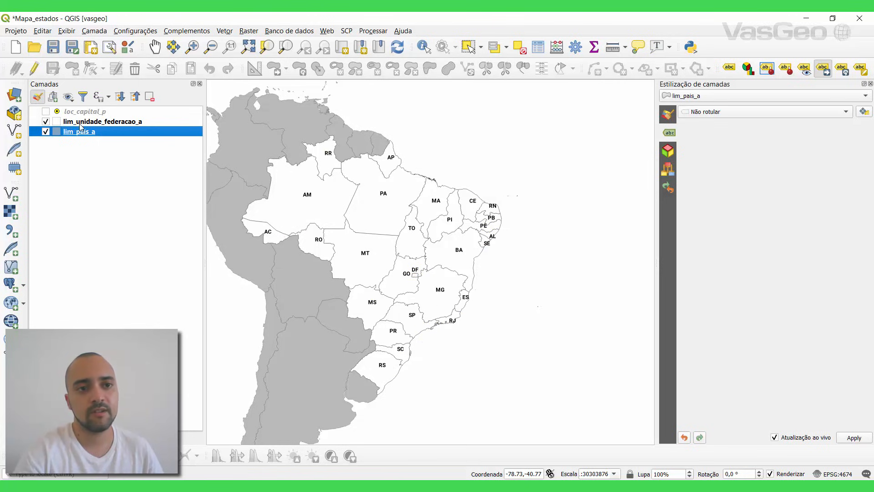
click(103, 122)
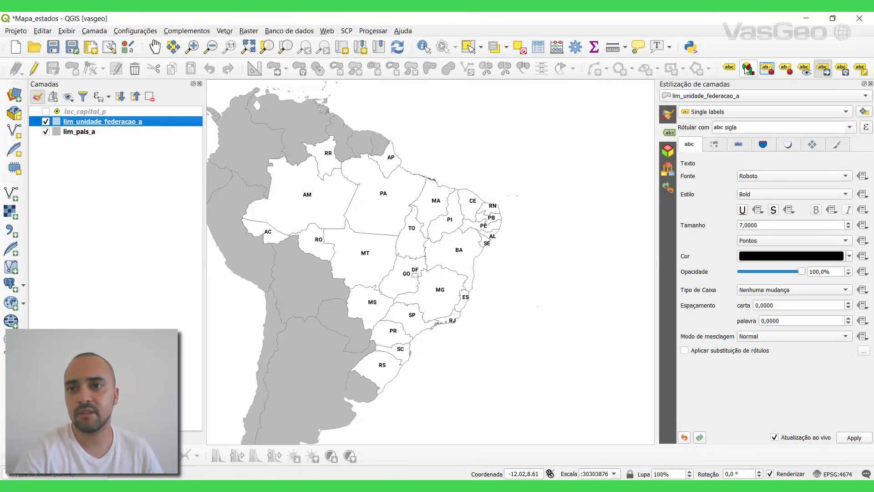
click(744, 113)
click(712, 101)
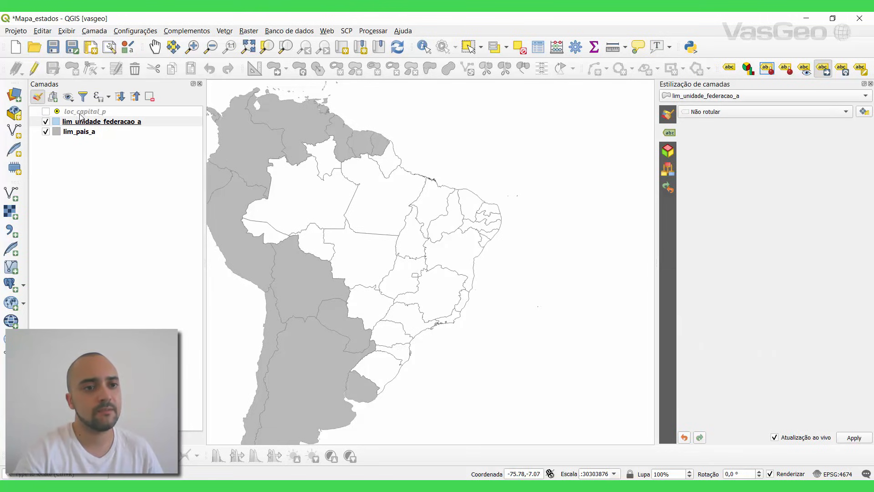
Step: Set the fill colour of the lim_unidade_federacao_a layer to golden yellow #ffd93d and copy its HTML code
click(55, 124)
double_click(56, 127)
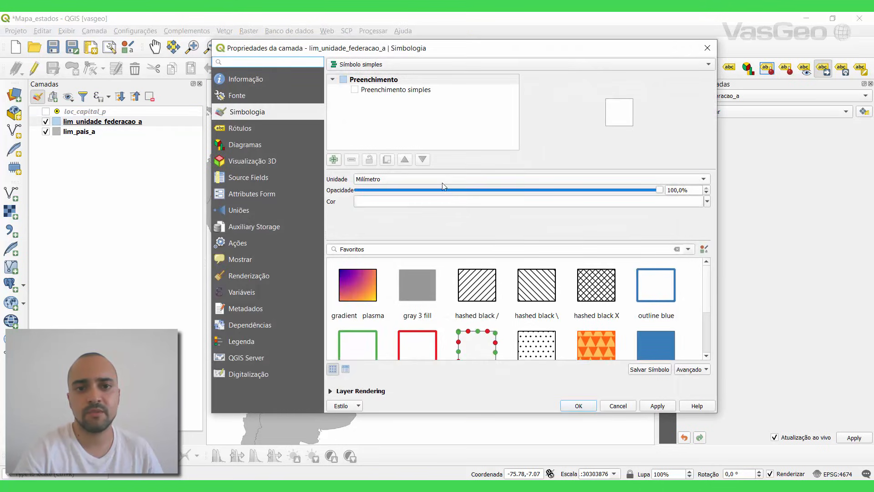
click(707, 201)
mouse_move(457, 233)
mouse_down()
mouse_move(450, 219)
mouse_move(454, 228)
mouse_up()
click(446, 248)
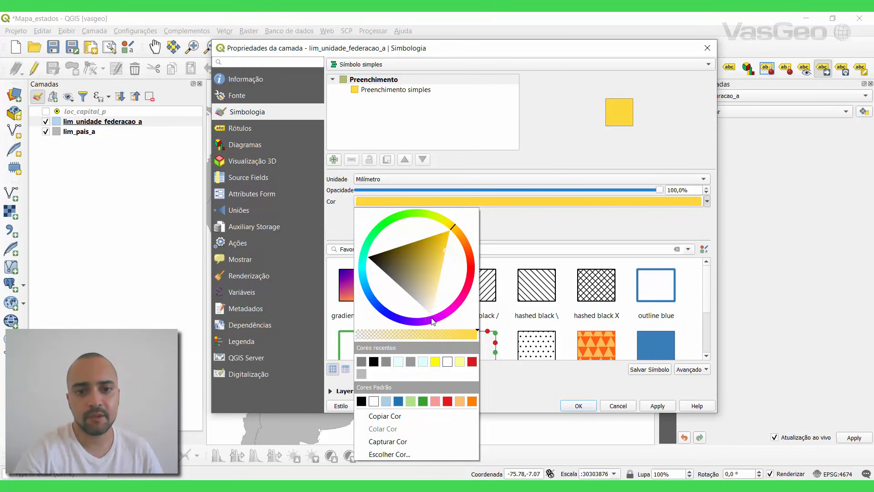
click(538, 203)
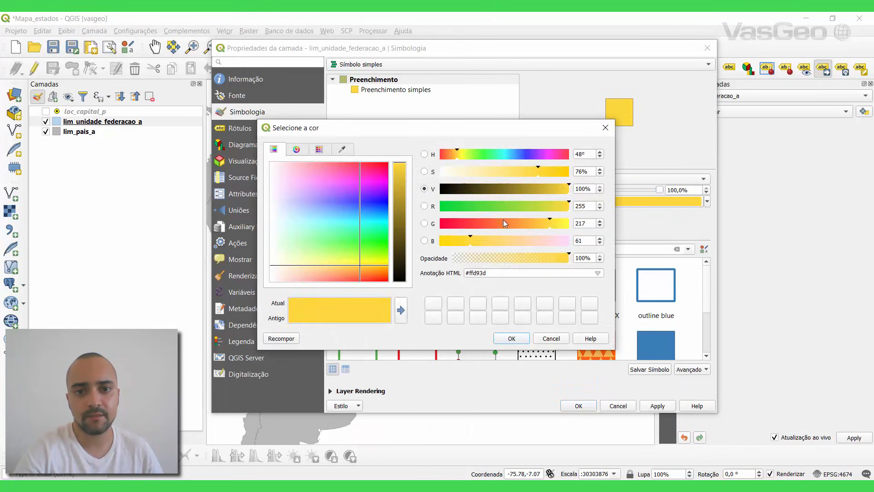
drag(500, 275, 466, 277)
key(ctrl+c)
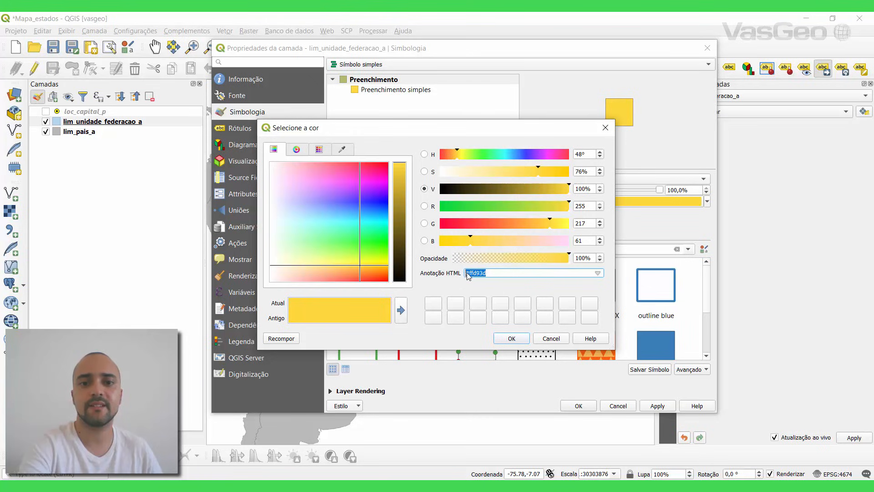
click(511, 339)
Step: Set the stroke colour of the states' simple fill to the copied #ffd93d and apply the symbology
click(401, 91)
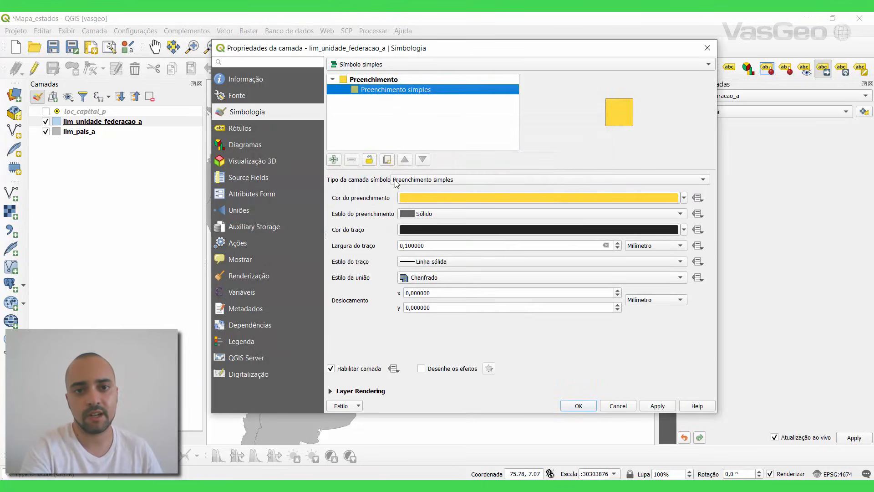
click(428, 230)
drag(492, 275, 466, 273)
key(ctrl+v)
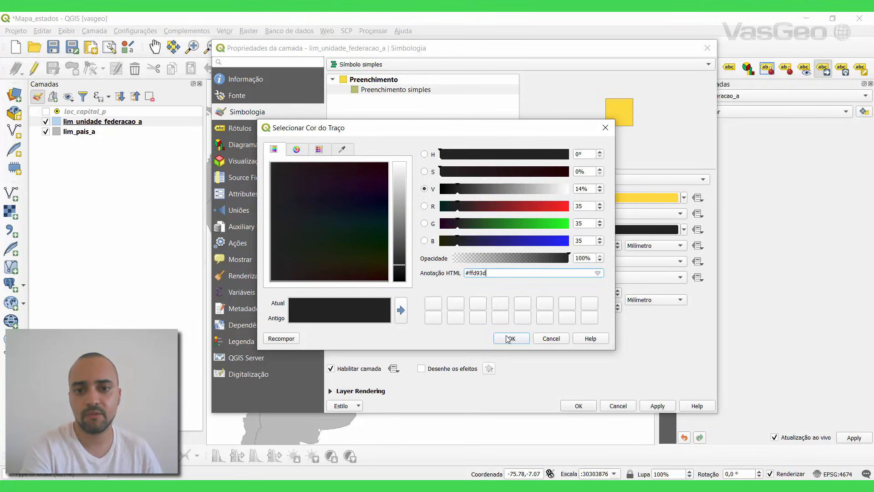
click(511, 339)
click(579, 406)
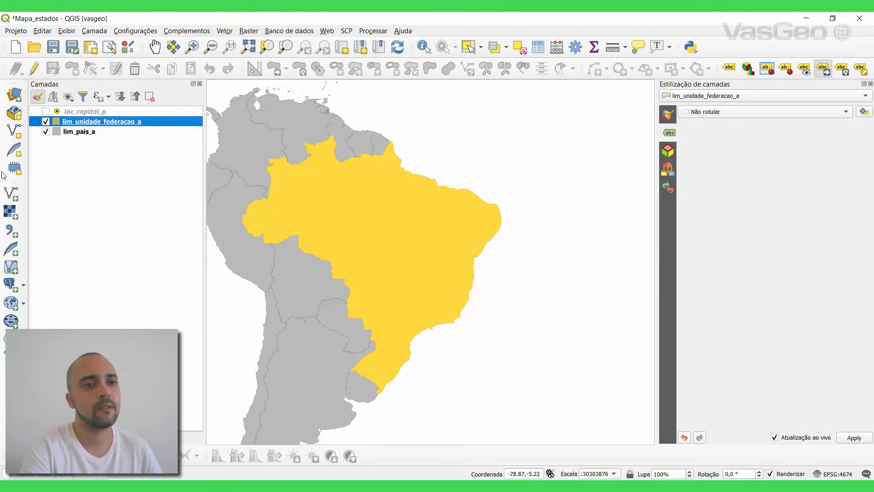
Step: Change the fill colour of the lim_unidade_federacao_a layer to pale yellow #feff9c and copy its HTML code
double_click(70, 124)
click(457, 204)
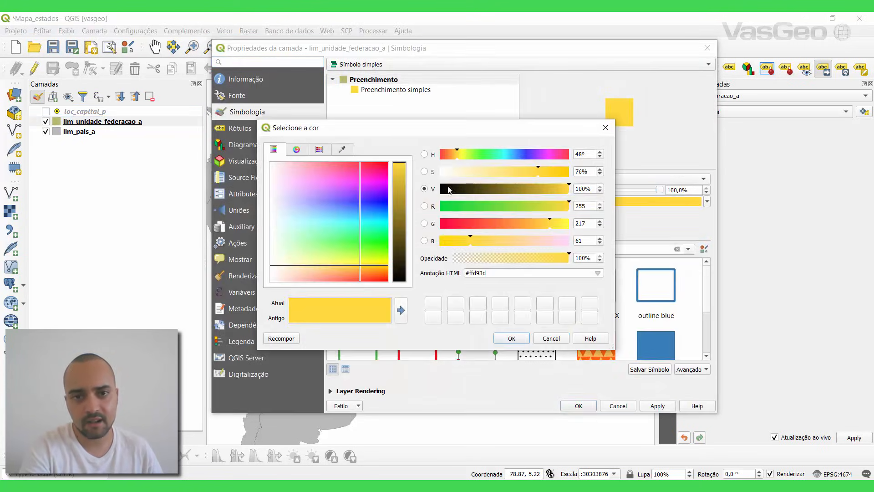
click(343, 264)
drag(344, 263, 346, 260)
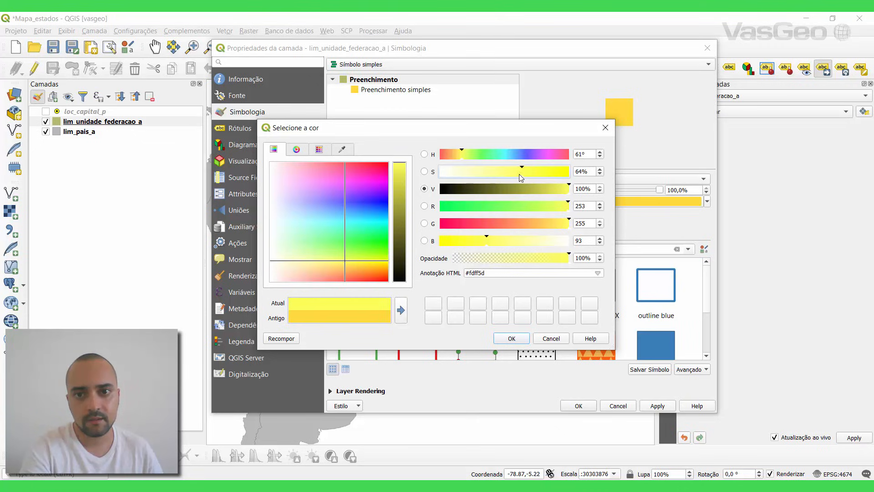
drag(519, 174, 490, 175)
triple_click(484, 273)
key(ctrl+c)
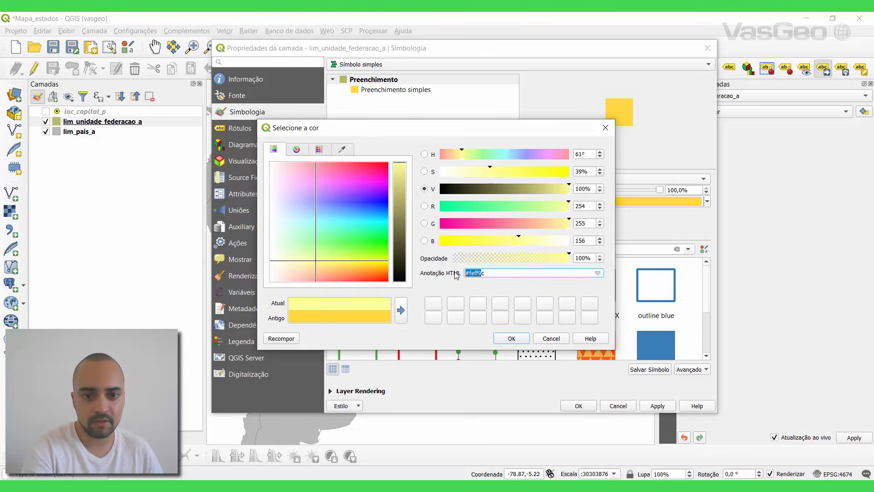
click(511, 337)
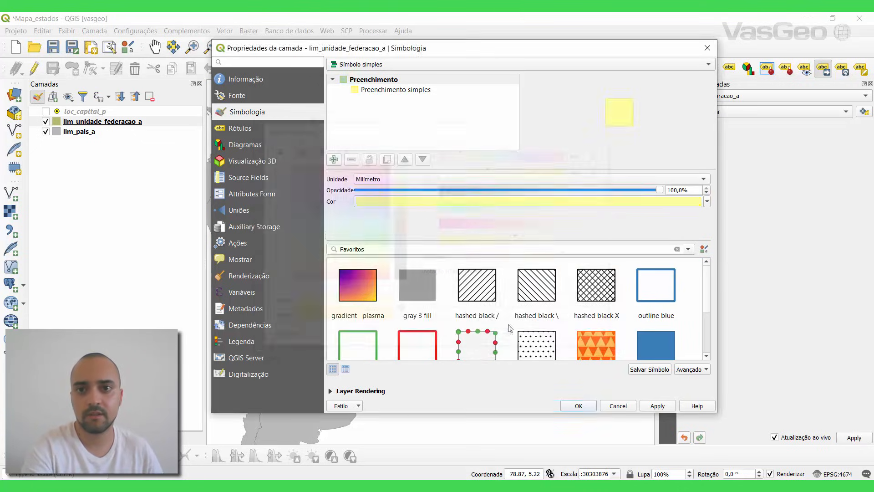
Step: Set the stroke colour of the states' simple fill to the copied #feff9c and apply the symbology
click(391, 91)
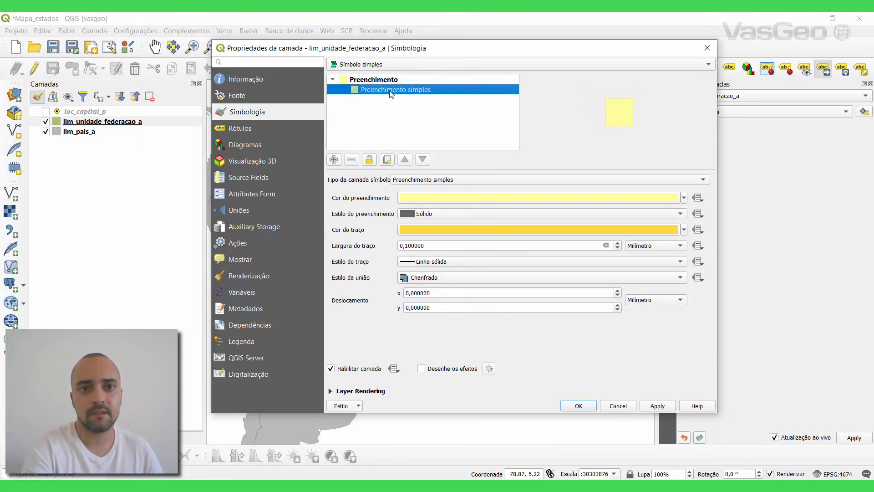
click(433, 227)
drag(494, 272, 440, 273)
key(ctrl+v)
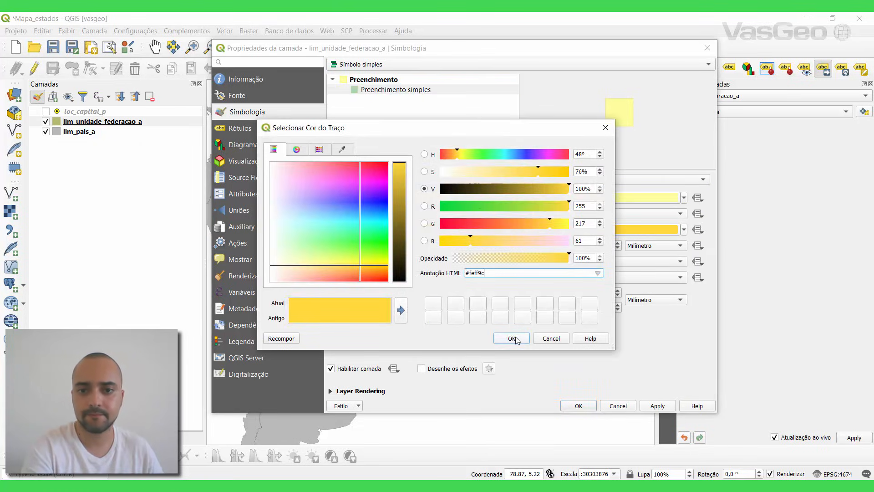
click(510, 338)
click(587, 408)
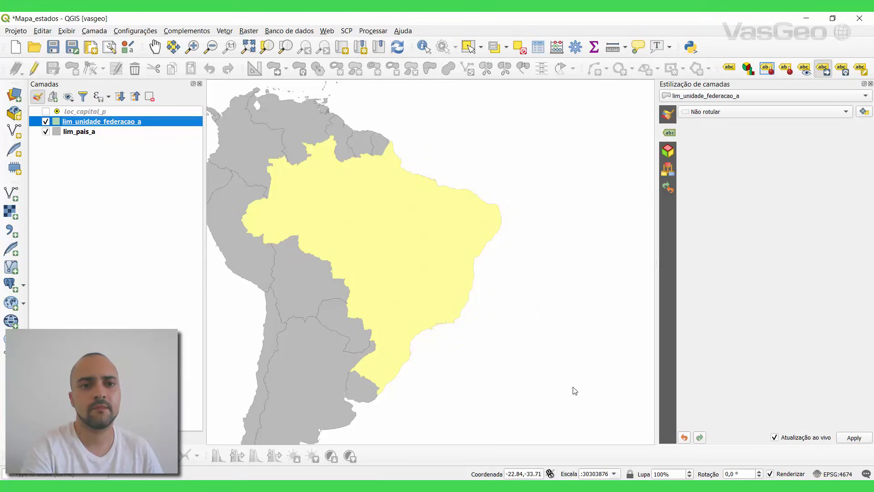
Step: Change the fill colour of the lim_pais_a layer to dark grey #737373 and copy its HTML code
drag(283, 279, 372, 270)
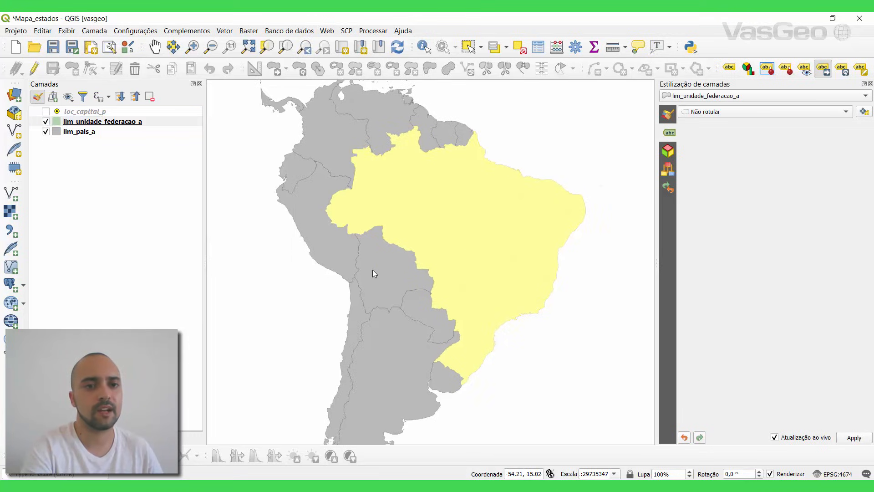
click(60, 134)
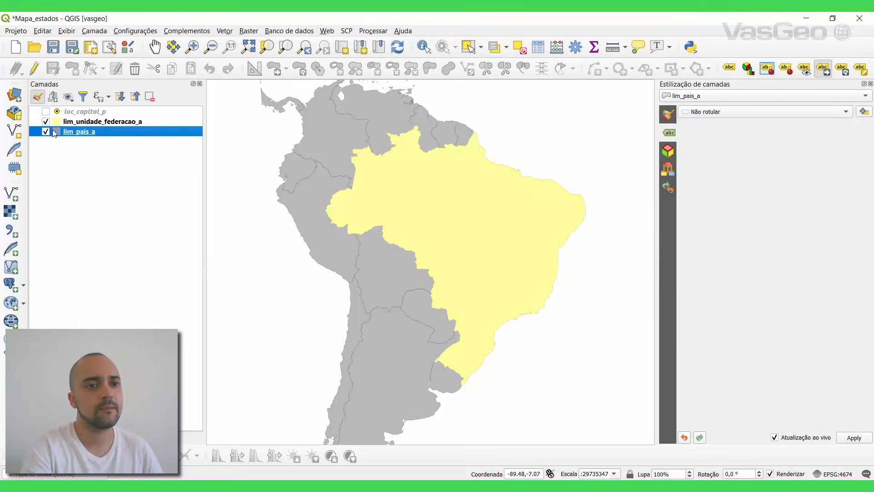
double_click(53, 130)
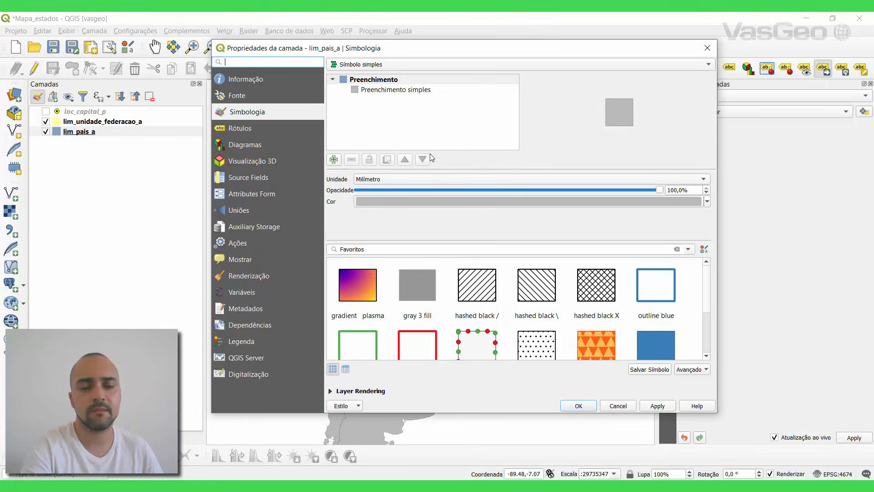
click(422, 202)
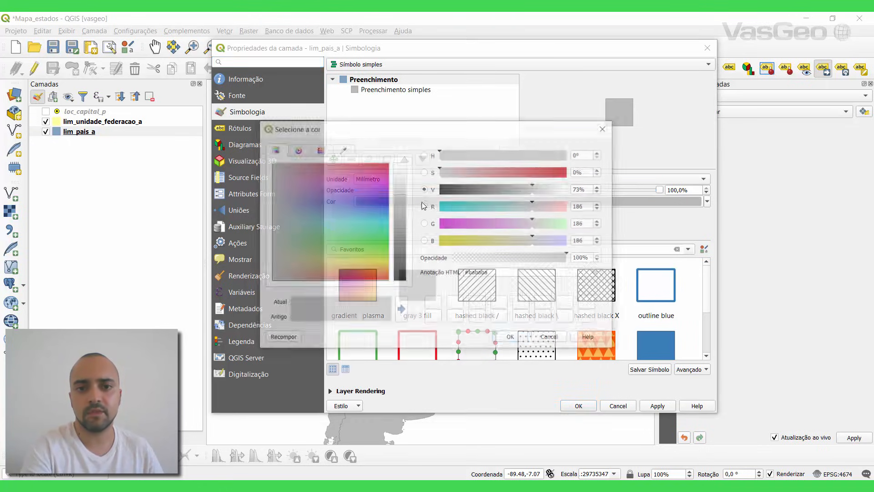
drag(400, 211, 400, 227)
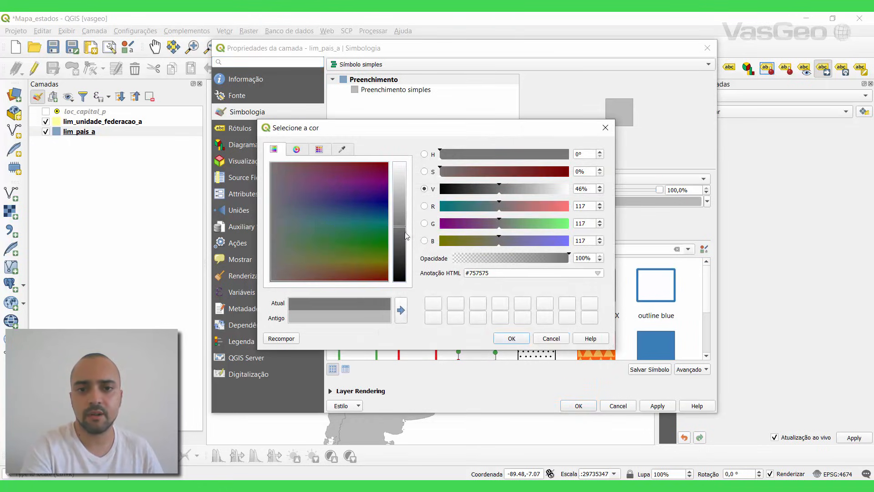
drag(490, 275, 454, 277)
key(ctrl+c)
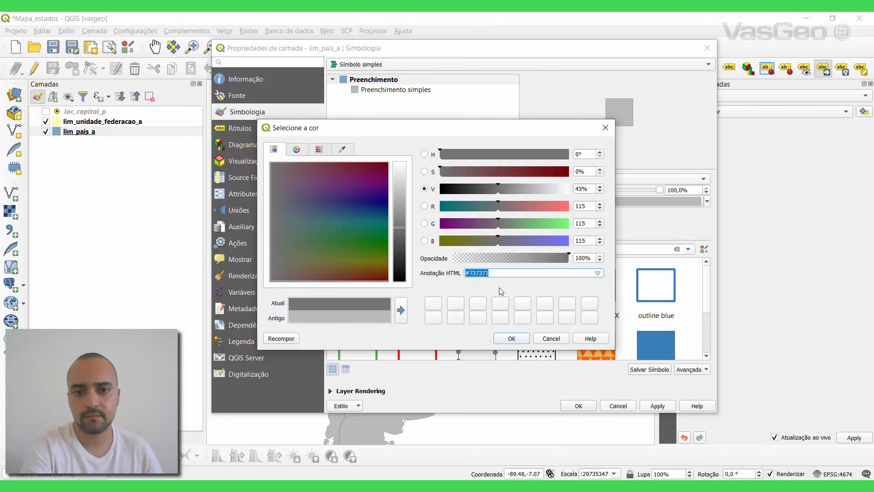
click(511, 338)
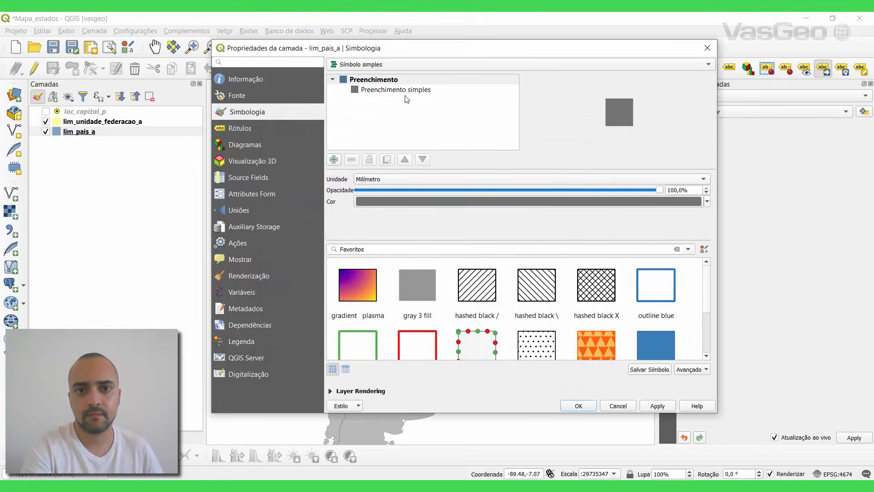
Step: Set the stroke colour of the countries' simple fill to the copied #737373 and apply the symbology
click(385, 91)
click(417, 230)
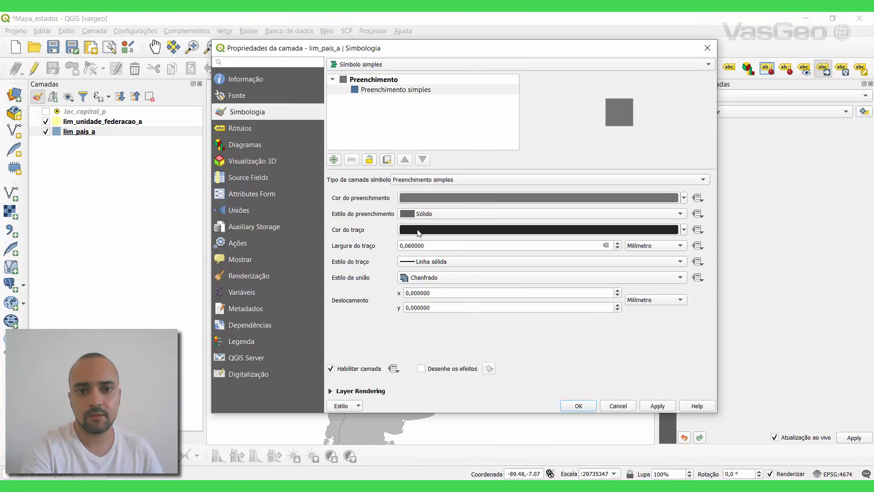
drag(493, 274, 464, 274)
key(ctrl+v)
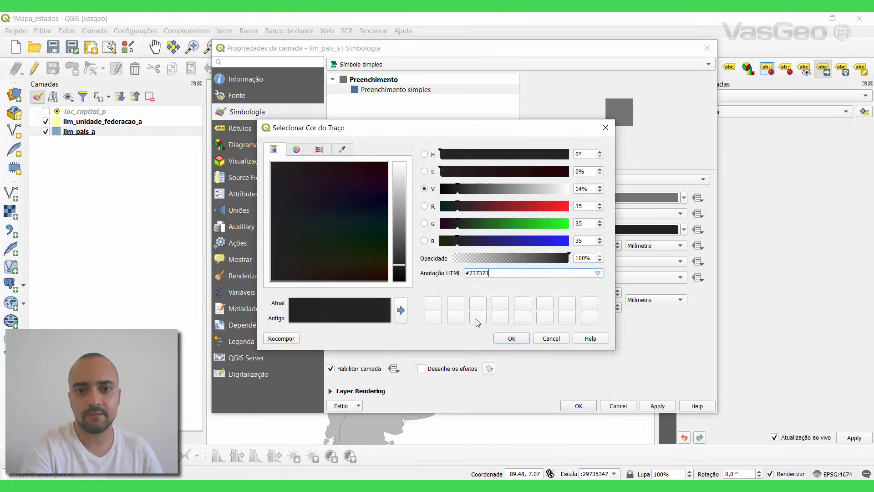
click(511, 338)
click(657, 406)
click(577, 406)
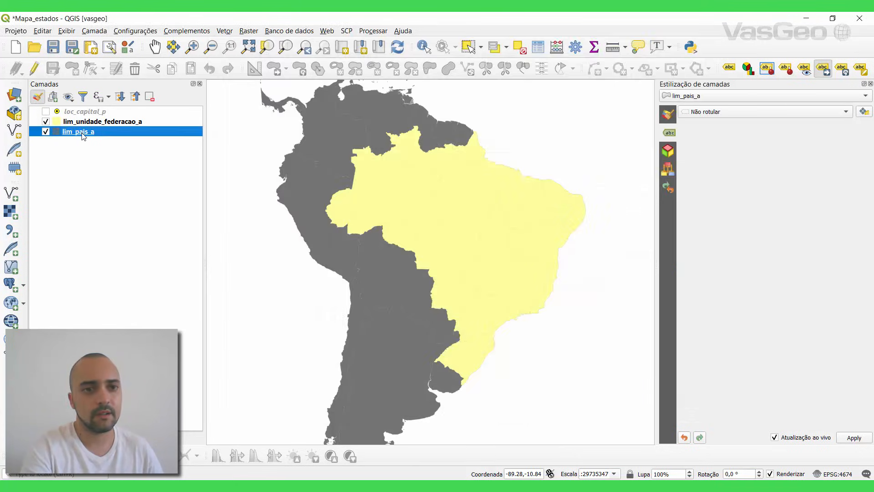
Step: Set the stroke width of the lim_pais_a simple fill to 0.26 mm and save the project
double_click(83, 132)
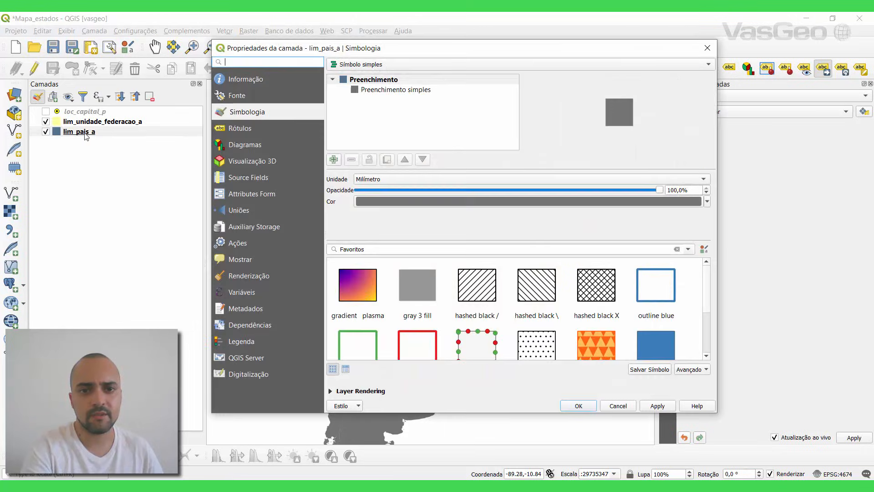
click(376, 90)
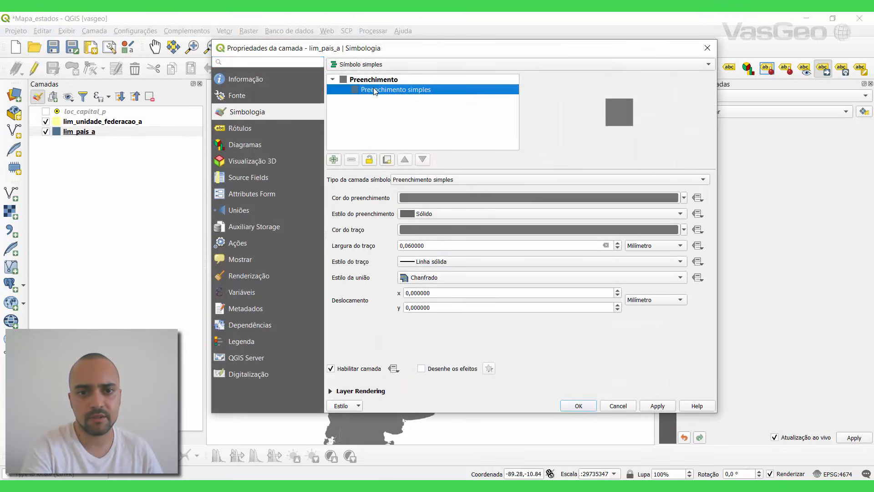
click(618, 243)
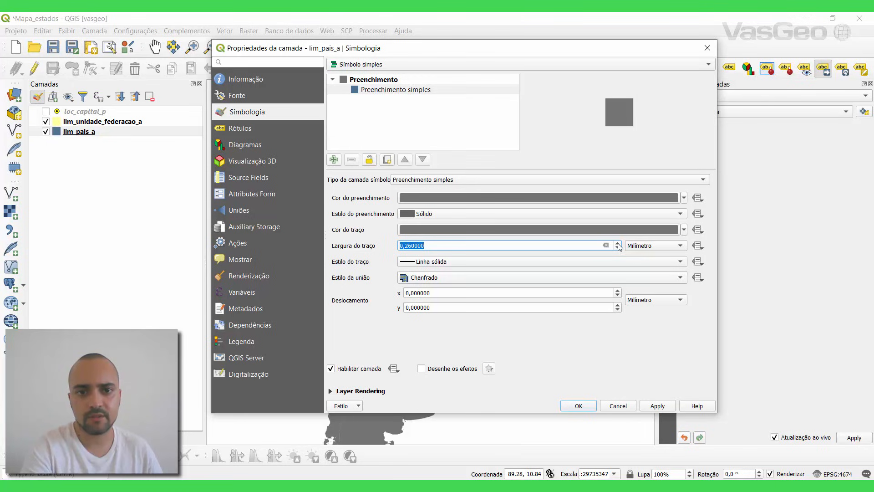
click(573, 406)
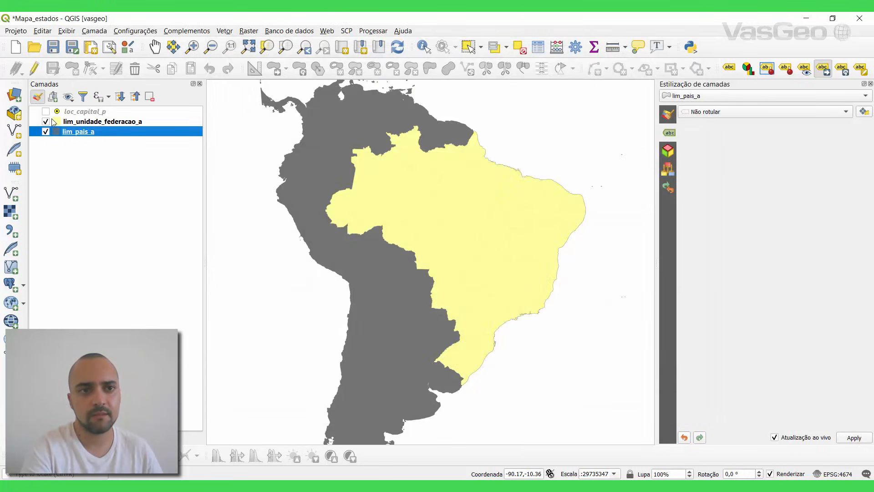
click(53, 48)
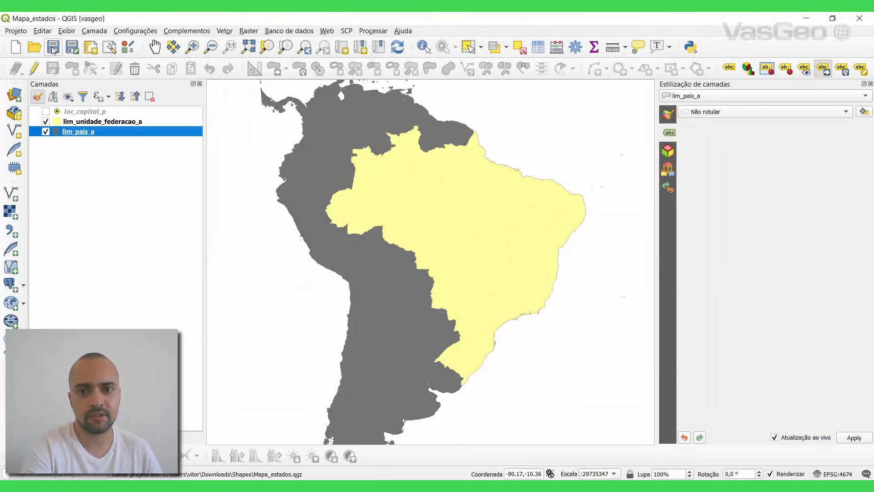
Step: Set the stroke width of the lim_unidade_federacao_a simple fill to 0.3 mm
scroll(520, 223, up, 2)
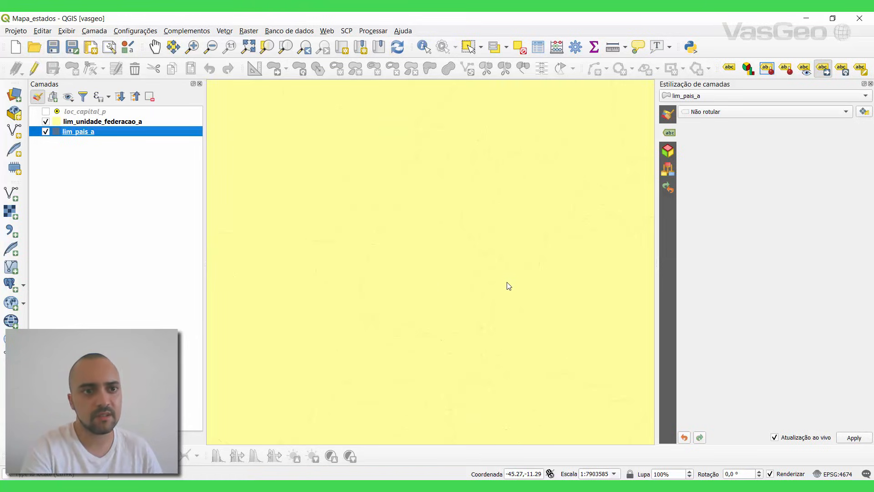
scroll(496, 287, down, 1)
double_click(95, 123)
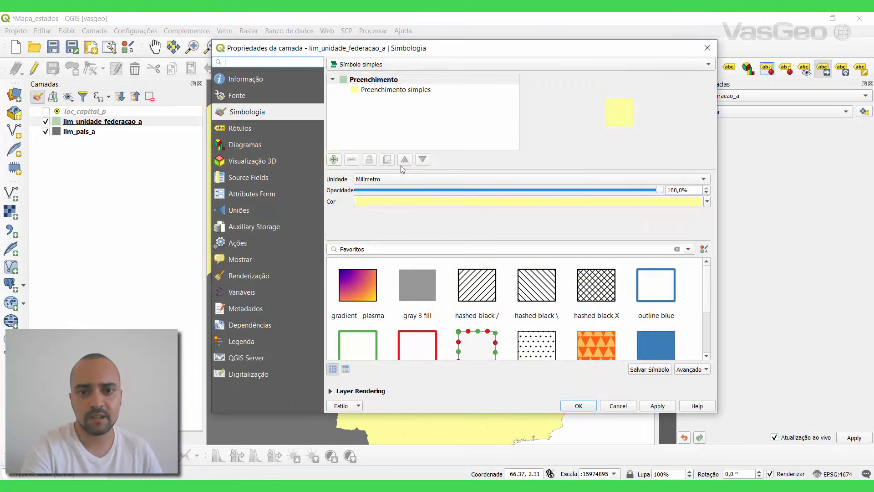
click(379, 92)
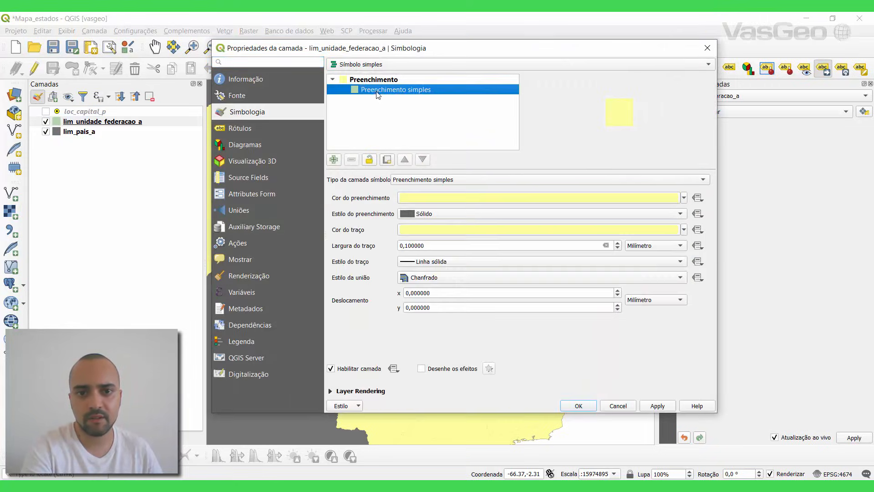
click(617, 244)
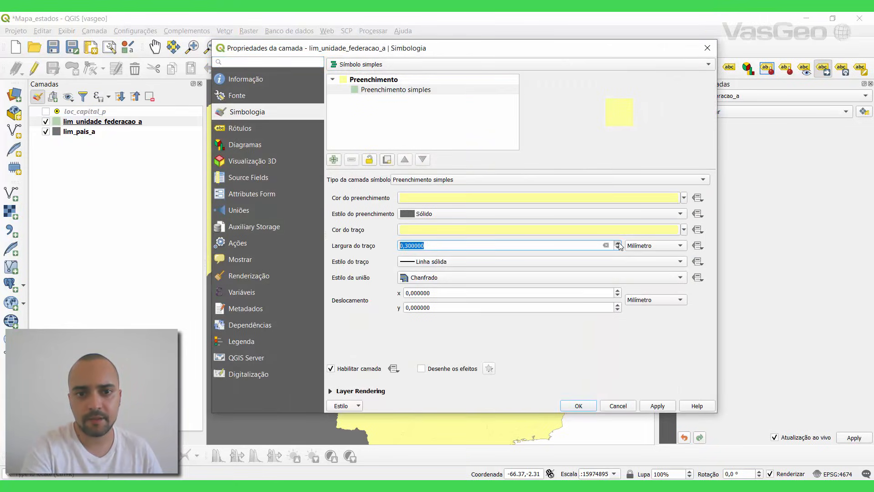
click(575, 406)
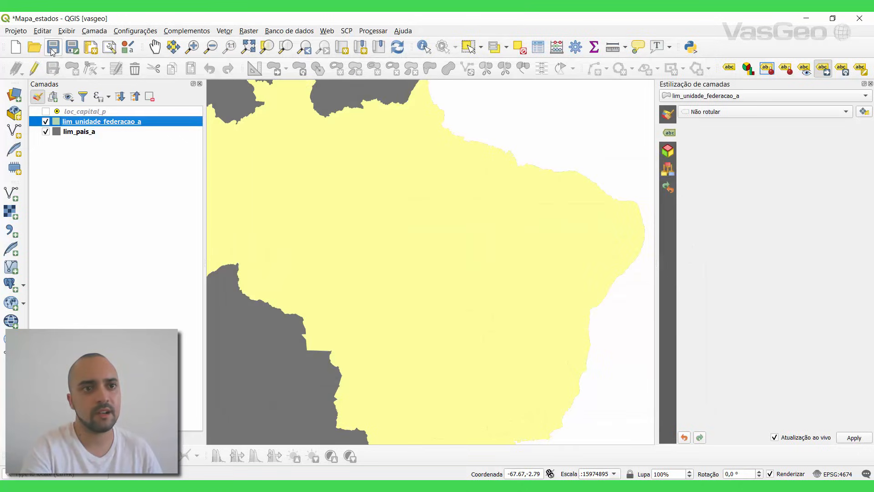
Step: Save the project and refresh the view of the Mapa print layout
click(53, 47)
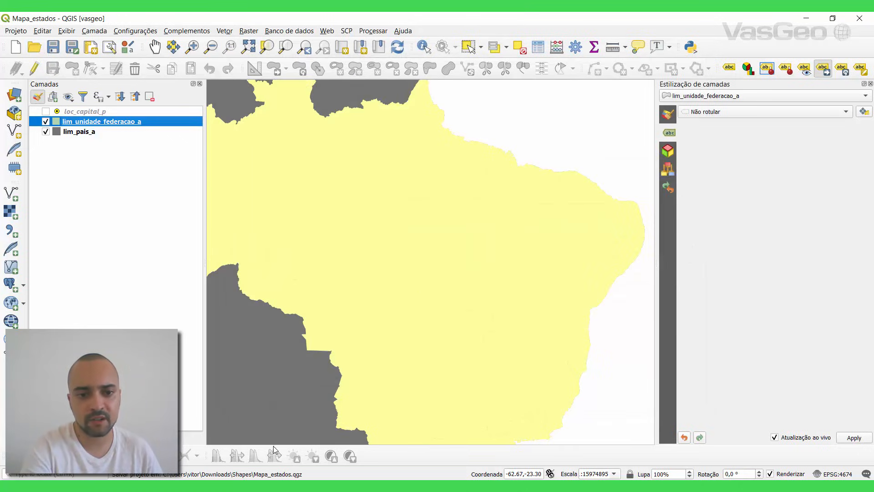
key(alt+Tab)
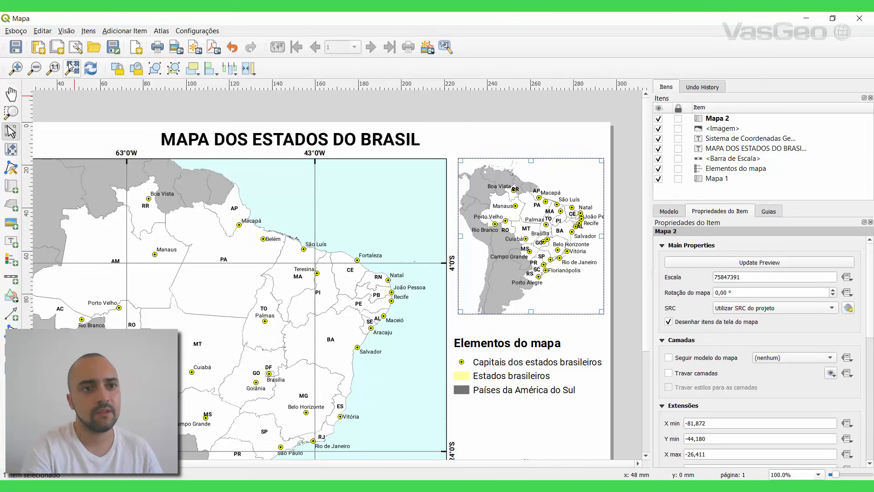
click(91, 72)
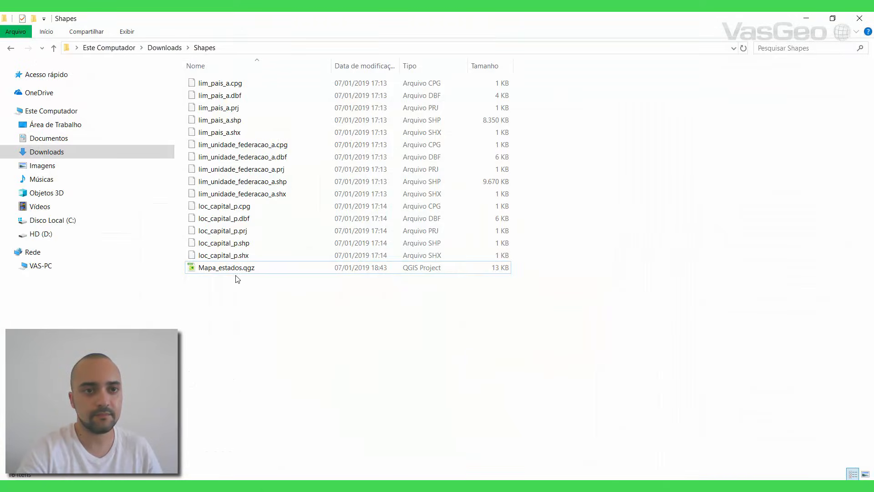
Step: Open the project file Mapa_estados.qgz from the Shapes folder and switch to the vasgeo user profile
double_click(227, 269)
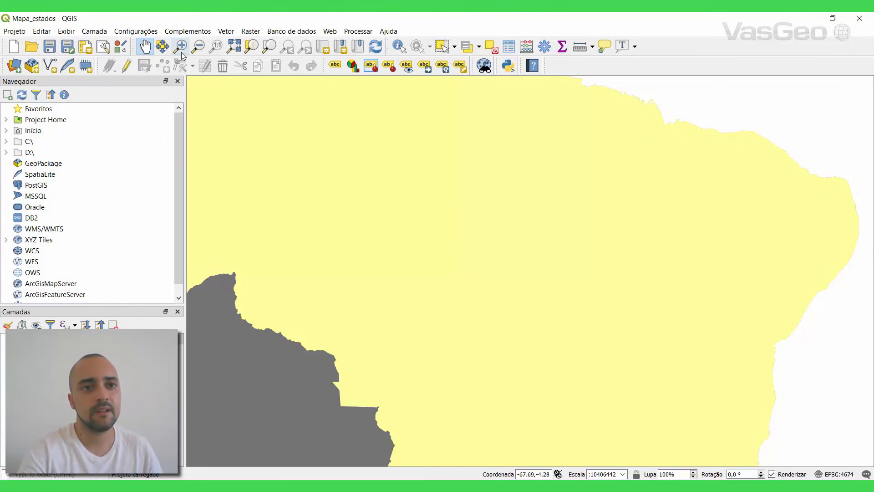
click(149, 33)
mouse_move(179, 43)
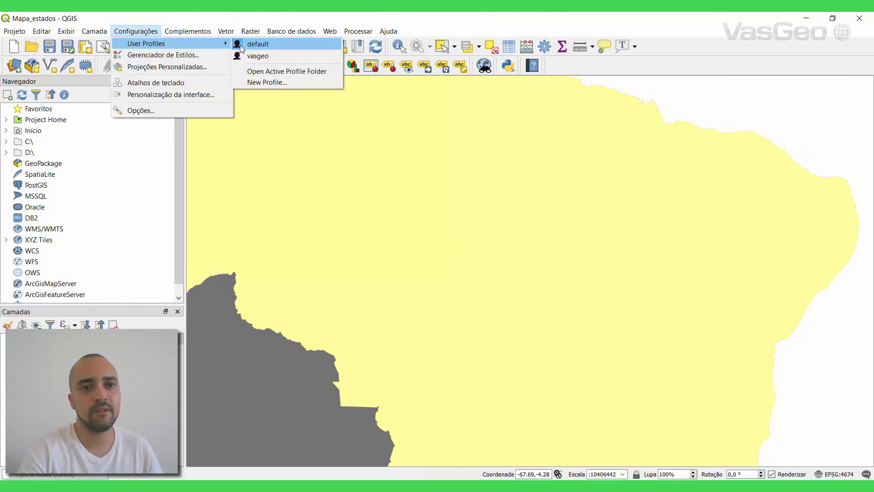
click(258, 58)
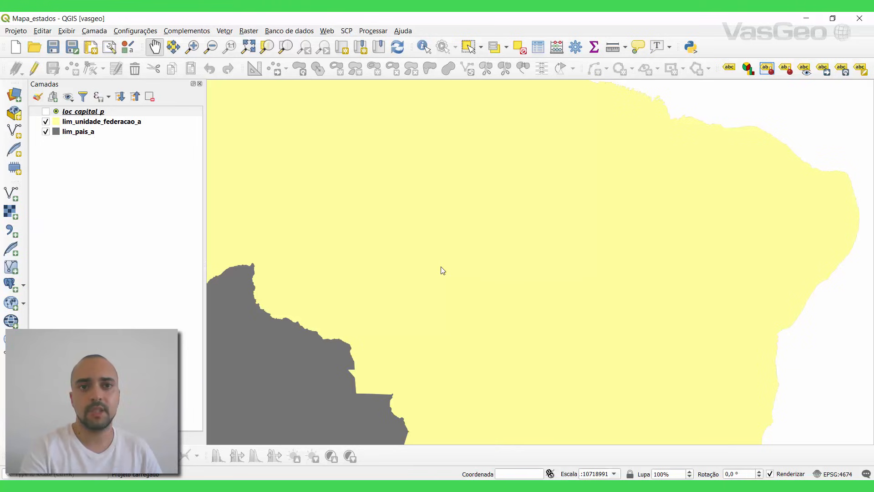
Step: Open the project's Mapa print layout and maximize its window
click(16, 30)
mouse_move(88, 251)
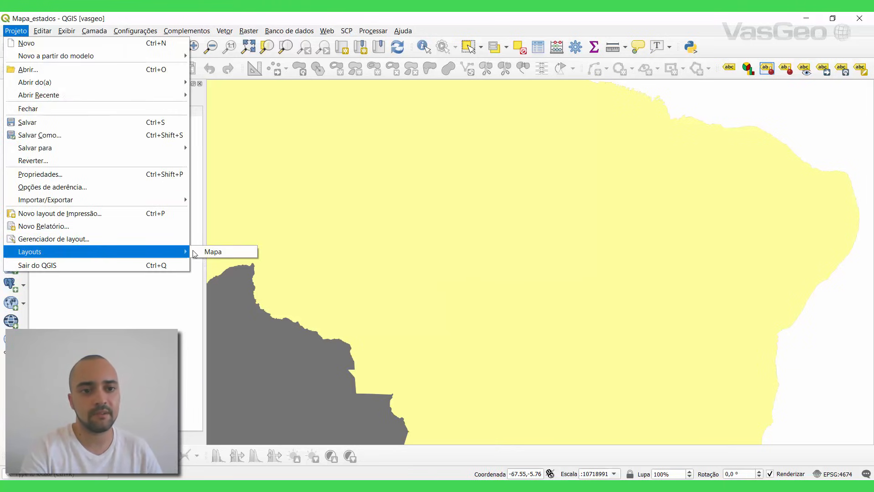
click(215, 252)
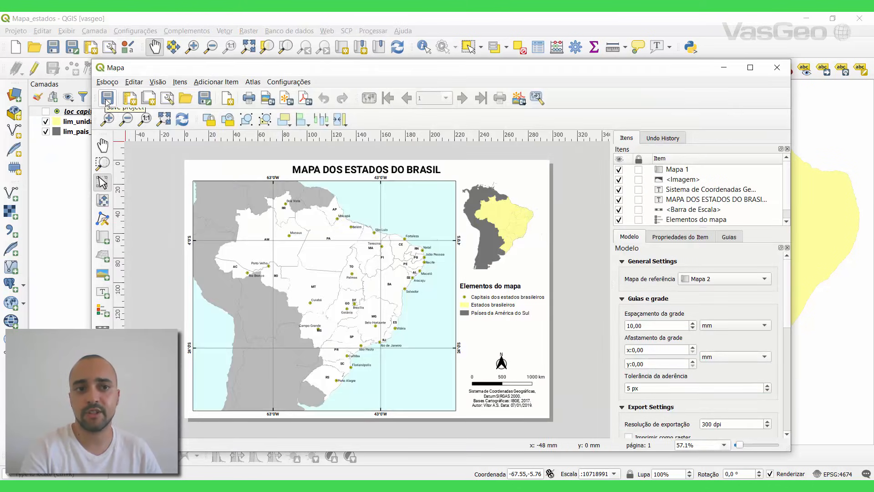
click(750, 67)
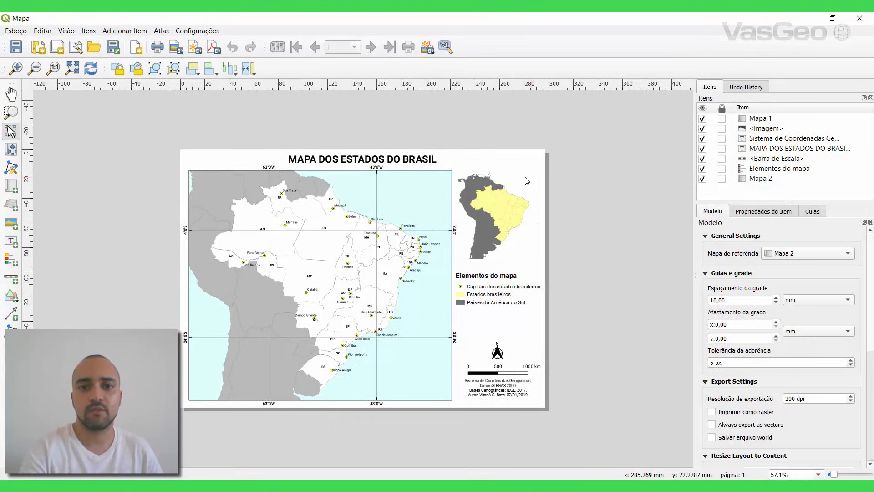
Step: Enable the frame around the South America location map in the layout
scroll(491, 225, up, 1)
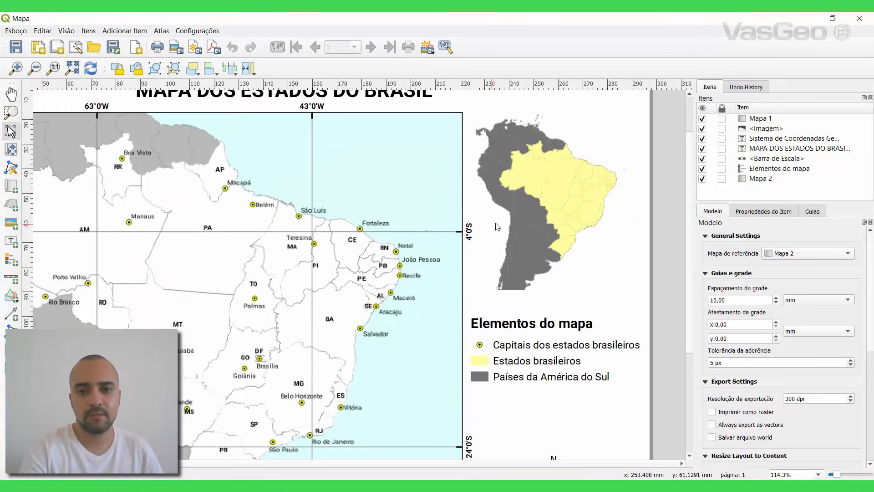
click(553, 196)
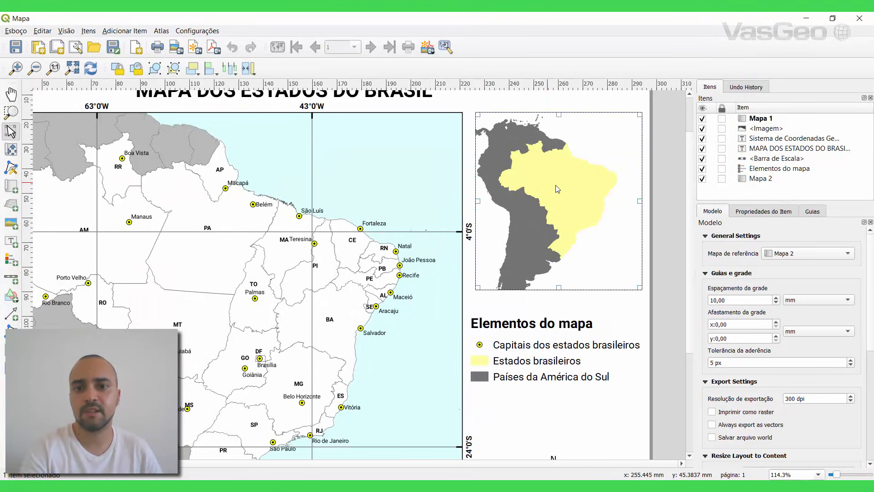
scroll(872, 316, down, 5)
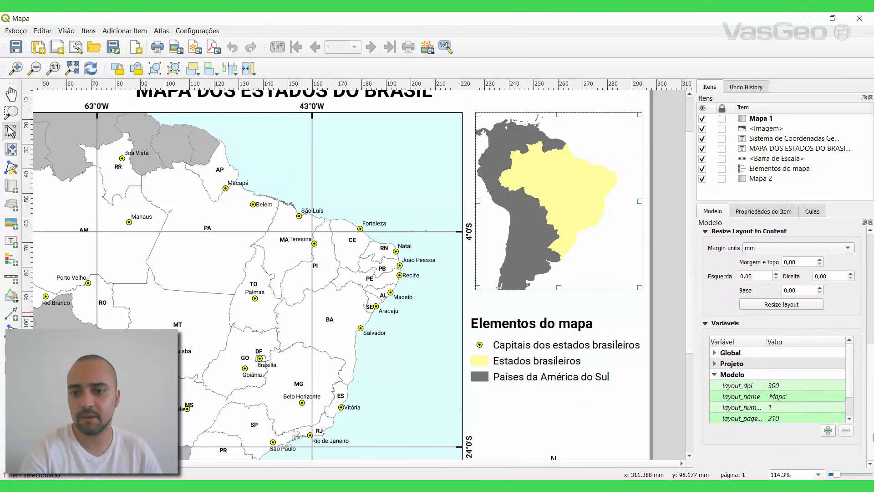
scroll(871, 317, up, 5)
click(752, 211)
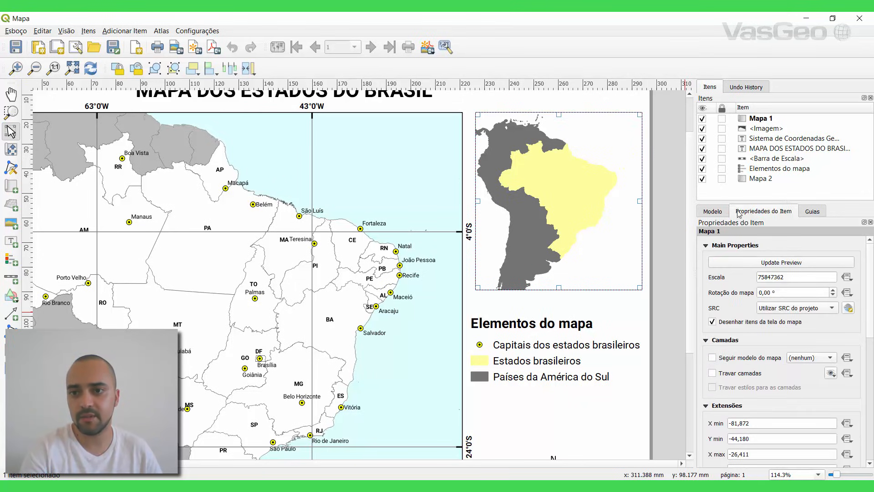
scroll(870, 396, down, 10)
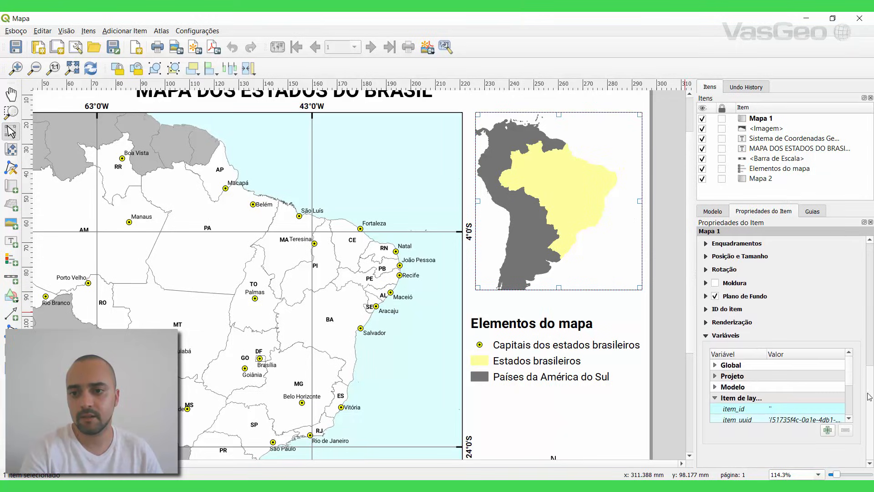
click(715, 284)
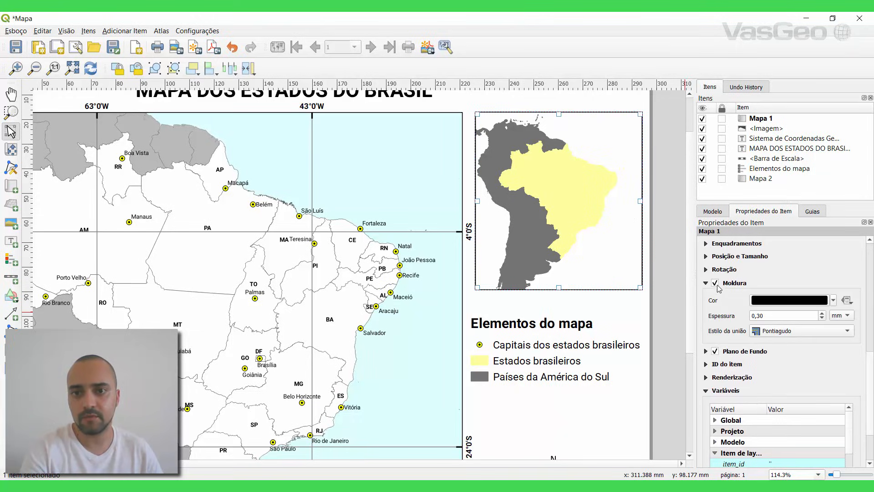
Step: Copy the HTML colour code of the main map's background and save the project
click(656, 237)
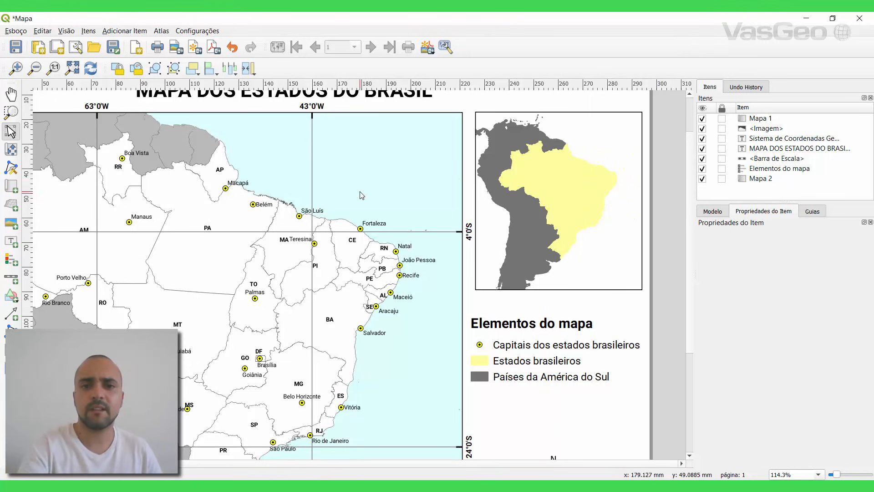
click(373, 177)
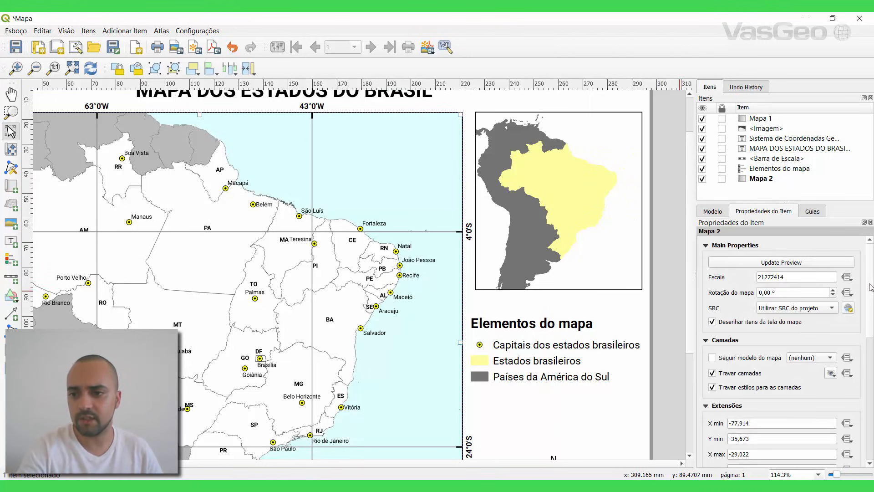
scroll(871, 287, down, 10)
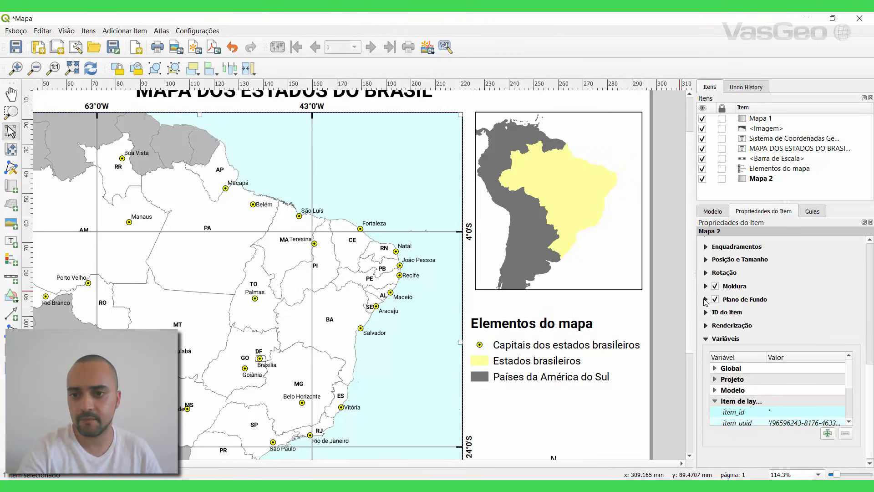
click(705, 300)
click(747, 317)
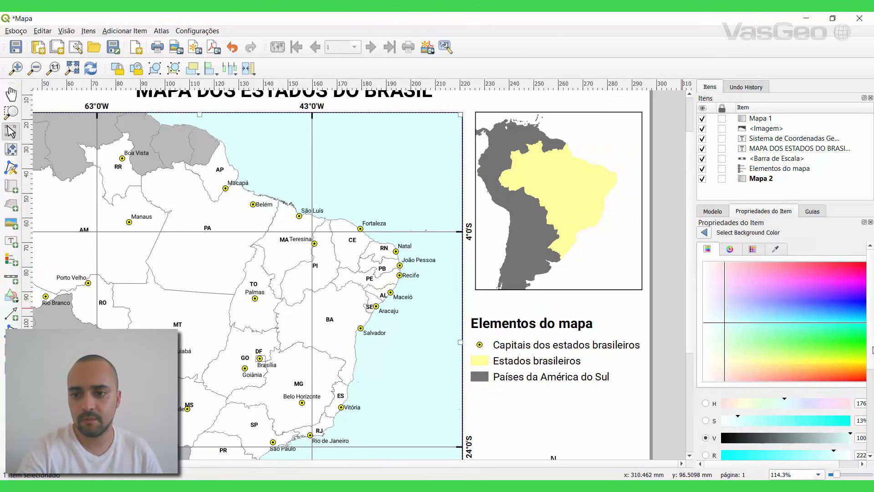
drag(696, 300, 631, 314)
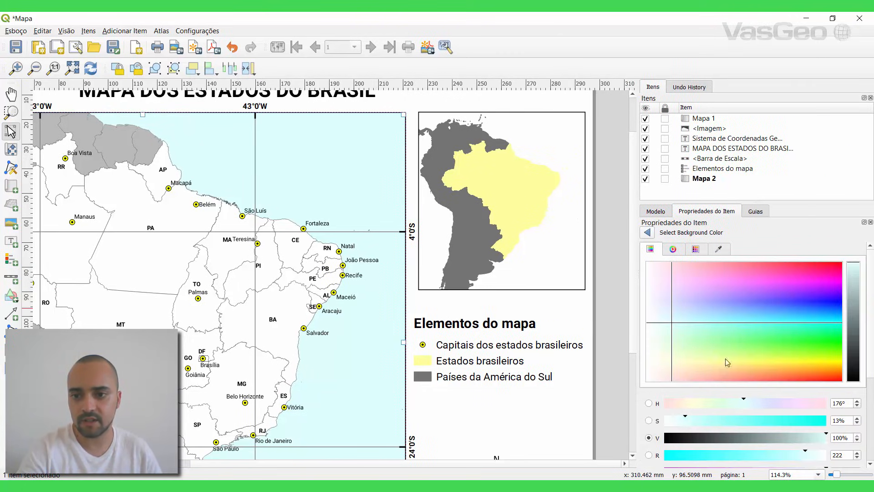
scroll(700, 343, down, 1)
scroll(700, 343, down, 3)
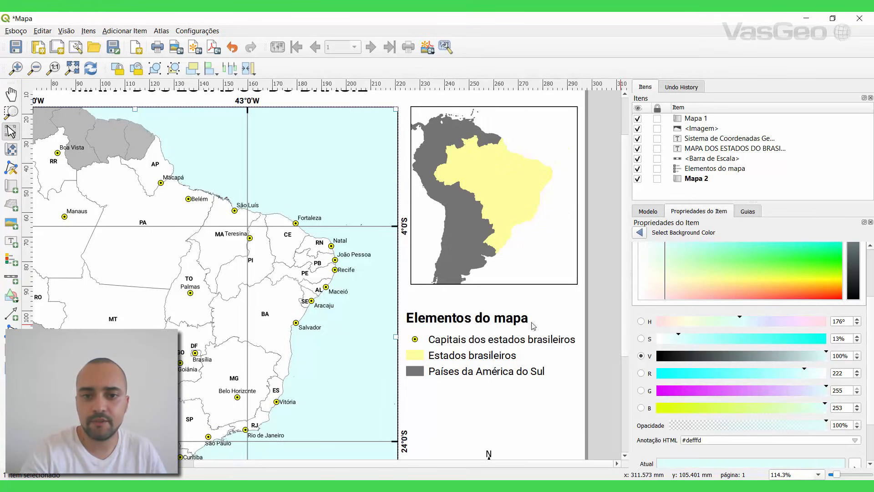
scroll(535, 327, down, 2)
scroll(344, 291, up, 2)
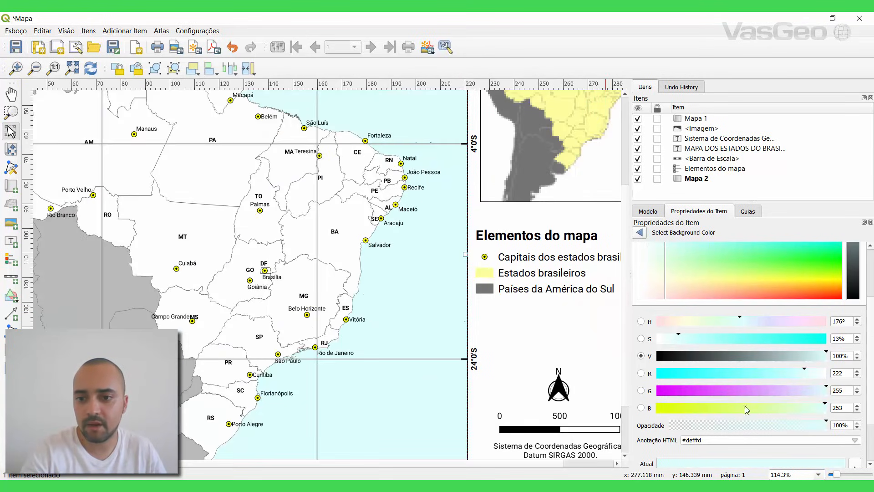
drag(706, 440, 676, 445)
click(16, 47)
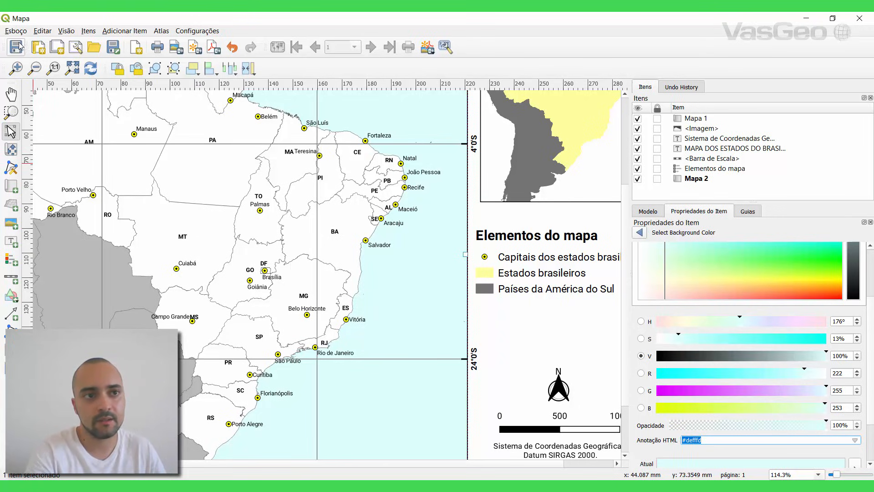
Step: Set the South America location map's background colour to #defffd and save the project
click(541, 164)
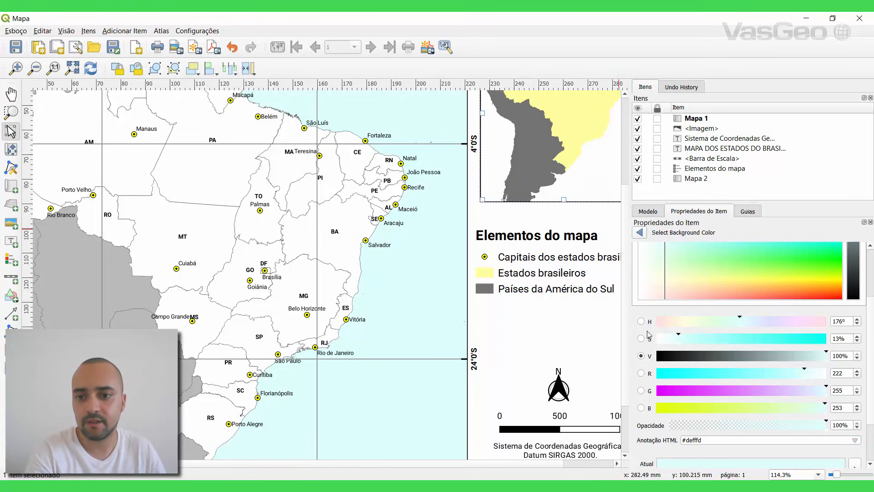
click(639, 232)
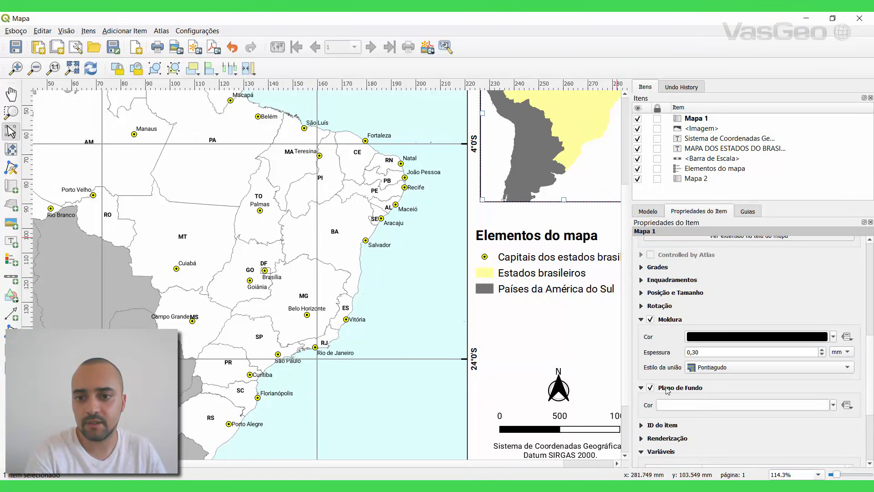
click(641, 319)
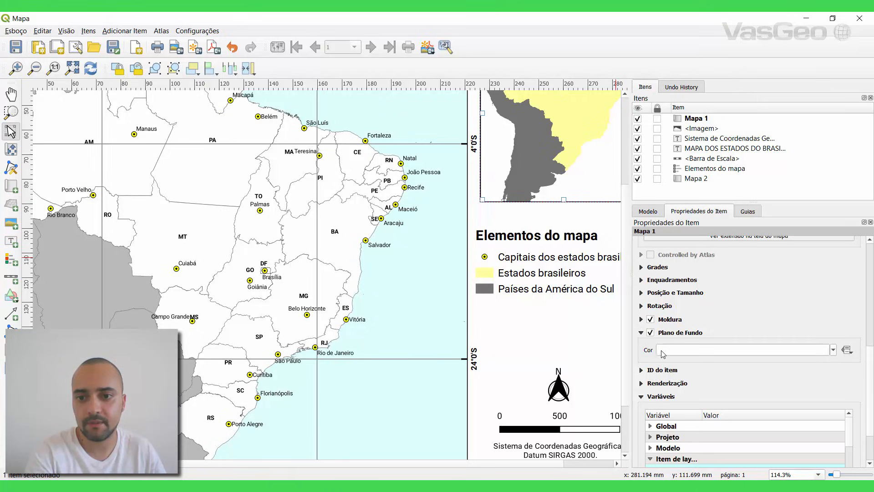
click(678, 350)
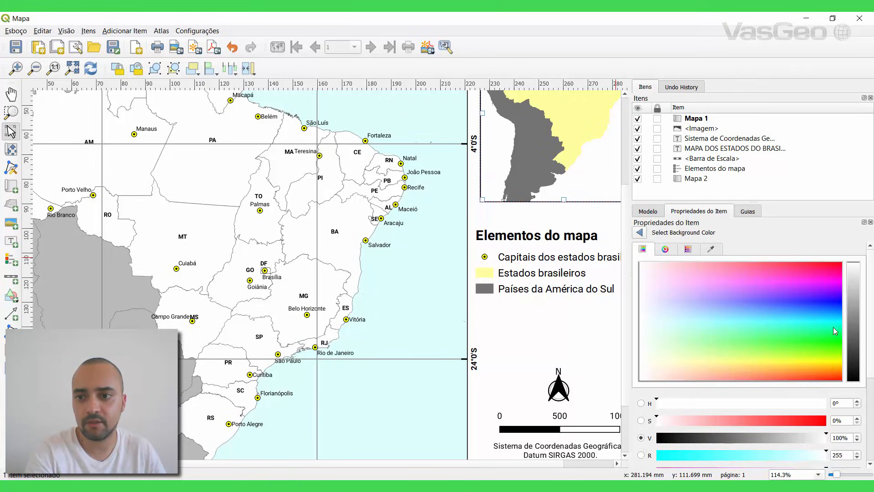
drag(871, 302, 867, 392)
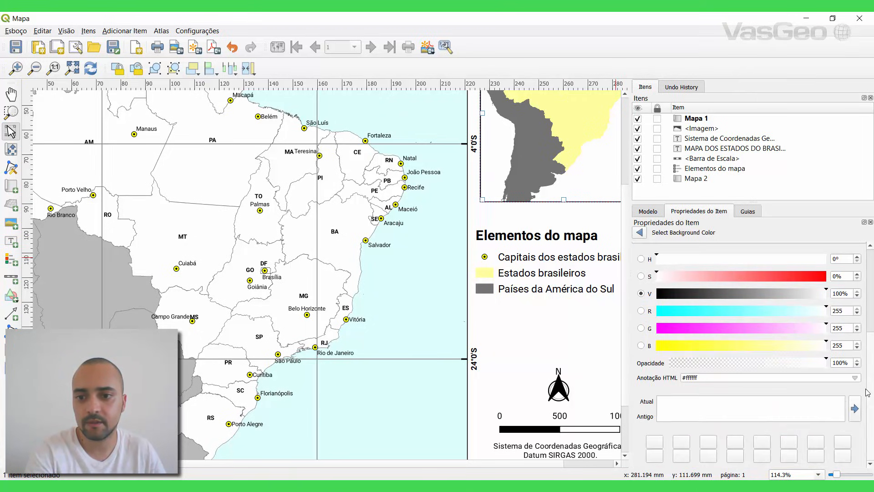
triple_click(683, 378)
text(#defffd)
key(Return)
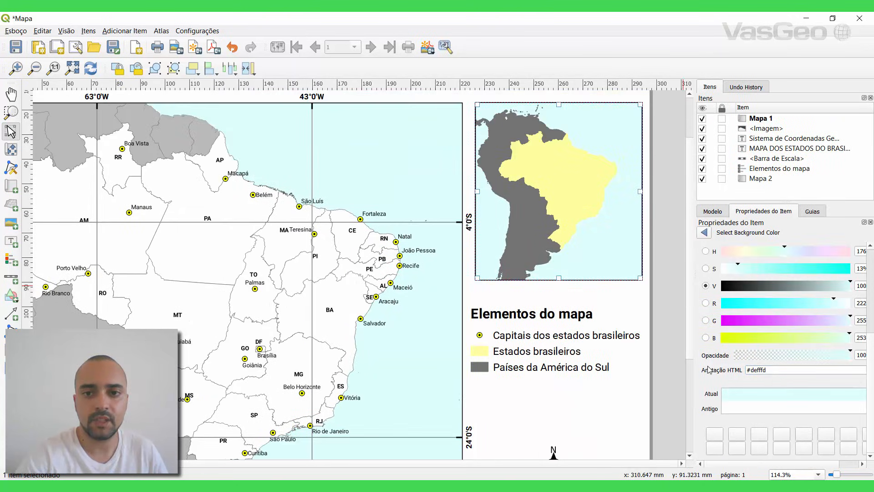
key(ctrl+s)
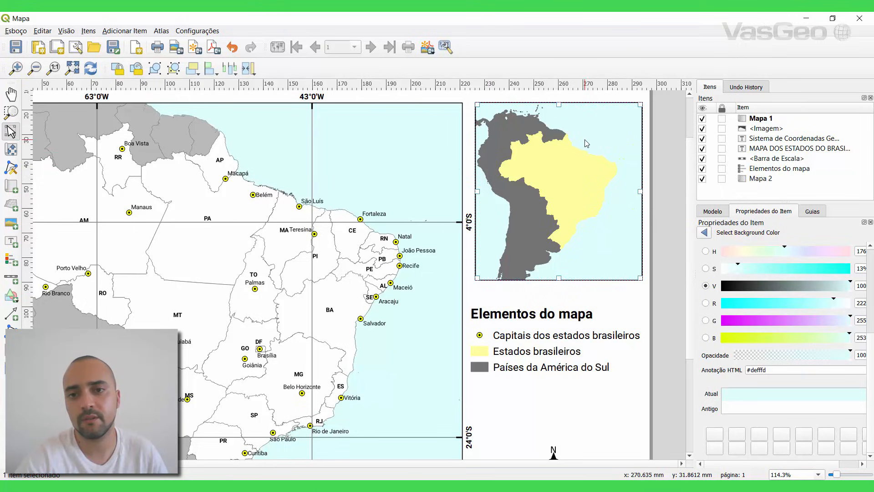
Step: Save the project and delete the Elementos do mapa legend from the layout
scroll(587, 142, up, 1)
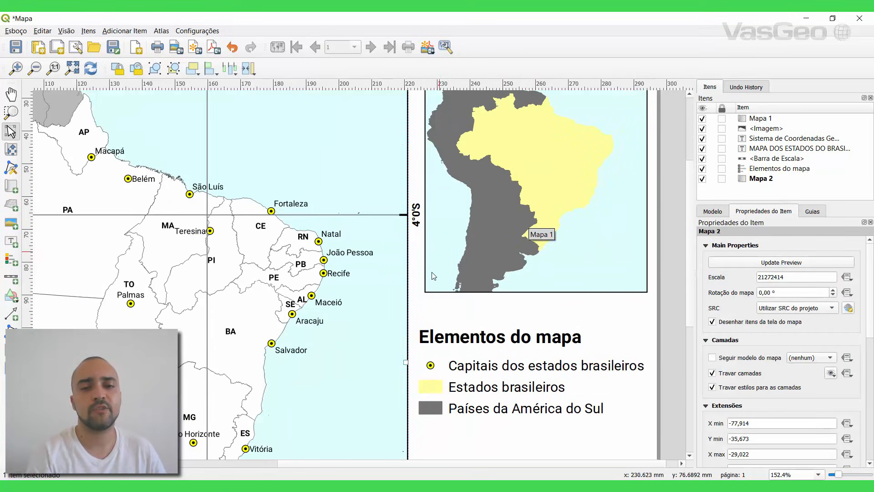
click(440, 390)
scroll(451, 294, down, 5)
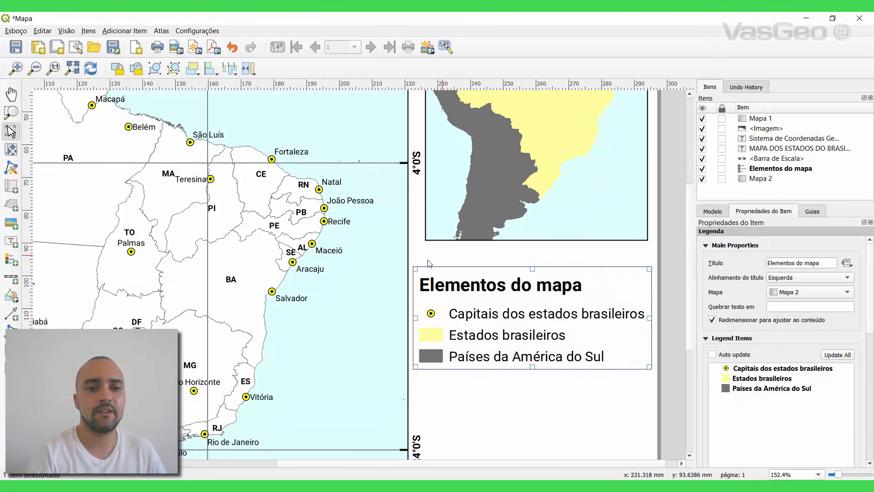
scroll(426, 264, up, 5)
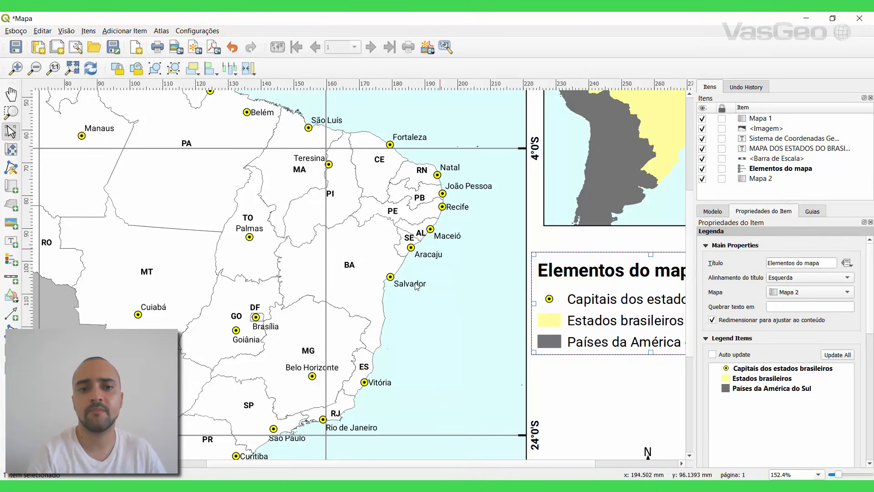
click(15, 49)
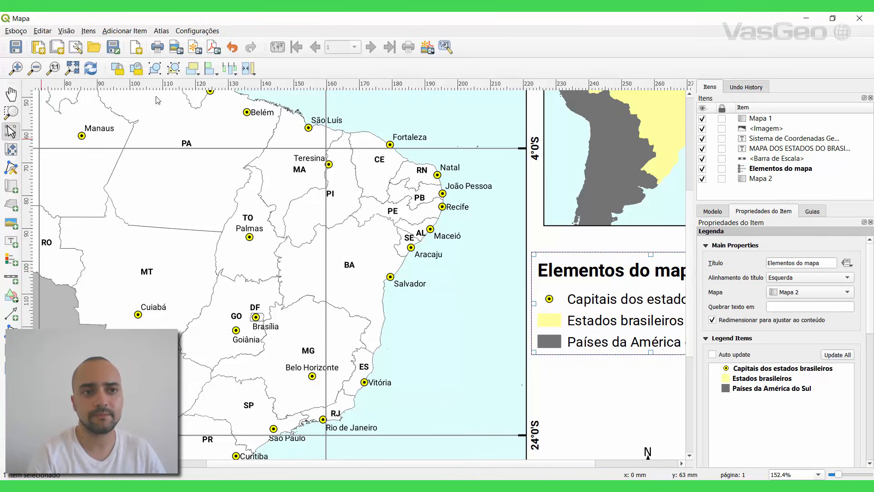
drag(509, 241, 372, 187)
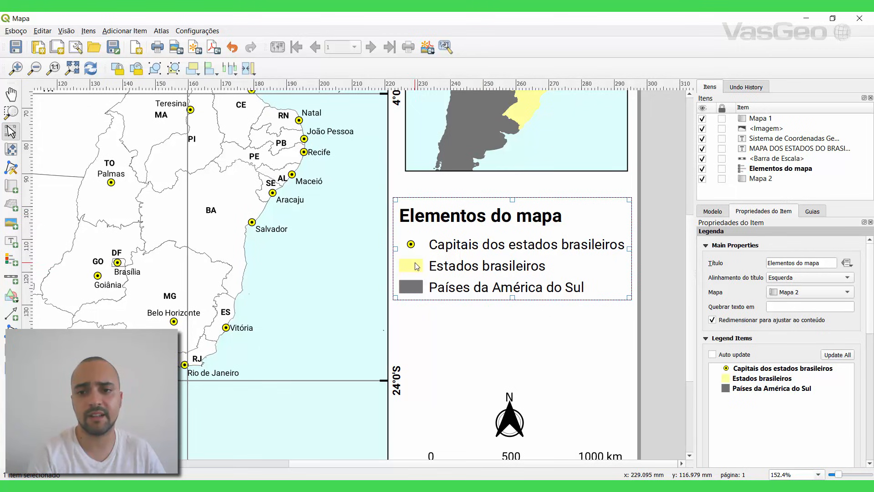
drag(414, 262, 441, 265)
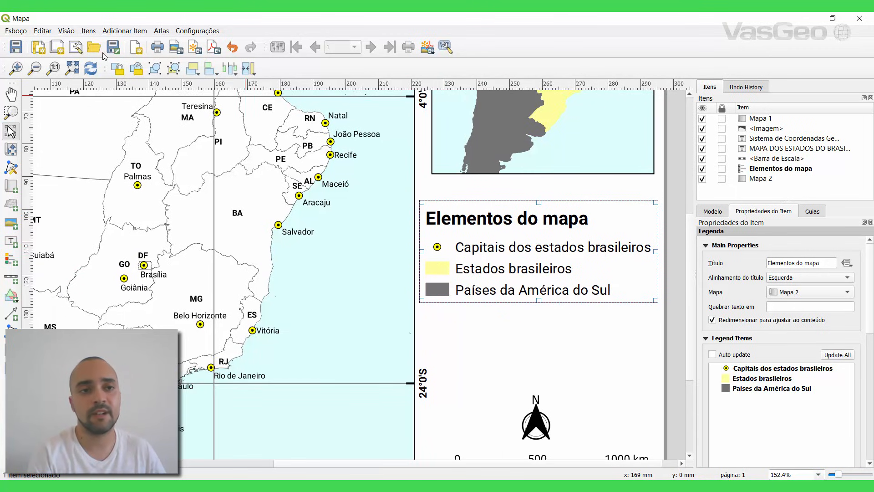
click(66, 31)
mouse_move(95, 33)
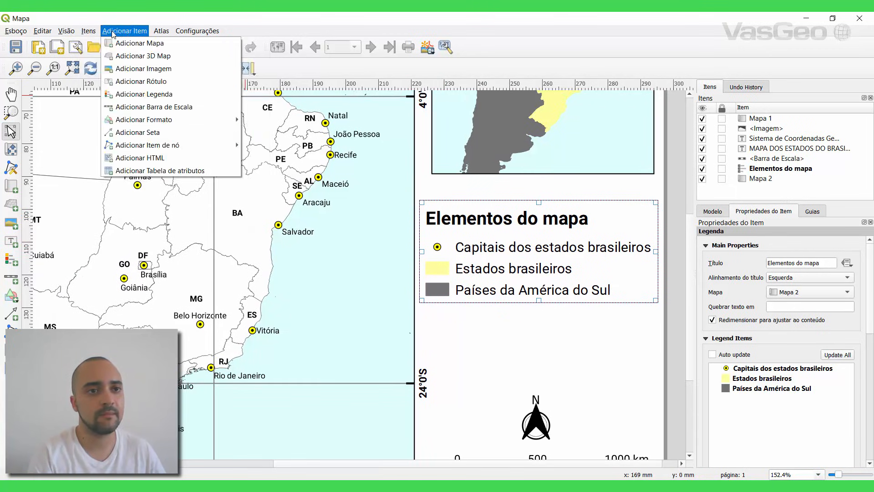
click(51, 43)
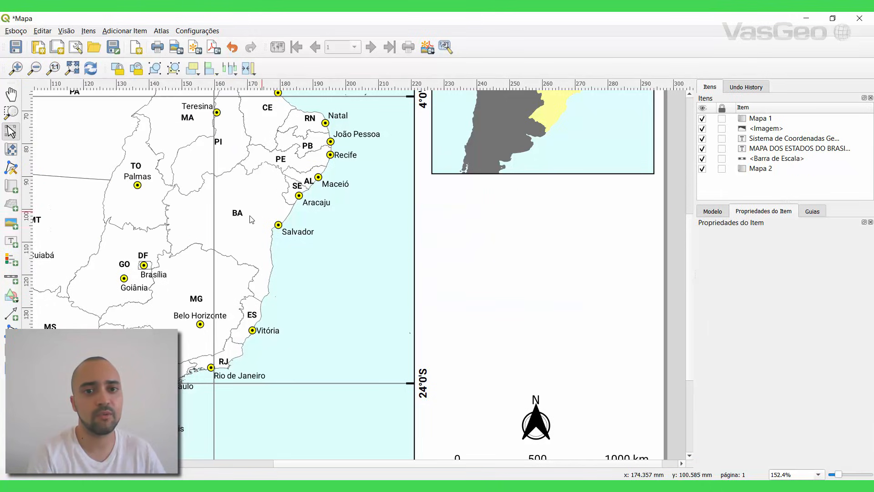
click(344, 200)
click(11, 259)
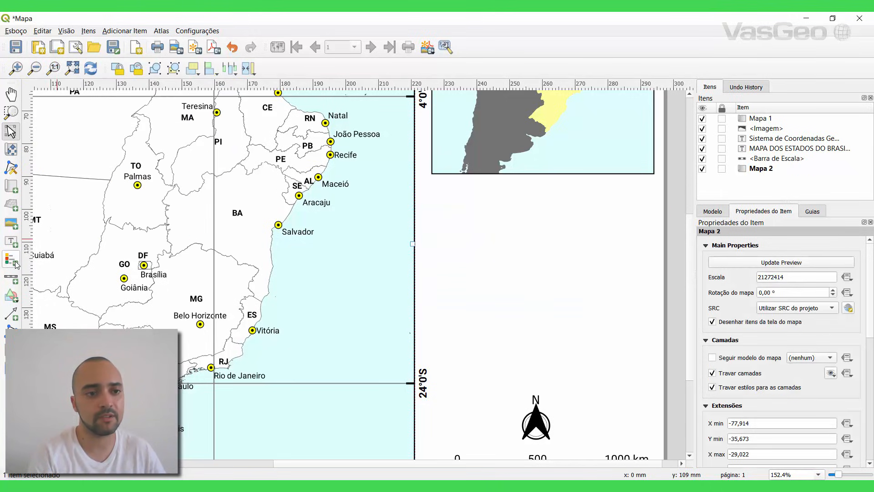
click(450, 262)
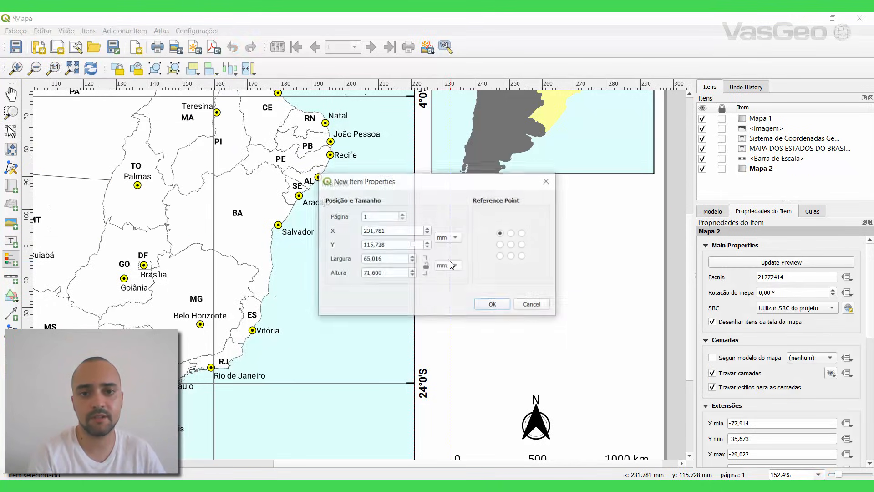
click(531, 304)
click(497, 132)
click(531, 304)
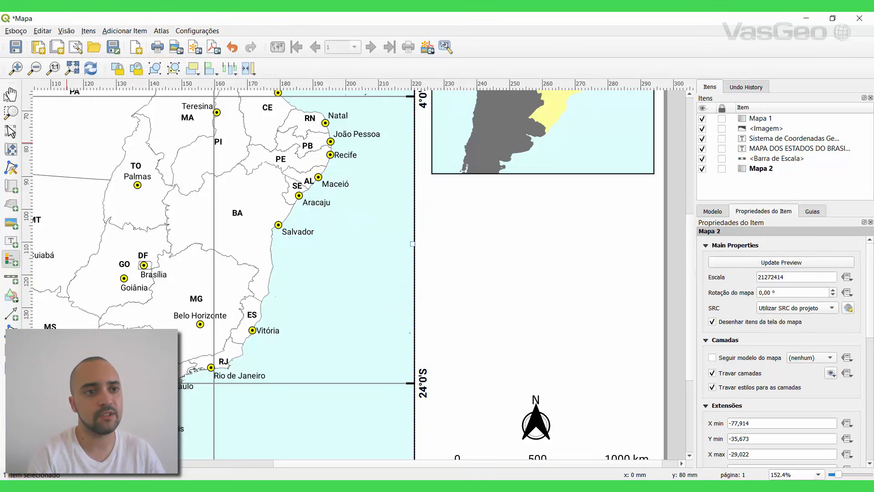
Step: Lock the layers of the South America location map and save the project
click(11, 132)
click(484, 136)
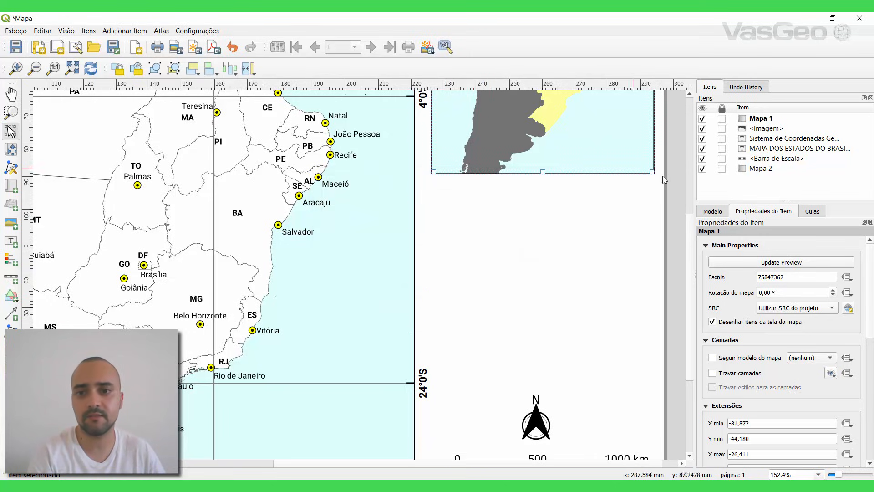
click(712, 373)
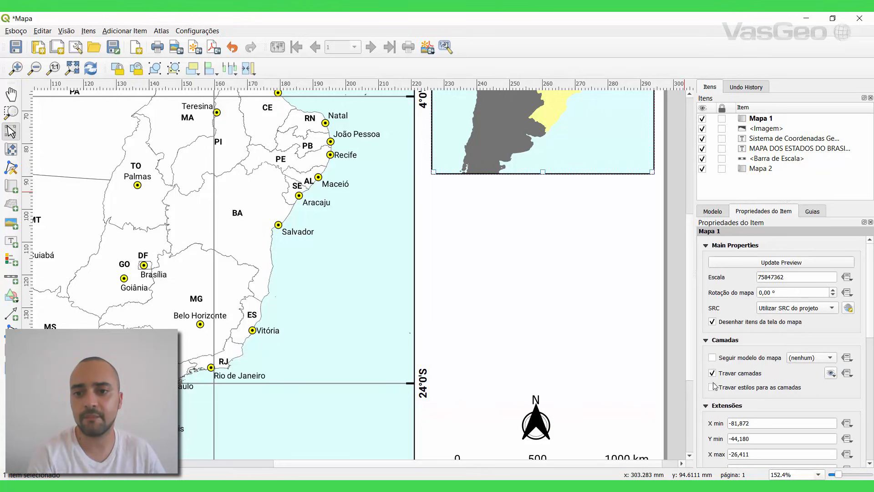
click(16, 47)
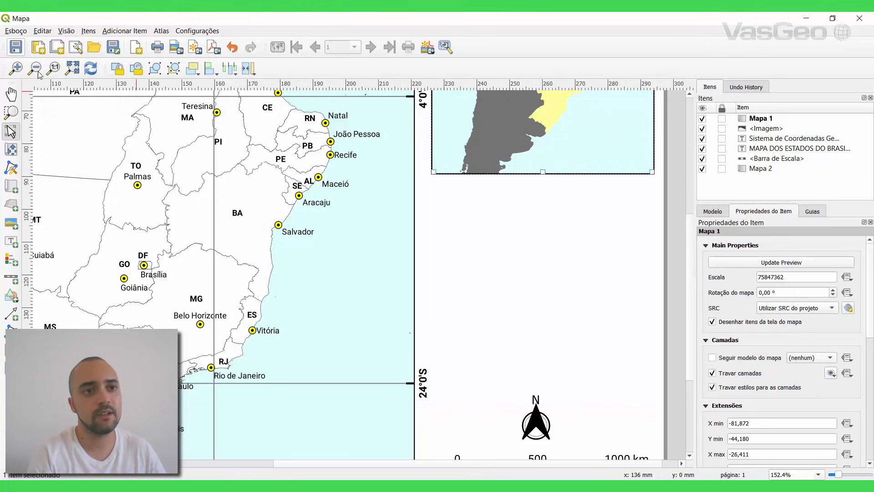
Step: Add a new legend linked to the main map in the empty area below the location map
click(205, 223)
click(11, 259)
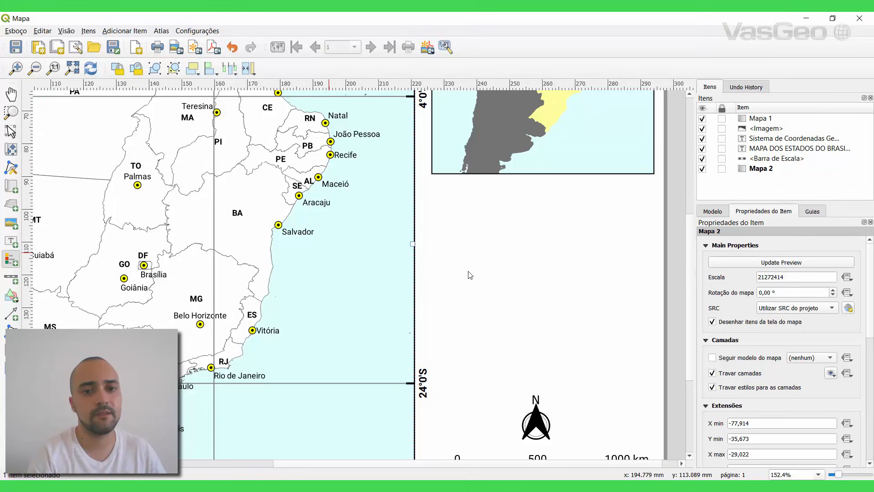
click(464, 244)
click(492, 305)
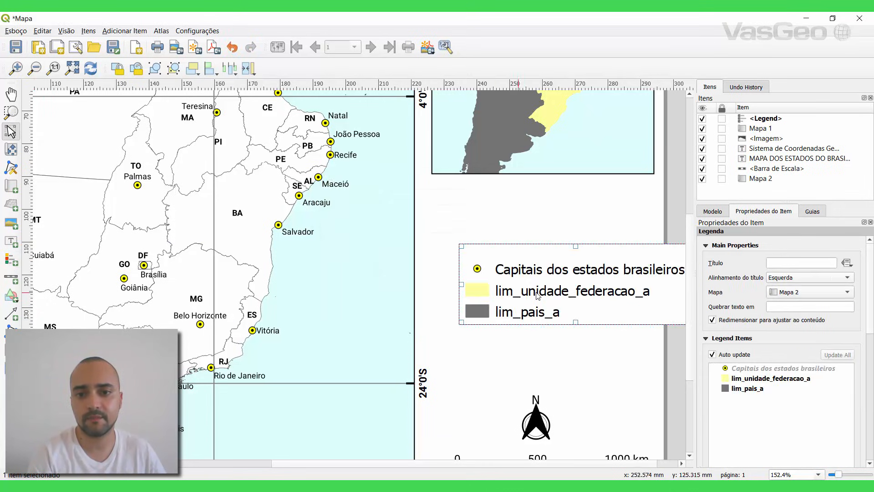
Step: Turn off the new legend's automatic update and rename its lim_unidade_federacao_a entry as Estados brasileiros
click(712, 354)
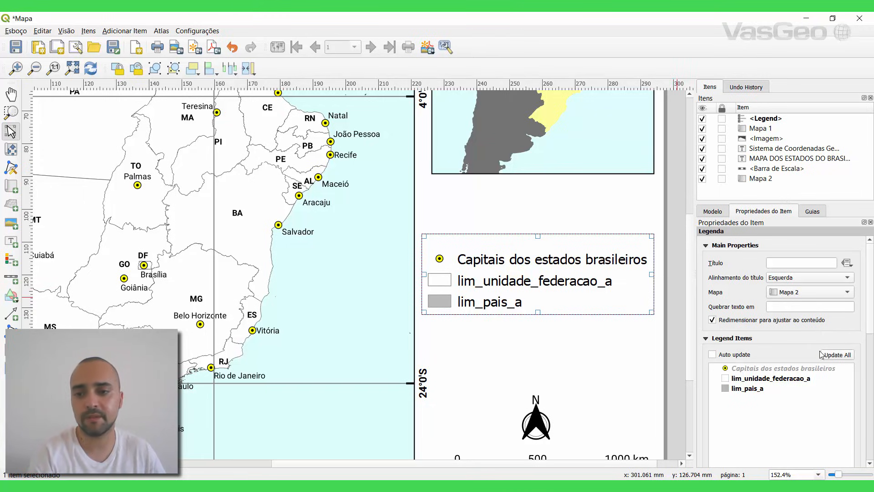
click(760, 378)
double_click(761, 378)
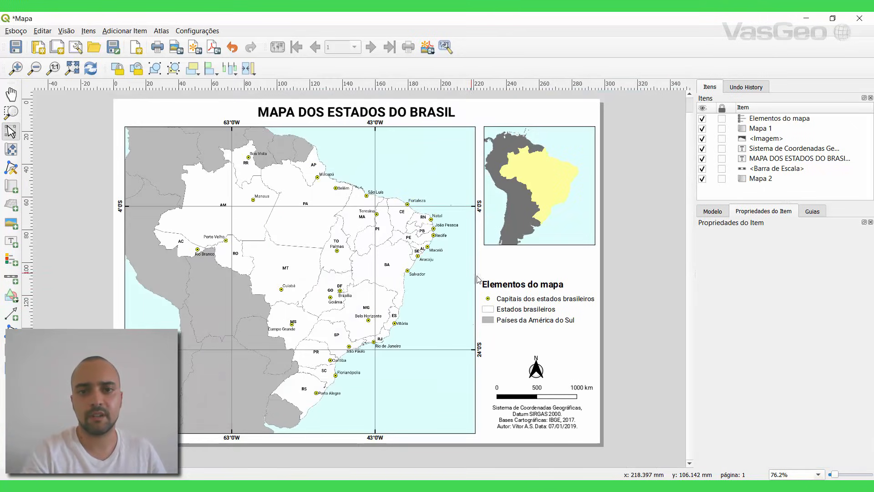
key(v)
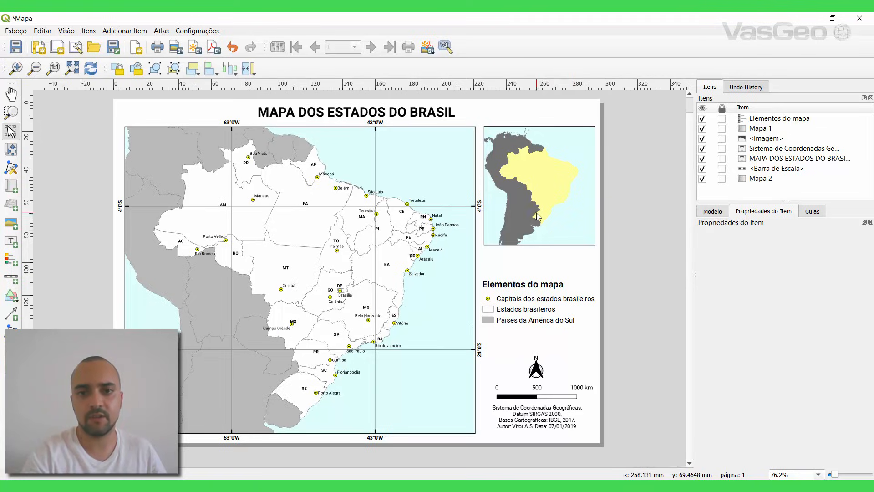
scroll(508, 346, up, 1)
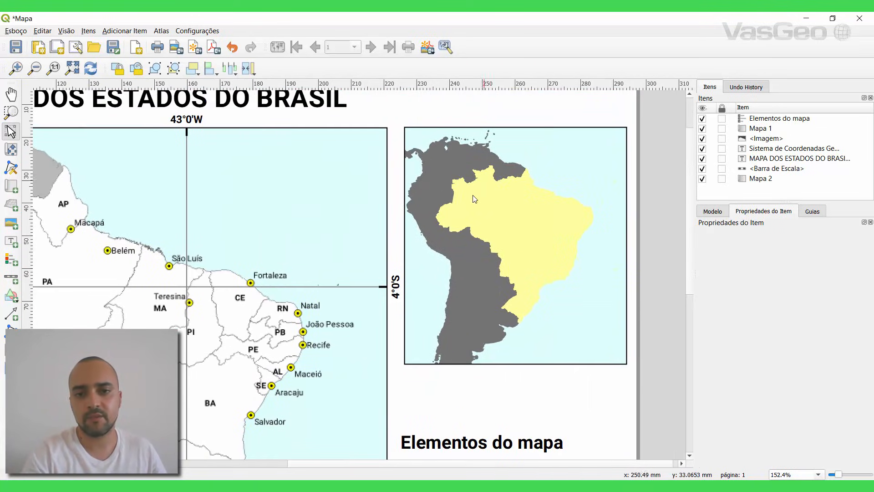
Step: Add a text label reading BRASIL over the South America location map and save the project along the way
click(11, 242)
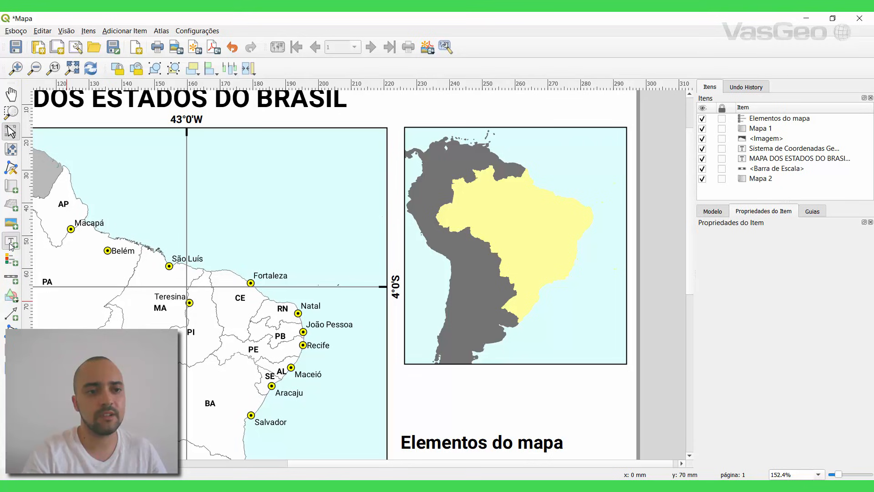
click(504, 237)
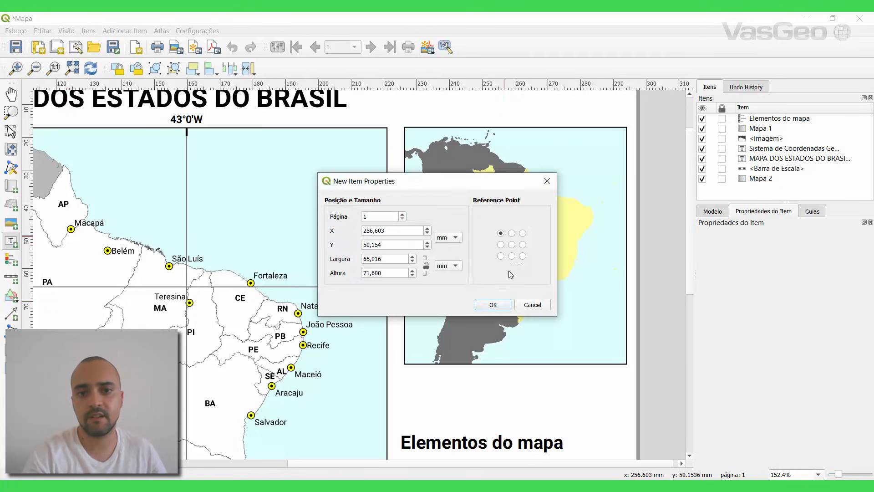
click(493, 305)
click(16, 47)
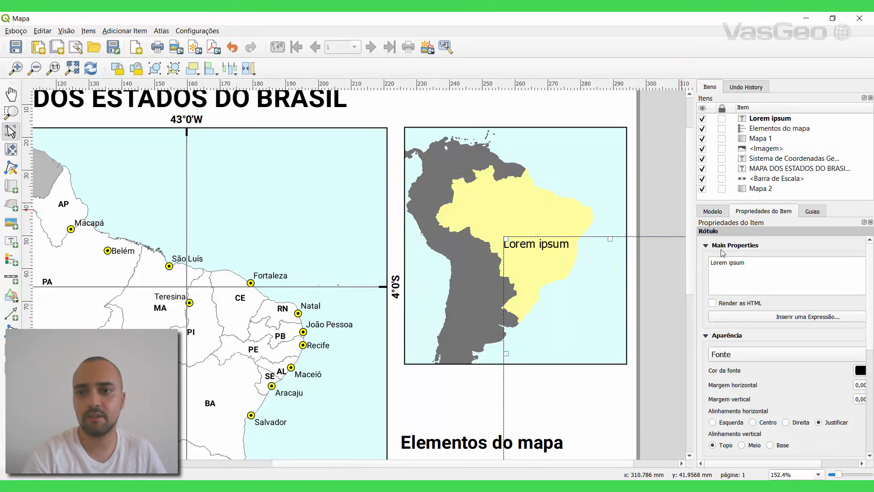
click(736, 277)
key(ctrl+shift+Left)
key(ctrl+shift+Left)
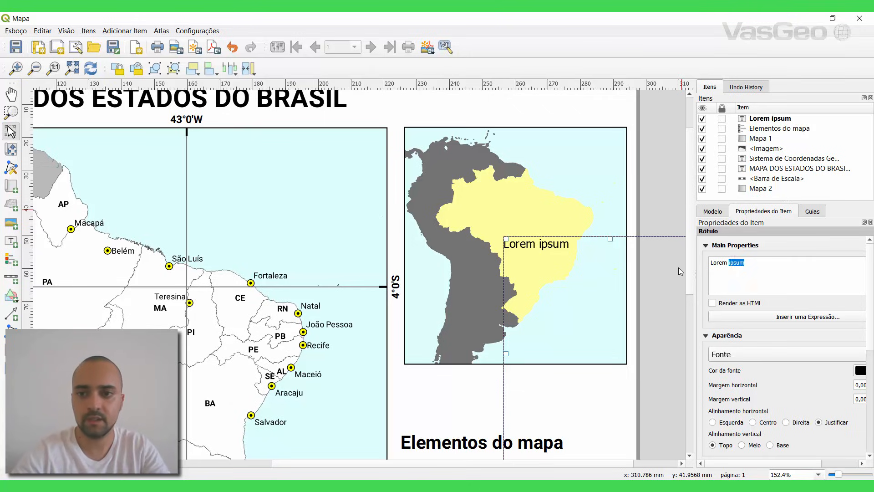
text(BRASIL)
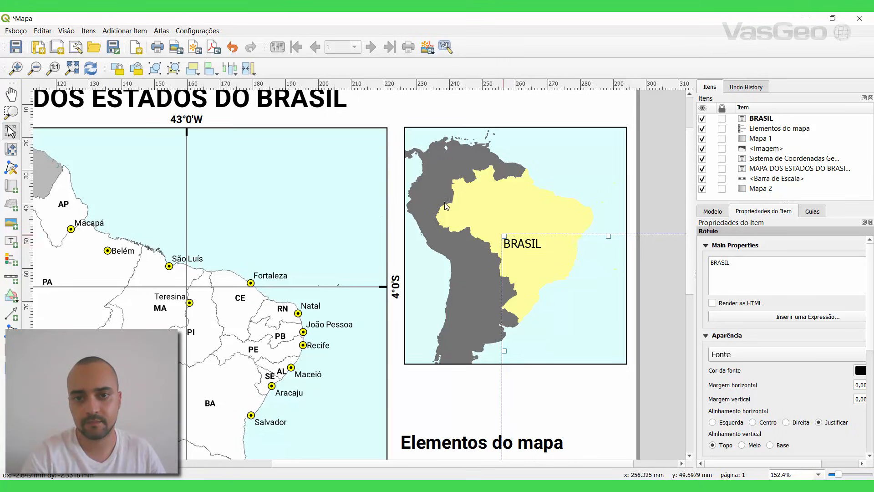
Step: Shrink the BRASIL label box over the yellow country shape and align its text to Centro horizontally and Meio vertically
drag(515, 256, 380, 164)
drag(462, 293, 556, 241)
click(552, 282)
click(518, 234)
click(753, 422)
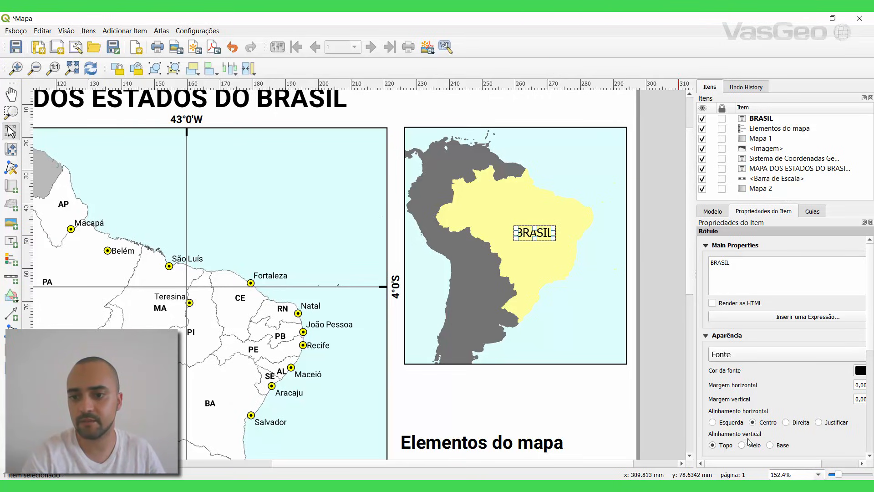
click(742, 444)
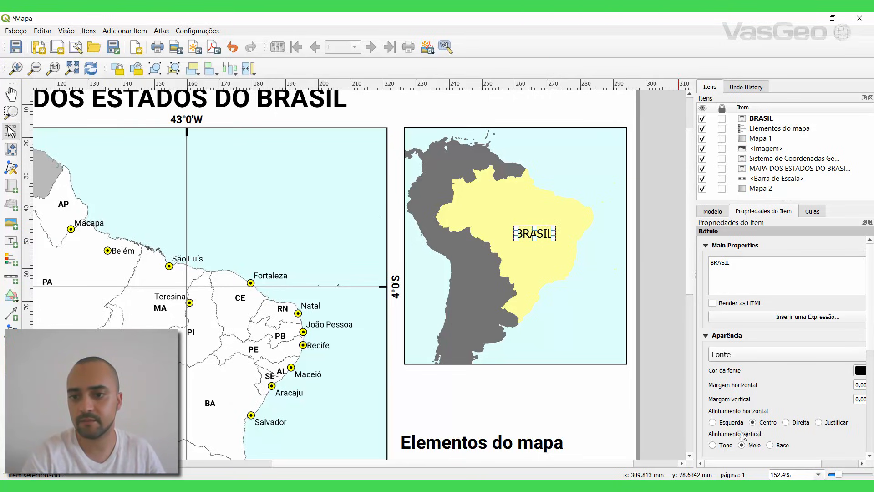
Step: Set the BRASIL label's font to Roboto and save the project
click(724, 356)
click(380, 186)
drag(379, 184, 299, 183)
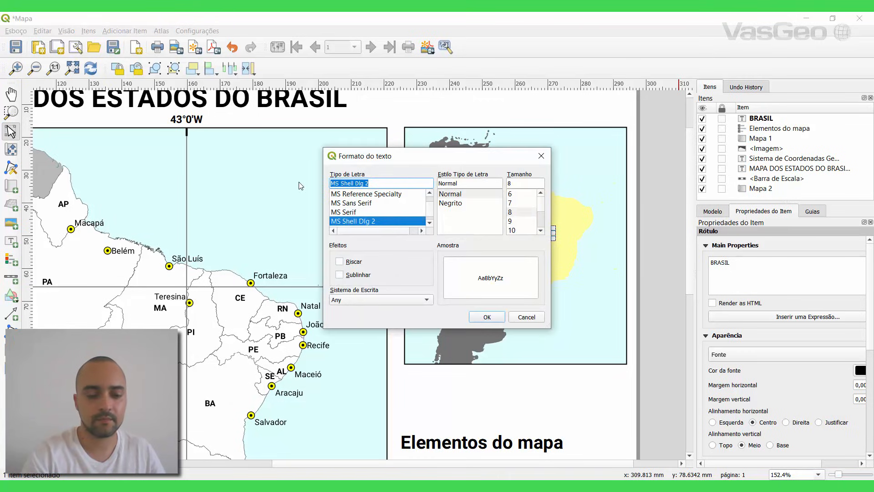
text(ro)
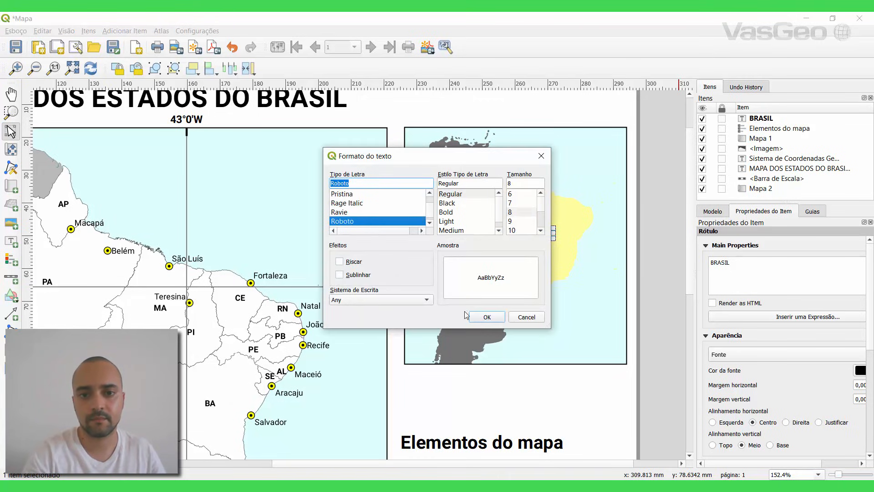
click(482, 317)
key(ctrl+0)
click(503, 174)
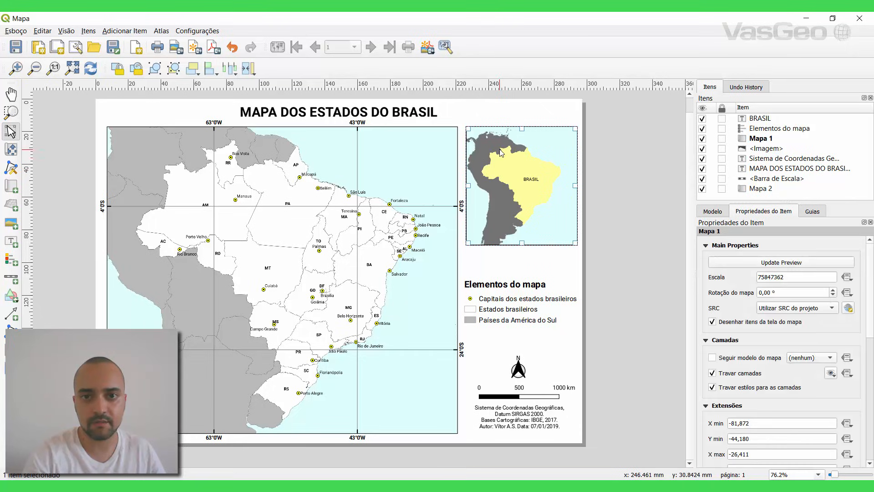
click(611, 198)
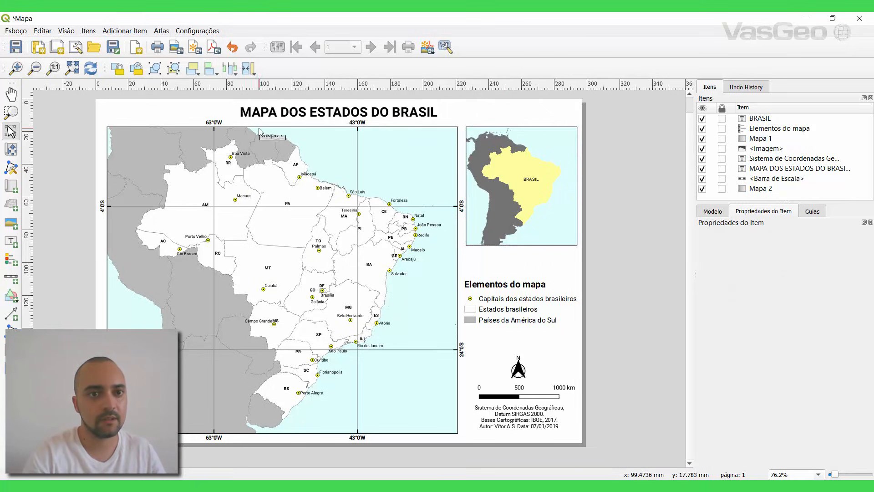
click(16, 47)
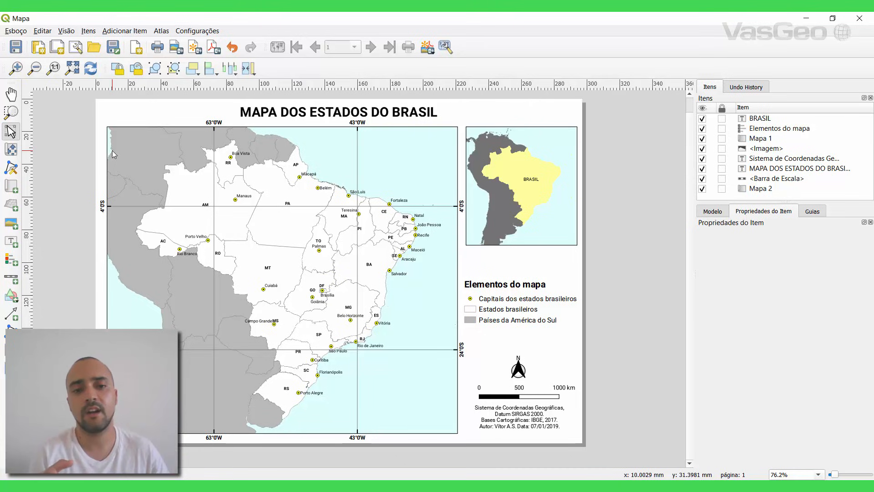
Step: Examine the layout closely: the main map, location map, title, legend, north arrow, scale bar and credits text
scroll(319, 306, up, 1)
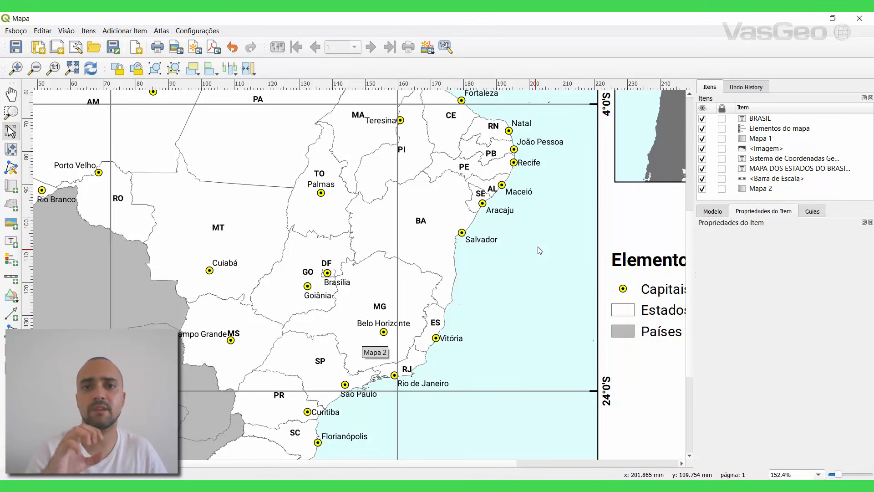
drag(567, 183, 389, 298)
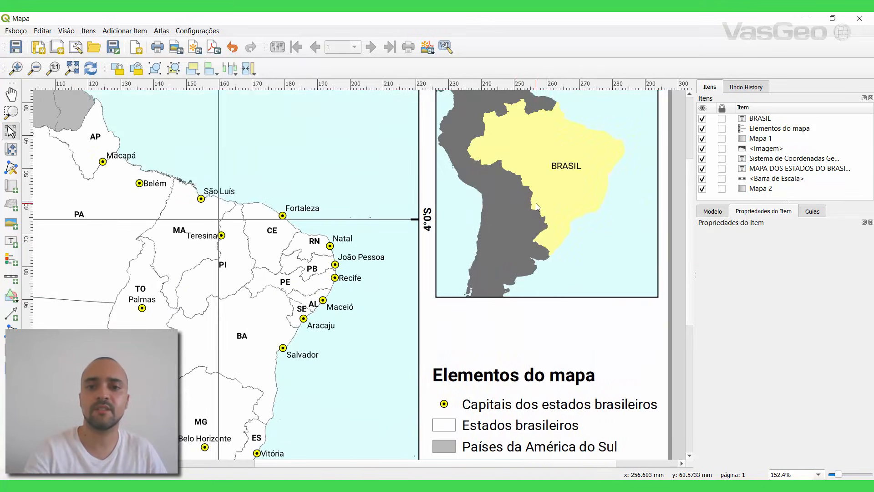
drag(536, 203, 506, 243)
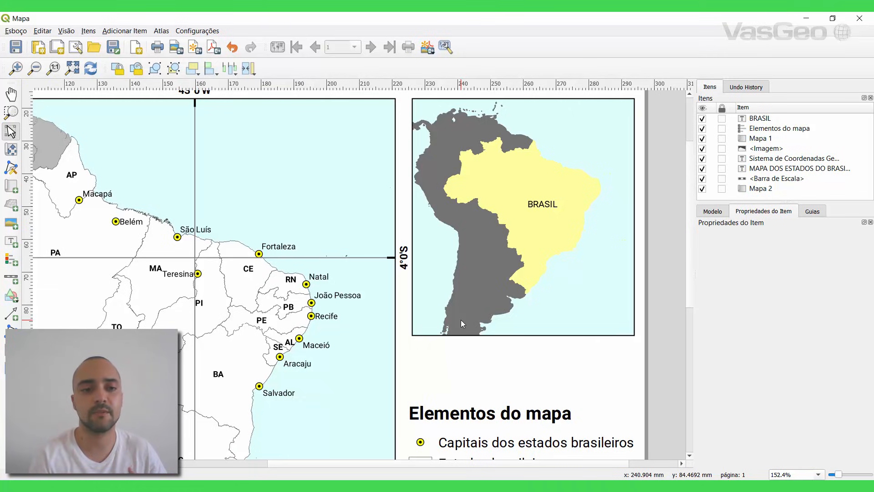
drag(280, 286, 404, 331)
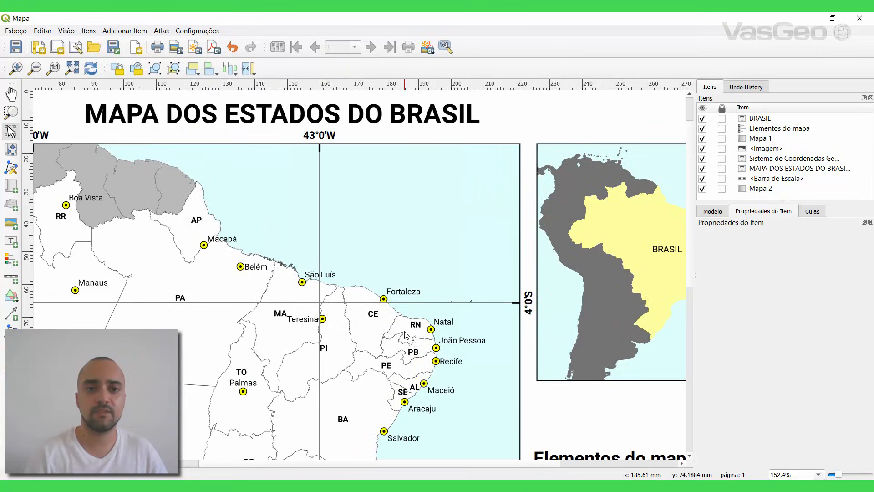
key(ctrl+0)
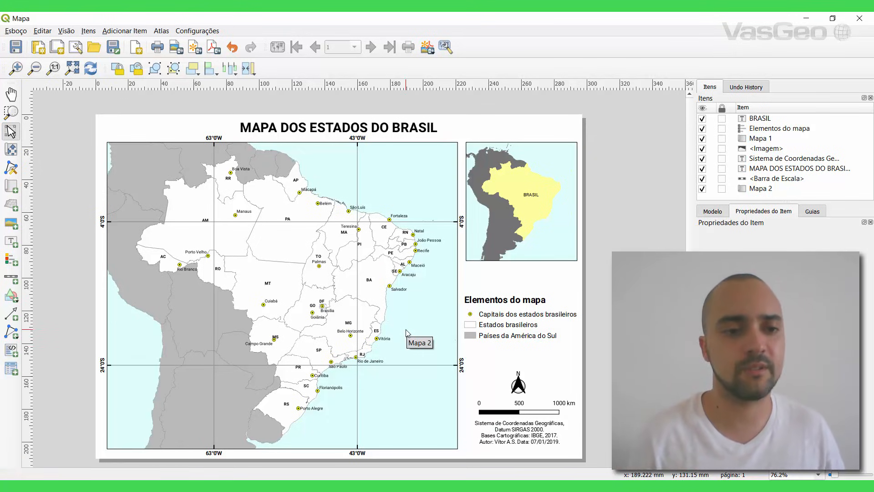
scroll(495, 424, up, 1)
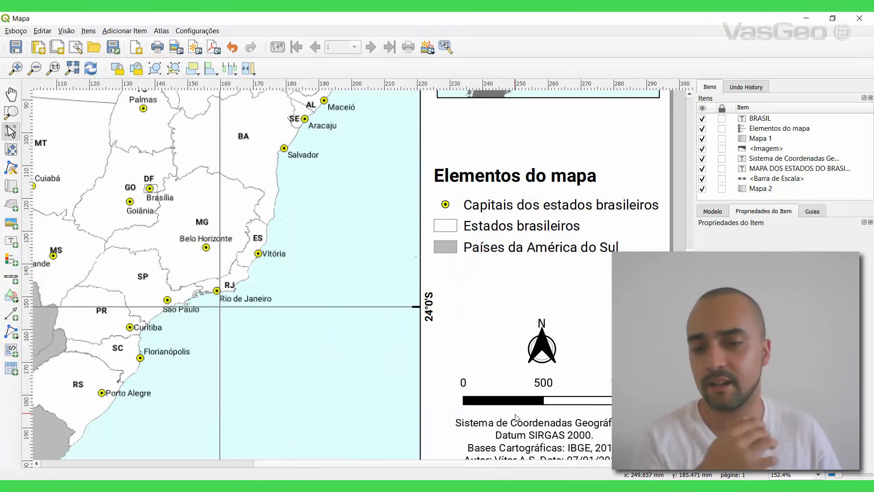
drag(534, 416, 504, 377)
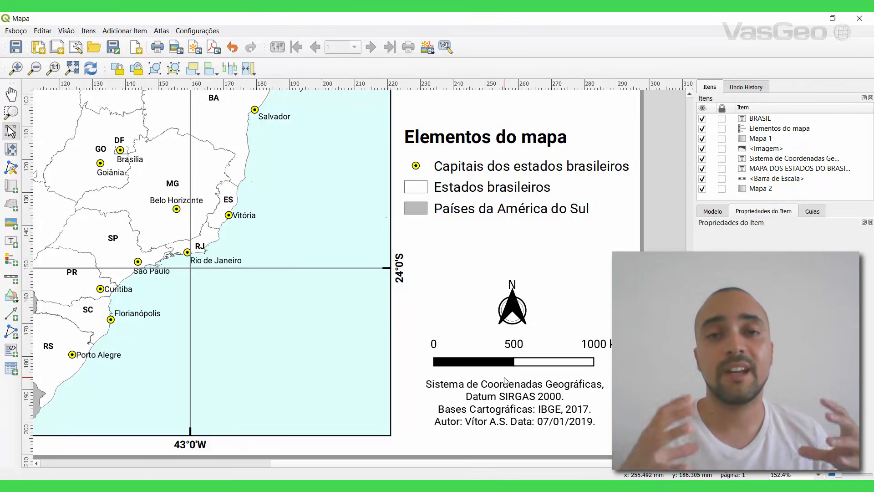
scroll(380, 331, down, 1)
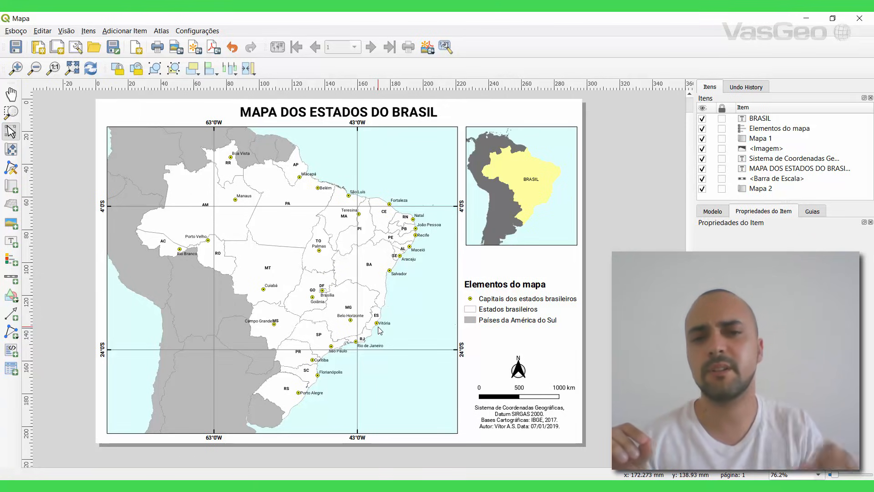
Step: Change the main map's scale so Brazil appears slightly larger in its frame, and save the project
click(215, 217)
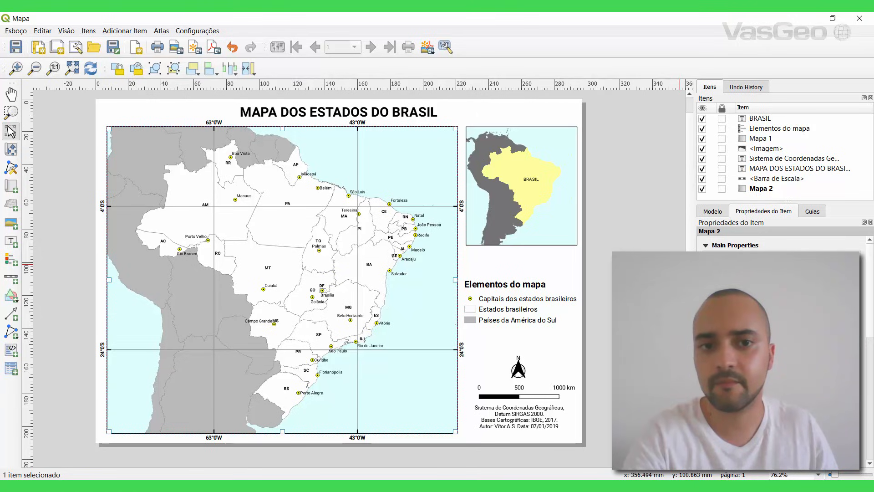
key(Return)
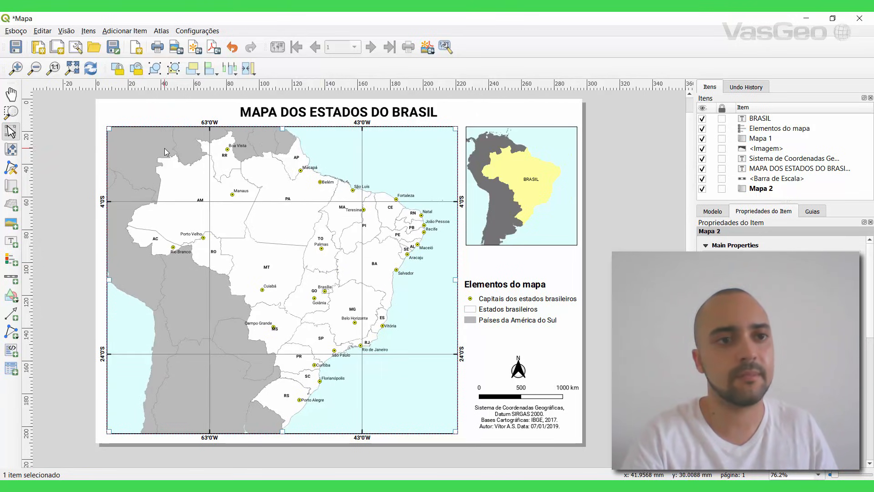
click(16, 47)
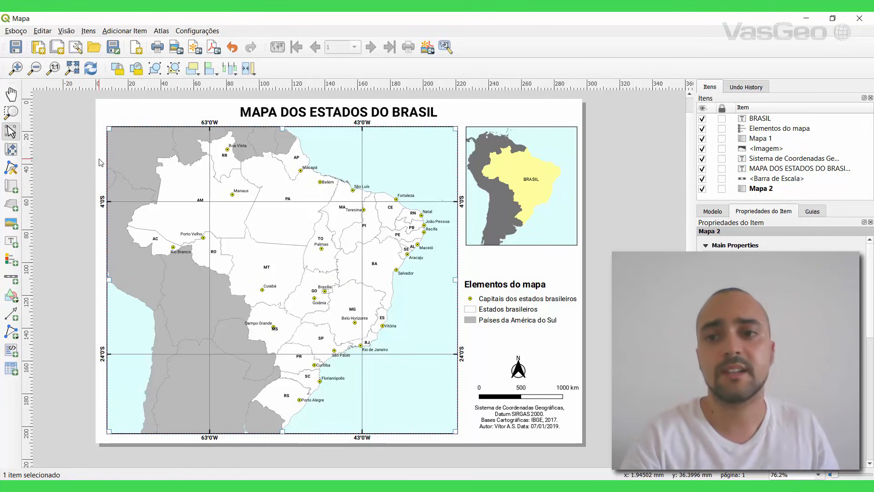
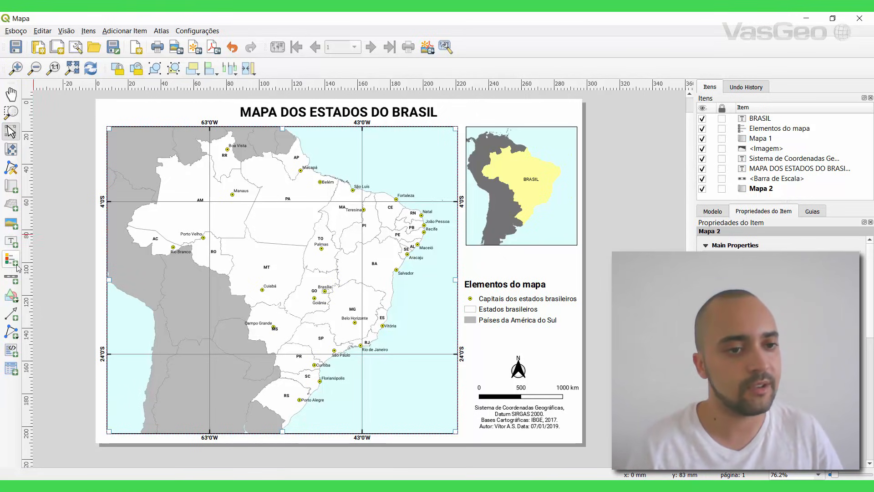
Step: Draw a rectangle shape covering the entire page, from its upper-left corner to its lower-right corner
click(12, 296)
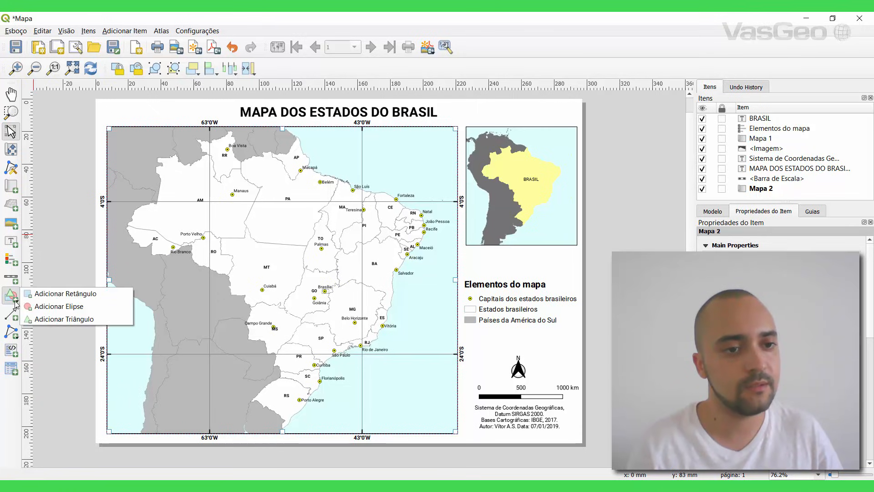
click(88, 297)
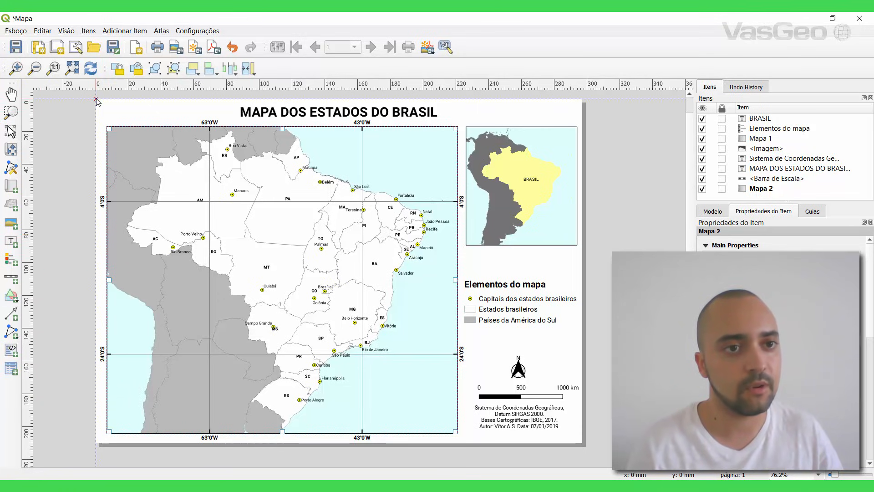
drag(96, 99, 584, 444)
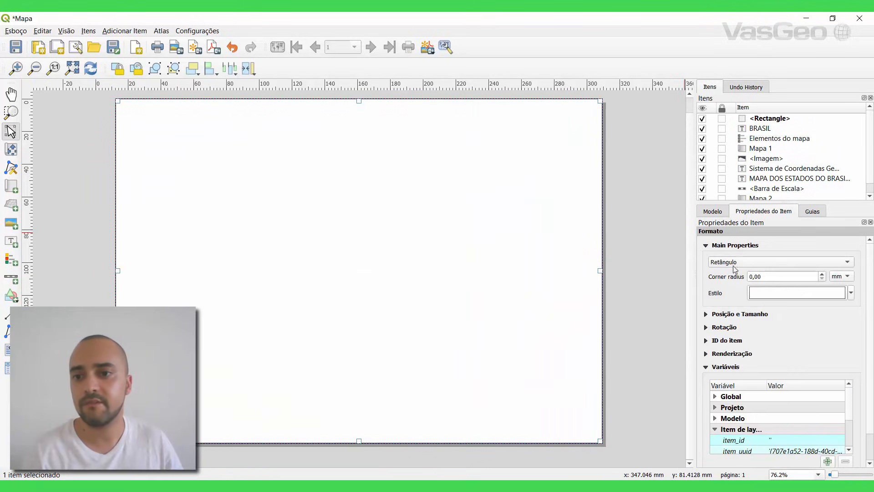
Step: Set the fill style of the page rectangle's Preenchimento simples layer to Sem pincel, keeping only the outline
click(796, 295)
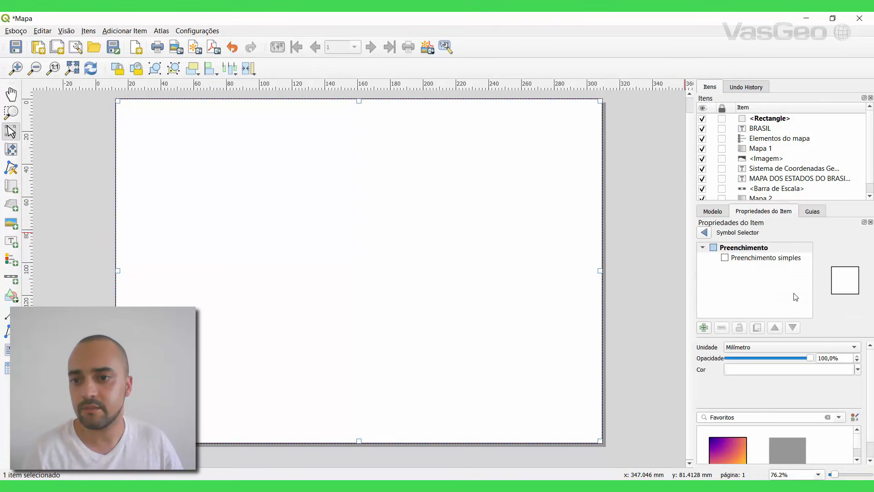
click(752, 258)
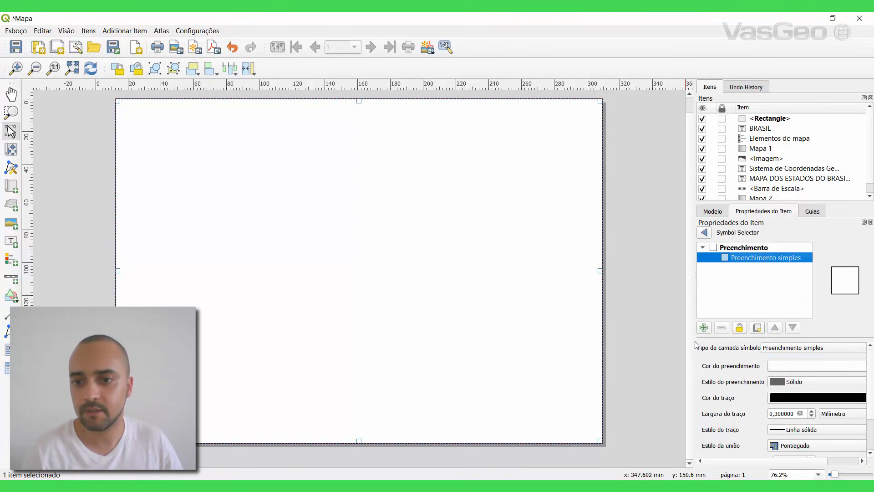
drag(695, 343, 630, 345)
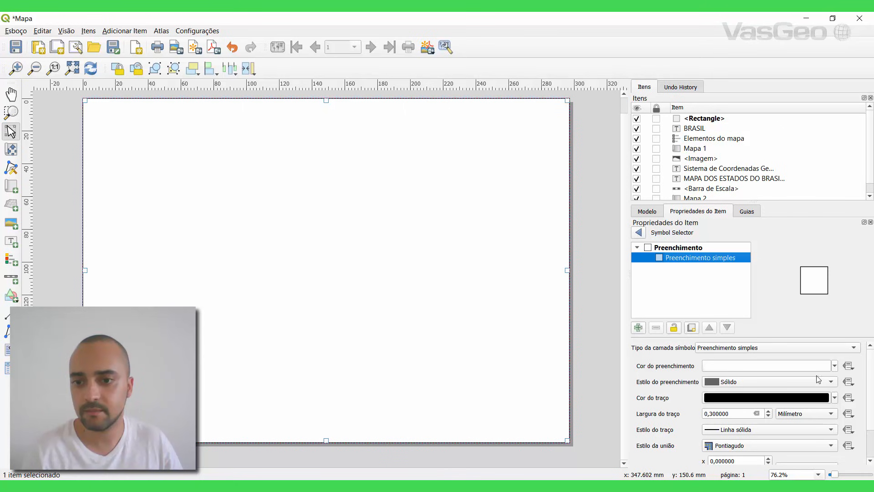
click(773, 383)
click(734, 356)
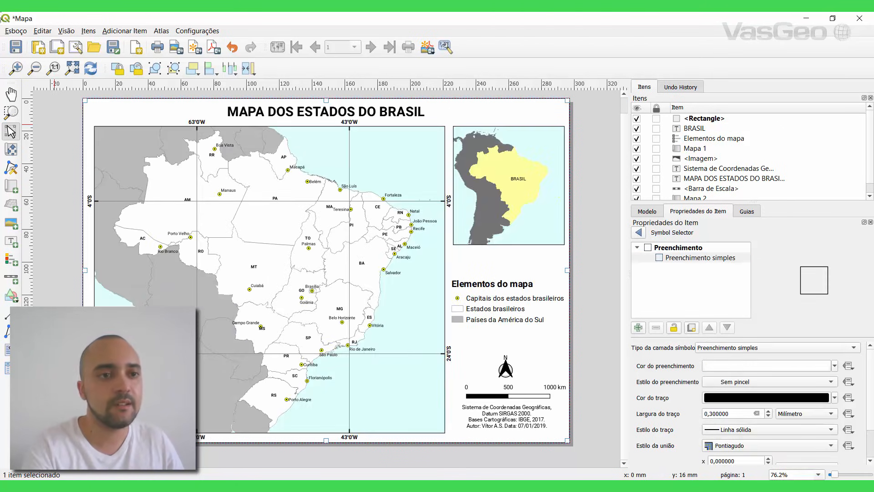
Step: Move the border rectangle's upper-left corner just inside the page corner, about 0.1 mm from the edges
mouse_move(88, 105)
mouse_down()
mouse_move(248, 200)
mouse_move(270, 118)
mouse_move(244, 213)
mouse_move(272, 231)
mouse_move(114, 145)
mouse_move(82, 104)
mouse_up()
scroll(83, 104, up, 3)
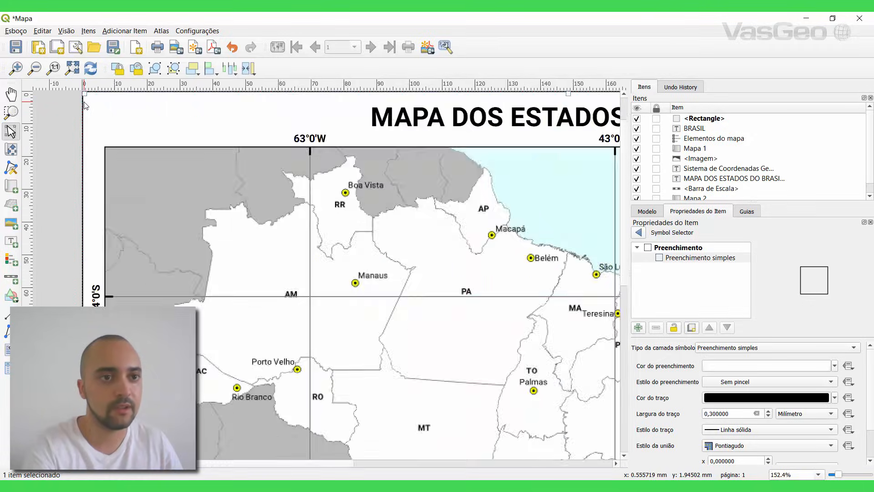
scroll(205, 179, up, 3)
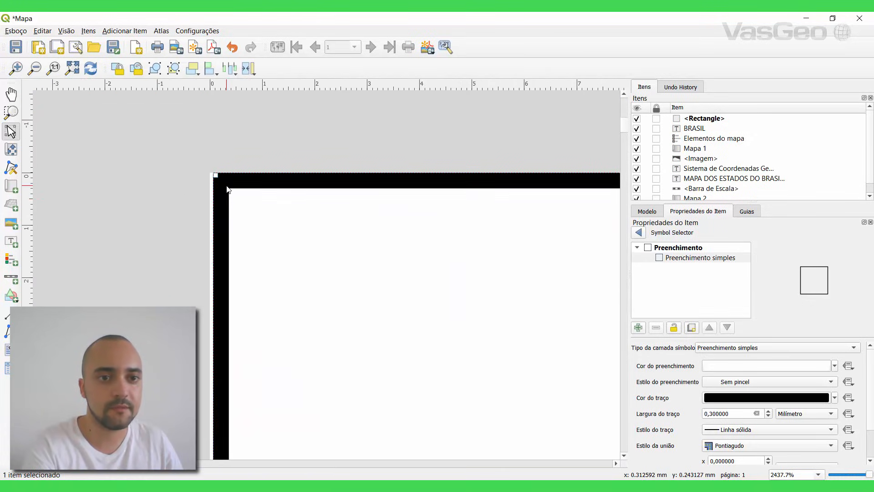
drag(202, 164, 203, 172)
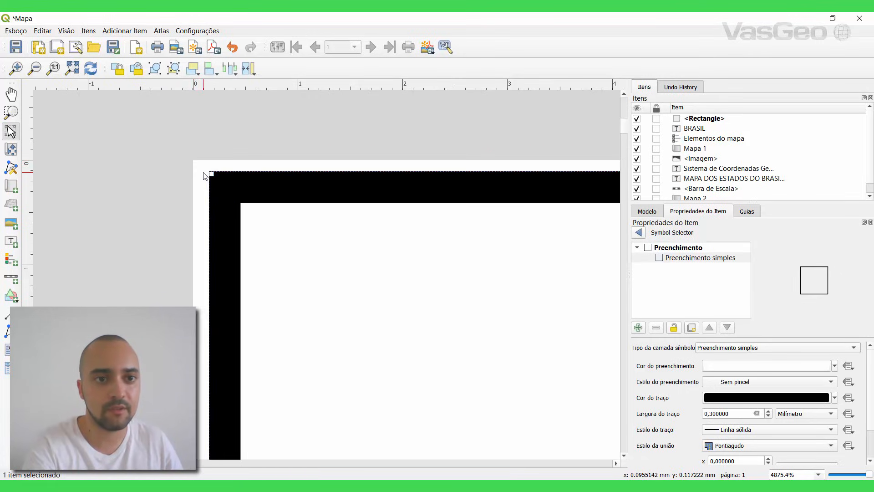
scroll(203, 175, down, 3)
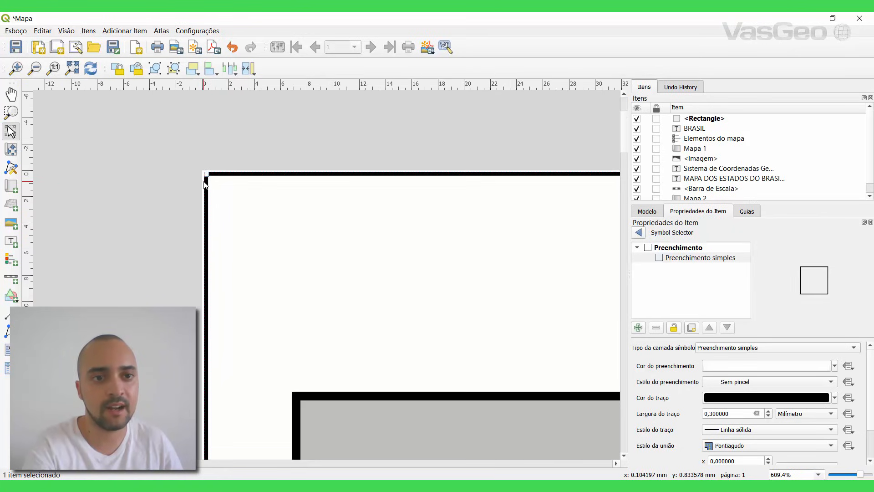
Step: Check the border rectangle along the page's right edge, save the project, and deselect the rectangle
scroll(192, 185, down, 3)
scroll(568, 118, up, 4)
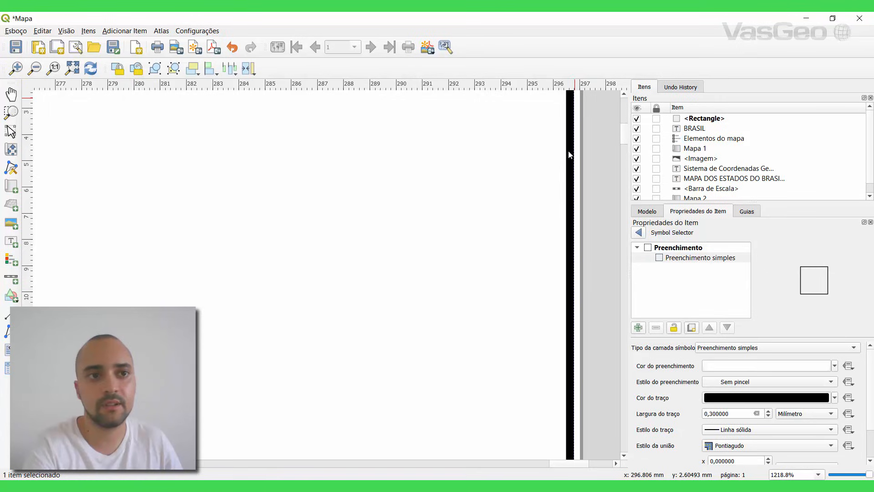
scroll(568, 155, up, 1)
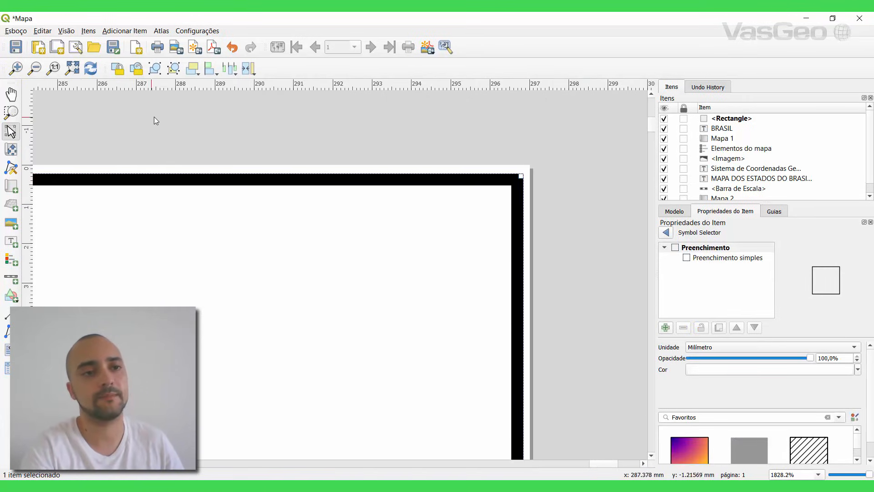
click(16, 47)
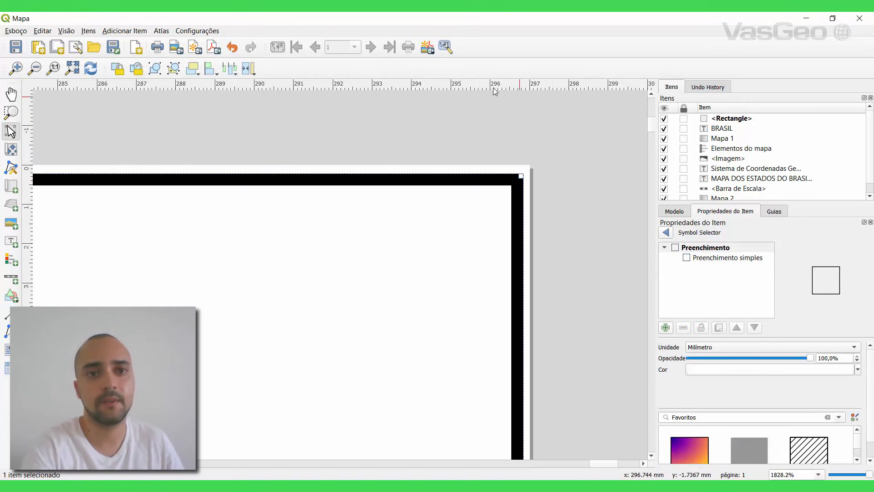
click(54, 68)
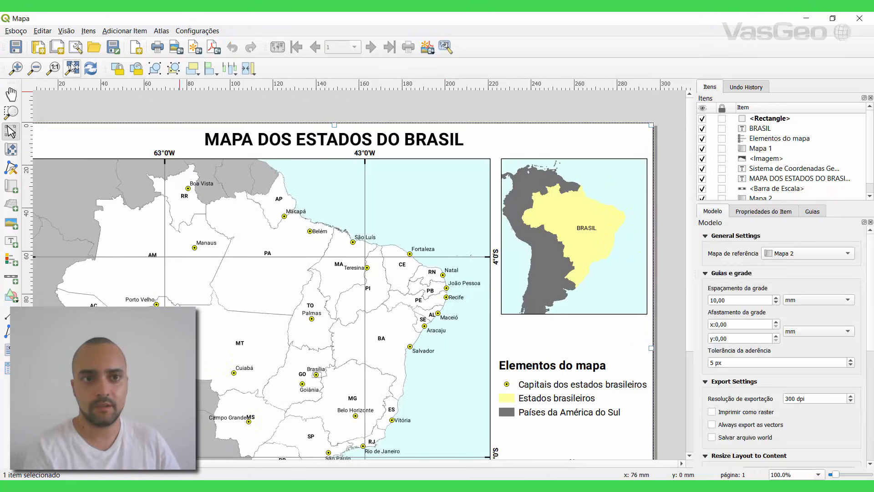
click(72, 68)
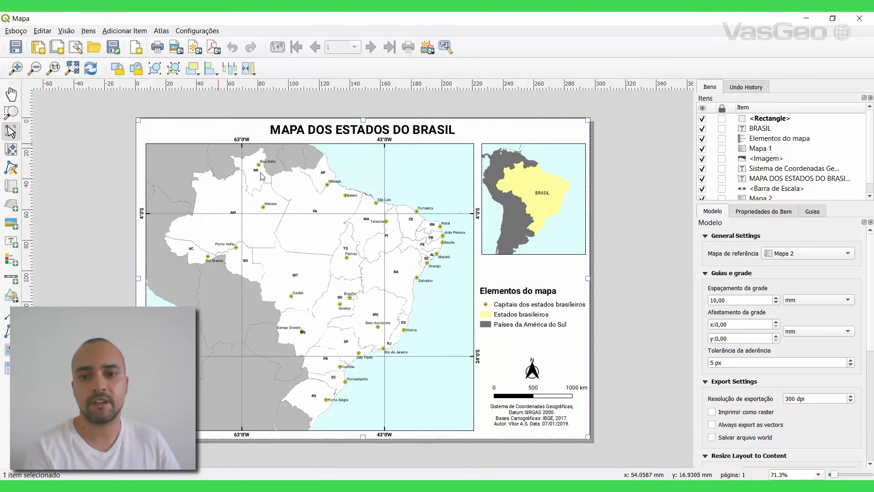
click(653, 305)
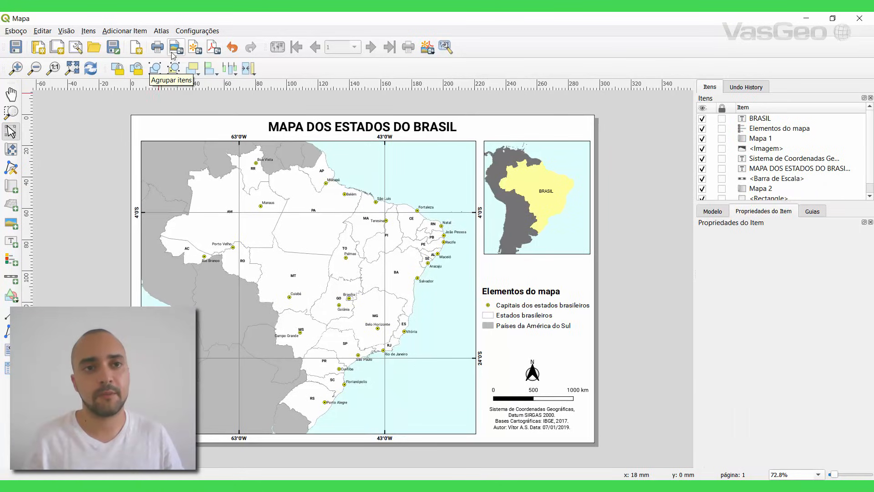
Step: Export the layout as the PNG image Mapa.png in the Shapes folder at 300 dpi, 3507 by 2480 px, with antialiasing enabled
click(176, 48)
click(205, 277)
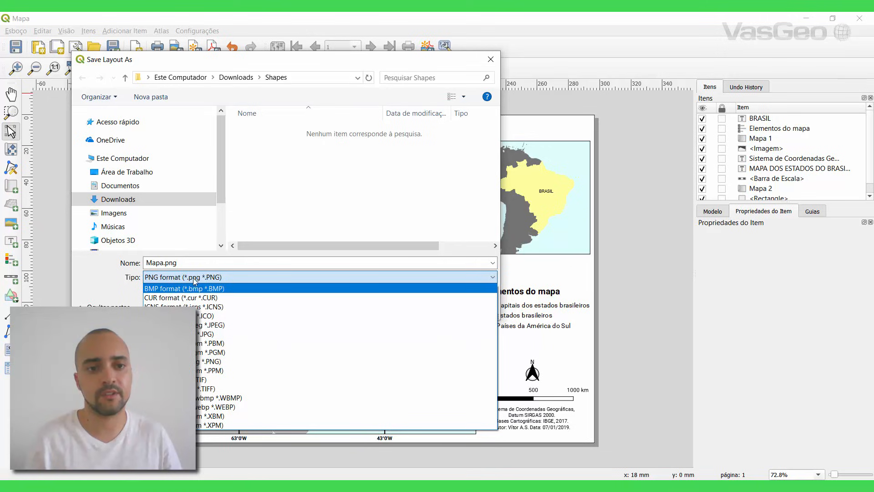
click(199, 267)
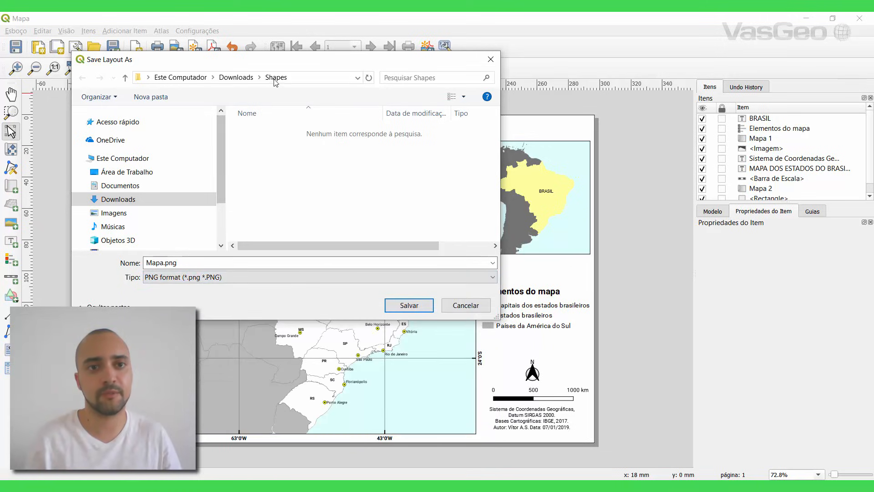
click(400, 306)
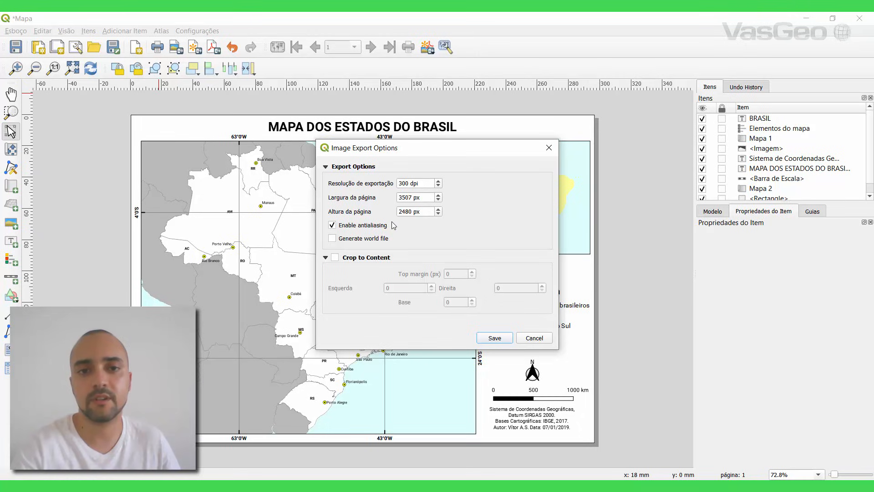
click(404, 184)
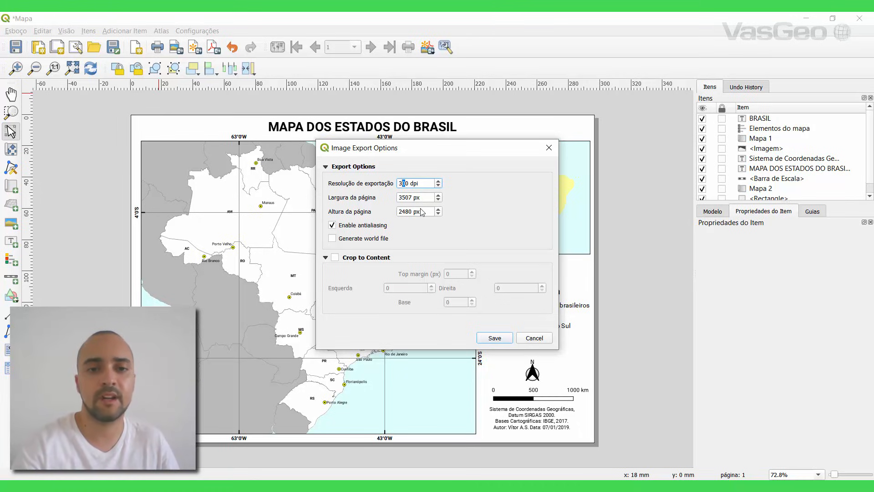
click(494, 339)
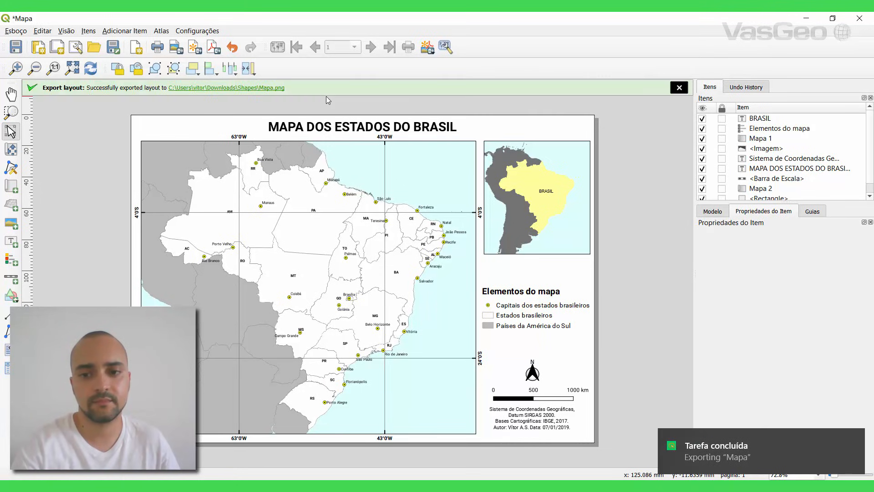
Step: Go to the export's Shapes folder in File Explorer and open Mapa.png in the Photos viewer to review the finished map
click(269, 88)
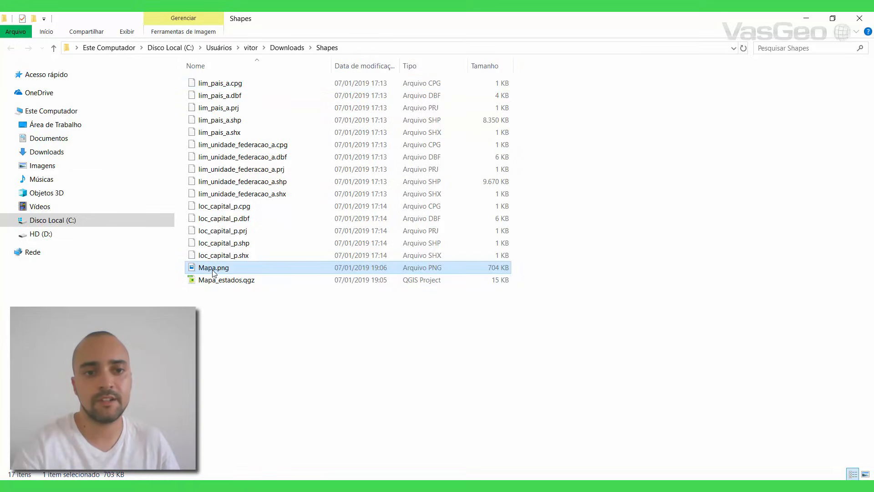
double_click(213, 269)
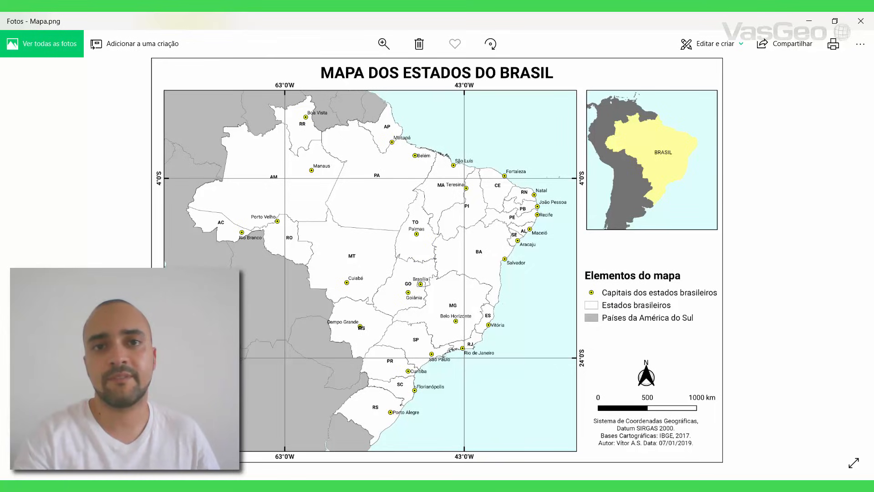